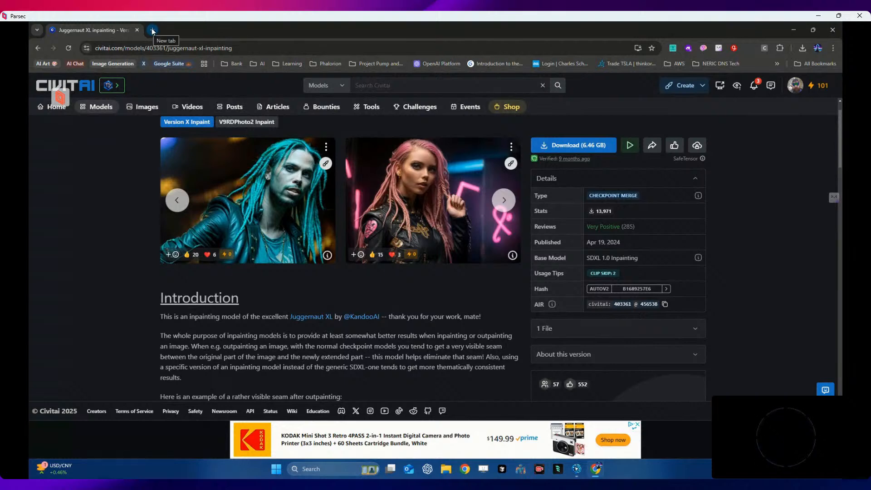
Step: Search Google for "comfui" in a new browser tab
{"action": "left_click", "coordinate": [153, 30]}
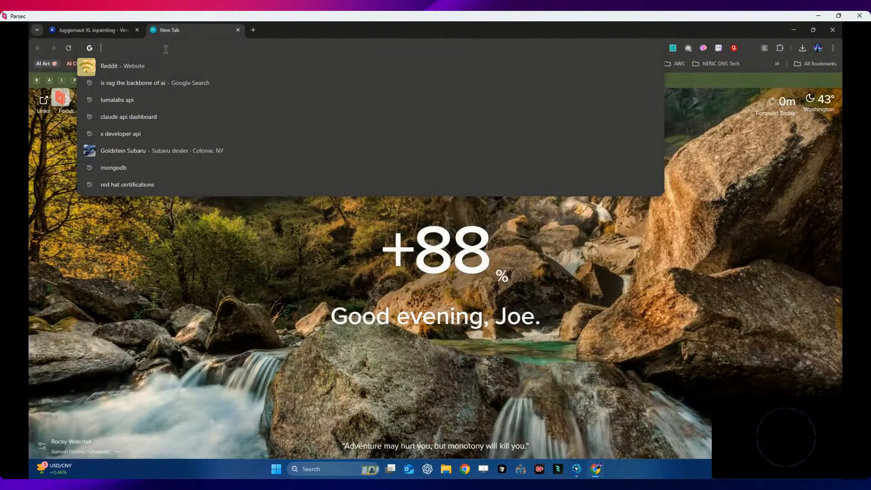
{"action": "type", "text": "cumy"}
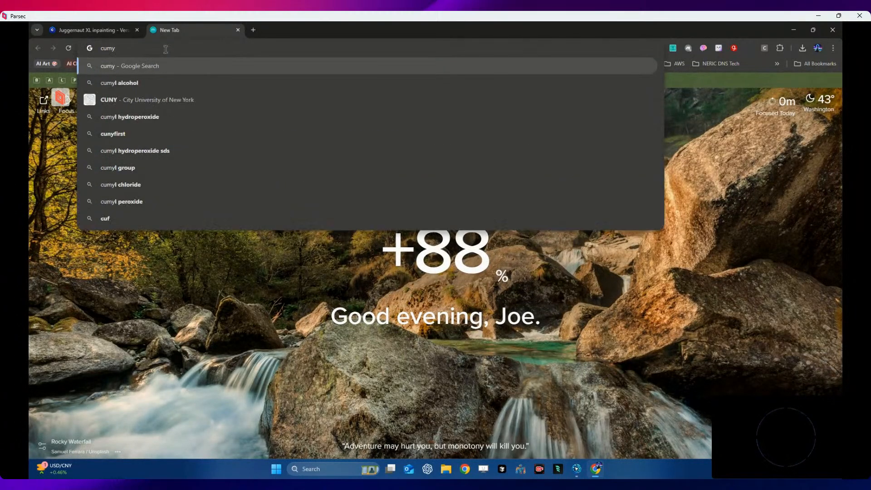
{"action": "key", "text": "BackSpace"}
{"action": "key", "text": "BackSpace"}
{"action": "key", "text": "BackSpace"}
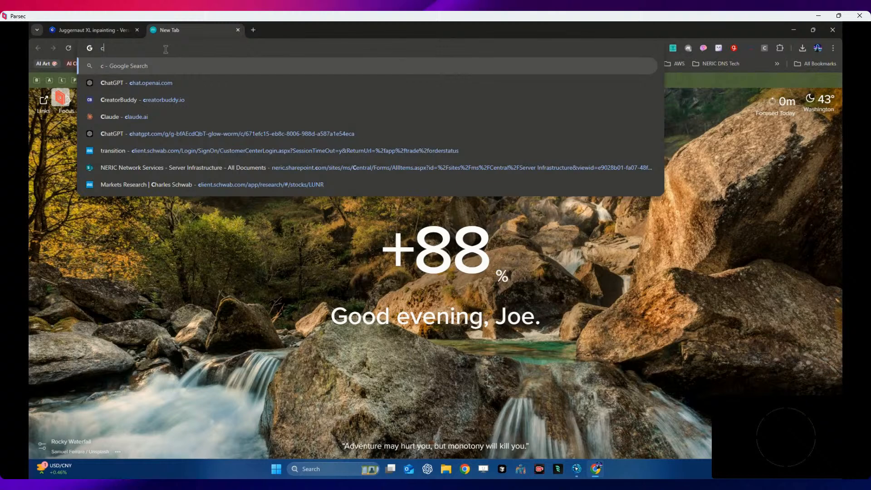
{"action": "type", "text": "om"}
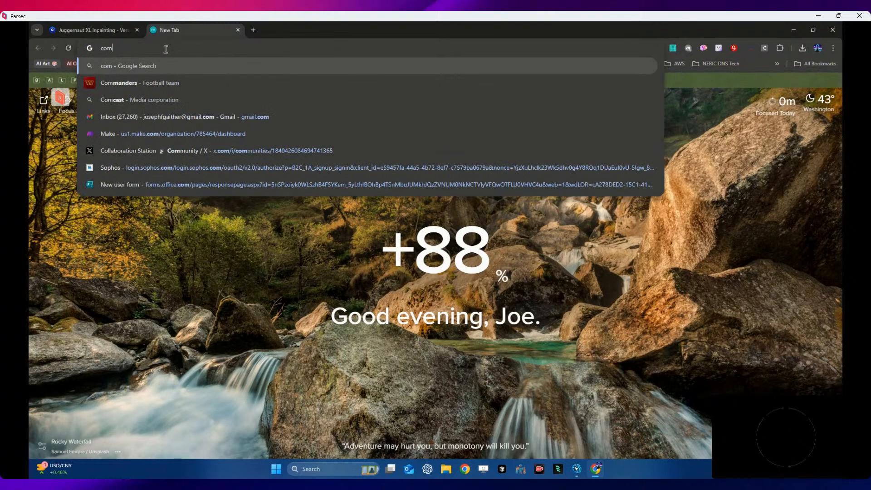
{"action": "type", "text": "fui"}
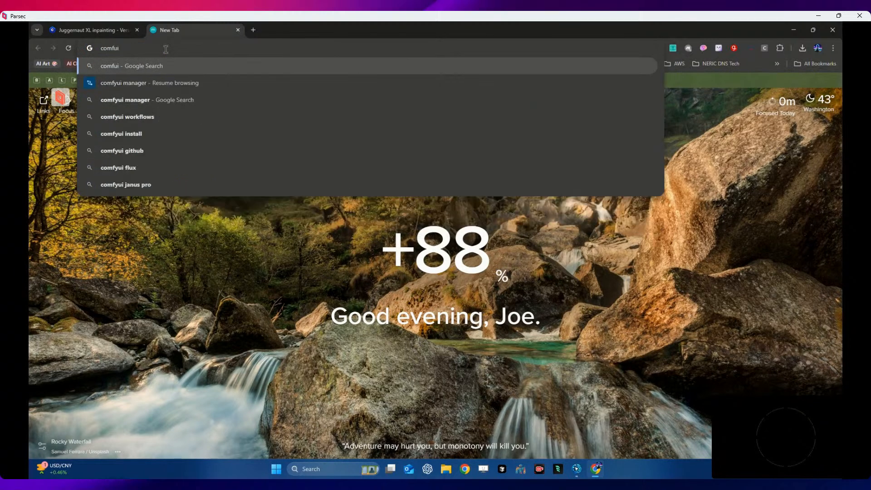
{"action": "key", "text": "Return"}
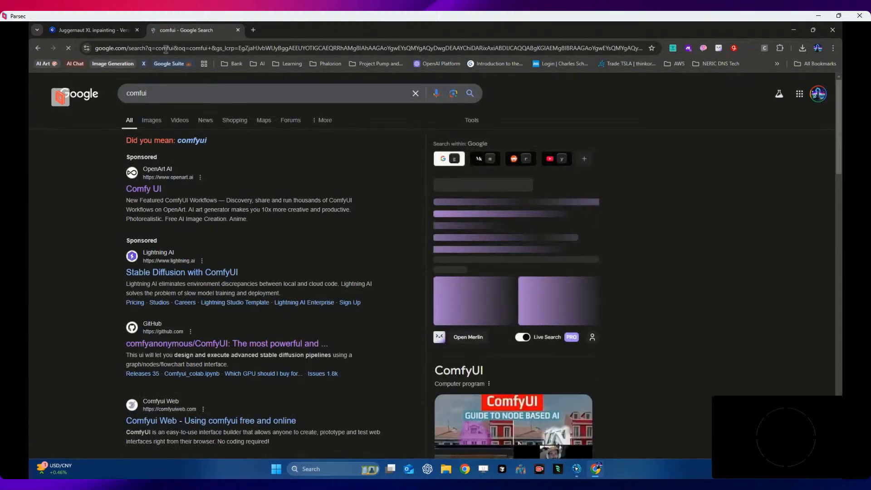
Step: Open the comfyanonymous/ComfyUI GitHub repository from the search results
{"action": "left_click", "coordinate": [148, 190]}
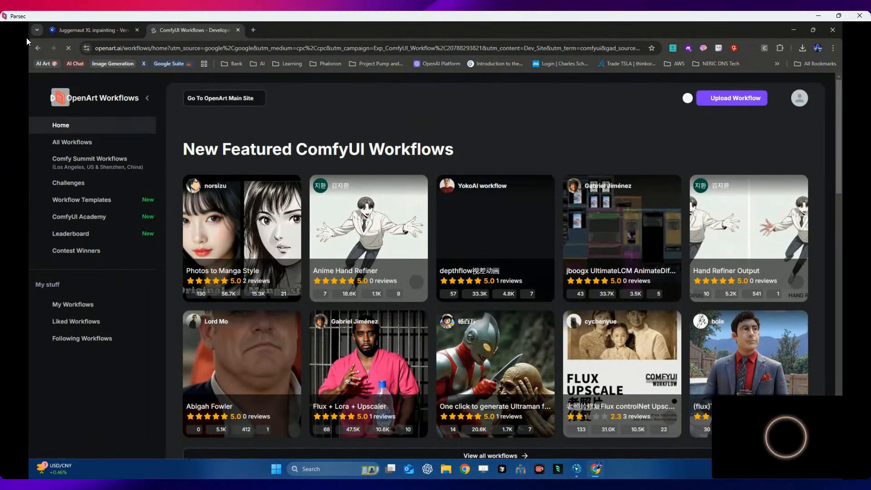
{"action": "left_click", "coordinate": [38, 48]}
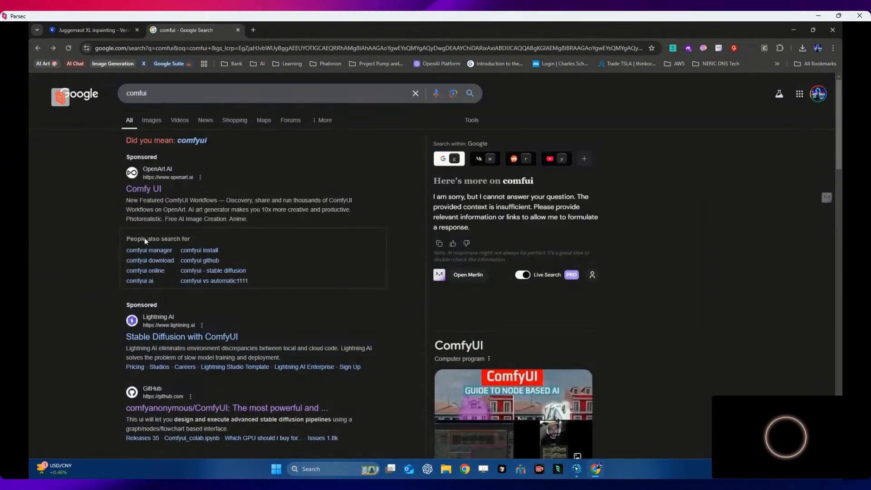
{"action": "left_click", "coordinate": [198, 409]}
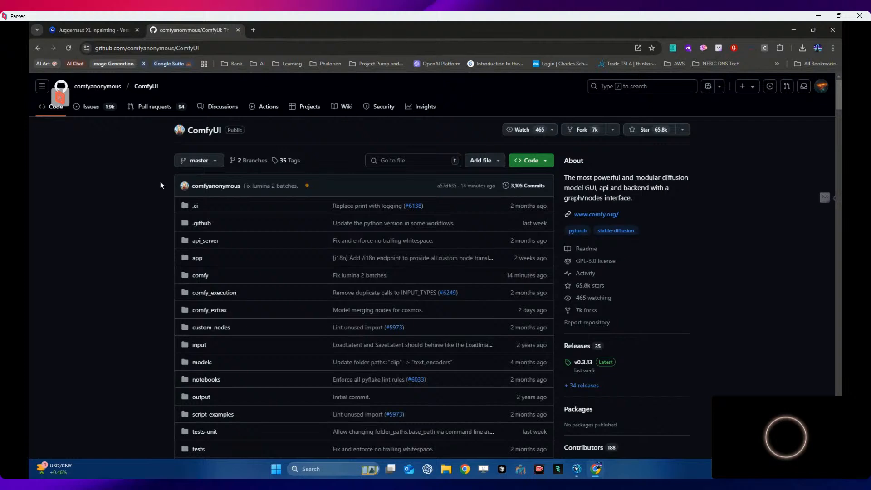
Step: Go to the README's Installing section and review the Windows download and installation instructions
{"action": "scroll", "coordinate": [161, 185], "scroll_direction": "down", "scroll_amount": 6}
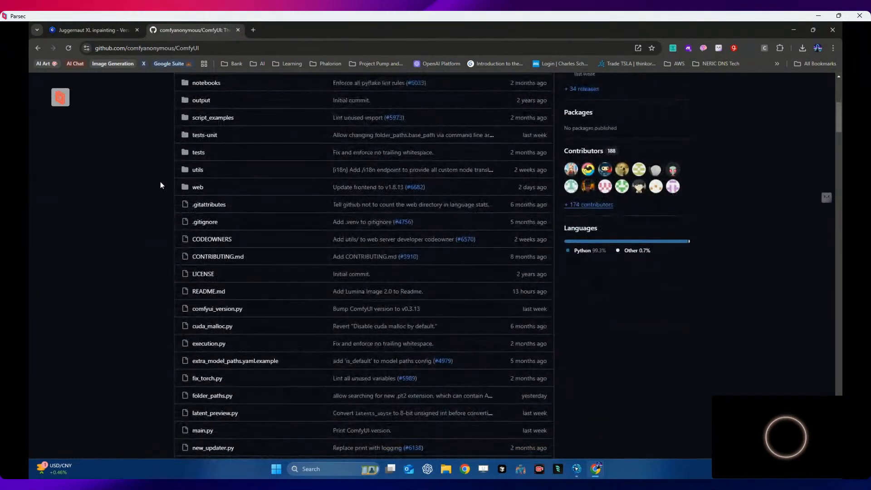
{"action": "scroll", "coordinate": [160, 185], "scroll_direction": "down", "scroll_amount": 10}
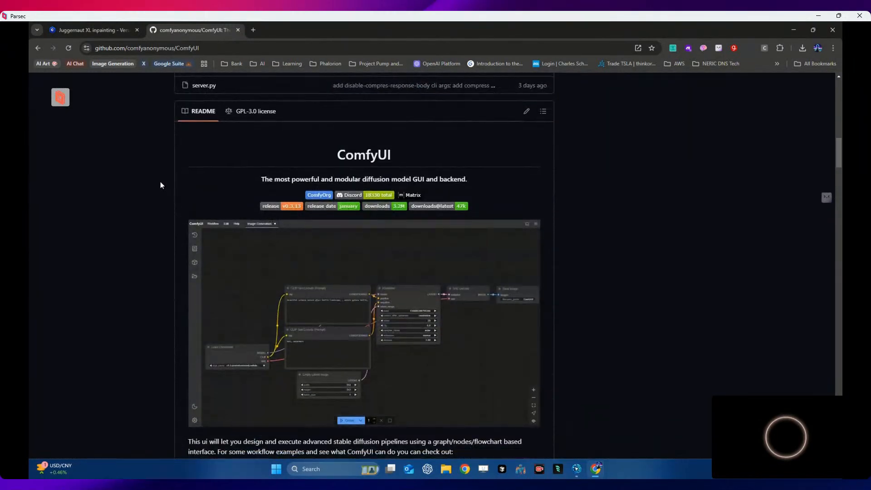
{"action": "scroll", "coordinate": [160, 185], "scroll_direction": "down", "scroll_amount": 5}
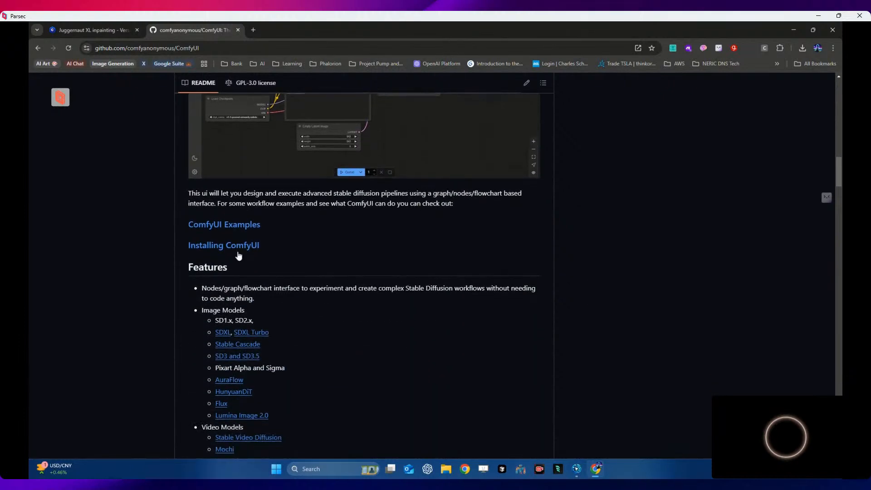
{"action": "left_click", "coordinate": [240, 286]}
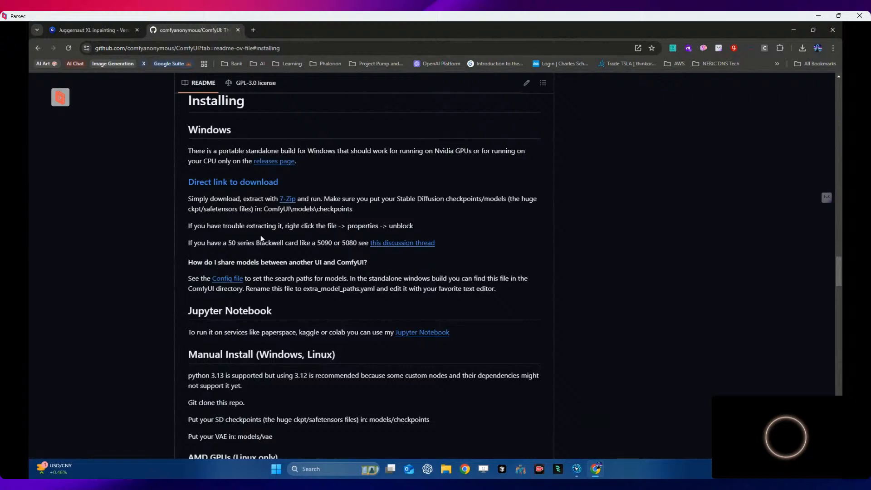
{"action": "scroll", "coordinate": [261, 235], "scroll_direction": "down", "scroll_amount": 1}
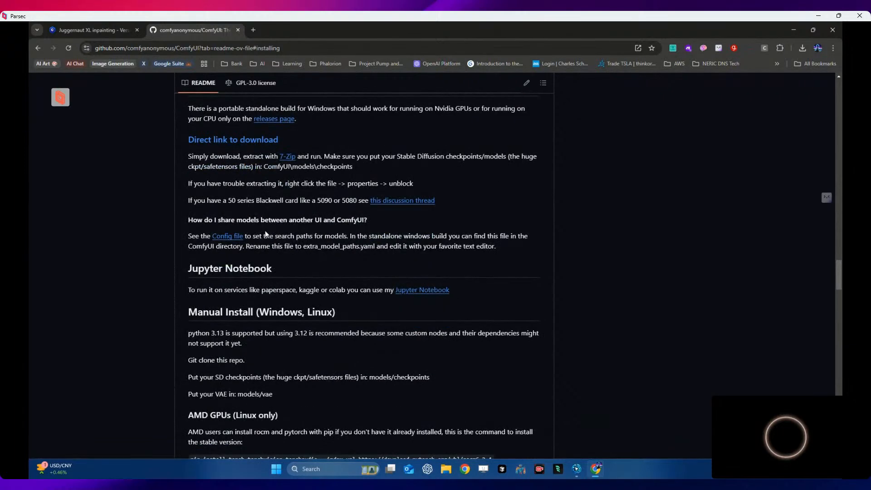
{"action": "scroll", "coordinate": [266, 233], "scroll_direction": "up", "scroll_amount": 1}
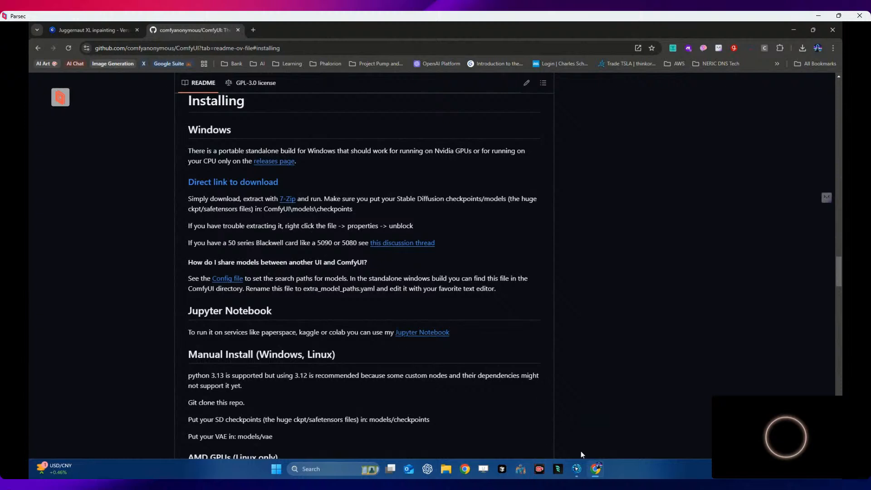
Step: Switch to ComfyUI, set the Load Checkpoint node to the juggernautXL_juggXIByRun… checkpoint, and queue an image generation
{"action": "left_click", "coordinate": [577, 470]}
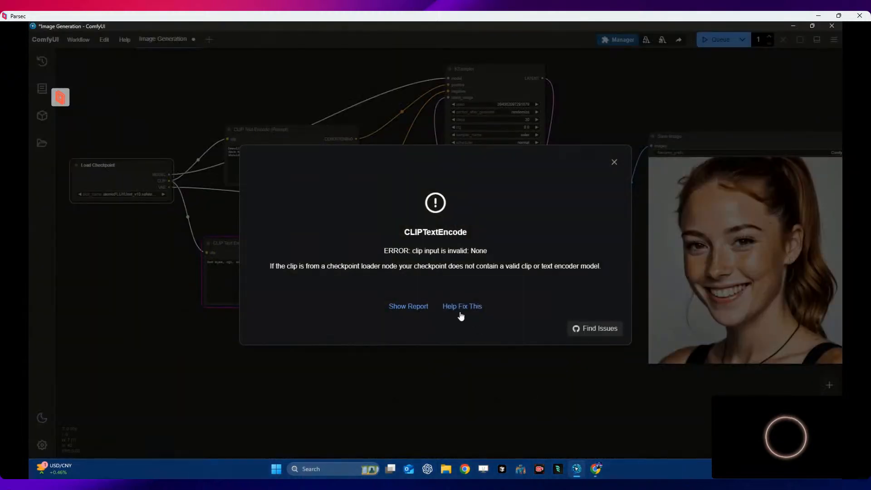
{"action": "left_click", "coordinate": [615, 162]}
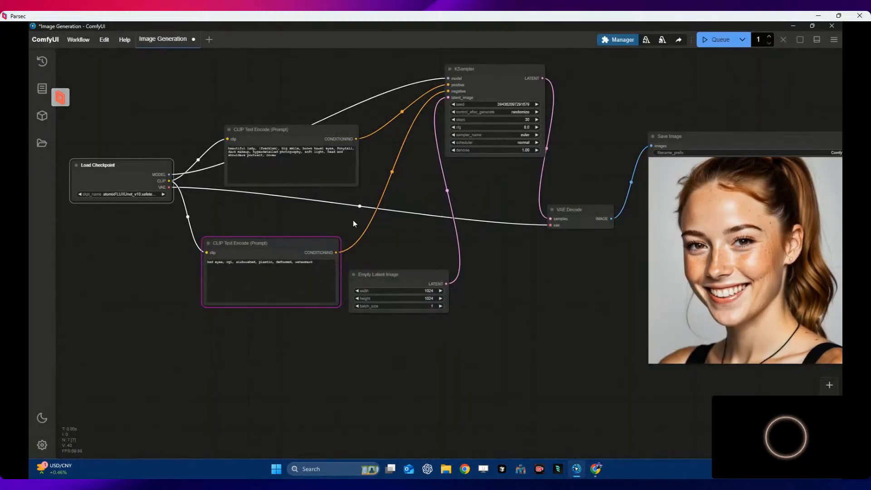
{"action": "left_click", "coordinate": [163, 195]}
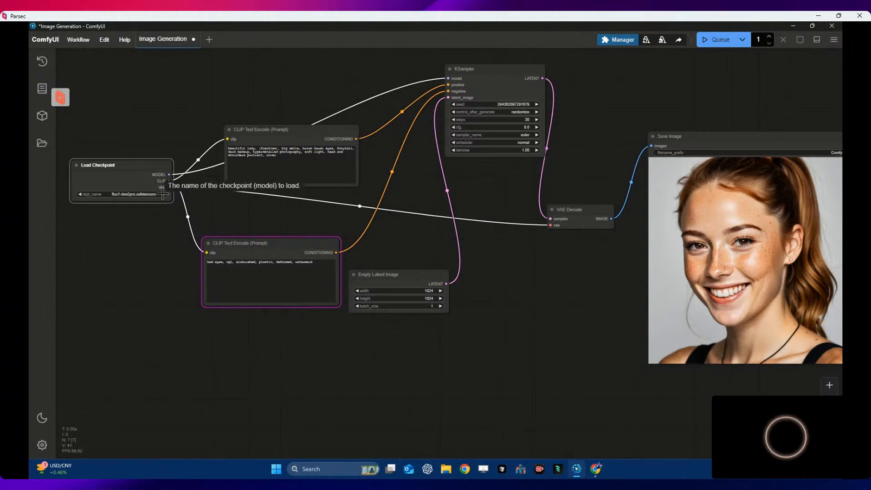
{"action": "left_click", "coordinate": [164, 194]}
{"action": "left_click", "coordinate": [163, 194]}
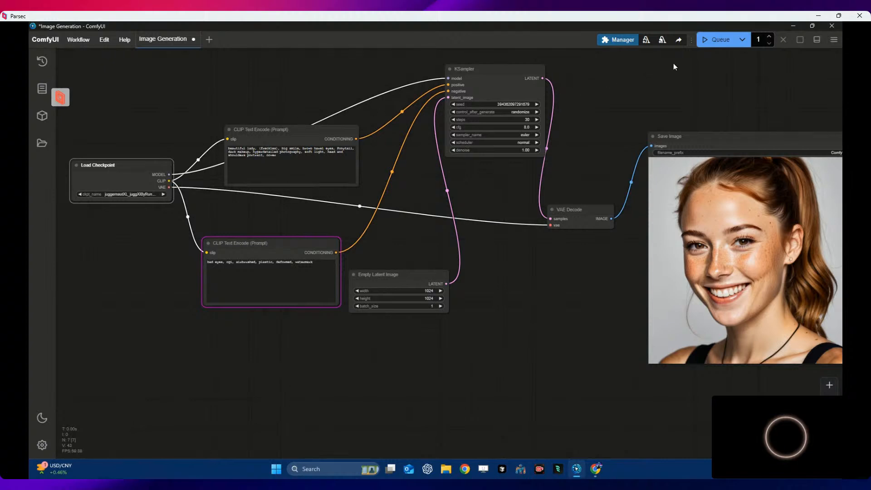
{"action": "left_click", "coordinate": [718, 39]}
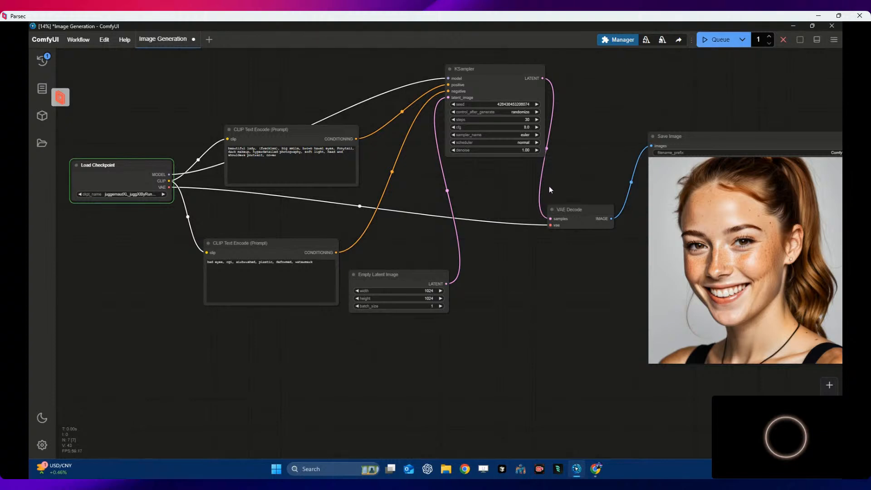
{"action": "left_click", "coordinate": [791, 26]}
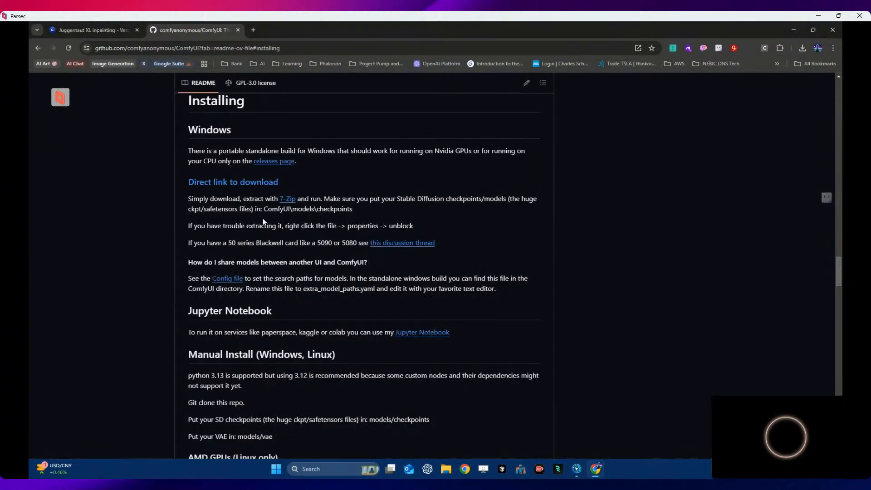
Step: Copy the URL of the ComfyUI GitHub installation page in the browser
{"action": "scroll", "coordinate": [172, 216], "scroll_direction": "up", "scroll_amount": 15}
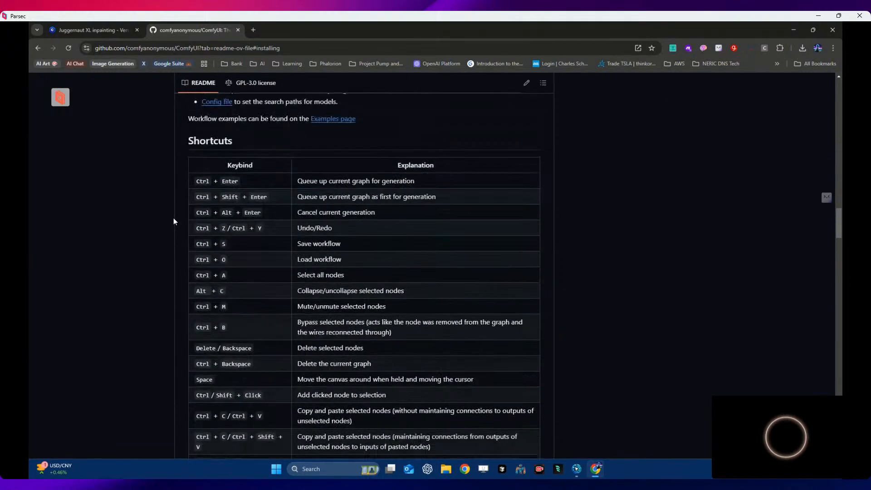
{"action": "scroll", "coordinate": [173, 221], "scroll_direction": "up", "scroll_amount": 5}
{"action": "left_click", "coordinate": [293, 49]}
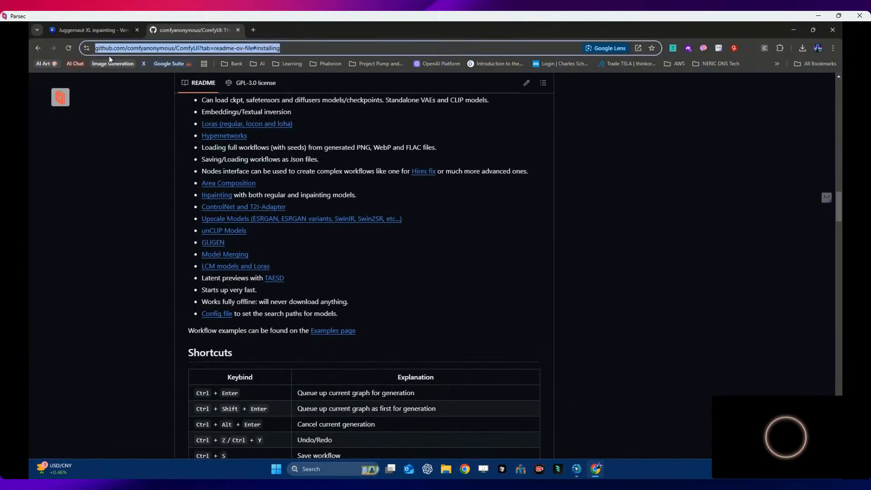
{"action": "right_click", "coordinate": [150, 47]}
{"action": "left_click", "coordinate": [197, 129]}
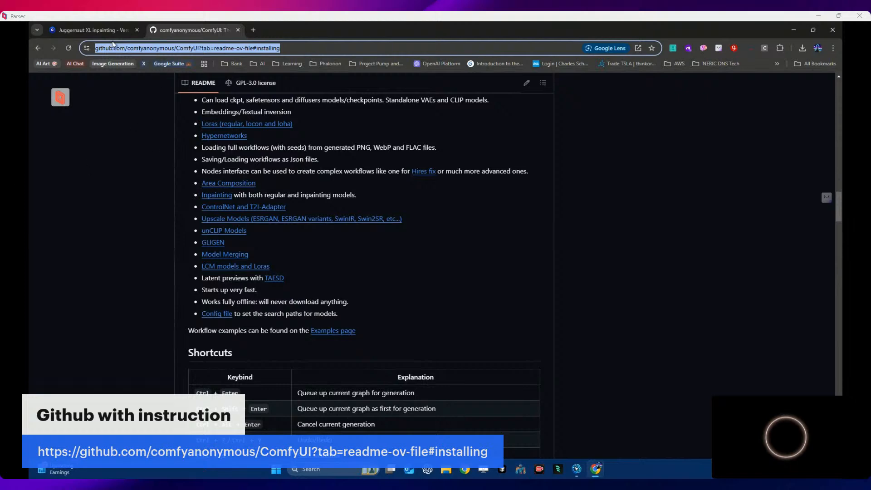
Step: Return to the Google results for "comfui" and open the official comfy.org website
{"action": "left_click", "coordinate": [37, 48]}
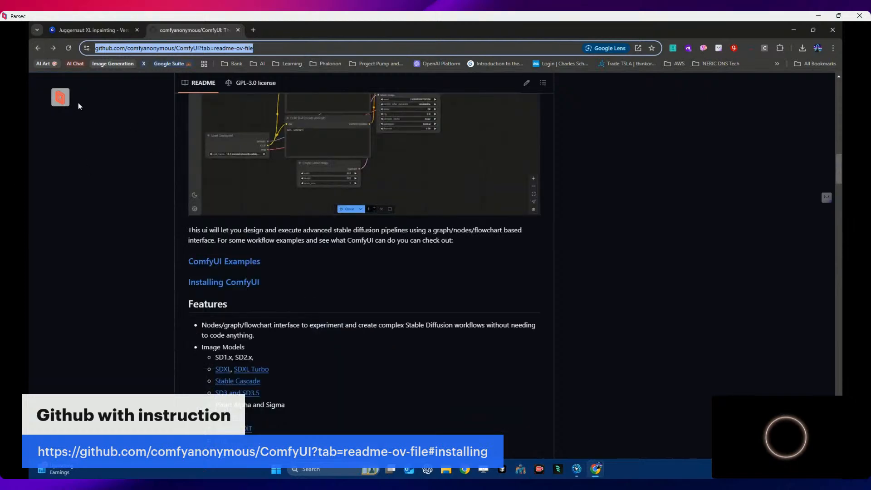
{"action": "left_click", "coordinate": [37, 48]}
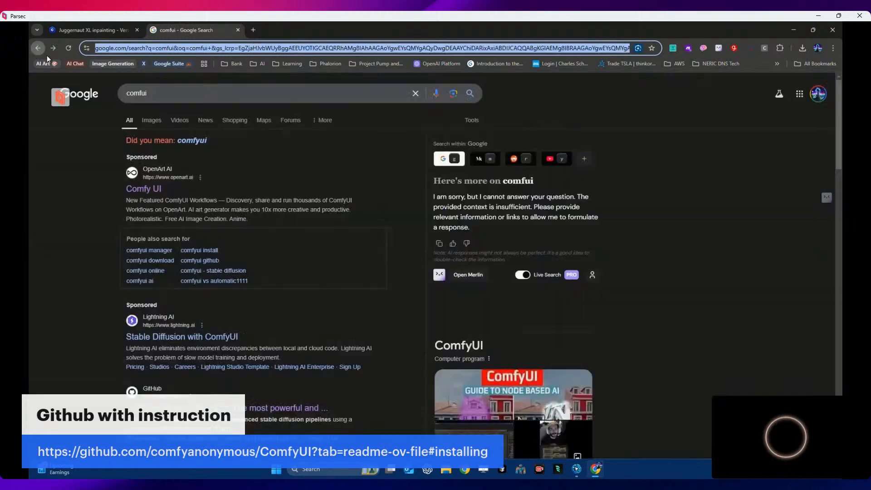
{"action": "scroll", "coordinate": [141, 195], "scroll_direction": "down", "scroll_amount": 3}
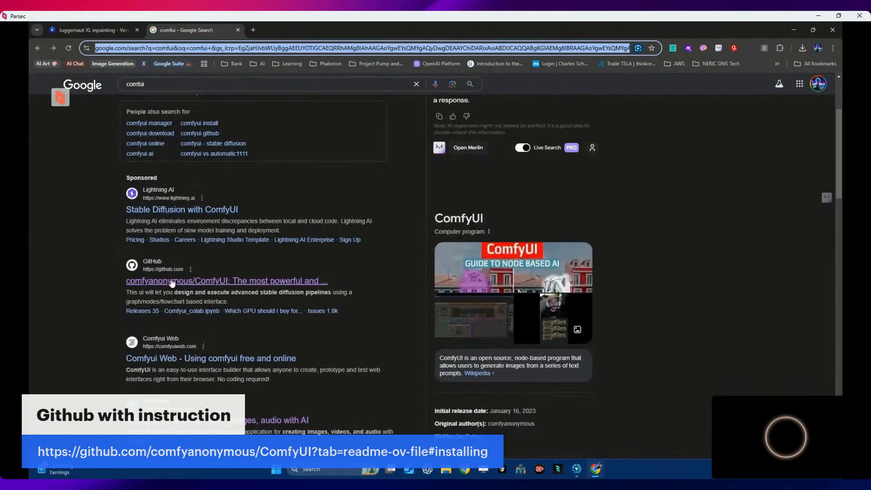
{"action": "scroll", "coordinate": [172, 283], "scroll_direction": "down", "scroll_amount": 3}
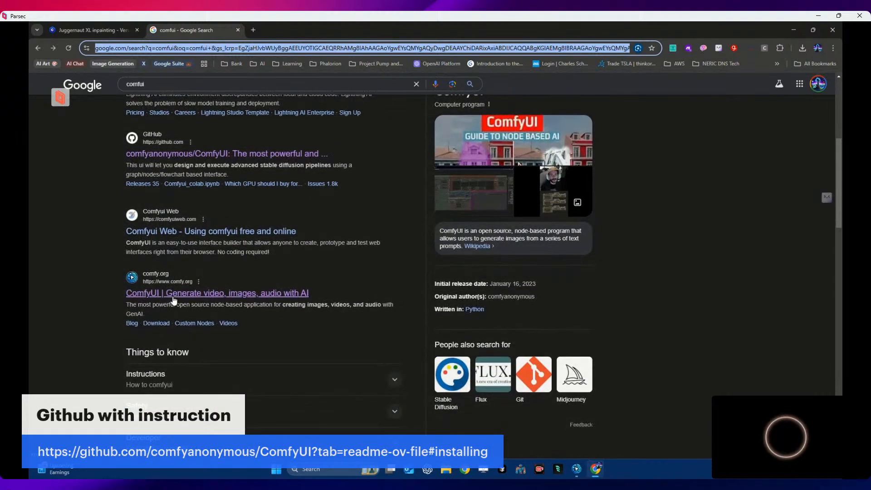
{"action": "left_click", "coordinate": [173, 296]}
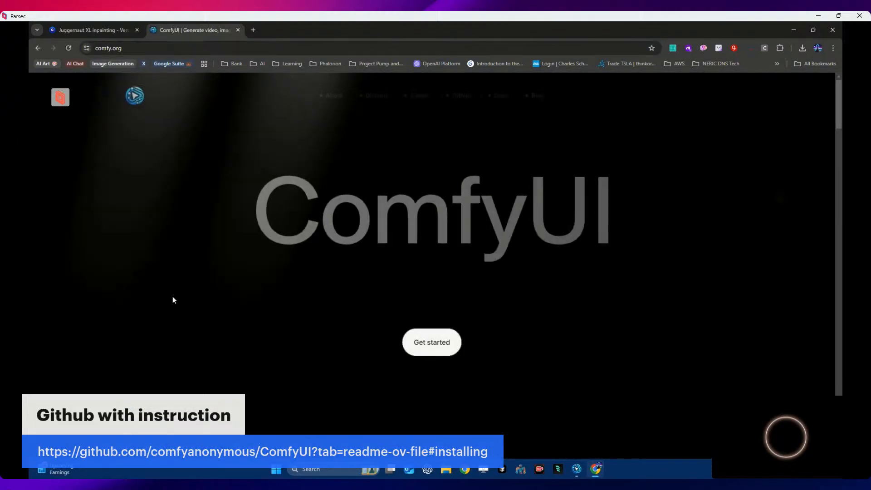
Step: Open the ComfyUI download page, start the Windows (NVIDIA) Beta installer download, and cancel saving it
{"action": "left_click", "coordinate": [434, 346]}
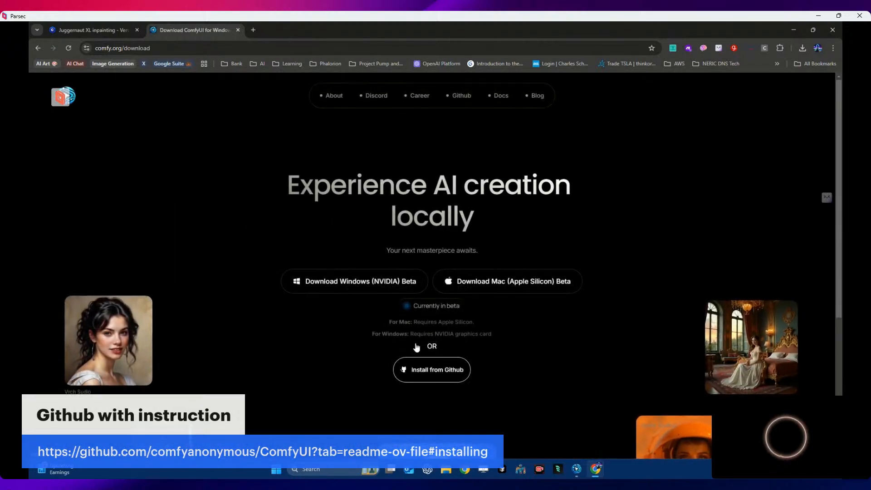
{"action": "left_click", "coordinate": [365, 283]}
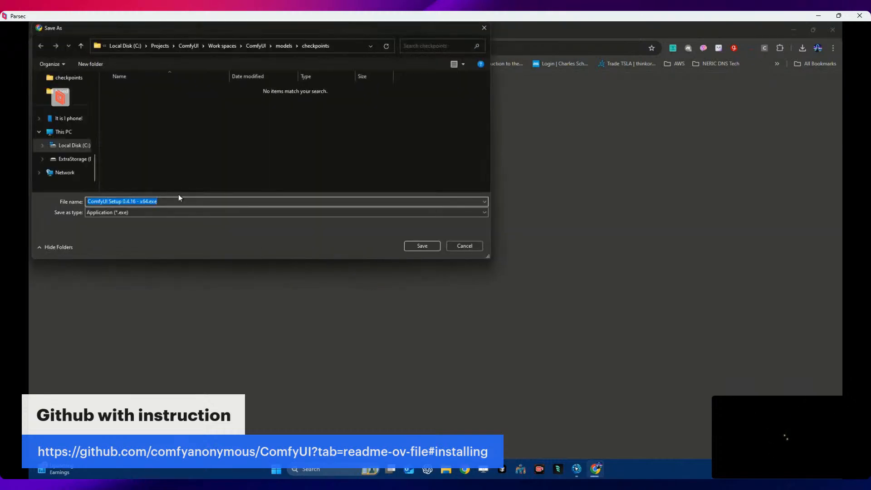
{"action": "left_click", "coordinate": [457, 244]}
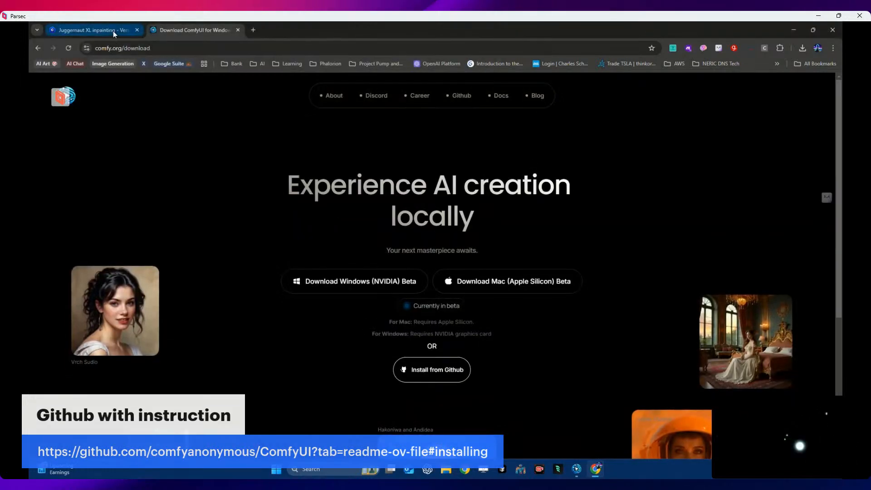
Step: Go back to the Juggernaut XL inpainting page on Civitai and look over the model's description and details
{"action": "left_click", "coordinate": [113, 31]}
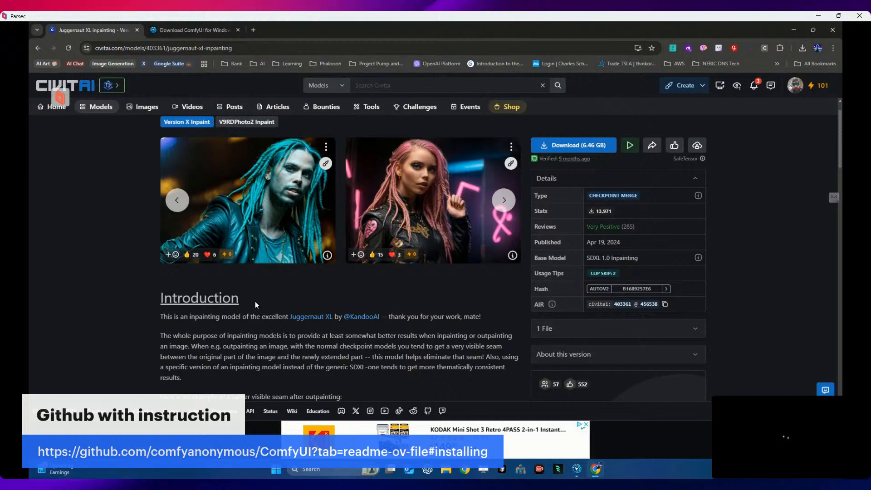
{"action": "scroll", "coordinate": [118, 162], "scroll_direction": "down", "scroll_amount": 1}
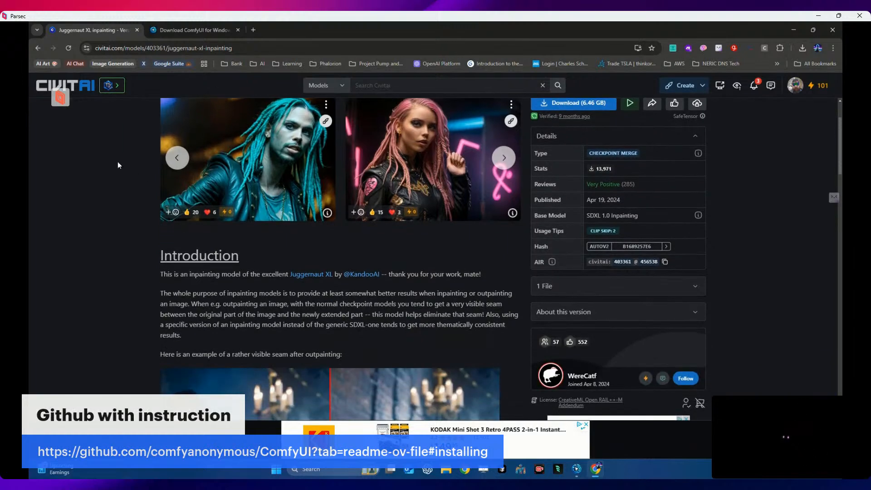
{"action": "scroll", "coordinate": [154, 211], "scroll_direction": "down", "scroll_amount": 3}
{"action": "scroll", "coordinate": [255, 251], "scroll_direction": "up", "scroll_amount": 3}
{"action": "scroll", "coordinate": [256, 251], "scroll_direction": "up", "scroll_amount": 2}
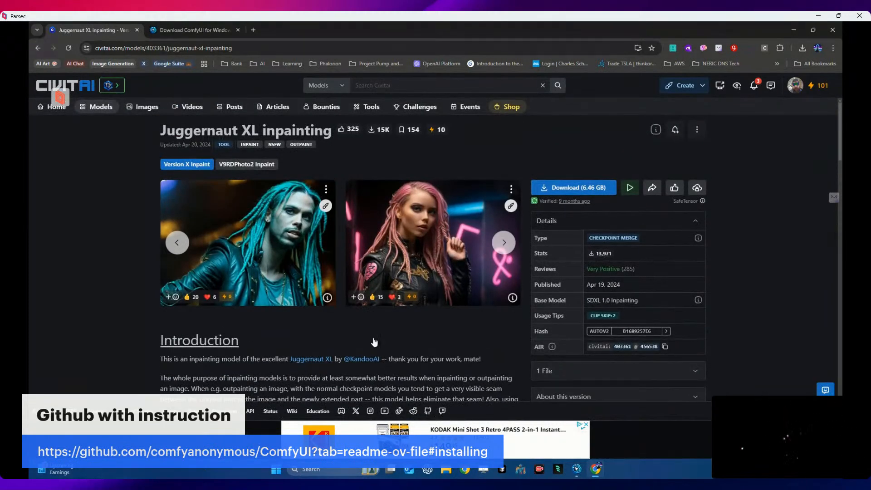
Step: Switch to ComfyUI's Image Generation workflow and move the Save Image node closer to VAE Decode so its whole preview fits on screen
{"action": "left_click", "coordinate": [175, 31]}
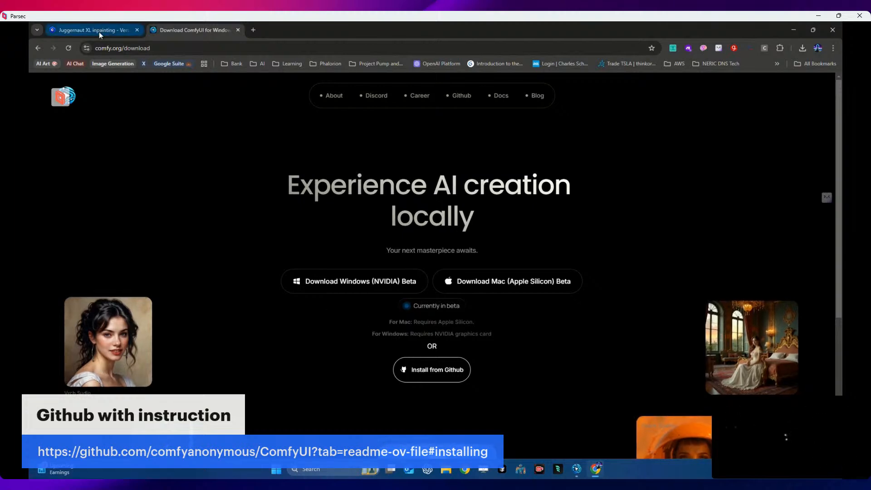
{"action": "left_click", "coordinate": [794, 29]}
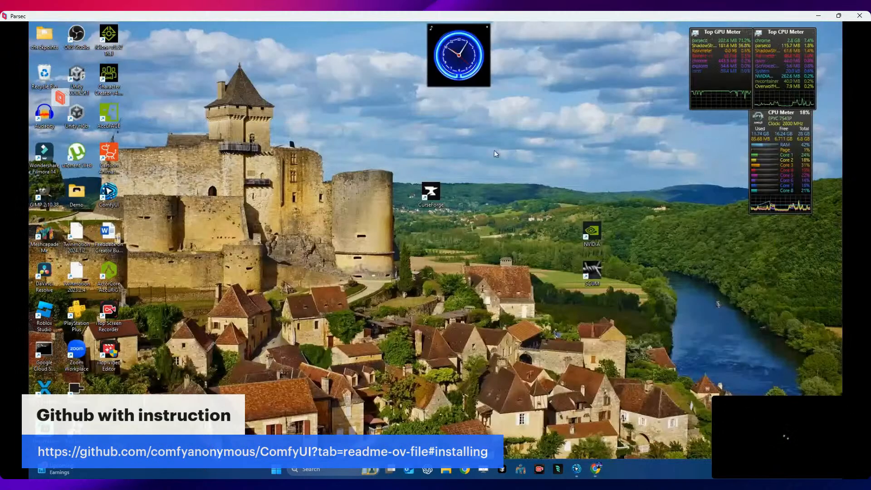
{"action": "left_click", "coordinate": [576, 469]}
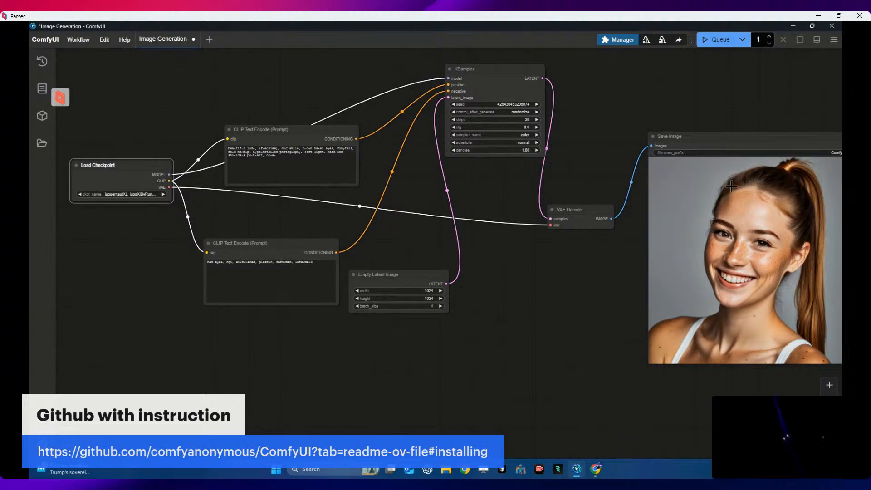
{"action": "left_click", "coordinate": [287, 163]}
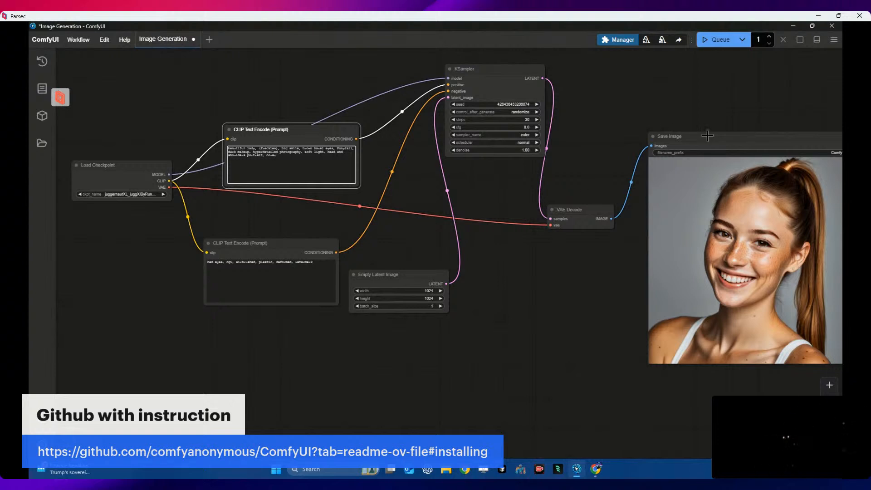
{"action": "mouse_move", "coordinate": [703, 132]}
{"action": "left_mouse_down"}
{"action": "mouse_move", "coordinate": [629, 103]}
{"action": "mouse_move", "coordinate": [716, 136]}
{"action": "left_mouse_up"}
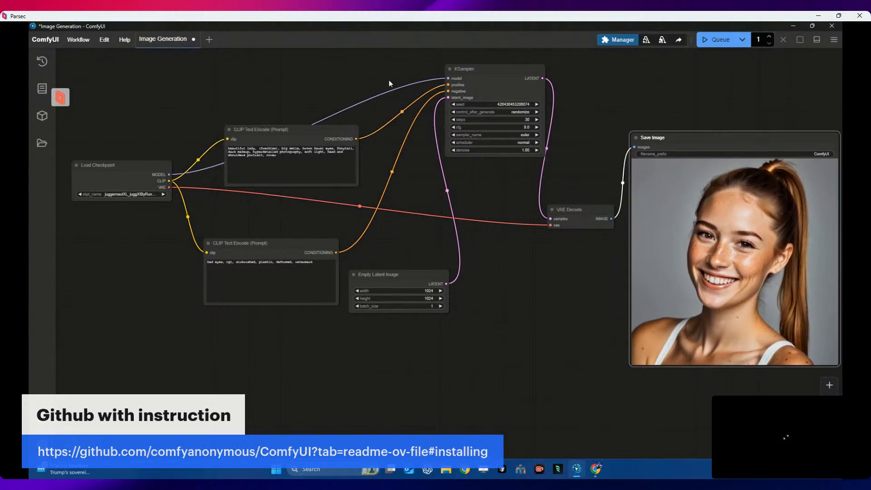
Step: Switch to the browser and look through the highest-rated checkpoints and LoRAs on Civitai's Models page
{"action": "left_click", "coordinate": [593, 474]}
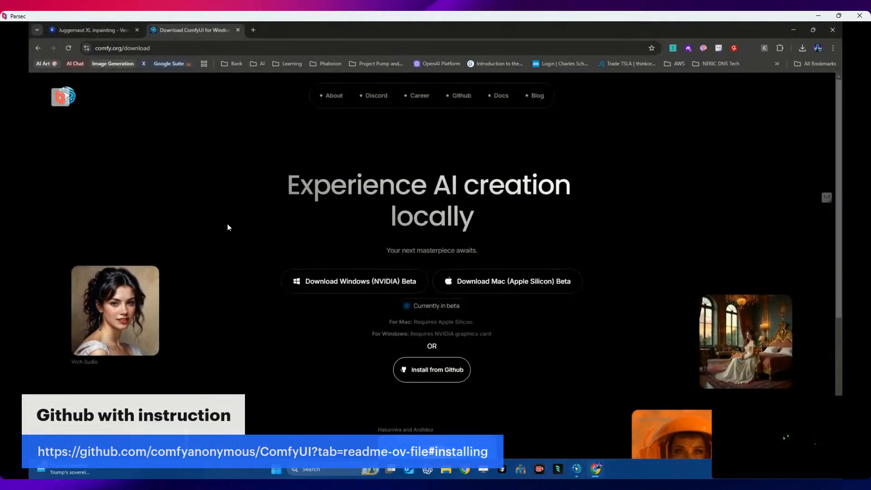
{"action": "left_click", "coordinate": [105, 32]}
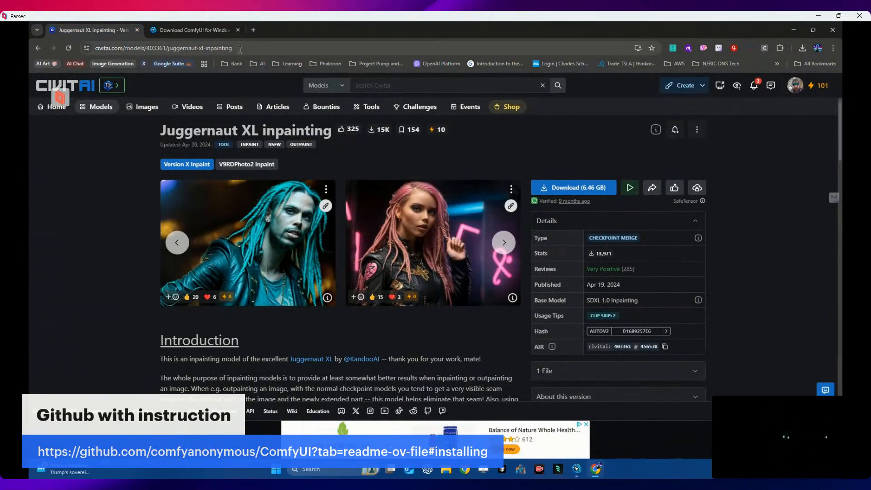
{"action": "left_click", "coordinate": [99, 107]}
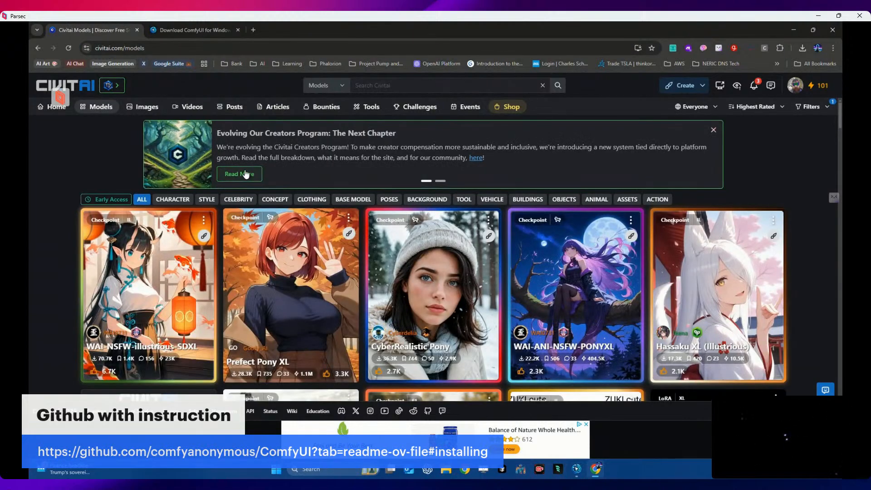
{"action": "scroll", "coordinate": [293, 159], "scroll_direction": "down", "scroll_amount": 2}
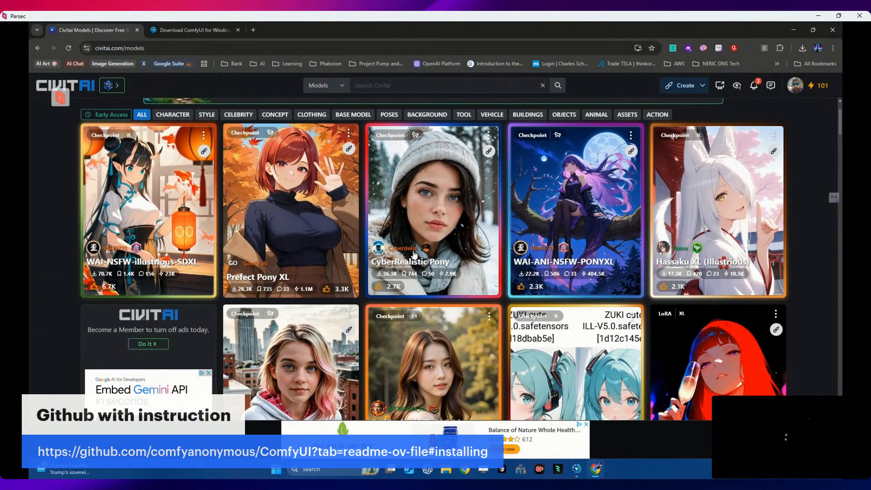
{"action": "scroll", "coordinate": [414, 253], "scroll_direction": "down", "scroll_amount": 8}
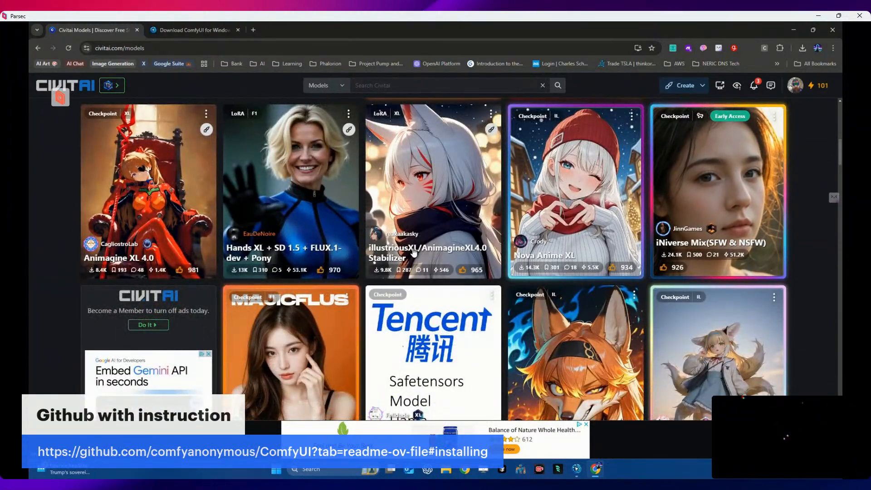
{"action": "scroll", "coordinate": [414, 253], "scroll_direction": "down", "scroll_amount": 5}
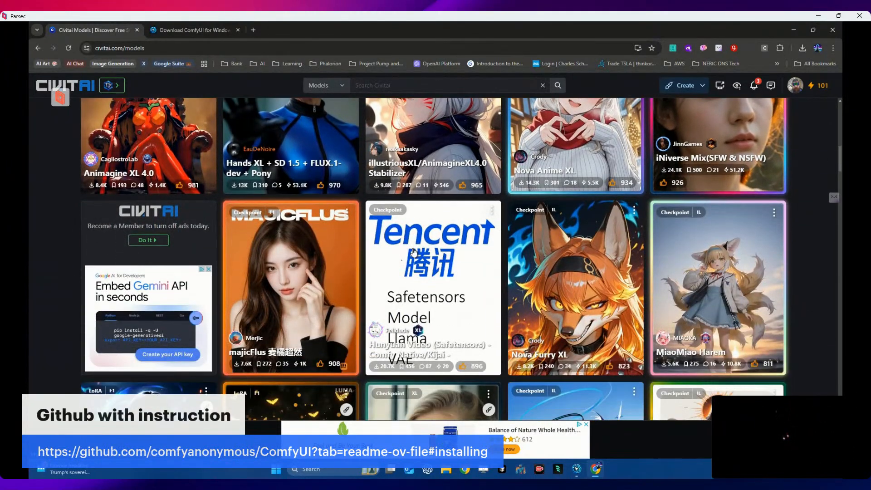
{"action": "scroll", "coordinate": [413, 253], "scroll_direction": "down", "scroll_amount": 3}
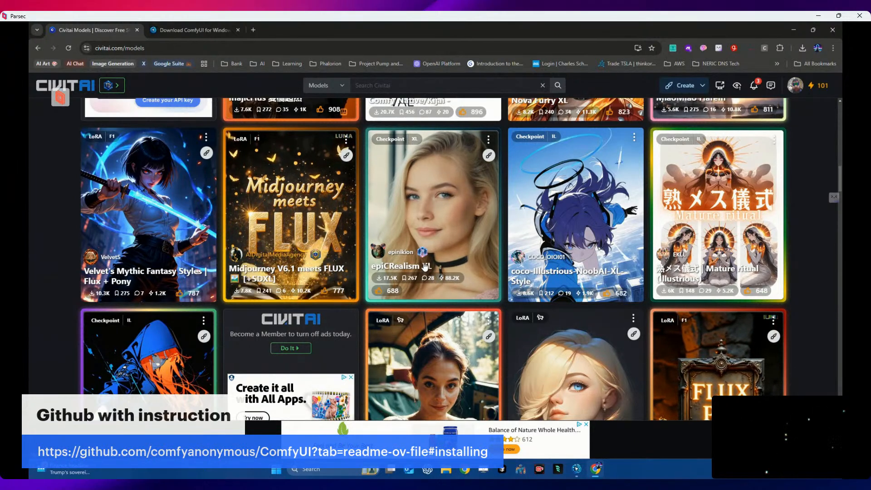
Step: Return to ComfyUI and spread out the Load Checkpoint, Empty Latent Image and both CLIP Text Encode nodes
{"action": "left_click", "coordinate": [578, 471]}
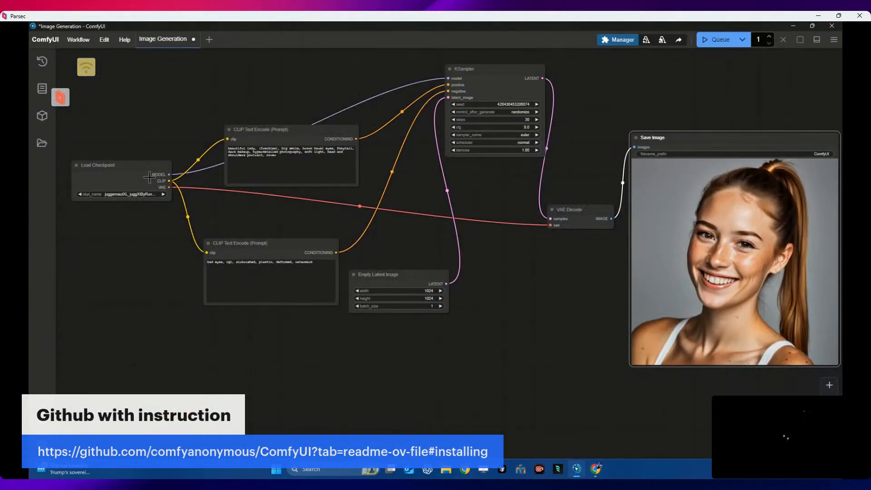
{"action": "left_click_drag", "start_coordinate": [148, 166], "coordinate": [153, 151]}
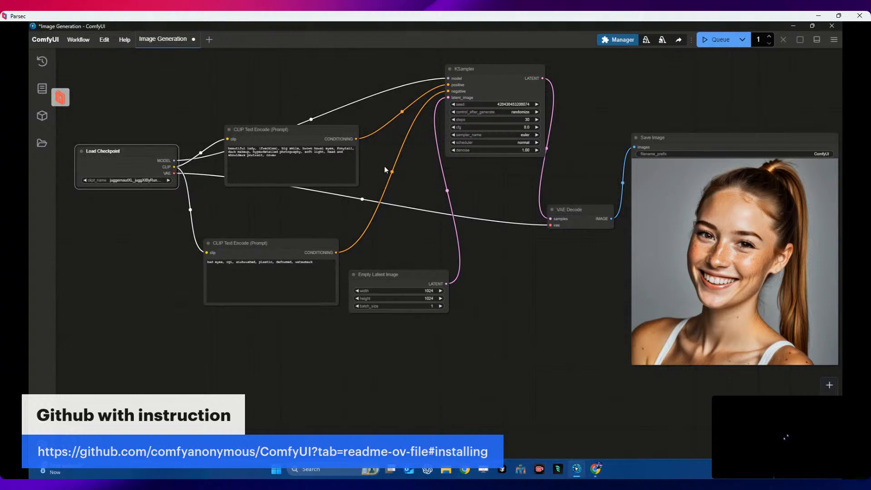
{"action": "left_click_drag", "start_coordinate": [300, 129], "coordinate": [309, 94]}
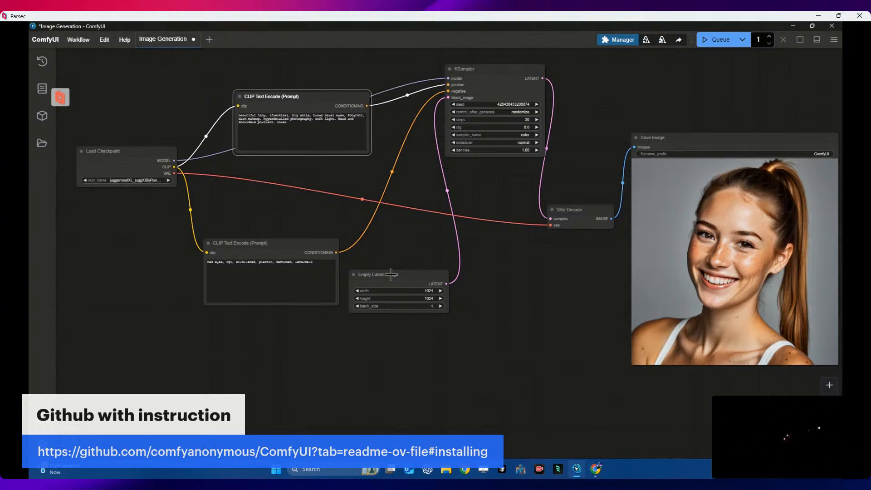
{"action": "left_click_drag", "start_coordinate": [391, 275], "coordinate": [410, 240]}
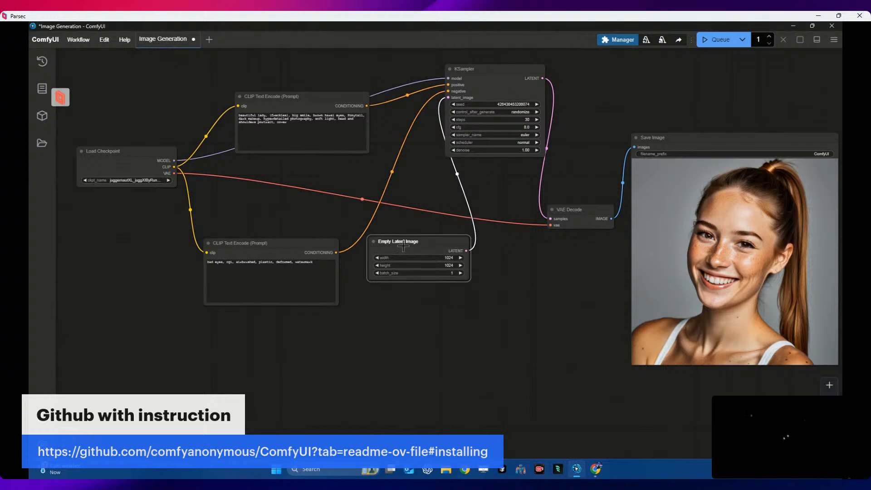
{"action": "left_click_drag", "start_coordinate": [300, 243], "coordinate": [275, 261]}
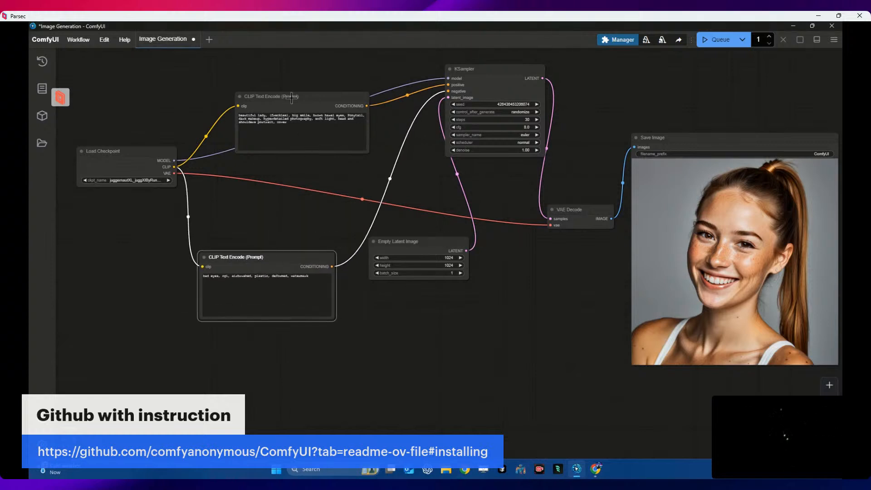
Step: Move the positive prompt node up toward Load Checkpoint and place the Empty Latent Image node between the two prompt nodes
{"action": "left_click_drag", "start_coordinate": [291, 97], "coordinate": [245, 87]}
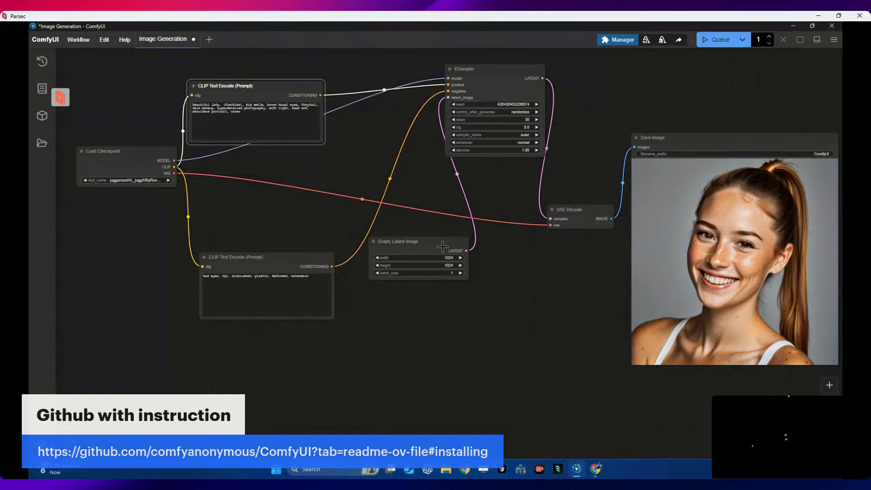
{"action": "left_click_drag", "start_coordinate": [439, 242], "coordinate": [312, 192]}
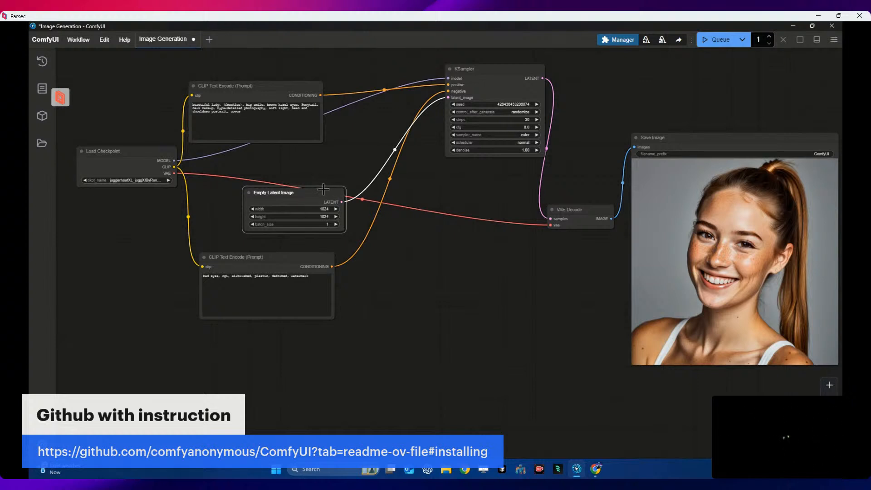
{"action": "mouse_move", "coordinate": [323, 189]}
{"action": "left_mouse_down"}
{"action": "mouse_move", "coordinate": [349, 158]}
{"action": "mouse_move", "coordinate": [317, 179]}
{"action": "mouse_move", "coordinate": [325, 179]}
{"action": "left_mouse_up"}
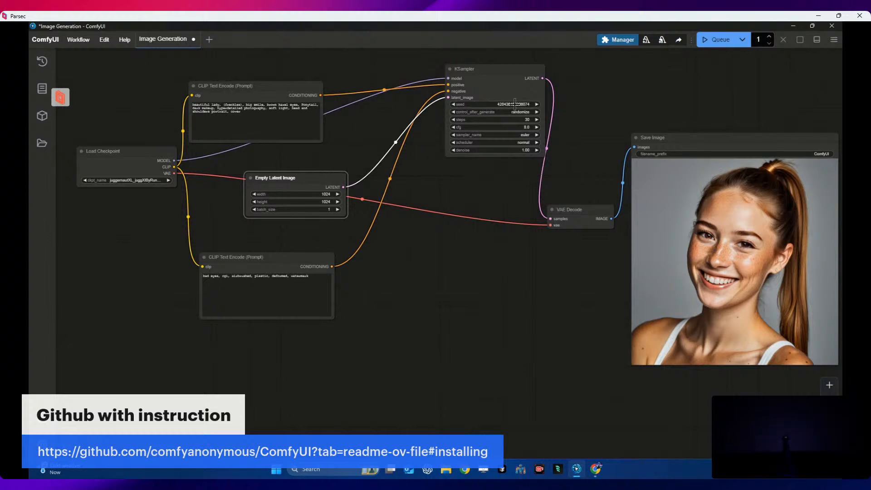
Step: Move the KSampler node closer to the prompt nodes and queue the workflow to generate a new image
{"action": "left_click_drag", "start_coordinate": [494, 71], "coordinate": [452, 69]}
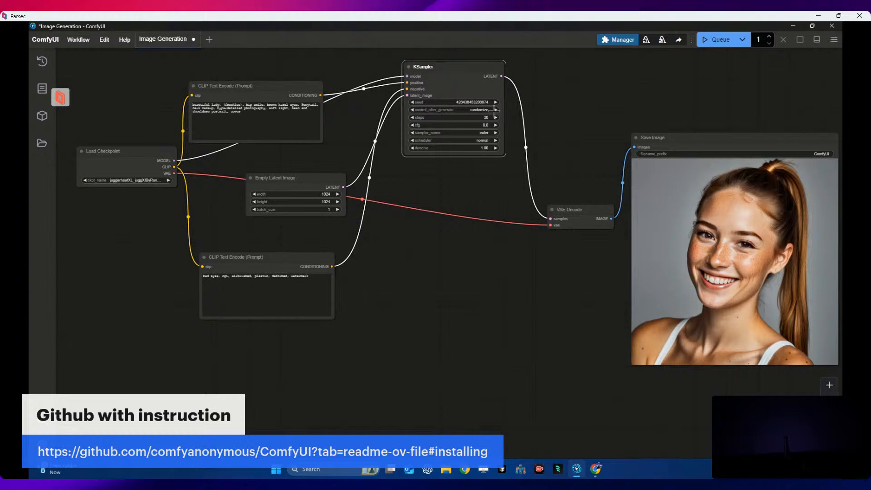
{"action": "scroll", "coordinate": [494, 110], "scroll_direction": "up", "scroll_amount": 2}
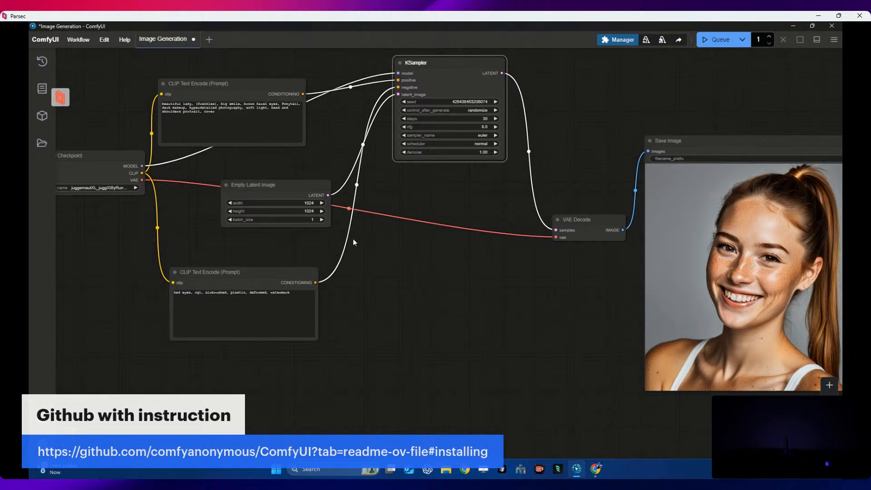
{"action": "left_click", "coordinate": [702, 39]}
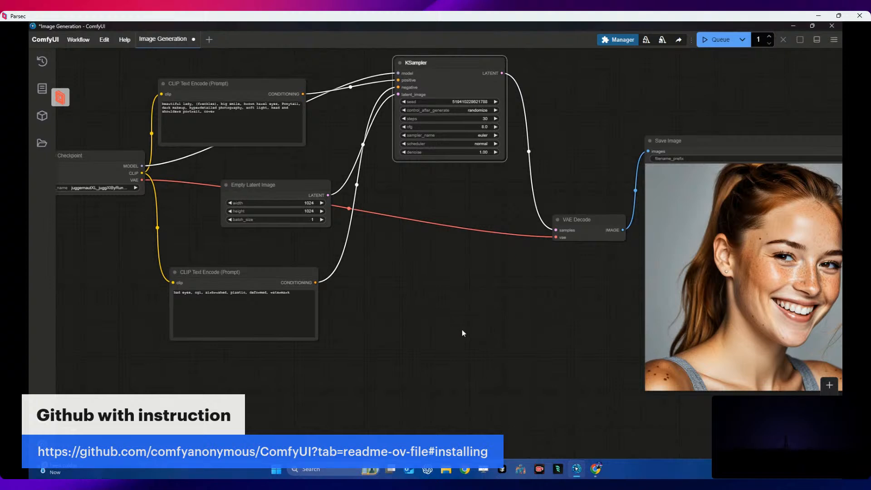
Step: Return to Civitai's Models page in the browser and open the Juggernaut XL inpainting model from the search suggestions
{"action": "left_click", "coordinate": [593, 470]}
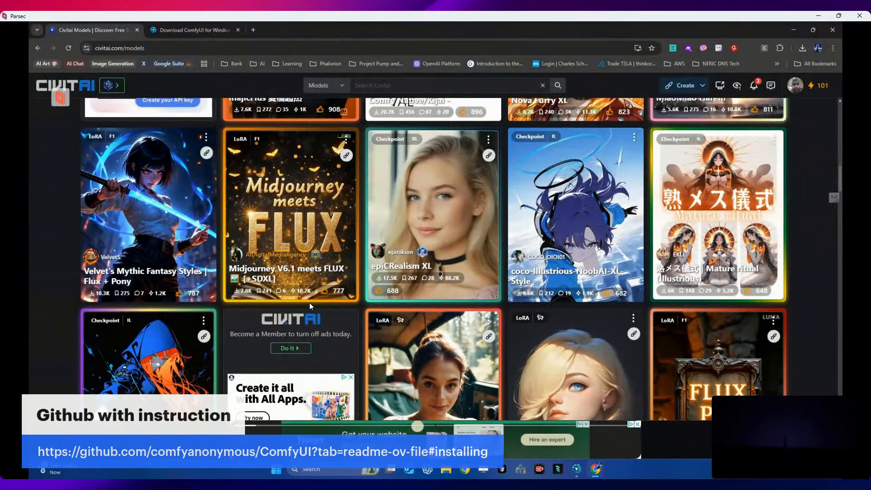
{"action": "scroll", "coordinate": [385, 270], "scroll_direction": "down", "scroll_amount": 10}
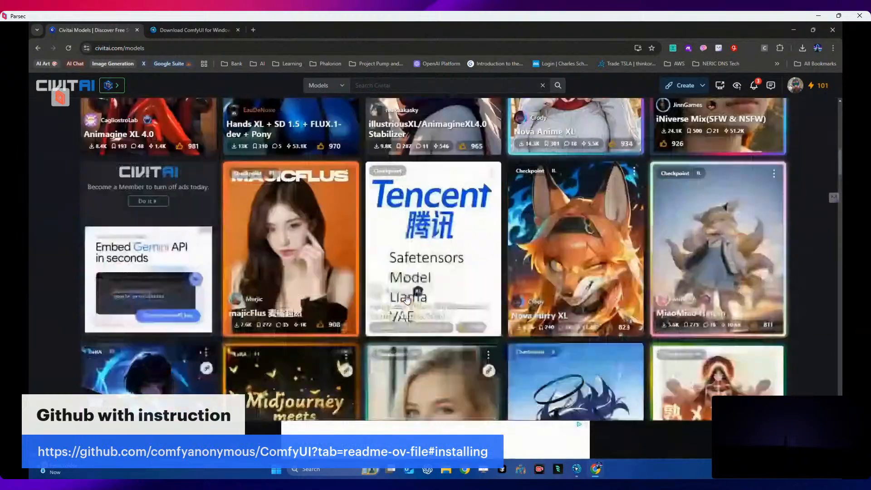
{"action": "scroll", "coordinate": [407, 299], "scroll_direction": "up", "scroll_amount": 3}
{"action": "scroll", "coordinate": [407, 300], "scroll_direction": "up", "scroll_amount": 3}
{"action": "scroll", "coordinate": [391, 274], "scroll_direction": "down", "scroll_amount": 2}
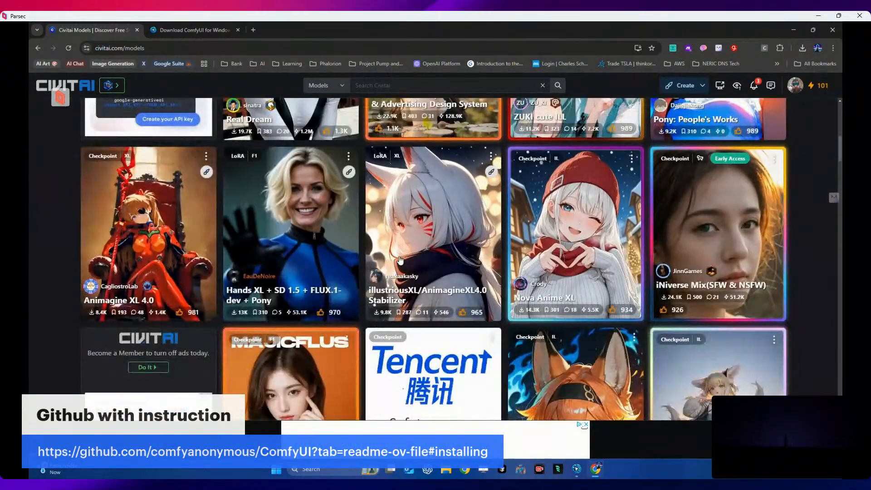
{"action": "scroll", "coordinate": [435, 190], "scroll_direction": "up", "scroll_amount": 8}
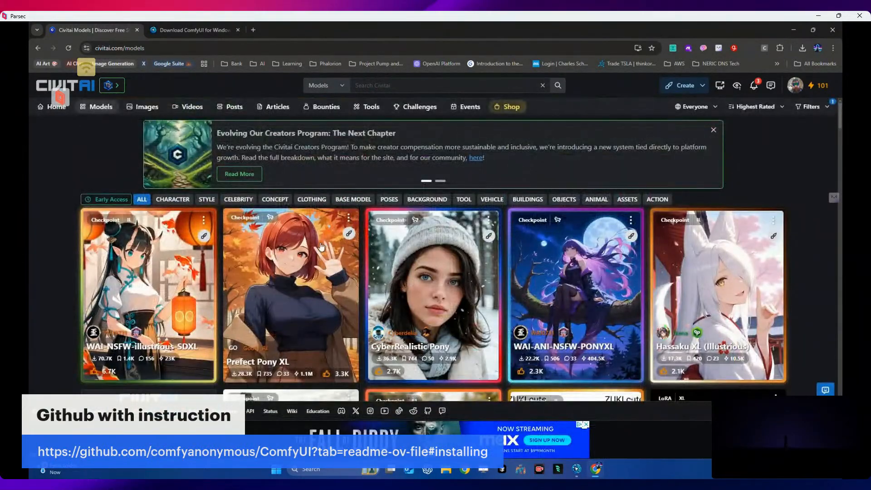
{"action": "left_click", "coordinate": [384, 86]}
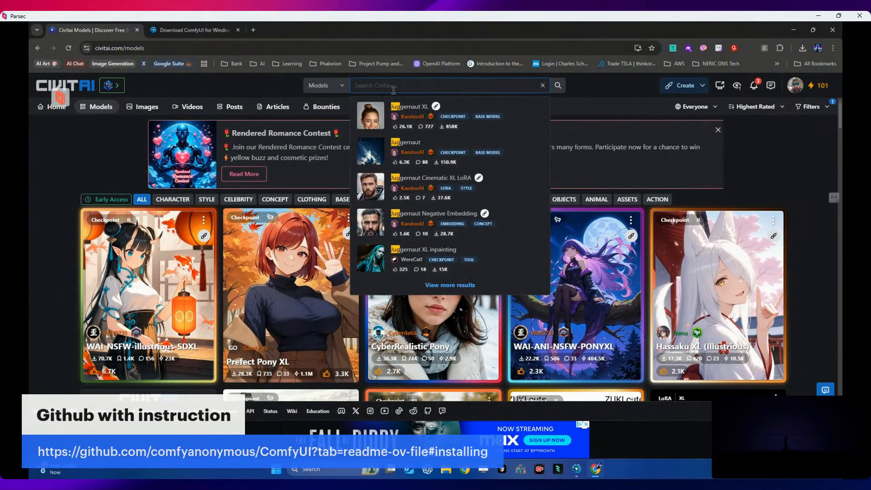
{"action": "left_click", "coordinate": [422, 253]}
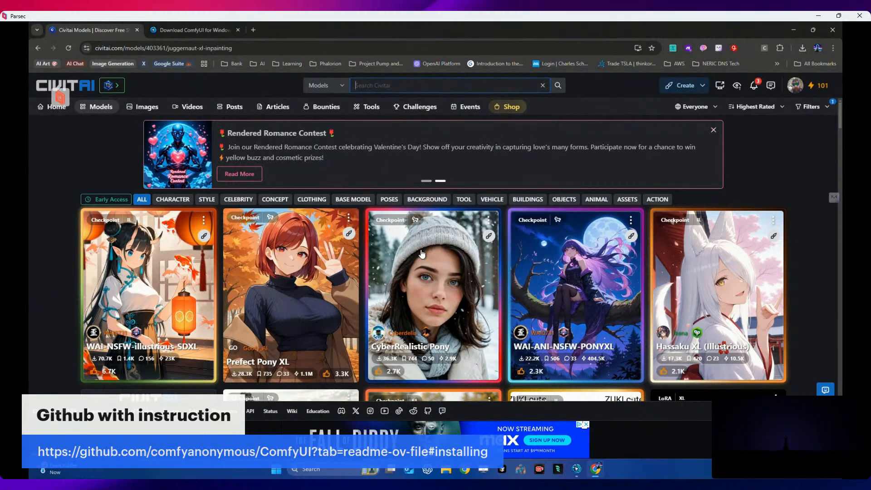
Step: Expand the Juggernaut XL inpainting description and read its outpainting example and the How to use recommendations
{"action": "scroll", "coordinate": [319, 209], "scroll_direction": "down", "scroll_amount": 4}
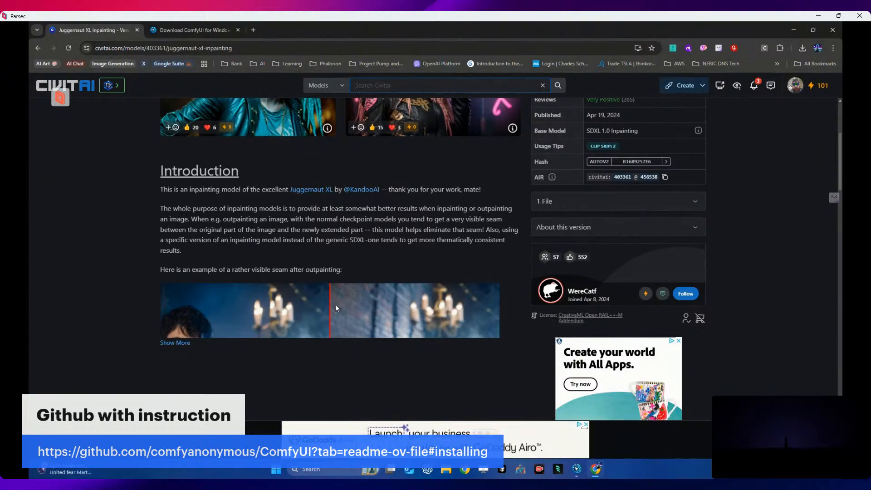
{"action": "scroll", "coordinate": [335, 307], "scroll_direction": "down", "scroll_amount": 1}
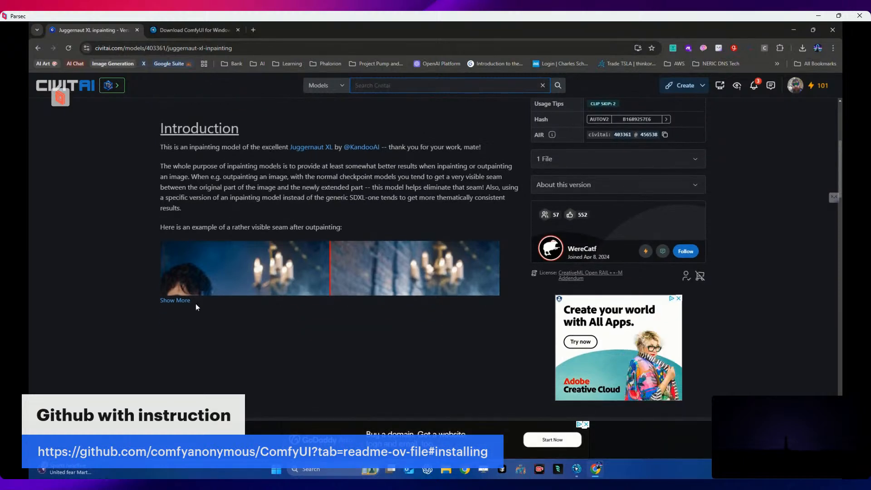
{"action": "left_click", "coordinate": [192, 302]}
{"action": "scroll", "coordinate": [327, 233], "scroll_direction": "down", "scroll_amount": 2}
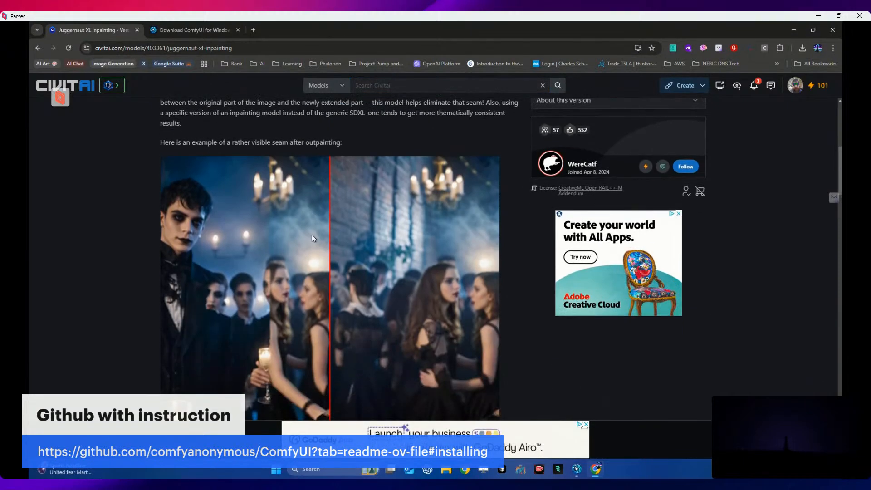
{"action": "scroll", "coordinate": [313, 237], "scroll_direction": "down", "scroll_amount": 1}
{"action": "scroll", "coordinate": [313, 238], "scroll_direction": "down", "scroll_amount": 3}
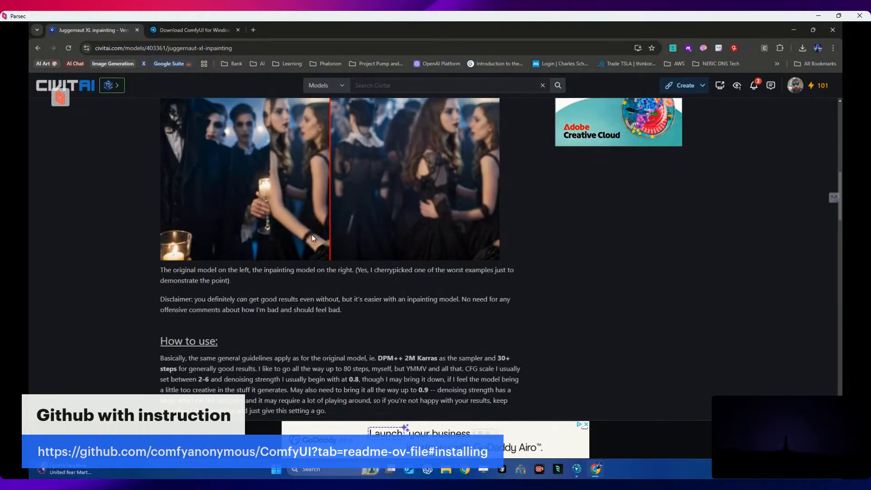
{"action": "scroll", "coordinate": [312, 237], "scroll_direction": "down", "scroll_amount": 3}
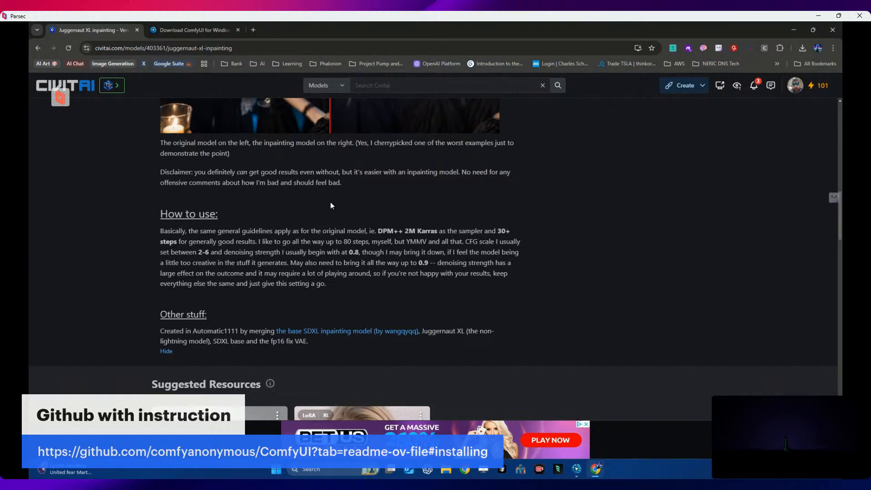
{"action": "scroll", "coordinate": [331, 206], "scroll_direction": "down", "scroll_amount": 1}
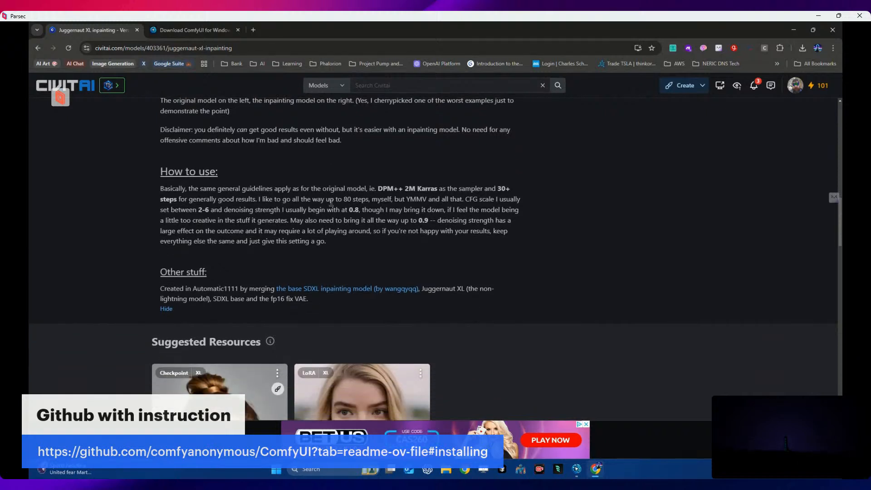
Step: Return to the start of the Juggernaut XL inpainting page and show the teal-haired man image's generation data with its full prompt expanded
{"action": "scroll", "coordinate": [331, 203], "scroll_direction": "down", "scroll_amount": 2}
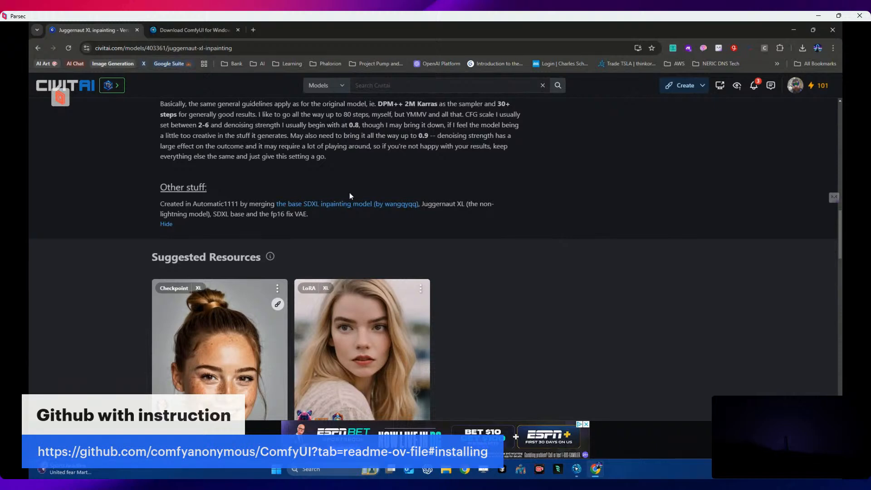
{"action": "scroll", "coordinate": [351, 197], "scroll_direction": "up", "scroll_amount": 8}
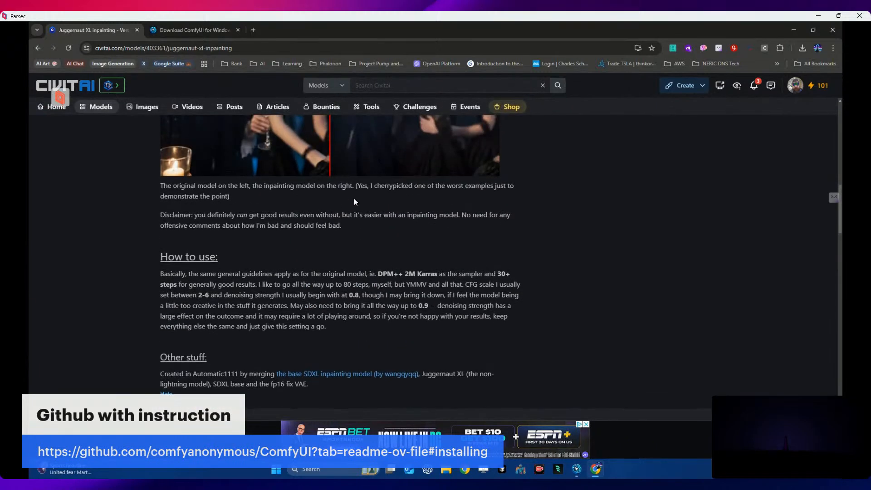
{"action": "scroll", "coordinate": [362, 204], "scroll_direction": "up", "scroll_amount": 10}
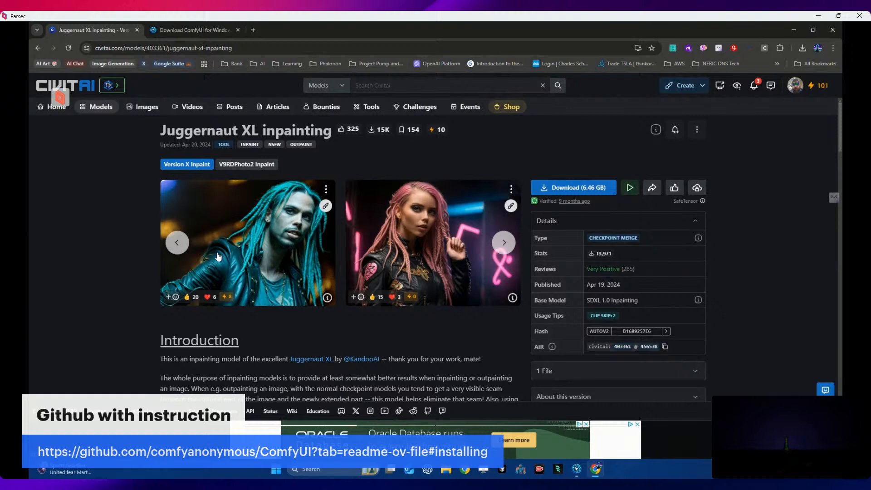
{"action": "left_click", "coordinate": [328, 298]}
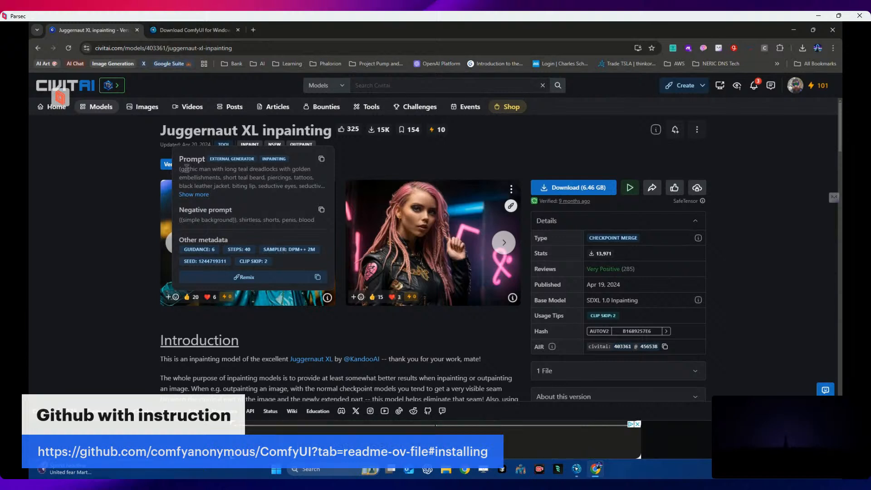
{"action": "left_click_drag", "start_coordinate": [180, 172], "coordinate": [272, 179]}
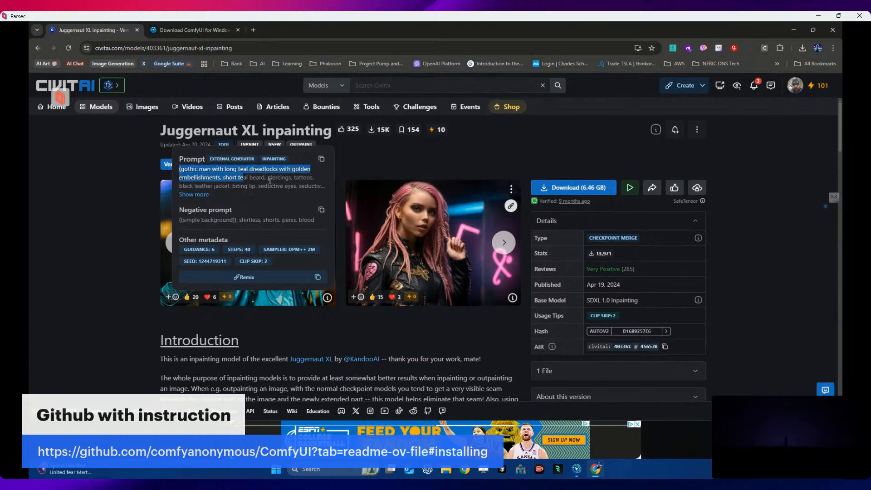
{"action": "left_click", "coordinate": [204, 194]}
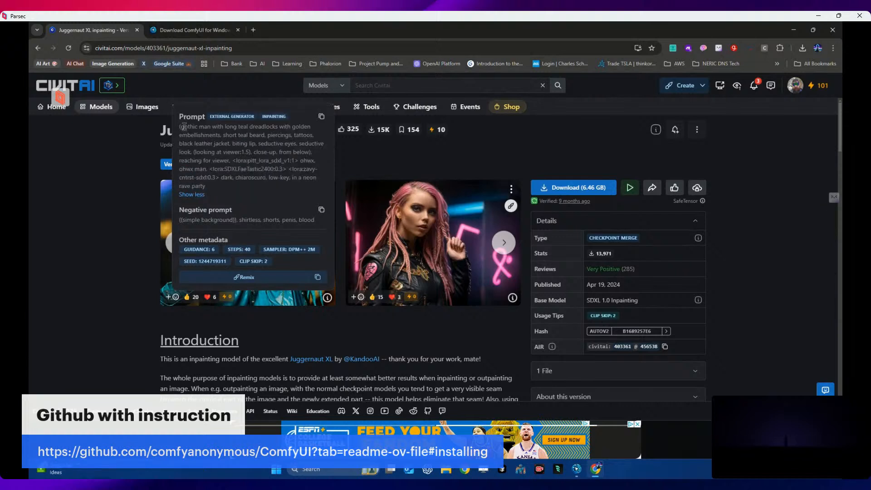
Step: Copy the complete positive prompt of the teal-haired man example, without the Show less link
{"action": "left_click_drag", "start_coordinate": [180, 127], "coordinate": [256, 193]}
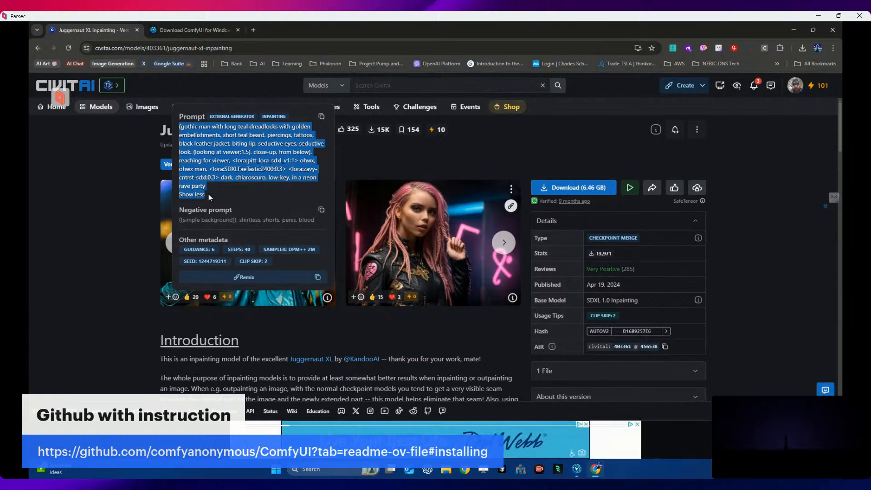
{"action": "left_click_drag", "start_coordinate": [207, 188], "coordinate": [180, 132]}
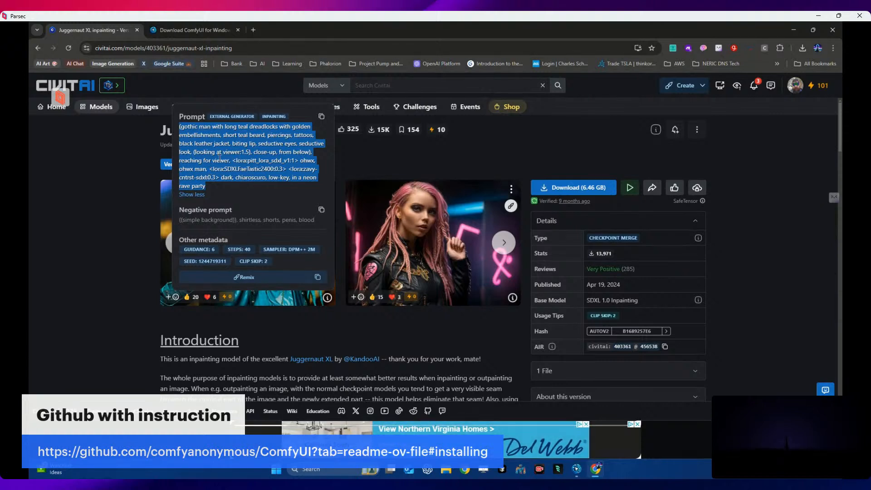
{"action": "right_click", "coordinate": [220, 157]}
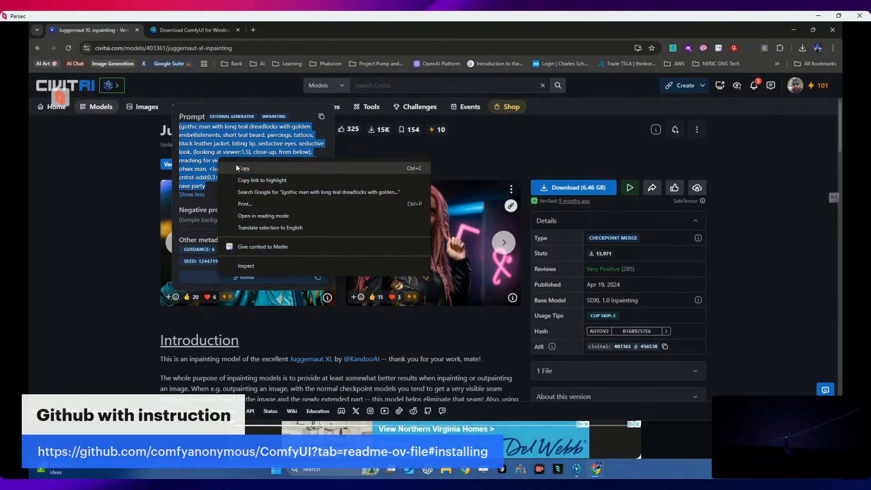
{"action": "left_click", "coordinate": [237, 165]}
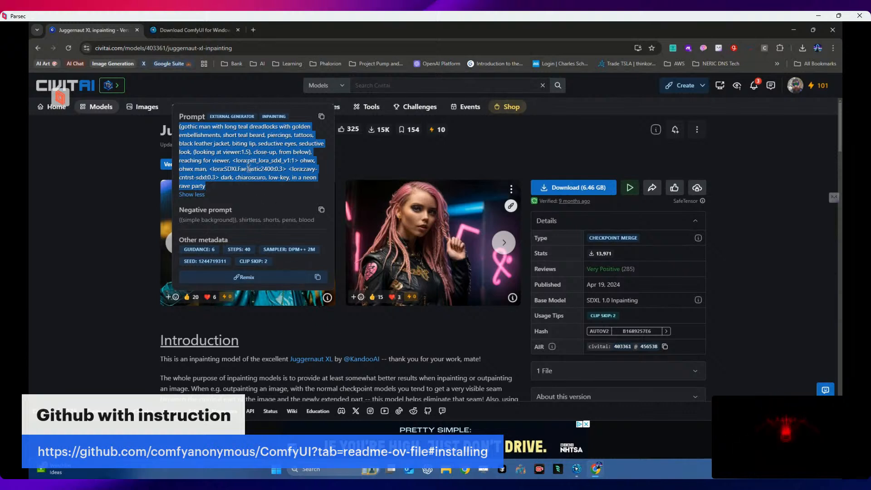
{"action": "right_click", "coordinate": [249, 169]}
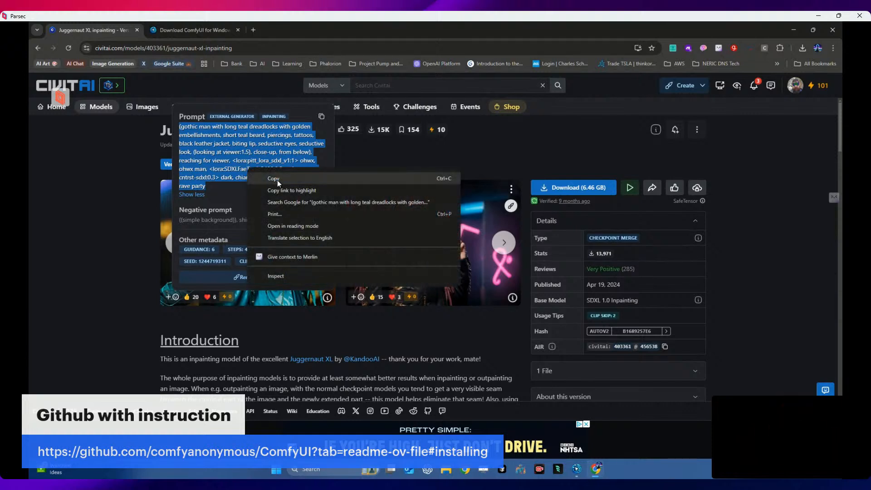
{"action": "left_click", "coordinate": [277, 181]}
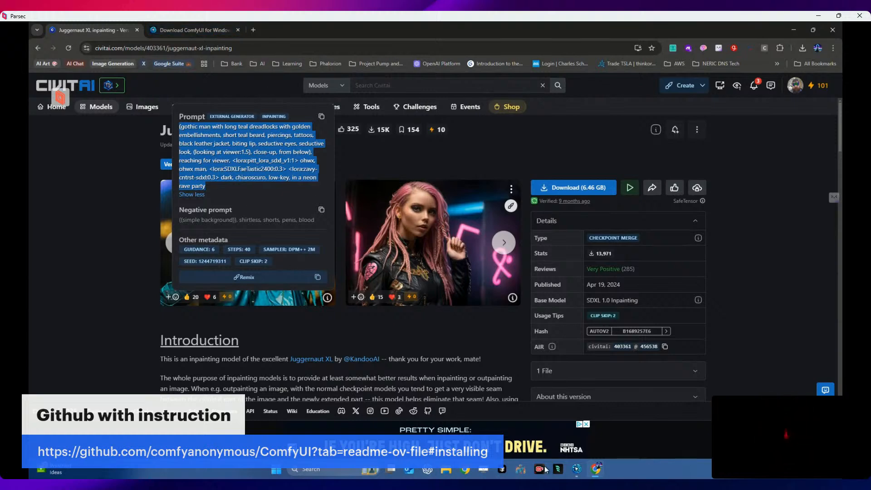
Step: Switch to ComfyUI and replace the positive prompt text with the copied gothic man prompt
{"action": "left_click", "coordinate": [573, 469]}
{"action": "left_click", "coordinate": [208, 130]}
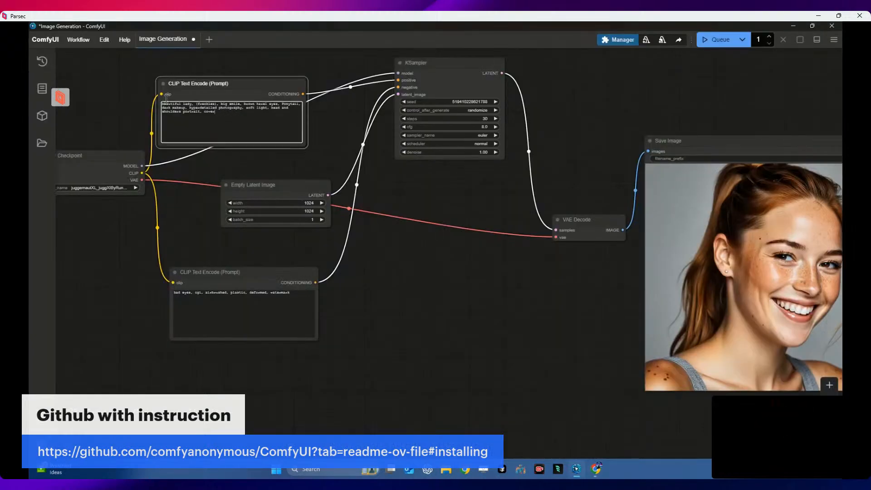
{"action": "key", "text": "ctrl+a"}
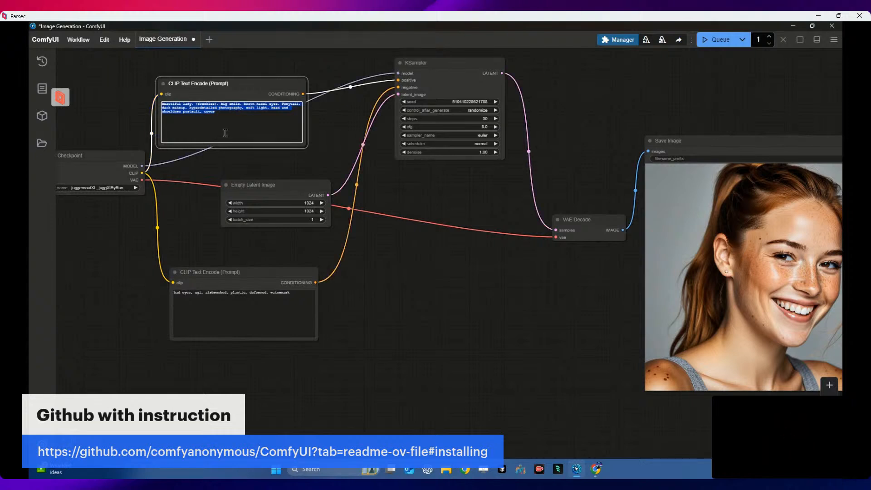
{"action": "key", "text": "ctrl+v"}
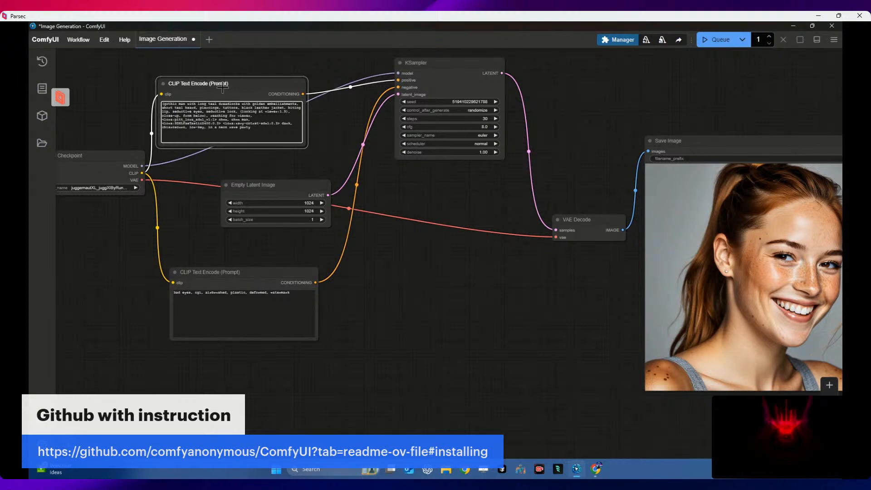
Step: Move the positive prompt node up toward KSampler and the Load Checkpoint node closer to the Empty Latent Image node
{"action": "left_click_drag", "start_coordinate": [241, 84], "coordinate": [237, 73]}
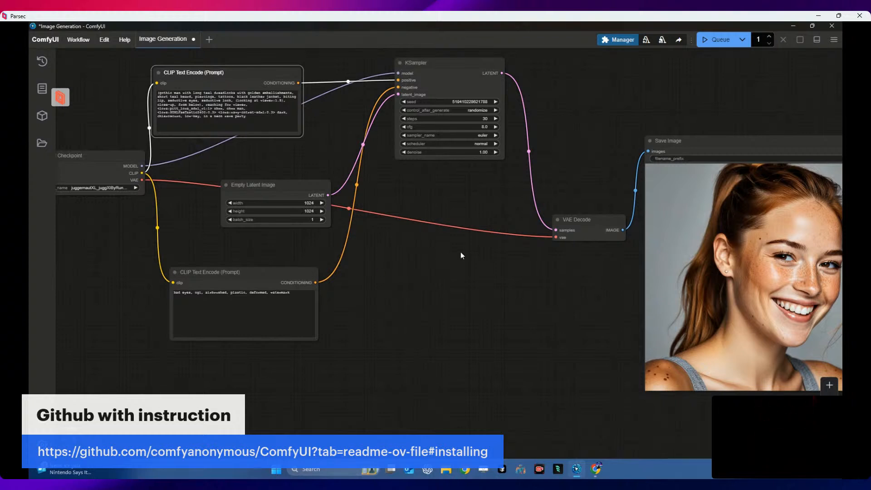
{"action": "left_click_drag", "start_coordinate": [112, 158], "coordinate": [133, 175]}
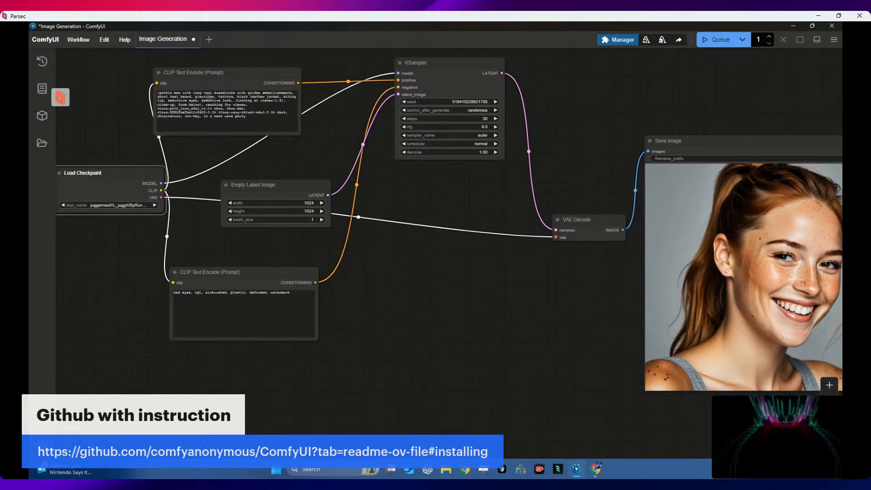
{"action": "left_click_drag", "start_coordinate": [230, 76], "coordinate": [270, 69]}
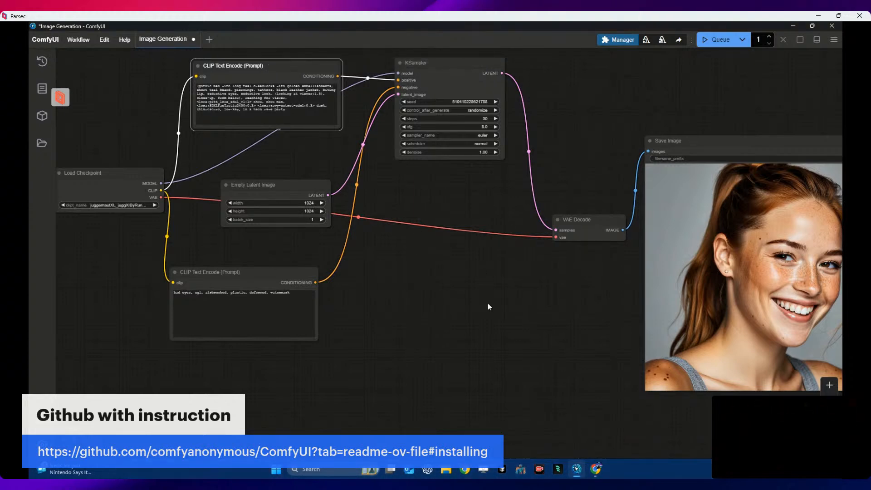
{"action": "scroll", "coordinate": [489, 303], "scroll_direction": "up", "scroll_amount": 3}
{"action": "scroll", "coordinate": [490, 303], "scroll_direction": "down", "scroll_amount": 4}
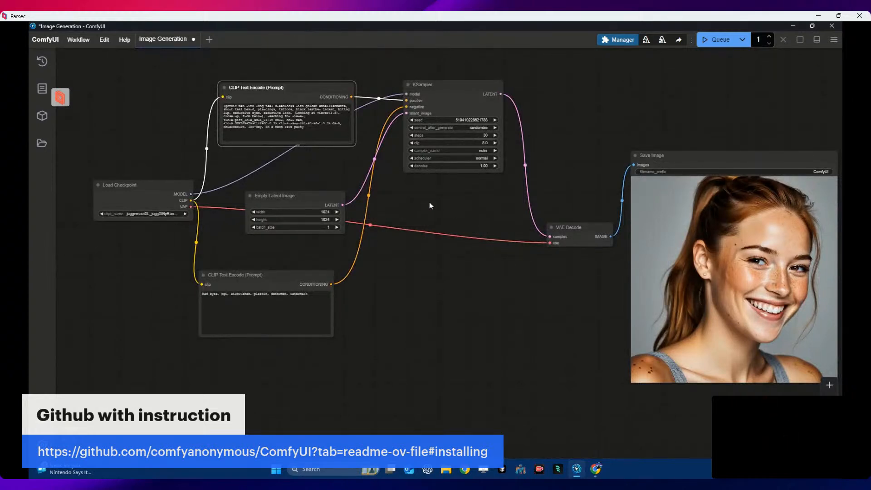
Step: Look through ComfyUI's built-in workflow templates and close the gallery without loading one
{"action": "left_click", "coordinate": [80, 40]}
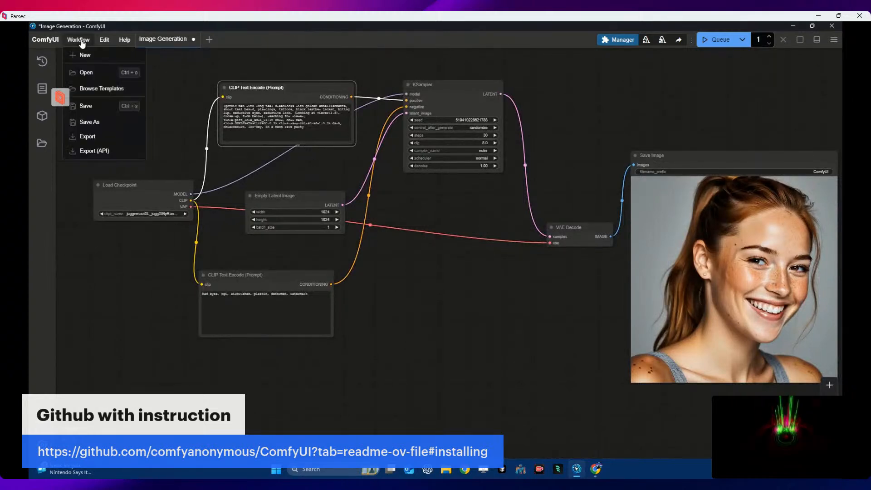
{"action": "left_click", "coordinate": [95, 91]}
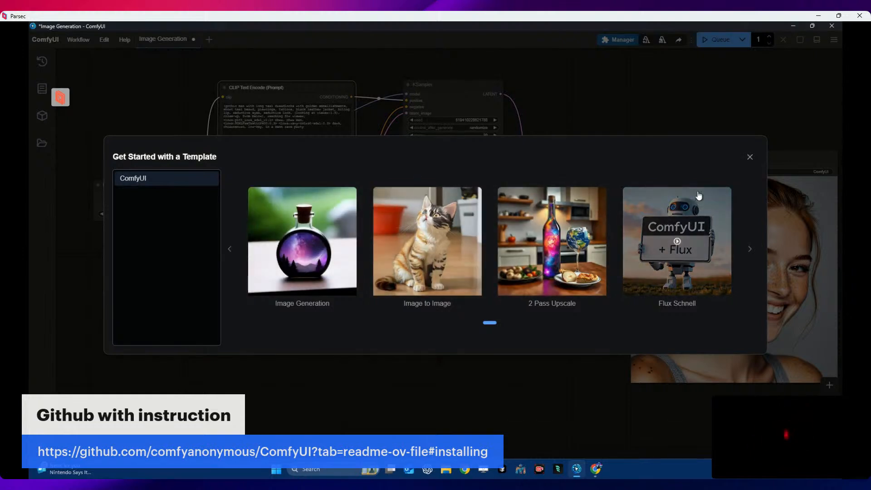
{"action": "left_click", "coordinate": [750, 157]}
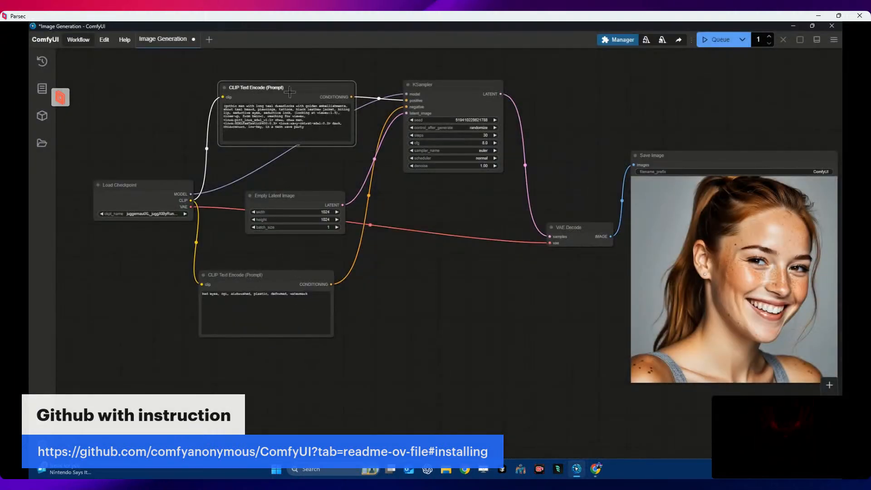
Step: Switch to Civitai in the browser and copy the teal-haired man example's negative prompt
{"action": "left_click", "coordinate": [596, 470]}
{"action": "left_click", "coordinate": [257, 211]}
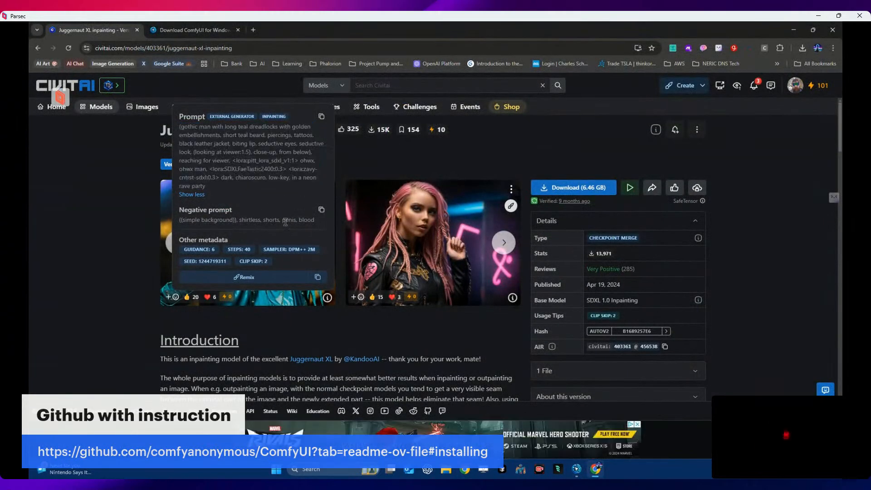
{"action": "left_click", "coordinate": [322, 210]}
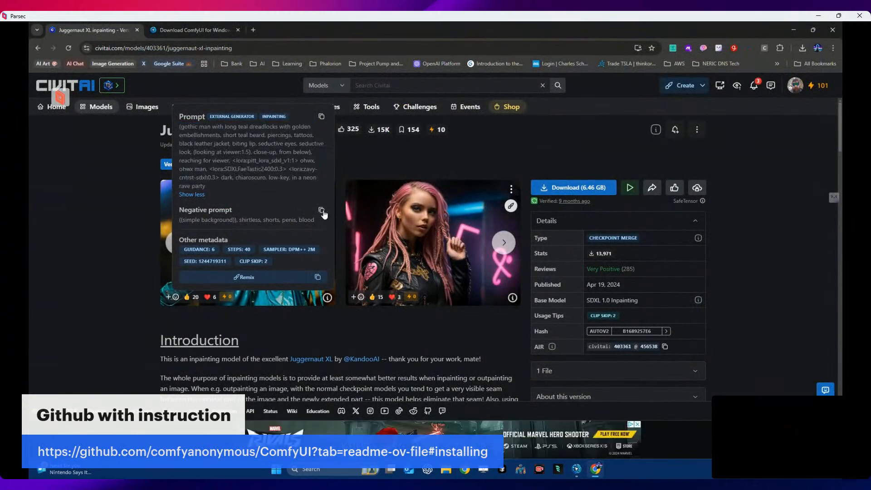
Step: Replace the negative prompt in ComfyUI with the copied text and queue the workflow to generate a new image
{"action": "left_click", "coordinate": [577, 470]}
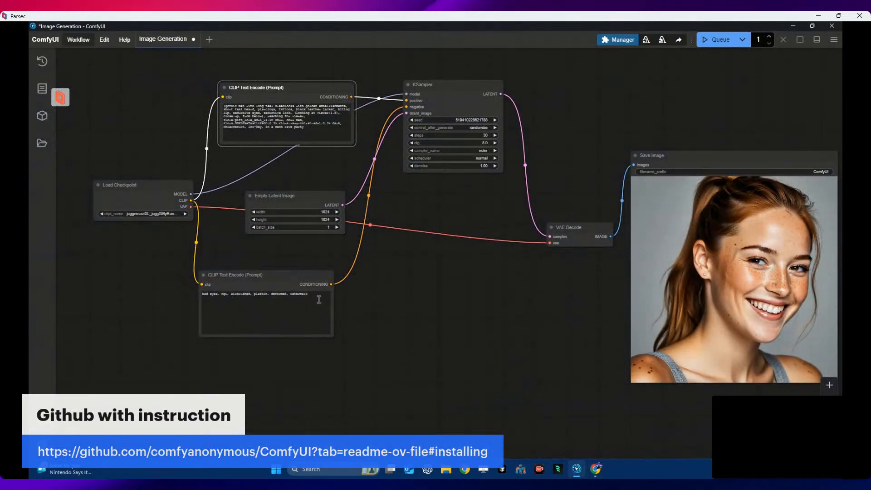
{"action": "left_click_drag", "start_coordinate": [319, 299], "coordinate": [199, 302]}
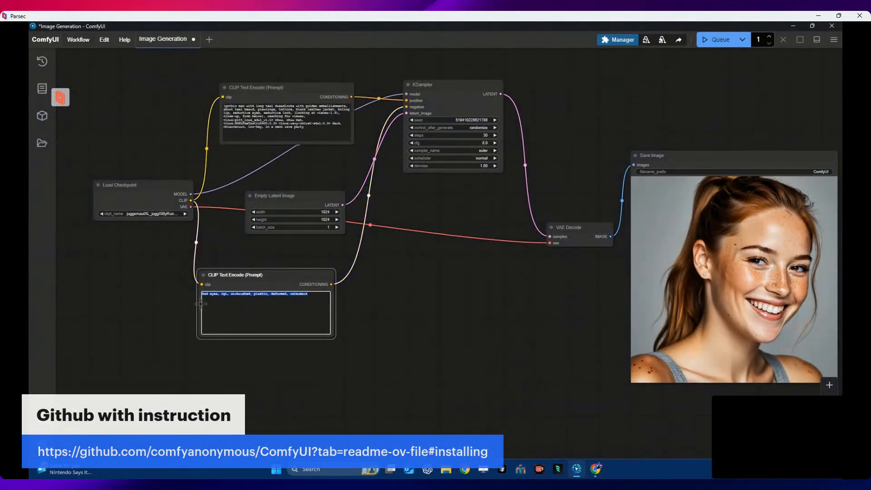
{"action": "key", "text": "ctrl+v"}
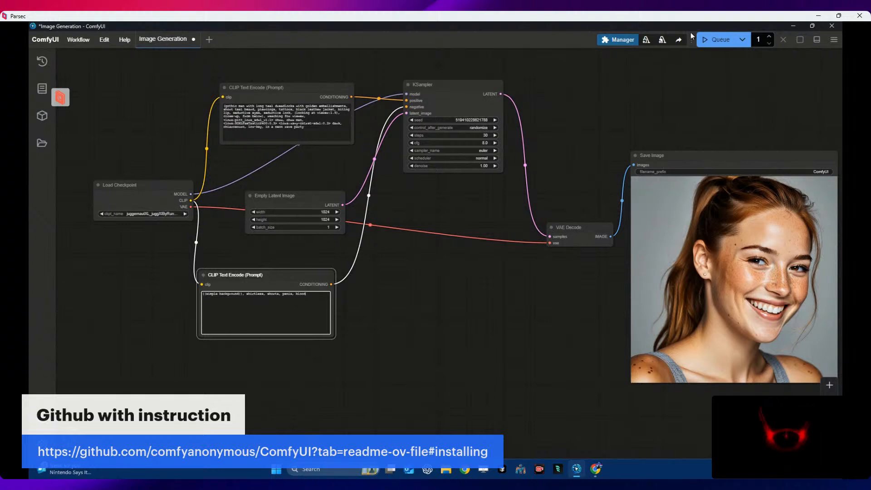
{"action": "left_click", "coordinate": [716, 41]}
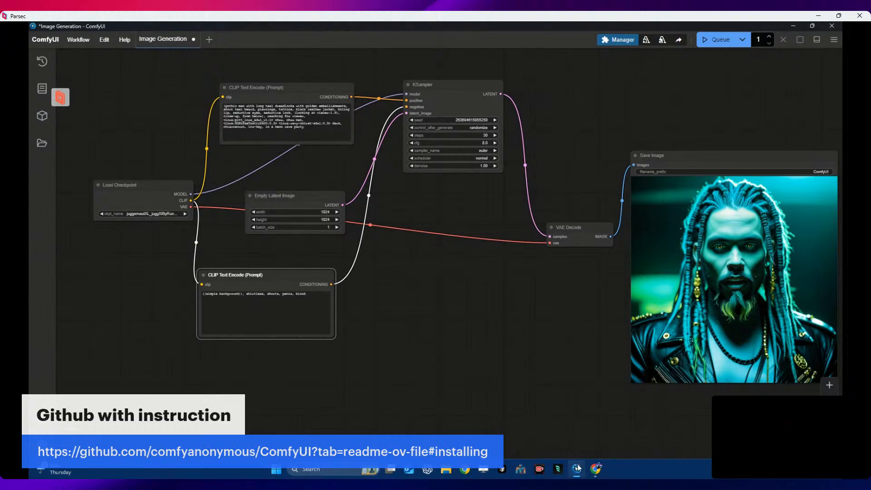
Step: Copy the guidance entry from the example's metadata on Civitai, and set the KSampler steps to 40 in ComfyUI
{"action": "left_click", "coordinate": [596, 469]}
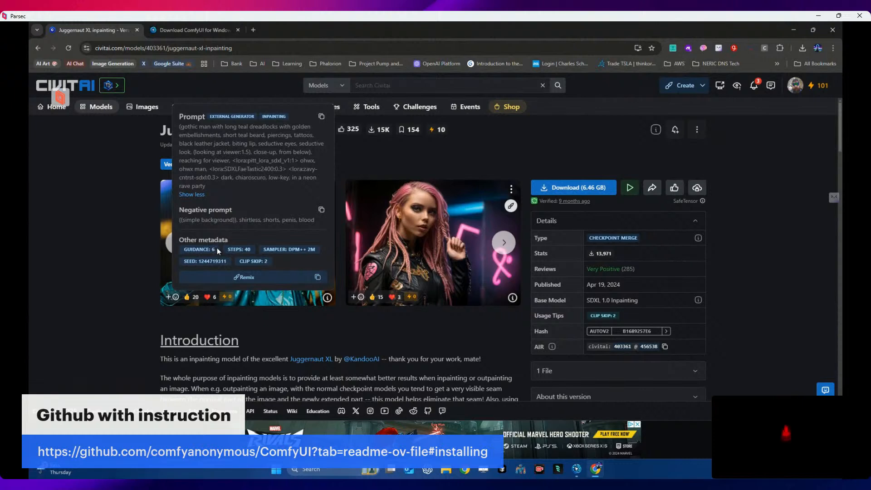
{"action": "mouse_move", "coordinate": [197, 248]}
{"action": "left_mouse_down"}
{"action": "mouse_move", "coordinate": [212, 249]}
{"action": "mouse_move", "coordinate": [183, 253]}
{"action": "left_mouse_up"}
{"action": "right_click", "coordinate": [190, 250]}
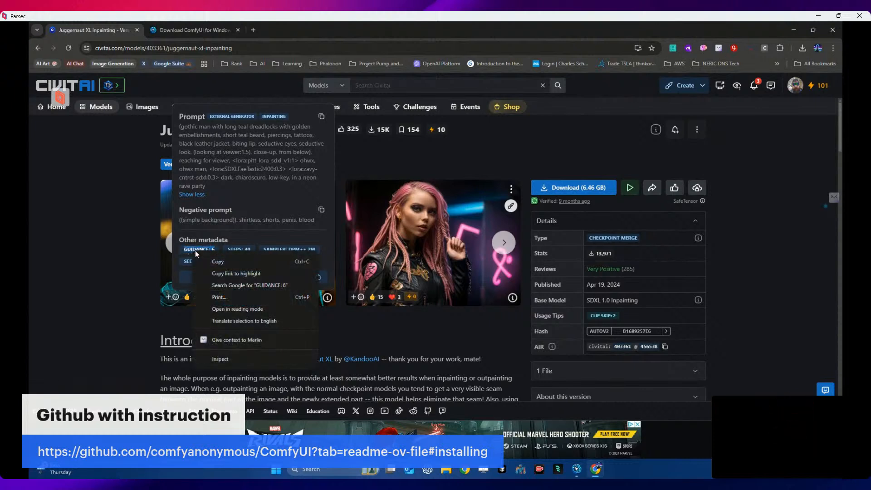
{"action": "left_click", "coordinate": [219, 264]}
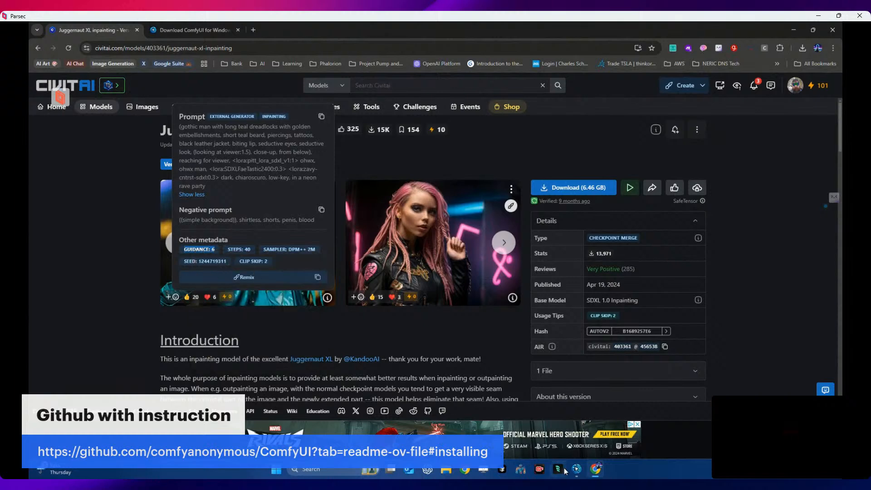
{"action": "left_click", "coordinate": [580, 471]}
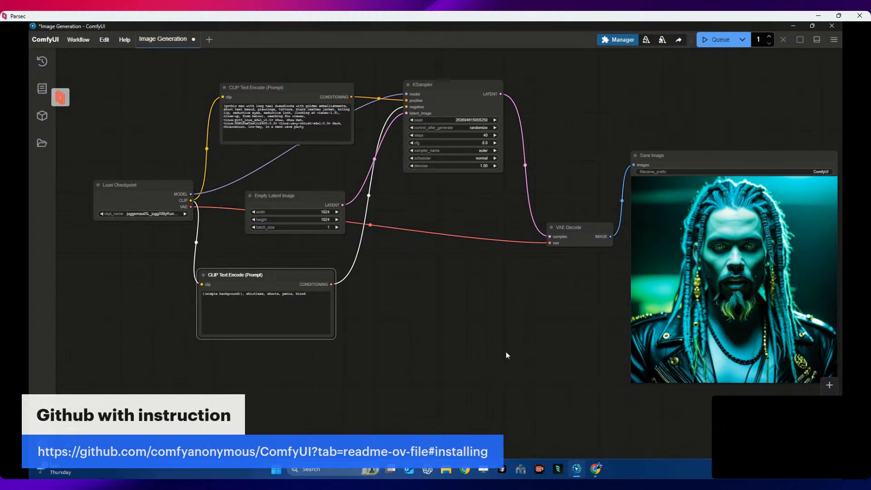
{"action": "left_click", "coordinate": [596, 468]}
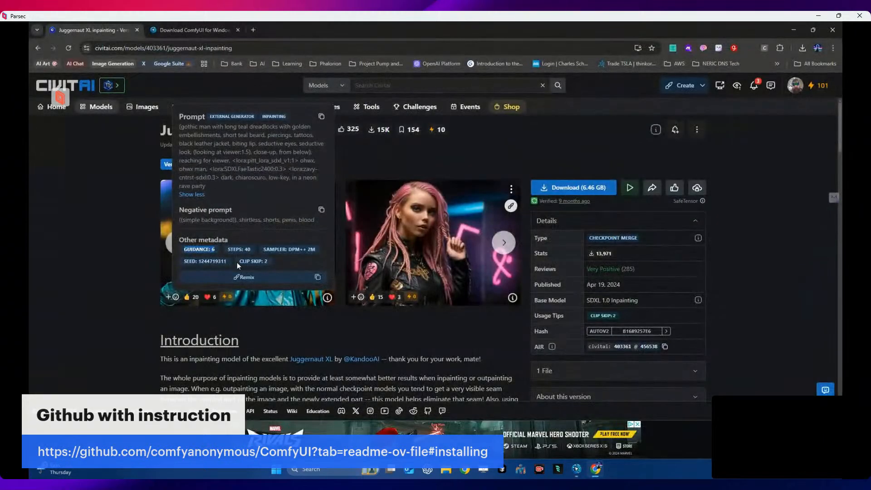
{"action": "left_click_drag", "start_coordinate": [227, 261], "coordinate": [199, 261]}
{"action": "right_click", "coordinate": [204, 261]}
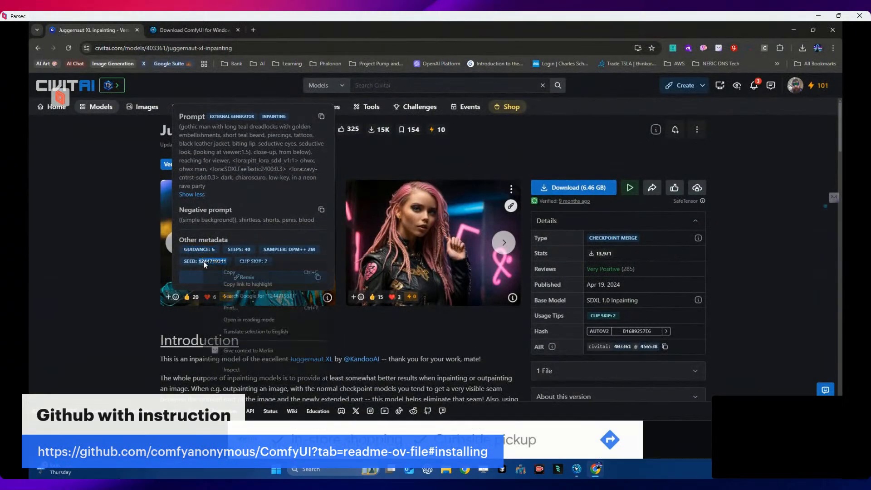
{"action": "left_click", "coordinate": [224, 270]}
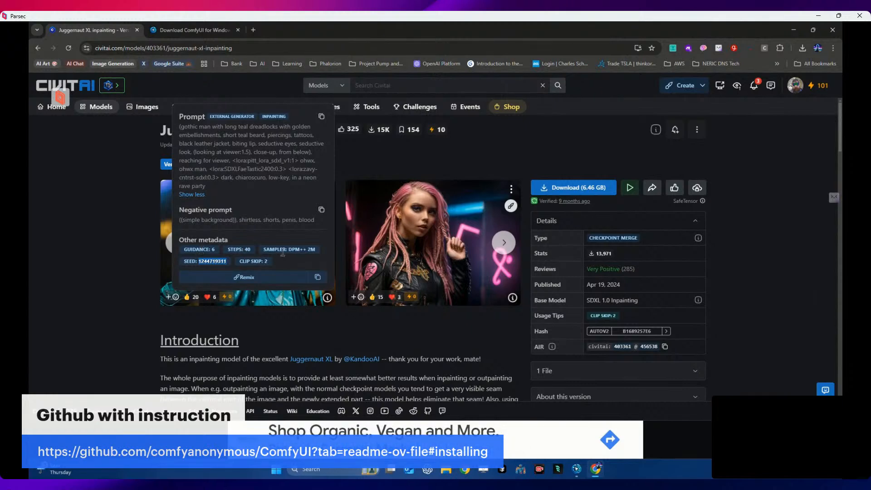
{"action": "left_click", "coordinate": [577, 468]}
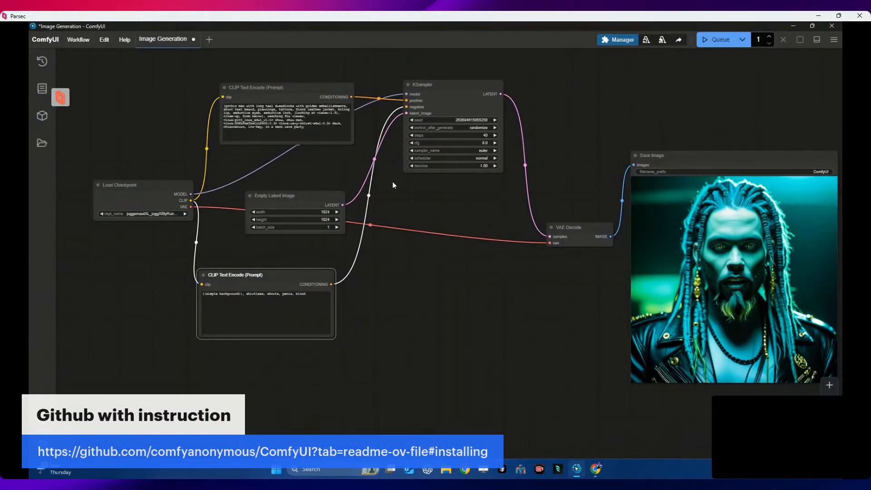
{"action": "left_click", "coordinate": [453, 119]}
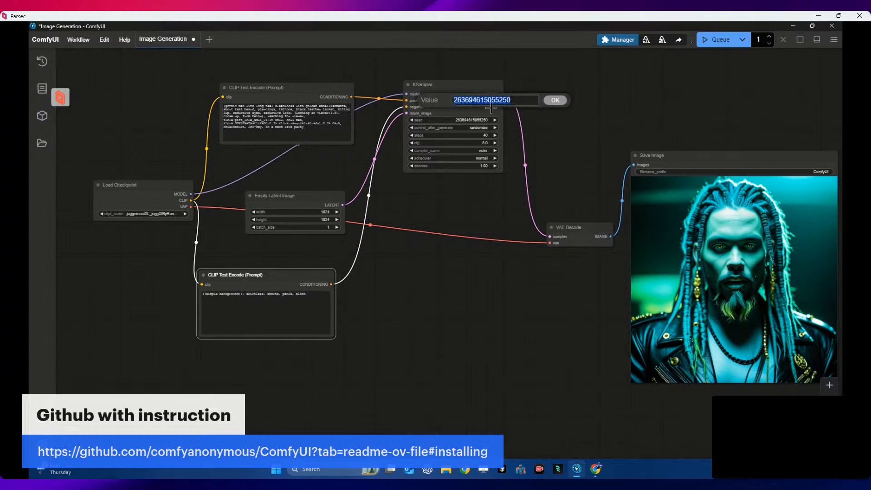
{"action": "key", "text": "ctrl+v"}
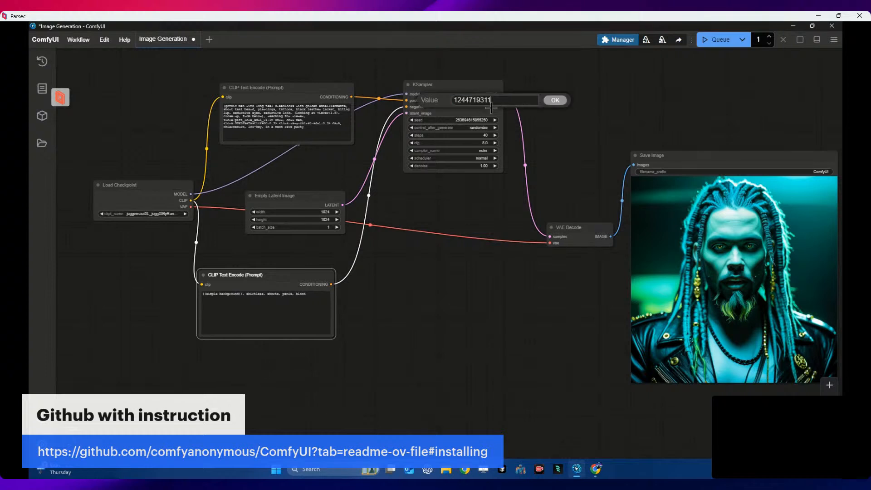
{"action": "left_click", "coordinate": [555, 100]}
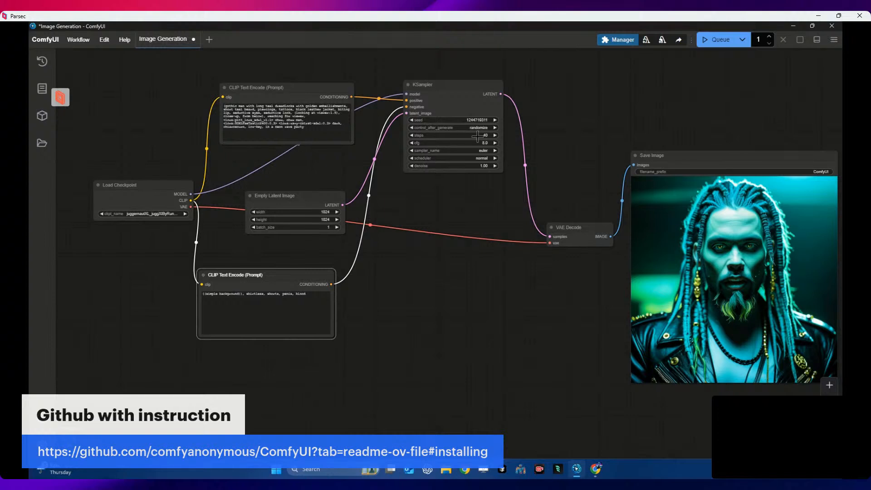
Step: Set the KSampler's sampler to dpmpp_2m, checking it against the sampler listed for the example image on Civitai
{"action": "left_click", "coordinate": [495, 151]}
{"action": "left_click", "coordinate": [478, 151]}
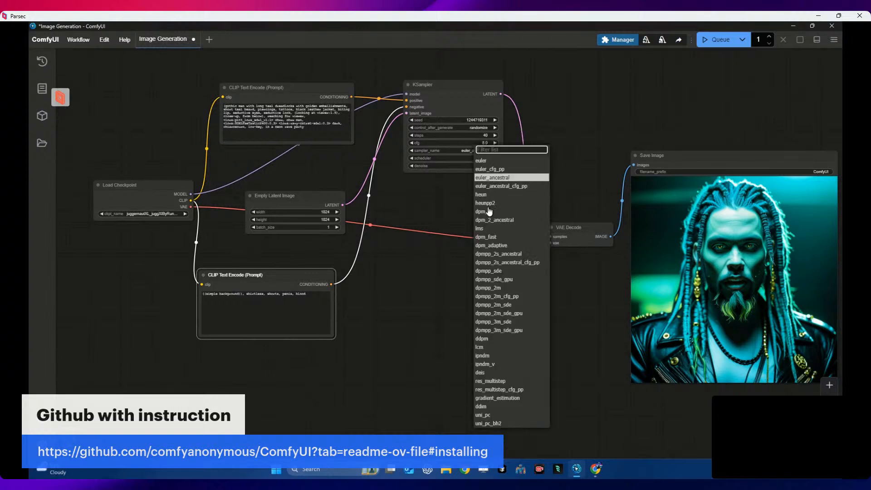
{"action": "left_click", "coordinate": [492, 298]}
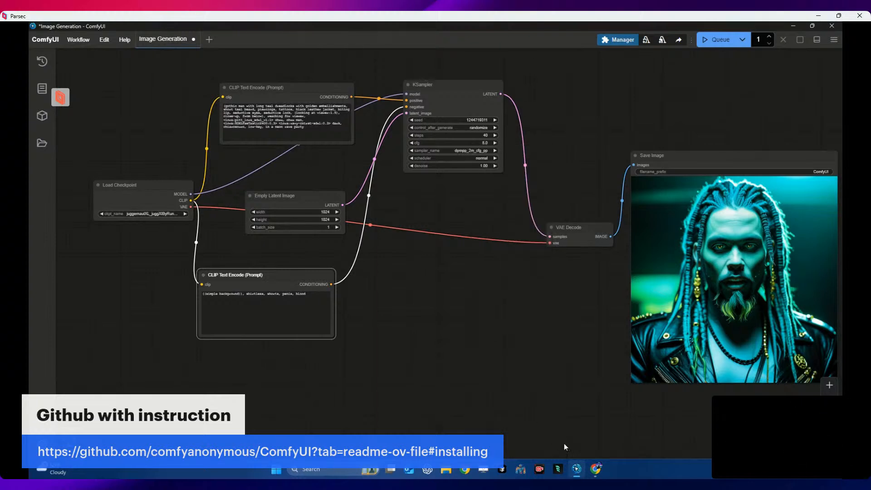
{"action": "left_click", "coordinate": [596, 471]}
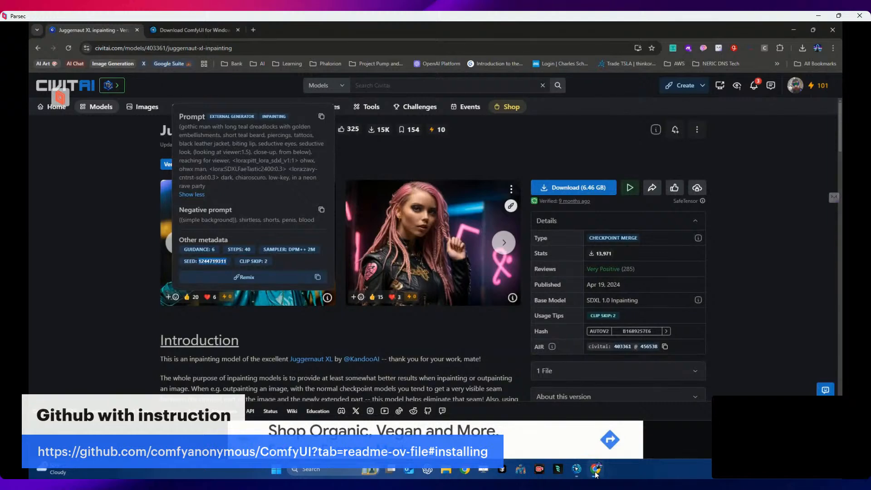
{"action": "left_click", "coordinate": [595, 471]}
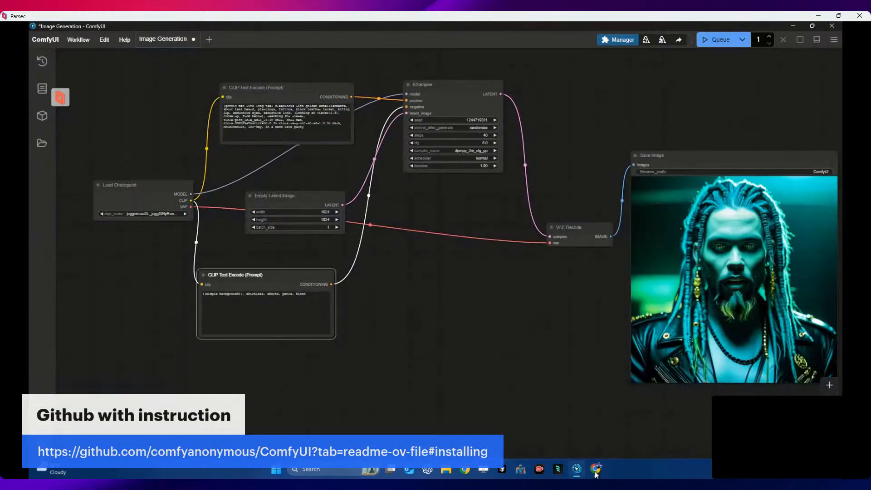
{"action": "left_click", "coordinate": [482, 151]}
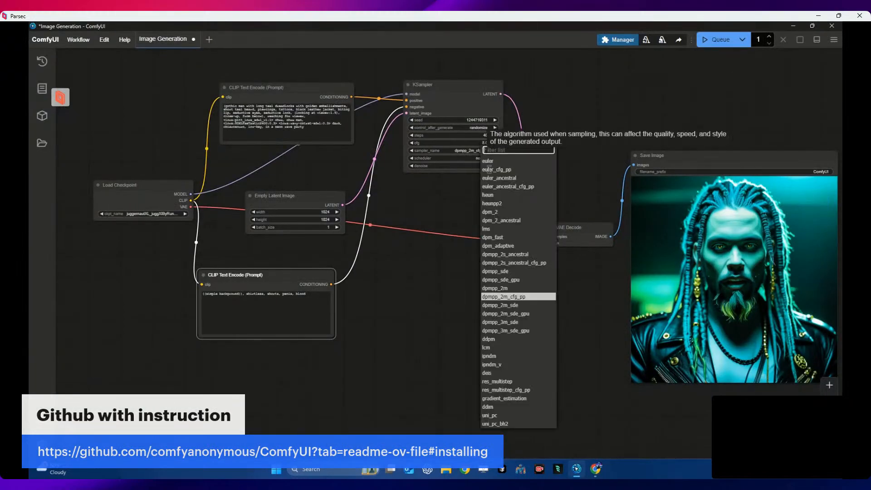
{"action": "left_click", "coordinate": [495, 288]}
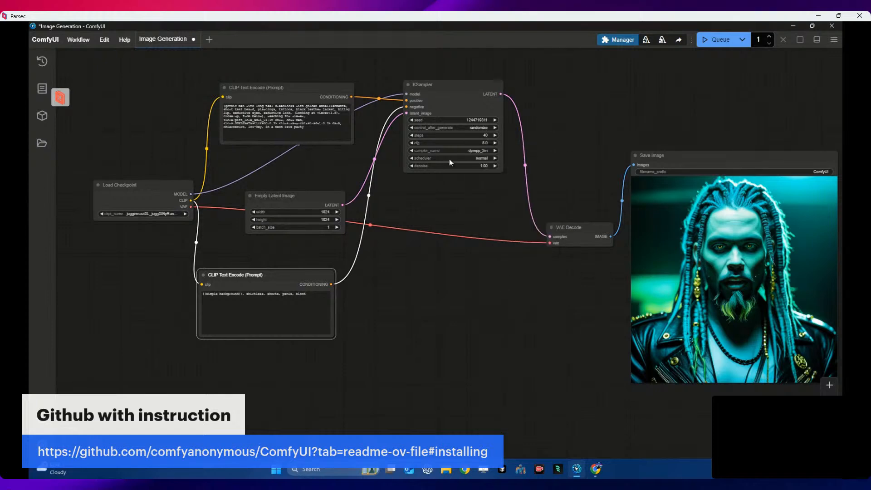
Step: Start the Juggernaut XL inpainting download on Civitai and browse the save location to ComfyUI\Work spaces\ComfyUI\models\checkpoints
{"action": "left_click", "coordinate": [595, 471]}
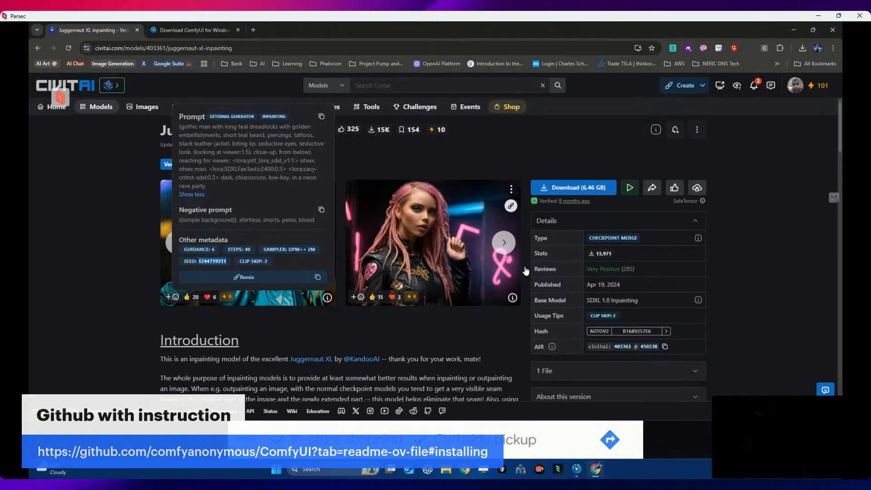
{"action": "left_click", "coordinate": [563, 152]}
{"action": "left_click", "coordinate": [575, 187]}
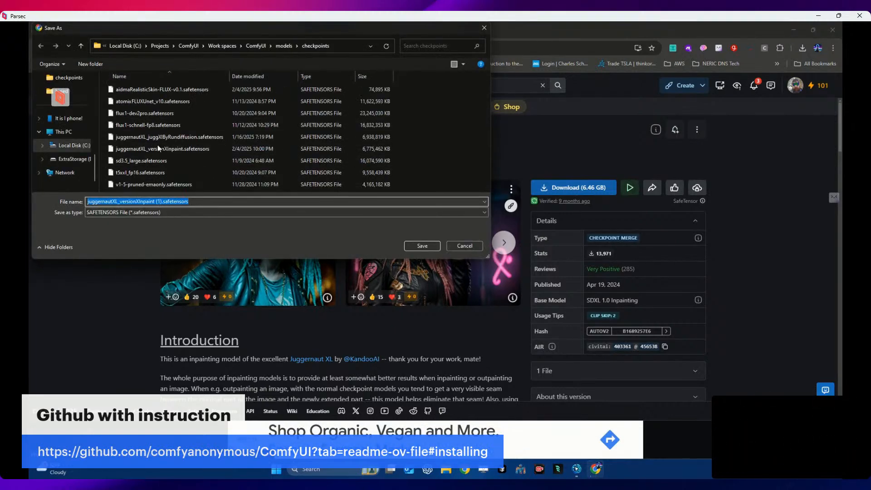
{"action": "left_click", "coordinate": [231, 47]}
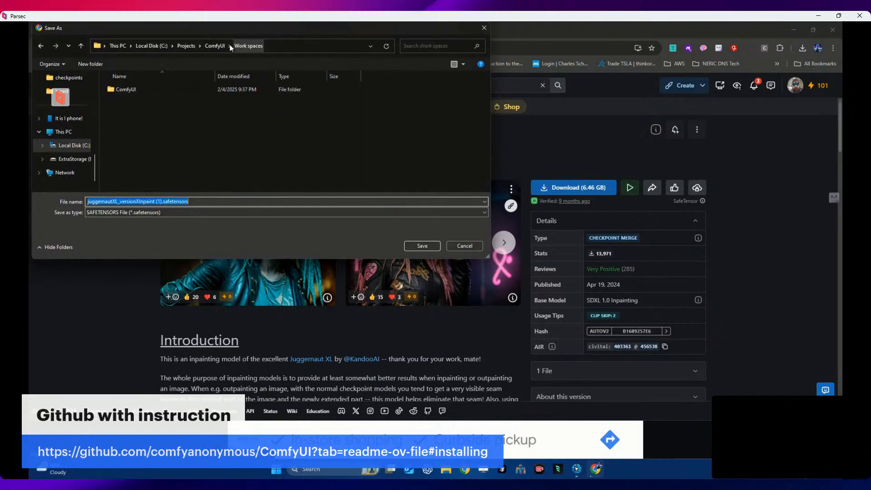
{"action": "left_click", "coordinate": [213, 47]}
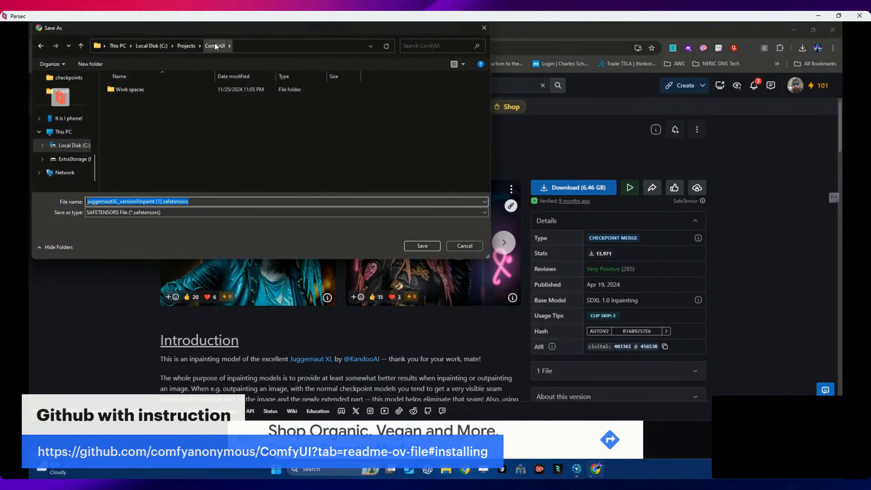
{"action": "double_click", "coordinate": [119, 90]}
{"action": "double_click", "coordinate": [115, 90]}
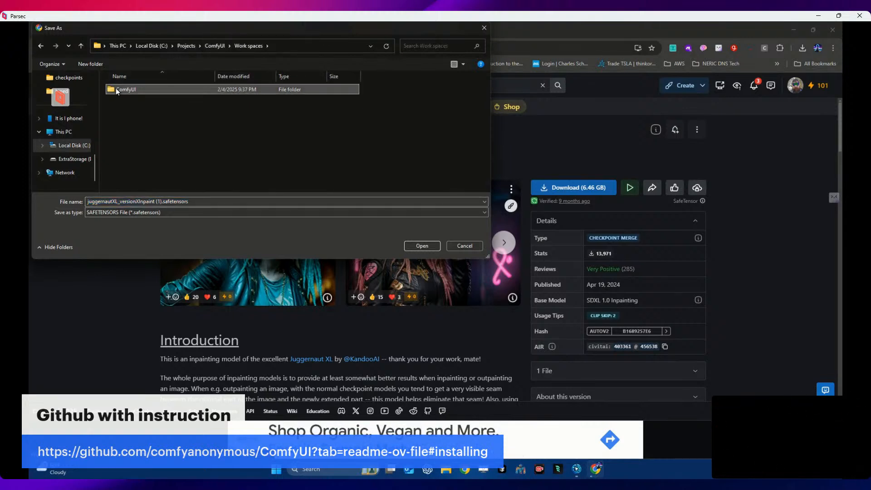
{"action": "left_click", "coordinate": [146, 130]}
{"action": "double_click", "coordinate": [147, 130]}
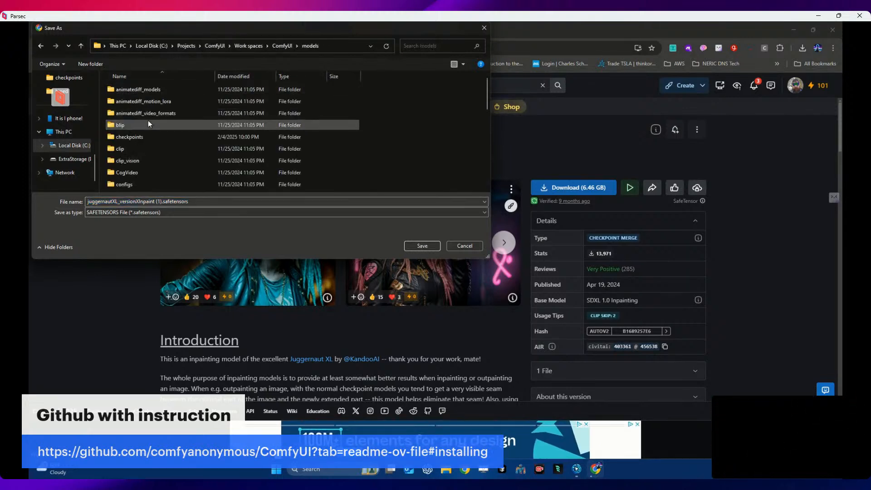
{"action": "scroll", "coordinate": [147, 114], "scroll_direction": "down", "scroll_amount": 2}
{"action": "double_click", "coordinate": [149, 104]}
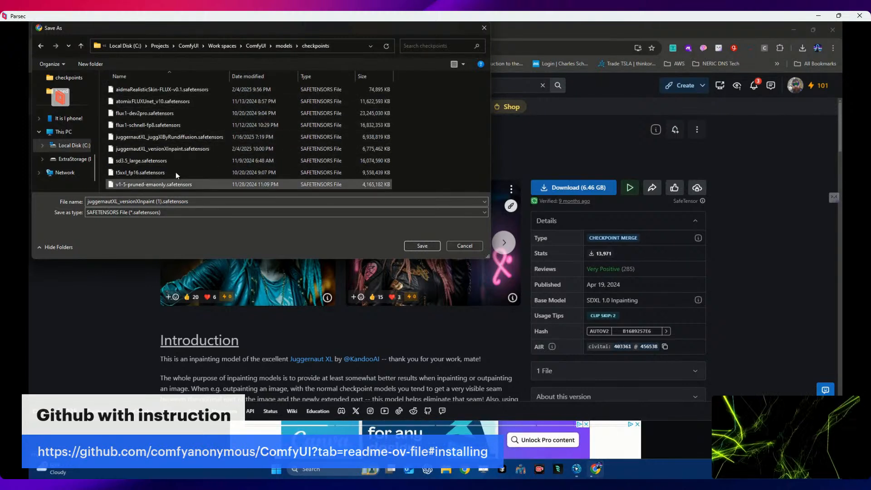
Step: Look through the models folder's other subfolders, close the save dialog and highlight the base model in the Civitai model details
{"action": "left_click", "coordinate": [284, 45]}
{"action": "scroll", "coordinate": [131, 155], "scroll_direction": "down", "scroll_amount": 5}
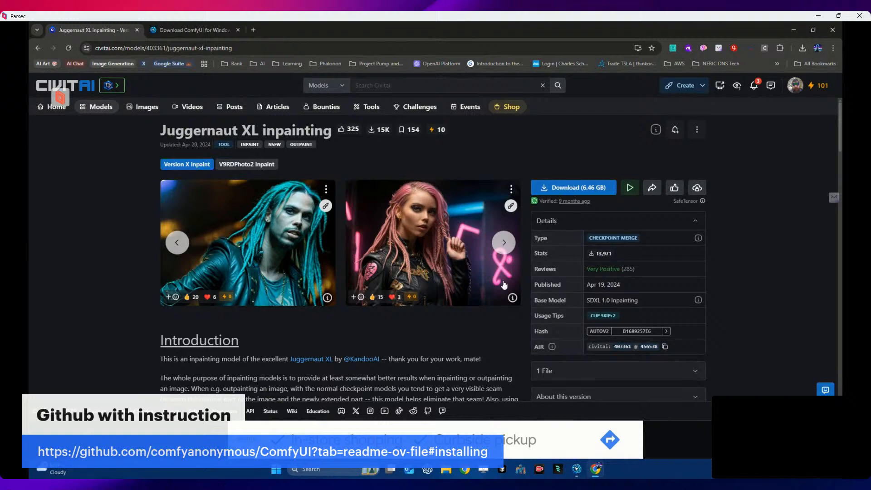
{"action": "left_click_drag", "start_coordinate": [588, 300], "coordinate": [643, 304]}
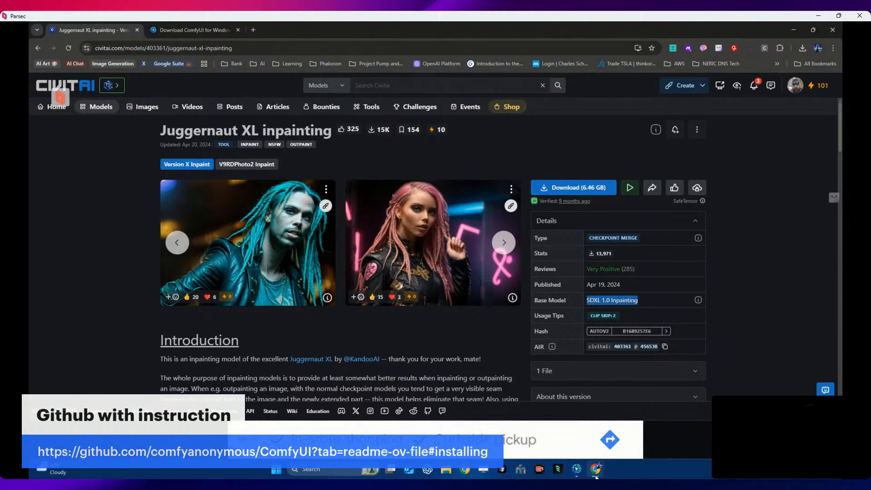
Step: Switch to ComfyUI and look through the Load Checkpoint node's model list for the Juggernaut XL inpainting checkpoint
{"action": "left_click", "coordinate": [576, 469]}
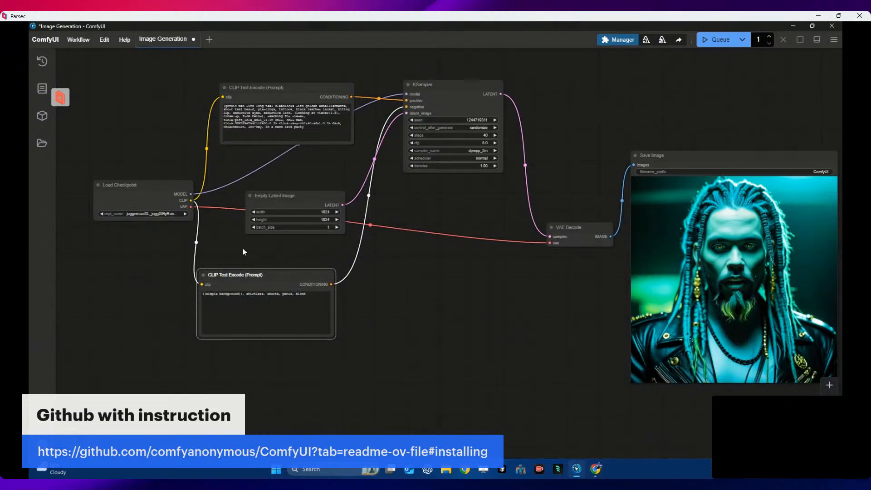
{"action": "left_click", "coordinate": [184, 215]}
{"action": "left_click", "coordinate": [186, 215]}
{"action": "left_click", "coordinate": [165, 215]}
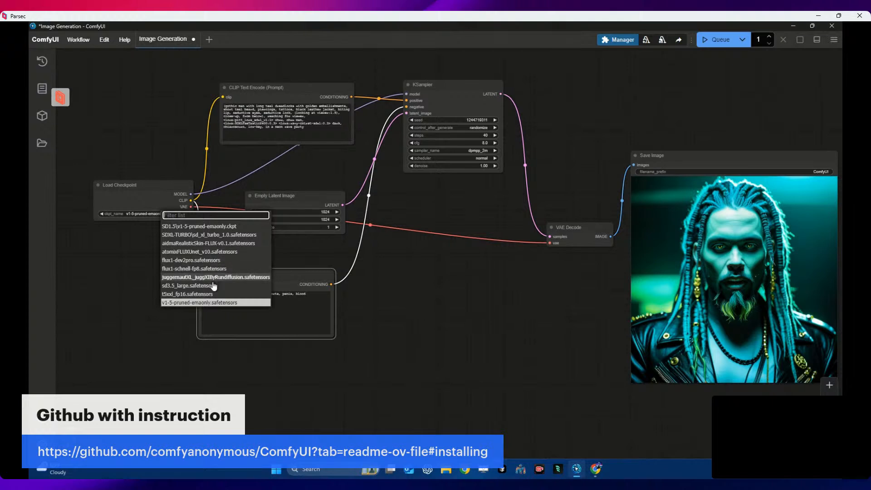
{"action": "left_click", "coordinate": [663, 85]}
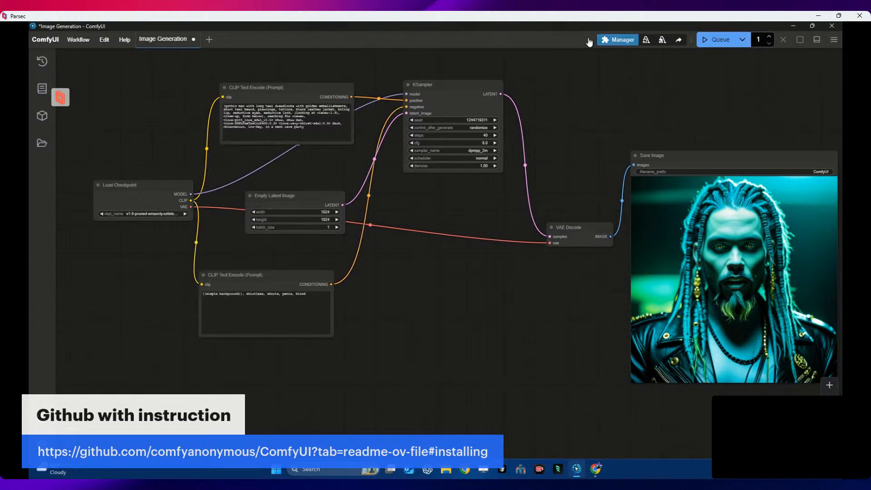
Step: Refresh the node definitions and select juggernautXL_versionXInpaint.safetensors in the Load Checkpoint node
{"action": "left_click", "coordinate": [110, 41]}
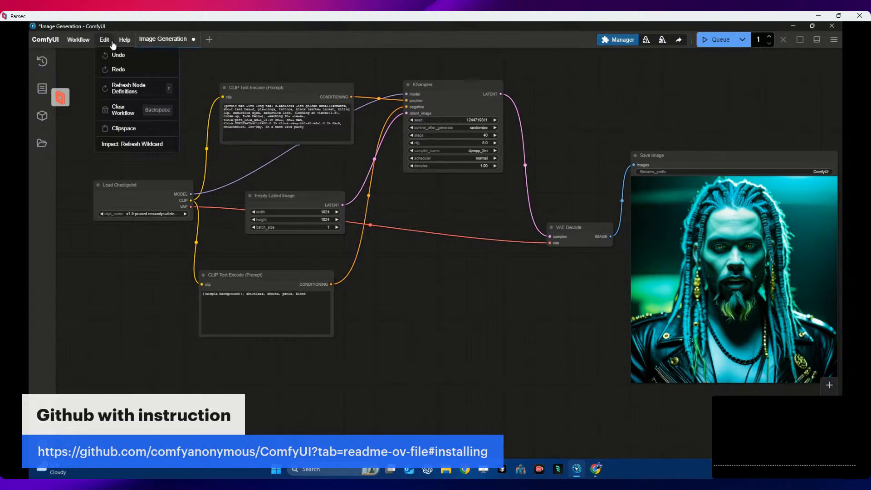
{"action": "left_click", "coordinate": [123, 91]}
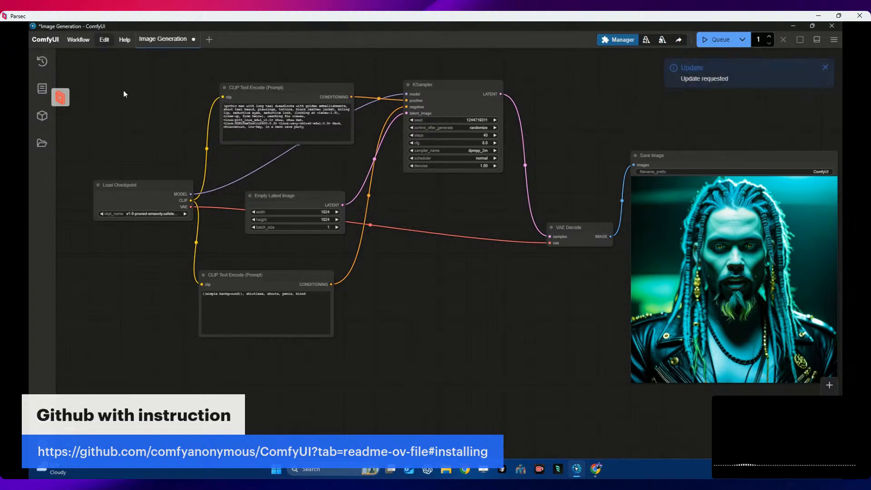
{"action": "left_click", "coordinate": [177, 213]}
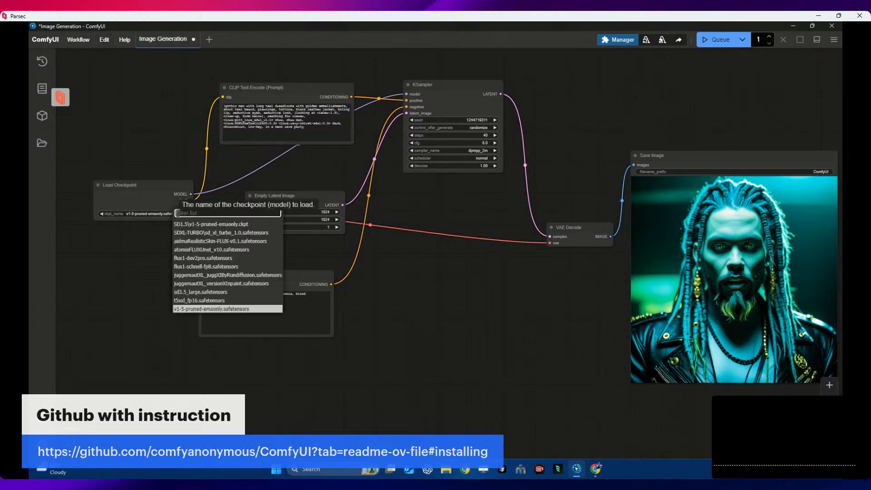
{"action": "left_click", "coordinate": [193, 283]}
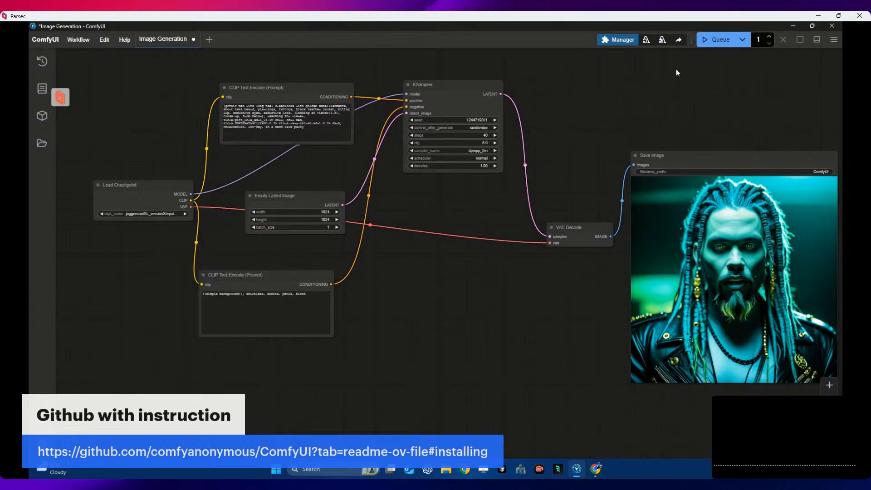
Step: Queue the workflow to generate a new image, and move the Load Checkpoint node slightly up and to the left
{"action": "left_click", "coordinate": [720, 40]}
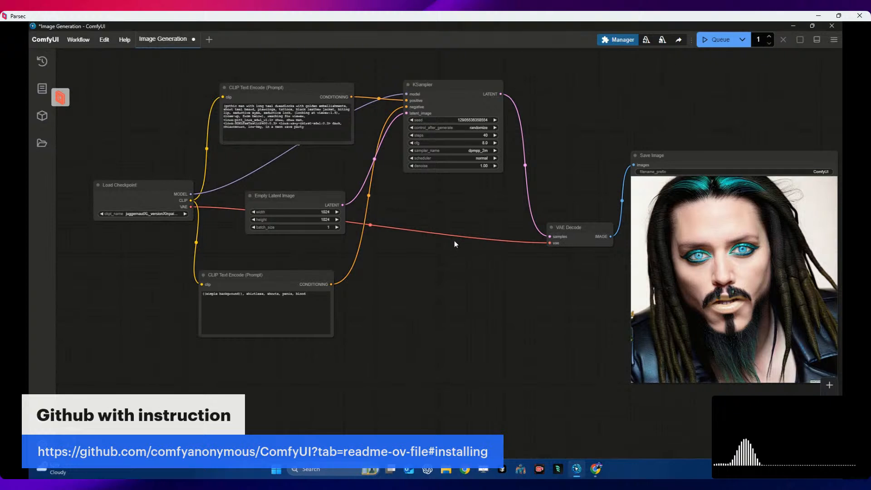
{"action": "left_click_drag", "start_coordinate": [157, 188], "coordinate": [164, 163]}
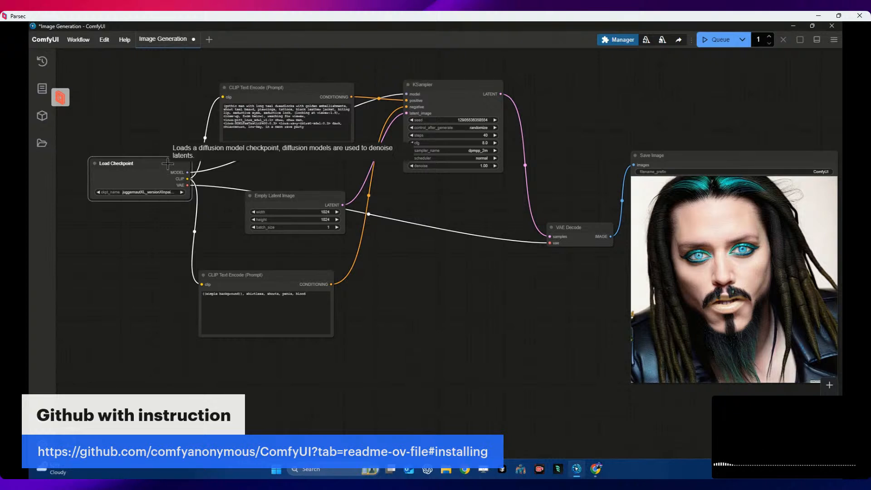
{"action": "left_click_drag", "start_coordinate": [167, 164], "coordinate": [160, 158]}
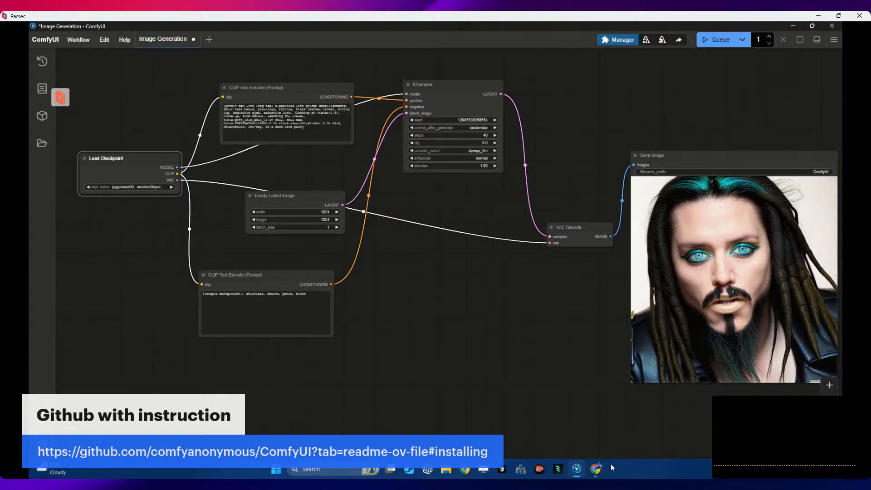
Step: Switch to Civitai and examine the model's example images, introduction and How to use section for recommended settings
{"action": "left_click", "coordinate": [596, 468]}
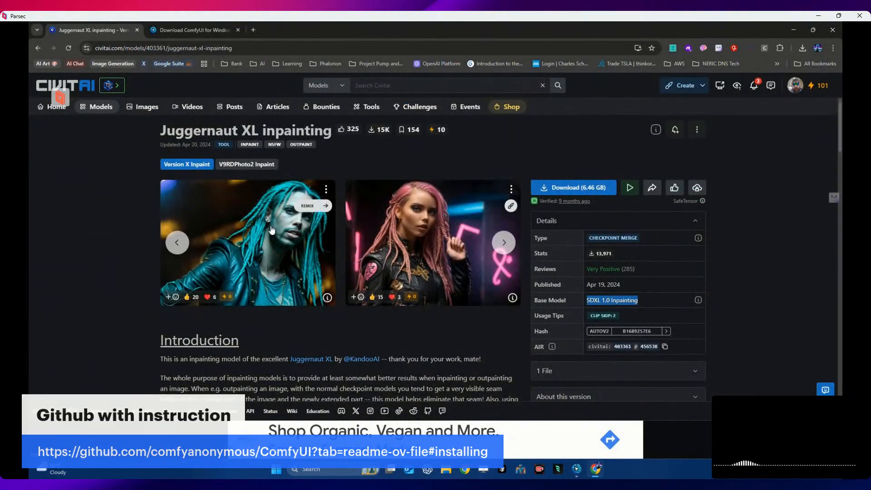
{"action": "left_click", "coordinate": [182, 242]}
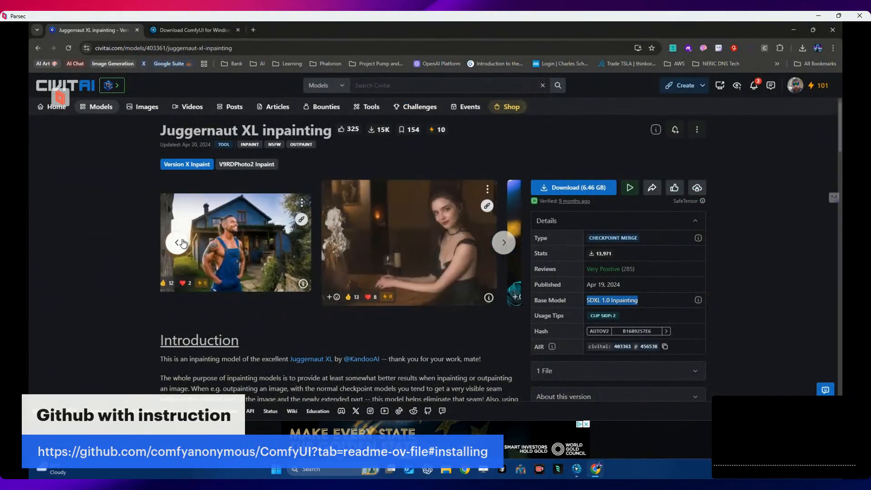
{"action": "left_click", "coordinate": [504, 243]}
{"action": "scroll", "coordinate": [330, 323], "scroll_direction": "down", "scroll_amount": 3}
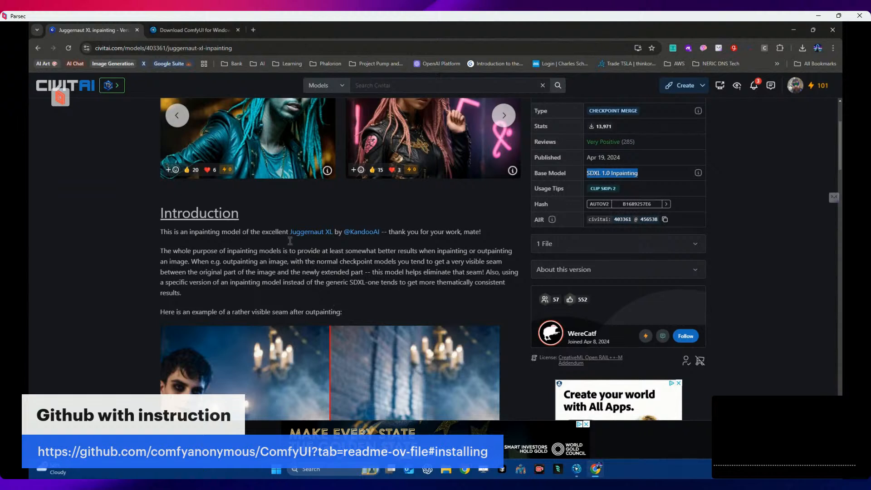
{"action": "scroll", "coordinate": [302, 245], "scroll_direction": "down", "scroll_amount": 6}
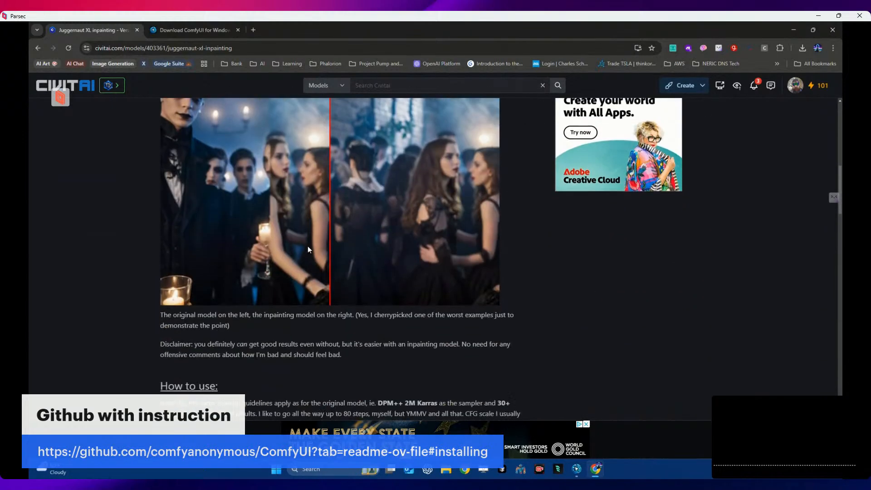
{"action": "scroll", "coordinate": [308, 249], "scroll_direction": "down", "scroll_amount": 1}
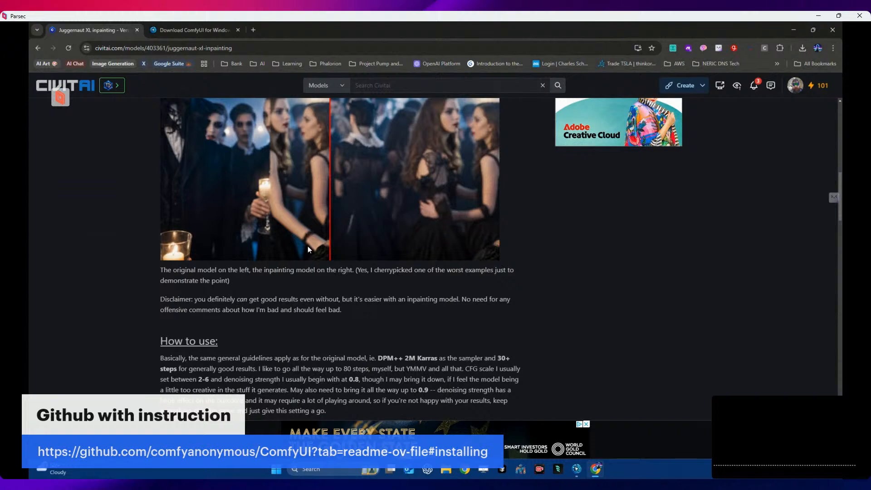
{"action": "scroll", "coordinate": [307, 246], "scroll_direction": "down", "scroll_amount": 1}
{"action": "scroll", "coordinate": [307, 246], "scroll_direction": "down", "scroll_amount": 1}
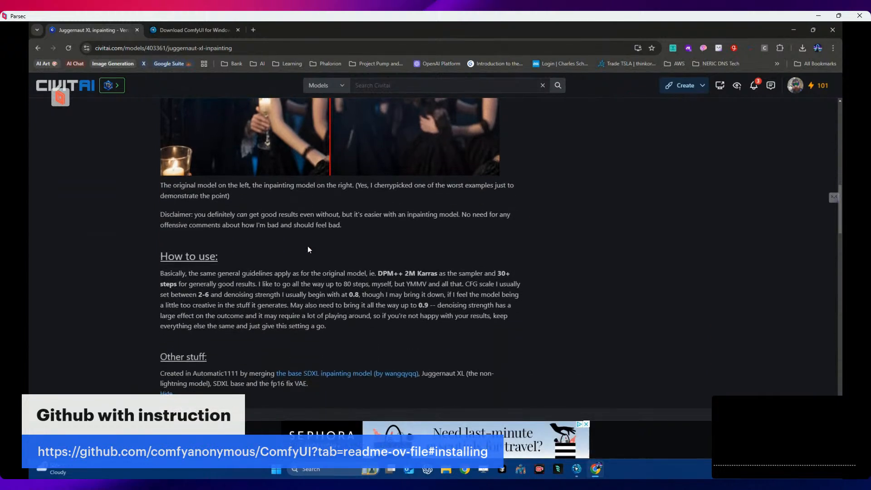
Step: Read the rest of the Civitai model's How to use and Other stuff sections, and return to its example images
{"action": "scroll", "coordinate": [308, 250], "scroll_direction": "down", "scroll_amount": 1}
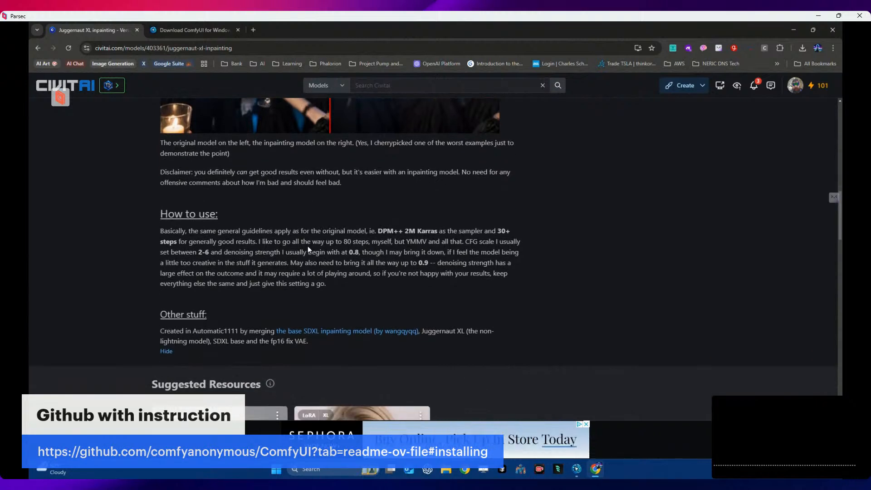
{"action": "scroll", "coordinate": [308, 247], "scroll_direction": "down", "scroll_amount": 2}
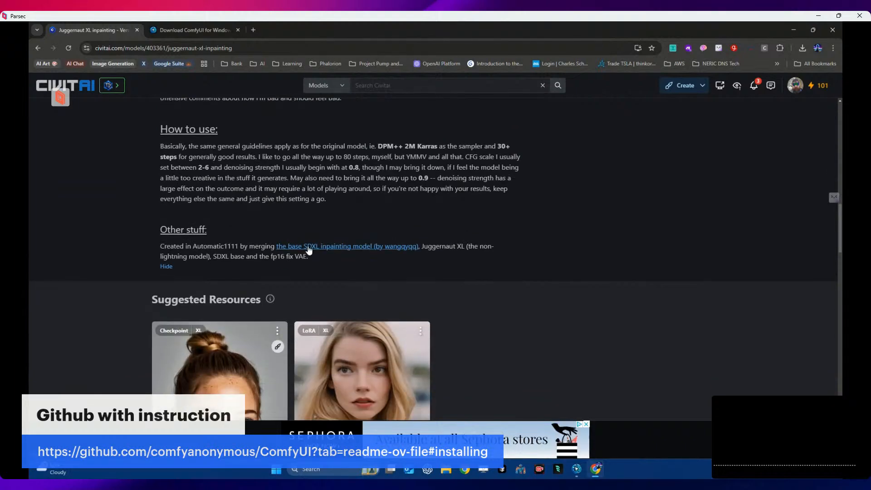
{"action": "scroll", "coordinate": [397, 251], "scroll_direction": "up", "scroll_amount": 3}
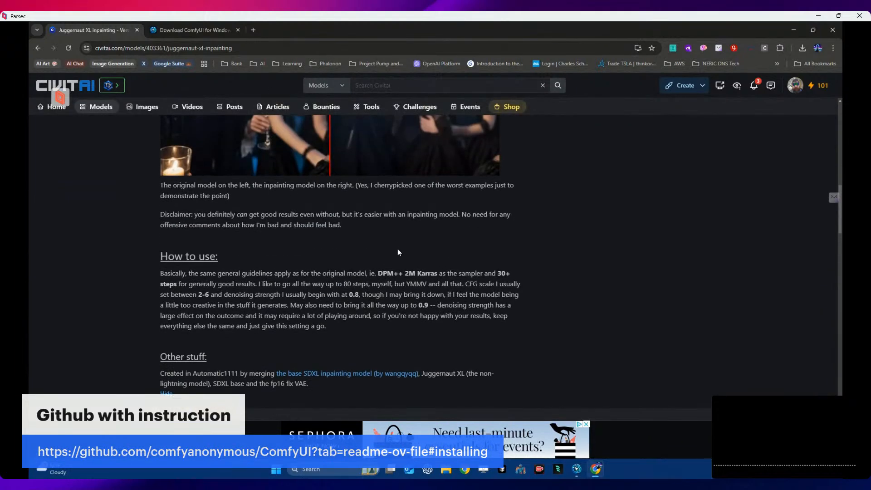
{"action": "scroll", "coordinate": [398, 250], "scroll_direction": "up", "scroll_amount": 7}
{"action": "scroll", "coordinate": [484, 259], "scroll_direction": "up", "scroll_amount": 4}
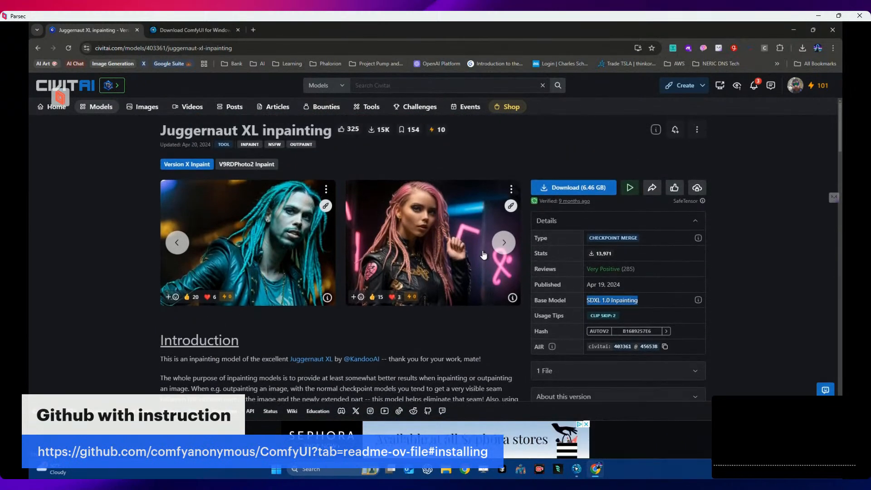
Step: Switch to ComfyUI, set the Load Checkpoint node to the juggernautXL_juggXIByRun... checkpoint and queue the workflow
{"action": "left_click", "coordinate": [577, 469]}
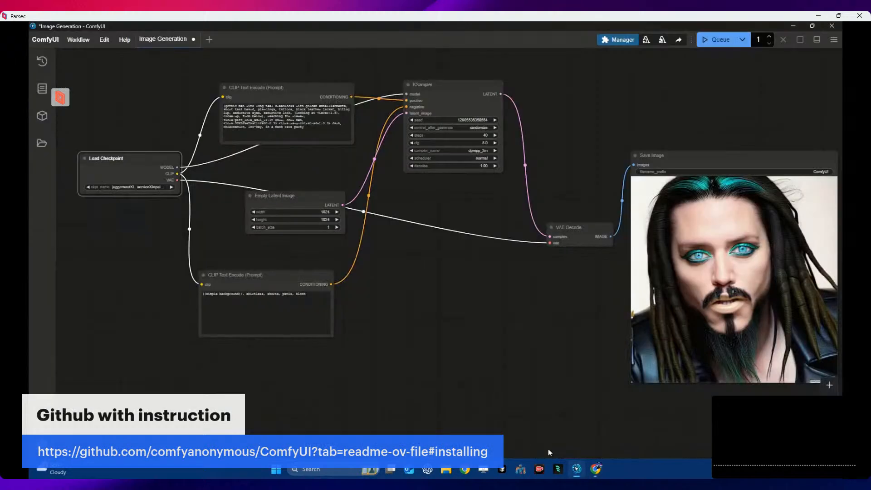
{"action": "left_click", "coordinate": [172, 187]}
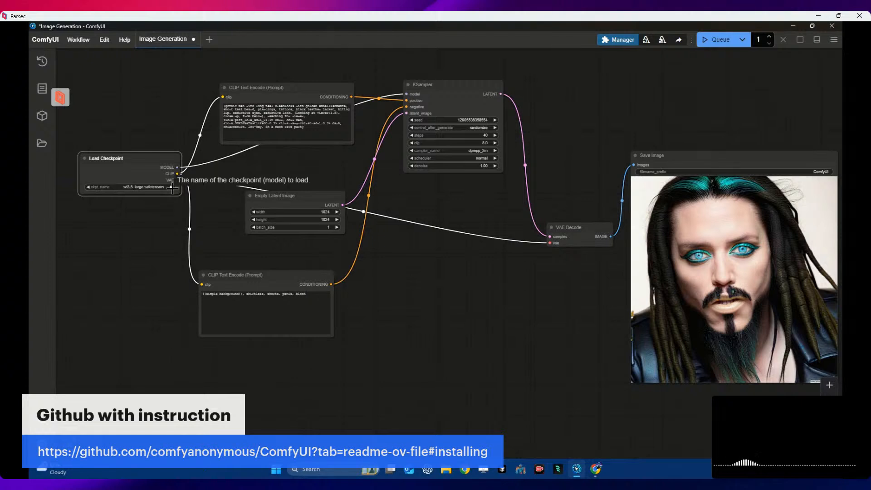
{"action": "left_click", "coordinate": [171, 187]}
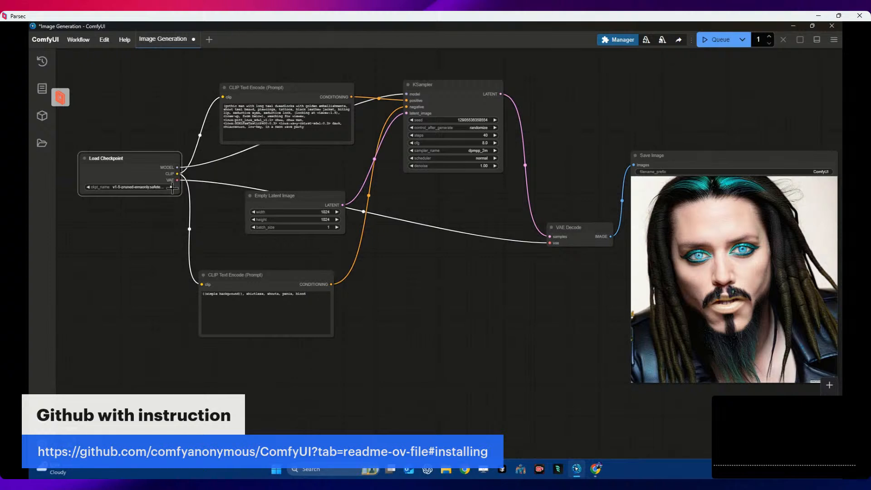
{"action": "left_click", "coordinate": [90, 187]}
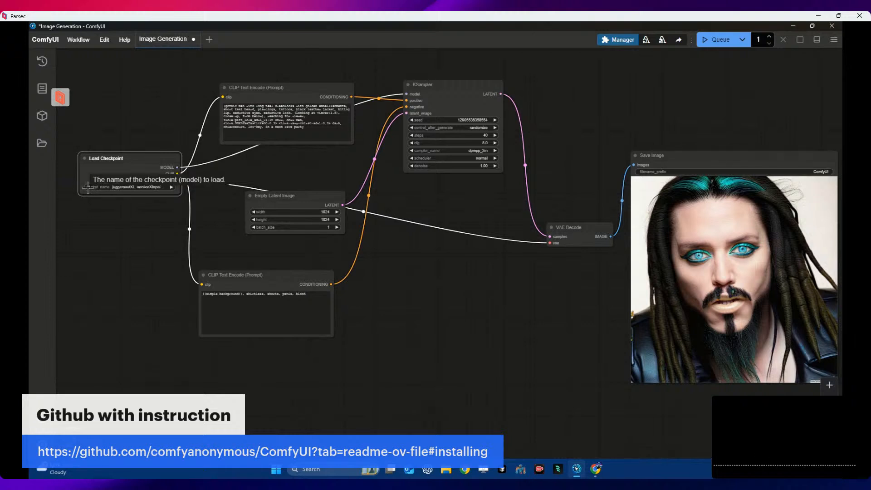
{"action": "left_click", "coordinate": [87, 187]}
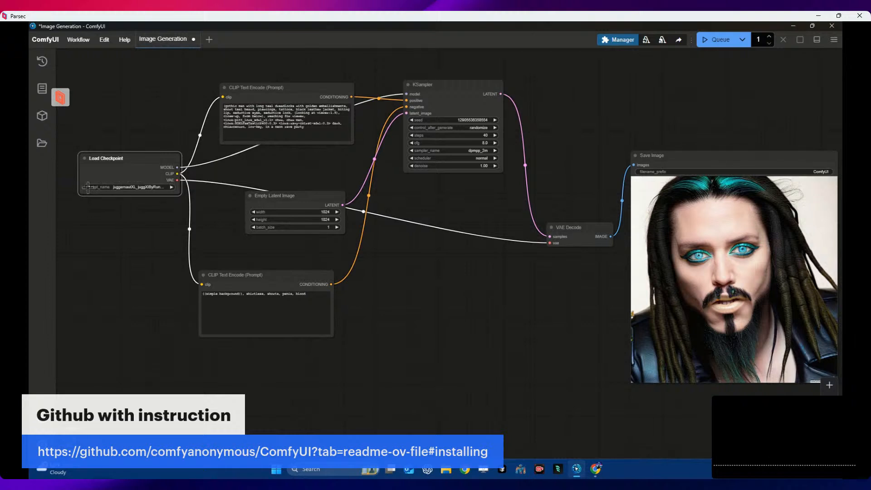
{"action": "left_click", "coordinate": [710, 41]}
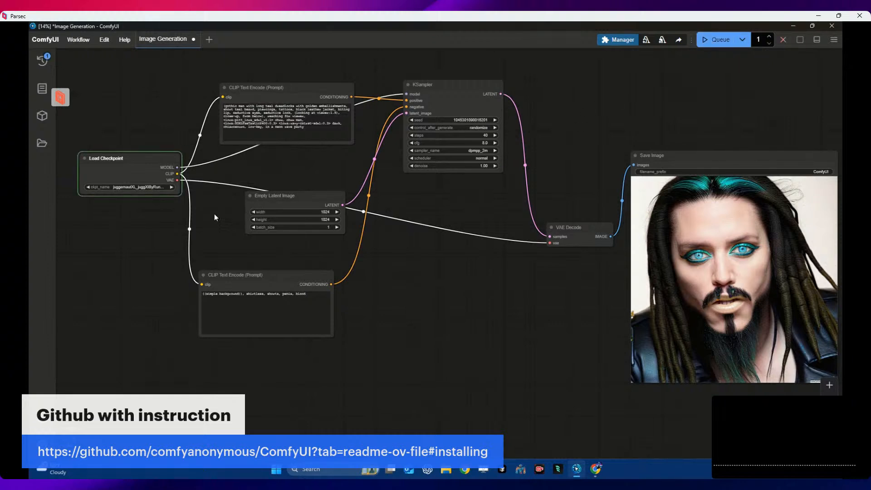
Step: Browse the categories of addable nodes, including Comfyroll Studio, InspirePack, ImpactPack and its subcategories, sampling and loaders
{"action": "right_click", "coordinate": [399, 238]}
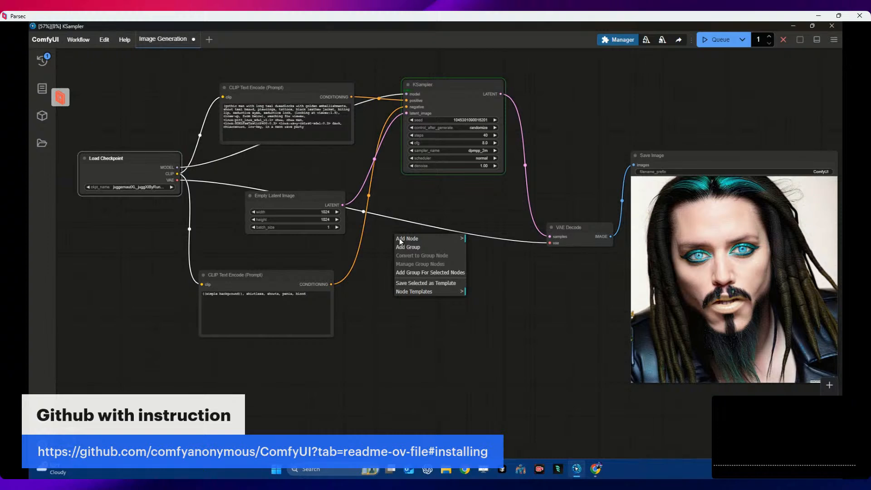
{"action": "left_click", "coordinate": [408, 240]}
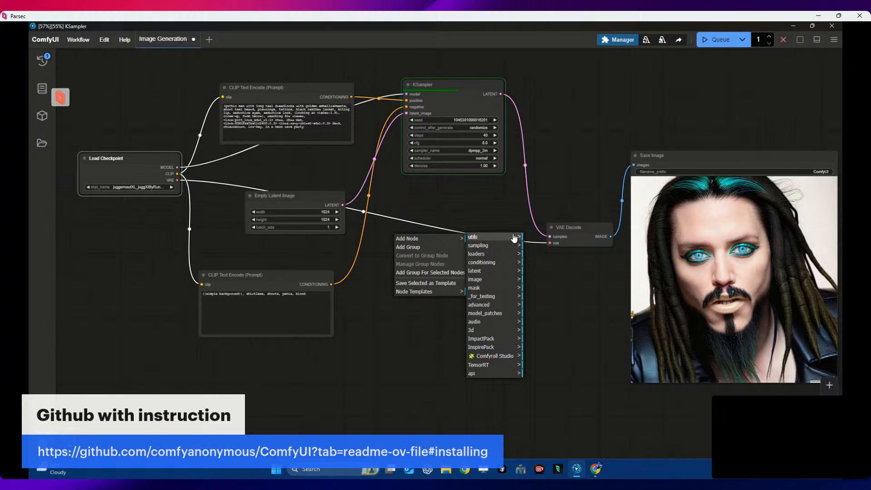
{"action": "left_click", "coordinate": [512, 359]}
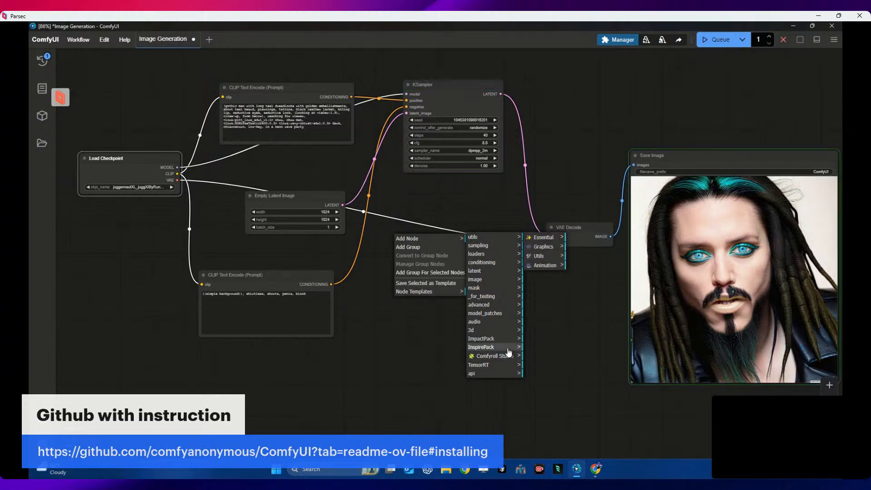
{"action": "left_click", "coordinate": [508, 347]}
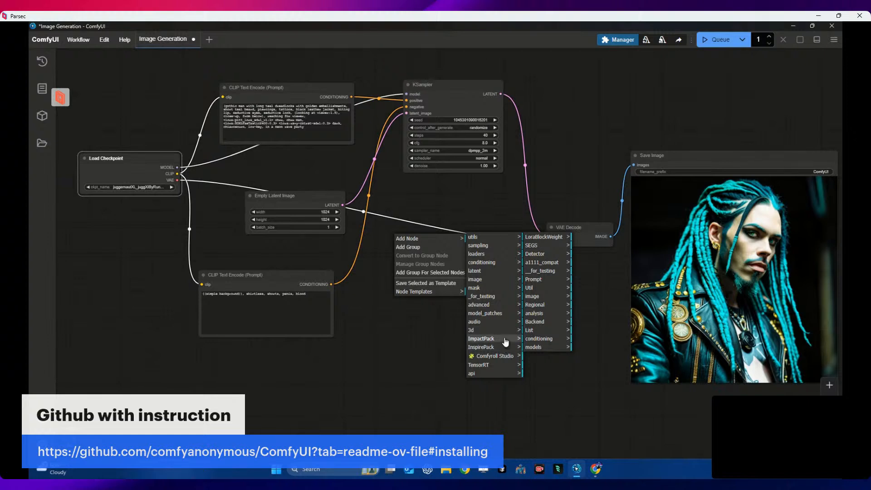
{"action": "left_click", "coordinate": [505, 342]}
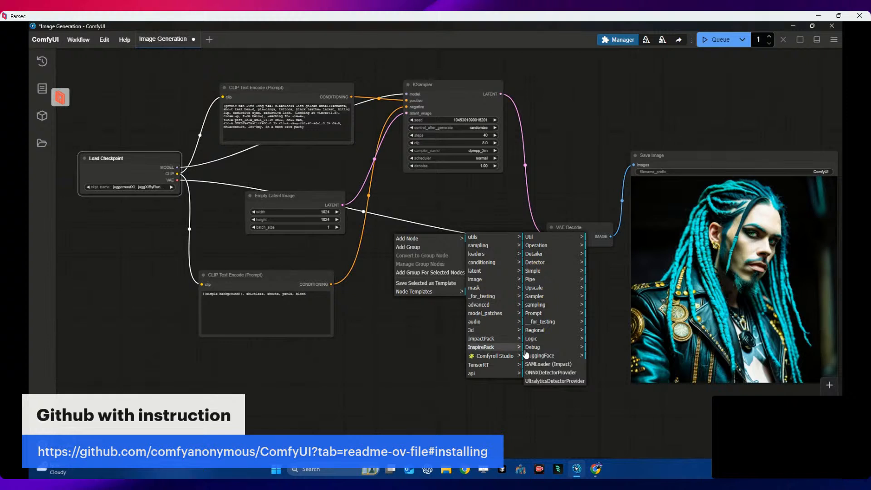
{"action": "left_click", "coordinate": [536, 273]}
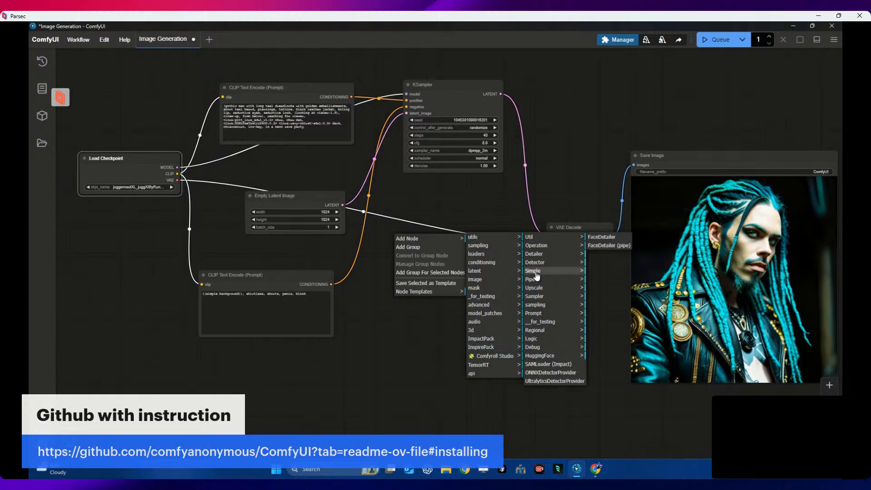
{"action": "left_click", "coordinate": [535, 264]}
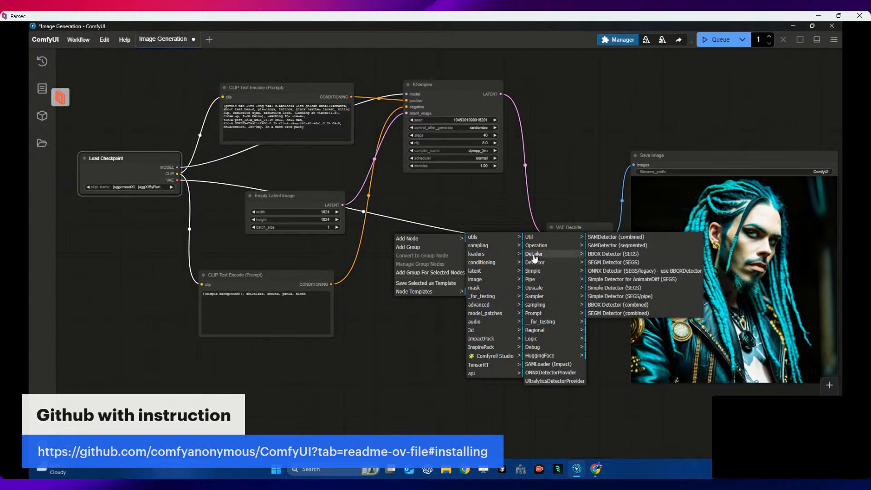
{"action": "left_click", "coordinate": [534, 254]}
{"action": "left_click", "coordinate": [533, 237]}
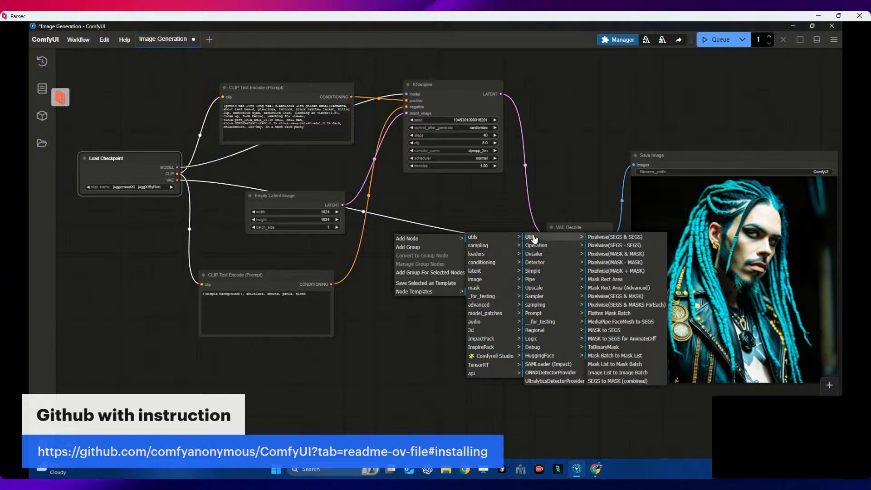
{"action": "left_click", "coordinate": [534, 240]}
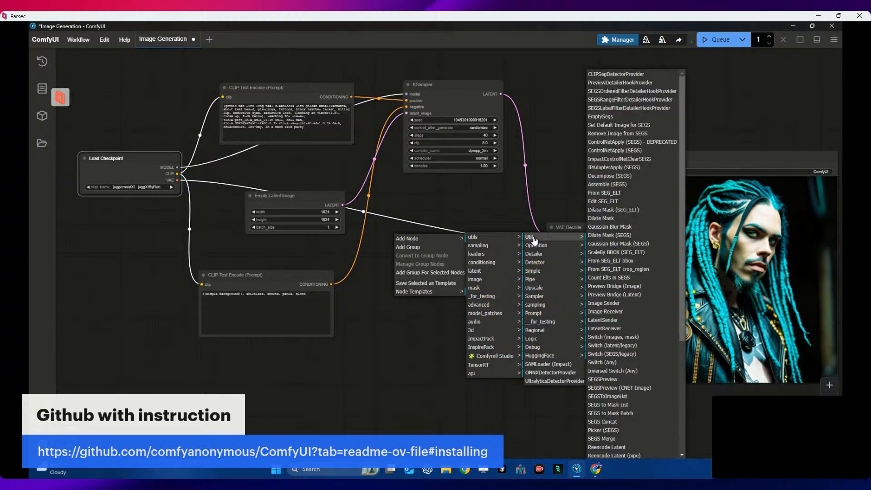
{"action": "left_click", "coordinate": [498, 242]}
{"action": "left_click", "coordinate": [498, 246]}
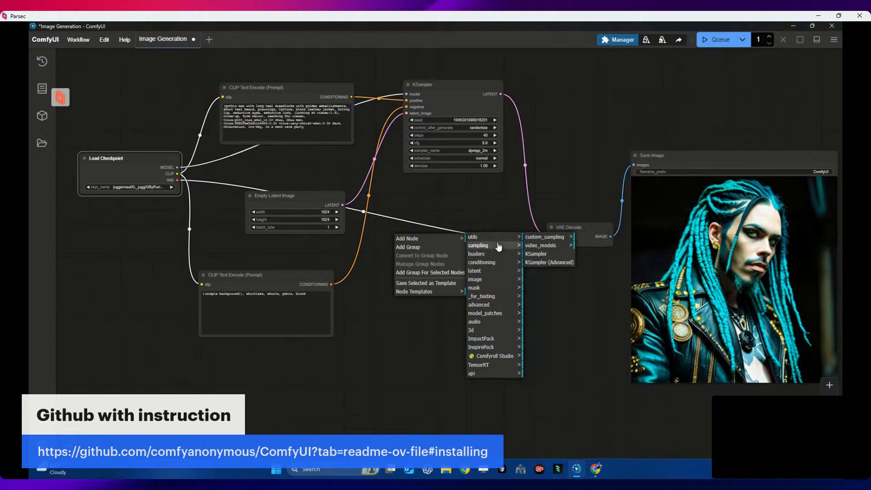
{"action": "left_click", "coordinate": [501, 255]}
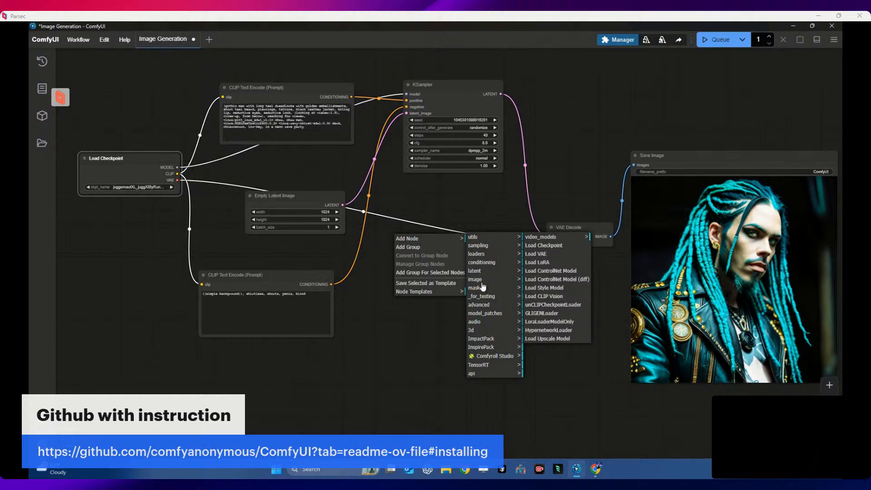
Step: Copy the full prompt of the pink-dreadlocks gothic girl example on Civitai and replace the positive prompt in ComfyUI with it
{"action": "left_click", "coordinate": [596, 469]}
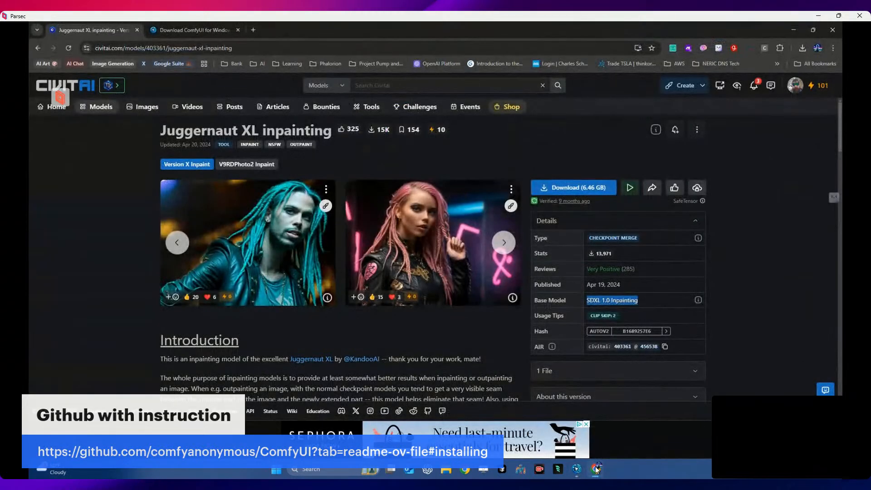
{"action": "left_click", "coordinate": [504, 242]}
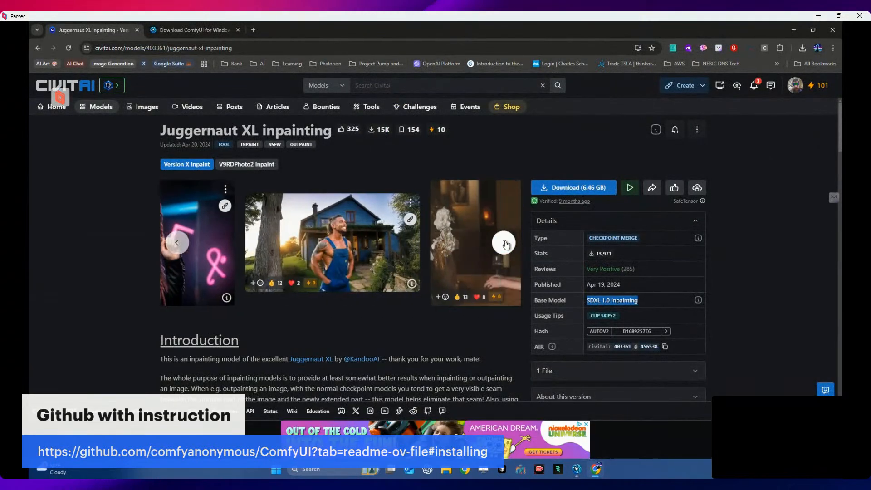
{"action": "left_click", "coordinate": [505, 244]}
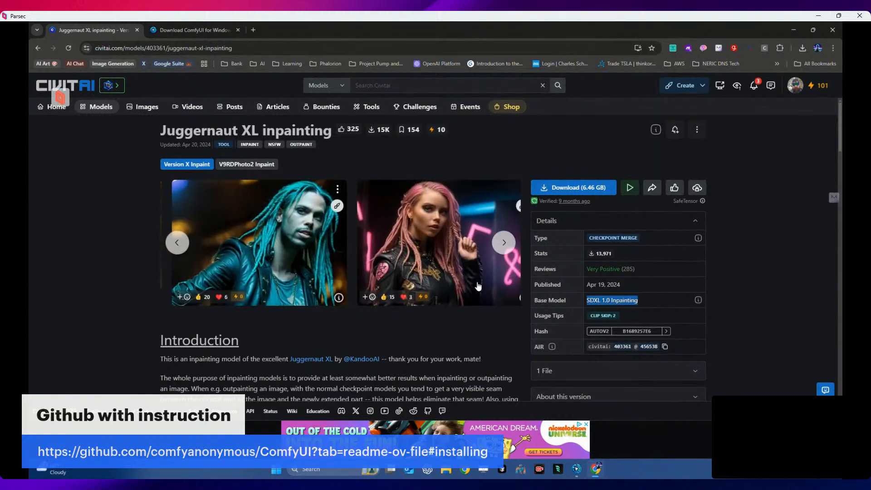
{"action": "left_click", "coordinate": [513, 299]}
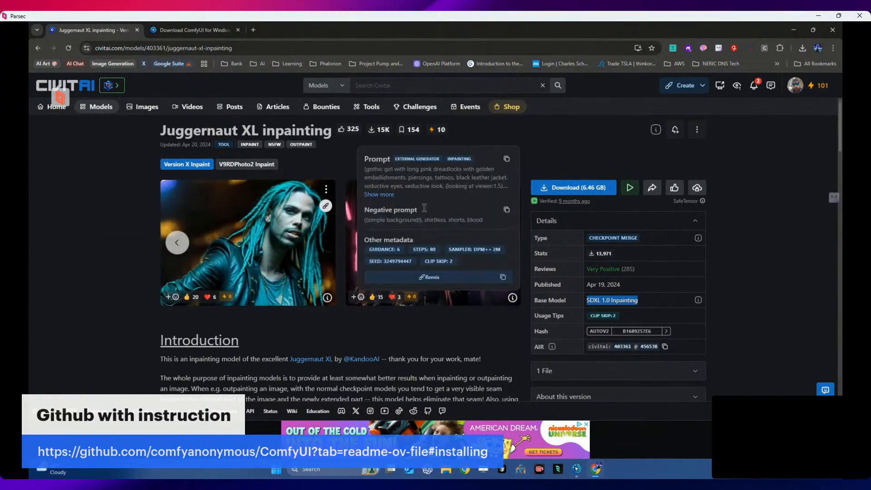
{"action": "left_click", "coordinate": [391, 195]}
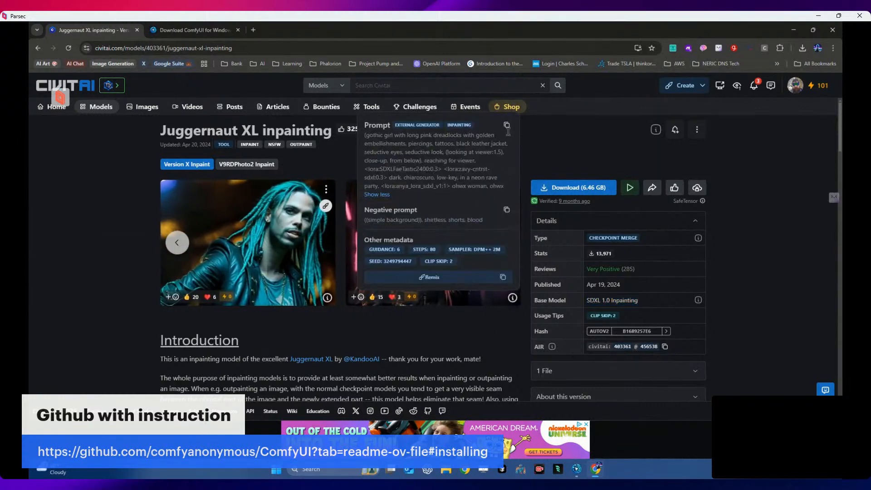
{"action": "left_click", "coordinate": [507, 125]}
{"action": "left_click", "coordinate": [577, 468]}
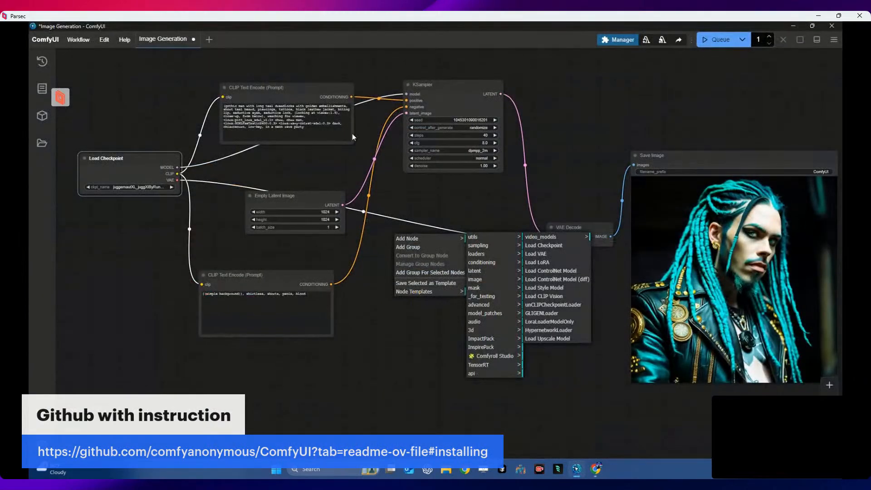
{"action": "left_click", "coordinate": [334, 131]}
{"action": "key", "text": "ctrl+a"}
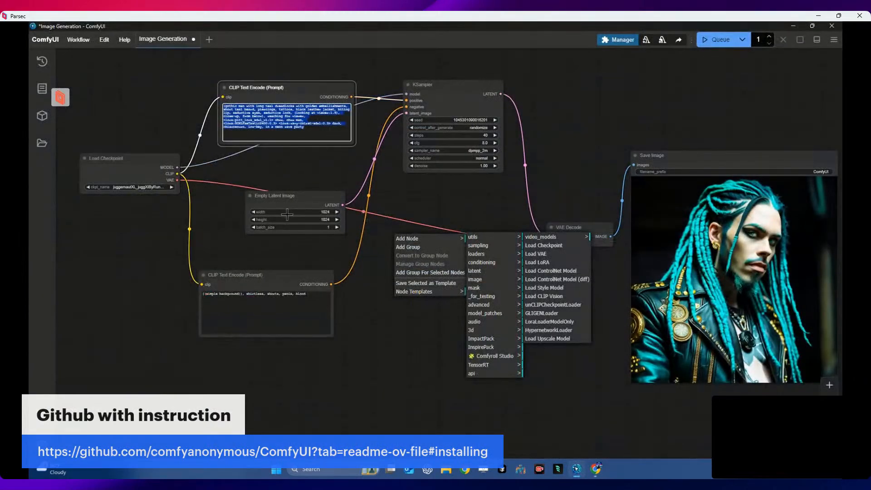
{"action": "key", "text": "ctrl+v"}
Step: Replace the negative prompt with the Civitai example's "((simple background)), shirtless, shorts, blood" and queue the workflow in ComfyUI
{"action": "left_click", "coordinate": [318, 300]}
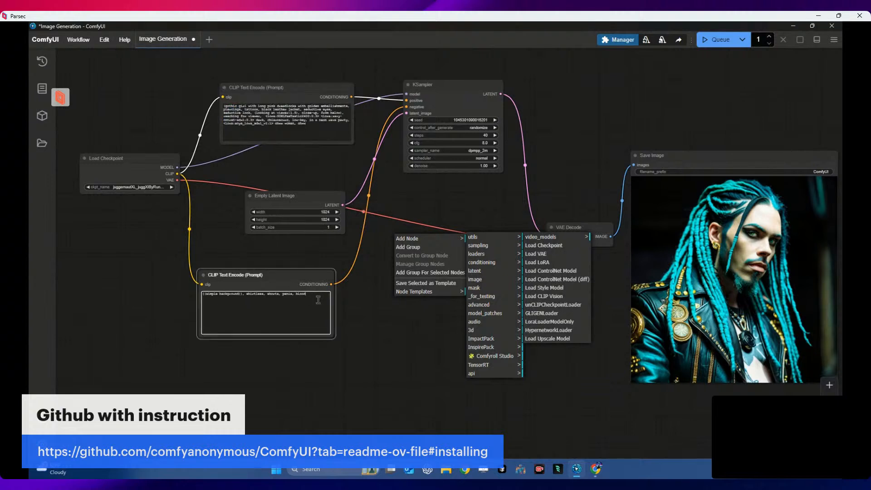
{"action": "mouse_move", "coordinate": [580, 474]}
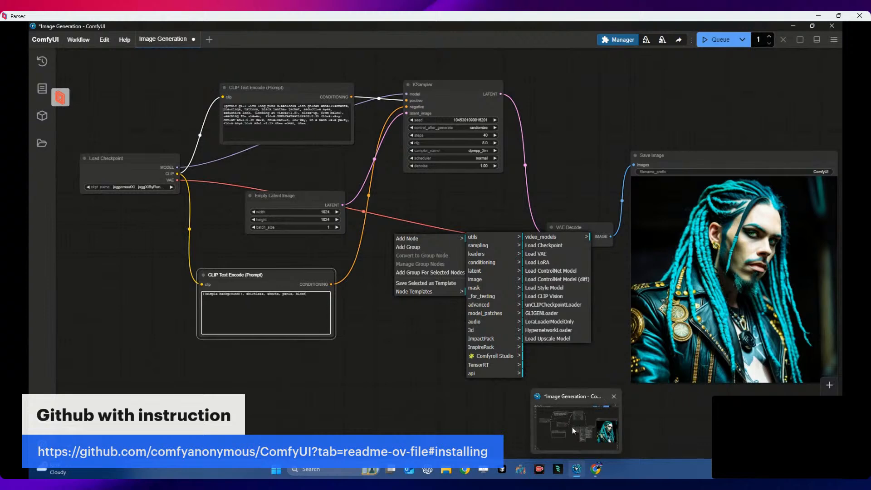
{"action": "left_click", "coordinate": [595, 470]}
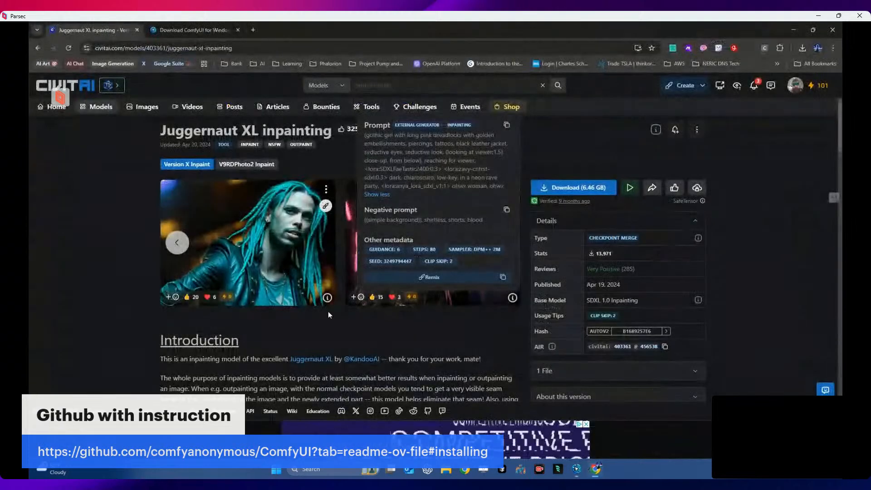
{"action": "left_click", "coordinate": [507, 210]}
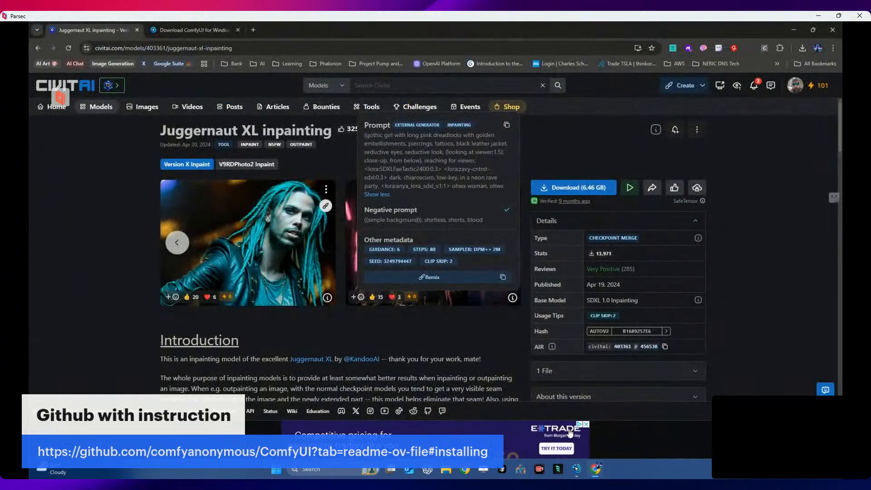
{"action": "left_click", "coordinate": [576, 470]}
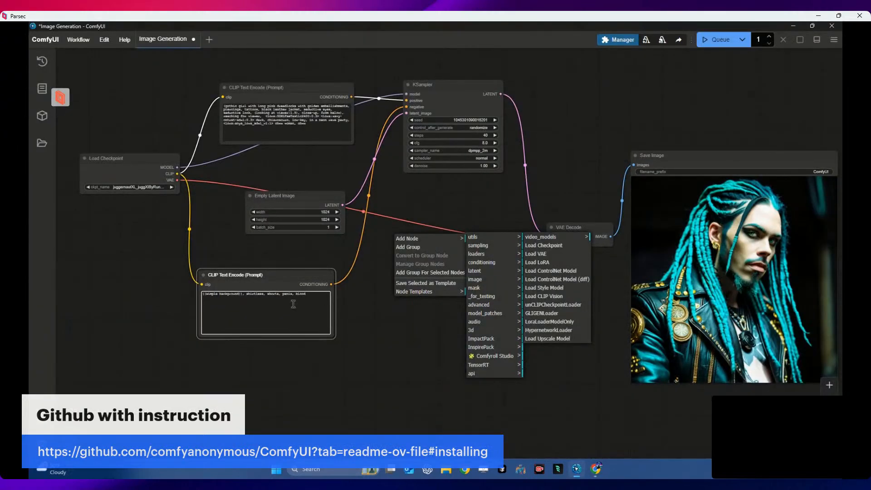
{"action": "left_click_drag", "start_coordinate": [317, 303], "coordinate": [159, 314]}
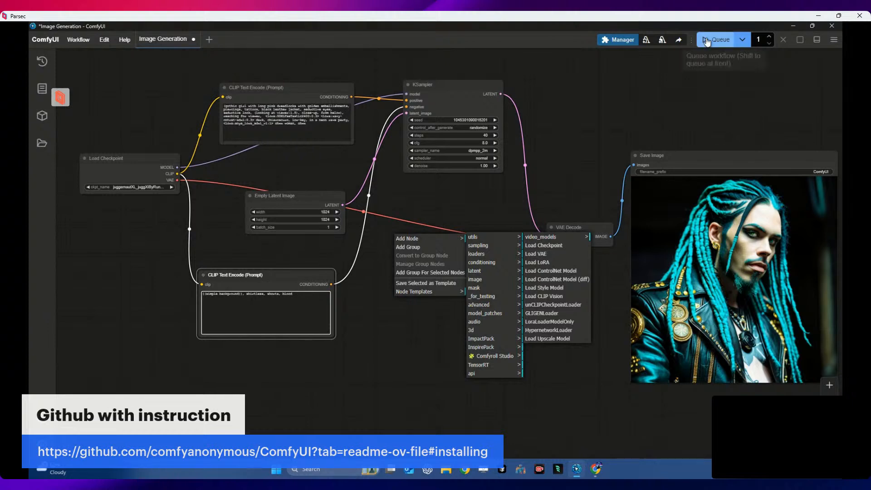
{"action": "left_click", "coordinate": [706, 40]}
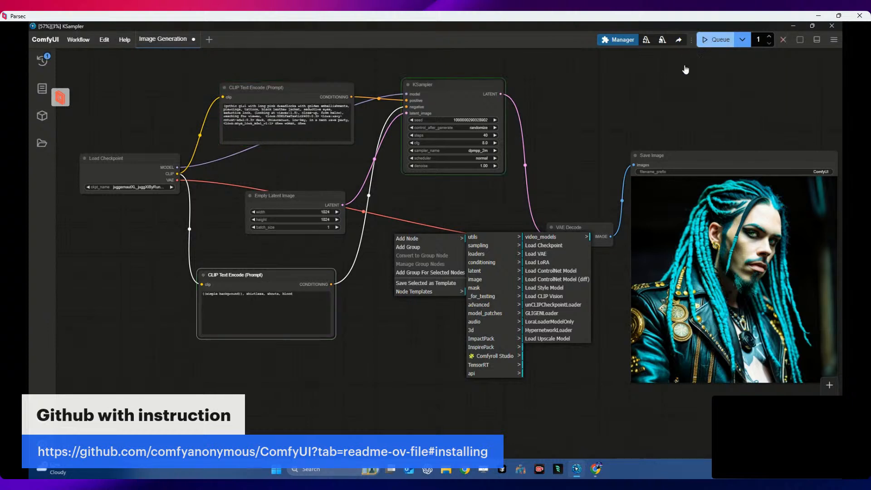
Step: Dismiss the node menu and queue the workflow two more times with the same prompts and settings
{"action": "left_click", "coordinate": [430, 405]}
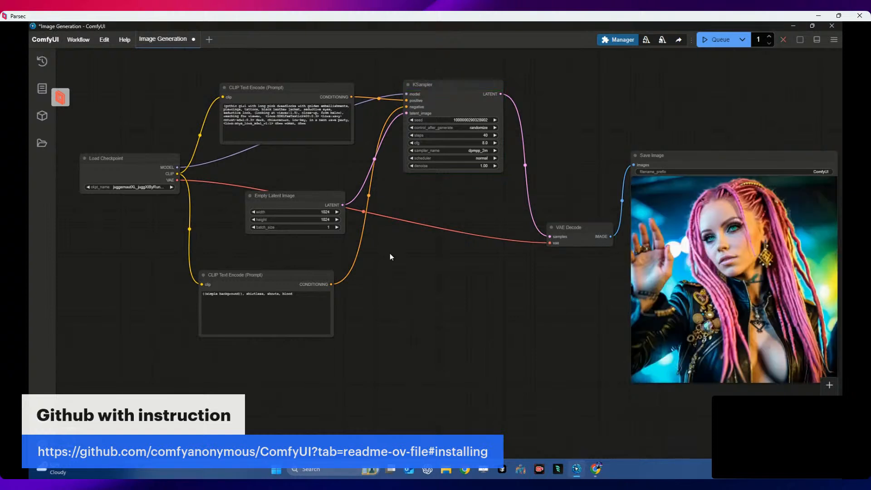
{"action": "left_click", "coordinate": [717, 39]}
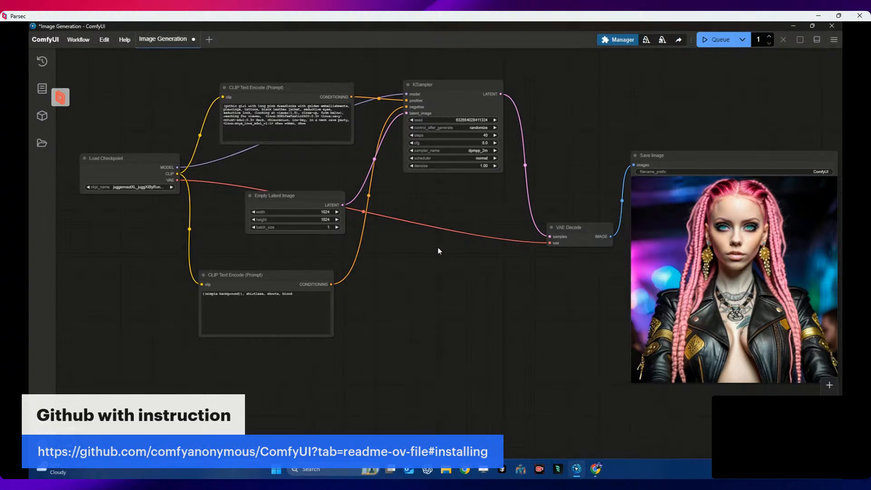
{"action": "left_click", "coordinate": [719, 39]}
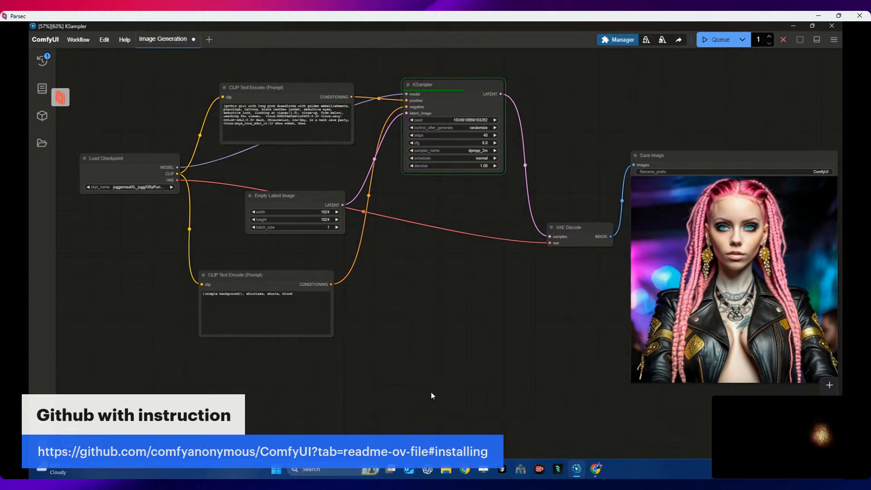
Step: Switch to the Chrome browser and search Google in a new tab for "comfyui inpainting"
{"action": "left_click", "coordinate": [596, 470]}
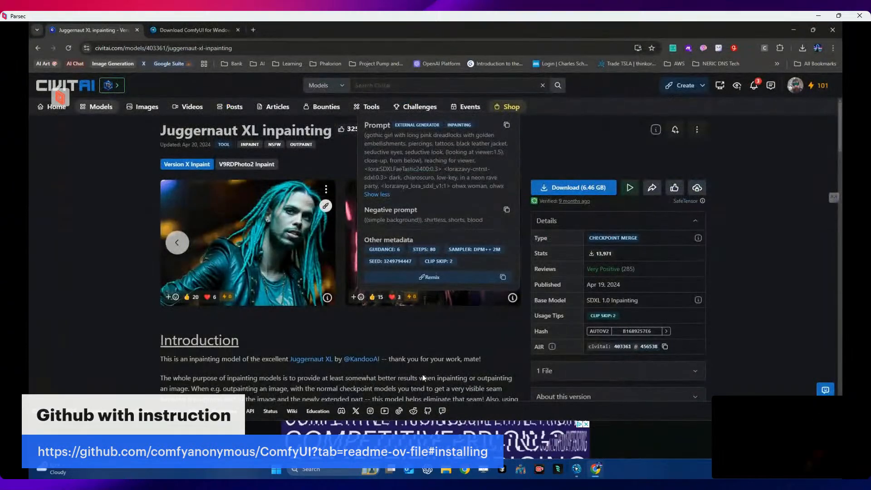
{"action": "scroll", "coordinate": [422, 363], "scroll_direction": "down", "scroll_amount": 3}
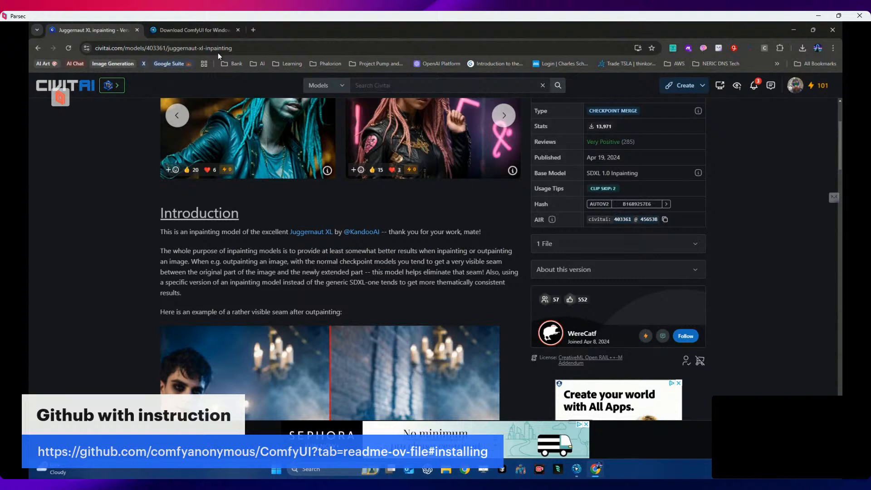
{"action": "left_click", "coordinate": [254, 30]}
{"action": "left_click", "coordinate": [259, 45]}
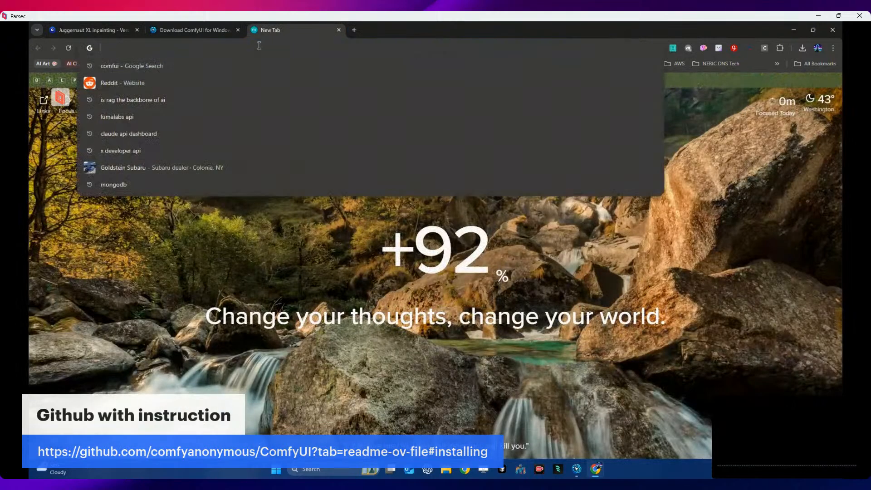
{"action": "type", "text": "comf"}
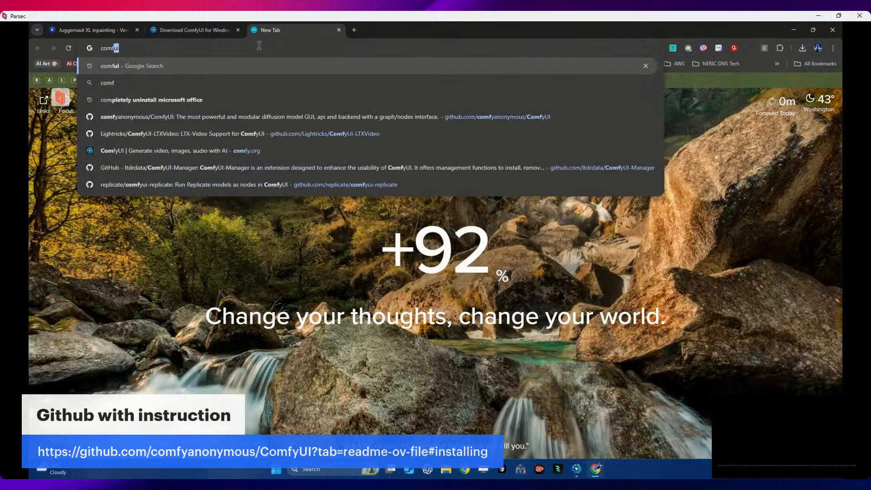
{"action": "type", "text": "yui inpaintin"}
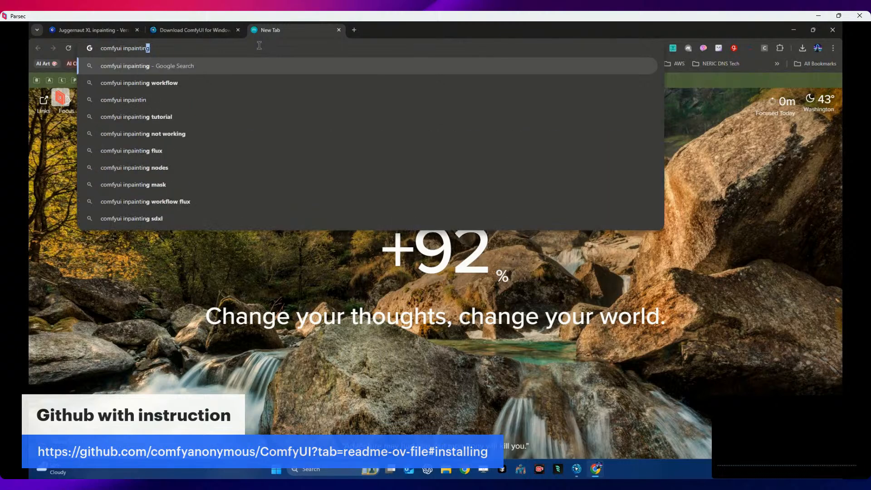
{"action": "key", "text": "Return"}
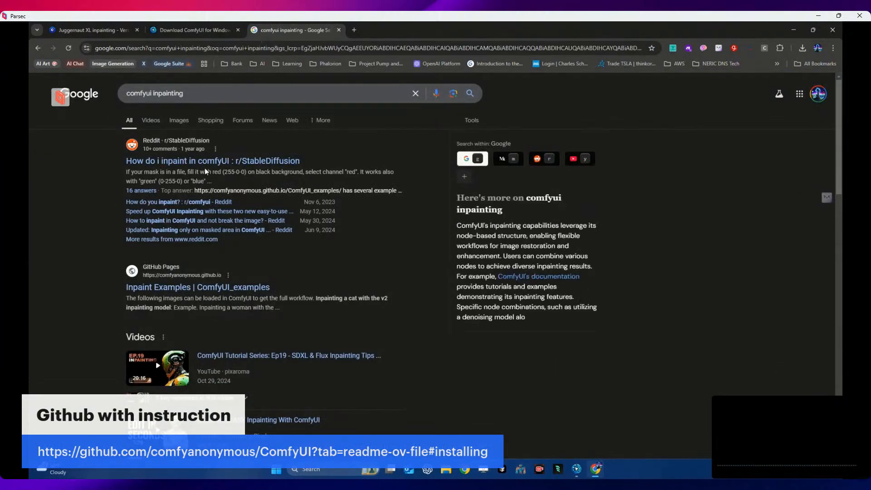
Step: Open the Reddit thread "How do i inpaint in comfyUI" and enlarge the workflow screenshot in its first comment
{"action": "left_click", "coordinate": [273, 161]}
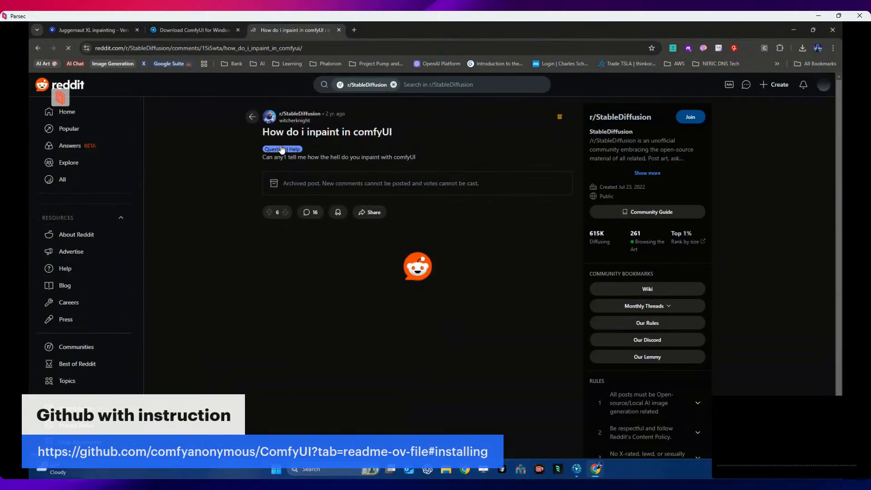
{"action": "scroll", "coordinate": [250, 146], "scroll_direction": "down", "scroll_amount": 1}
{"action": "scroll", "coordinate": [272, 190], "scroll_direction": "down", "scroll_amount": 1}
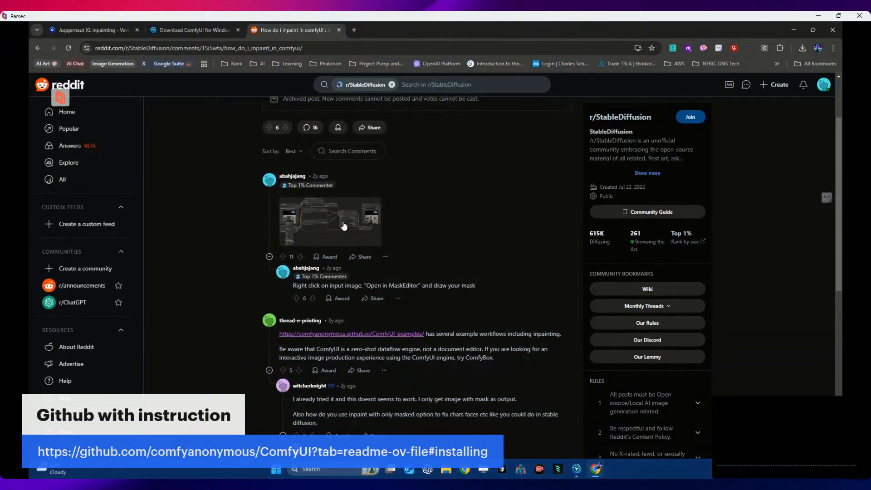
{"action": "left_click", "coordinate": [287, 227]}
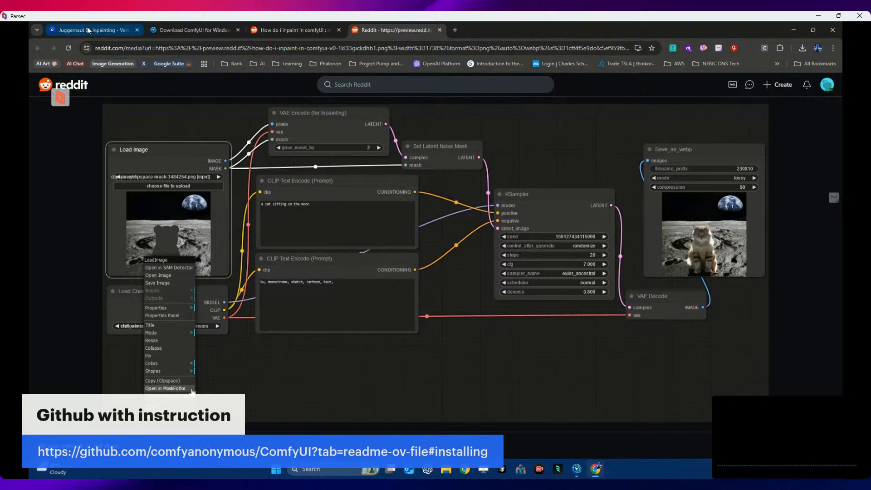
Step: Return to the Reddit thread, follow its link to the ComfyUI_examples site and open the Inpainting examples page
{"action": "left_click", "coordinate": [289, 29]}
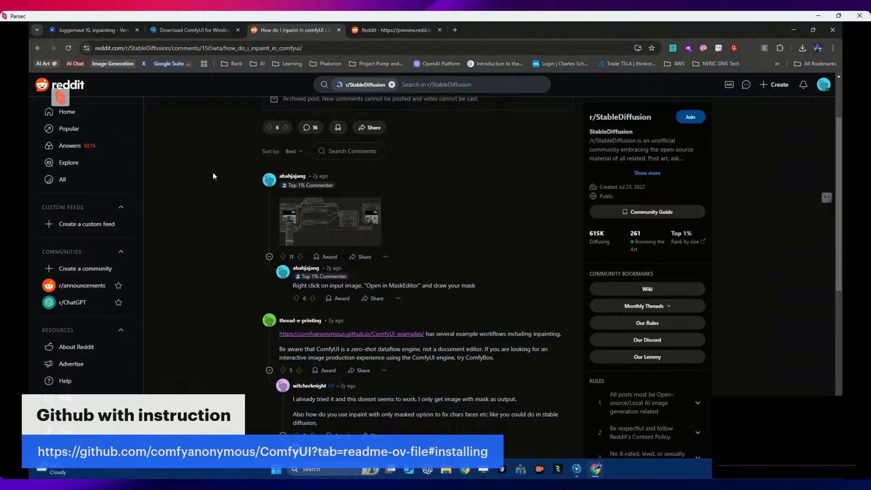
{"action": "scroll", "coordinate": [213, 176], "scroll_direction": "down", "scroll_amount": 1}
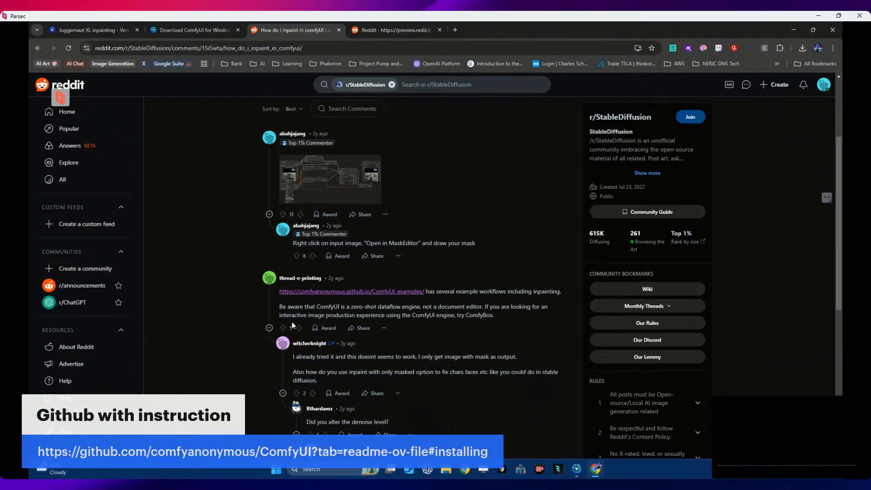
{"action": "left_click", "coordinate": [362, 293]}
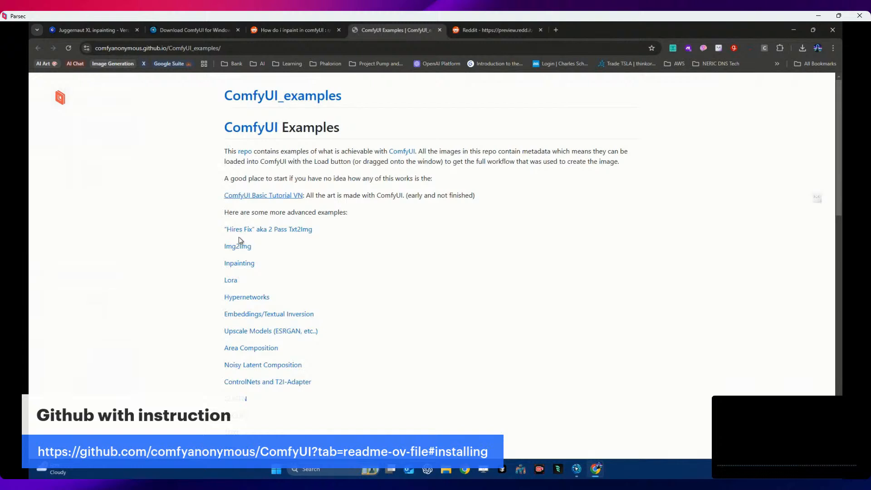
{"action": "left_click", "coordinate": [238, 264]}
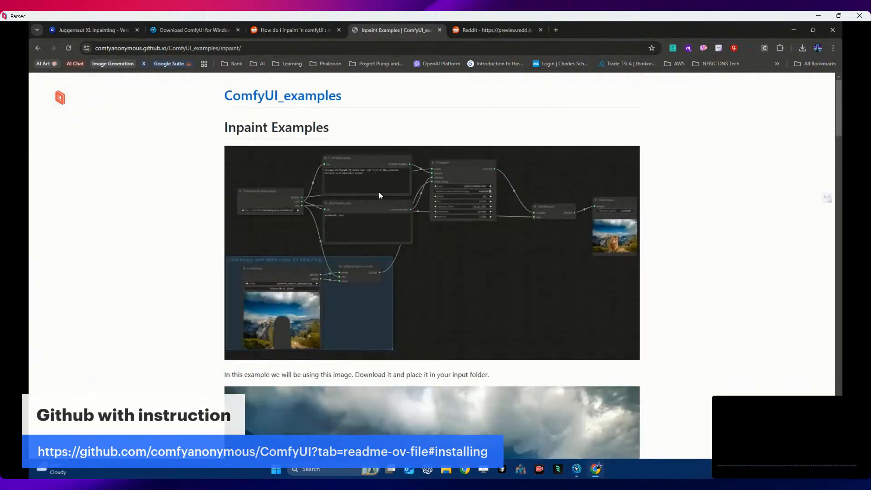
Step: Examine the Inpaint Examples page, including the masked source image, the inpainting results, the outpainting section and the workflow screenshot
{"action": "scroll", "coordinate": [380, 195], "scroll_direction": "down", "scroll_amount": 8}
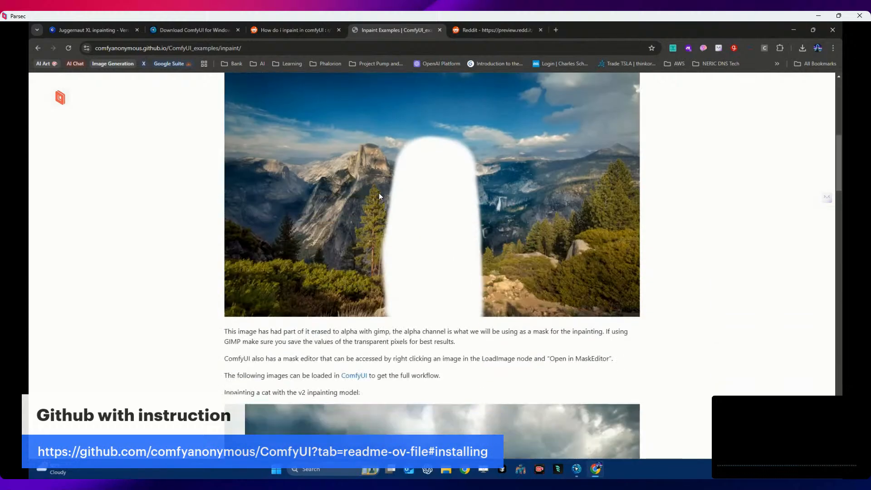
{"action": "scroll", "coordinate": [380, 196], "scroll_direction": "down", "scroll_amount": 9}
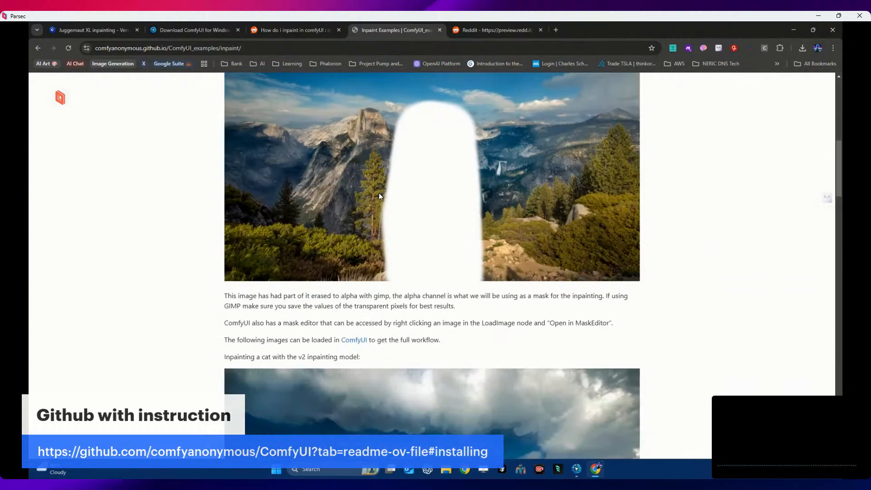
{"action": "scroll", "coordinate": [380, 196], "scroll_direction": "down", "scroll_amount": 5}
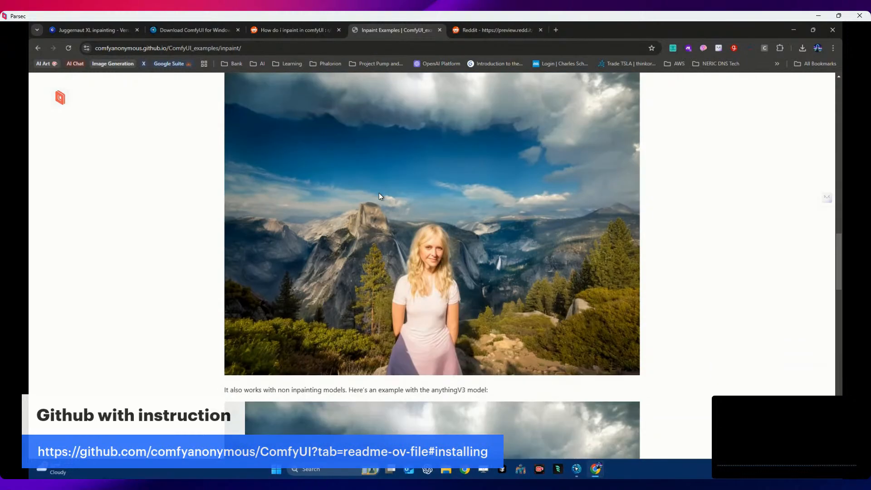
{"action": "scroll", "coordinate": [380, 196], "scroll_direction": "down", "scroll_amount": 15}
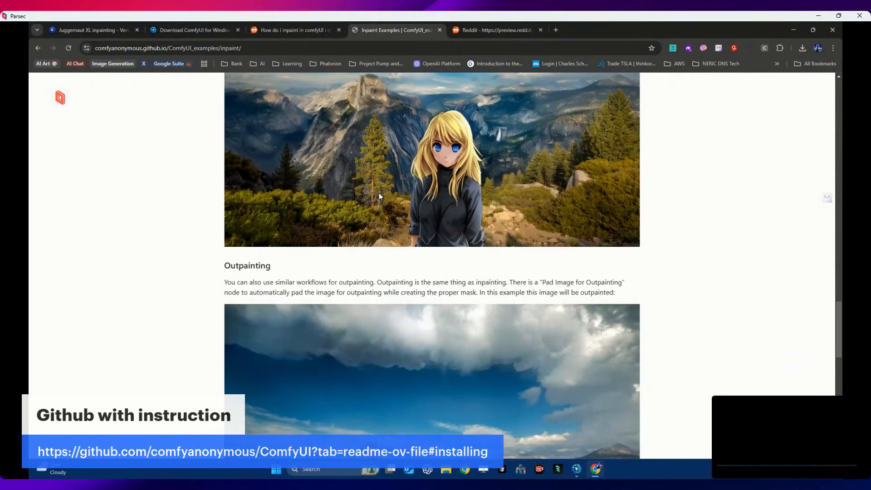
{"action": "scroll", "coordinate": [381, 197], "scroll_direction": "down", "scroll_amount": 7}
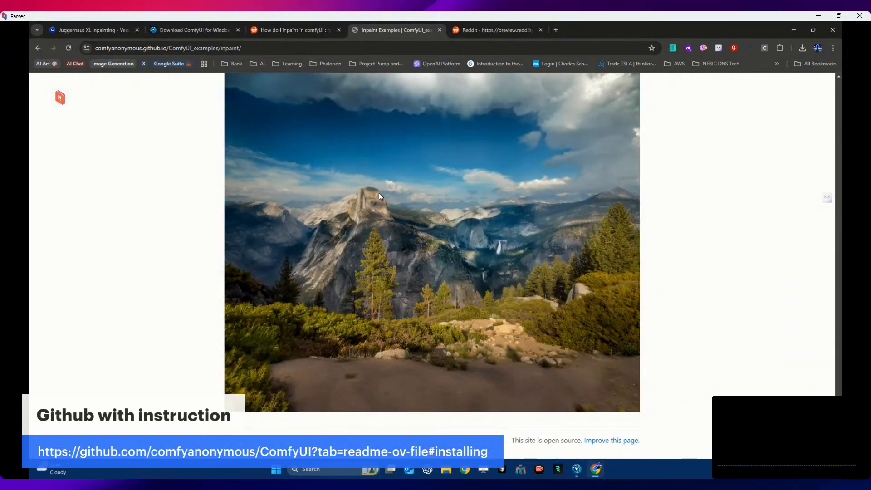
{"action": "scroll", "coordinate": [410, 298], "scroll_direction": "up", "scroll_amount": 12}
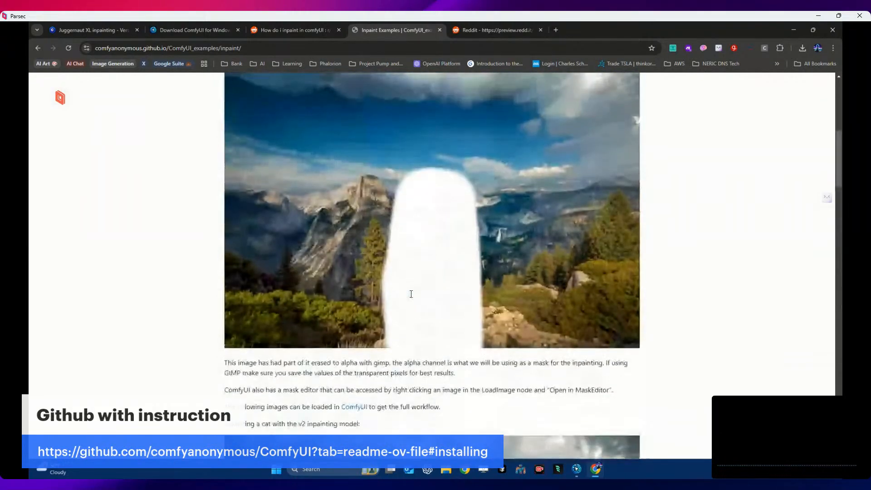
{"action": "scroll", "coordinate": [412, 297], "scroll_direction": "up", "scroll_amount": 7}
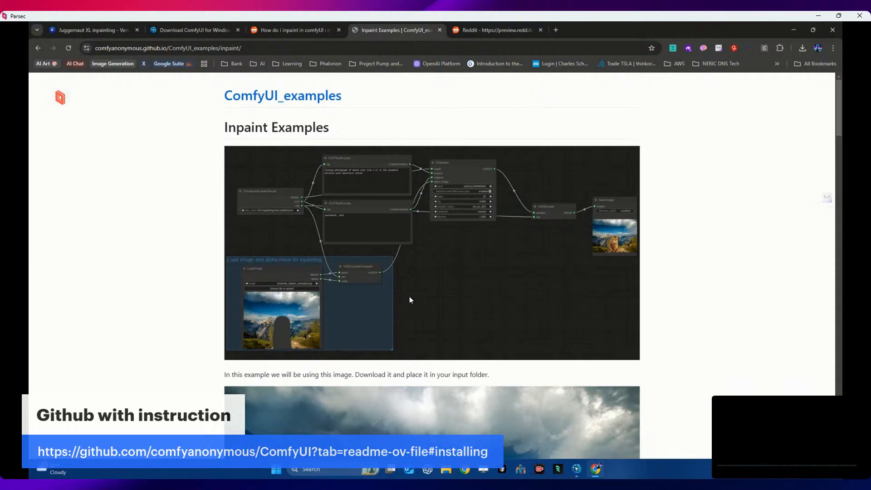
Step: Switch to ComfyUI and move the negative CLIP Text Encode node below the KSampler, beside the Empty Latent Image node
{"action": "mouse_move", "coordinate": [598, 473]}
{"action": "left_click", "coordinate": [577, 470]}
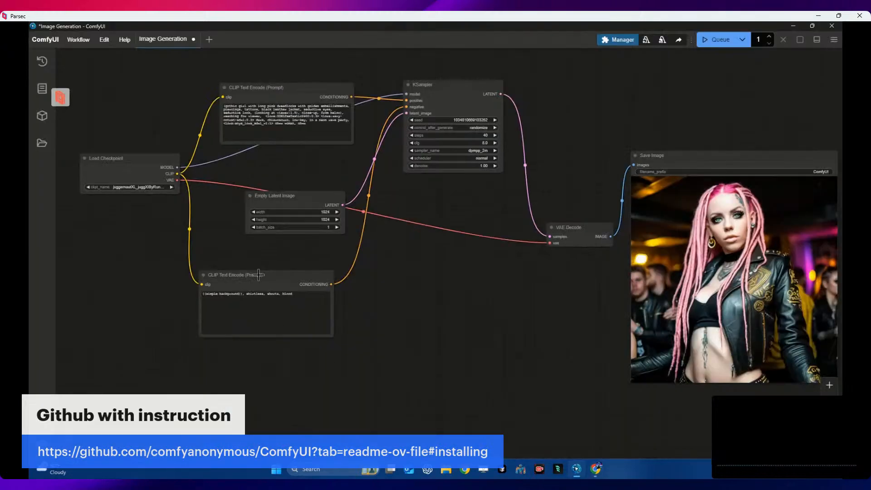
{"action": "left_click_drag", "start_coordinate": [277, 275], "coordinate": [443, 222]}
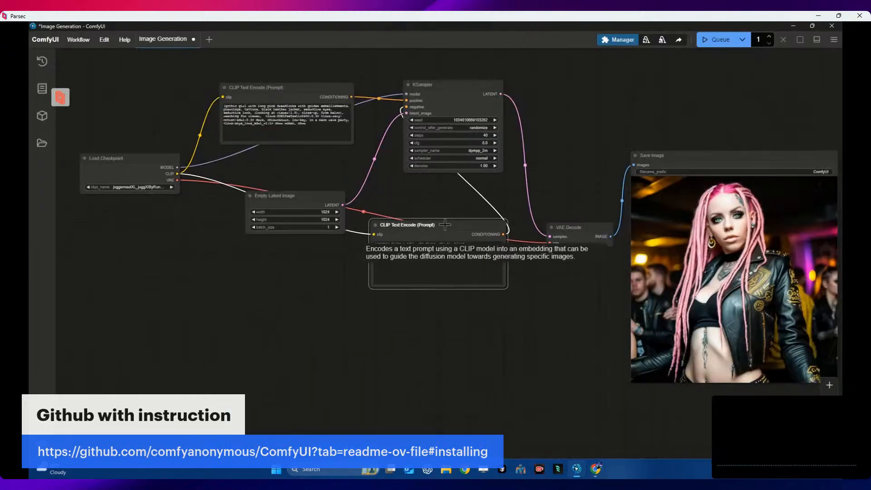
Step: Examine the node types available for adding, including the loaders, utils, sampling and InspirePack categories with their subcategories
{"action": "right_click", "coordinate": [183, 256]}
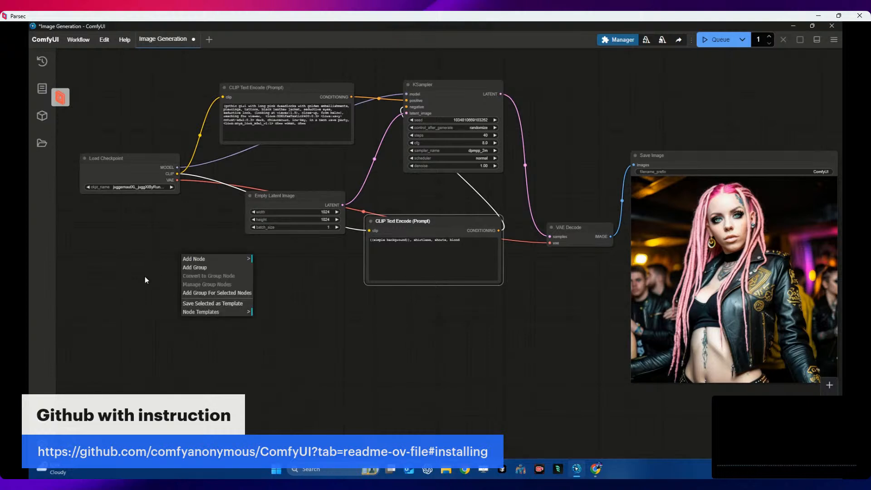
{"action": "left_click", "coordinate": [194, 262]}
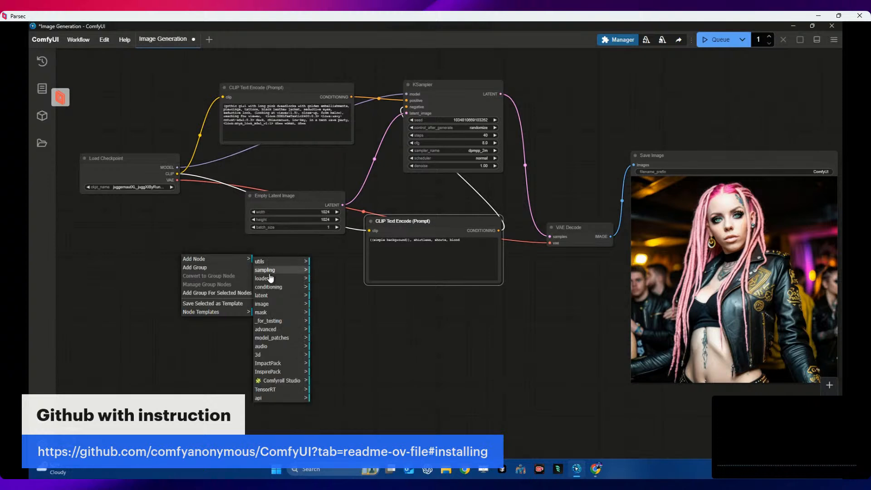
{"action": "left_click", "coordinate": [268, 278]}
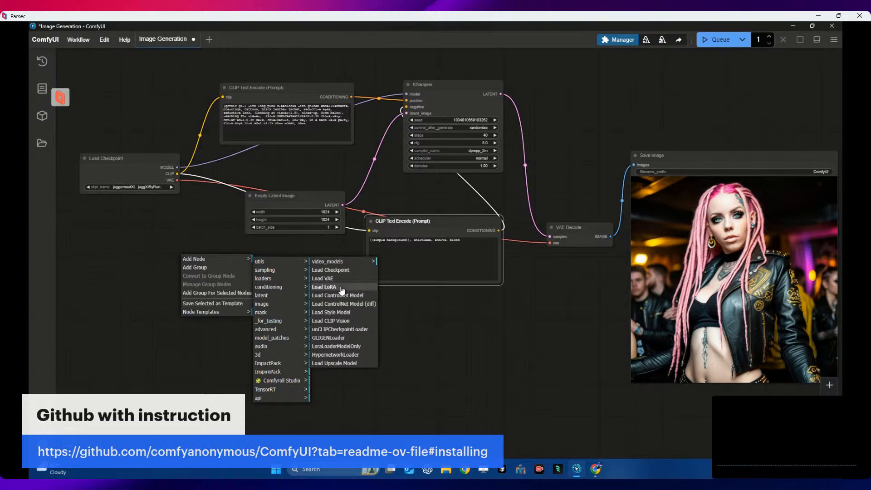
{"action": "left_click", "coordinate": [333, 263]}
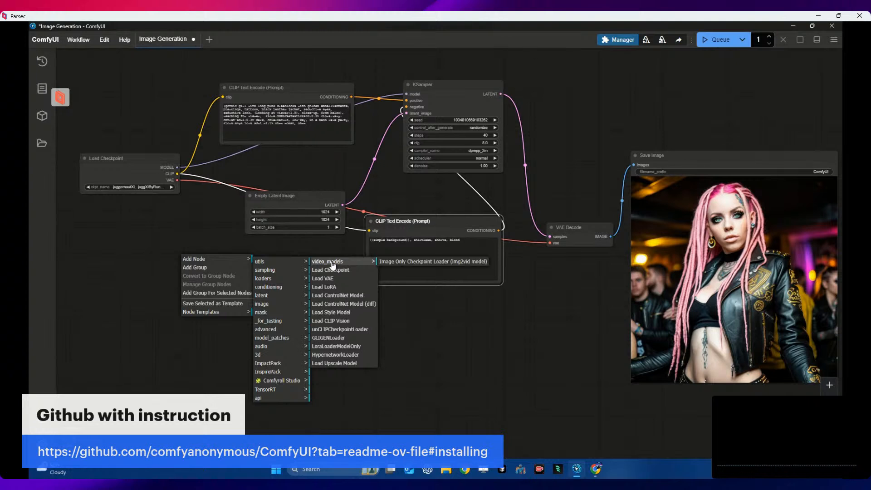
{"action": "left_click", "coordinate": [275, 280]}
{"action": "left_click", "coordinate": [275, 263]}
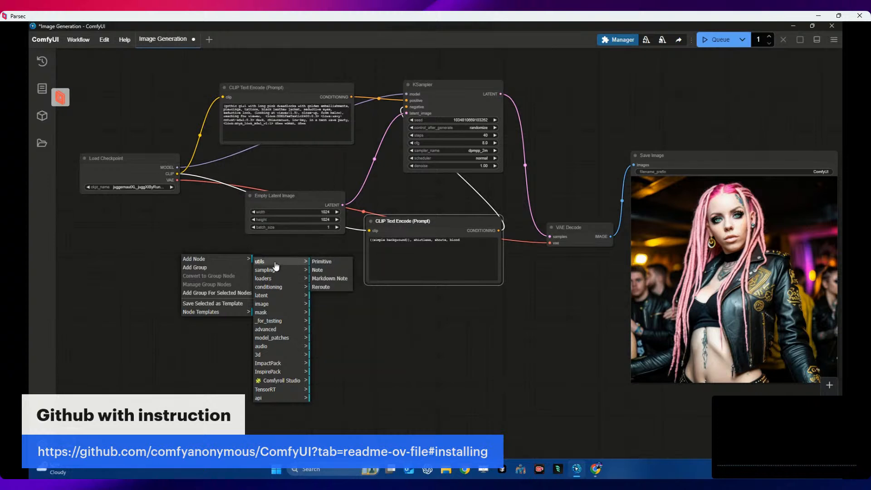
{"action": "left_click", "coordinate": [274, 270]}
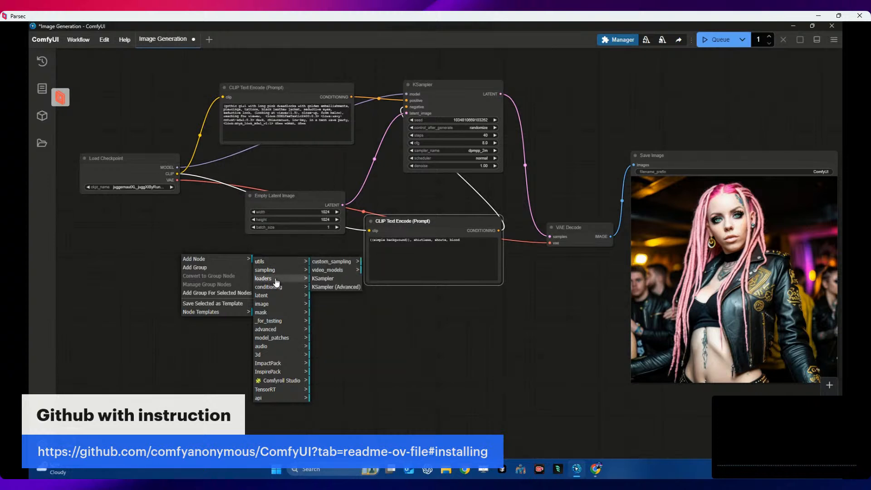
{"action": "left_click", "coordinate": [276, 280]}
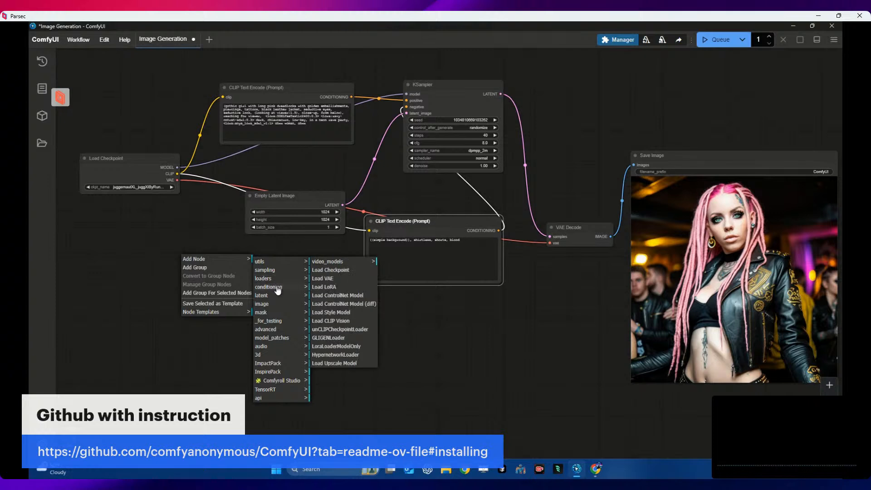
{"action": "left_click", "coordinate": [277, 373]}
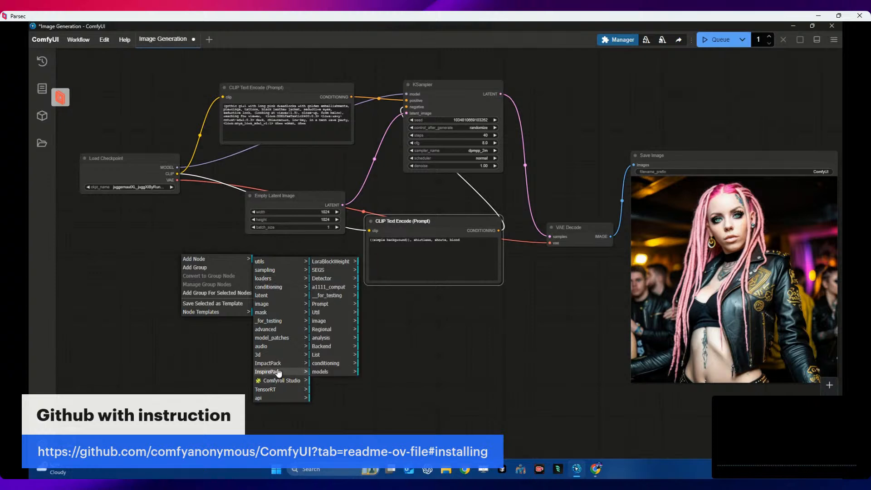
{"action": "left_click", "coordinate": [326, 313]}
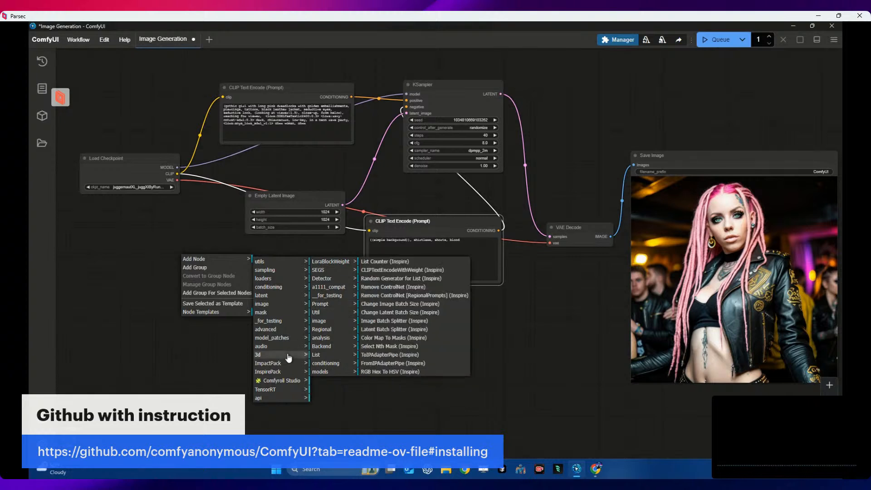
{"action": "left_click", "coordinate": [321, 364]}
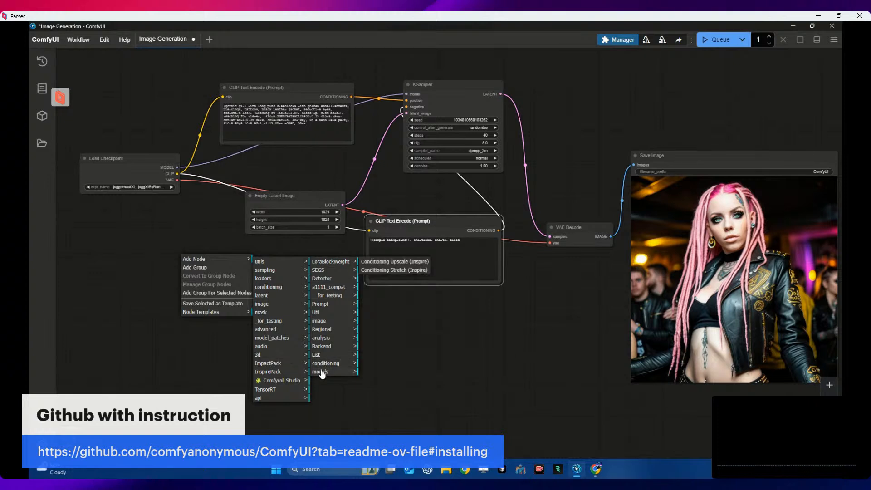
{"action": "left_click", "coordinate": [321, 373]}
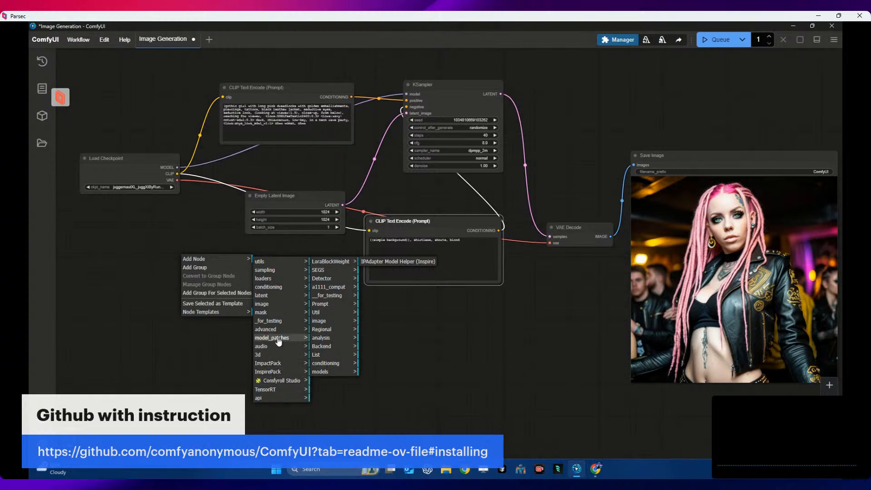
Step: Add a Load Image node from the image category and place it in the empty area below the Load Checkpoint node
{"action": "left_click", "coordinate": [281, 305]}
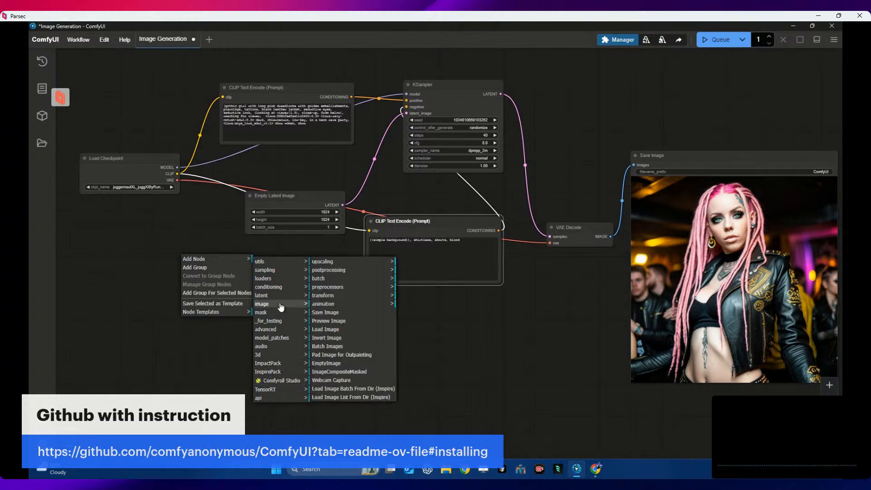
{"action": "left_click", "coordinate": [329, 329]}
{"action": "left_click_drag", "start_coordinate": [225, 254], "coordinate": [173, 290]}
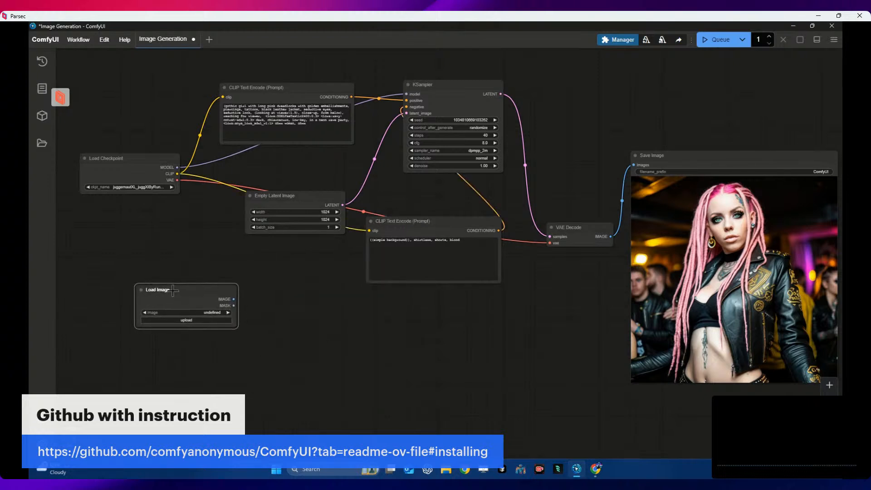
Step: Load the picture dhqmnsb-6a0bd603-c876-47d5-afdb (1).jpg from the Pictures folder into the Load Image node
{"action": "left_click", "coordinate": [200, 320]}
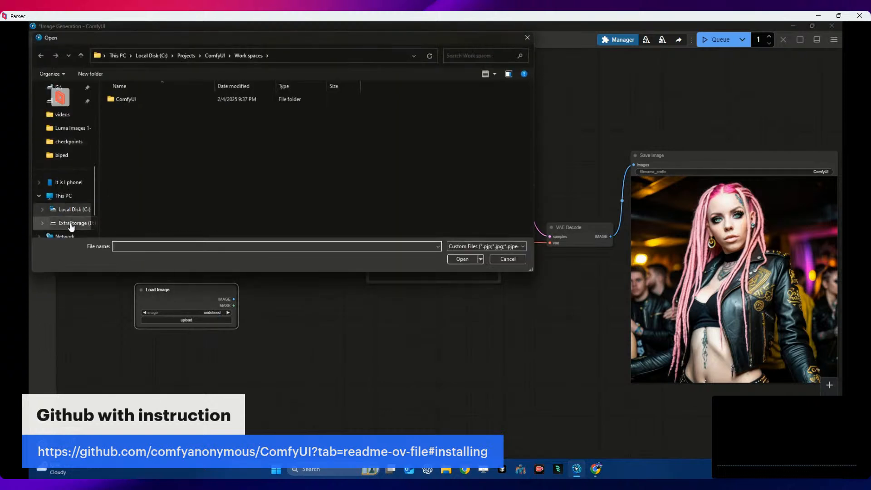
{"action": "scroll", "coordinate": [65, 213], "scroll_direction": "up", "scroll_amount": 3}
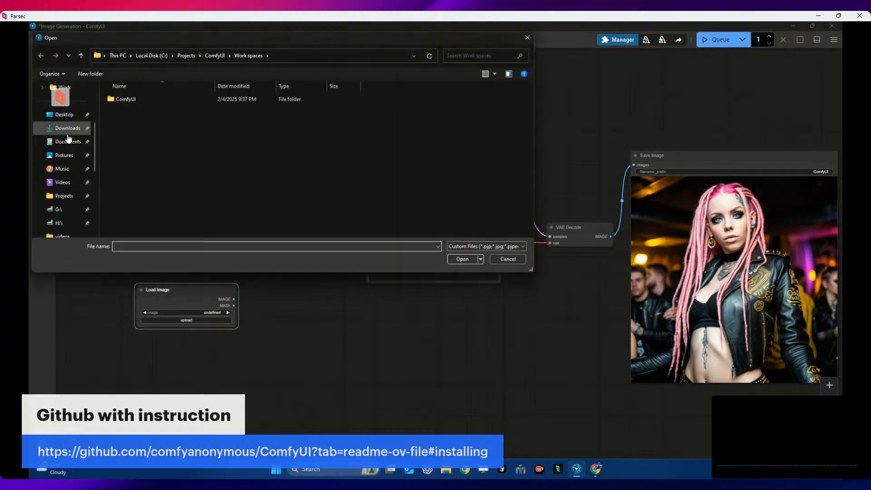
{"action": "left_click", "coordinate": [63, 155]}
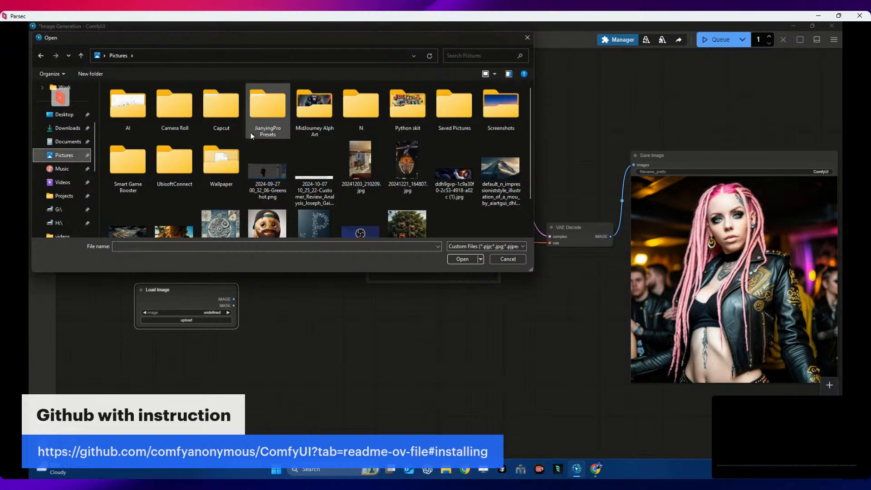
{"action": "scroll", "coordinate": [251, 132], "scroll_direction": "down", "scroll_amount": 1}
{"action": "scroll", "coordinate": [250, 132], "scroll_direction": "up", "scroll_amount": 1}
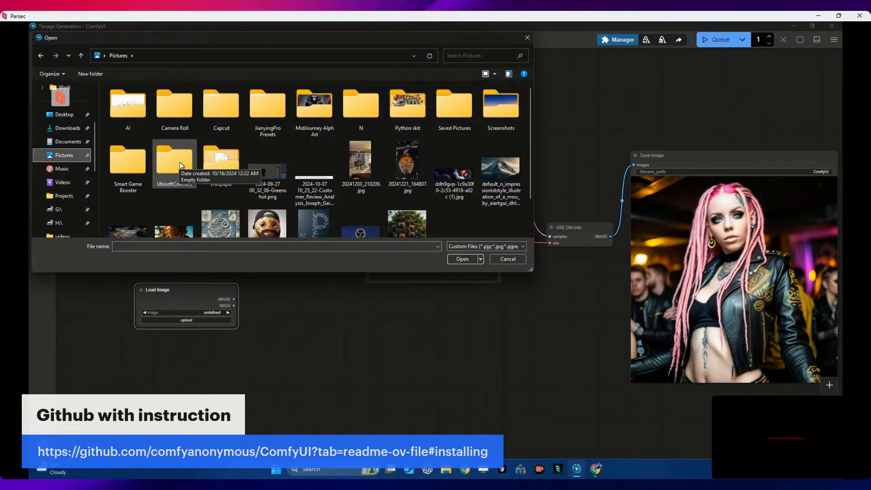
{"action": "scroll", "coordinate": [177, 167], "scroll_direction": "down", "scroll_amount": 1}
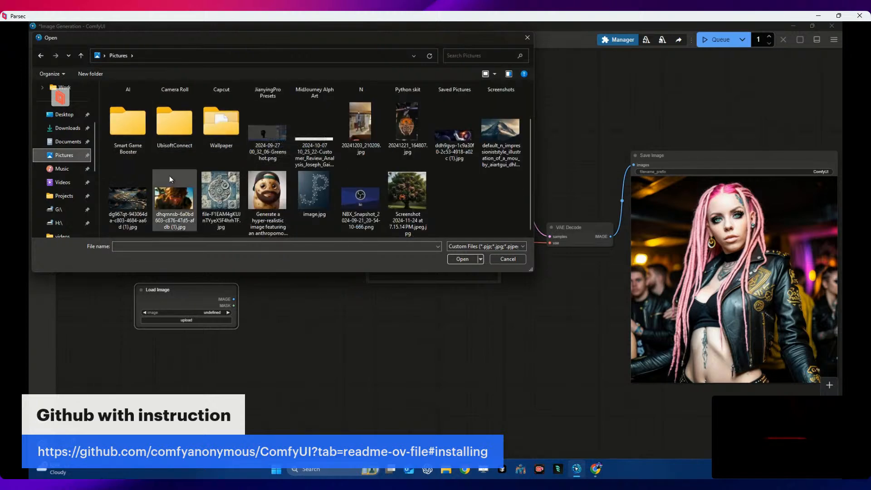
{"action": "double_click", "coordinate": [173, 199]}
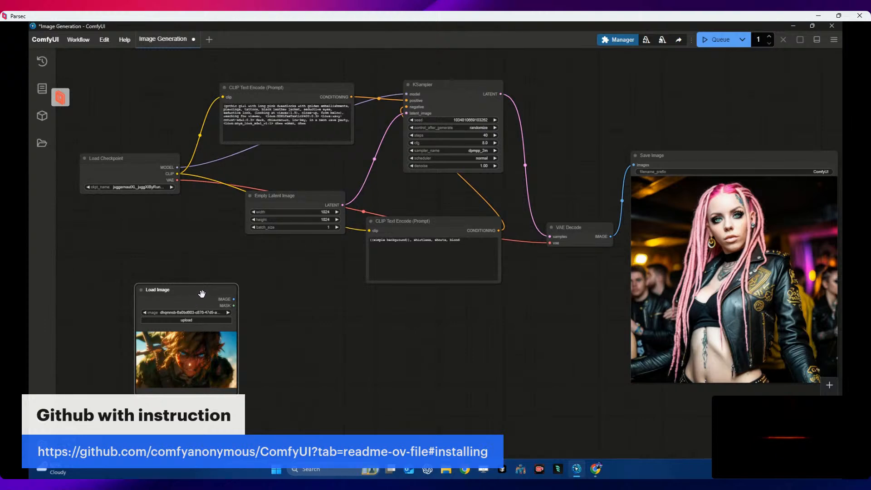
{"action": "scroll", "coordinate": [202, 294], "scroll_direction": "down", "scroll_amount": 4}
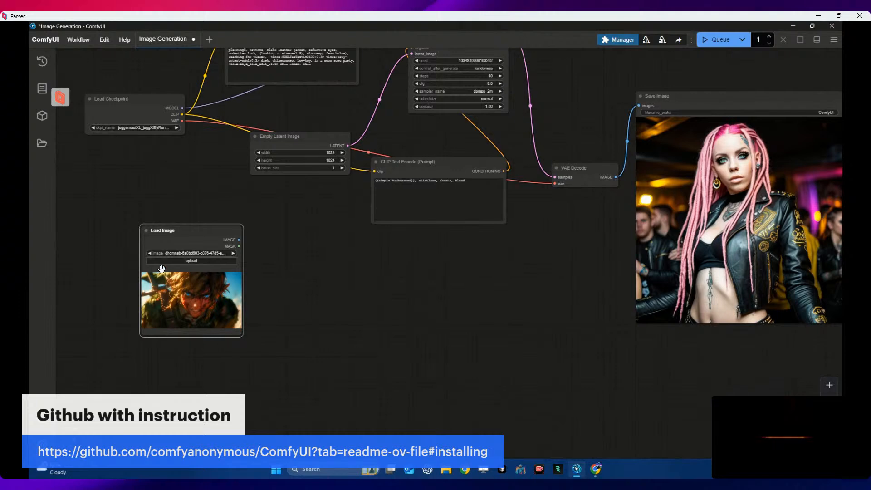
{"action": "left_click_drag", "start_coordinate": [190, 337], "coordinate": [183, 358]}
{"action": "scroll", "coordinate": [208, 331], "scroll_direction": "up", "scroll_amount": 4}
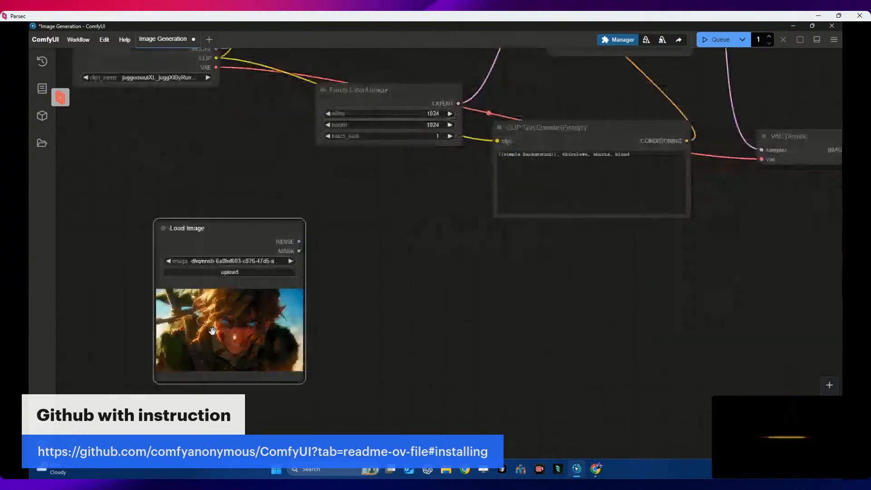
{"action": "left_click_drag", "start_coordinate": [245, 232], "coordinate": [275, 242]}
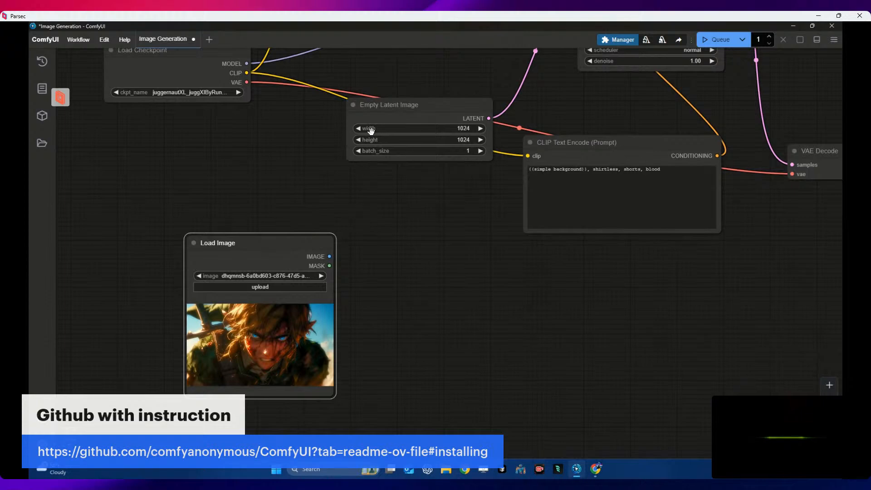
{"action": "left_click_drag", "start_coordinate": [358, 108], "coordinate": [344, 200]}
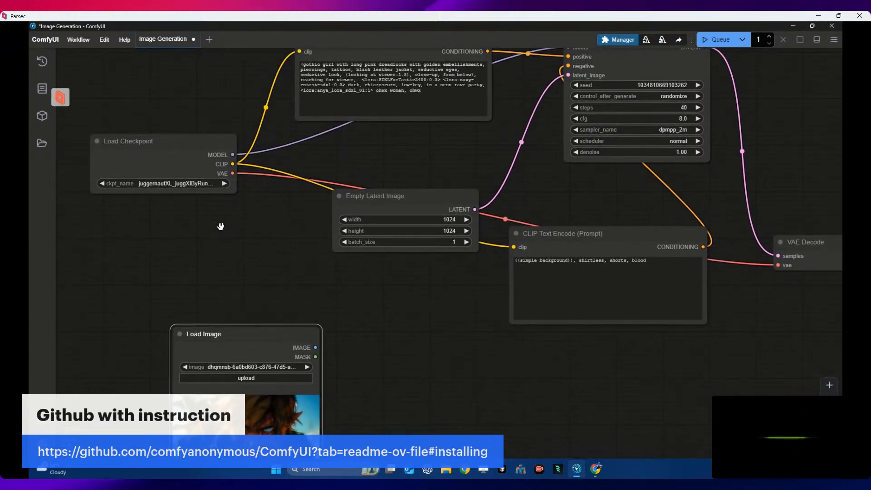
{"action": "left_click", "coordinate": [124, 41]}
{"action": "left_click", "coordinate": [124, 41]}
{"action": "left_click", "coordinate": [107, 42]}
{"action": "left_click", "coordinate": [107, 43]}
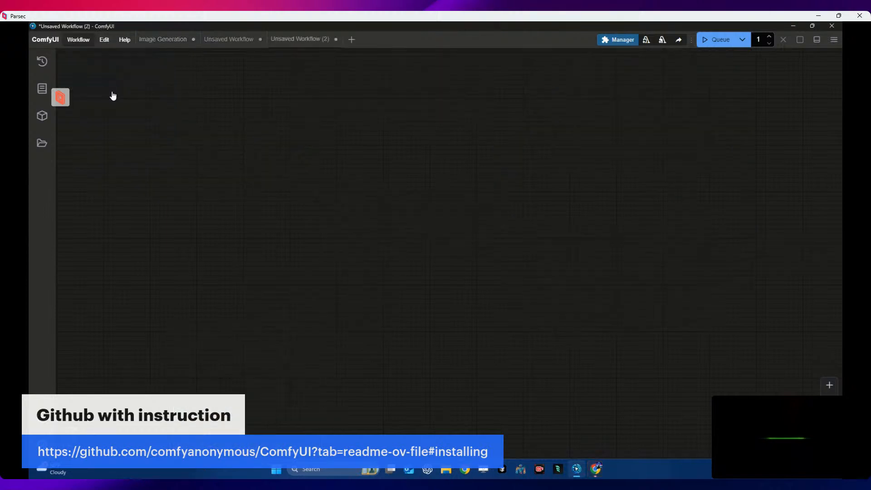
{"action": "left_click", "coordinate": [107, 42]}
{"action": "left_click", "coordinate": [82, 40]}
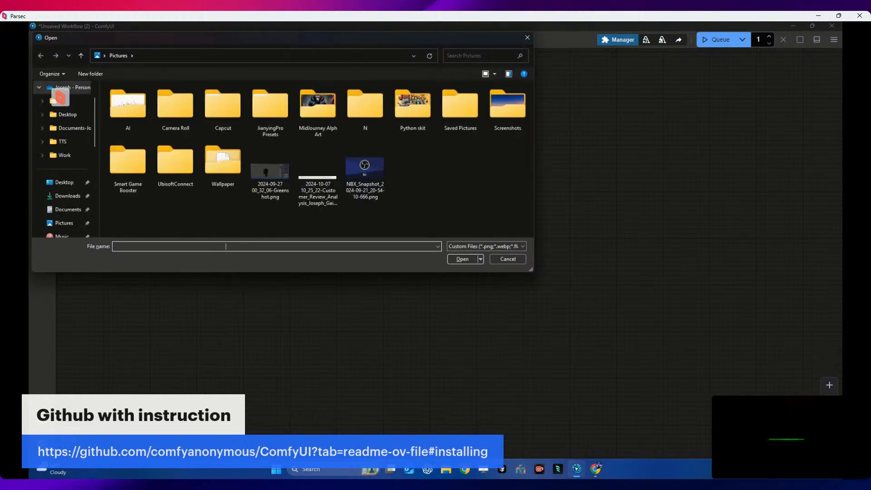
{"action": "left_click", "coordinate": [507, 258]}
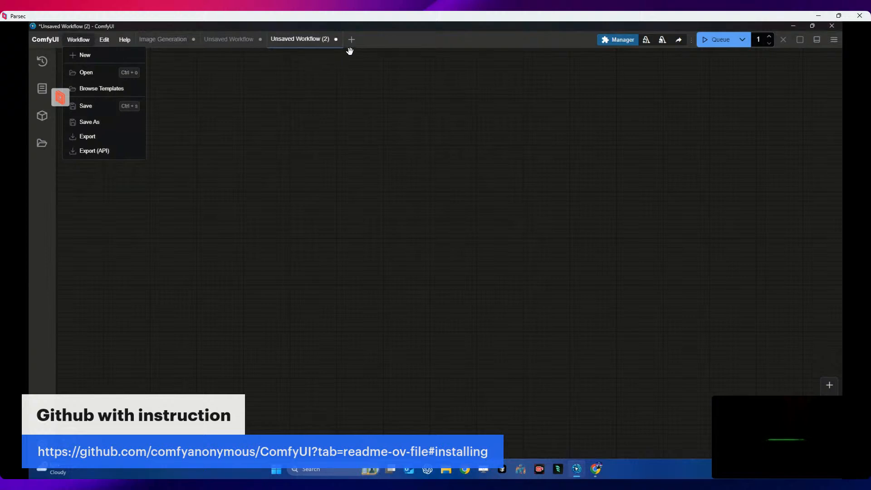
{"action": "left_click", "coordinate": [336, 39]}
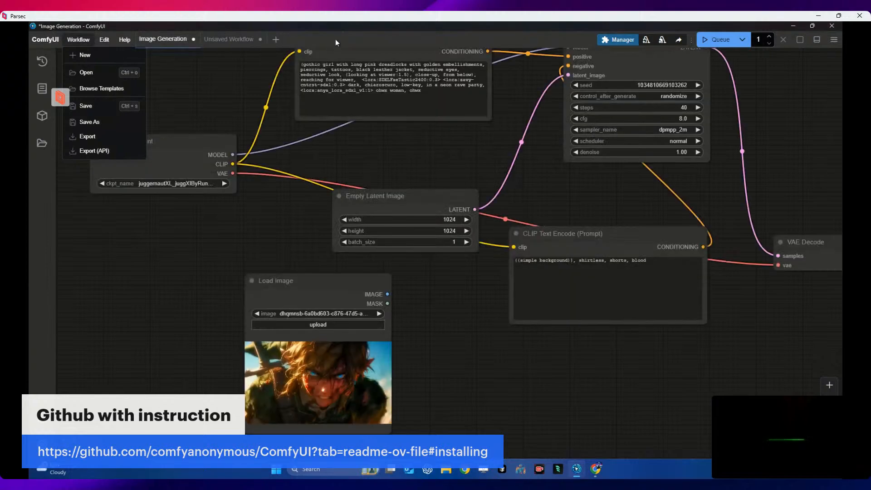
{"action": "left_click", "coordinate": [261, 39]}
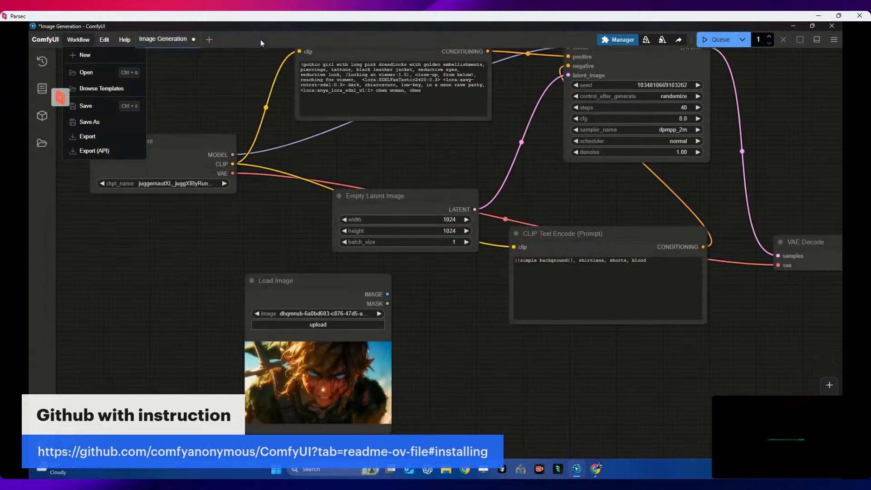
{"action": "left_click", "coordinate": [148, 46]}
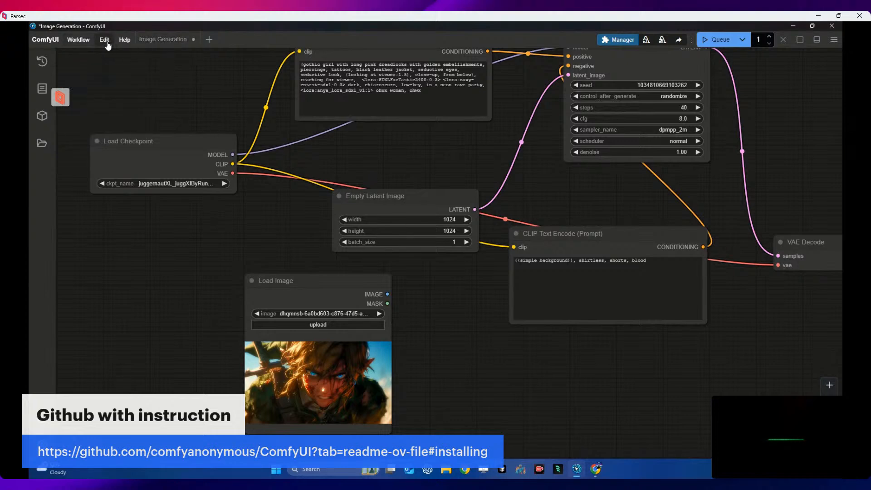
Step: Refresh the node definitions for the Image Generation workflow
{"action": "left_click_drag", "start_coordinate": [328, 288], "coordinate": [386, 296]}
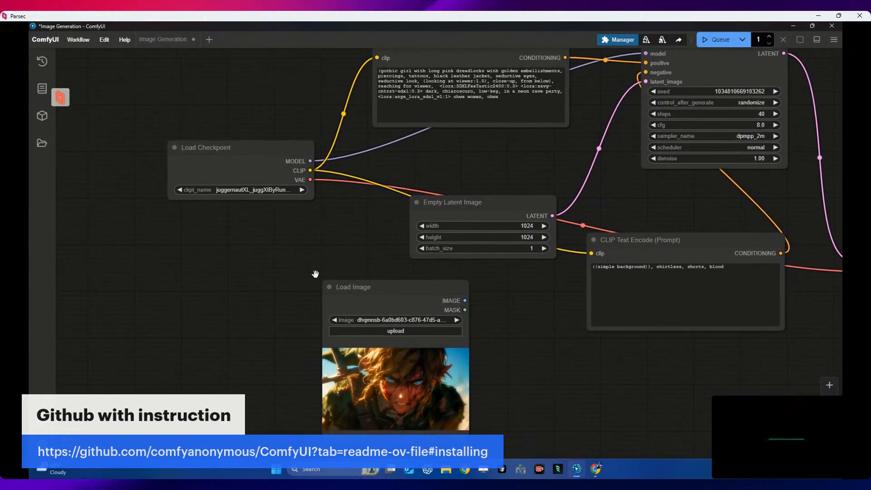
{"action": "left_click", "coordinate": [105, 40]}
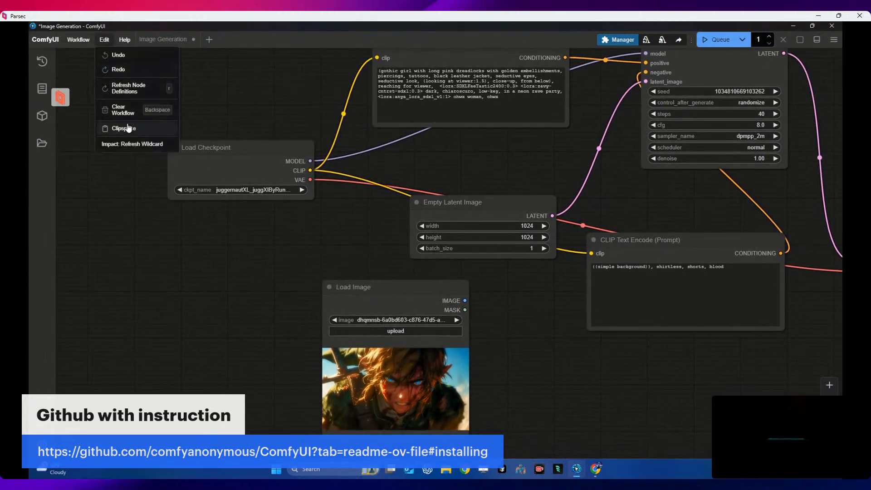
{"action": "left_click", "coordinate": [132, 93]}
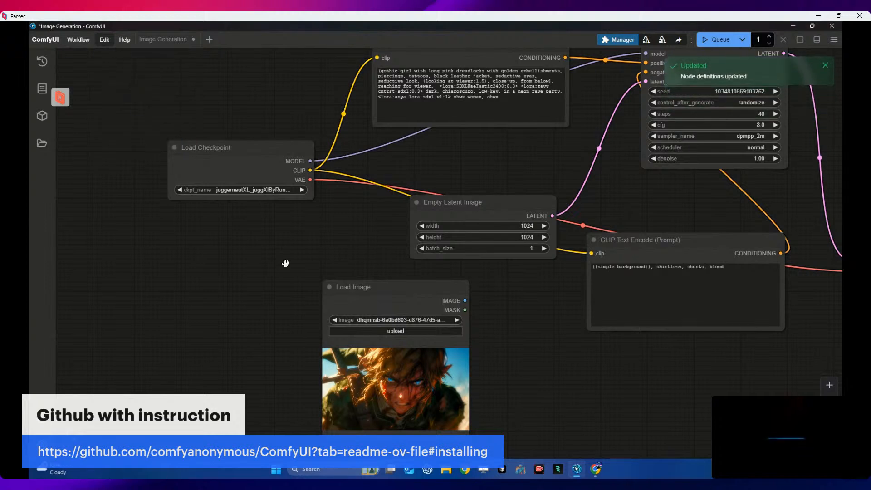
Step: Move the Load Image node away from the Empty Latent Image node to sit directly below the Load Checkpoint node
{"action": "left_click_drag", "start_coordinate": [345, 292], "coordinate": [266, 283]}
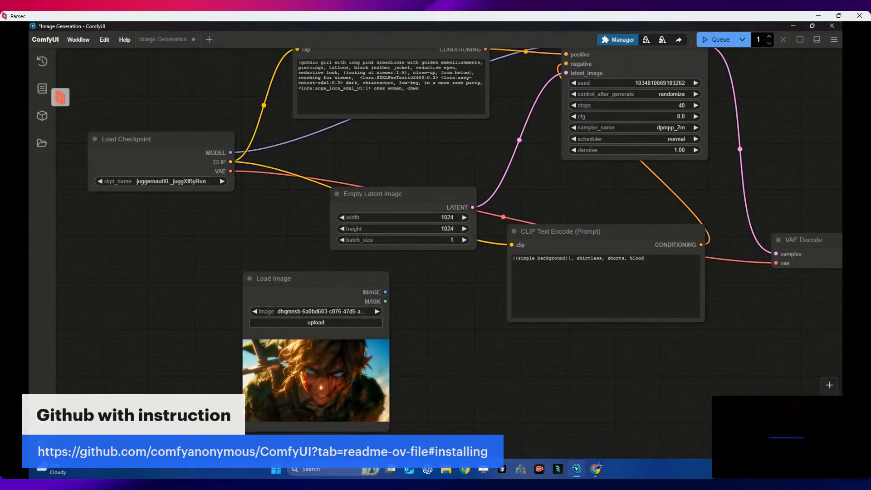
{"action": "left_click_drag", "start_coordinate": [331, 292], "coordinate": [193, 275]}
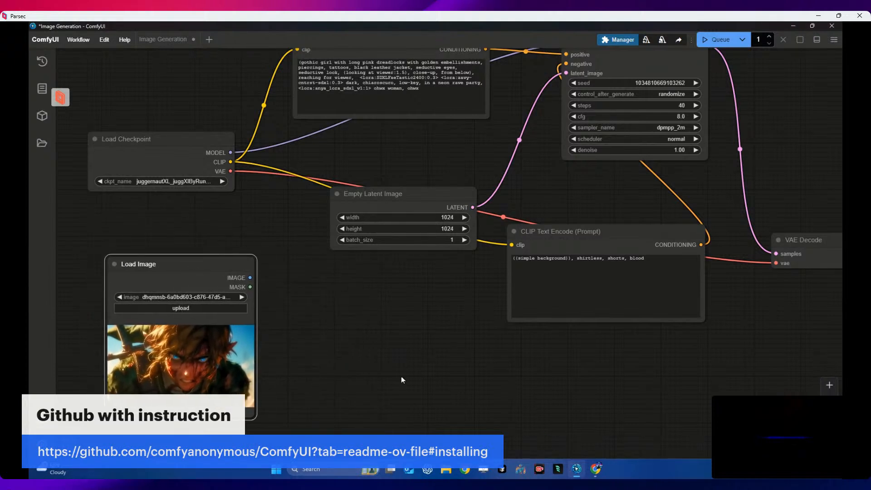
{"action": "left_click_drag", "start_coordinate": [96, 235], "coordinate": [151, 263]}
{"action": "left_click", "coordinate": [833, 389]}
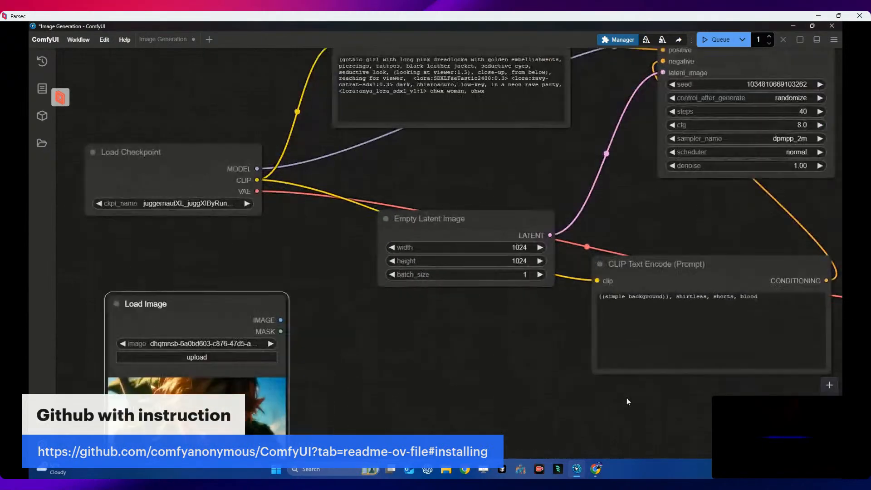
Step: Add a new group in the empty canvas area just above the Load Image node
{"action": "scroll", "coordinate": [586, 409], "scroll_direction": "down", "scroll_amount": 4}
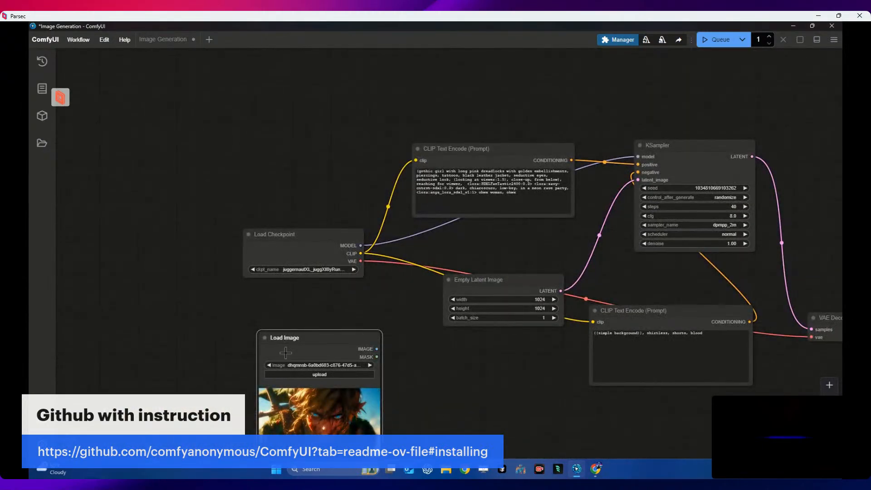
{"action": "left_click_drag", "start_coordinate": [250, 327], "coordinate": [258, 305]}
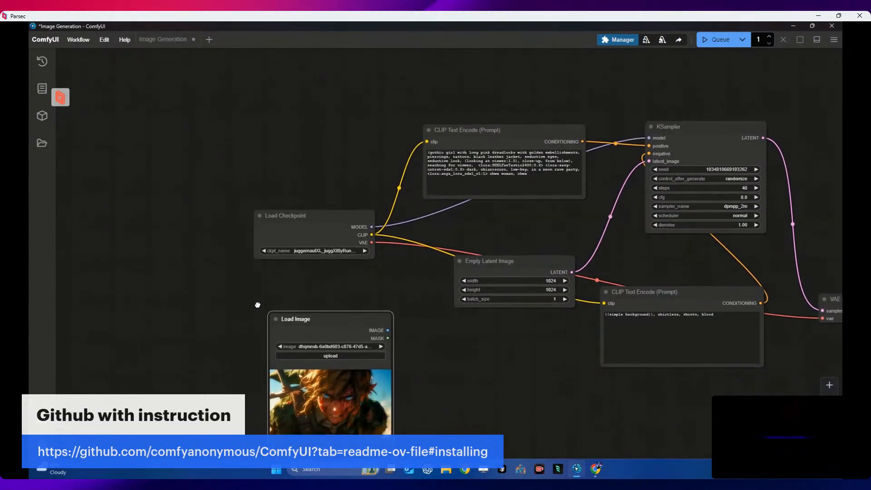
{"action": "right_click", "coordinate": [298, 306]}
{"action": "right_click", "coordinate": [325, 323]}
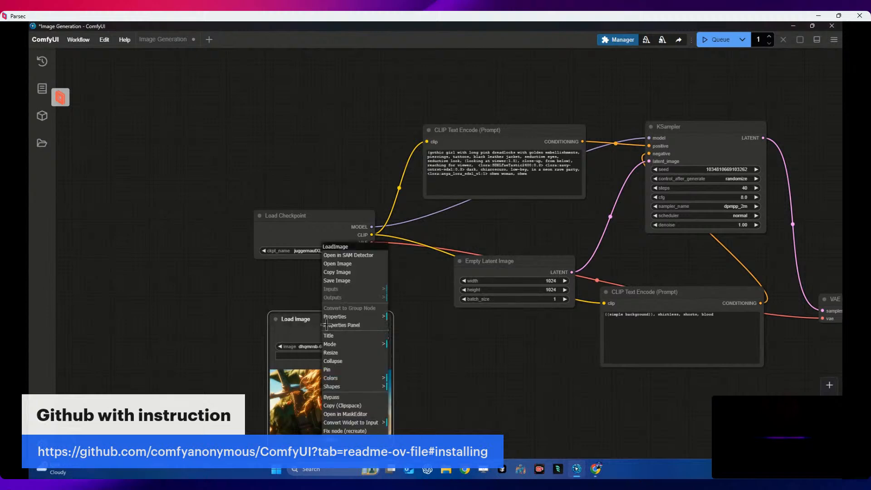
{"action": "right_click", "coordinate": [300, 304]}
{"action": "left_click", "coordinate": [296, 309]}
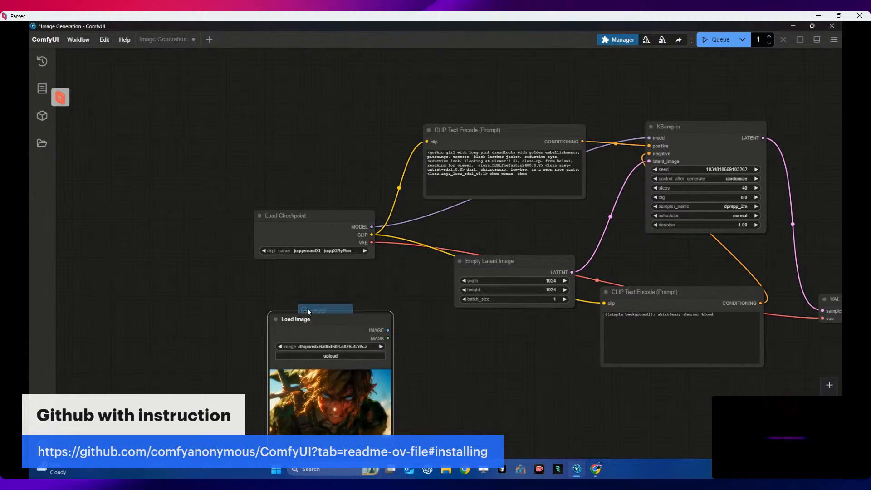
Step: Move the new group up and to the left of the Load Image node and enlarge it to enclose that node
{"action": "left_click_drag", "start_coordinate": [307, 312], "coordinate": [266, 330]}
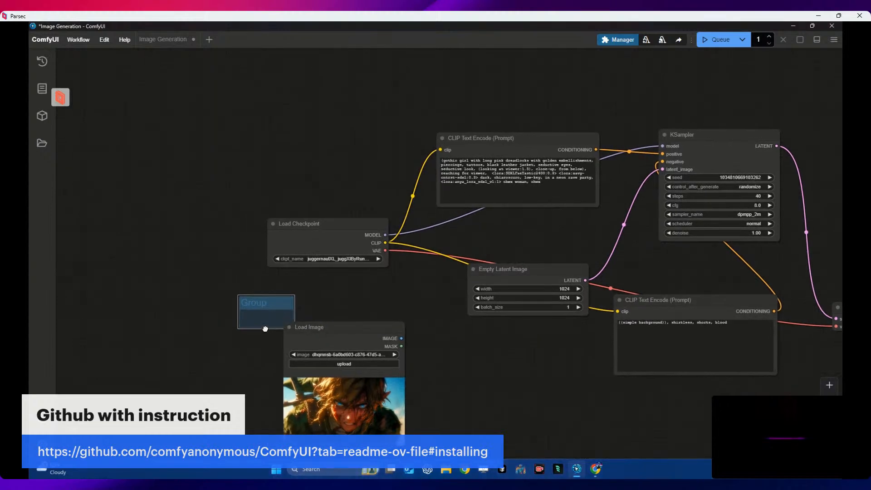
{"action": "right_click", "coordinate": [238, 327]}
{"action": "left_click_drag", "start_coordinate": [288, 300], "coordinate": [215, 277]}
{"action": "left_click_drag", "start_coordinate": [242, 310], "coordinate": [472, 454]}
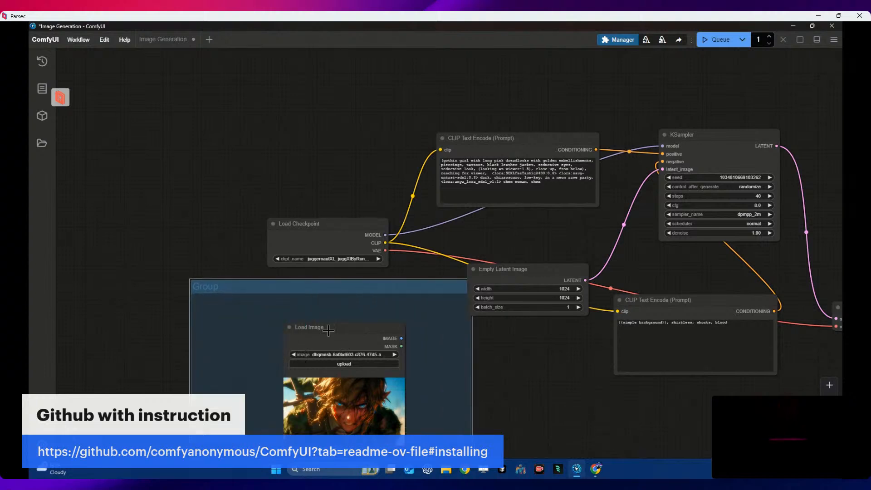
Step: Arrange the group with the Load Image node at its left side and place the Load Checkpoint node above the group
{"action": "left_click_drag", "start_coordinate": [333, 328], "coordinate": [312, 177]}
{"action": "left_click_drag", "start_coordinate": [357, 257], "coordinate": [340, 254]}
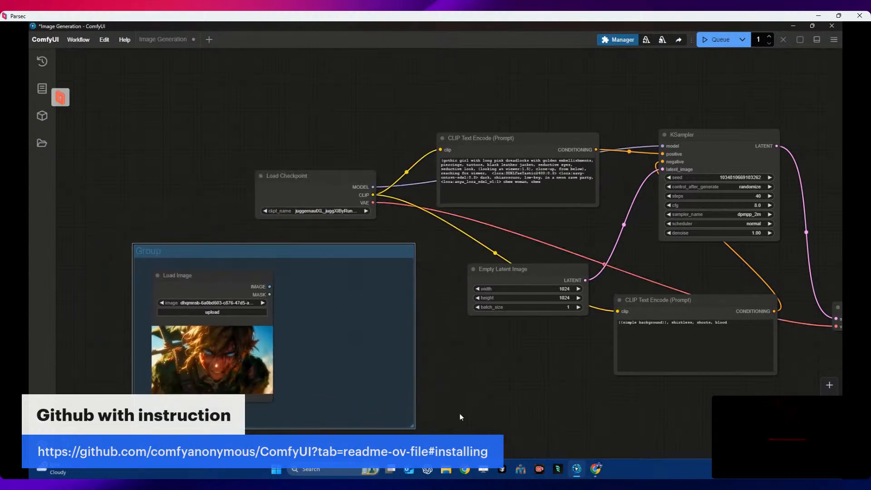
Step: Switch to Chrome and close the Discord and ComfyUI Introduction documentation tabs
{"action": "left_click", "coordinate": [591, 475]}
{"action": "left_click", "coordinate": [593, 476]}
{"action": "left_click", "coordinate": [593, 476]}
{"action": "left_click", "coordinate": [593, 477]}
{"action": "left_click", "coordinate": [595, 473]}
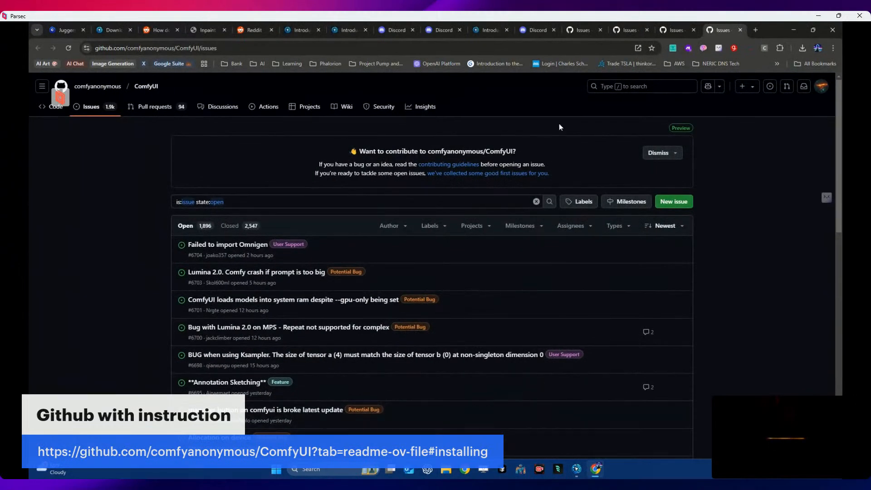
{"action": "left_click", "coordinate": [668, 32]}
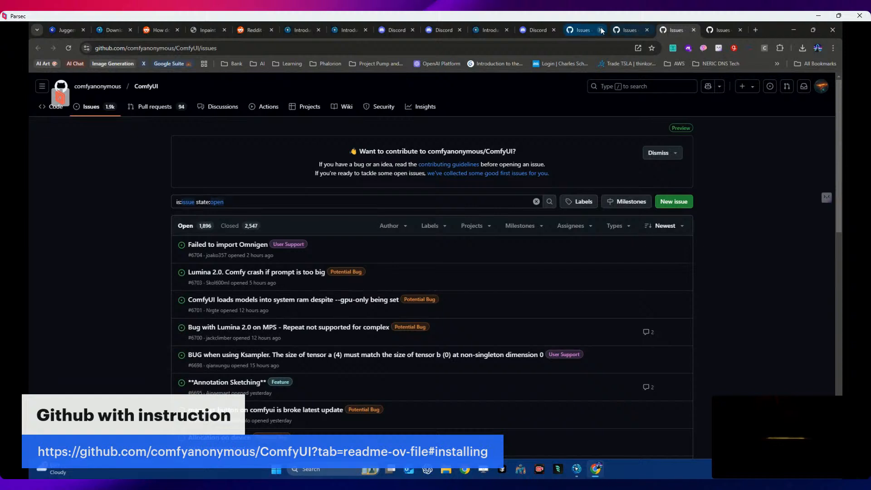
{"action": "left_click", "coordinate": [411, 31]}
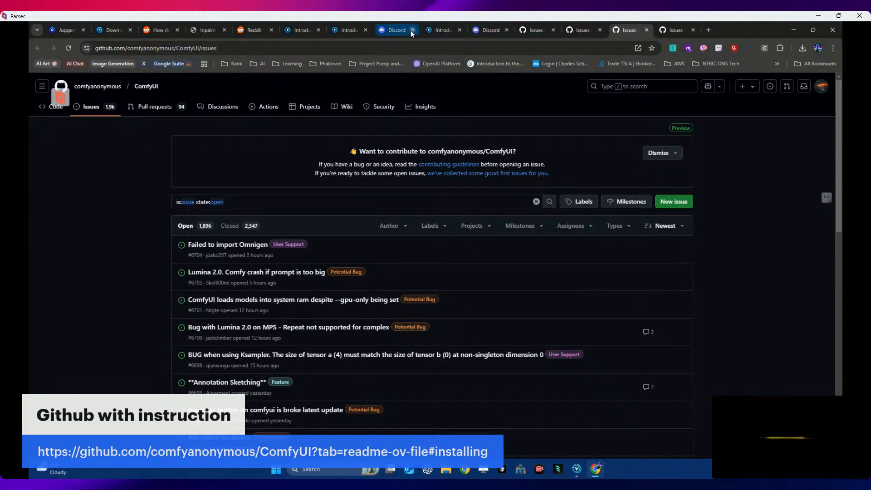
{"action": "left_click", "coordinate": [411, 30]}
{"action": "left_click", "coordinate": [392, 31]}
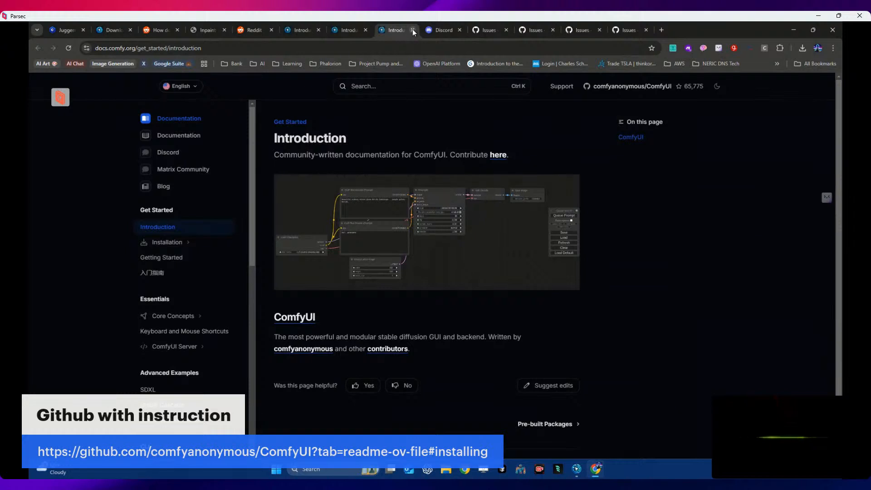
{"action": "left_click", "coordinate": [412, 30]}
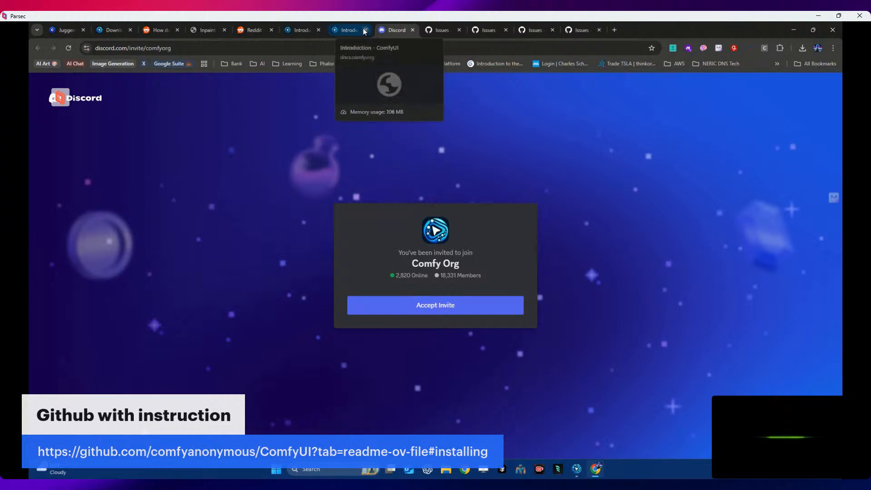
{"action": "left_click", "coordinate": [365, 30]}
{"action": "left_click", "coordinate": [319, 30]}
{"action": "left_click", "coordinate": [320, 30]}
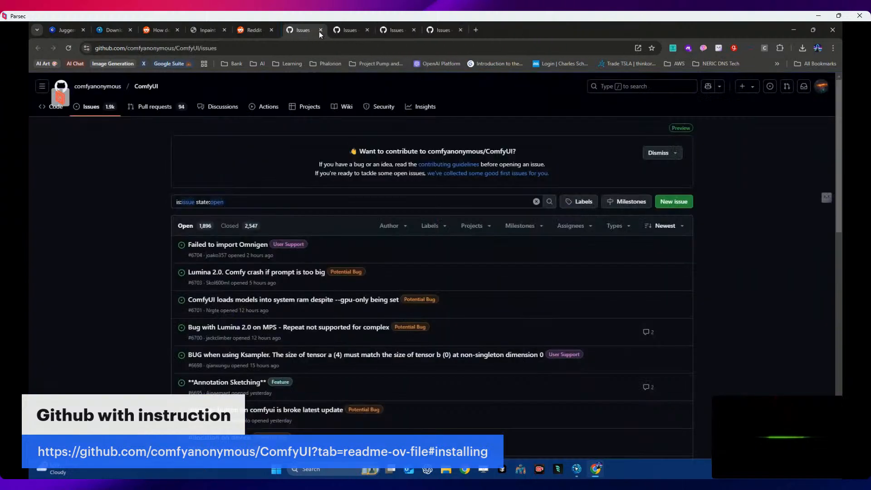
Step: Close the GitHub Issues tabs and open the ComfyUI Inpaint Examples page
{"action": "left_click", "coordinate": [319, 29]}
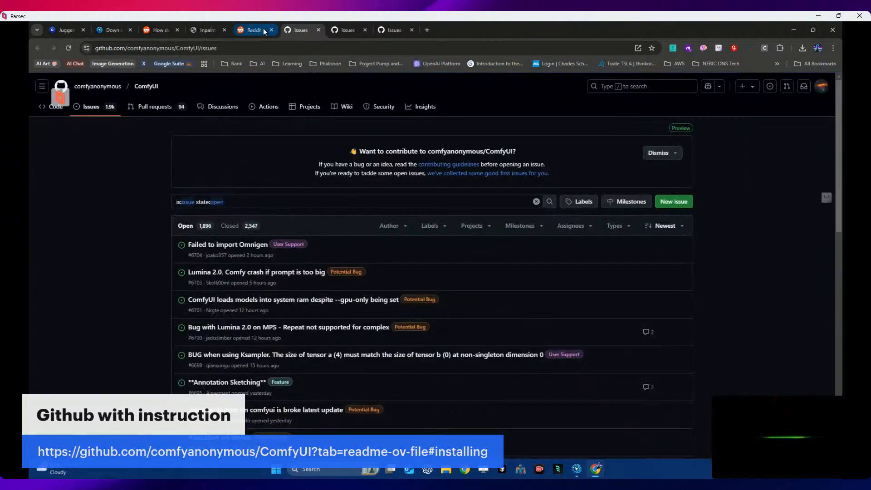
{"action": "left_click", "coordinate": [261, 30]}
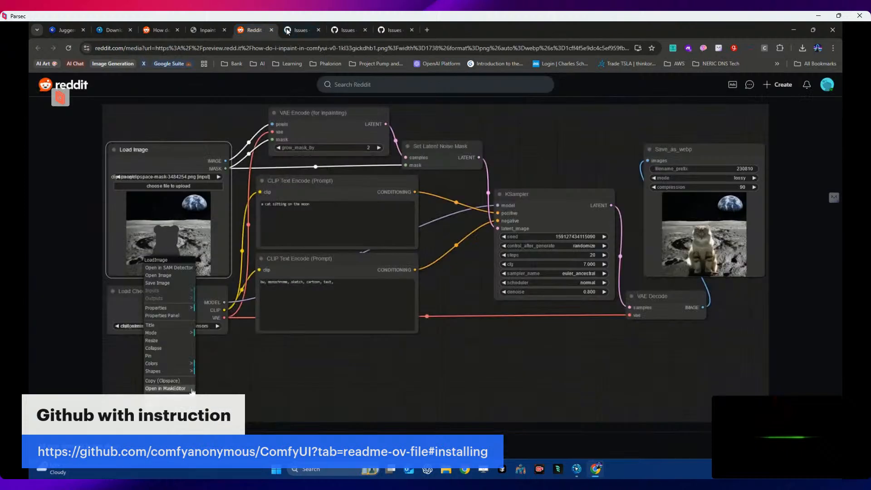
{"action": "left_click", "coordinate": [319, 30]}
{"action": "left_click", "coordinate": [319, 30]}
{"action": "left_click", "coordinate": [319, 30]}
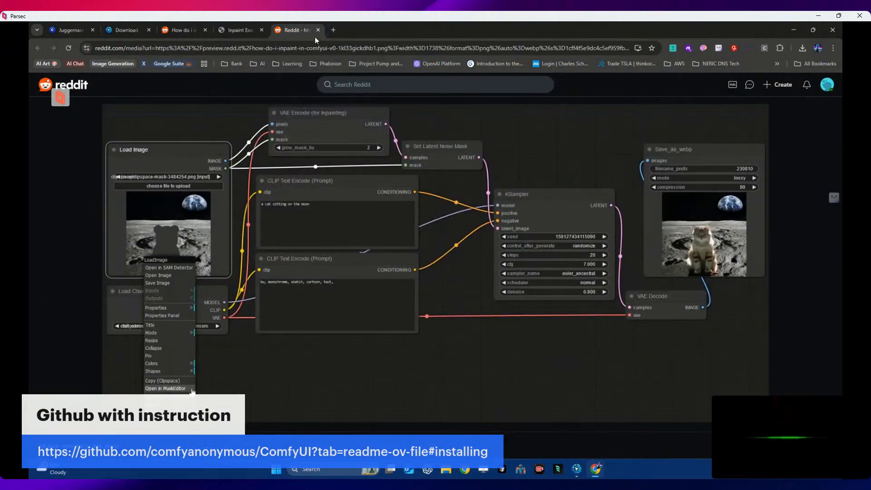
{"action": "left_click", "coordinate": [239, 32]}
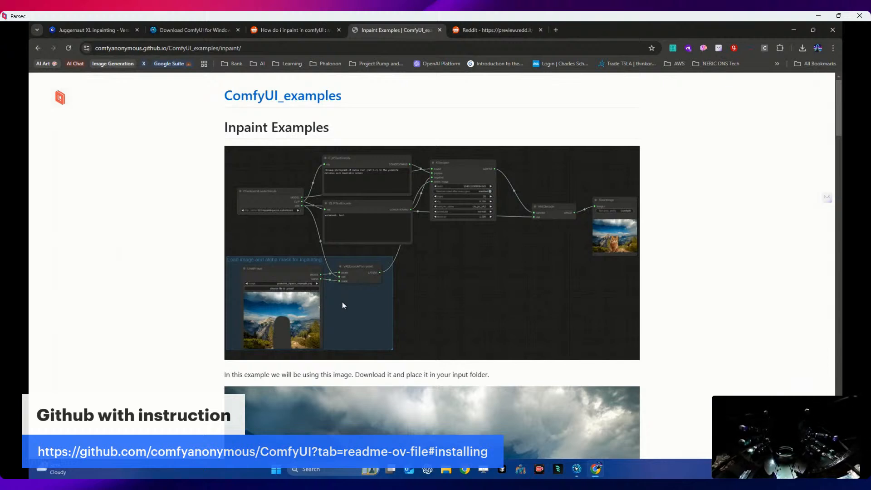
Step: Return to ComfyUI and examine the node categories that can be added to the group, including utils, InspirePack, loaders, conditioning and latent
{"action": "left_click", "coordinate": [577, 471]}
{"action": "right_click", "coordinate": [311, 304]}
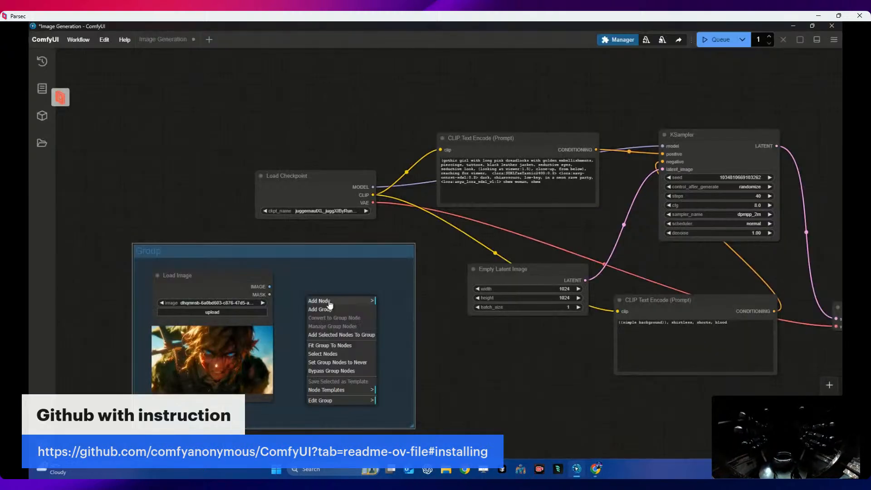
{"action": "left_click", "coordinate": [331, 303]}
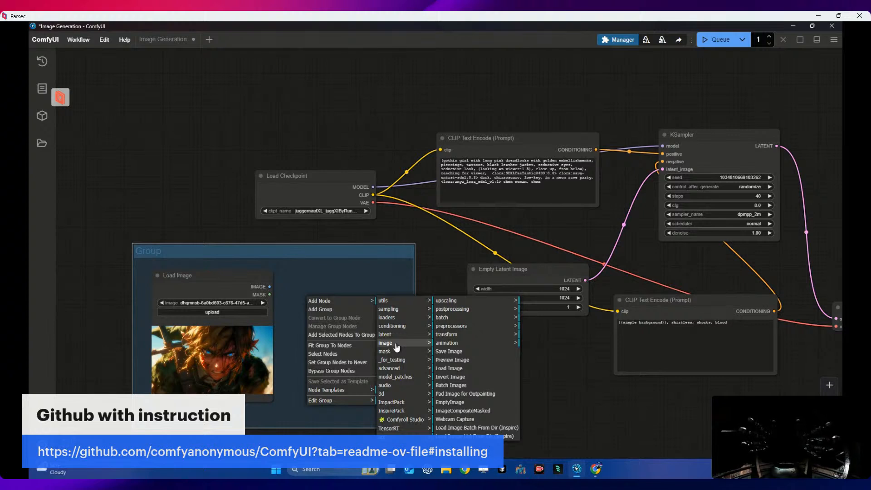
{"action": "mouse_move", "coordinate": [389, 305]}
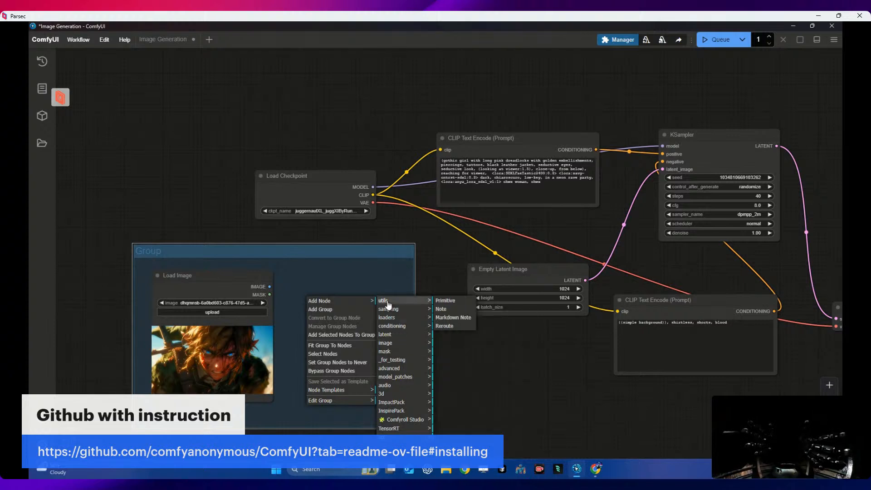
{"action": "left_click", "coordinate": [392, 410]}
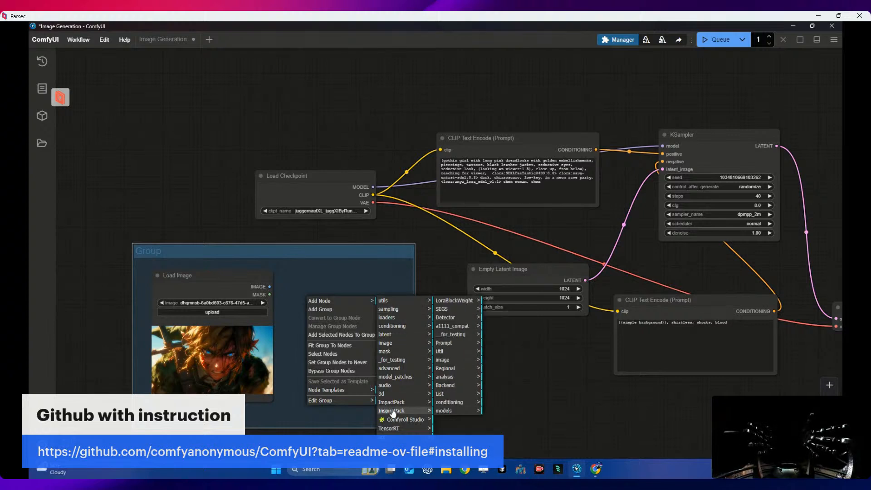
{"action": "left_click", "coordinate": [450, 353]}
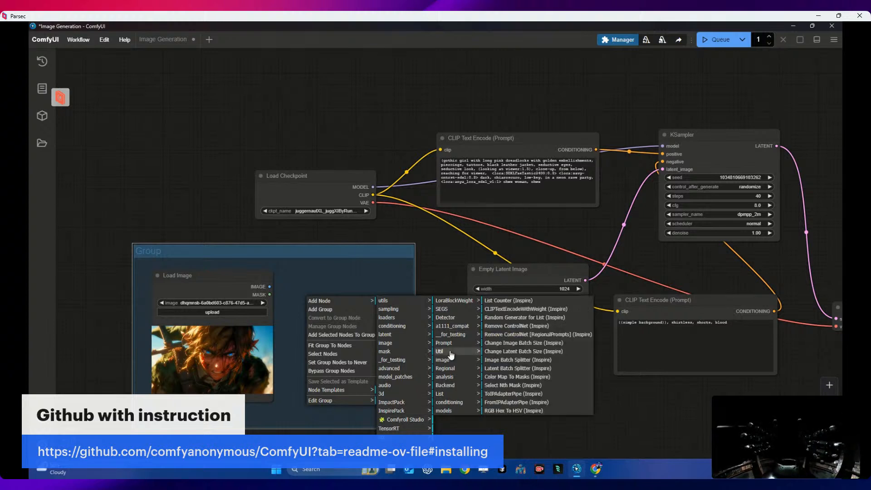
{"action": "left_click", "coordinate": [422, 319]}
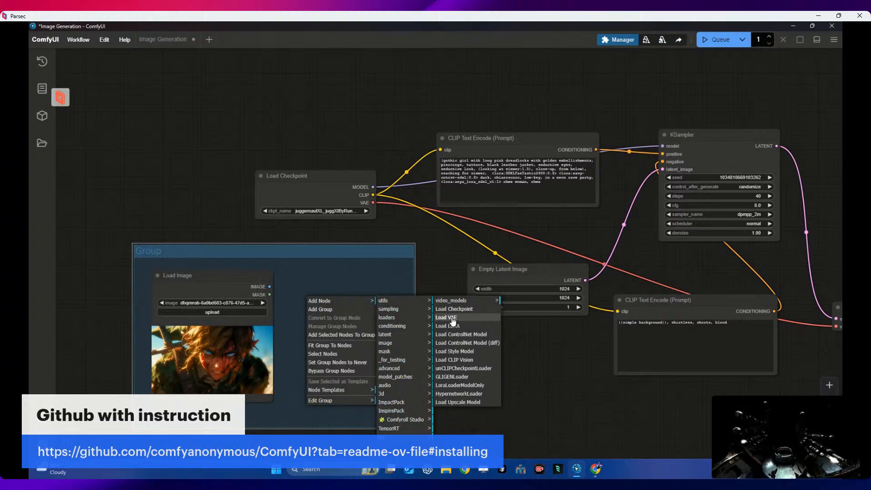
{"action": "left_click", "coordinate": [389, 309]}
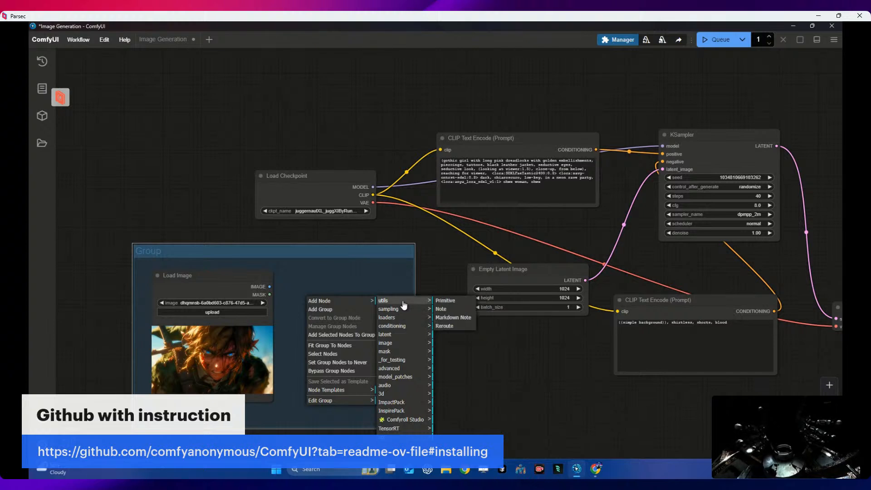
{"action": "left_click", "coordinate": [404, 326]}
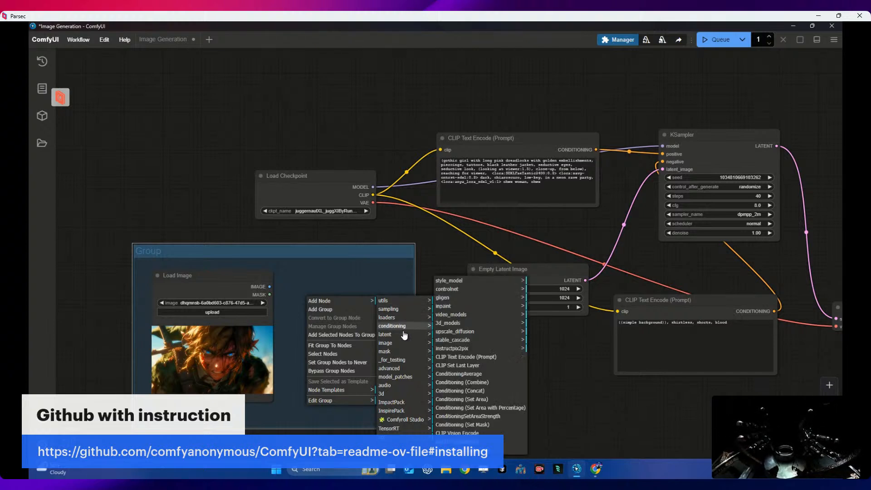
{"action": "left_click", "coordinate": [404, 336]}
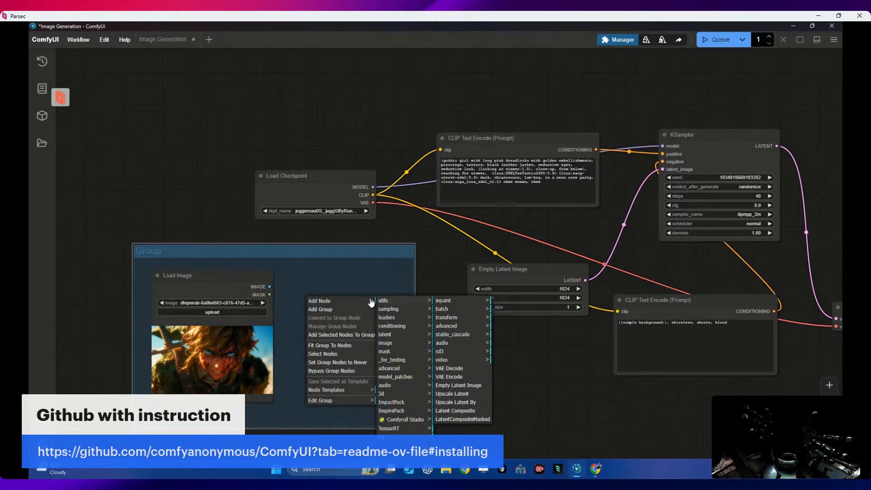
{"action": "left_click", "coordinate": [345, 301]}
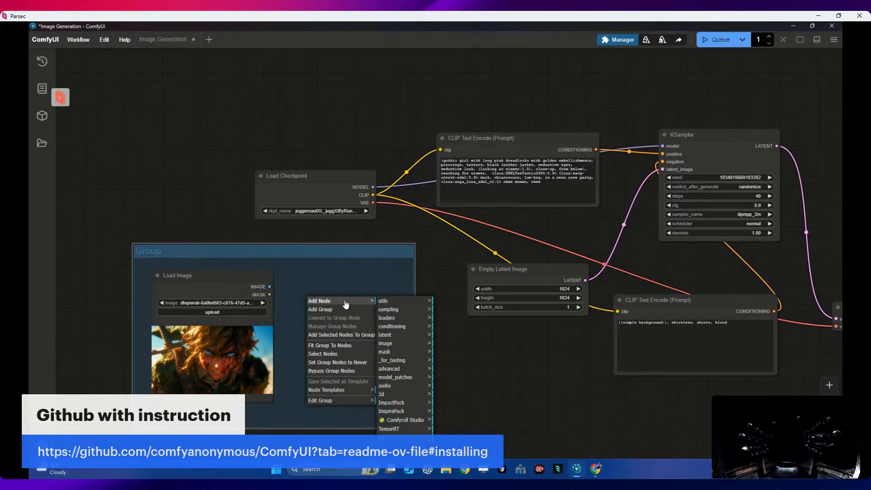
{"action": "left_click", "coordinate": [351, 283]}
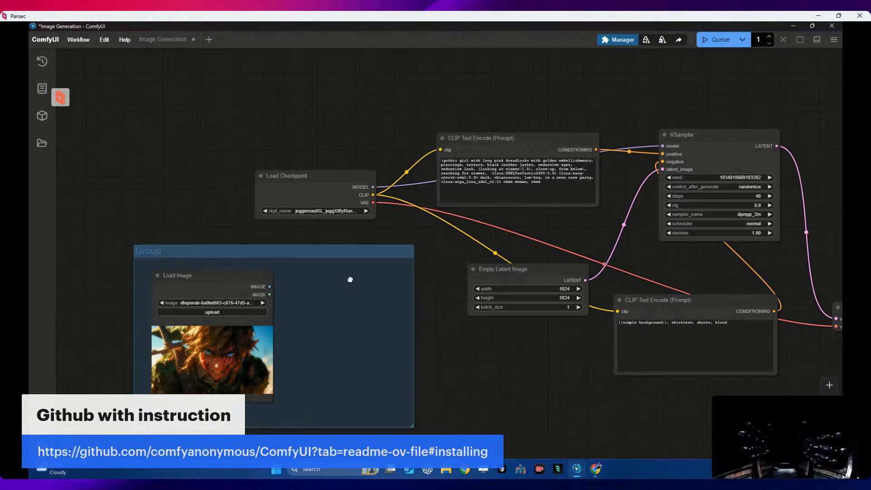
Step: Search the nodes for "vae", add VAE Encode (for Inpainting), and place it beside the Load Image node in the group
{"action": "double_click", "coordinate": [350, 279]}
{"action": "type", "text": "vae"}
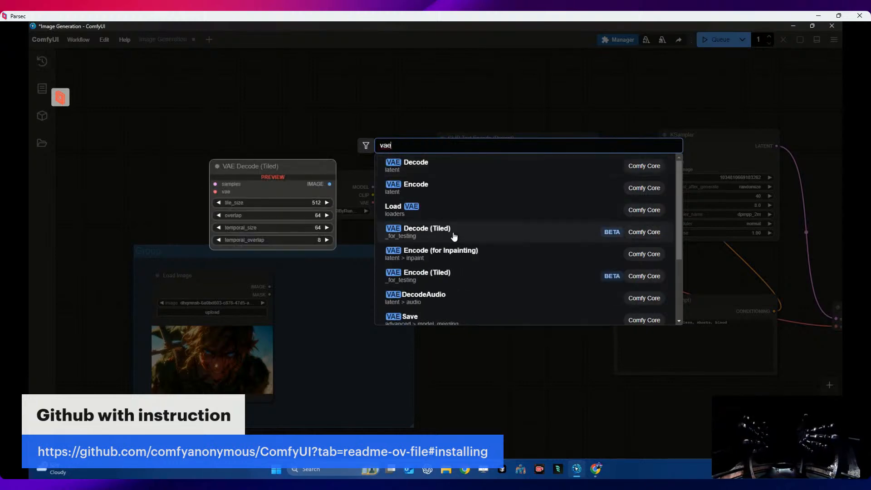
{"action": "scroll", "coordinate": [453, 234], "scroll_direction": "down", "scroll_amount": 2}
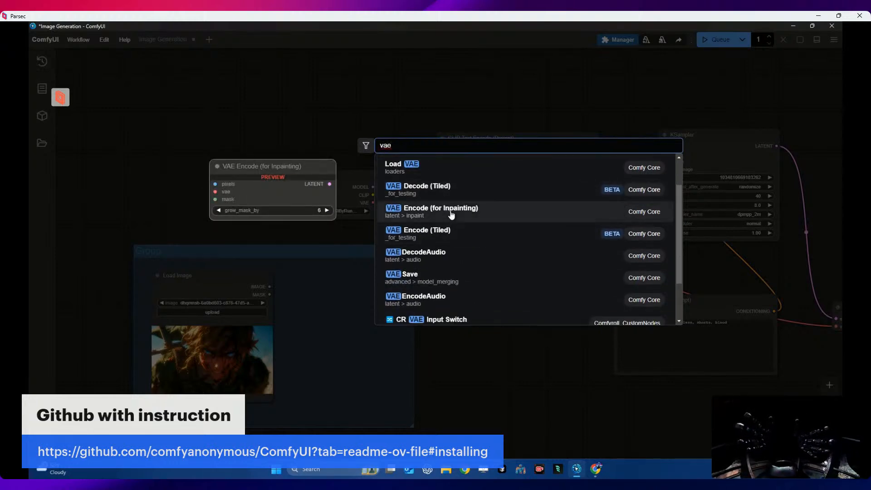
{"action": "left_click", "coordinate": [452, 214]}
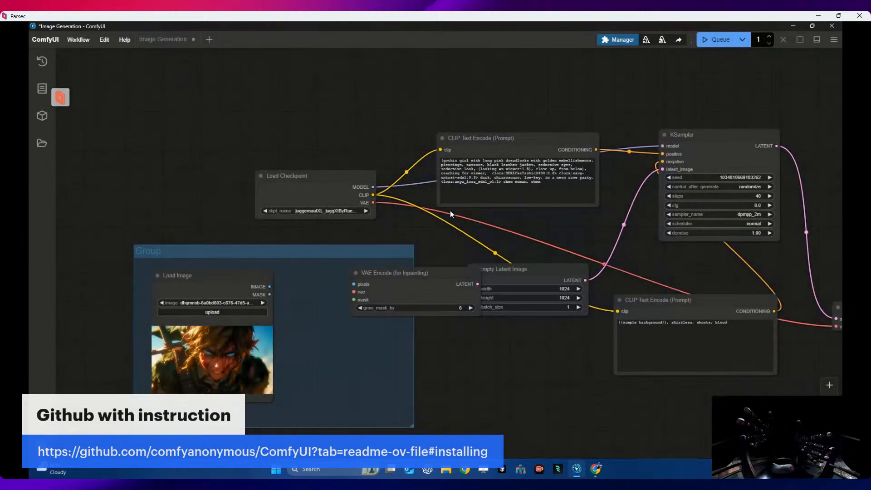
{"action": "left_click_drag", "start_coordinate": [433, 275], "coordinate": [398, 275]}
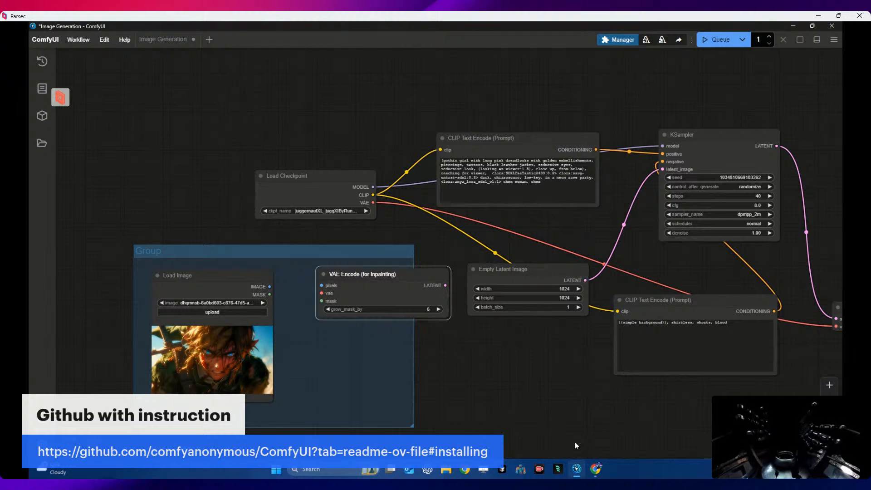
{"action": "mouse_move", "coordinate": [594, 474]}
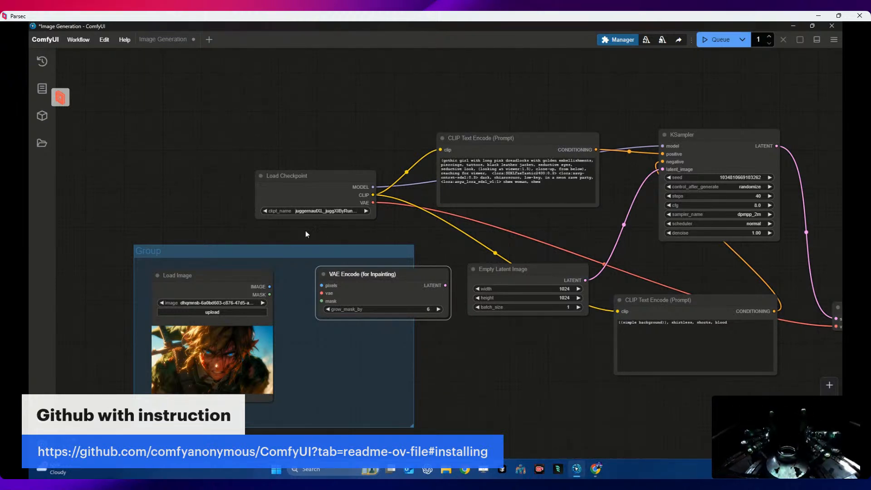
{"action": "left_click", "coordinate": [327, 239]}
{"action": "right_click", "coordinate": [318, 241]}
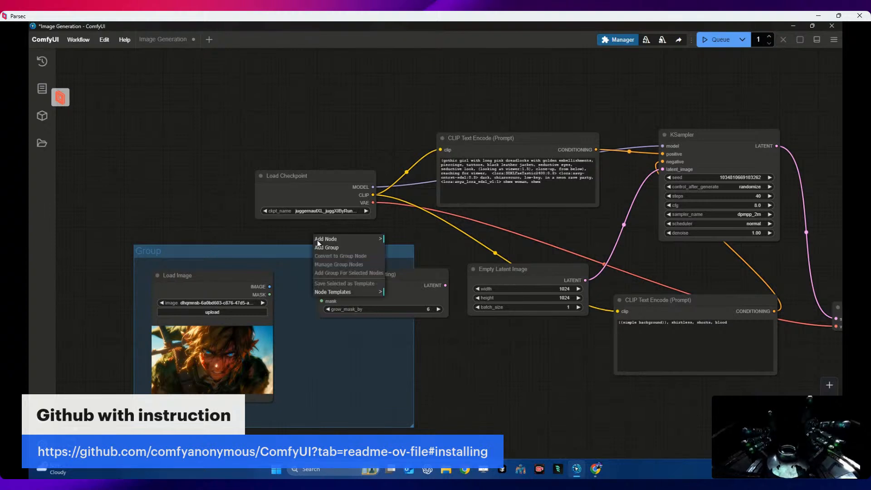
{"action": "left_click", "coordinate": [288, 236]}
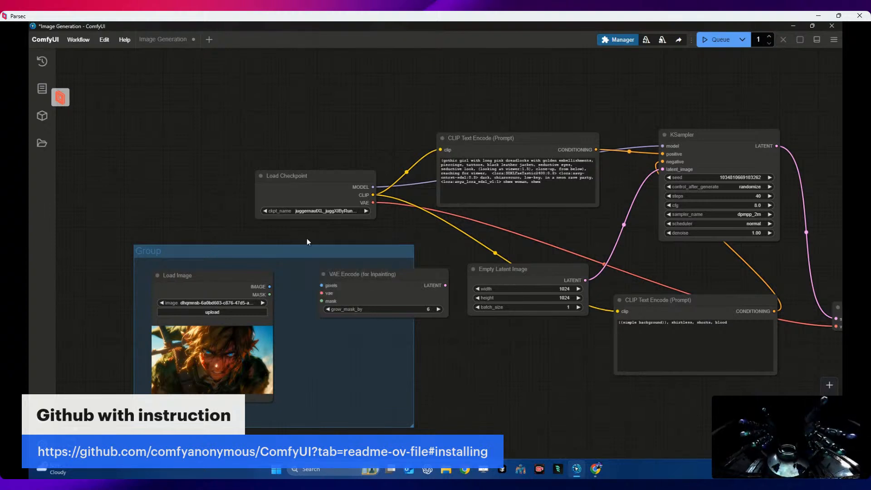
{"action": "right_click", "coordinate": [320, 233]}
{"action": "double_click", "coordinate": [295, 237]}
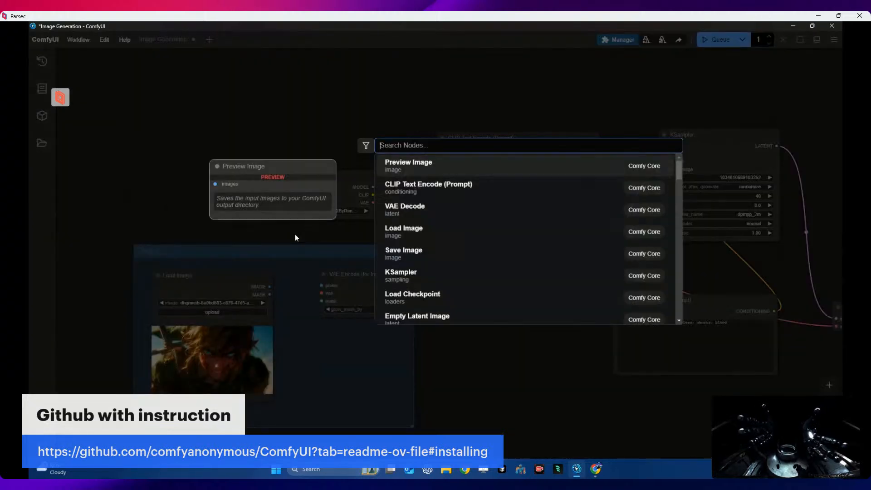
{"action": "left_click", "coordinate": [335, 238]}
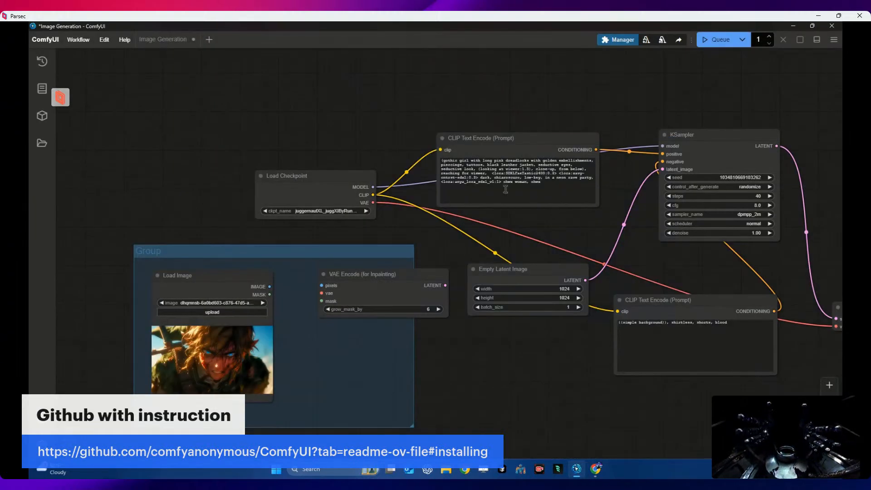
Step: Move the VAE Encode (for Inpainting) node closer to Load Image and check the example workflow's wiring in Chrome before returning to ComfyUI
{"action": "left_click_drag", "start_coordinate": [378, 283], "coordinate": [345, 291]}
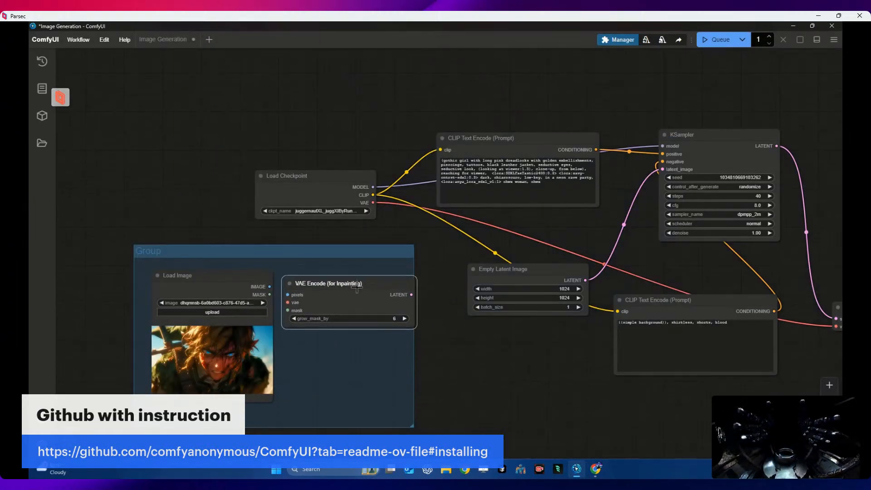
{"action": "left_click", "coordinate": [594, 468]}
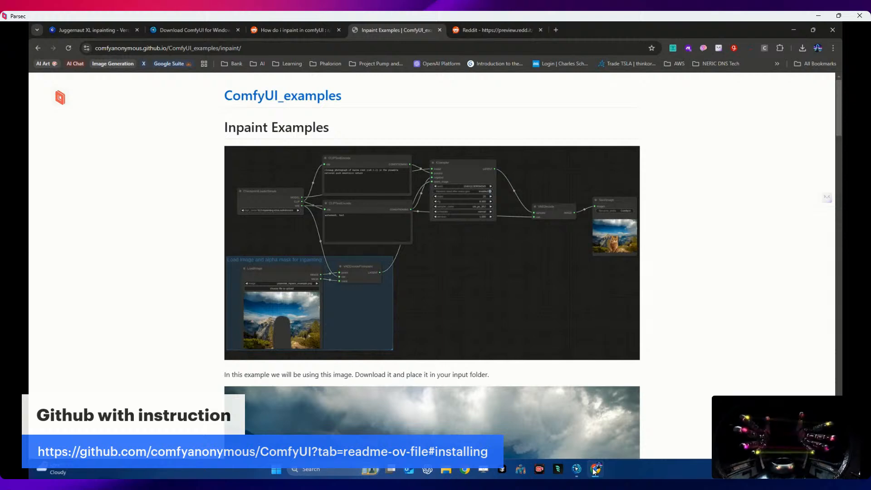
{"action": "left_click", "coordinate": [594, 469]}
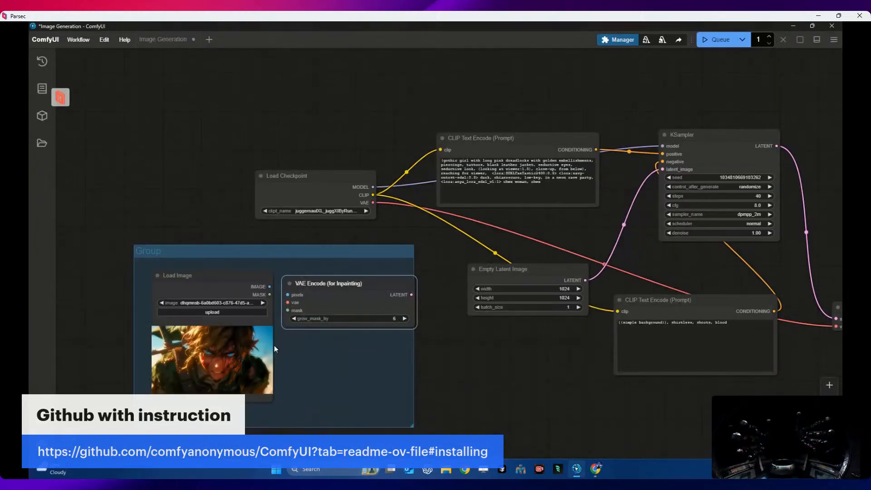
Step: Connect Load Image's IMAGE and MASK outputs to the inpainting encoder's pixels and mask inputs, and its LATENT output to KSampler's latent_image
{"action": "left_click_drag", "start_coordinate": [273, 289], "coordinate": [287, 313]}
{"action": "left_click", "coordinate": [283, 295]}
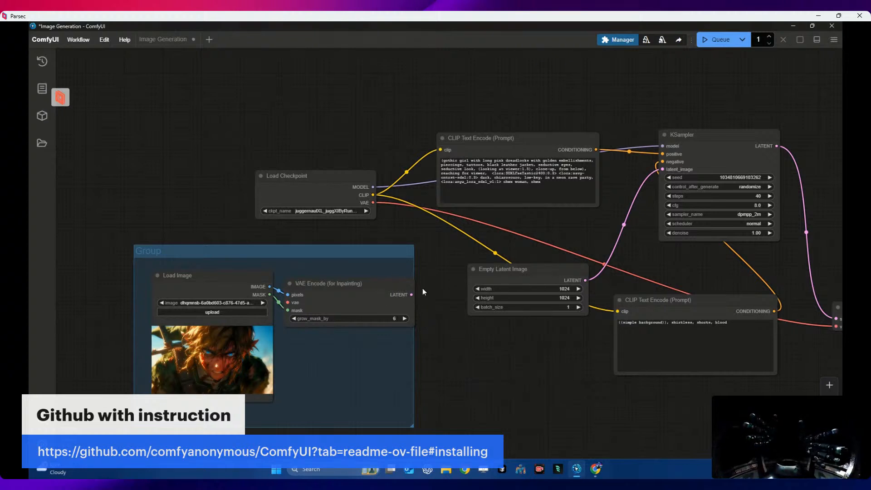
{"action": "left_click_drag", "start_coordinate": [412, 293], "coordinate": [663, 169]}
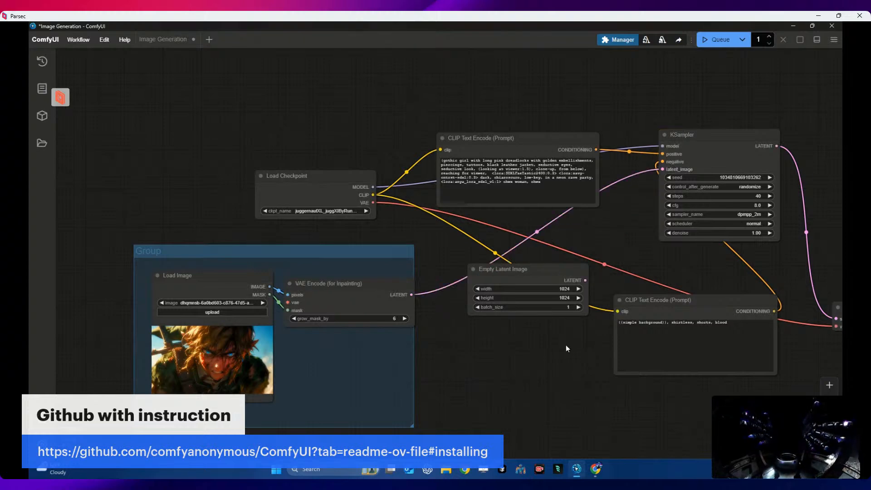
Step: Switch to Chrome and compare the node connections with the workflow on the Inpaint Examples page
{"action": "left_click", "coordinate": [596, 469]}
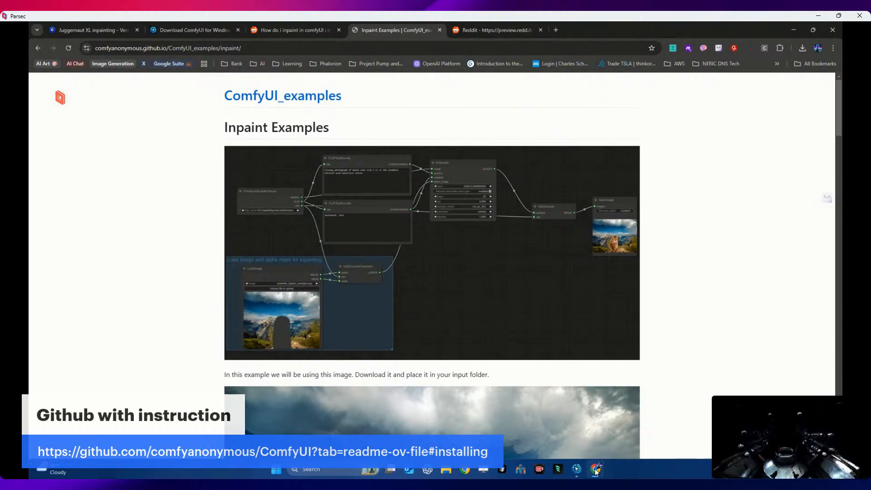
Step: Switch to ComfyUI, choose the juggernautXL_versionXInpai... checkpoint in the Load Checkpoint node, and queue the workflow
{"action": "left_click", "coordinate": [596, 472]}
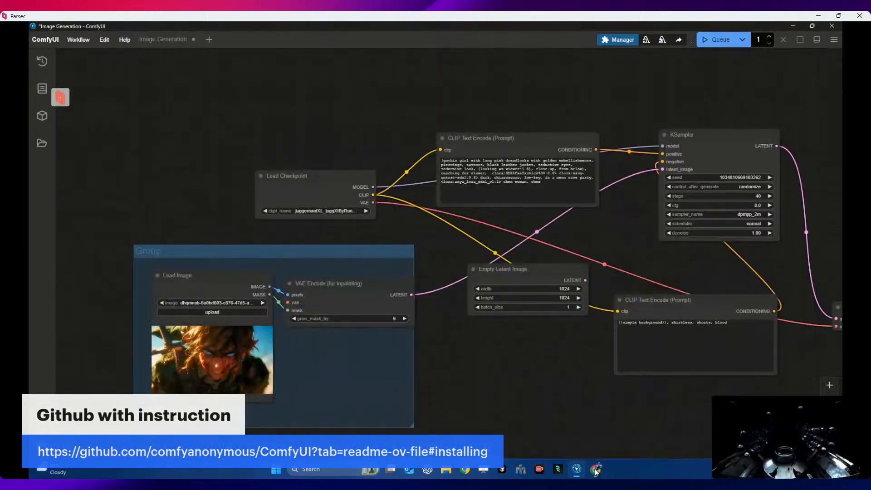
{"action": "left_click", "coordinate": [366, 211]}
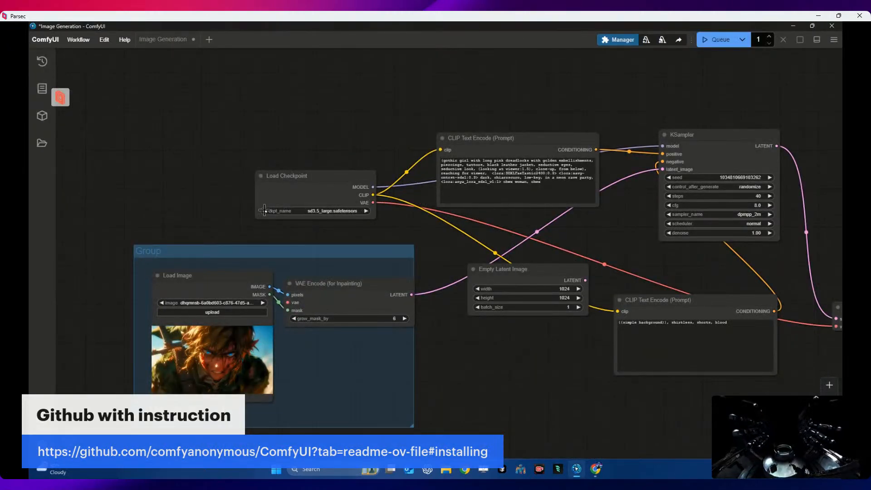
{"action": "left_click", "coordinate": [718, 40]}
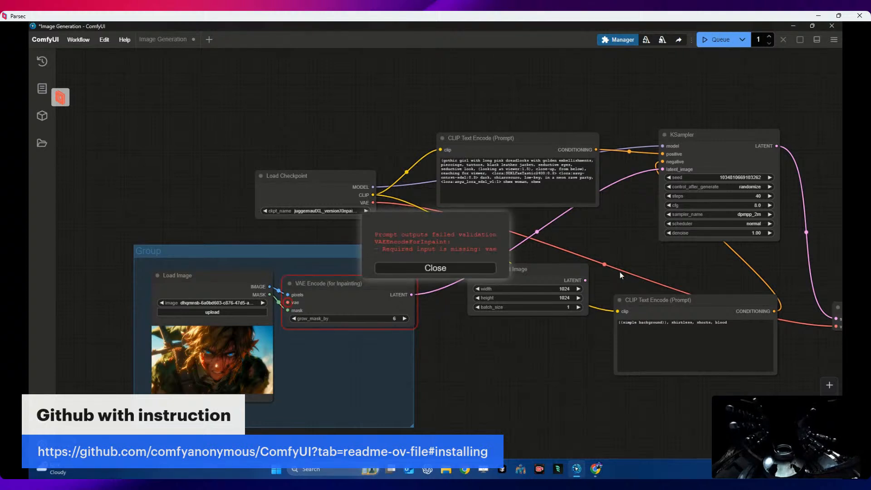
Step: Dismiss the validation error, connect Load Checkpoint's VAE output to the vae input of VAE Encode (for Inpainting), and queue the workflow
{"action": "left_click", "coordinate": [474, 269]}
{"action": "left_click_drag", "start_coordinate": [373, 202], "coordinate": [289, 302]}
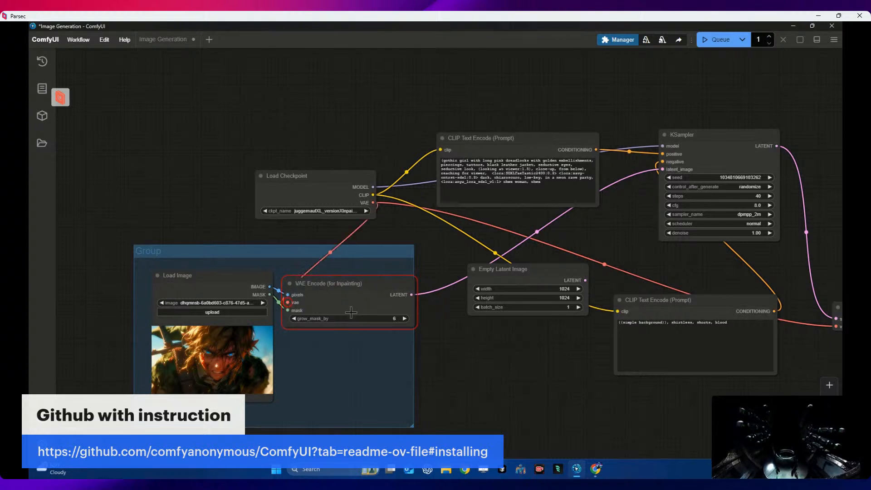
{"action": "left_click", "coordinate": [718, 39]}
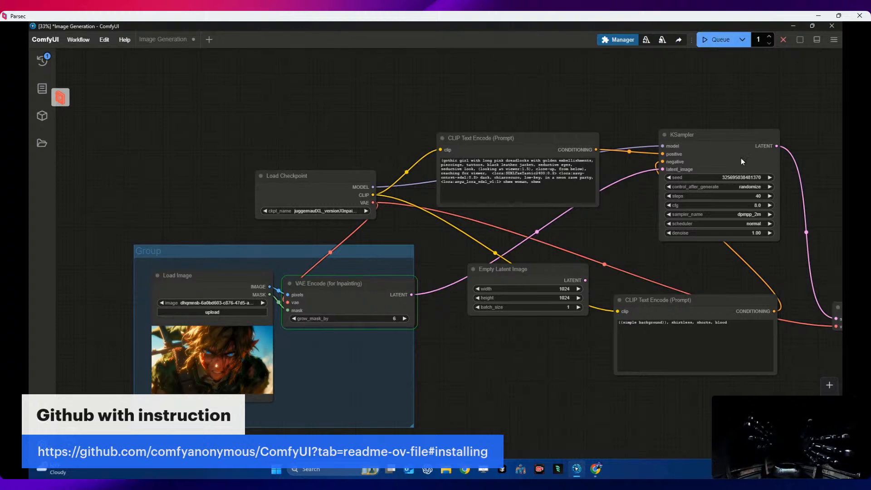
Step: Move the group holding Load Image and VAE Encode (for Inpainting) further down, clear of the Empty Latent Image node
{"action": "scroll", "coordinate": [741, 158], "scroll_direction": "down", "scroll_amount": 2}
{"action": "left_click_drag", "start_coordinate": [717, 374], "coordinate": [521, 312]}
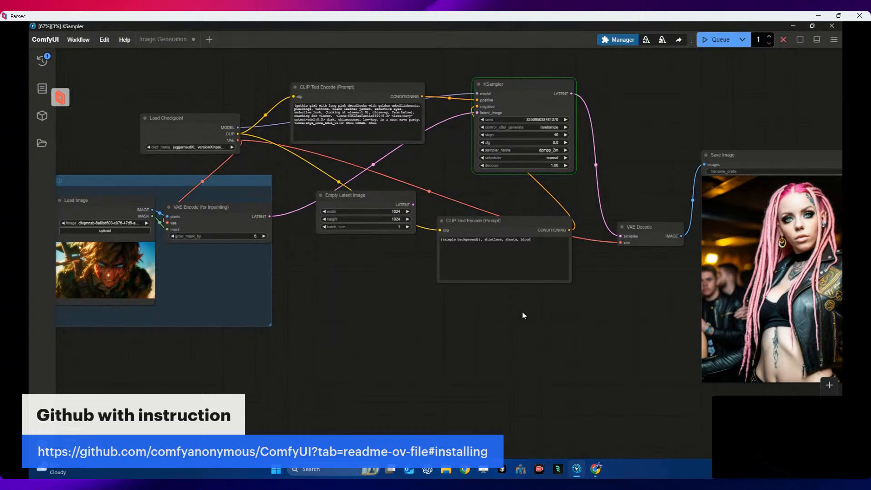
{"action": "left_click_drag", "start_coordinate": [607, 326], "coordinate": [579, 331]}
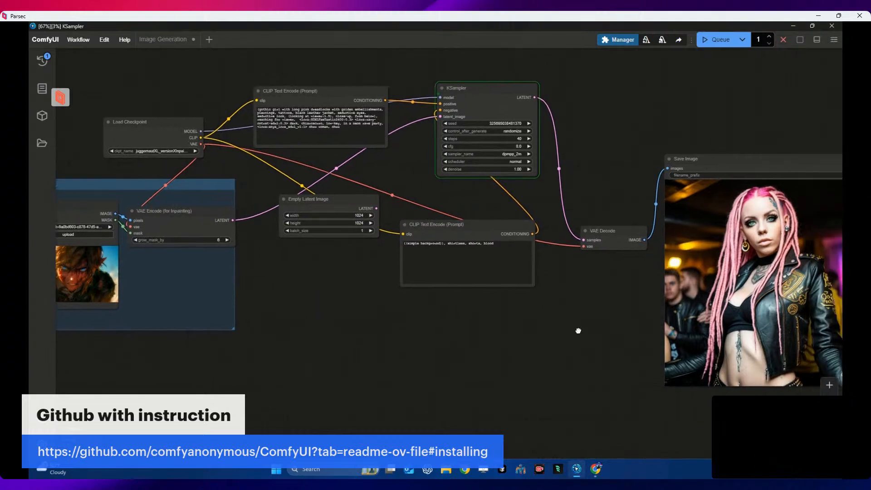
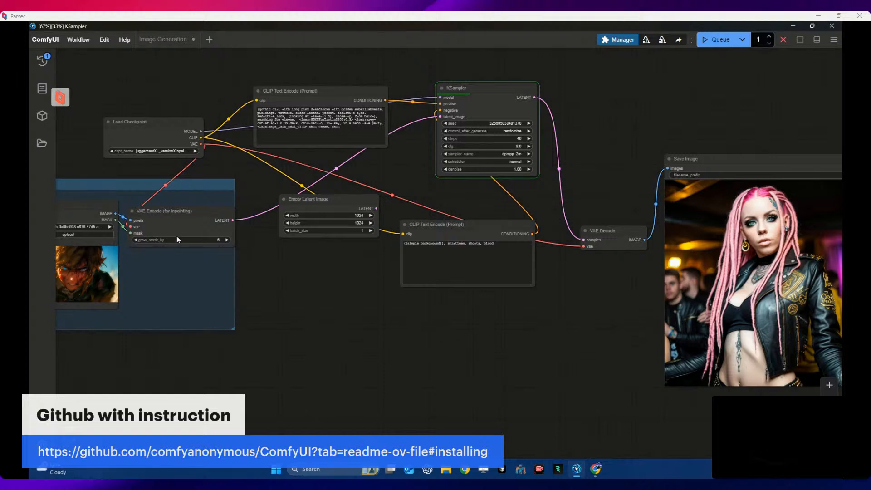
{"action": "left_click_drag", "start_coordinate": [198, 190], "coordinate": [280, 289]}
Step: Add a Reroute node from the utils category and place it just beside the Empty Latent Image node
{"action": "right_click", "coordinate": [257, 243]}
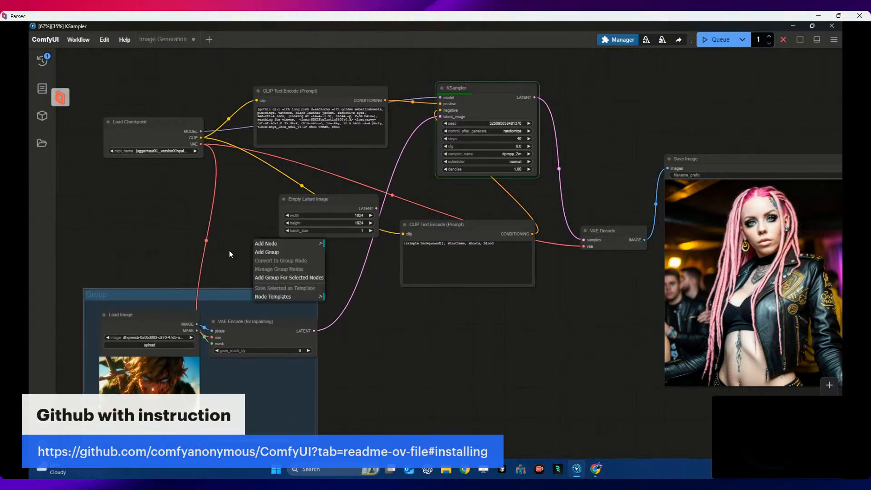
{"action": "left_click", "coordinate": [289, 245]}
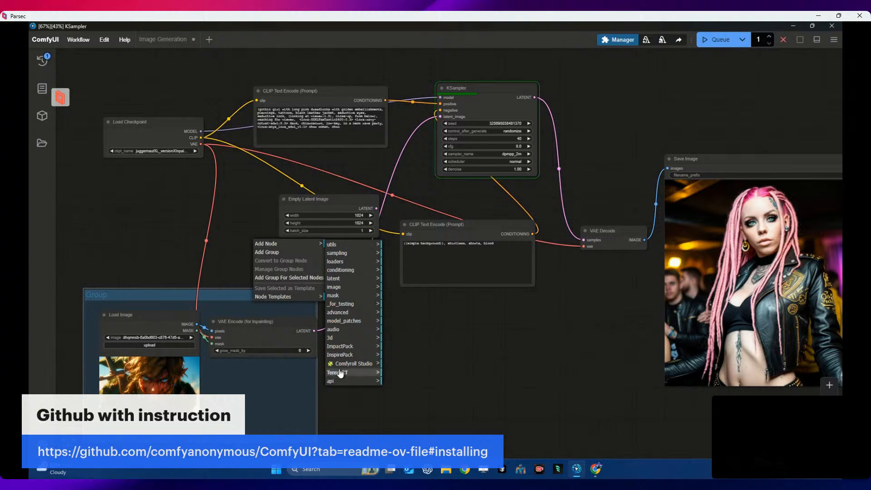
{"action": "left_click", "coordinate": [341, 249]}
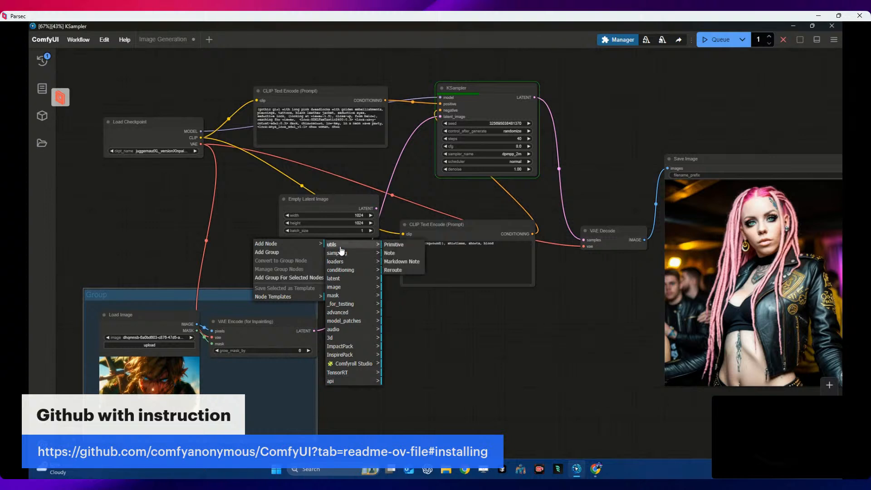
{"action": "left_click", "coordinate": [393, 270]}
{"action": "left_click_drag", "start_coordinate": [269, 247], "coordinate": [228, 225]}
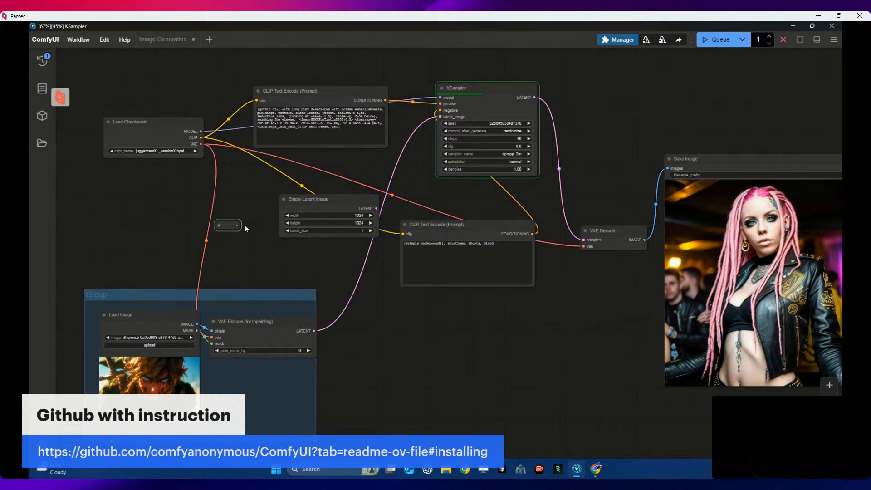
{"action": "left_click_drag", "start_coordinate": [230, 225], "coordinate": [252, 234]}
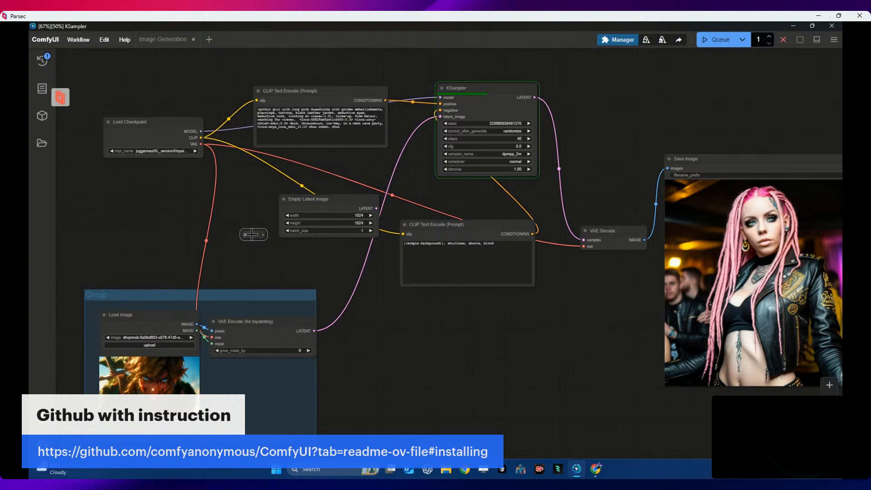
Step: Move the Empty Latent Image and Reroute nodes below the negative prompt node, and connect the LATENT output to the Reroute
{"action": "left_click_drag", "start_coordinate": [331, 200], "coordinate": [319, 283]}
{"action": "left_click_drag", "start_coordinate": [389, 307], "coordinate": [451, 310]}
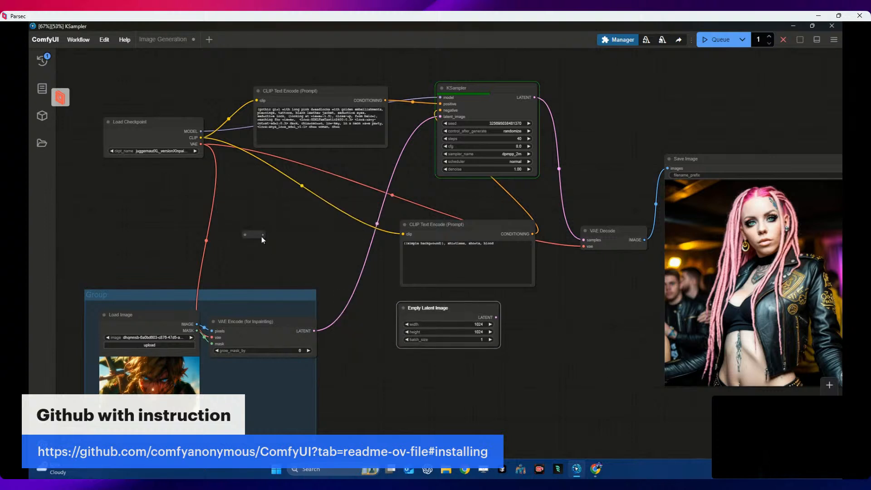
{"action": "left_click_drag", "start_coordinate": [256, 234], "coordinate": [488, 376]}
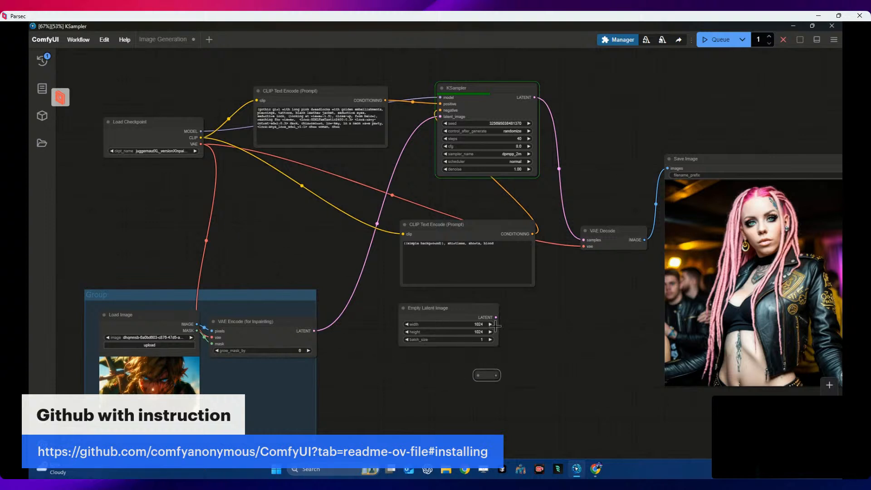
{"action": "left_click_drag", "start_coordinate": [496, 317], "coordinate": [497, 375]}
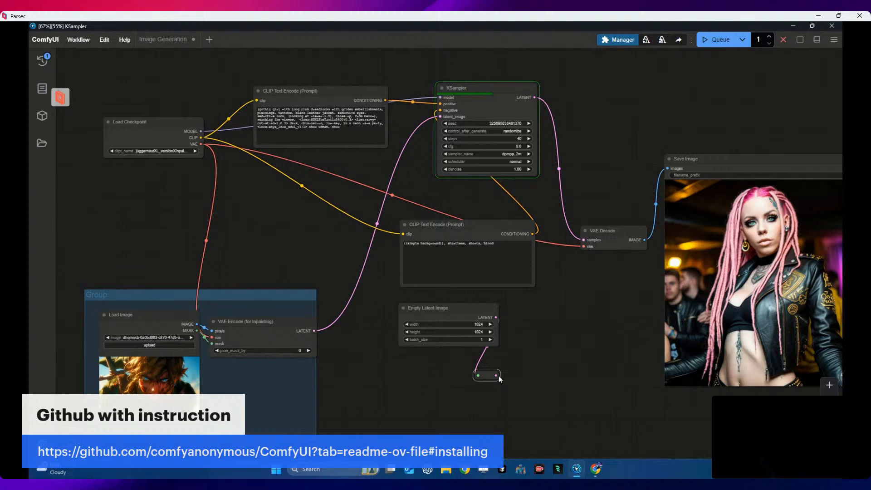
Step: Add a new group and size it to enclose the Empty Latent Image node with the Reroute node placed beside it
{"action": "left_click_drag", "start_coordinate": [440, 310], "coordinate": [447, 339]}
{"action": "right_click", "coordinate": [430, 313]}
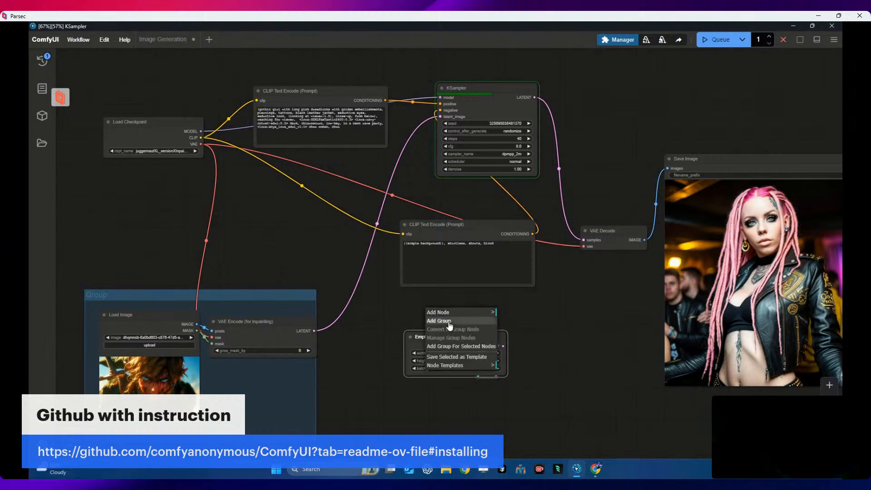
{"action": "left_click", "coordinate": [436, 321]}
{"action": "left_click_drag", "start_coordinate": [474, 328], "coordinate": [398, 304]}
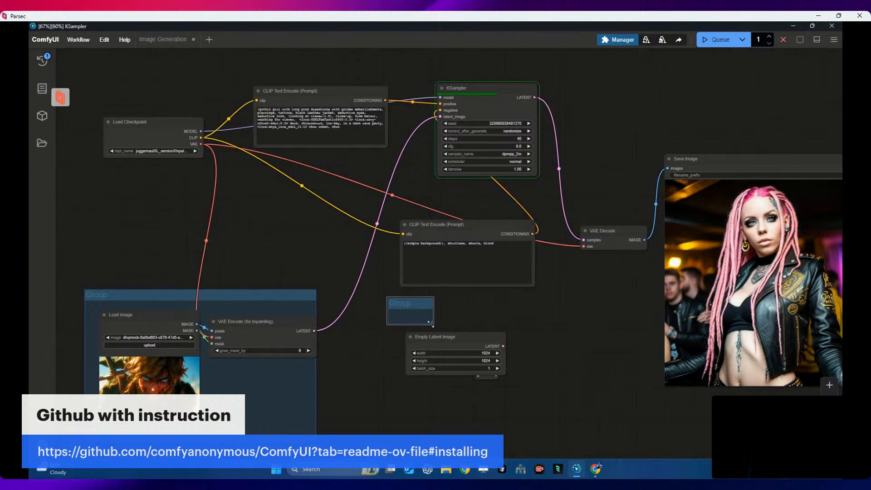
{"action": "left_click_drag", "start_coordinate": [433, 323], "coordinate": [566, 436]}
{"action": "left_click_drag", "start_coordinate": [488, 377], "coordinate": [543, 354]}
Step: Change the title of the group around the Empty Latent Image node to "Not used"
{"action": "left_click", "coordinate": [418, 302]}
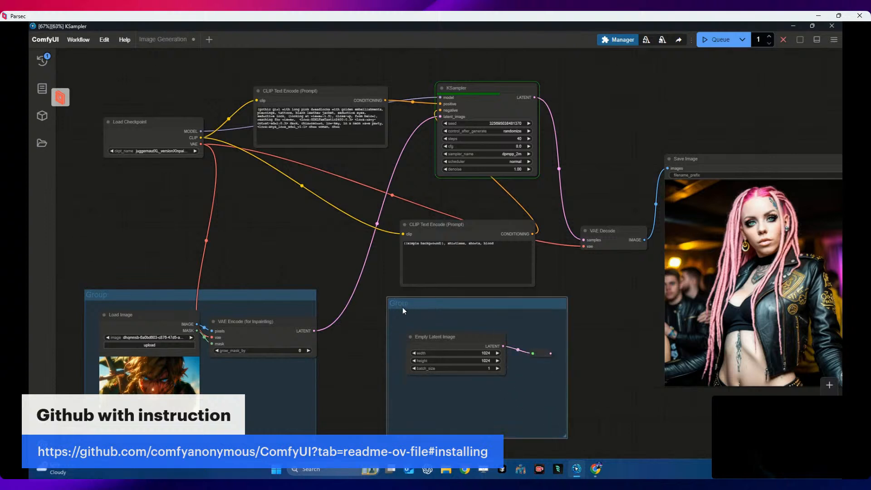
{"action": "right_click", "coordinate": [402, 307]}
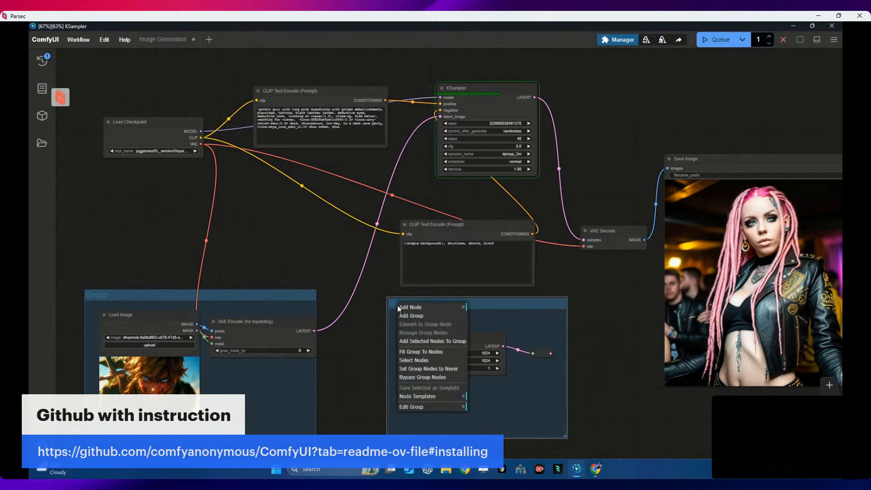
{"action": "left_click", "coordinate": [431, 407]}
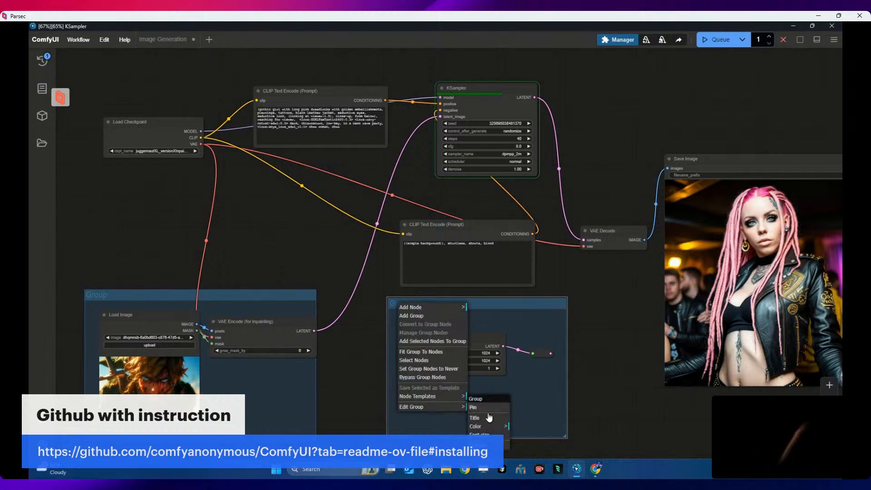
{"action": "left_click", "coordinate": [495, 417]}
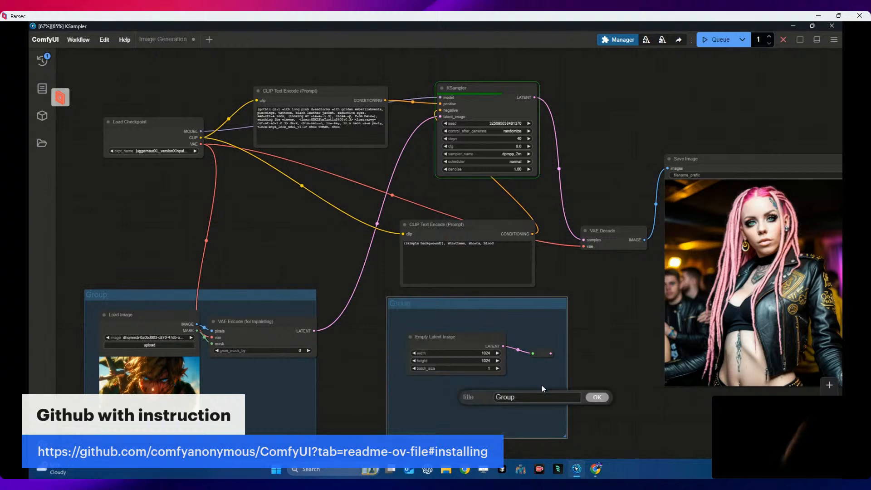
{"action": "key", "text": "ctrl+a"}
{"action": "type", "text": "Not used"}
{"action": "left_click", "coordinate": [597, 397]}
Step: Color the "Not used" group red and shift it slightly away from the negative prompt node
{"action": "right_click", "coordinate": [437, 306]}
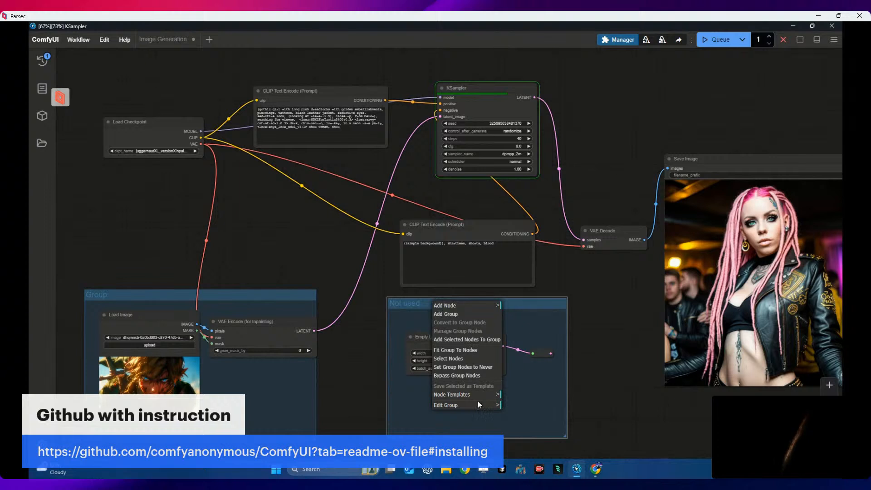
{"action": "left_click", "coordinate": [494, 404]}
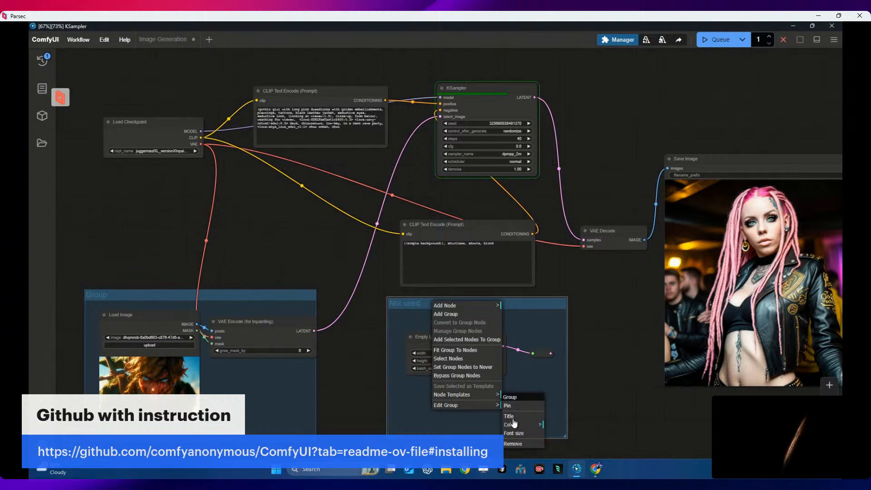
{"action": "left_click", "coordinate": [513, 425]}
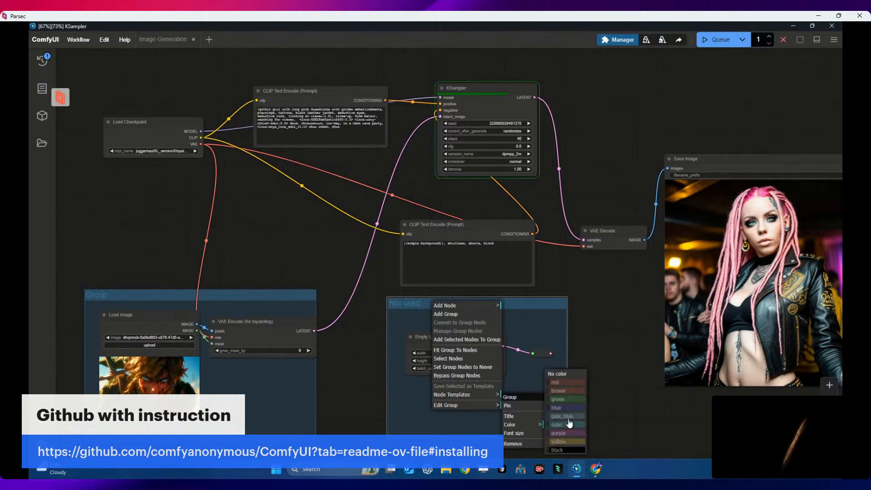
{"action": "left_click", "coordinate": [573, 383]}
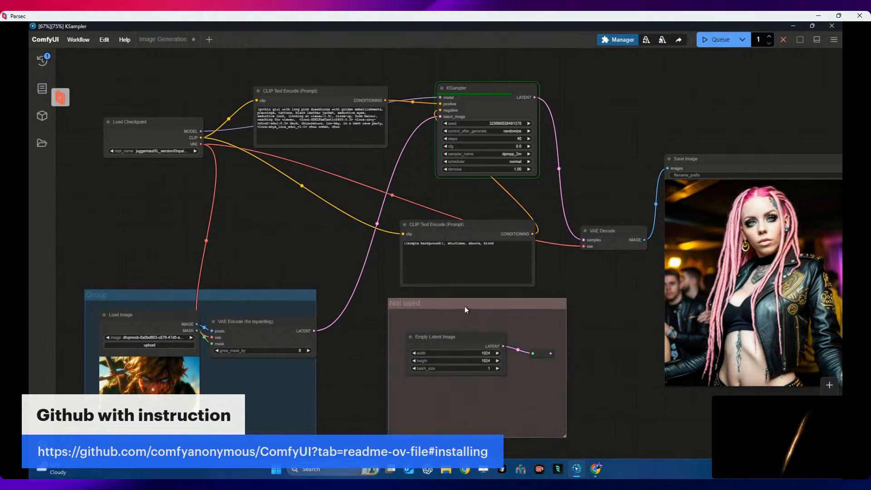
{"action": "left_click_drag", "start_coordinate": [465, 307], "coordinate": [440, 324]}
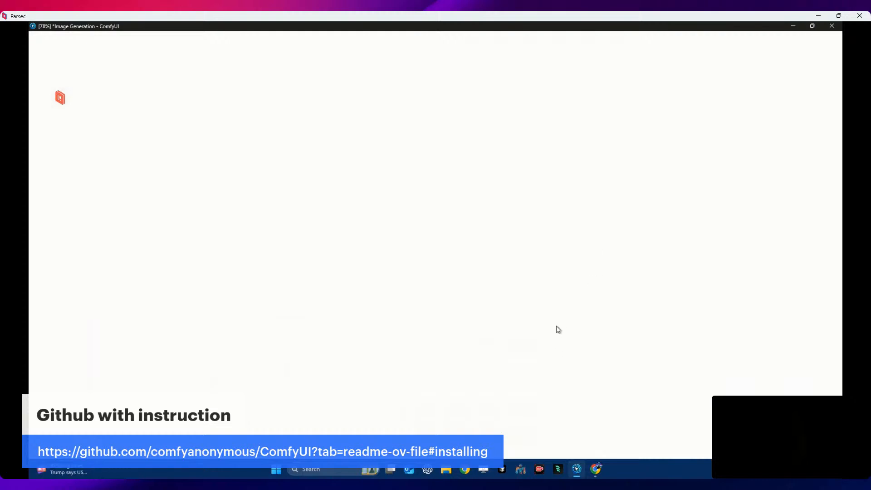
Step: Try to bring back the blank ComfyUI window's content by minimizing, restoring and moving the window
{"action": "left_click", "coordinate": [578, 470]}
{"action": "left_click", "coordinate": [578, 470]}
{"action": "double_click", "coordinate": [45, 27]}
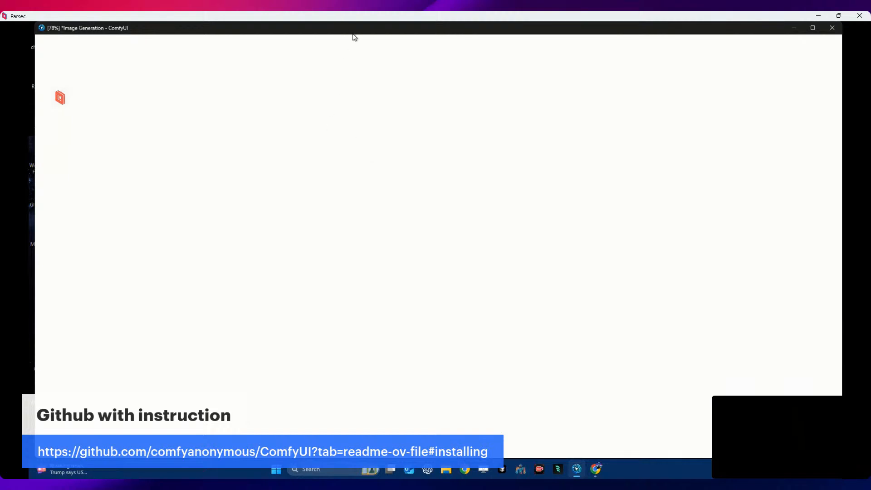
{"action": "mouse_move", "coordinate": [355, 37]}
{"action": "left_mouse_down"}
{"action": "mouse_move", "coordinate": [313, 43]}
{"action": "mouse_move", "coordinate": [346, 47]}
{"action": "mouse_move", "coordinate": [361, 36]}
{"action": "left_mouse_up"}
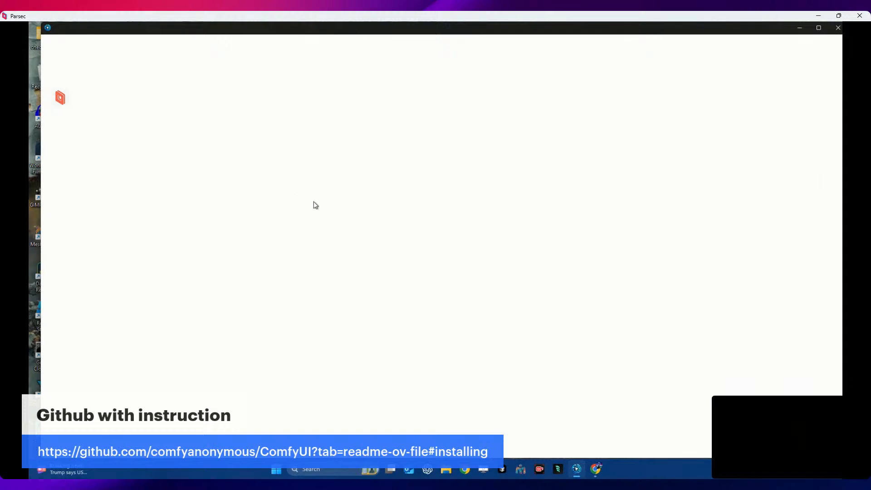
{"action": "mouse_move", "coordinate": [156, 33]}
{"action": "left_mouse_down"}
{"action": "mouse_move", "coordinate": [145, 56]}
{"action": "mouse_move", "coordinate": [163, 44]}
{"action": "left_mouse_up"}
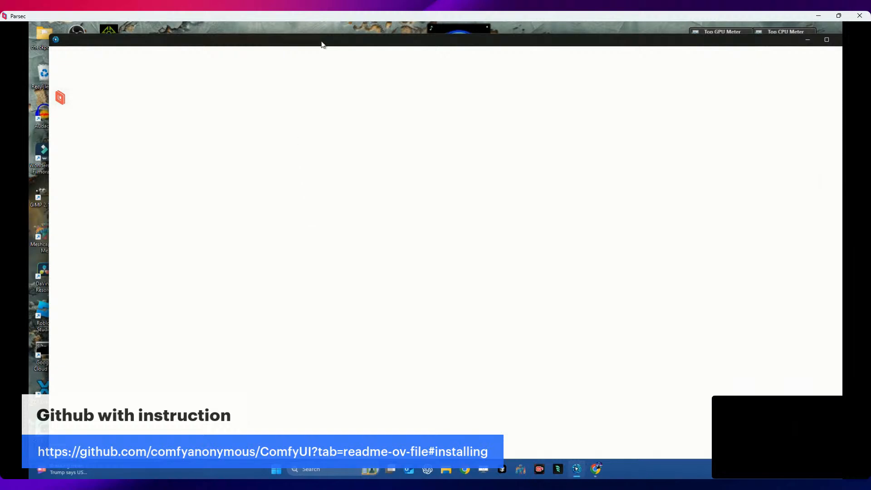
{"action": "left_click_drag", "start_coordinate": [322, 44], "coordinate": [310, 30]}
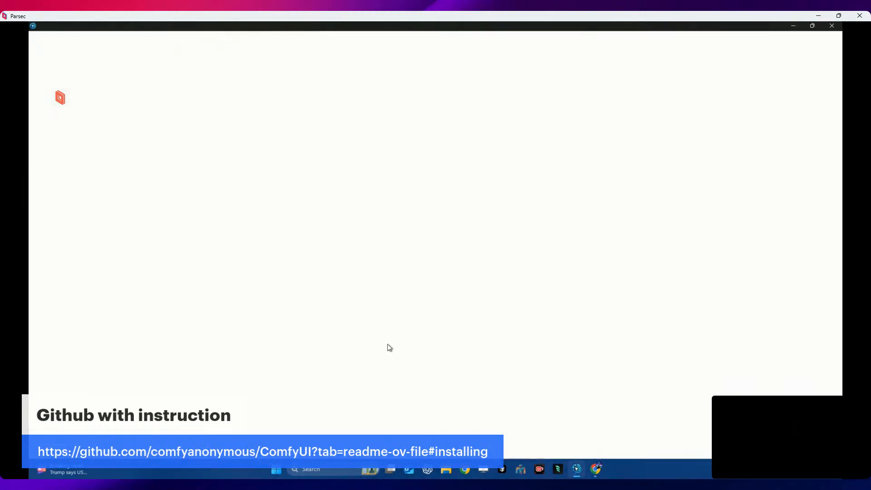
{"action": "left_click", "coordinate": [576, 468]}
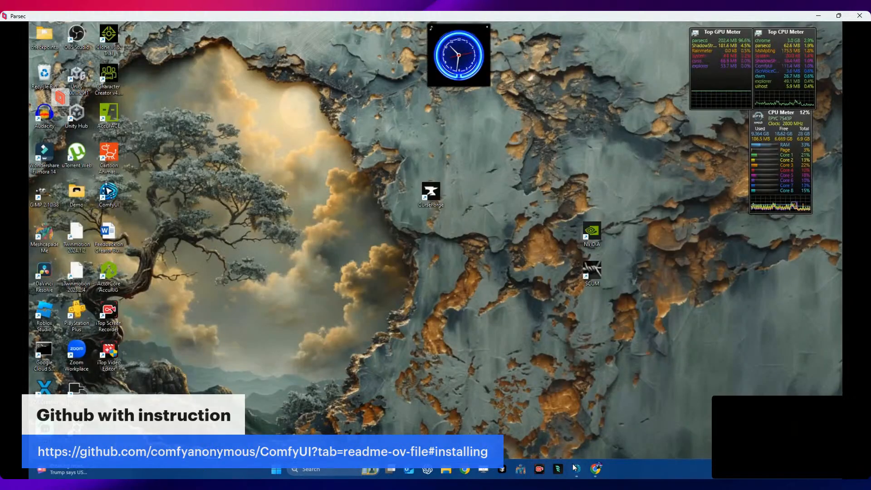
{"action": "left_click", "coordinate": [576, 469]}
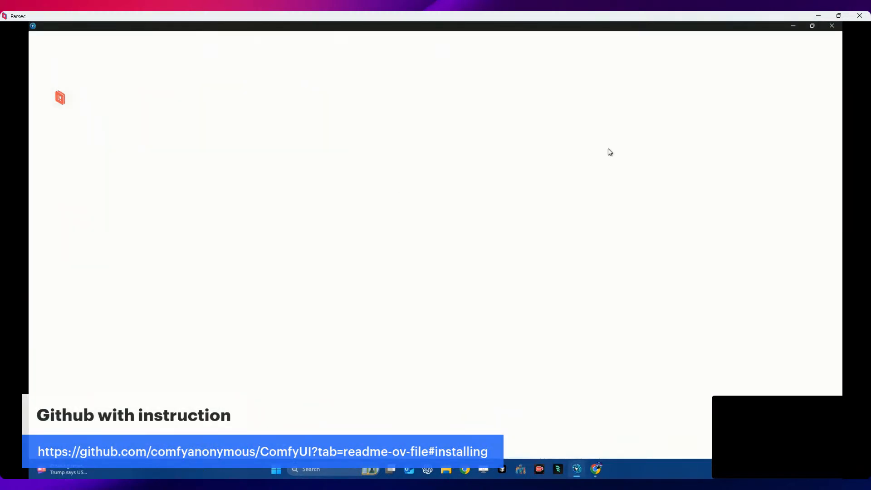
Step: Close the blank ComfyUI window and relaunch ComfyUI from the desktop
{"action": "left_click", "coordinate": [832, 28]}
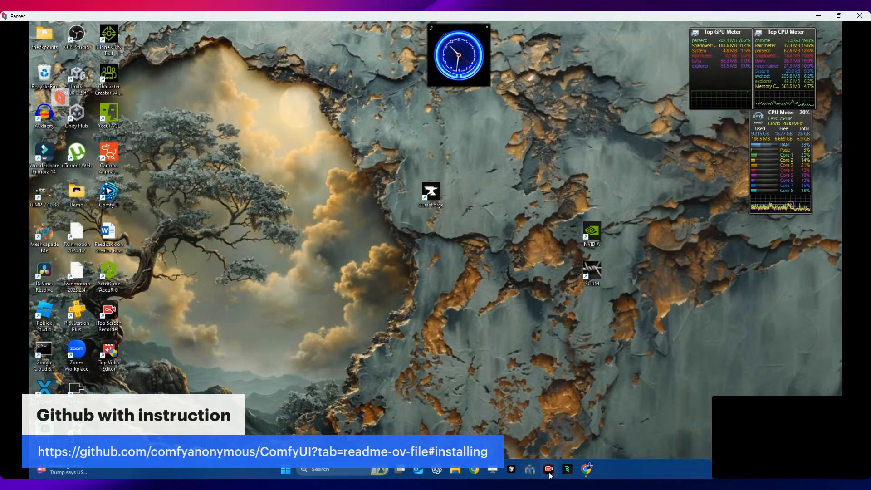
{"action": "double_click", "coordinate": [109, 193]}
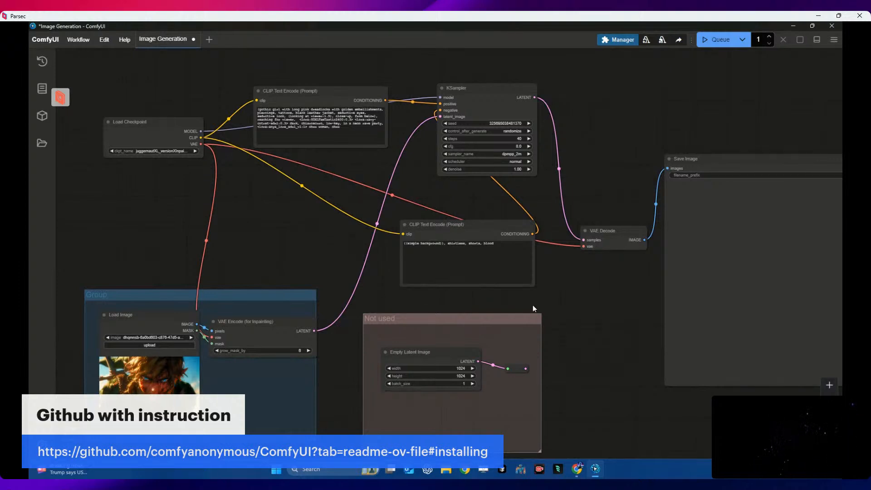
Step: Queue the Image Generation inpainting workflow for a run
{"action": "left_click_drag", "start_coordinate": [521, 293], "coordinate": [497, 283]}
{"action": "left_click_drag", "start_coordinate": [486, 274], "coordinate": [512, 274]}
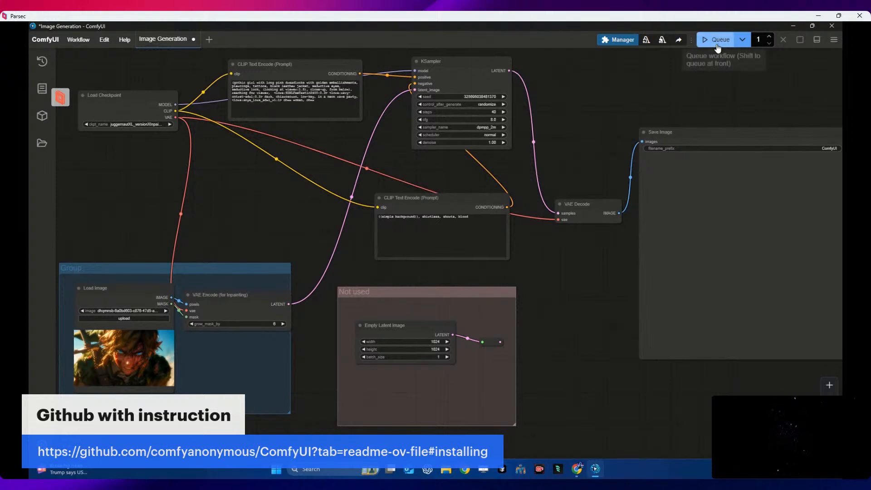
{"action": "left_click", "coordinate": [721, 41]}
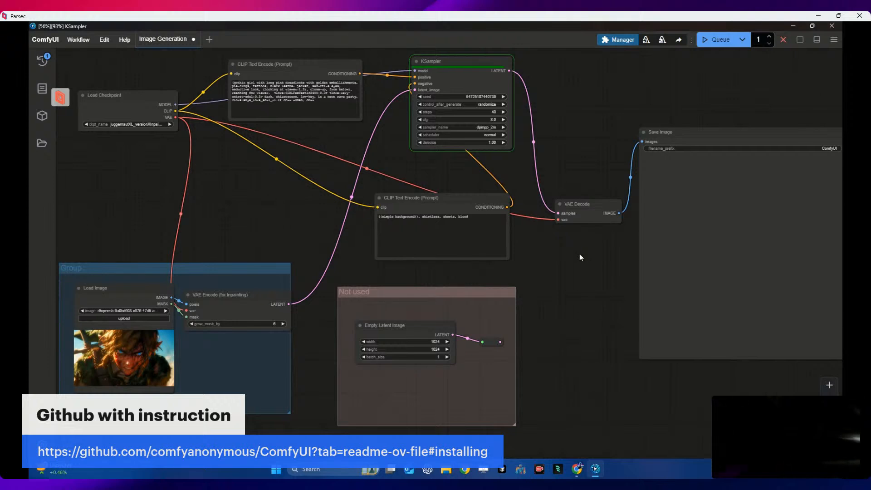
Step: Switch to Chrome to view the Juggernaut XL inpainting model page on Civitai, and return to ComfyUI
{"action": "left_click", "coordinate": [580, 471]}
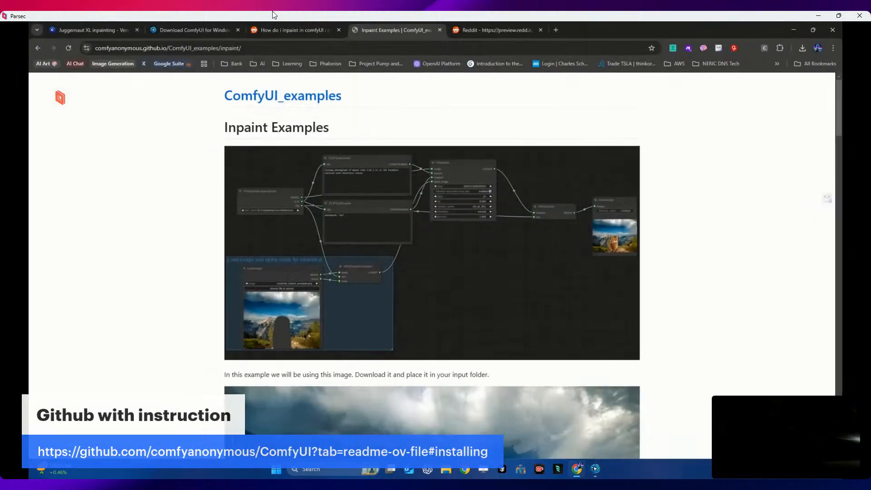
{"action": "left_click", "coordinate": [132, 31]}
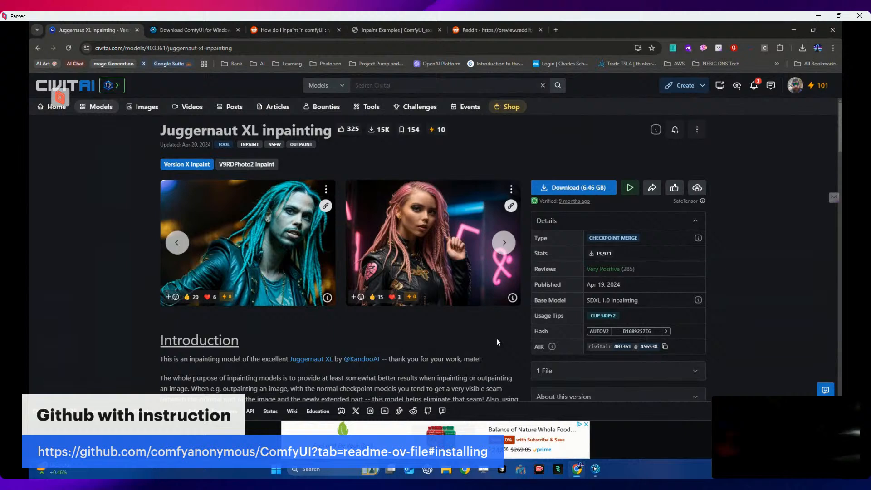
{"action": "left_click", "coordinate": [594, 468]}
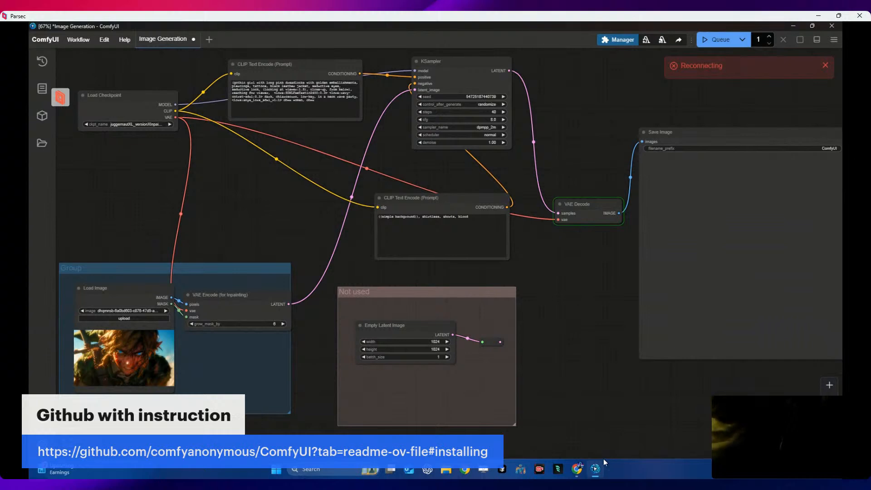
Step: Move the Save Image and VAE Decode nodes up and closer to the KSampler node
{"action": "mouse_move", "coordinate": [575, 474]}
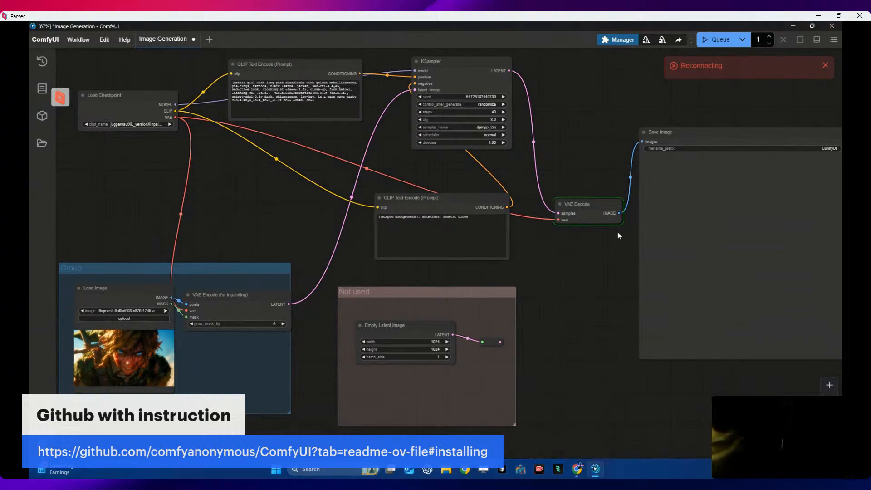
{"action": "left_click_drag", "start_coordinate": [703, 132], "coordinate": [687, 101]}
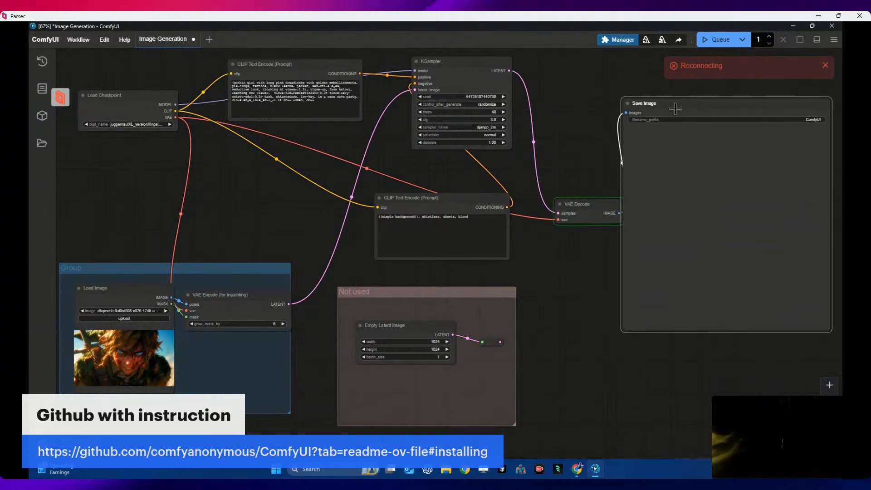
{"action": "left_click_drag", "start_coordinate": [598, 203], "coordinate": [573, 174]}
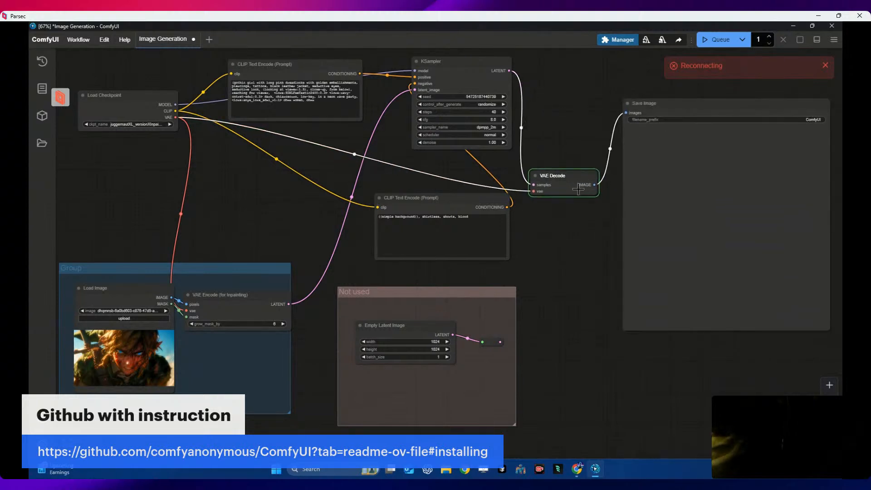
Step: Switch to Chrome and review the Reddit workflow image, Inpaint Examples, ComfyUI download and Juggernaut XL inpainting pages
{"action": "left_click", "coordinate": [578, 465]}
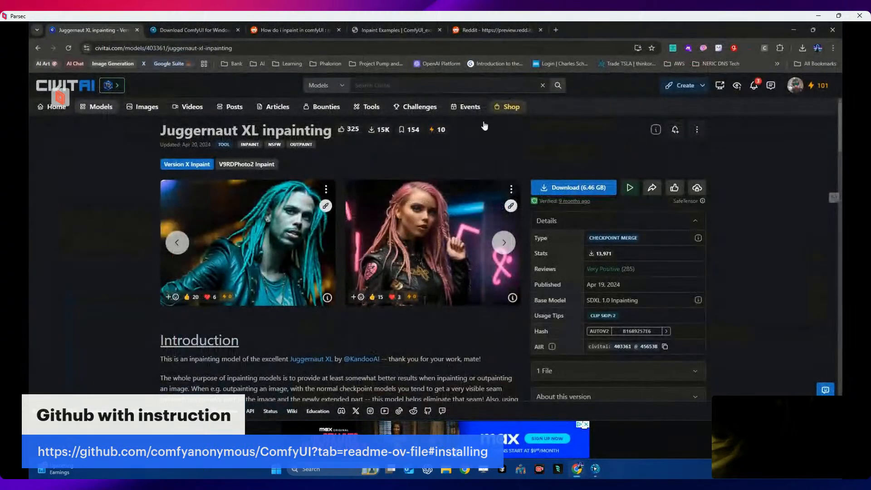
{"action": "left_click", "coordinate": [477, 31]}
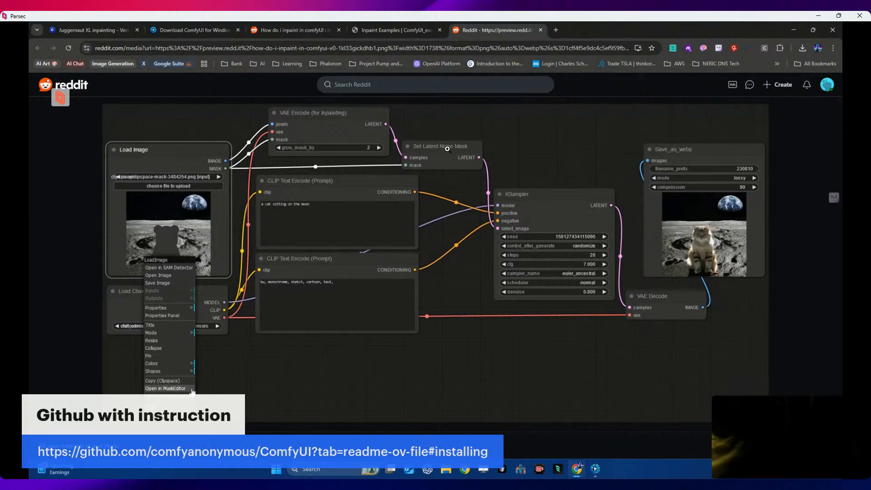
{"action": "left_click", "coordinate": [372, 31]}
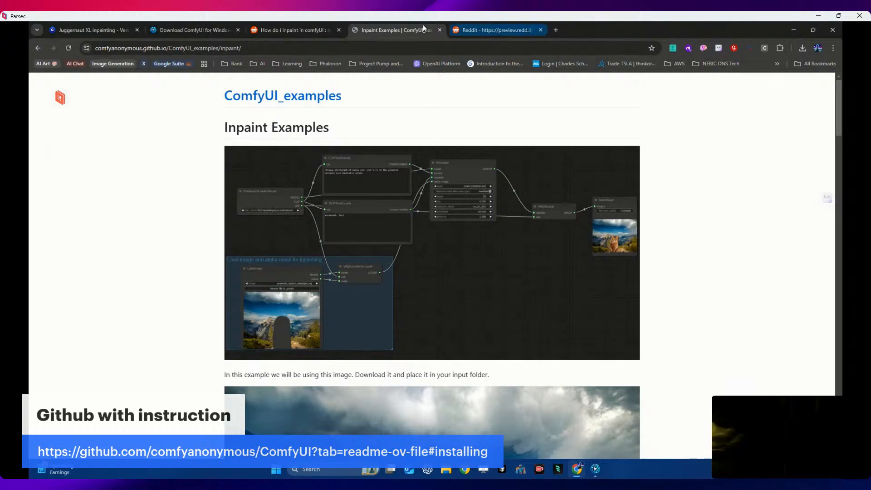
{"action": "left_click", "coordinate": [163, 29]}
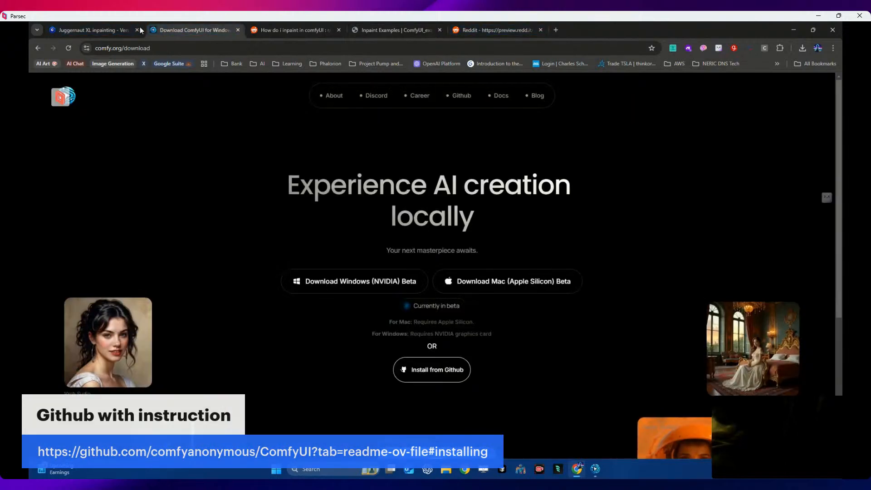
{"action": "left_click", "coordinate": [111, 30]}
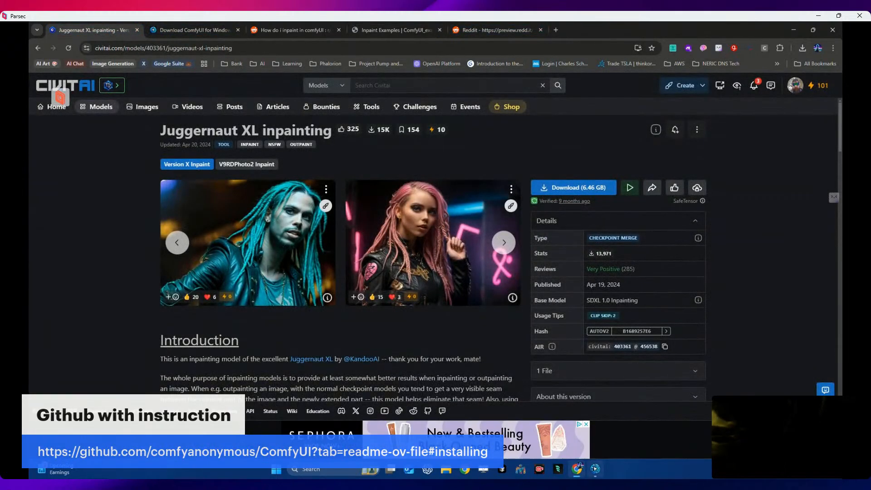
{"action": "mouse_move", "coordinate": [595, 469]}
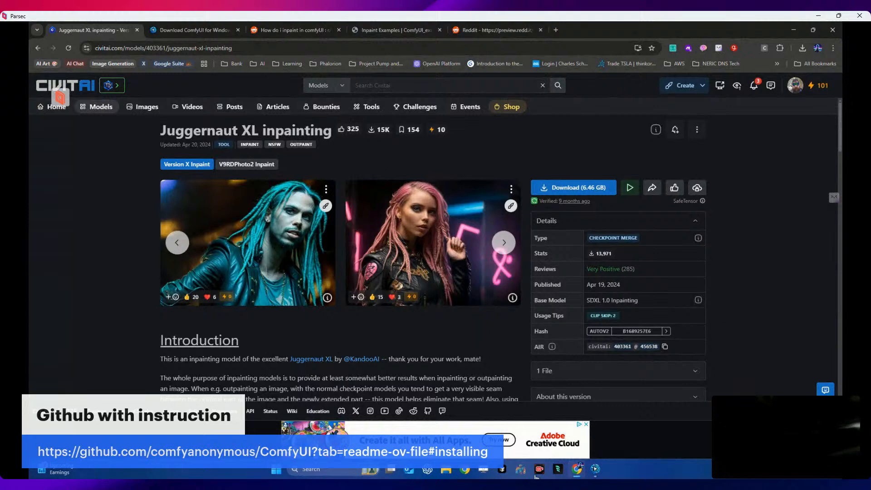
Step: Return to ComfyUI, try to queue the workflow again and dismiss the error dialog
{"action": "left_click", "coordinate": [596, 470]}
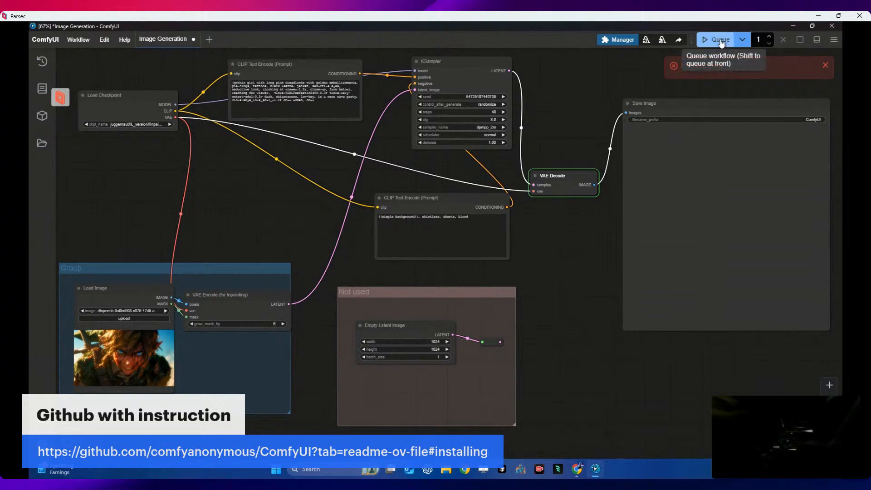
{"action": "left_click", "coordinate": [722, 43]}
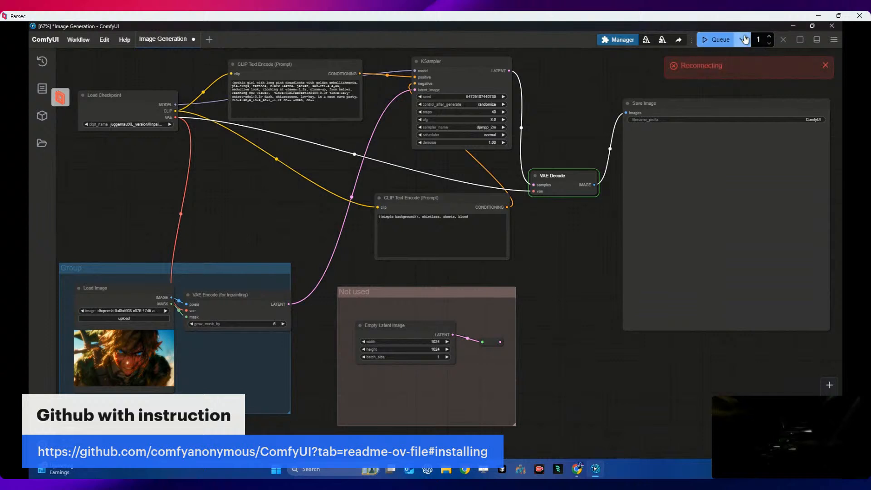
{"action": "left_click", "coordinate": [742, 40]}
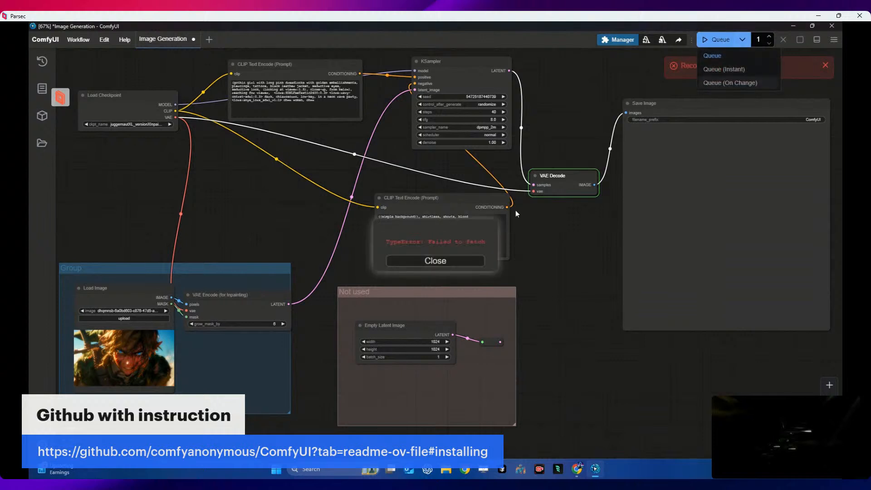
{"action": "left_click", "coordinate": [474, 263]}
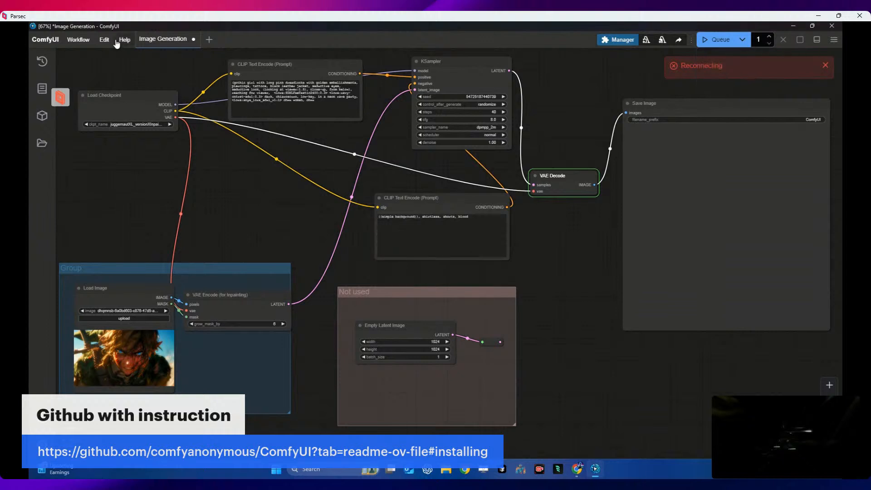
Step: Try to refresh the node definitions and the Impact wildcards
{"action": "left_click", "coordinate": [104, 40]}
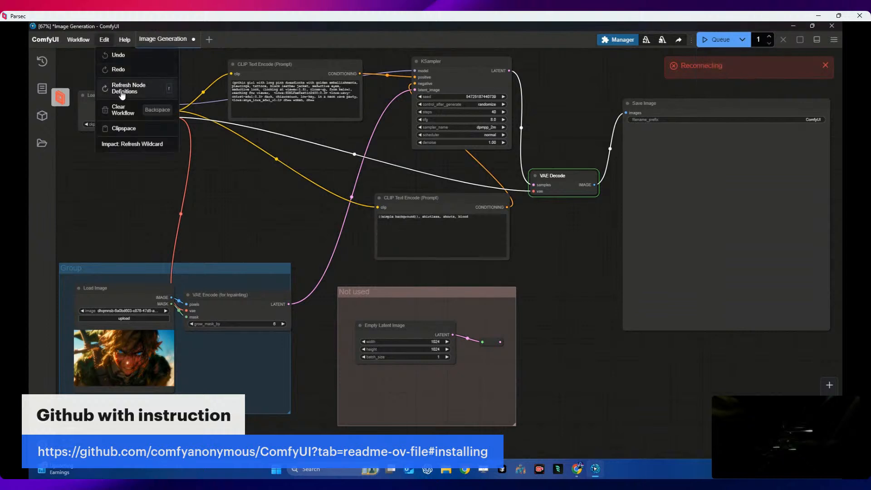
{"action": "left_click", "coordinate": [121, 89]}
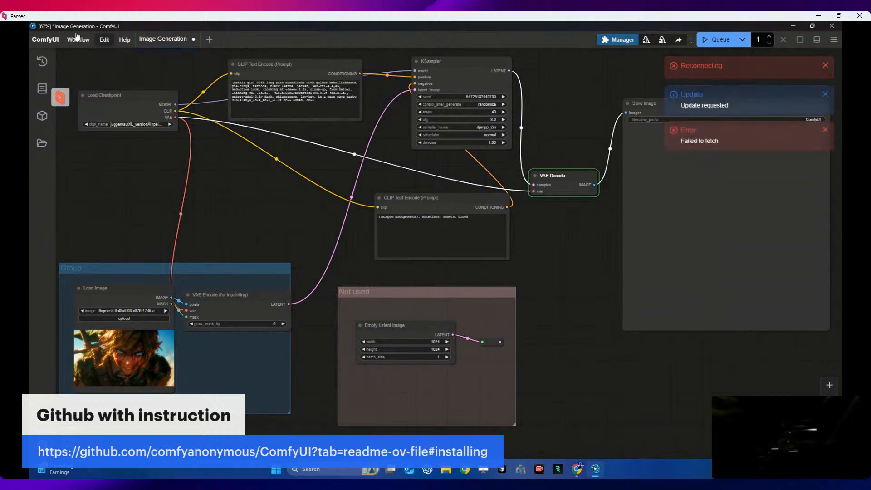
{"action": "left_click", "coordinate": [103, 39]}
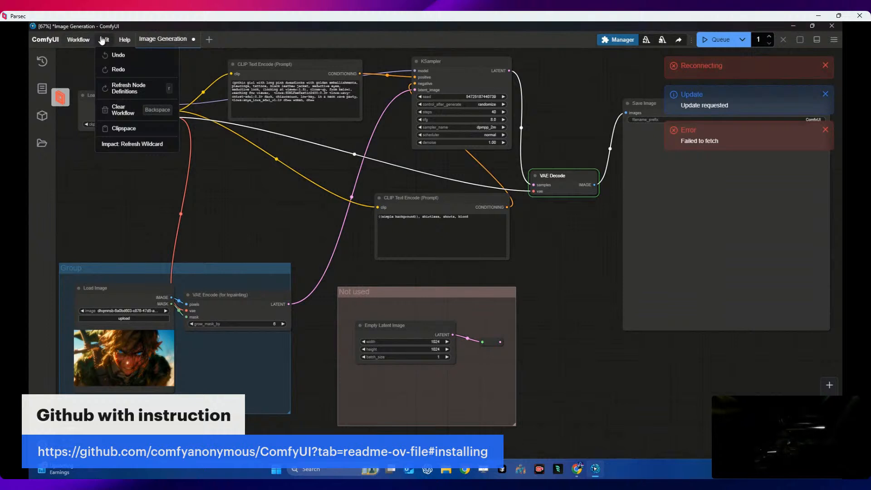
{"action": "left_click", "coordinate": [121, 150]}
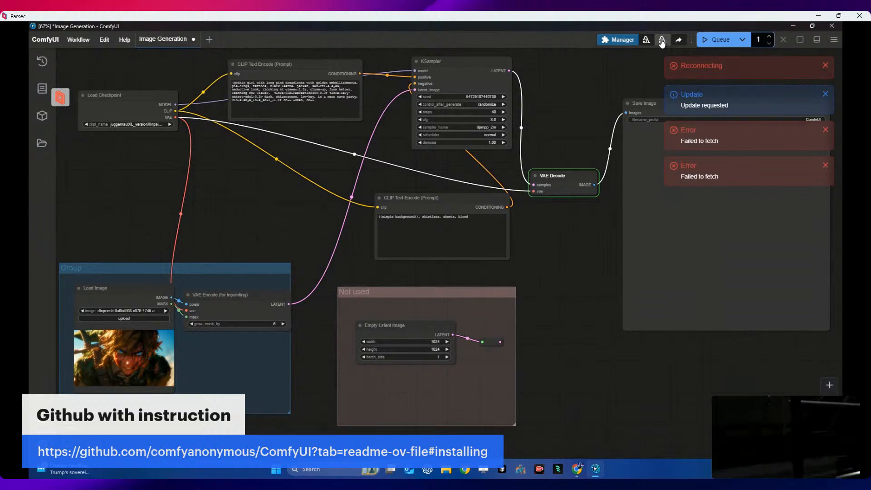
{"action": "left_click", "coordinate": [663, 41]}
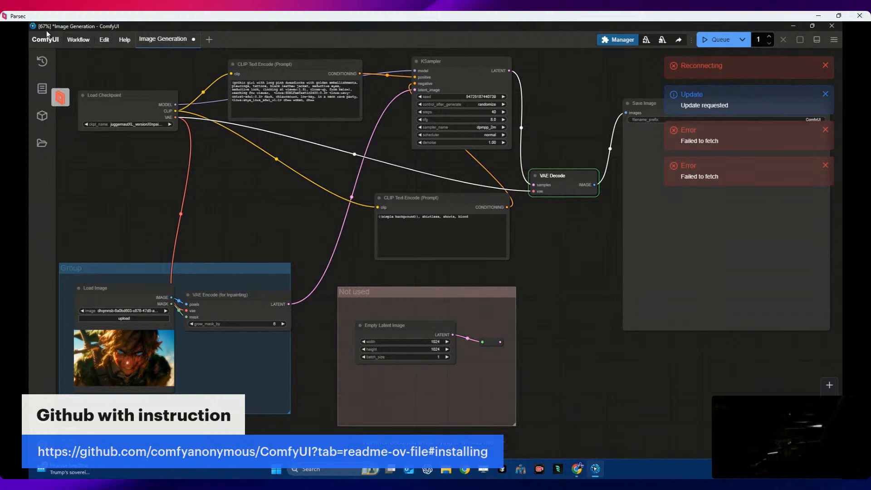
Step: Restart ComfyUI through the ComfyUI Manager and move the VAE Decode node slightly up
{"action": "left_click", "coordinate": [108, 42]}
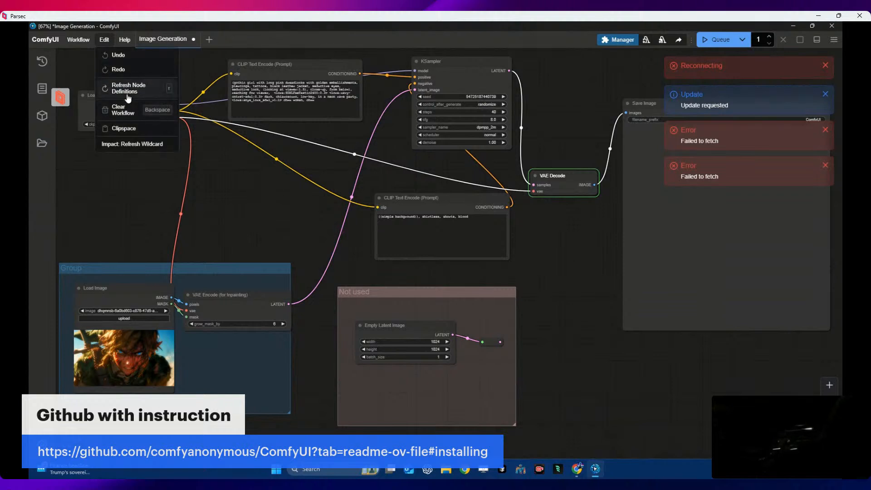
{"action": "left_click", "coordinate": [78, 40]}
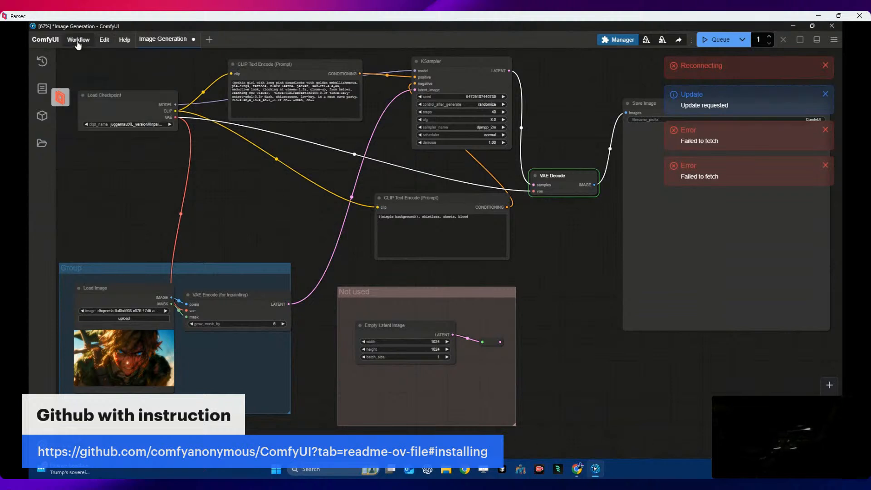
{"action": "left_click", "coordinate": [125, 42]}
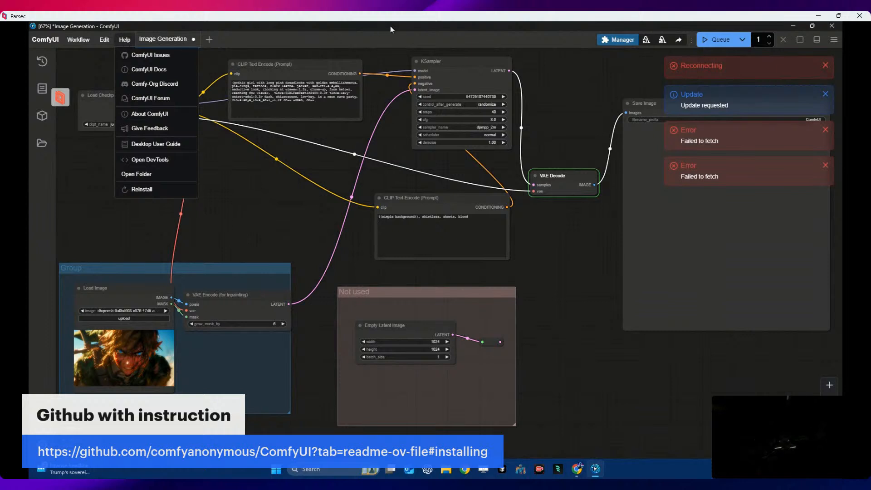
{"action": "left_click", "coordinate": [617, 40]}
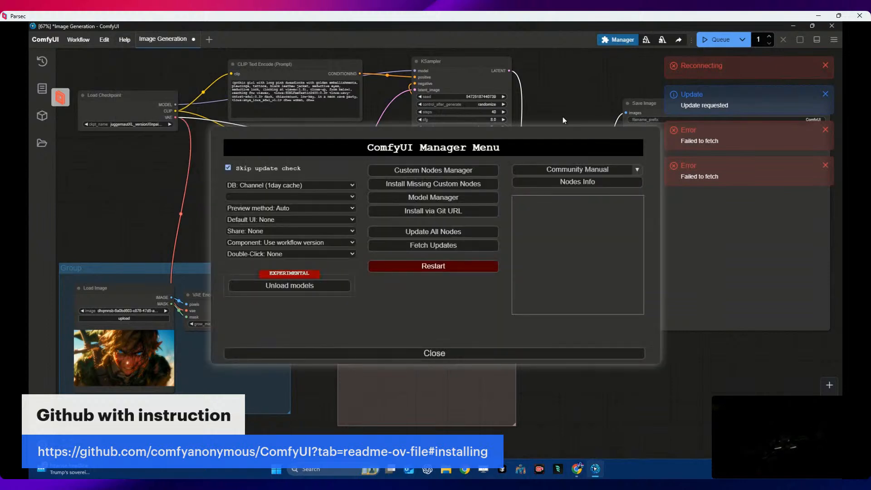
{"action": "left_click", "coordinate": [439, 266]}
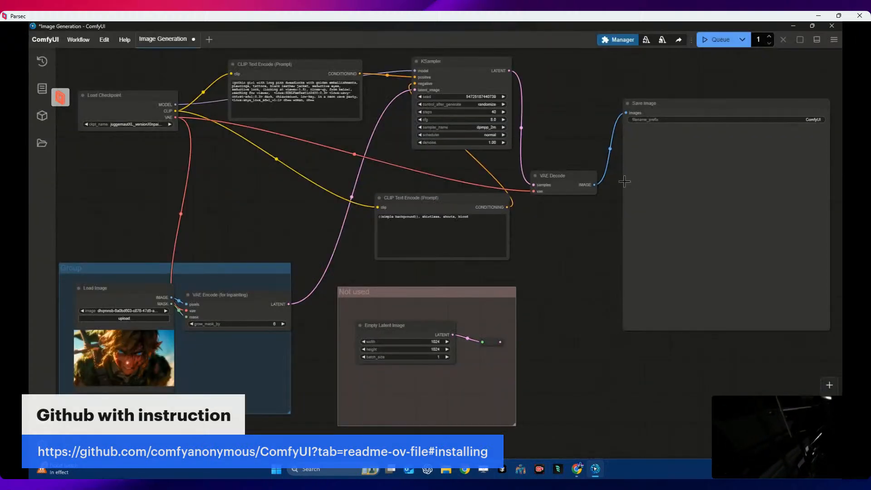
{"action": "left_click_drag", "start_coordinate": [562, 175], "coordinate": [574, 159]}
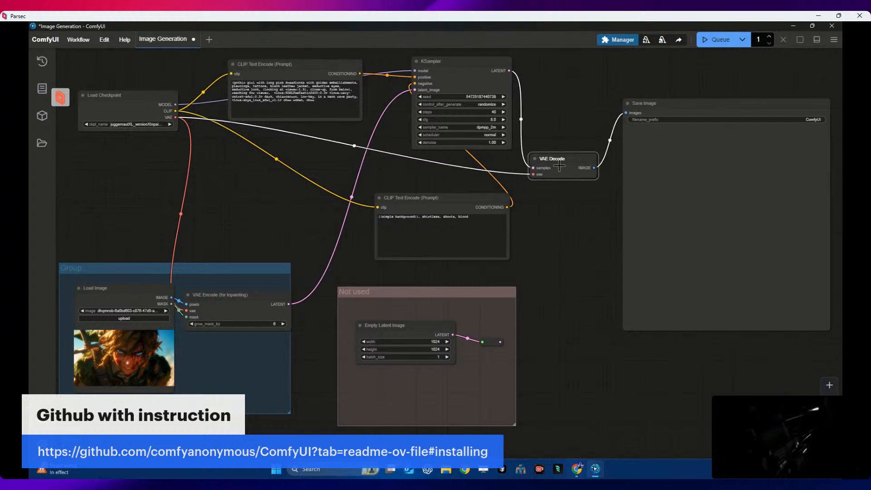
Step: Switch to Chrome and examine the Reddit inpainting workflow and comments, and the sample images on the Inpaint Examples page
{"action": "left_click", "coordinate": [577, 470]}
{"action": "left_click", "coordinate": [483, 30]}
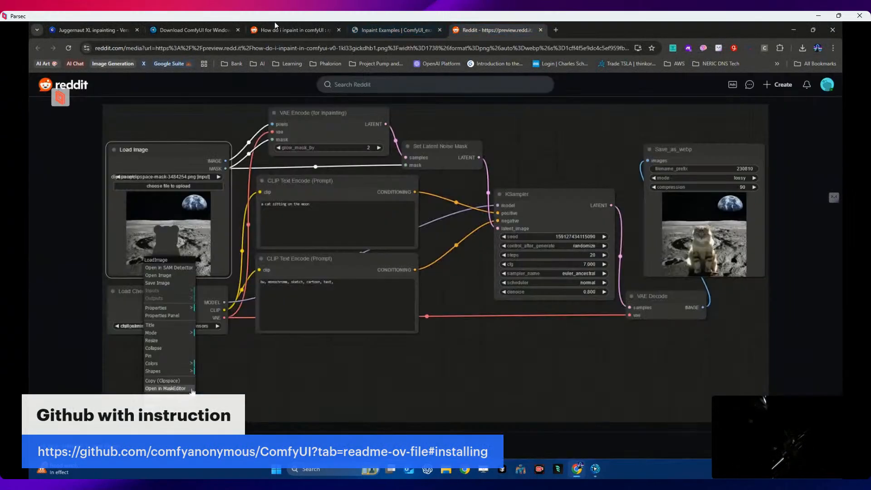
{"action": "left_click", "coordinate": [203, 28]}
{"action": "left_click", "coordinate": [275, 30]}
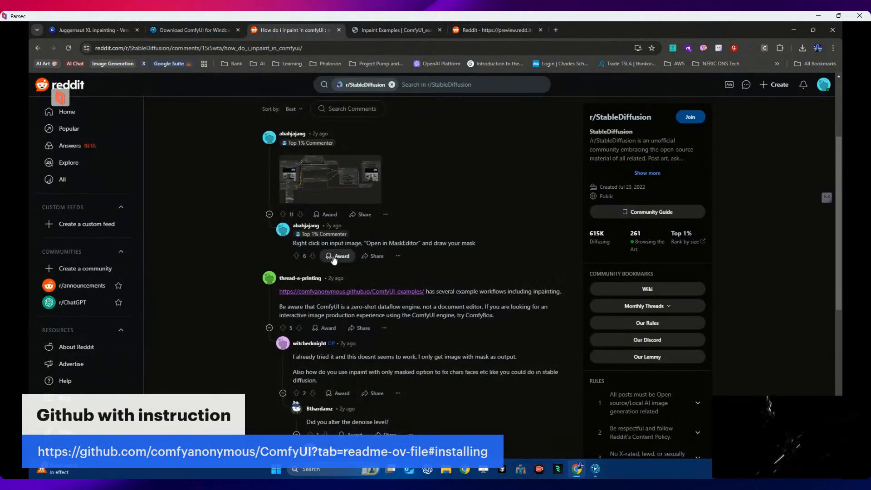
{"action": "left_click", "coordinate": [385, 30]}
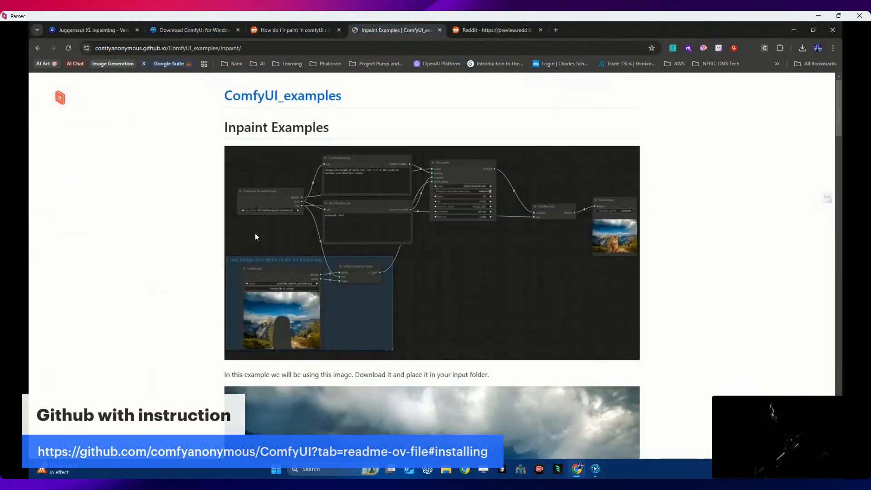
{"action": "scroll", "coordinate": [256, 240], "scroll_direction": "down", "scroll_amount": 2}
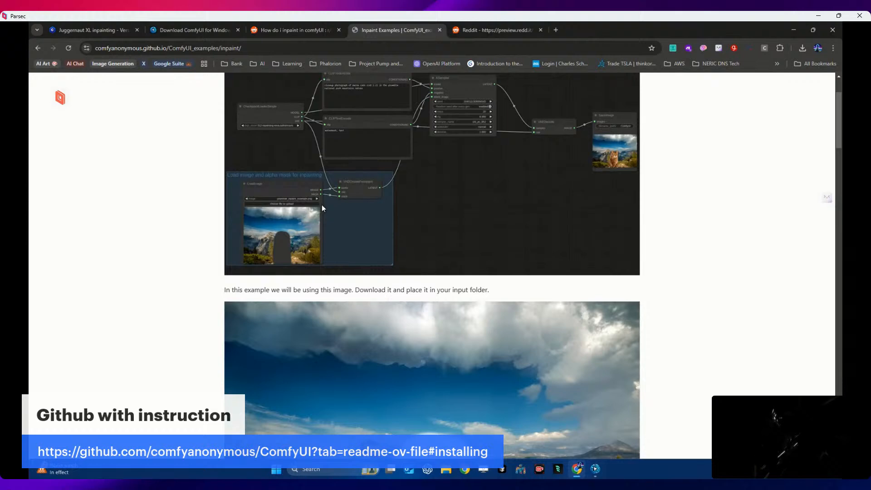
{"action": "scroll", "coordinate": [325, 211], "scroll_direction": "down", "scroll_amount": 6}
{"action": "scroll", "coordinate": [327, 213], "scroll_direction": "down", "scroll_amount": 7}
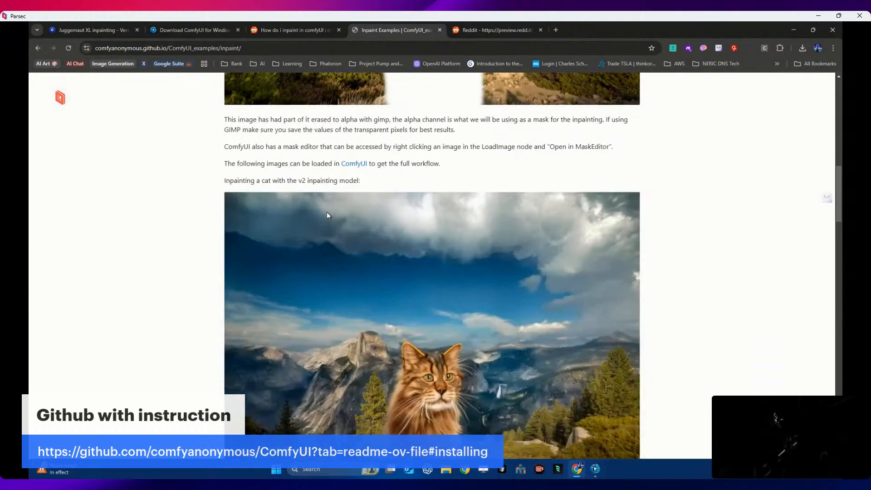
{"action": "scroll", "coordinate": [328, 215], "scroll_direction": "down", "scroll_amount": 10}
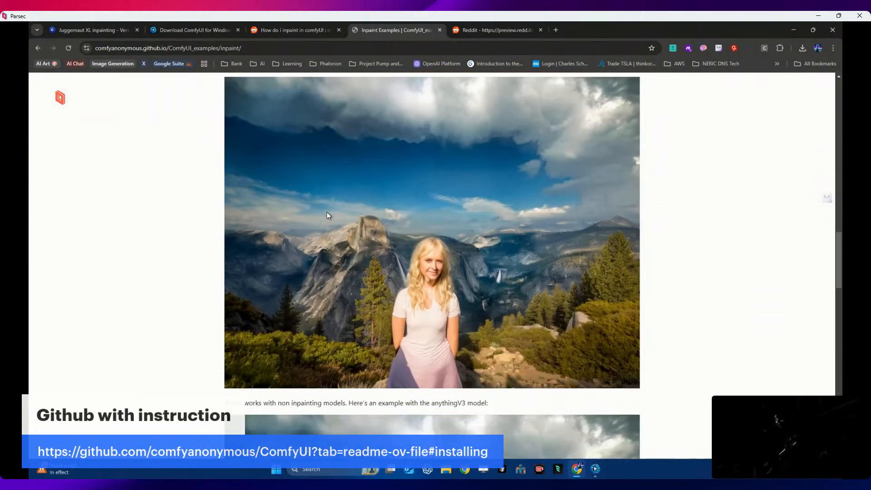
Step: Examine the remaining Inpaint Examples images and workflow, and reopen the workflow image from the Reddit inpainting thread
{"action": "scroll", "coordinate": [328, 215], "scroll_direction": "down", "scroll_amount": 6}
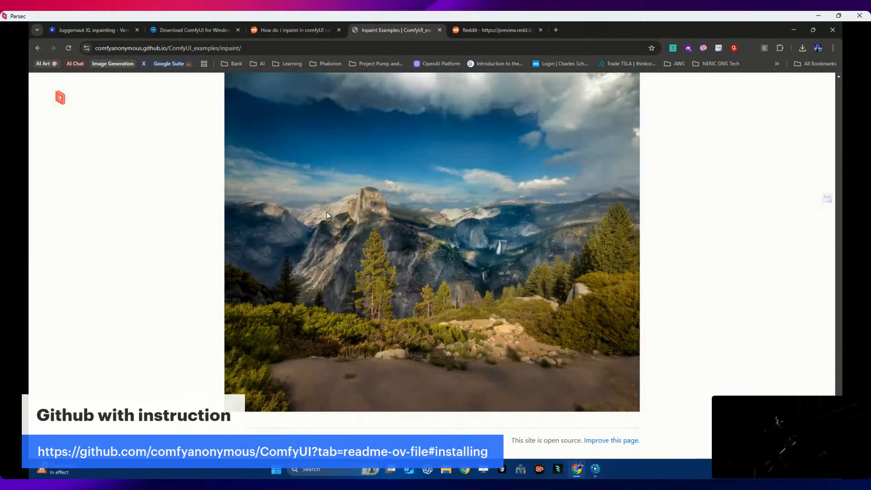
{"action": "scroll", "coordinate": [327, 214], "scroll_direction": "up", "scroll_amount": 20}
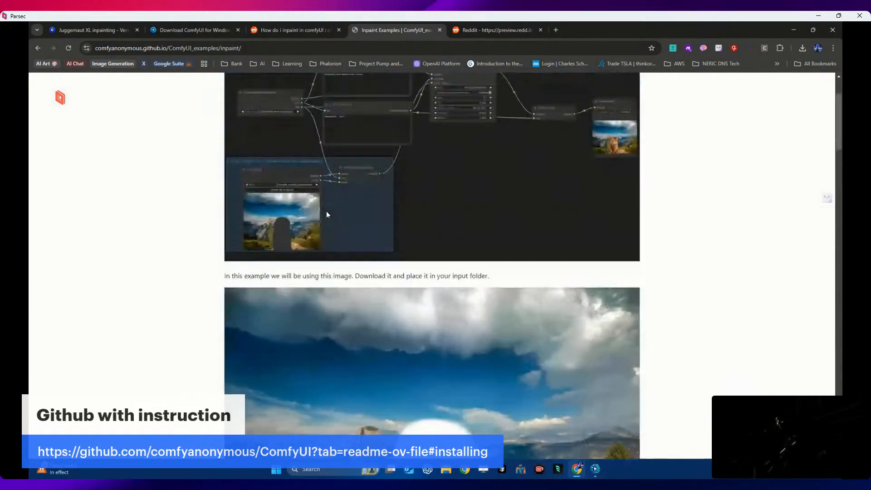
{"action": "scroll", "coordinate": [327, 214], "scroll_direction": "up", "scroll_amount": 2}
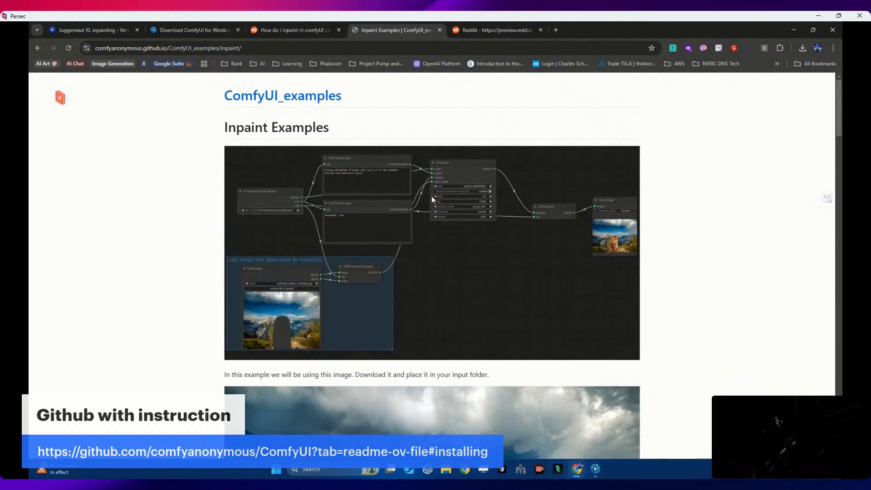
{"action": "left_click", "coordinate": [320, 32]}
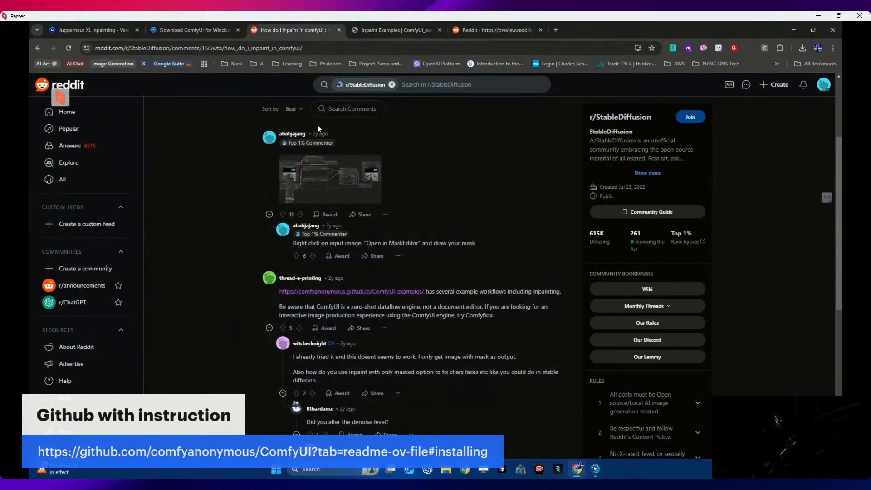
{"action": "left_click", "coordinate": [324, 187]}
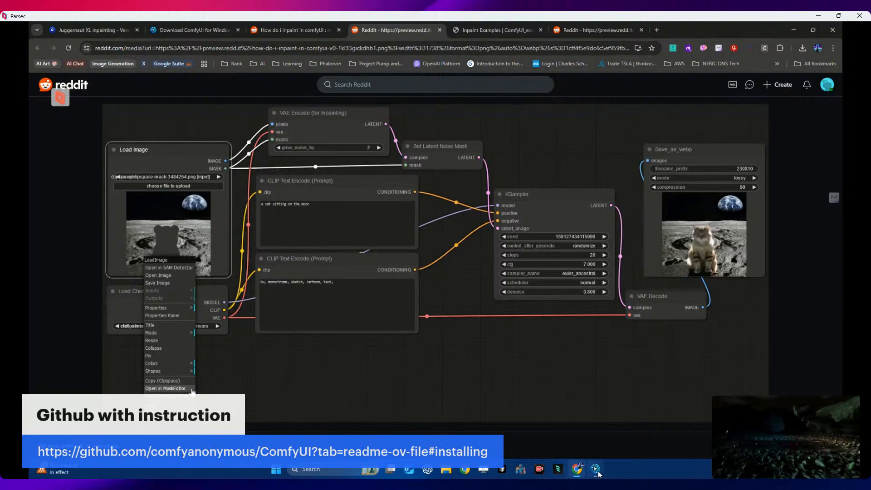
Step: Return to ComfyUI and replace the existing VAE Encode (for Inpainting) node with a newly added one in the Load Image group
{"action": "left_click", "coordinate": [576, 468]}
{"action": "right_click", "coordinate": [546, 99]}
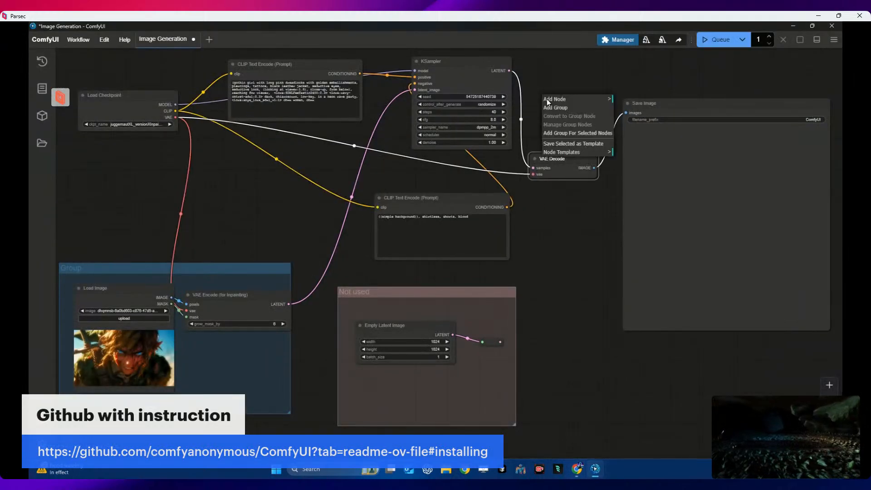
{"action": "left_click", "coordinate": [555, 100]}
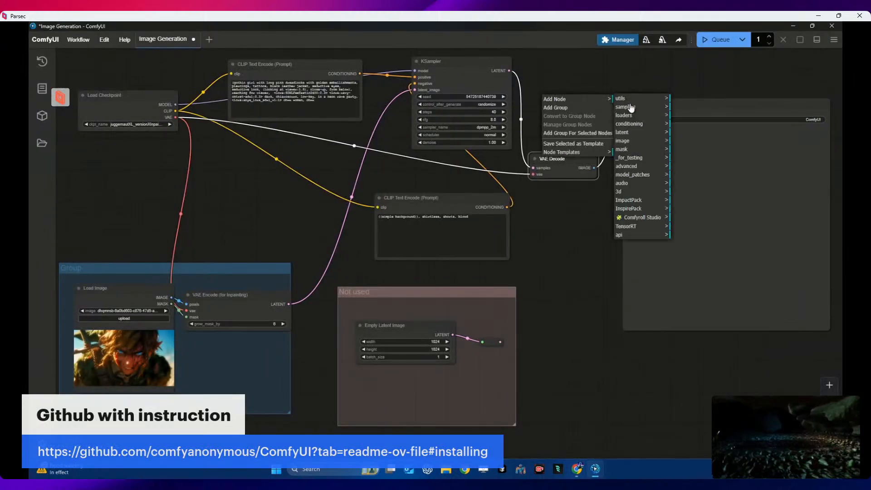
{"action": "left_click", "coordinate": [628, 133]}
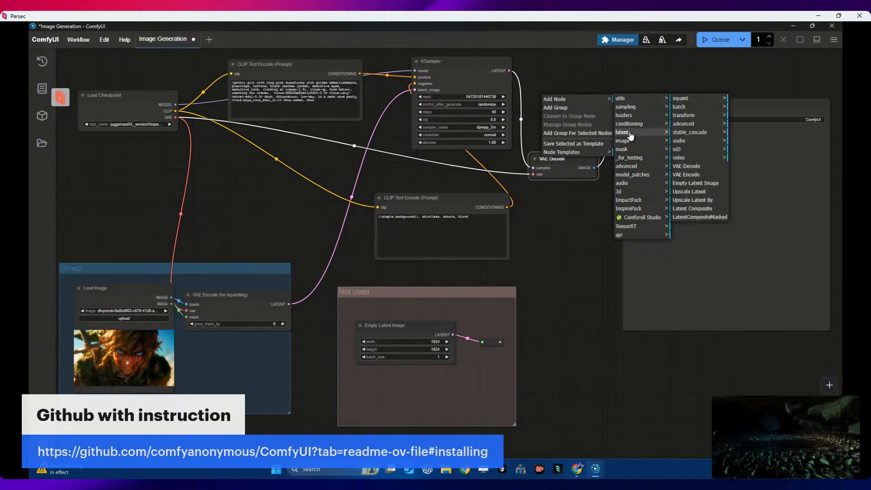
{"action": "left_click", "coordinate": [691, 100]}
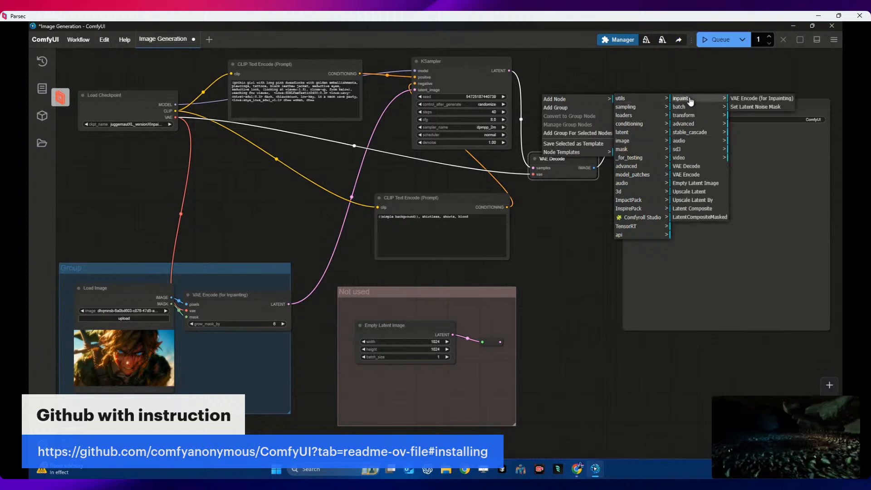
{"action": "left_click", "coordinate": [741, 98]}
{"action": "left_click_drag", "start_coordinate": [604, 97], "coordinate": [256, 350]}
{"action": "left_click", "coordinate": [256, 294]}
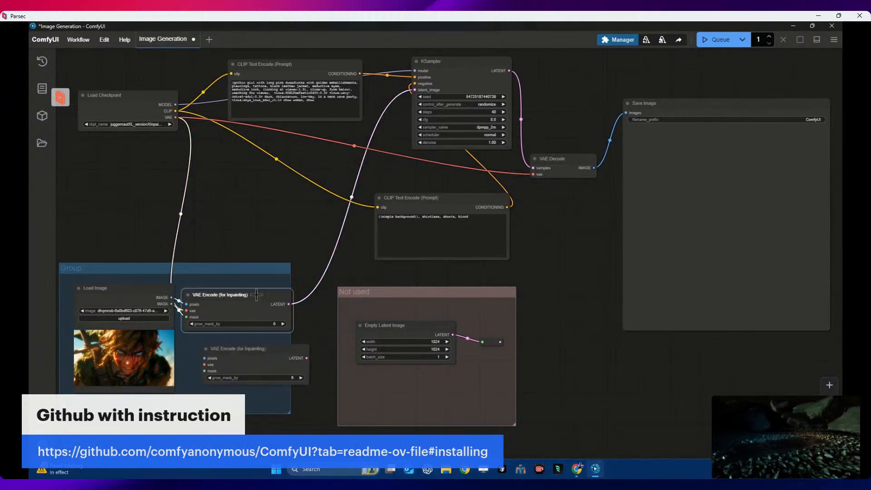
{"action": "key", "text": "Delete"}
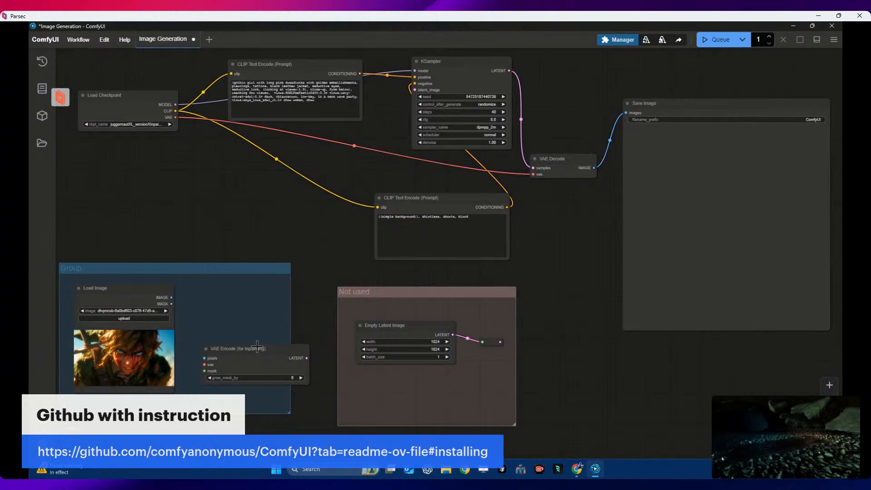
{"action": "left_click_drag", "start_coordinate": [257, 346], "coordinate": [252, 290]}
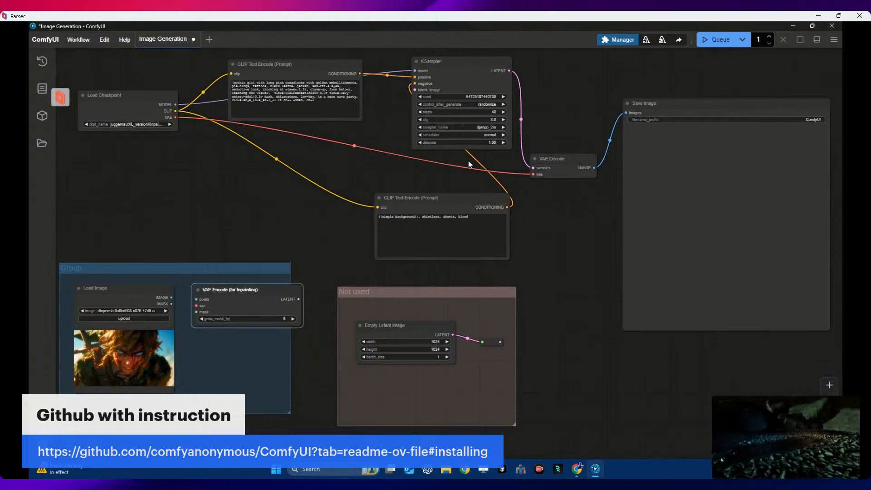
Step: Add a Set Latent Noise Mask node above the Load Image group and shift the VAE Encode and Load Image nodes slightly up and left
{"action": "right_click", "coordinate": [228, 239]}
{"action": "left_click", "coordinate": [273, 241]}
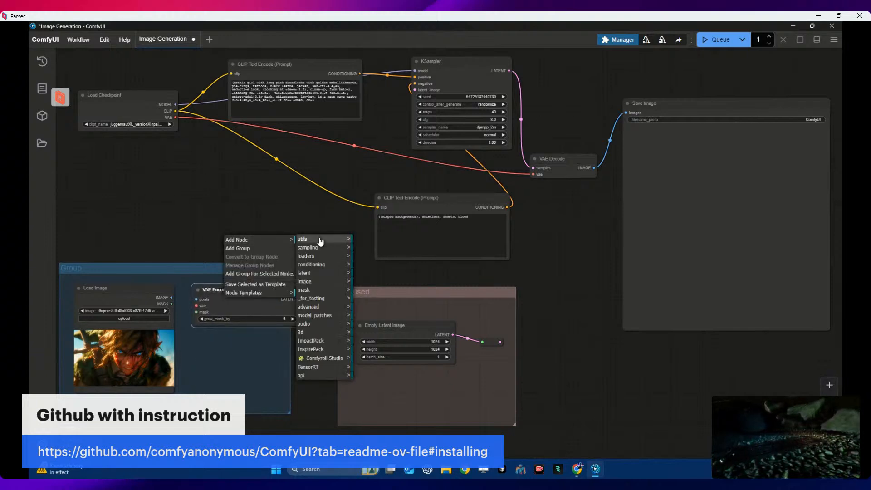
{"action": "left_click", "coordinate": [321, 277]}
{"action": "left_click", "coordinate": [372, 240]}
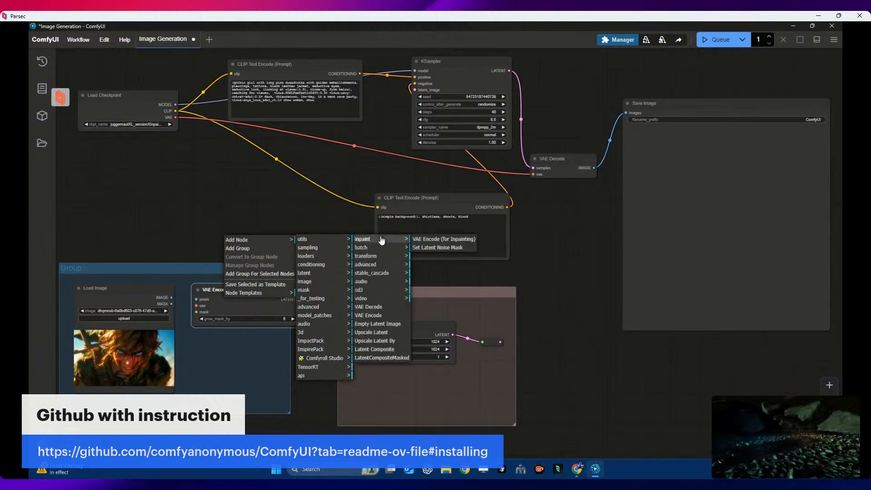
{"action": "left_click", "coordinate": [428, 248]}
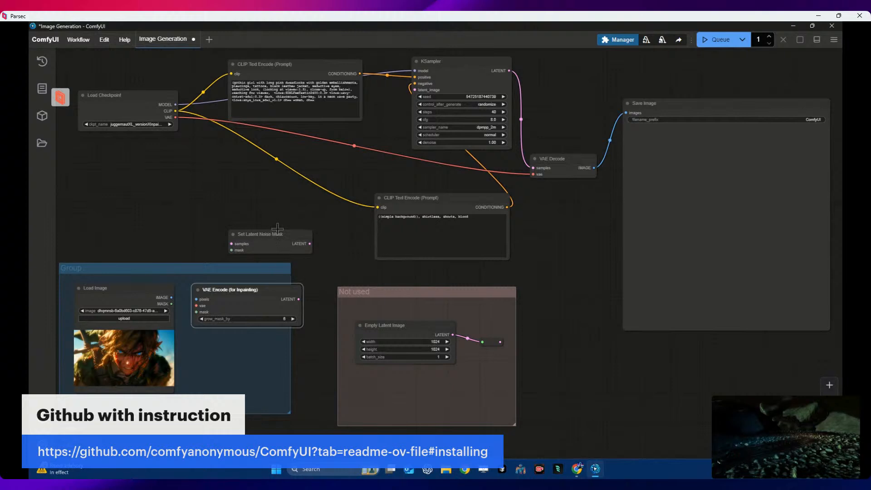
{"action": "left_click_drag", "start_coordinate": [266, 240], "coordinate": [260, 211]}
{"action": "left_click_drag", "start_coordinate": [252, 290], "coordinate": [242, 282]}
{"action": "mouse_move", "coordinate": [148, 287]}
{"action": "left_mouse_down"}
{"action": "mouse_move", "coordinate": [126, 285]}
{"action": "mouse_move", "coordinate": [138, 281]}
{"action": "left_mouse_up"}
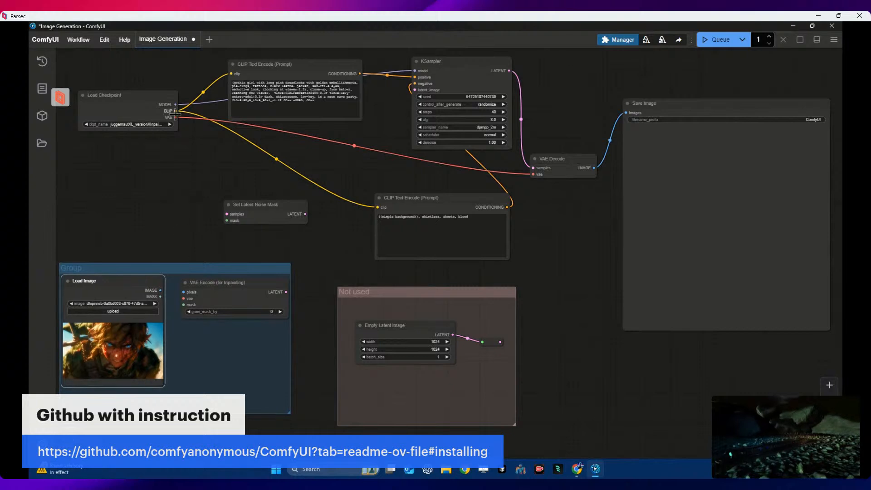
Step: Disconnect all VAE links from Load Checkpoint and connect its VAE output to the vae input of VAE Encode (for Inpainting)
{"action": "left_click_drag", "start_coordinate": [175, 118], "coordinate": [183, 299]}
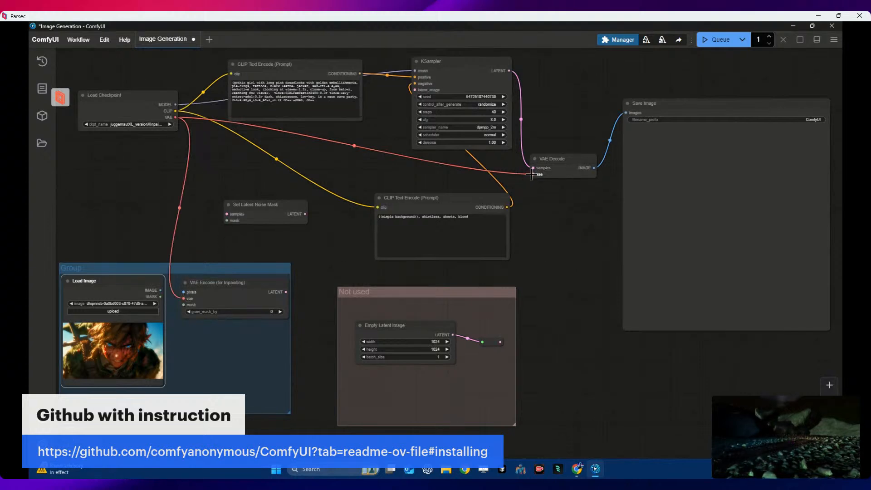
{"action": "left_click_drag", "start_coordinate": [532, 174], "coordinate": [532, 174]}
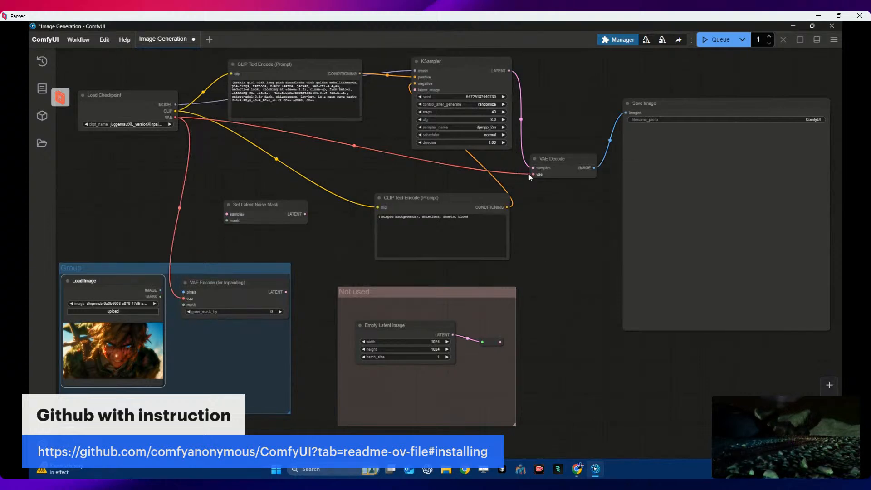
{"action": "right_click", "coordinate": [533, 174]}
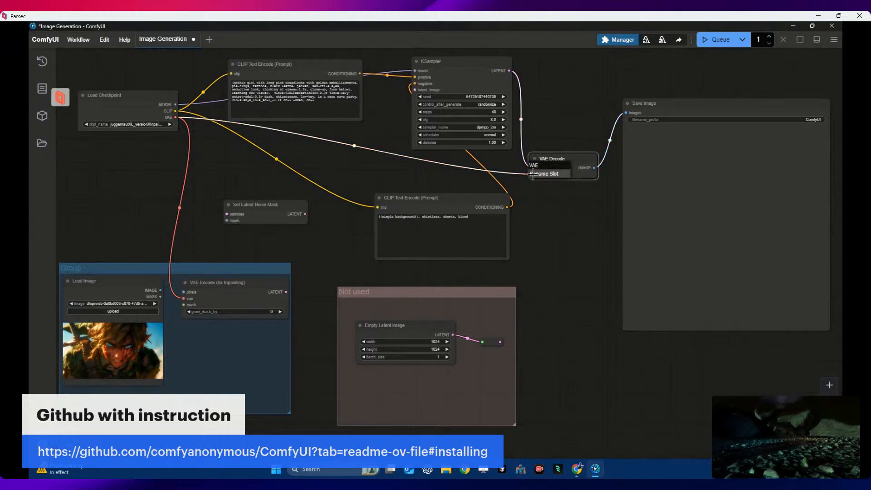
{"action": "right_click", "coordinate": [517, 173]}
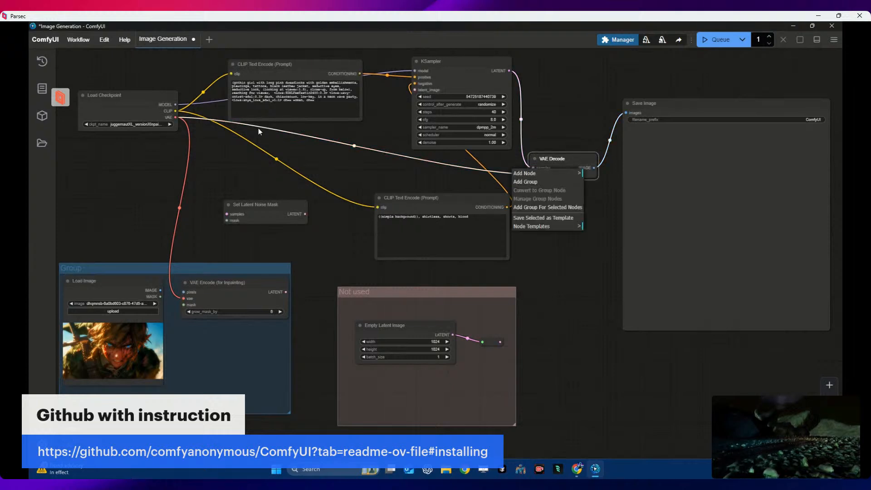
{"action": "right_click", "coordinate": [181, 118]}
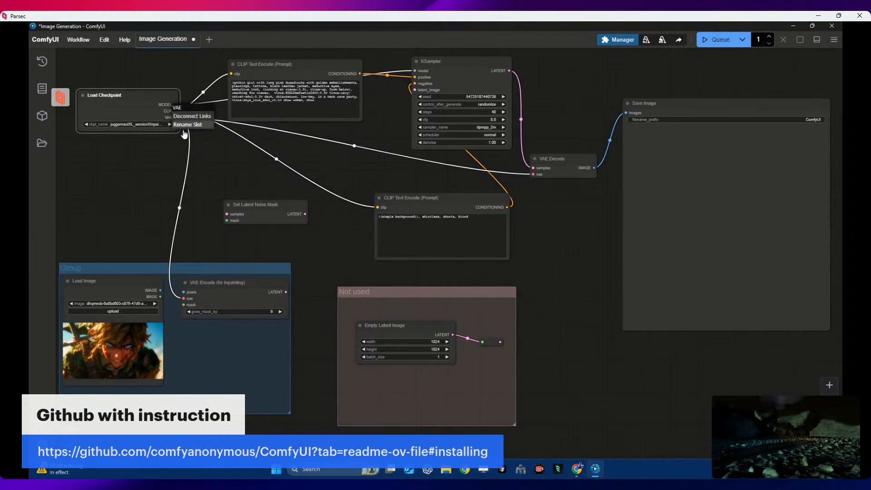
{"action": "left_click", "coordinate": [187, 117]}
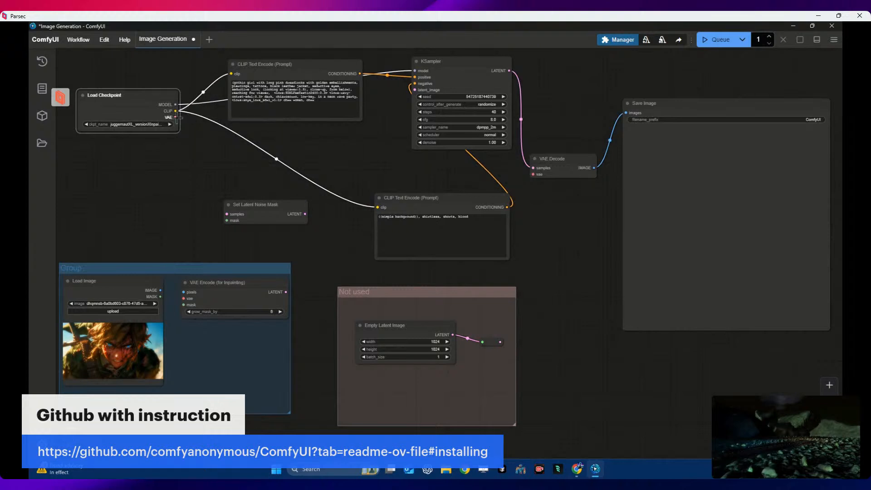
{"action": "left_click_drag", "start_coordinate": [177, 118], "coordinate": [202, 301]}
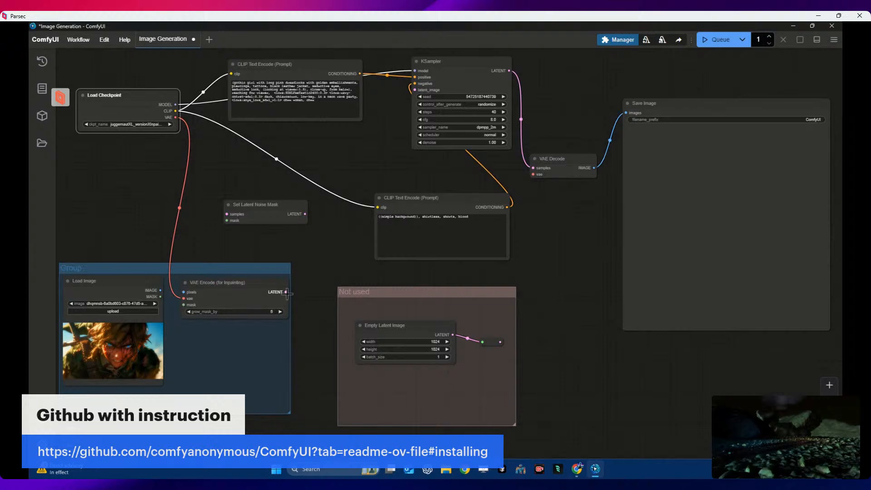
Step: Wire VAE Encode (for Inpainting): its latent to the Set Latent Noise Mask samples, and Load Image's MASK and IMAGE to its mask and pixels
{"action": "left_click_drag", "start_coordinate": [288, 292], "coordinate": [183, 299]}
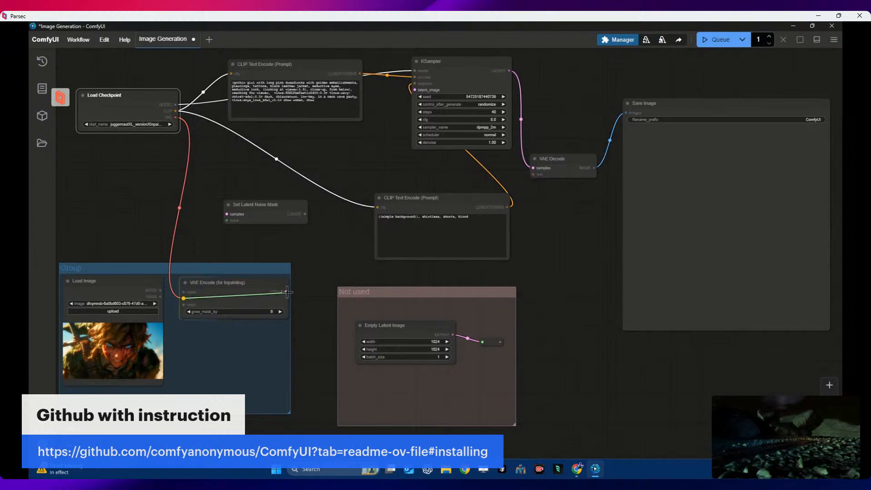
{"action": "left_click_drag", "start_coordinate": [287, 292], "coordinate": [229, 213]}
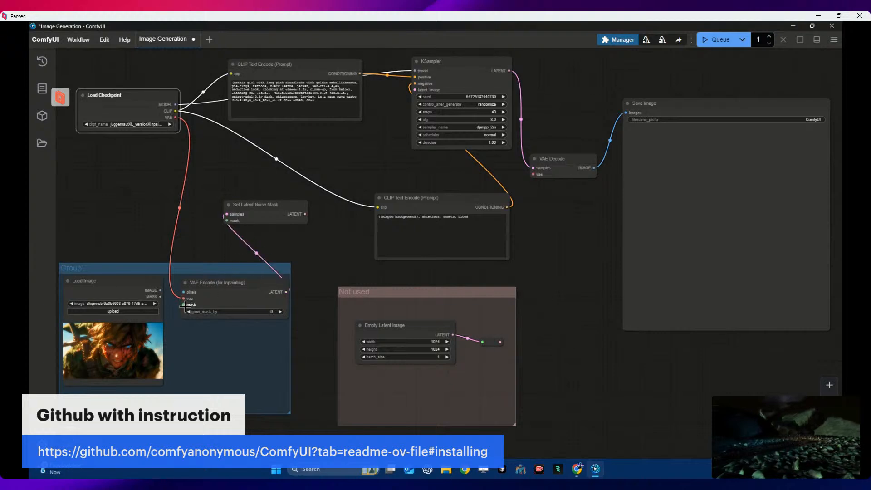
{"action": "left_click_drag", "start_coordinate": [160, 297], "coordinate": [183, 305]}
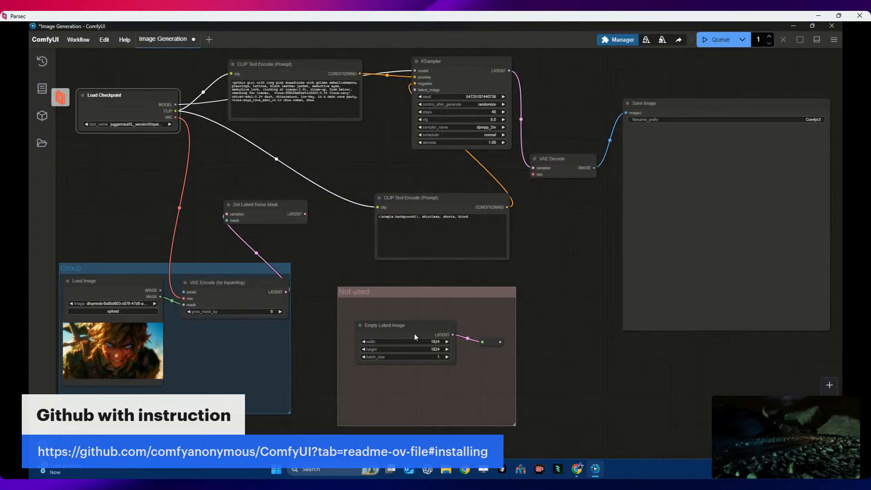
{"action": "left_click", "coordinate": [577, 472]}
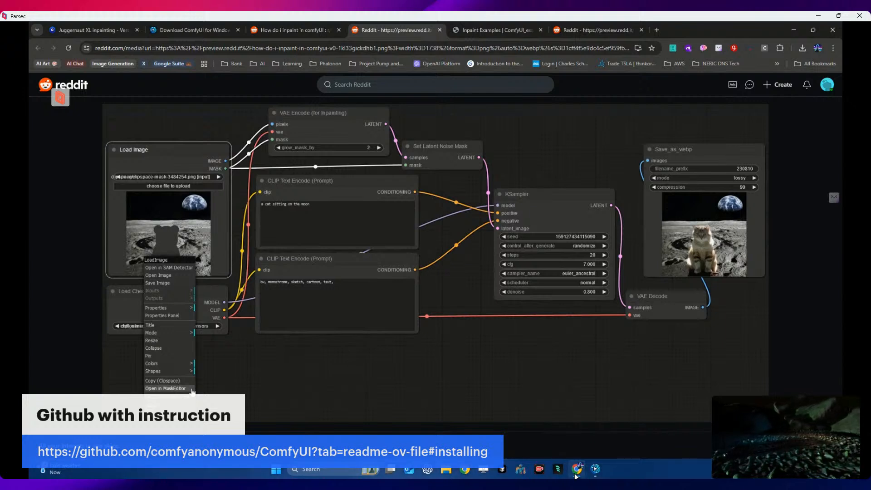
{"action": "left_click", "coordinate": [576, 474]}
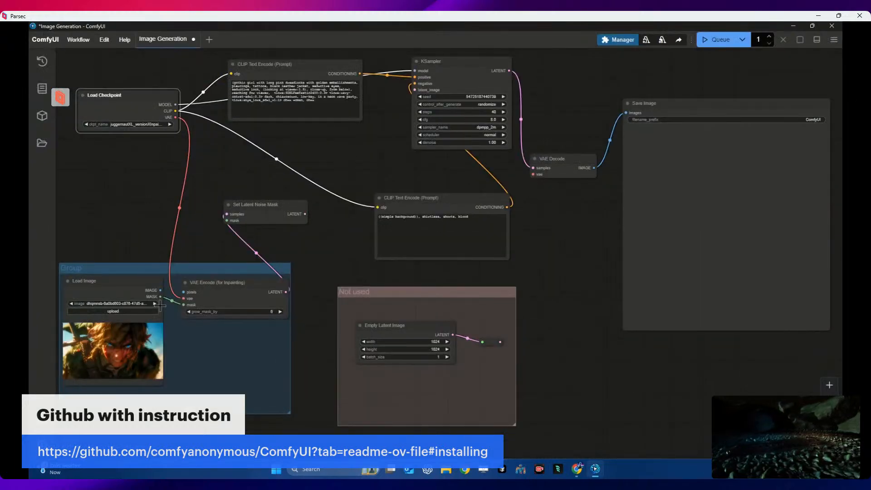
{"action": "left_click_drag", "start_coordinate": [162, 290], "coordinate": [184, 292]}
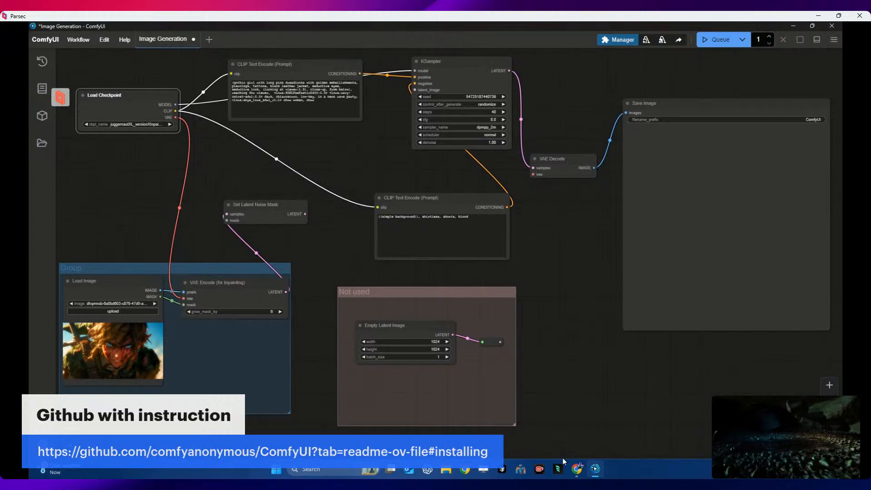
Step: Check the Reddit reference workflow, then connect Load Image's MASK to Set Latent Noise Mask and that node's latent to KSampler's latent_image
{"action": "left_click", "coordinate": [576, 470]}
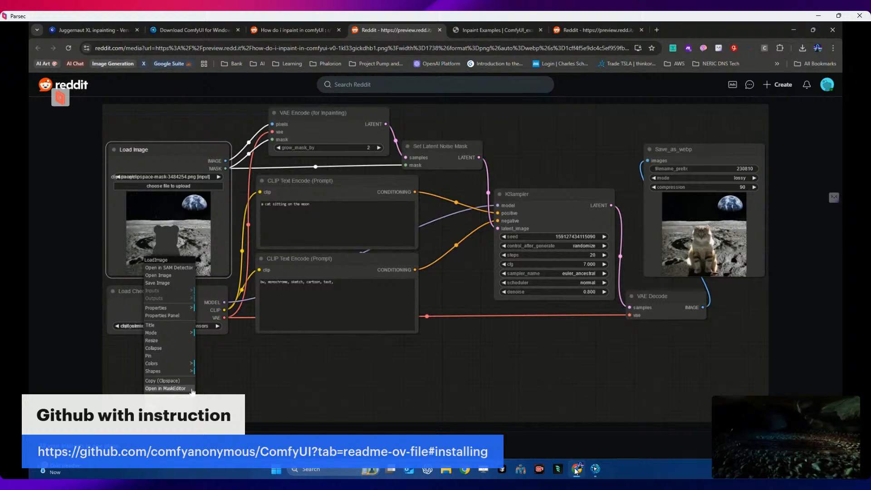
{"action": "left_click", "coordinate": [577, 470]}
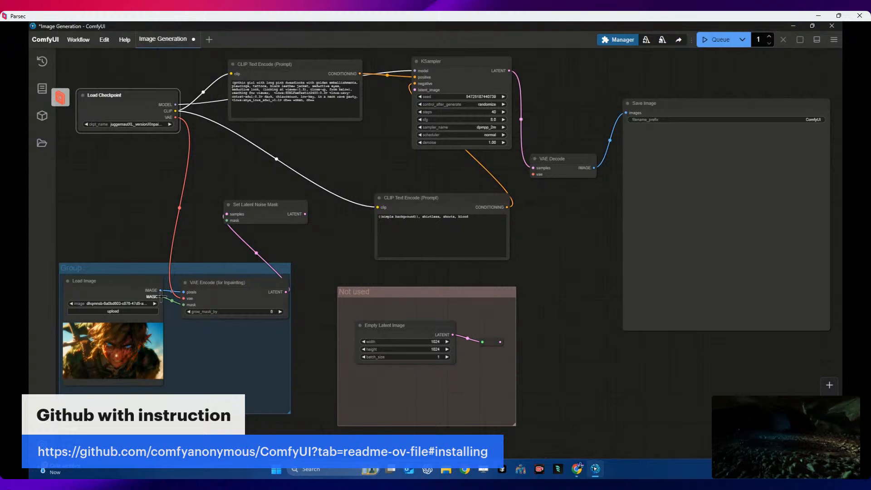
{"action": "left_click_drag", "start_coordinate": [184, 305], "coordinate": [163, 296]}
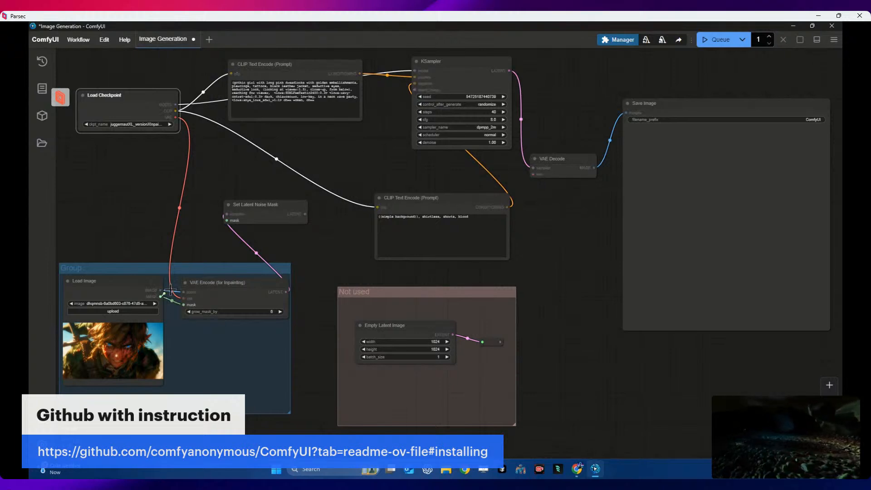
{"action": "left_click_drag", "start_coordinate": [202, 249], "coordinate": [227, 221]}
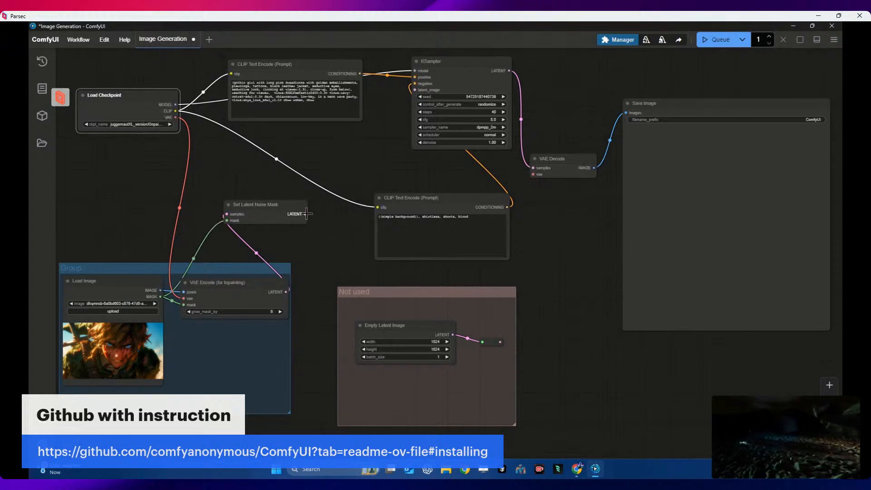
{"action": "left_click_drag", "start_coordinate": [306, 214], "coordinate": [415, 90]}
Step: Tidy the layout: negative prompt below the positive prompt, Set Latent Noise Mask above the Not used group, and the Load Image group higher
{"action": "left_click_drag", "start_coordinate": [428, 195], "coordinate": [274, 134]}
{"action": "left_click_drag", "start_coordinate": [259, 212], "coordinate": [386, 236]}
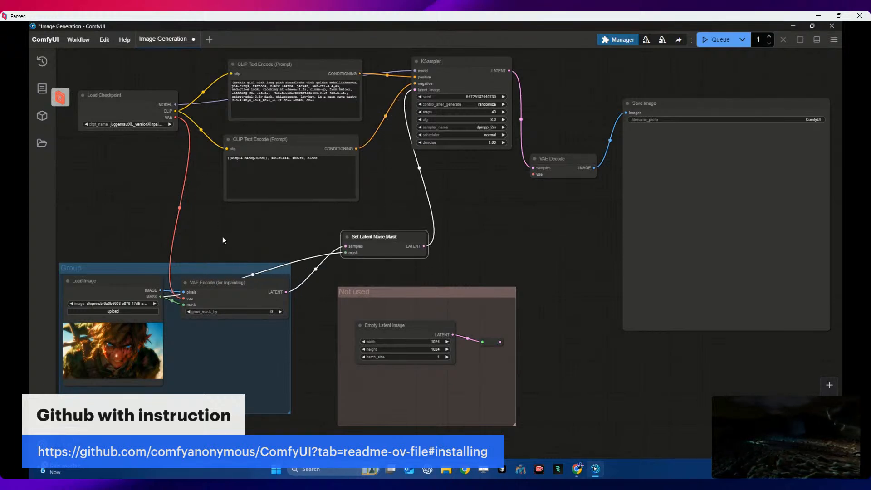
{"action": "left_click_drag", "start_coordinate": [232, 265], "coordinate": [217, 218]}
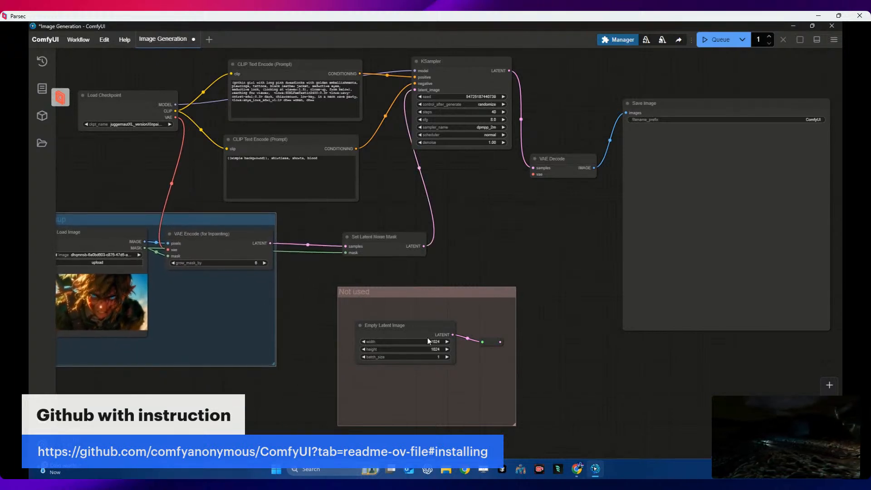
Step: Detach the reroute node from Empty Latent Image and place it outside the Not used group, just above the lowered Load Image group
{"action": "left_click", "coordinate": [491, 344]}
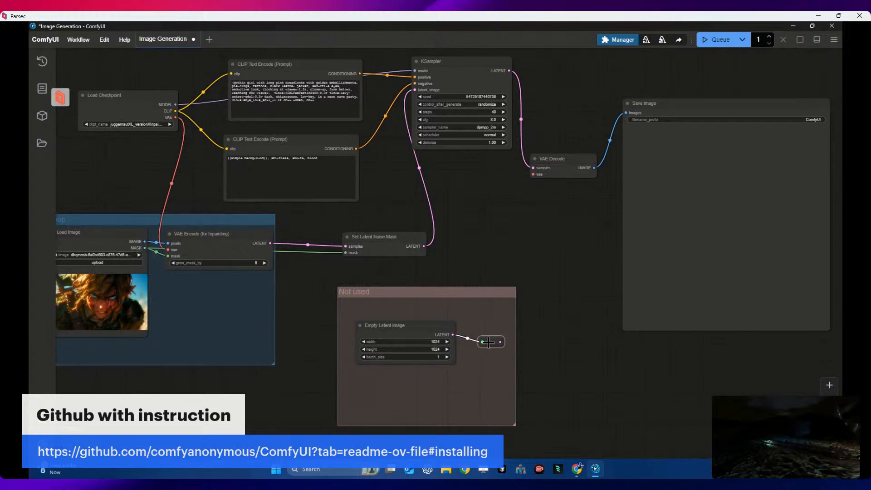
{"action": "left_click_drag", "start_coordinate": [480, 346], "coordinate": [303, 220]}
{"action": "left_click", "coordinate": [470, 341]}
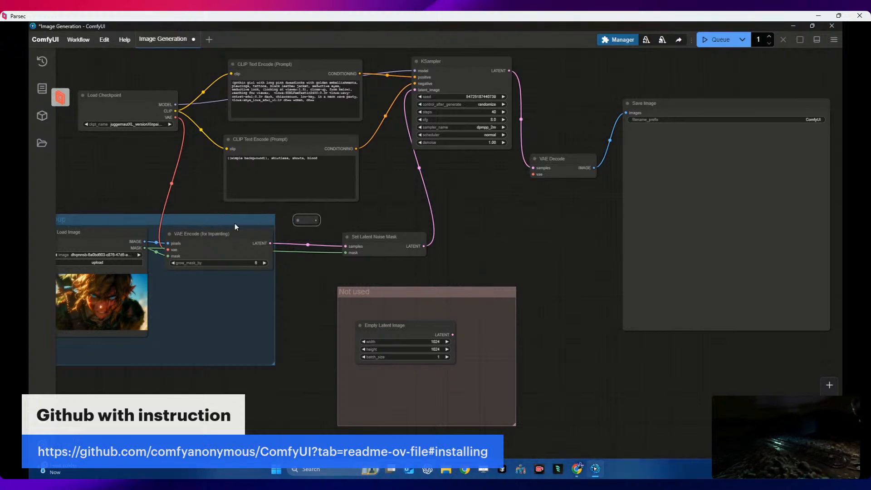
{"action": "left_click_drag", "start_coordinate": [236, 224], "coordinate": [233, 262]}
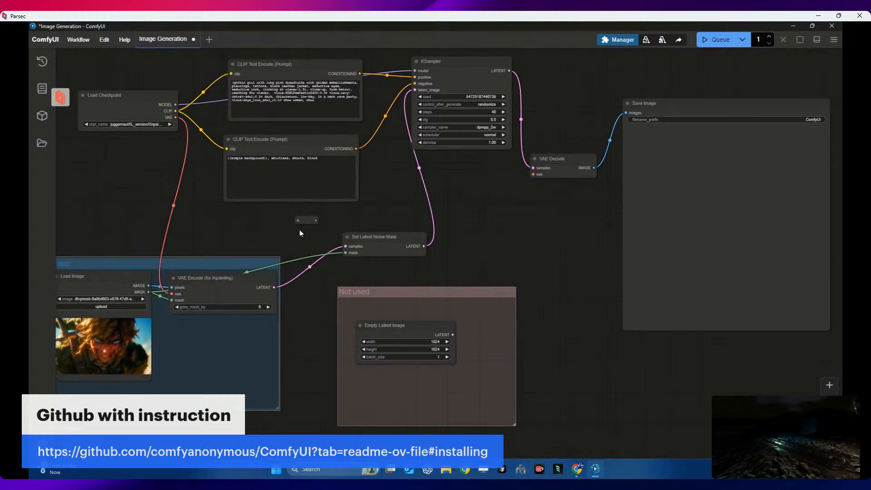
{"action": "left_click_drag", "start_coordinate": [305, 225], "coordinate": [225, 235]}
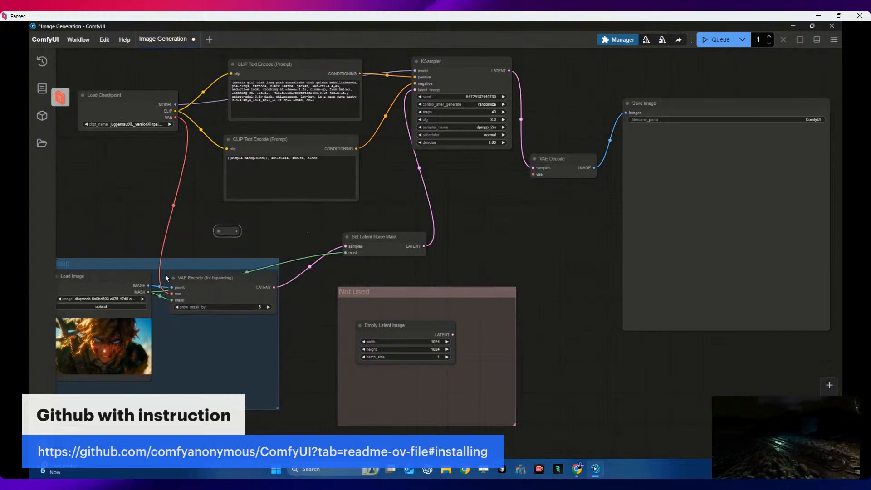
Step: Route Load Image's MASK through the reroute node to Set Latent Noise Mask's mask input, and move Set Latent Noise Mask closer to the Load Image group
{"action": "left_click_drag", "start_coordinate": [148, 291], "coordinate": [346, 253]}
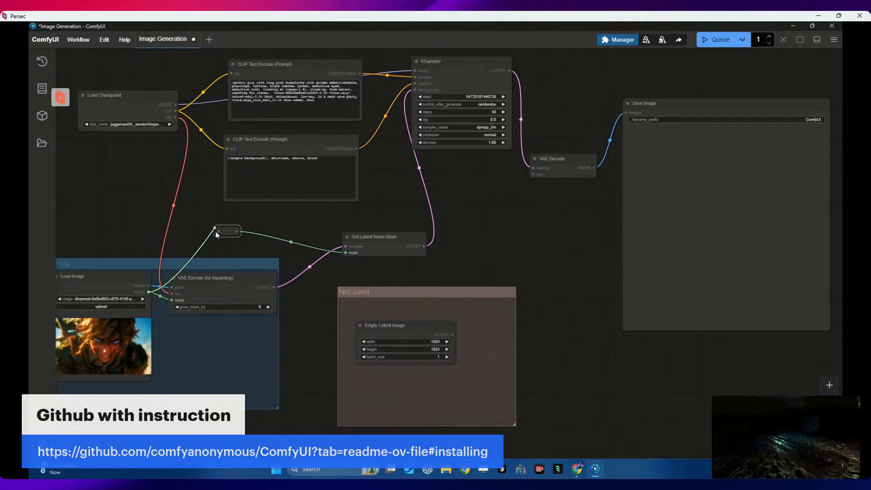
{"action": "left_click_drag", "start_coordinate": [218, 231], "coordinate": [195, 218]}
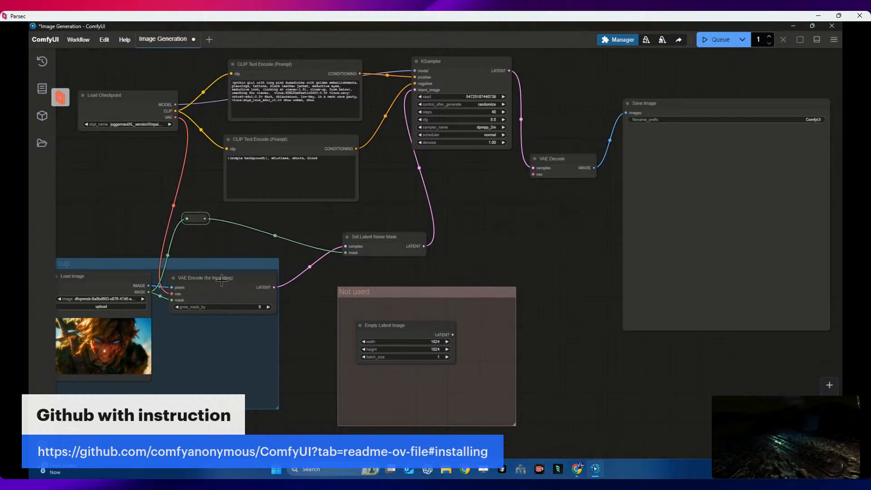
{"action": "mouse_move", "coordinate": [221, 283]}
{"action": "left_mouse_down"}
{"action": "mouse_move", "coordinate": [212, 318]}
{"action": "mouse_move", "coordinate": [220, 283]}
{"action": "left_mouse_up"}
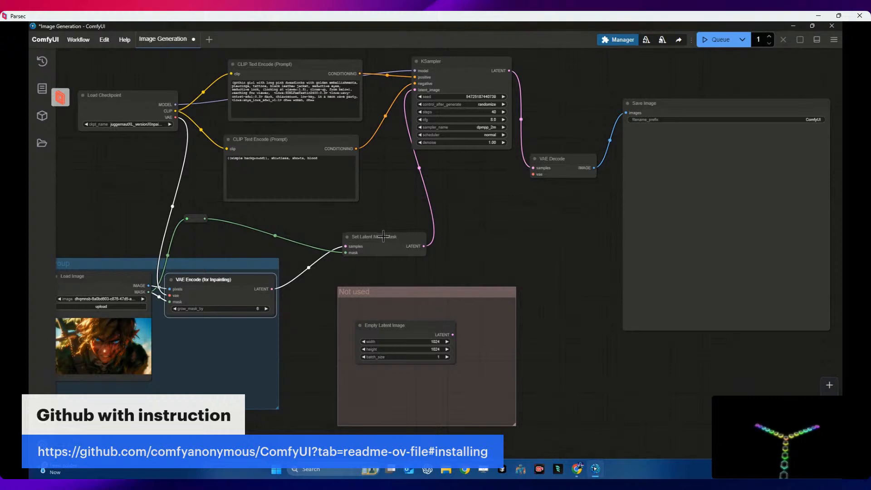
{"action": "left_click_drag", "start_coordinate": [366, 231], "coordinate": [315, 216]}
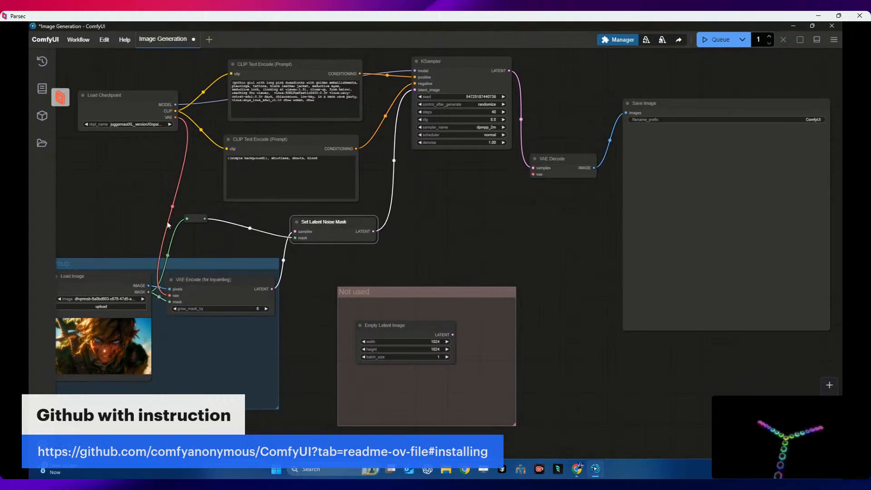
{"action": "left_click_drag", "start_coordinate": [196, 219], "coordinate": [198, 219]}
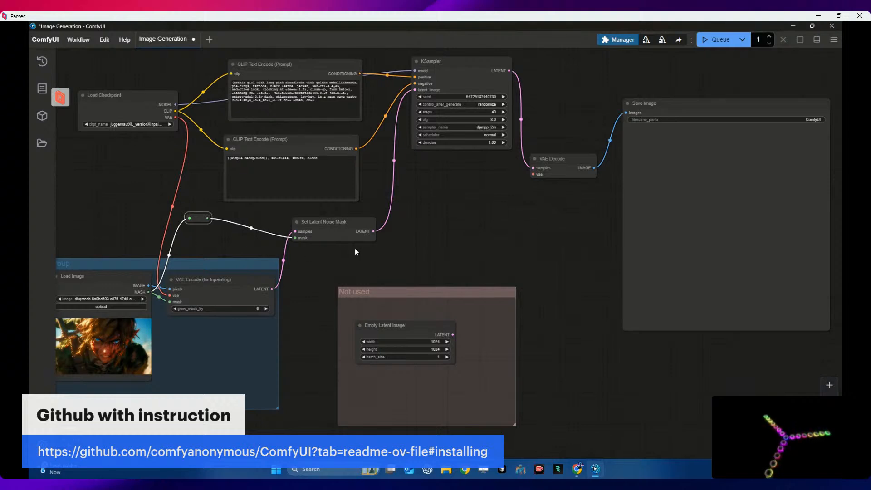
Step: Check the Reddit reference workflow in Chrome, then connect Load Checkpoint's VAE output to VAE Decode's vae input in ComfyUI
{"action": "left_click", "coordinate": [578, 472]}
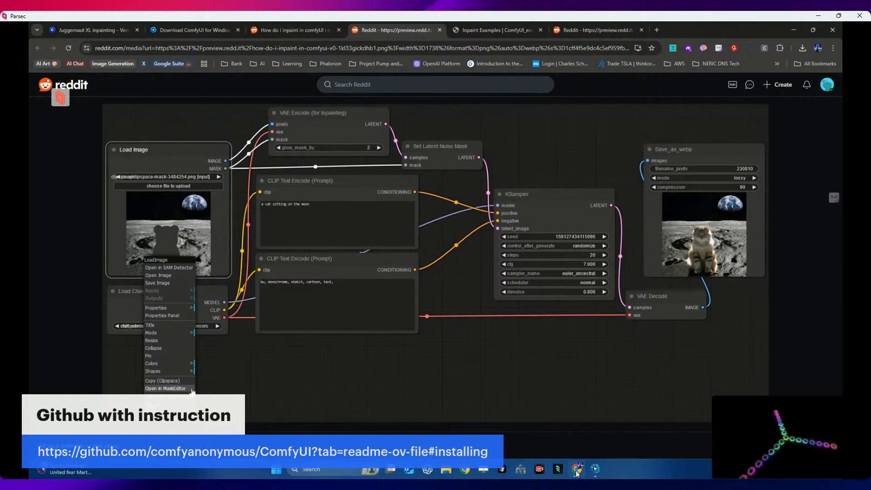
{"action": "left_click", "coordinate": [577, 470]}
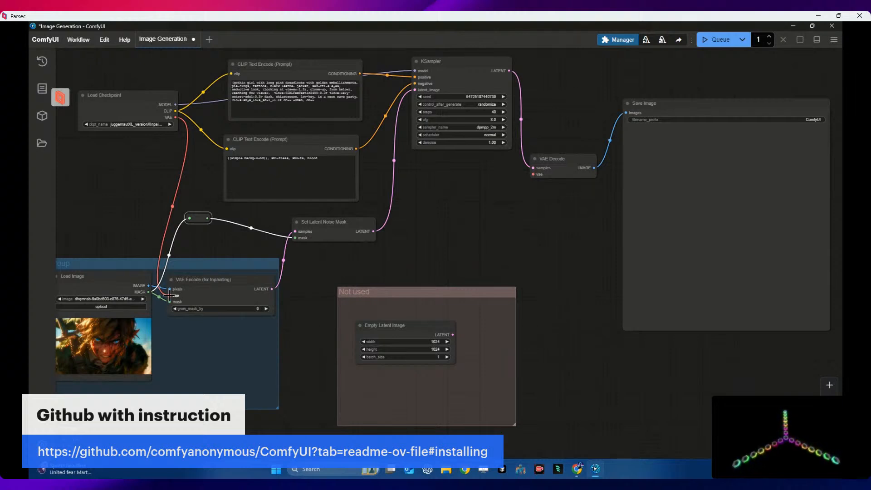
{"action": "left_click_drag", "start_coordinate": [169, 296], "coordinate": [168, 295]}
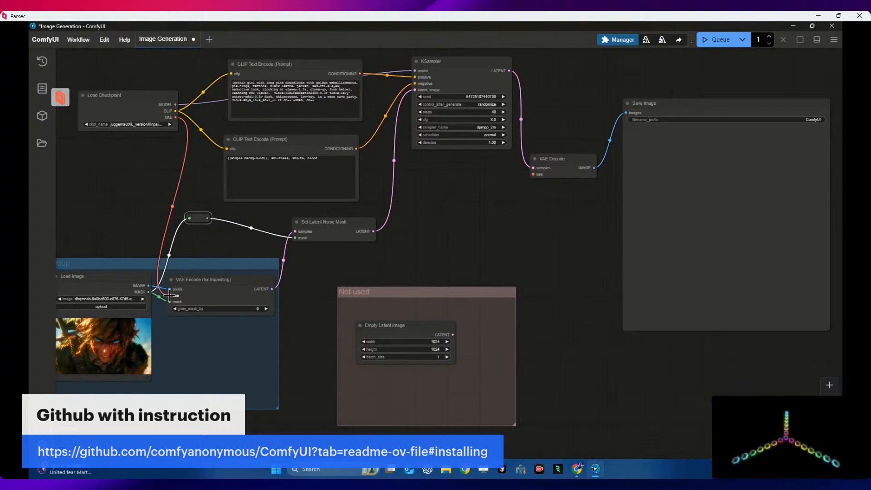
{"action": "left_click_drag", "start_coordinate": [175, 117], "coordinate": [535, 179]}
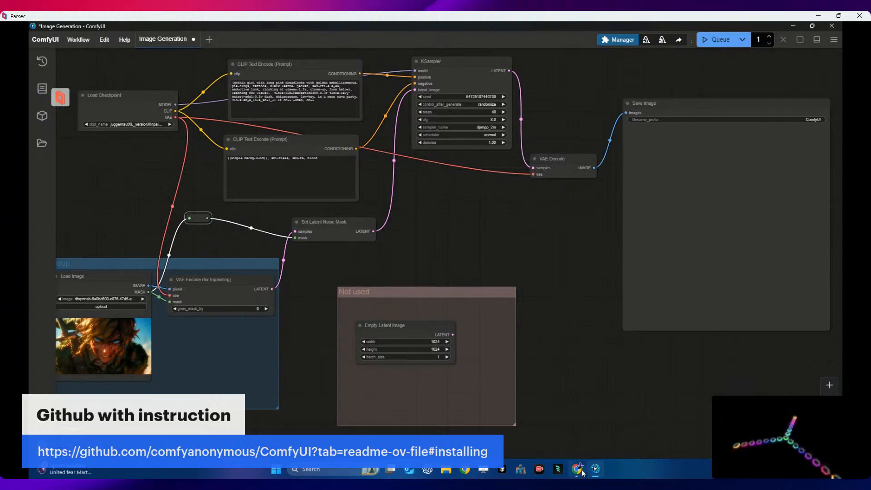
Step: On the Juggernaut XL inpainting Civitai page in Chrome, review the prompts and generation settings of the pink-dreadlocks sample image
{"action": "mouse_move", "coordinate": [583, 473]}
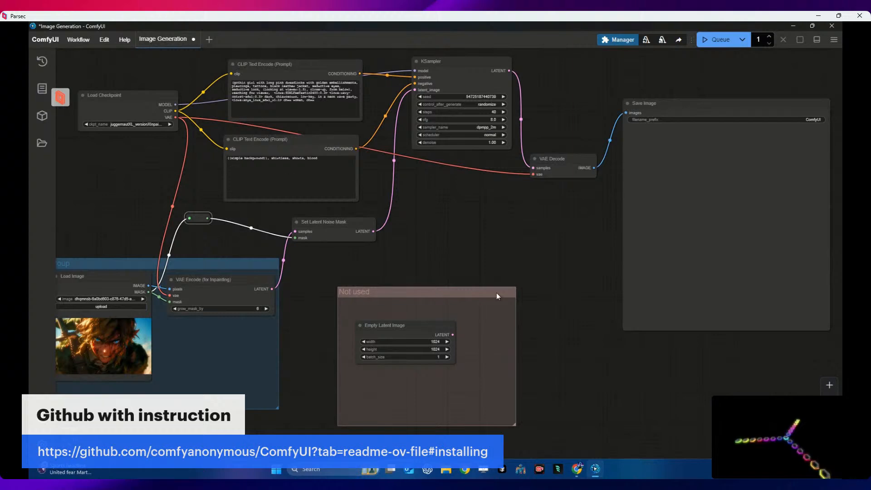
{"action": "left_click", "coordinate": [577, 468]}
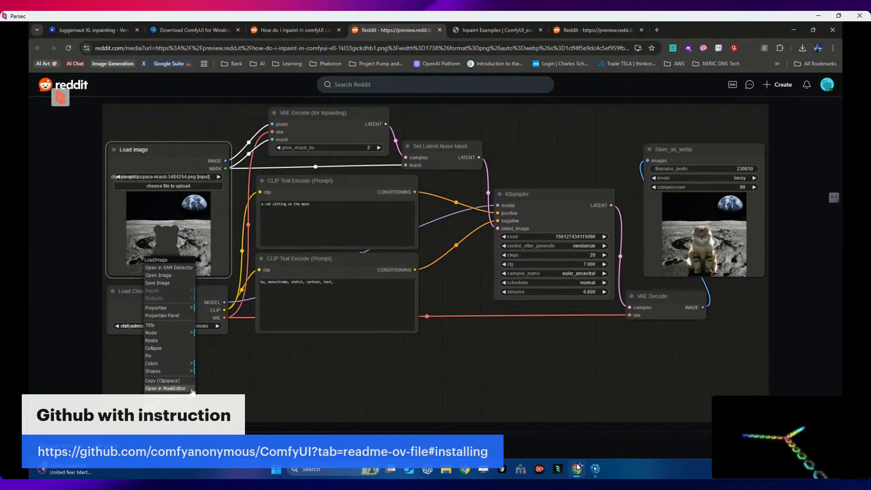
{"action": "left_click", "coordinate": [577, 468]}
{"action": "left_click", "coordinate": [577, 469]}
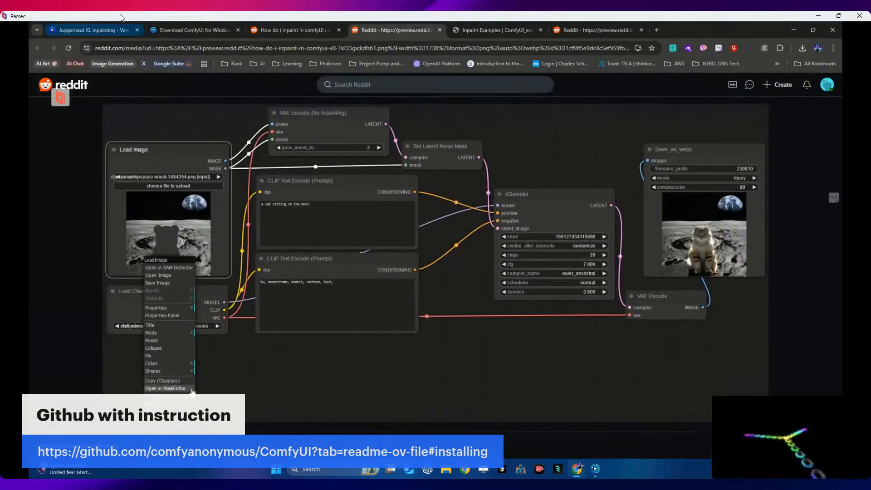
{"action": "left_click", "coordinate": [96, 31]}
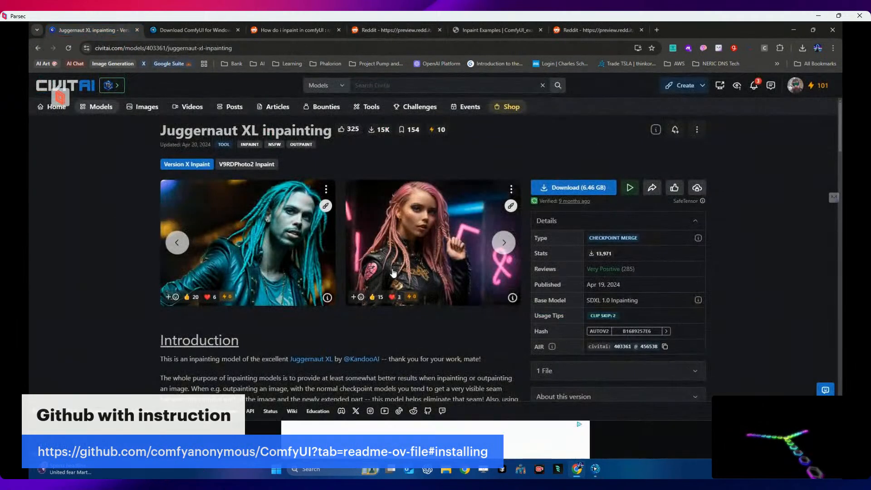
{"action": "left_click", "coordinate": [513, 299]}
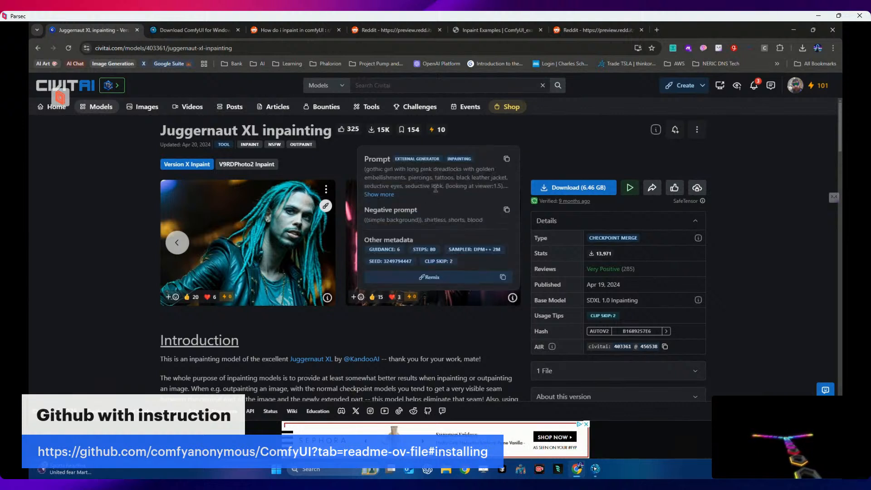
{"action": "left_click", "coordinate": [448, 370]}
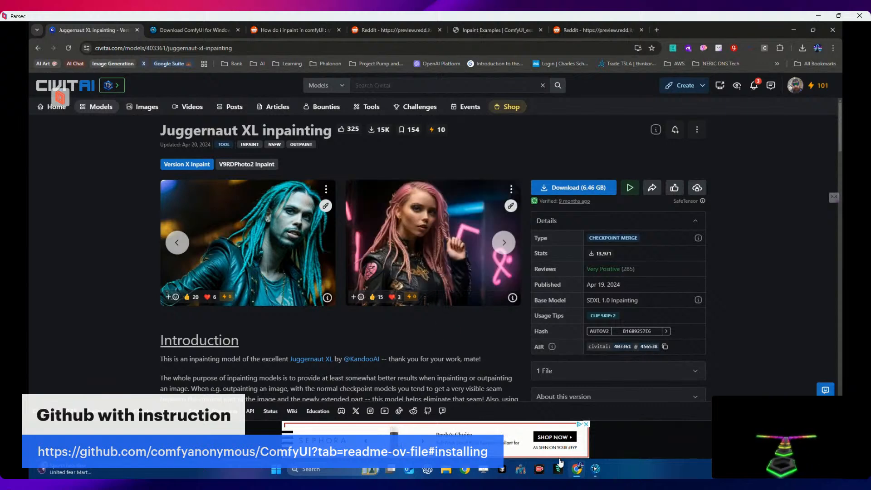
Step: Switch back to ComfyUI, shift the Load Image group slightly towards the Not used group, and queue the workflow
{"action": "left_click", "coordinate": [595, 472]}
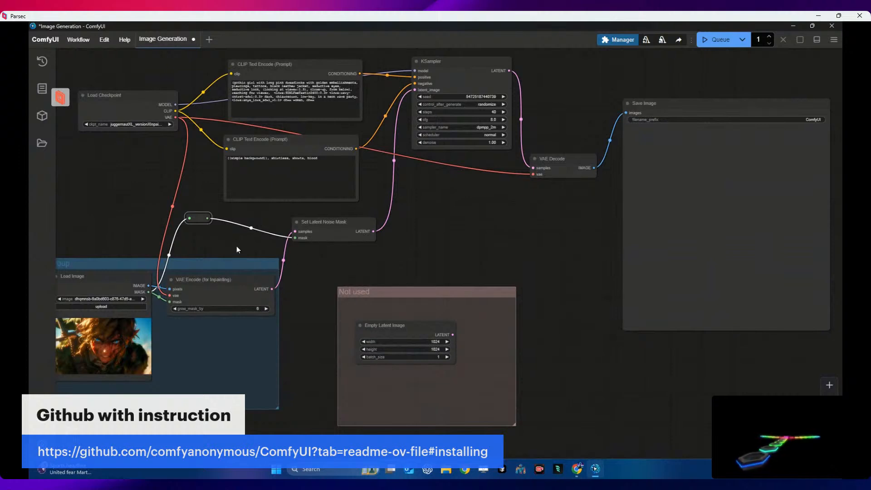
{"action": "left_click_drag", "start_coordinate": [255, 264], "coordinate": [263, 266]}
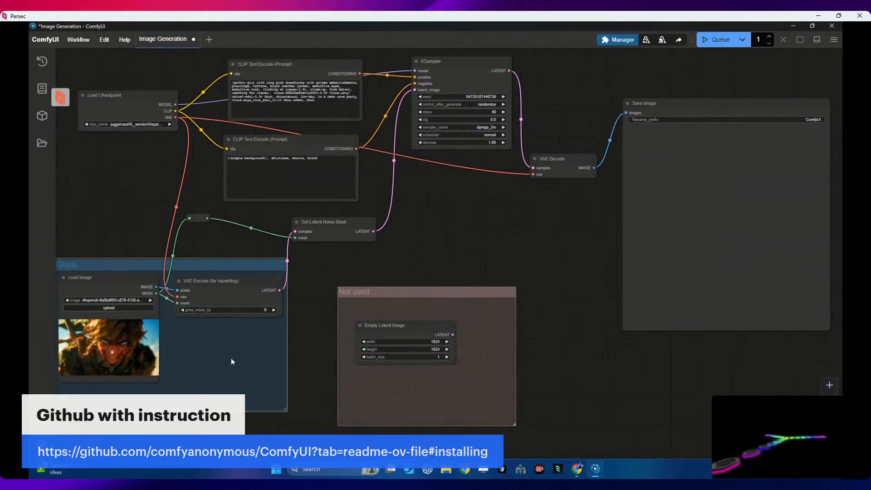
{"action": "left_click", "coordinate": [715, 42]}
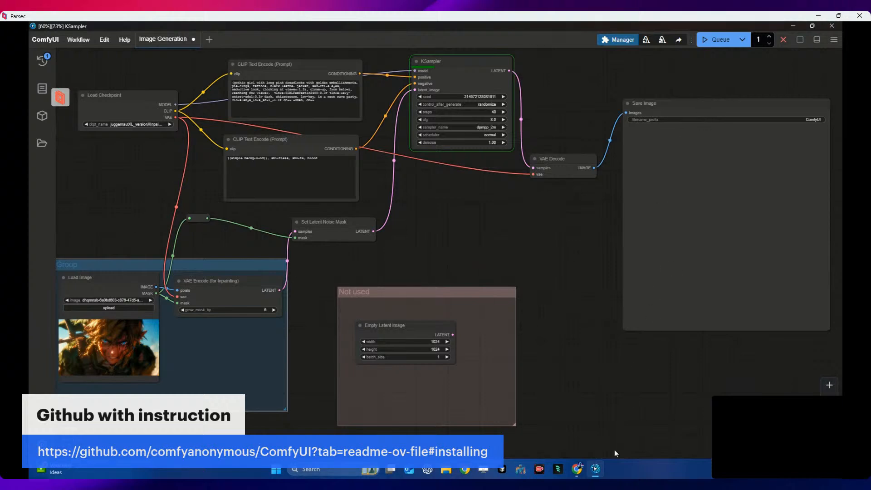
Step: Switch to Civitai in Chrome and search its models for "workflow"
{"action": "mouse_move", "coordinate": [581, 477]}
{"action": "left_click", "coordinate": [533, 395]}
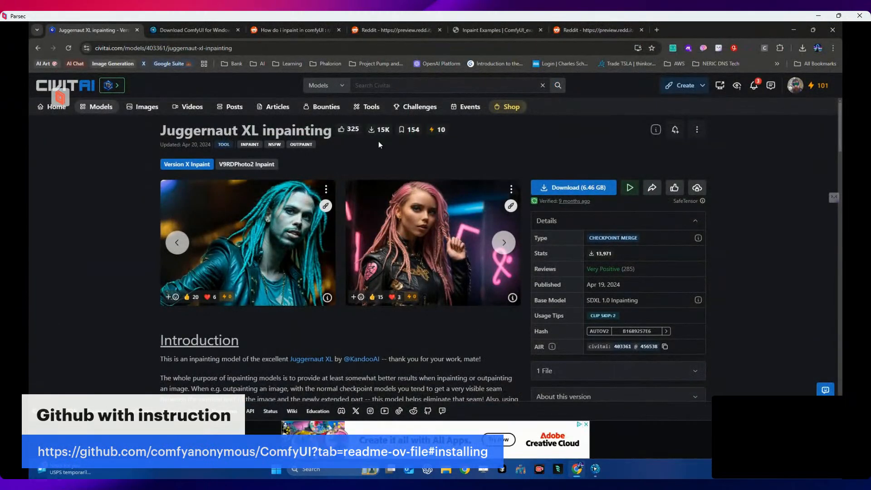
{"action": "left_click", "coordinate": [104, 111]}
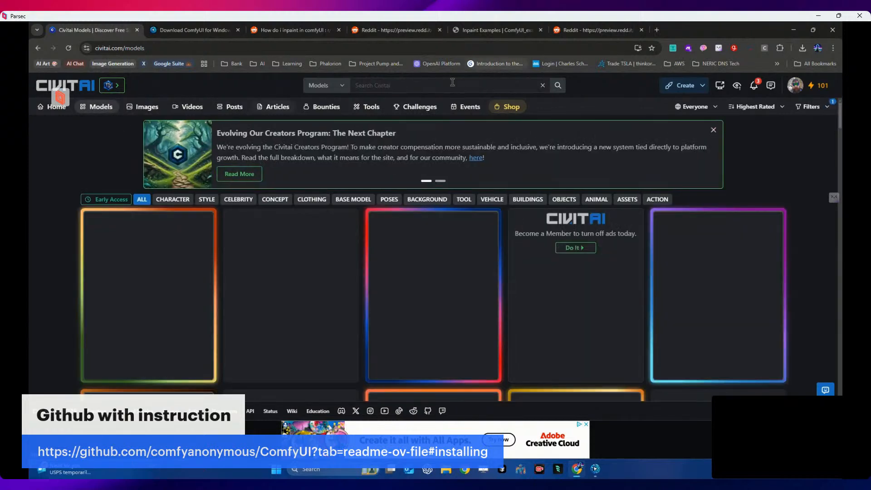
{"action": "left_click", "coordinate": [437, 84]}
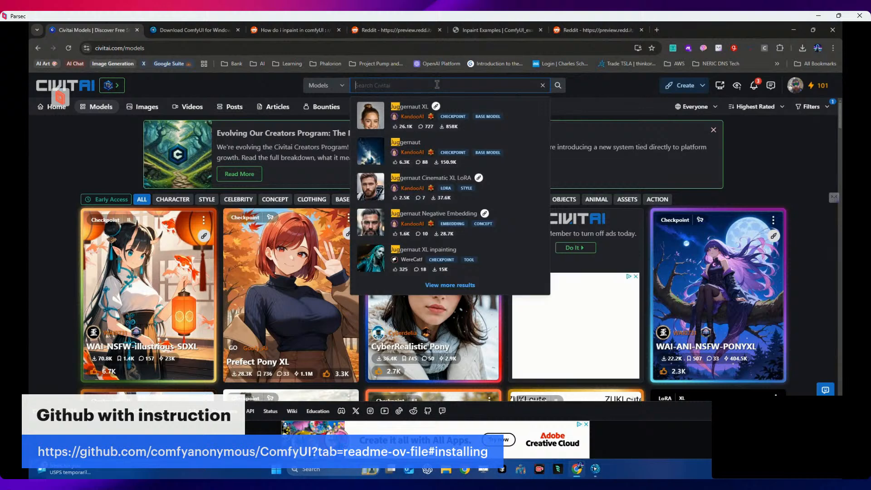
{"action": "type", "text": "w"}
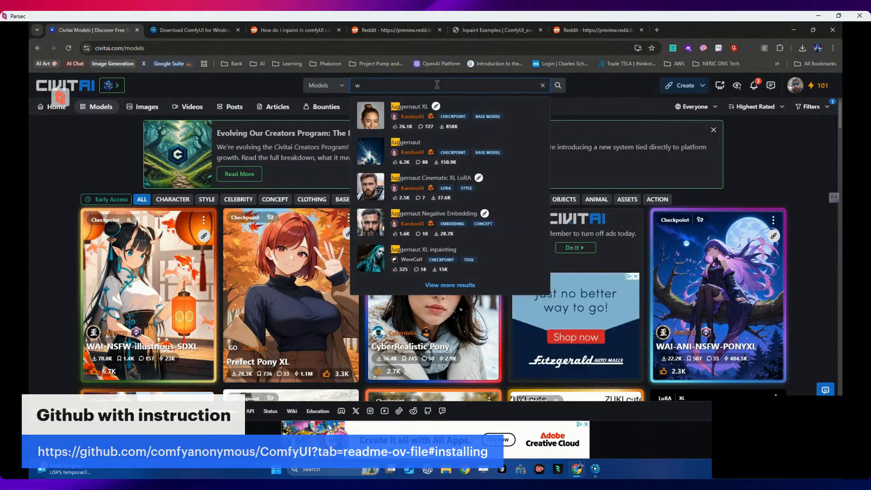
{"action": "type", "text": "ork"}
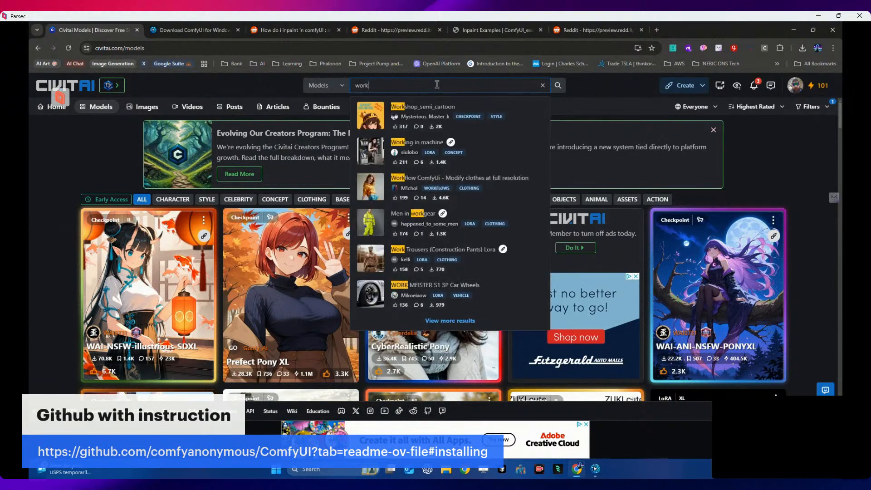
{"action": "type", "text": "flow"}
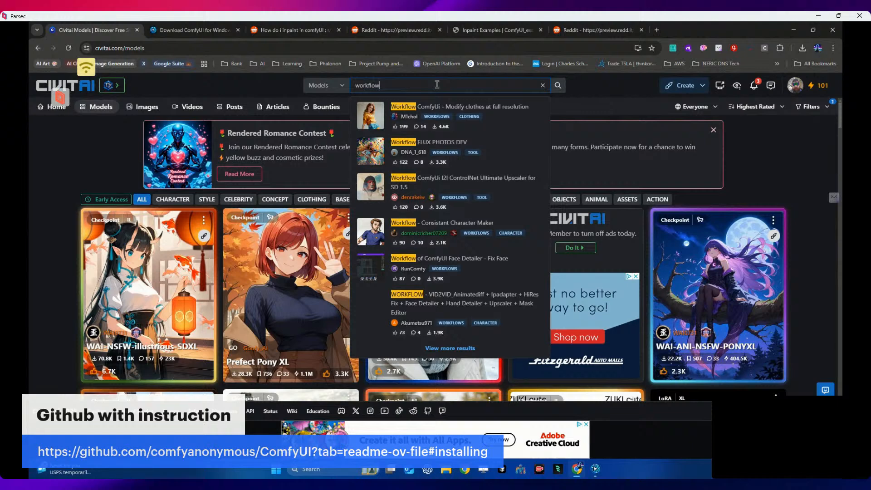
{"action": "key", "text": "Return"}
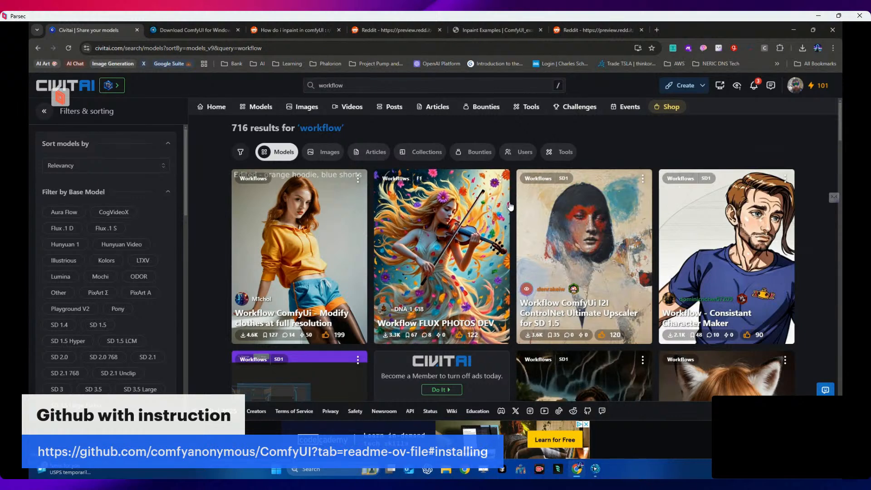
Step: Browse the workflow search results and open the workflow-lots-of-tweaks-v1 page
{"action": "scroll", "coordinate": [511, 196], "scroll_direction": "down", "scroll_amount": 1}
{"action": "scroll", "coordinate": [510, 195], "scroll_direction": "down", "scroll_amount": 4}
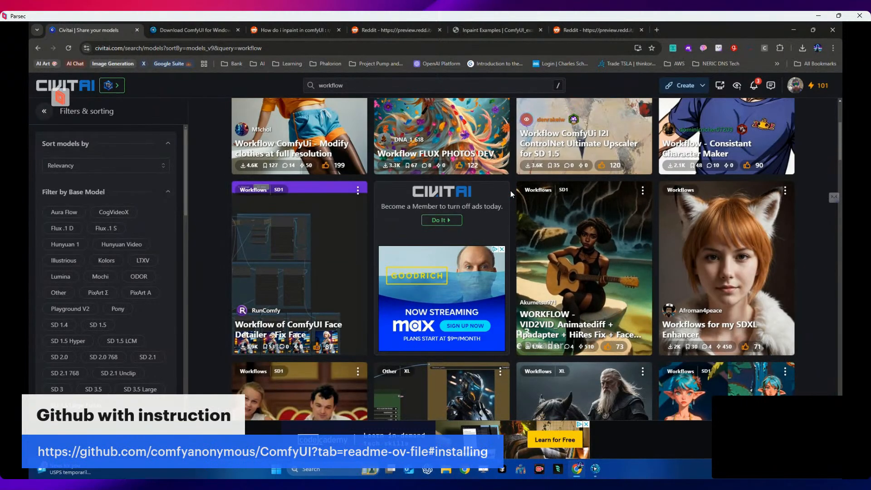
{"action": "scroll", "coordinate": [510, 191], "scroll_direction": "down", "scroll_amount": 2}
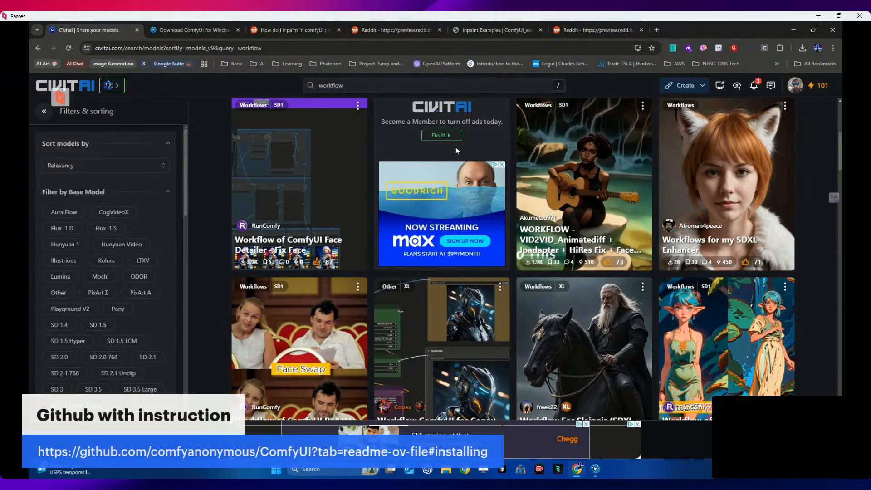
{"action": "scroll", "coordinate": [456, 147], "scroll_direction": "down", "scroll_amount": 3}
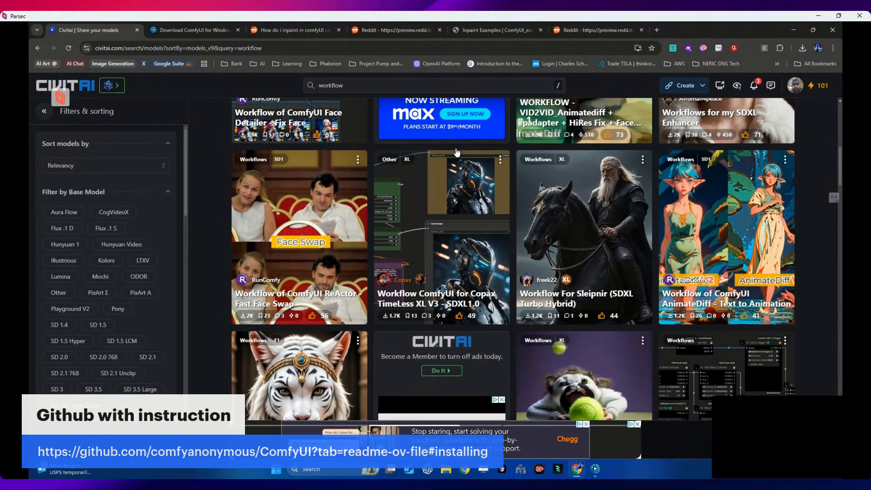
{"action": "scroll", "coordinate": [457, 152], "scroll_direction": "down", "scroll_amount": 5}
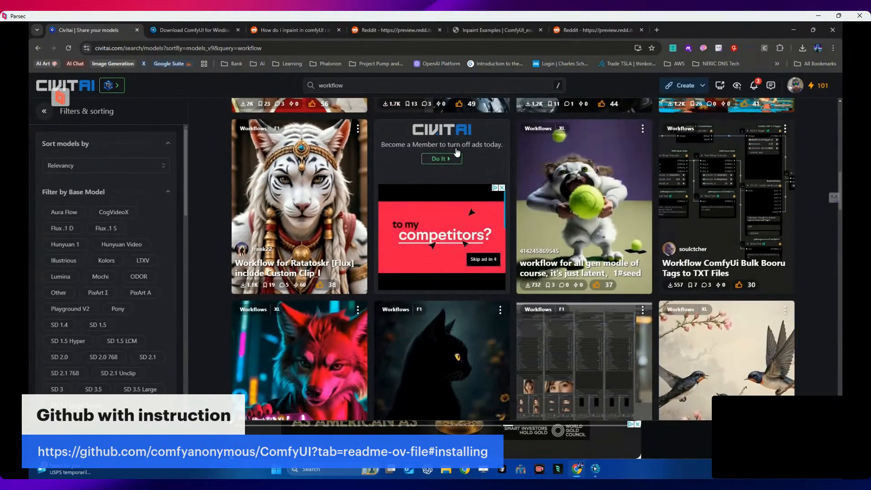
{"action": "scroll", "coordinate": [457, 152], "scroll_direction": "down", "scroll_amount": 3}
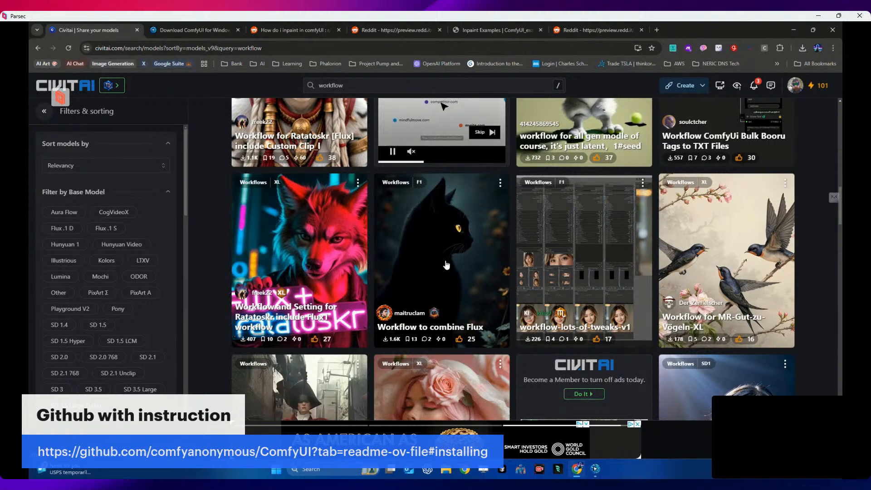
{"action": "left_click", "coordinate": [566, 239]}
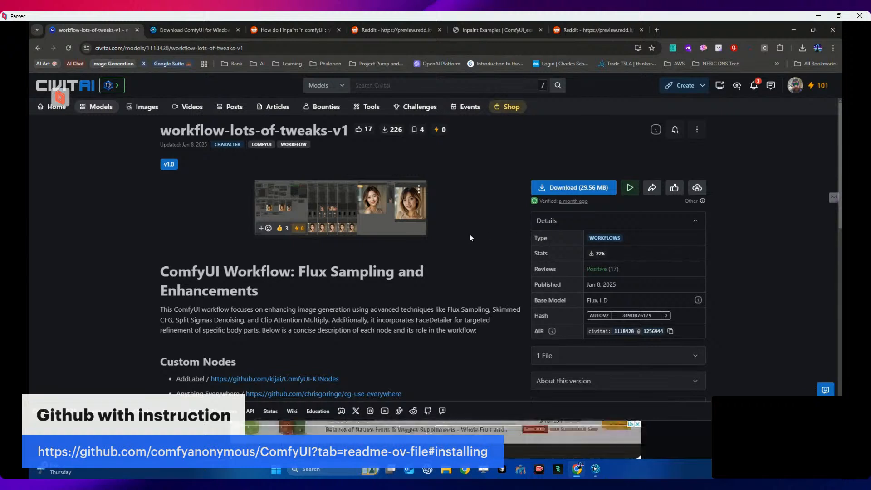
Step: Skim the workflow-lots-of-tweaks-v1 description, view Civitai's bounties, and return to the general models listing
{"action": "scroll", "coordinate": [470, 234], "scroll_direction": "down", "scroll_amount": 1}
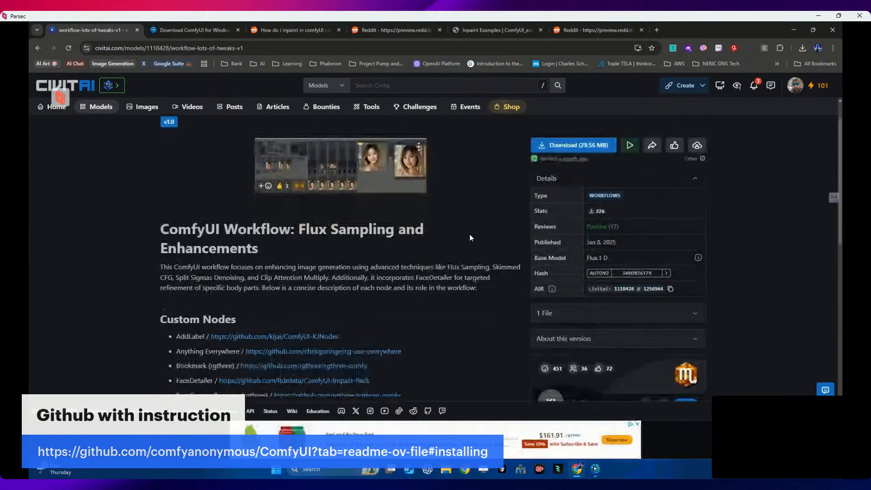
{"action": "scroll", "coordinate": [469, 235], "scroll_direction": "up", "scroll_amount": 1}
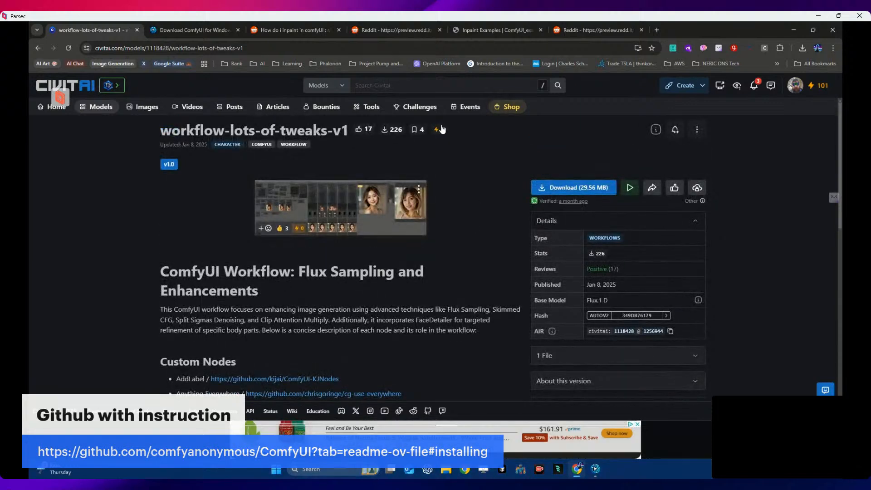
{"action": "left_click", "coordinate": [324, 109]}
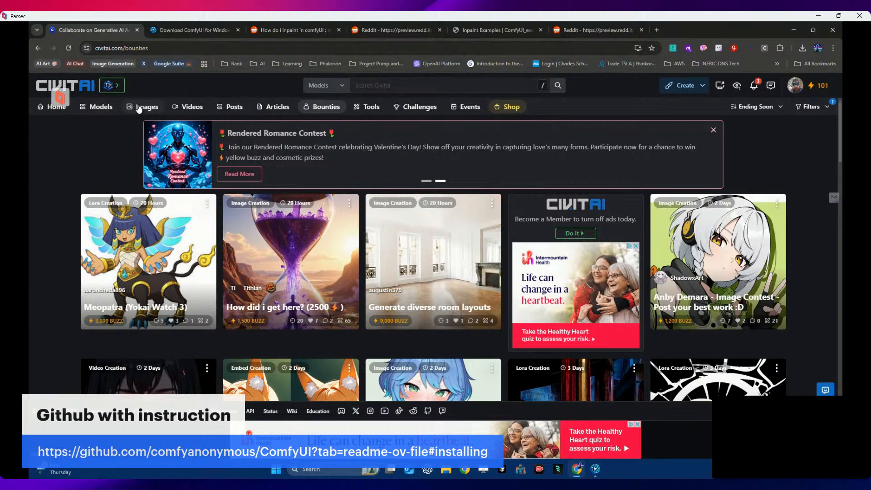
{"action": "left_click", "coordinate": [101, 108]}
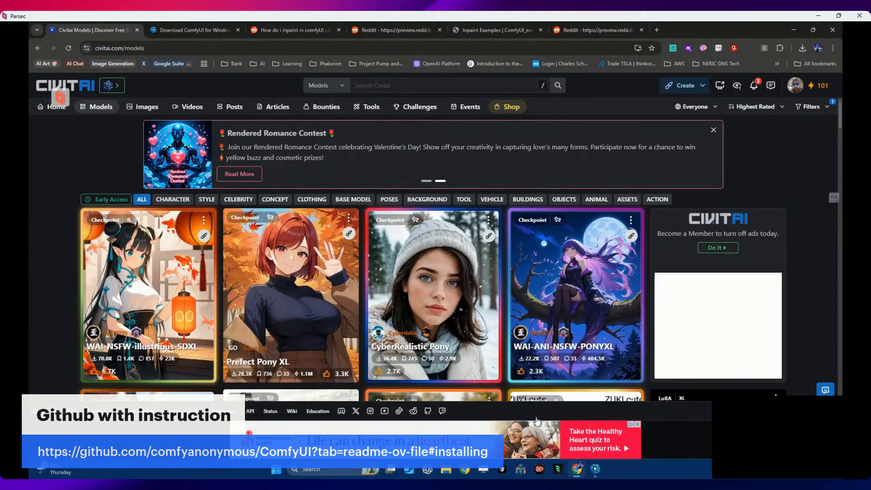
Step: Switch to ComfyUI and browse File Explorer's recent files and the MidJourney Alph Art folder in Pictures for an input image
{"action": "left_click", "coordinate": [596, 472]}
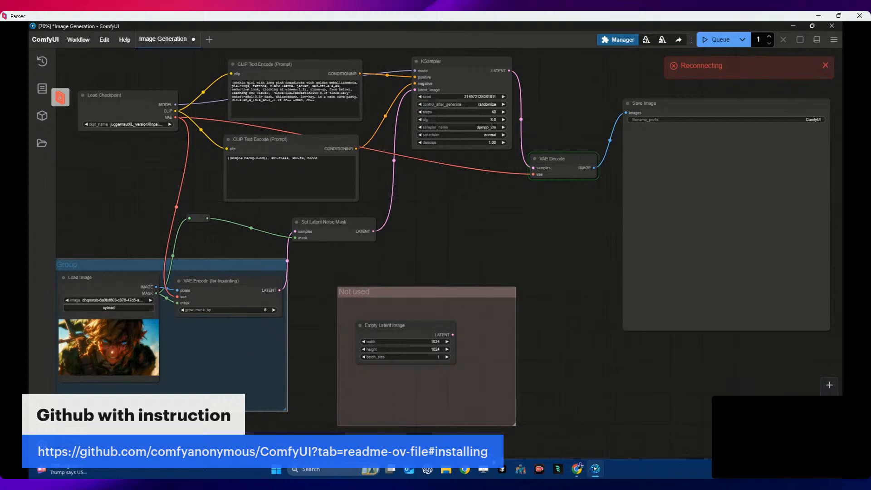
{"action": "left_click", "coordinate": [452, 472]}
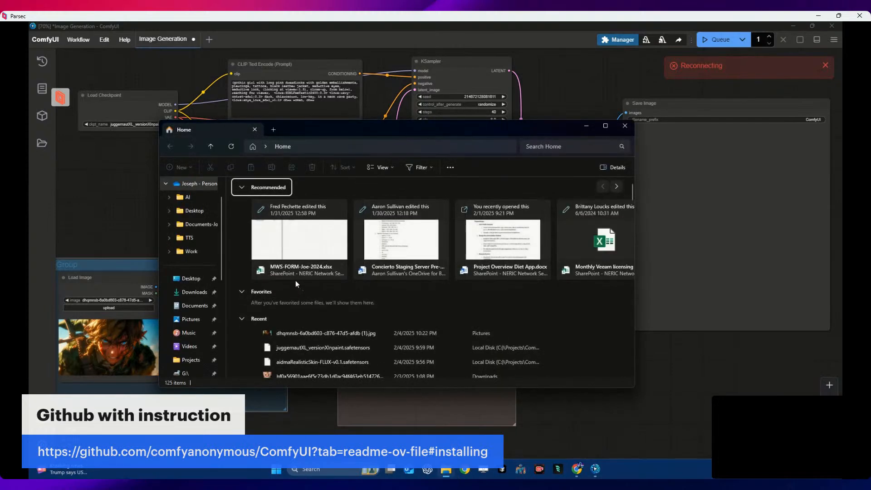
{"action": "scroll", "coordinate": [295, 281], "scroll_direction": "down", "scroll_amount": 1}
{"action": "scroll", "coordinate": [333, 309], "scroll_direction": "down", "scroll_amount": 1}
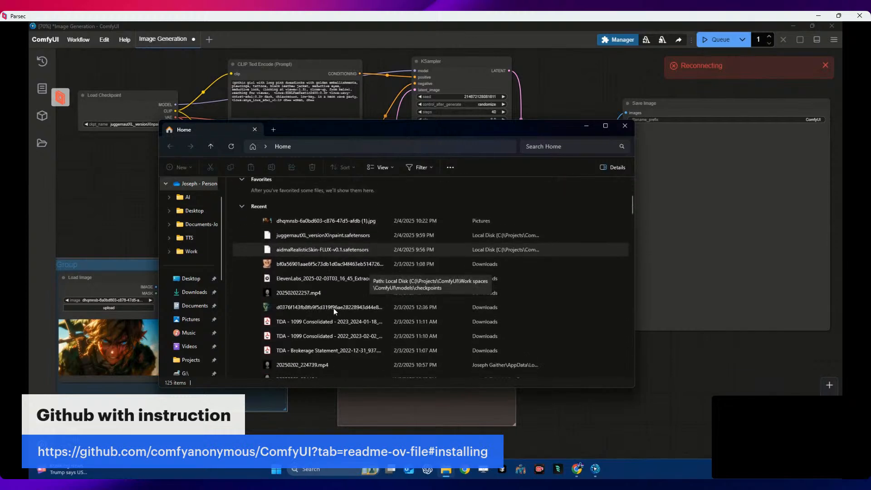
{"action": "scroll", "coordinate": [334, 311], "scroll_direction": "down", "scroll_amount": 1}
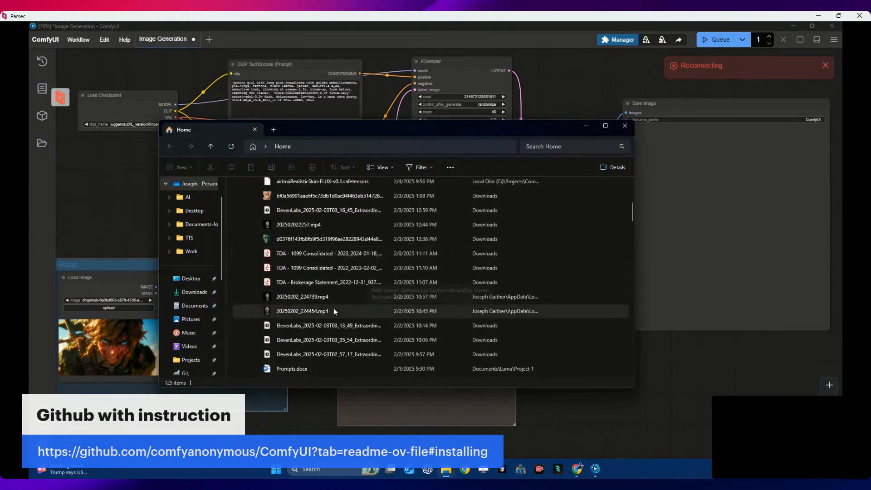
{"action": "scroll", "coordinate": [333, 309], "scroll_direction": "down", "scroll_amount": 3}
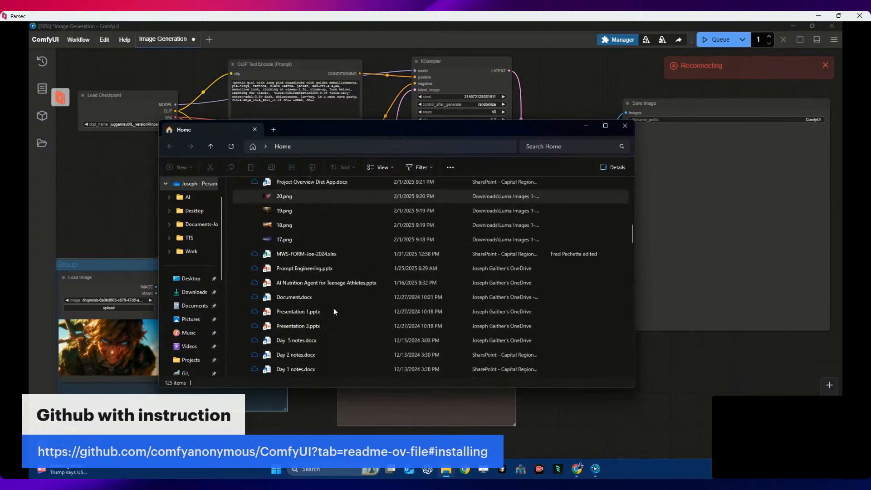
{"action": "scroll", "coordinate": [334, 308], "scroll_direction": "down", "scroll_amount": 10}
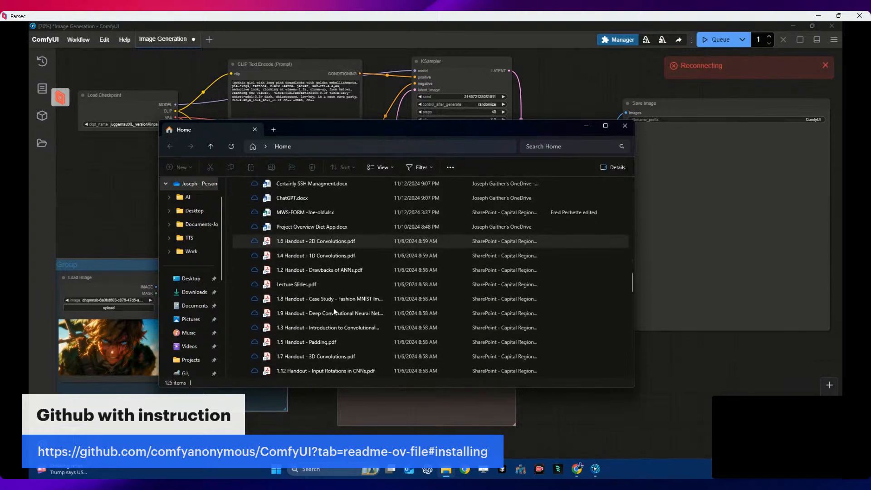
{"action": "scroll", "coordinate": [334, 308], "scroll_direction": "down", "scroll_amount": 8}
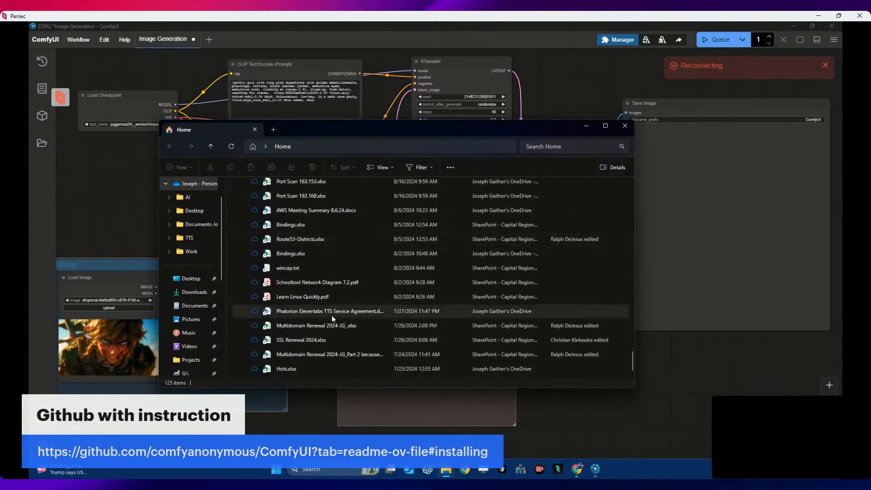
{"action": "left_click", "coordinate": [190, 320]}
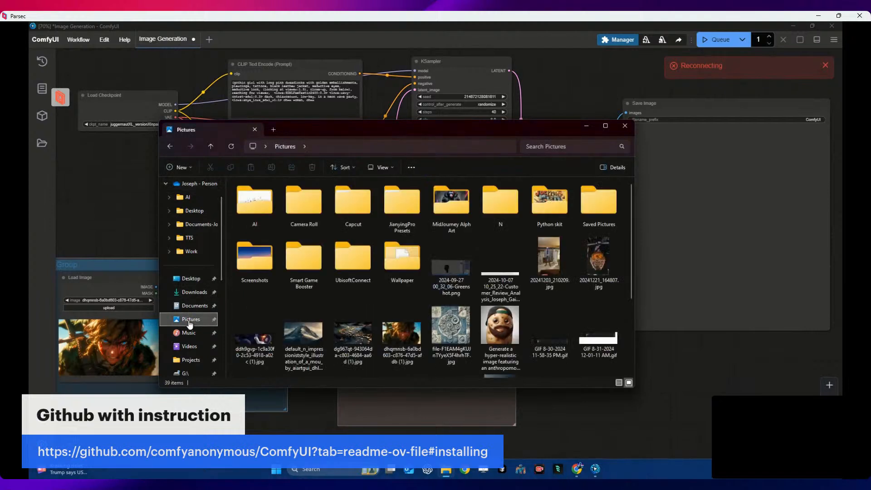
{"action": "double_click", "coordinate": [447, 209]}
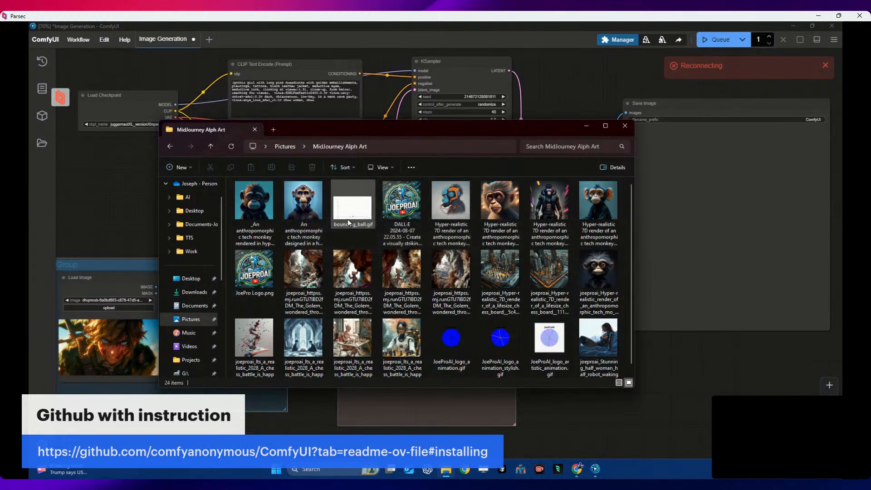
{"action": "left_click", "coordinate": [625, 126]}
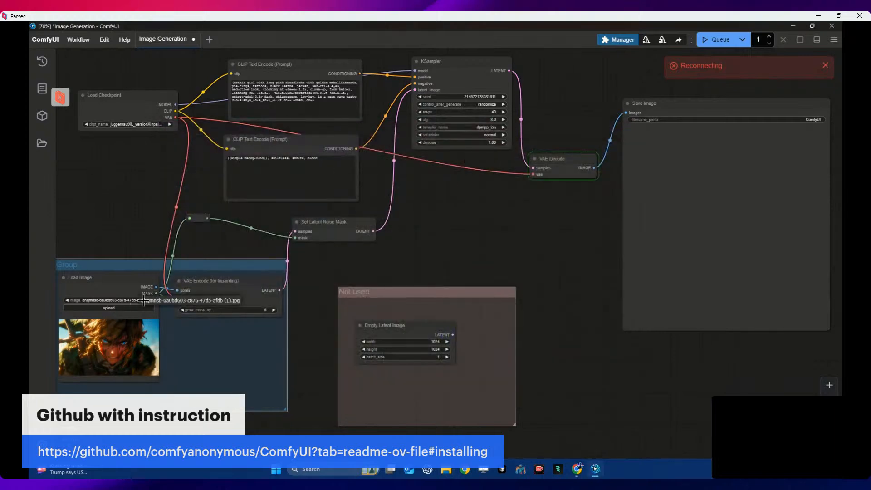
Step: Try to upload the "An anthropomorphic tech monkey" image from Pictures > MidJourney Alph Art into the Load Image node
{"action": "left_click", "coordinate": [123, 309]}
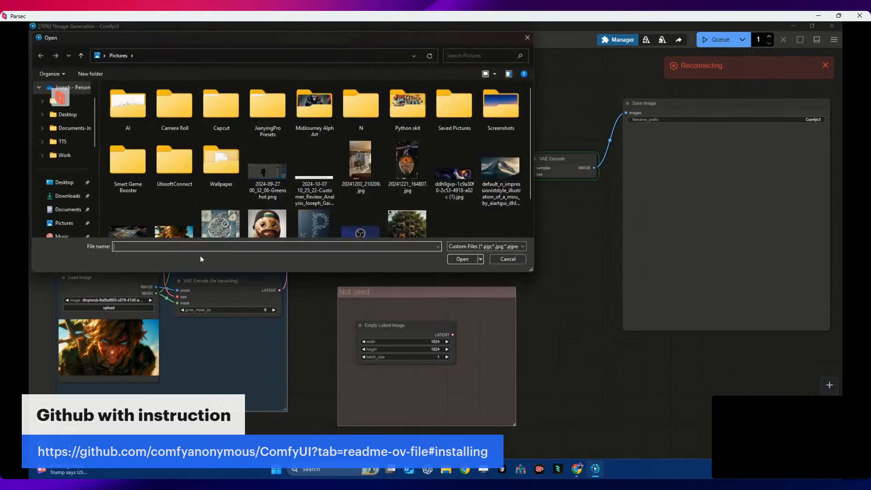
{"action": "double_click", "coordinate": [309, 108]}
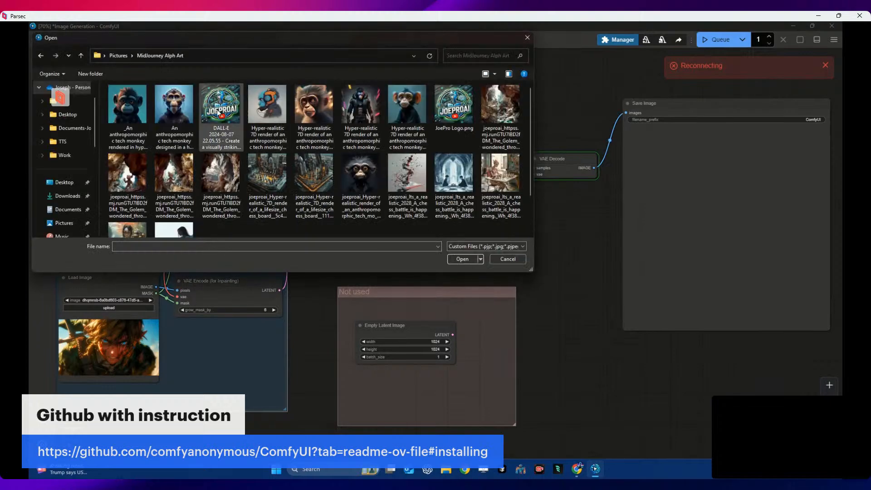
{"action": "double_click", "coordinate": [176, 113]}
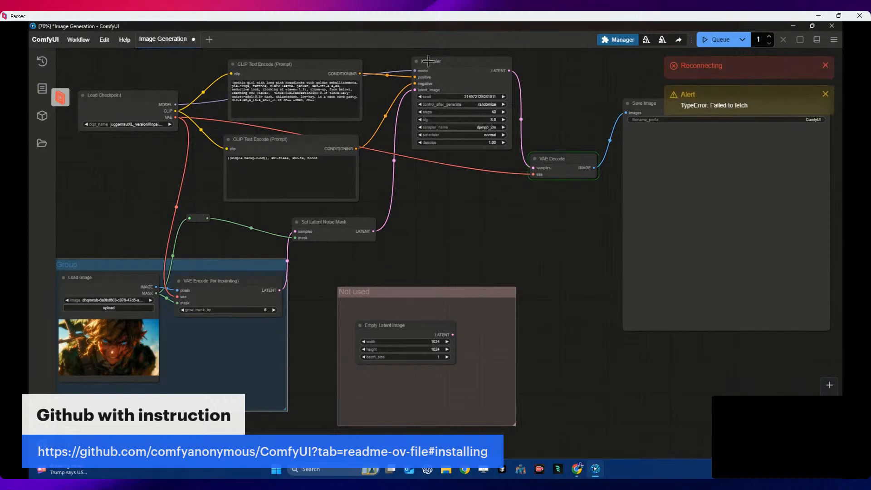
Step: Restart ComfyUI through its Manager and load the "An anthropomorphic tech monkey" picture from MidJourney Alph Art into the Load Image node
{"action": "left_click", "coordinate": [618, 39]}
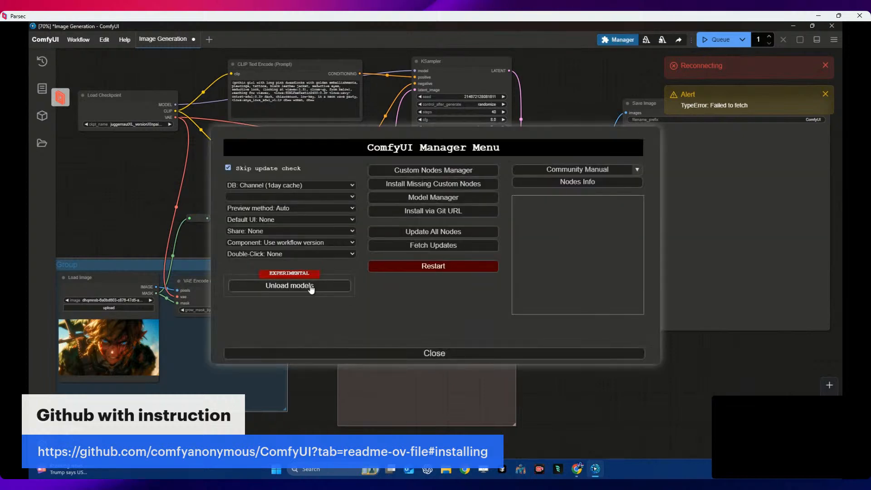
{"action": "left_click", "coordinate": [432, 266]}
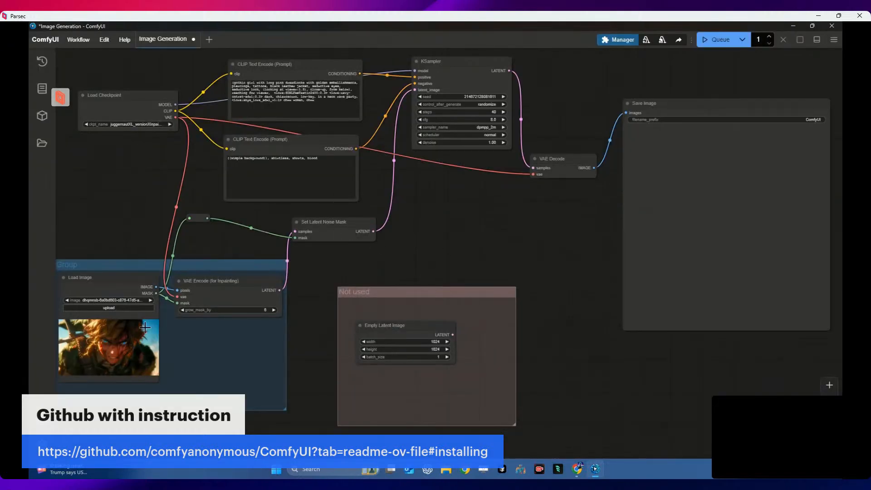
{"action": "left_click", "coordinate": [121, 308]}
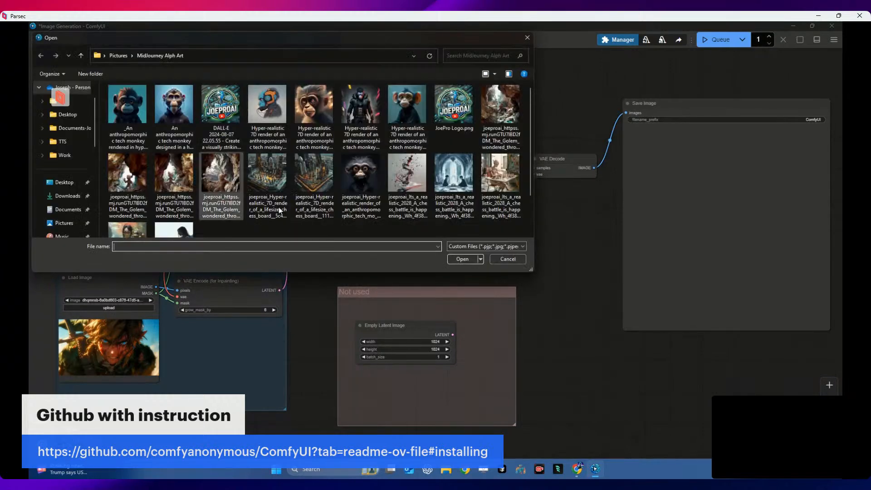
{"action": "double_click", "coordinate": [172, 105]}
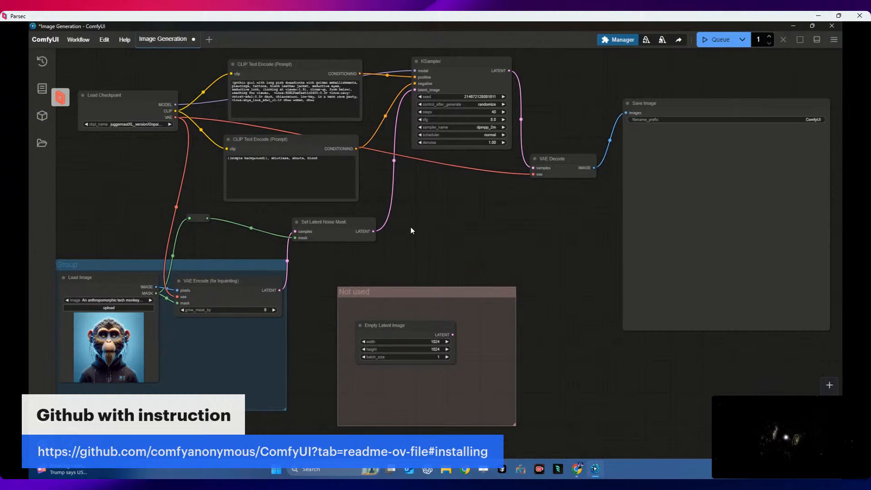
Step: Switch to Chrome and open the red-mask workflow screenshot from the Reddit thread on inpainting in ComfyUI
{"action": "key", "text": "alt+Tab"}
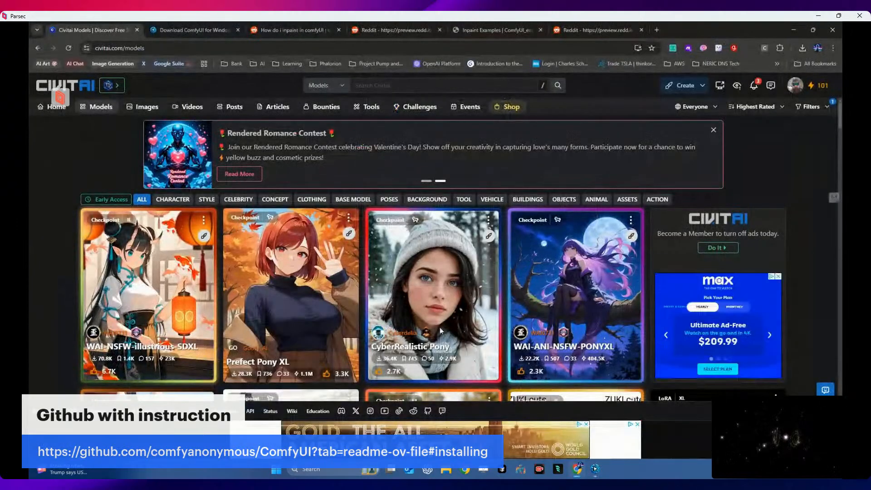
{"action": "left_click", "coordinate": [225, 30]}
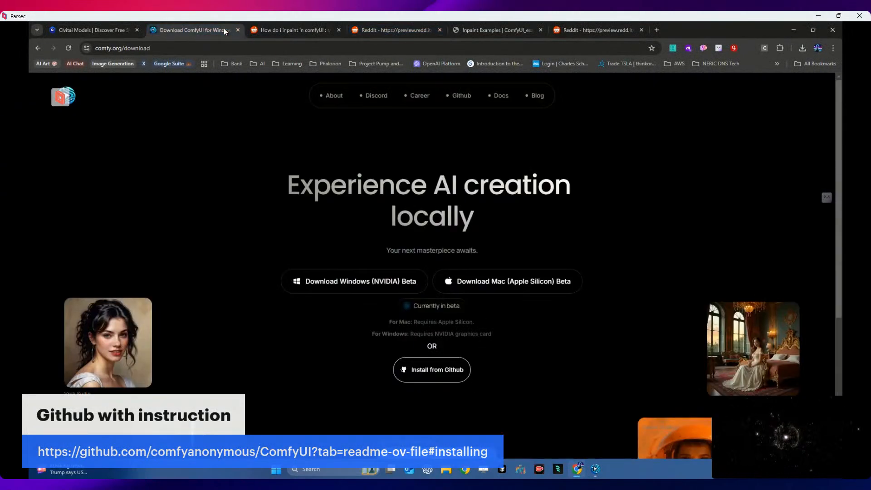
{"action": "left_click", "coordinate": [286, 29]}
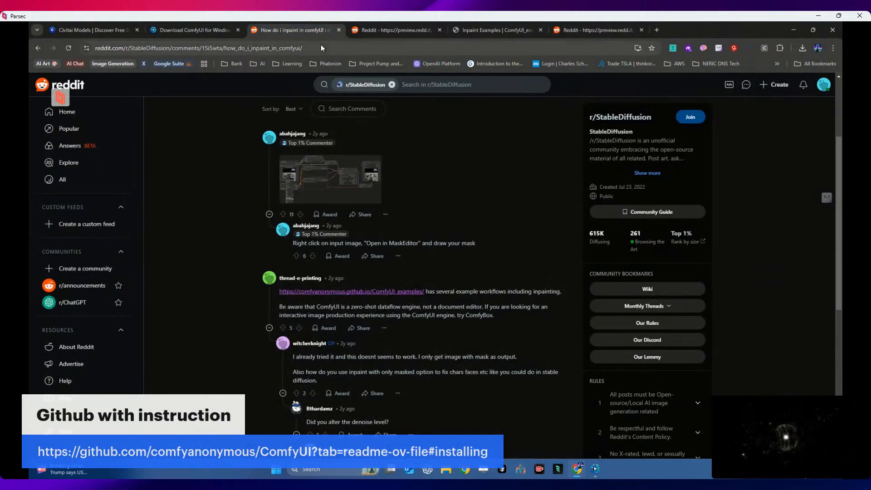
{"action": "scroll", "coordinate": [298, 257], "scroll_direction": "down", "scroll_amount": 1}
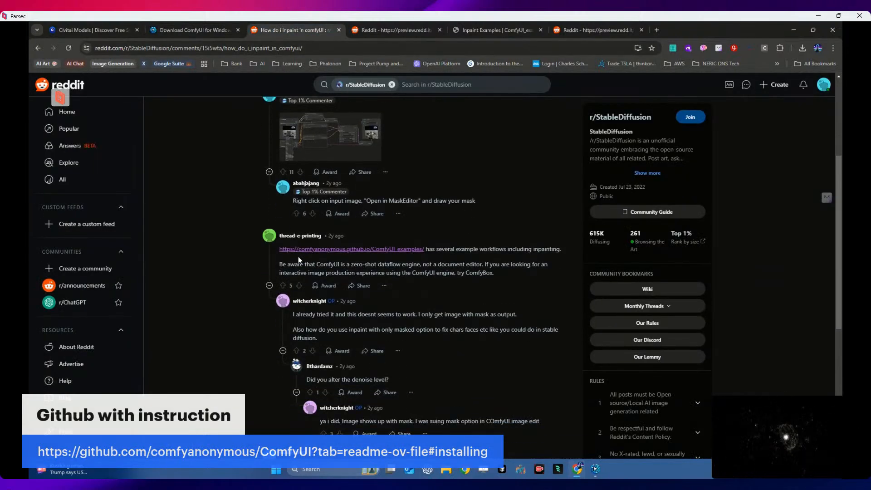
{"action": "scroll", "coordinate": [298, 257], "scroll_direction": "down", "scroll_amount": 4}
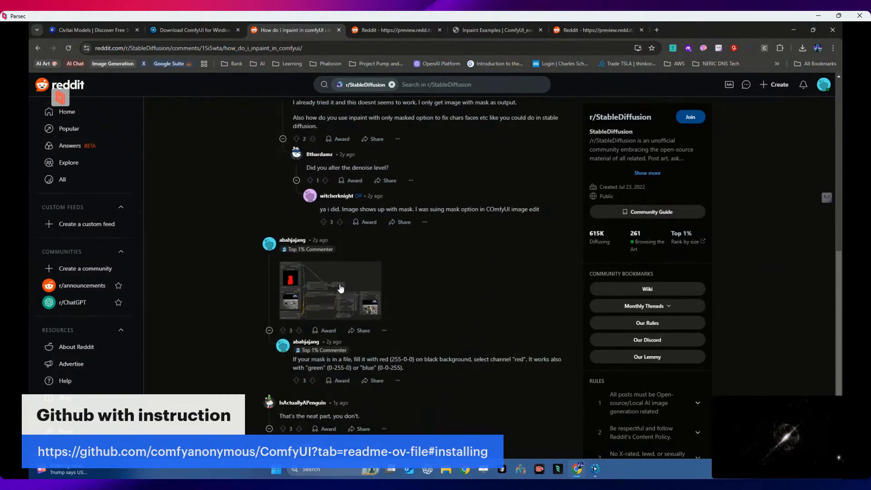
{"action": "left_click", "coordinate": [338, 285]}
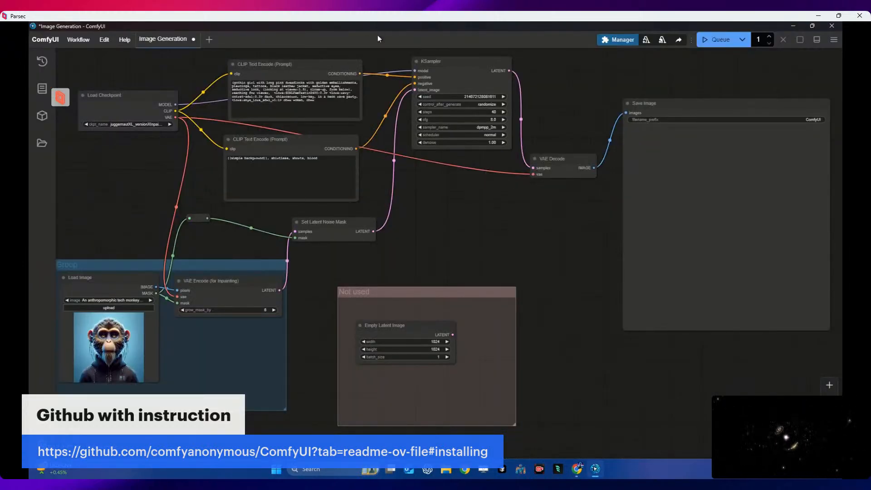
Step: Shift the ComfyUI window beside the Reddit workflow screenshot and compare the mask connections in both
{"action": "left_click_drag", "start_coordinate": [376, 28], "coordinate": [540, 64]}
{"action": "left_click_drag", "start_coordinate": [196, 54], "coordinate": [484, 76]}
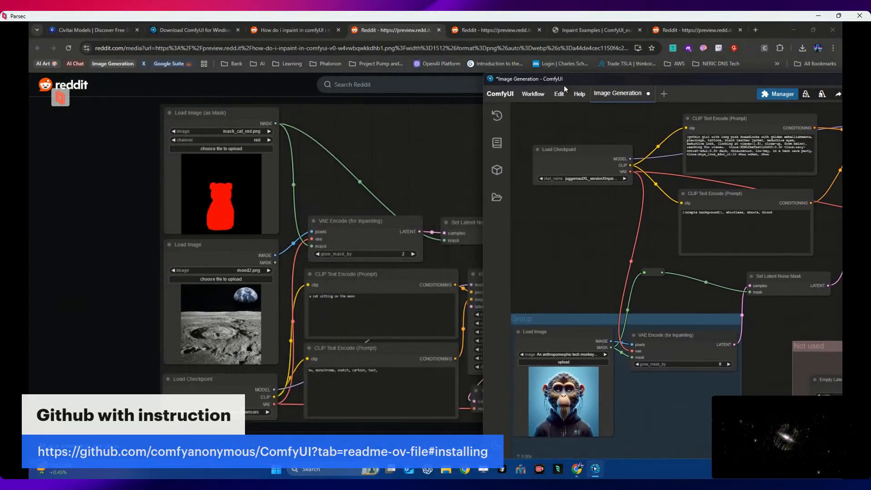
{"action": "left_click_drag", "start_coordinate": [687, 85], "coordinate": [582, 61]}
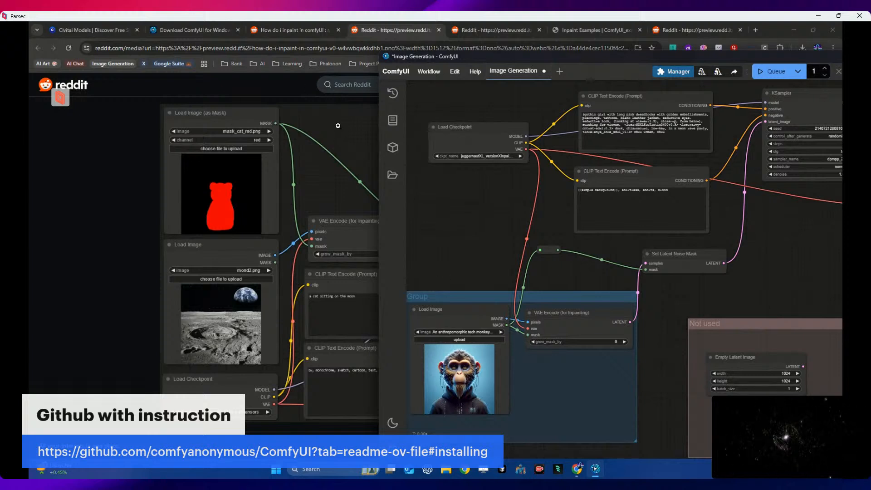
{"action": "left_click", "coordinate": [278, 86]}
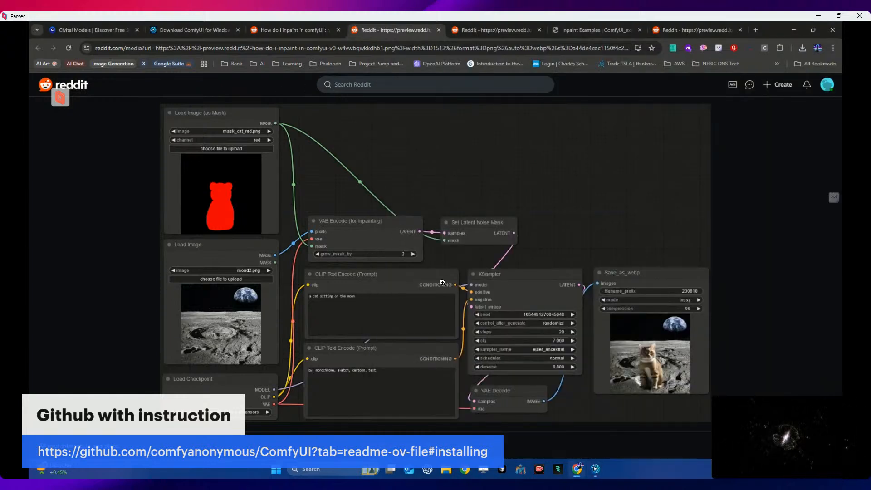
{"action": "left_click", "coordinate": [596, 472]}
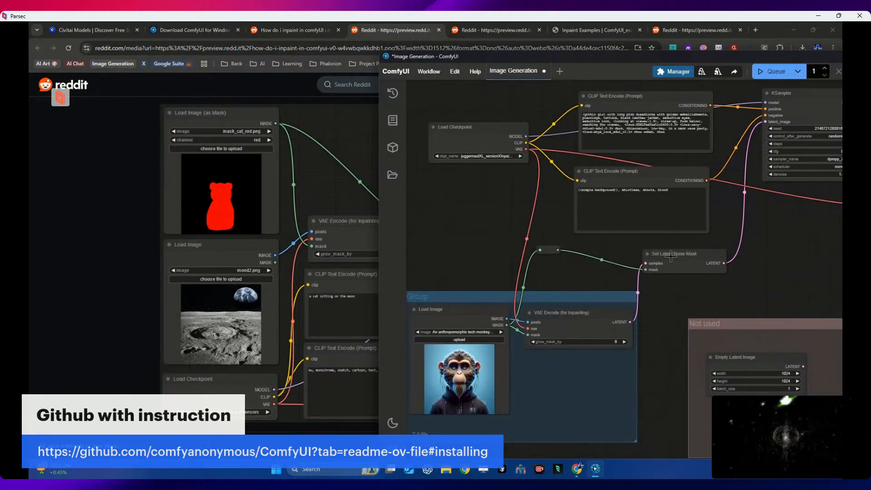
Step: Remove the Reroute node feeding the Set Latent Noise Mask input, and slightly reposition the mask node and the Load Image group
{"action": "left_click_drag", "start_coordinate": [671, 257], "coordinate": [698, 253]}
{"action": "left_click_drag", "start_coordinate": [589, 315], "coordinate": [590, 319]}
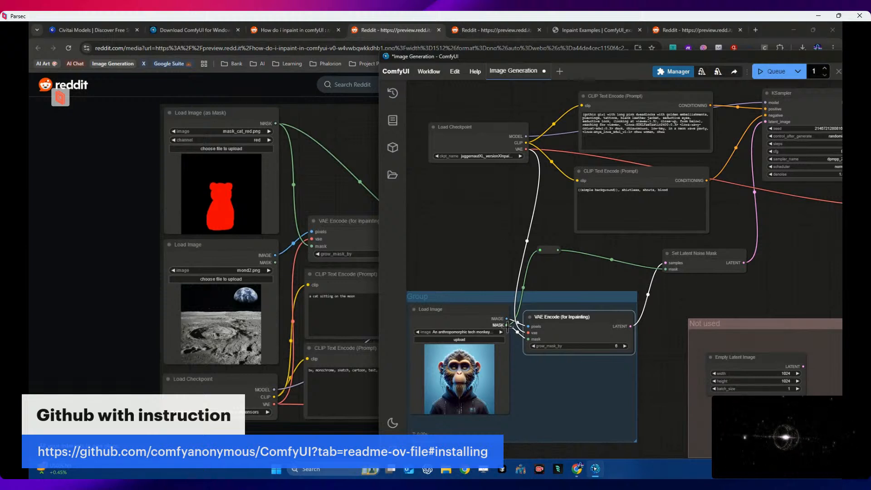
{"action": "right_click", "coordinate": [551, 249]}
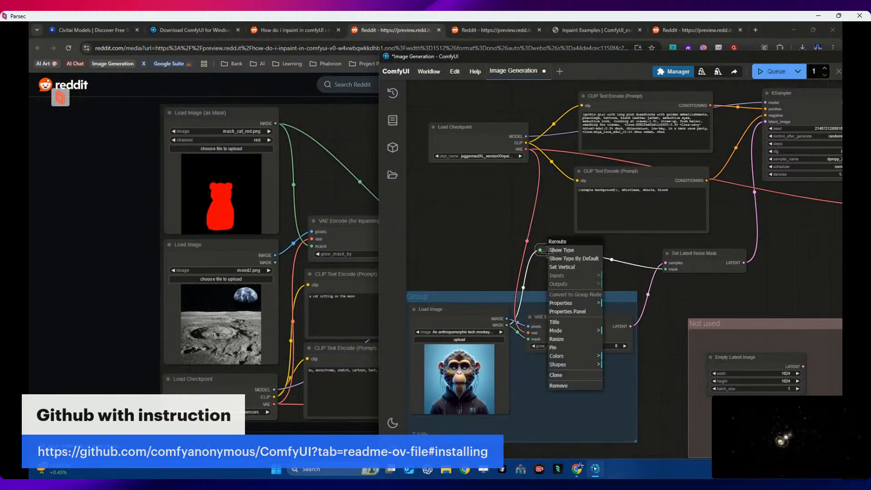
{"action": "left_click", "coordinate": [560, 386]}
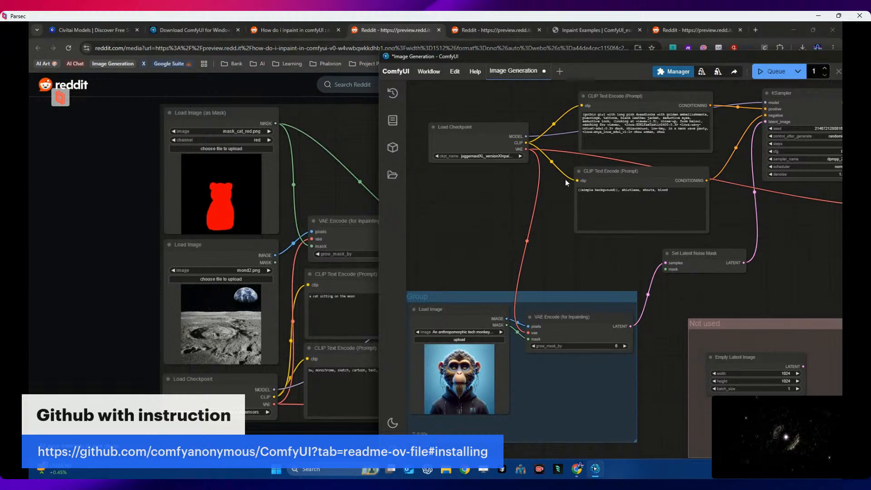
{"action": "left_click_drag", "start_coordinate": [568, 295], "coordinate": [577, 289]}
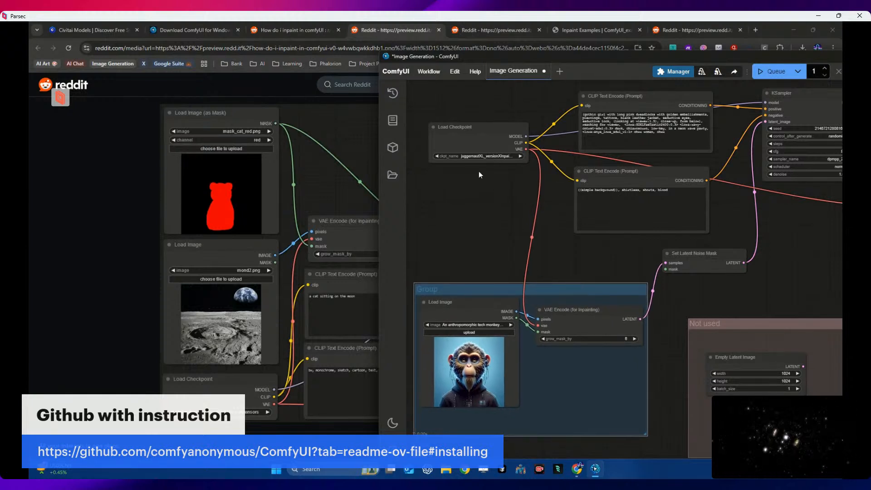
Step: Nudge the Load Checkpoint node upward and connect the Load Image MASK output to the mask input of Set Latent Noise Mask
{"action": "left_click_drag", "start_coordinate": [496, 126], "coordinate": [491, 115]}
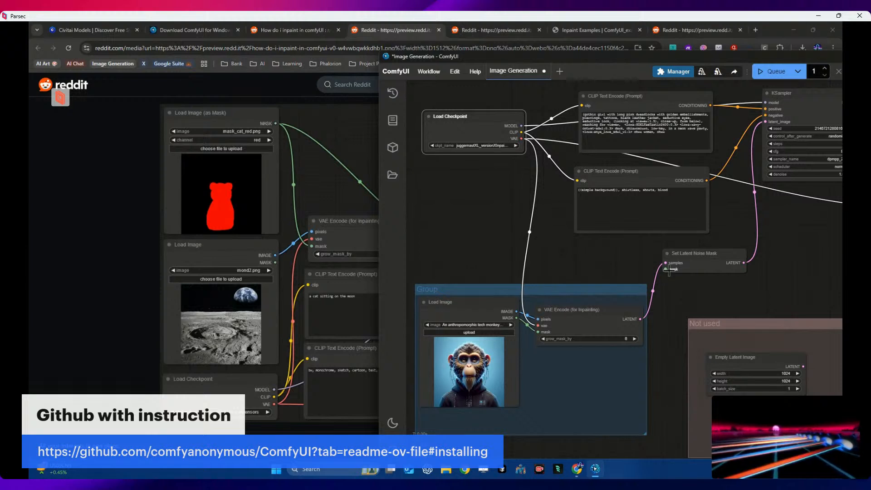
{"action": "left_click_drag", "start_coordinate": [666, 269], "coordinate": [575, 310]}
{"action": "left_click_drag", "start_coordinate": [554, 325], "coordinate": [539, 331]}
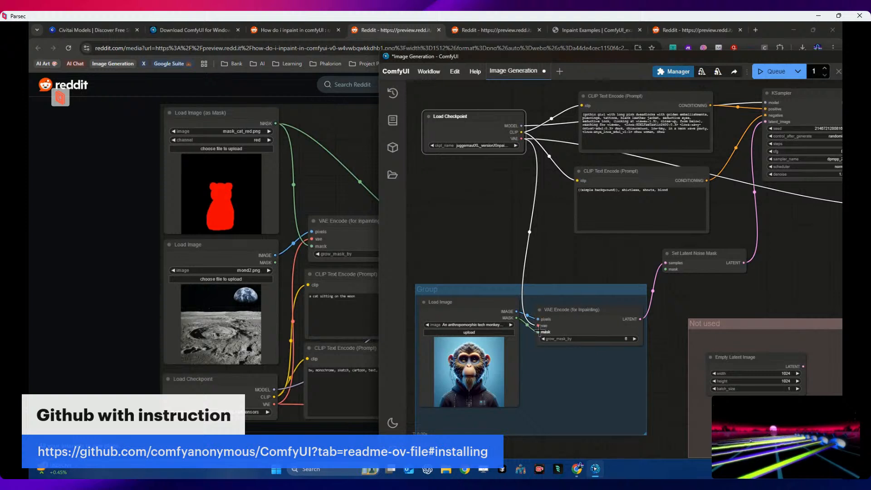
{"action": "left_click_drag", "start_coordinate": [517, 319], "coordinate": [666, 269]}
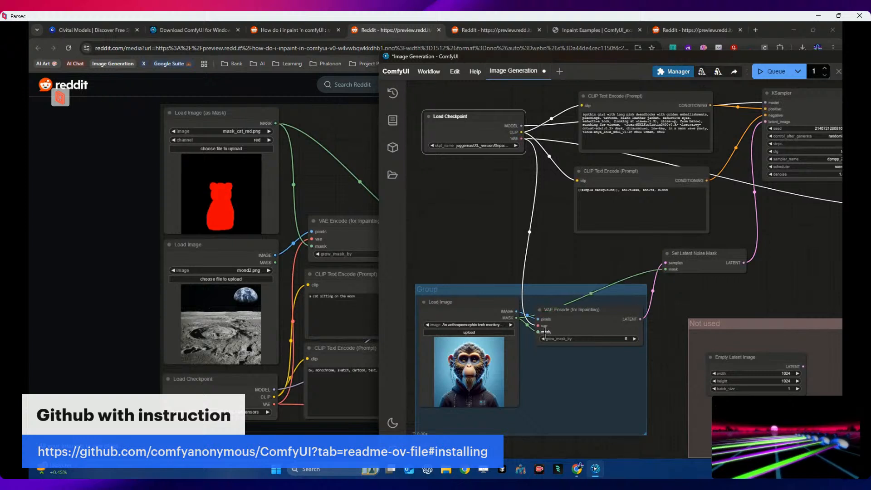
Step: Set grow_mask_by to 2 on the VAE Encode (for Inpainting) node, matching the Reddit workflow screenshot in Chrome, and return to ComfyUI
{"action": "left_click", "coordinate": [595, 339]}
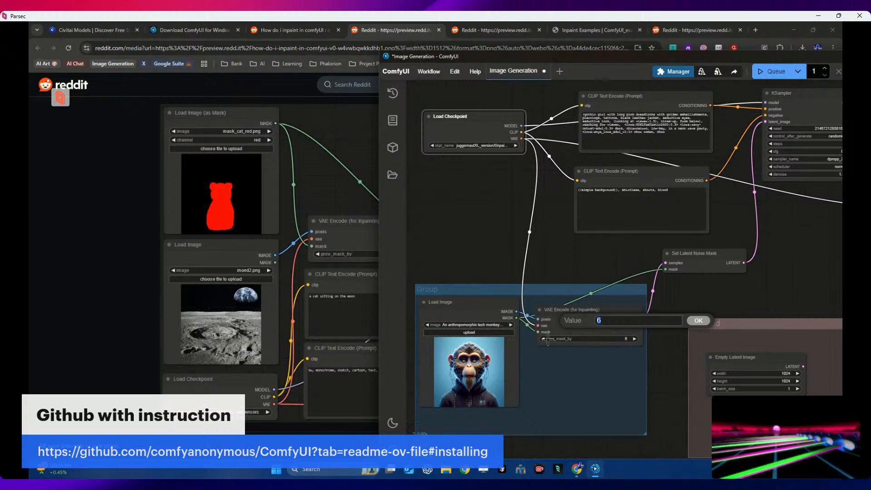
{"action": "type", "text": "5"}
{"action": "key", "text": "Return"}
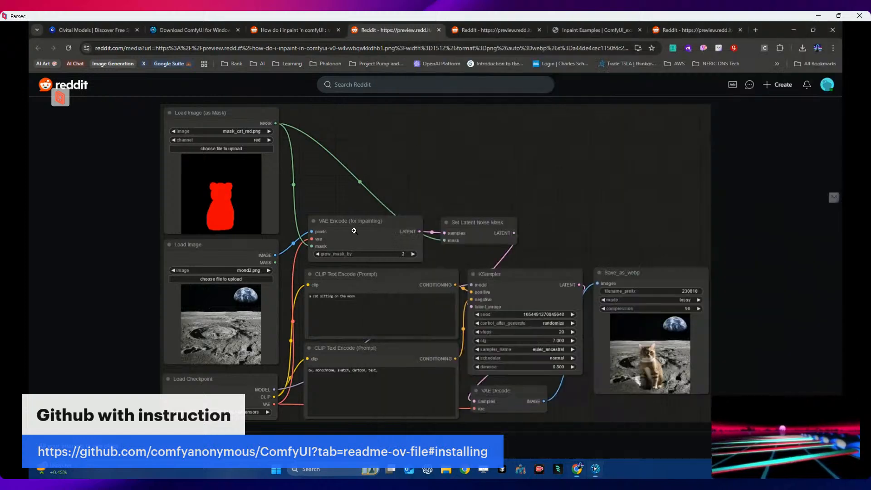
{"action": "left_click", "coordinate": [355, 232]}
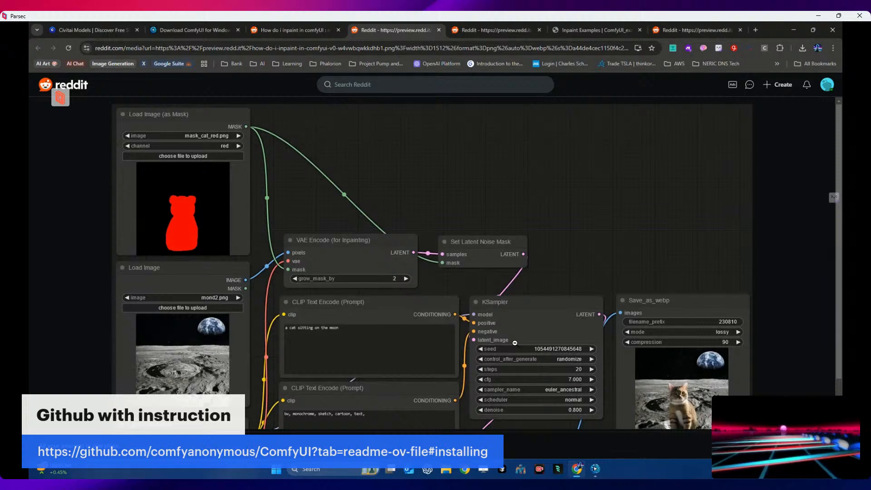
{"action": "left_click", "coordinate": [595, 469]}
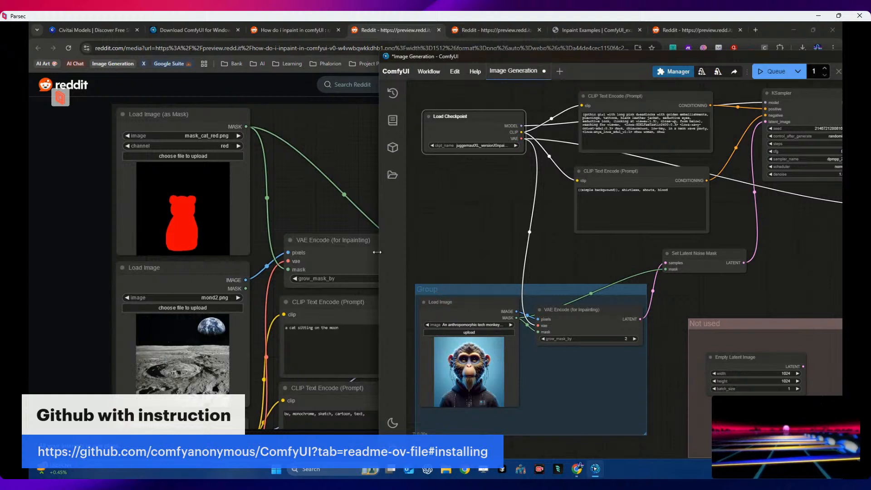
{"action": "left_click", "coordinate": [476, 296]}
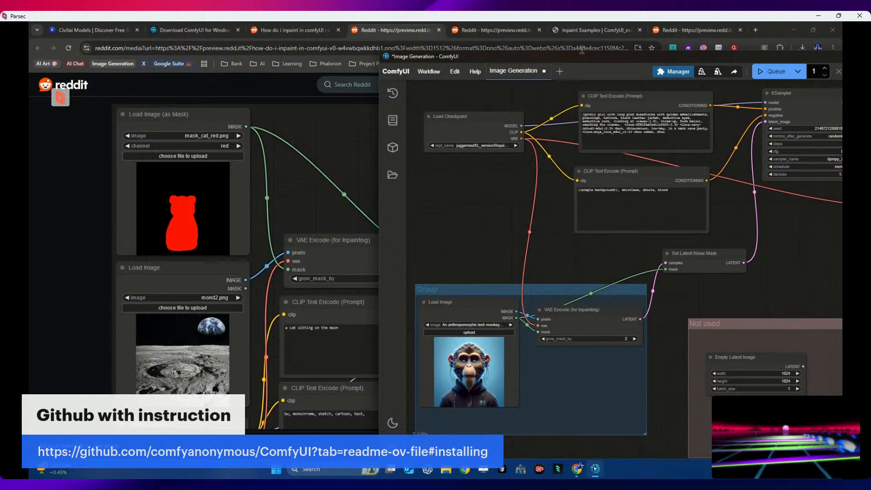
Step: Queue the inpainting workflow, maximize the ComfyUI window, and queue another generation
{"action": "left_click", "coordinate": [771, 71]}
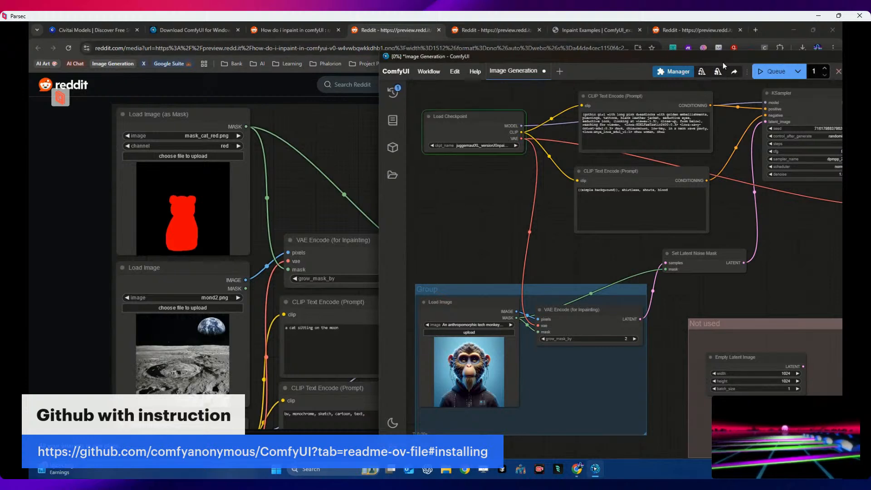
{"action": "left_click_drag", "start_coordinate": [739, 59], "coordinate": [557, 24]}
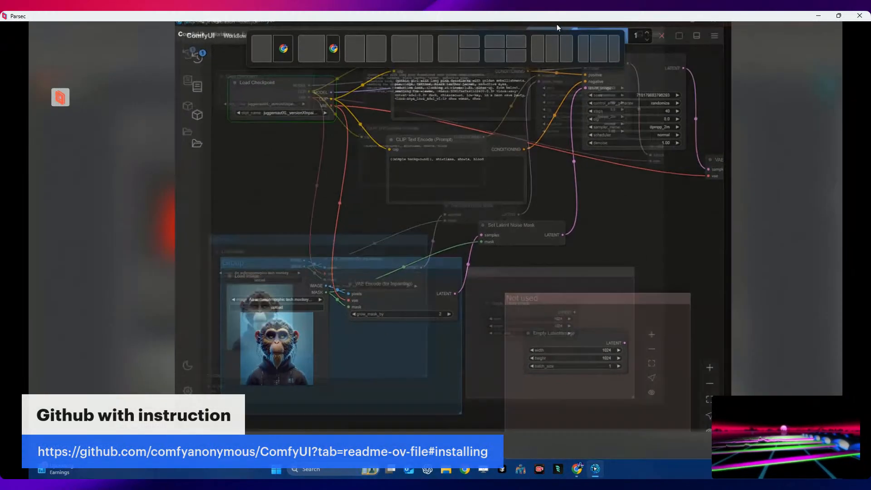
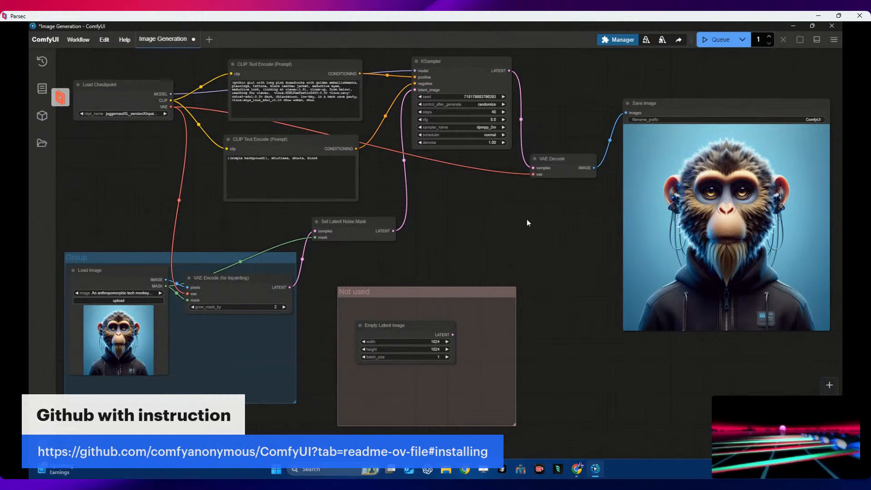
{"action": "left_click", "coordinate": [706, 41]}
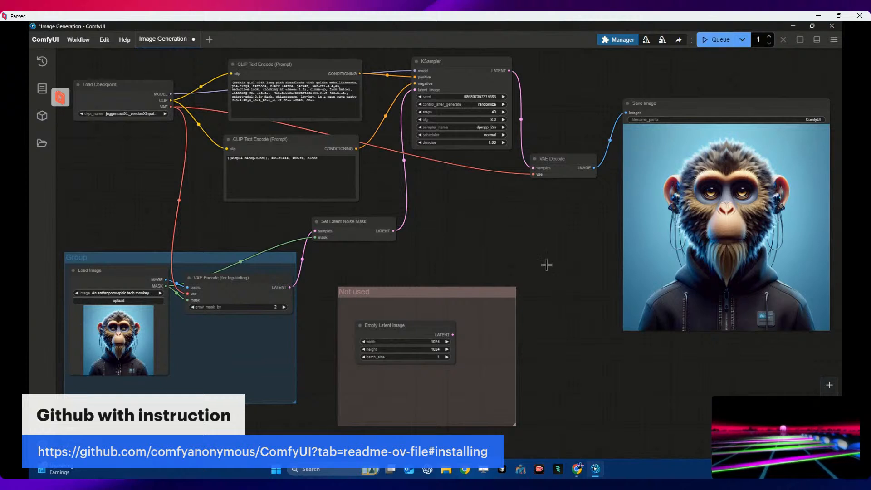
Step: Review the KSampler and prompt nodes of the Reddit workflow screenshot in Chrome, and queue the workflow again in ComfyUI
{"action": "mouse_move", "coordinate": [596, 473]}
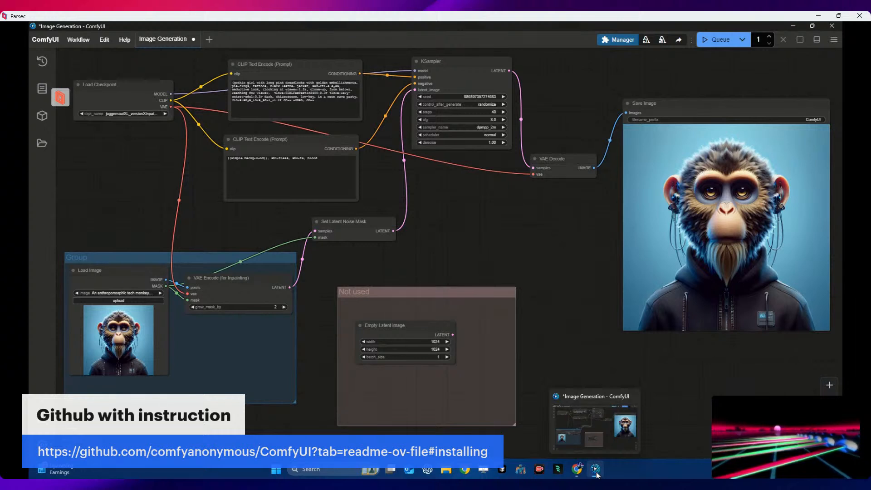
{"action": "left_click", "coordinate": [577, 469]}
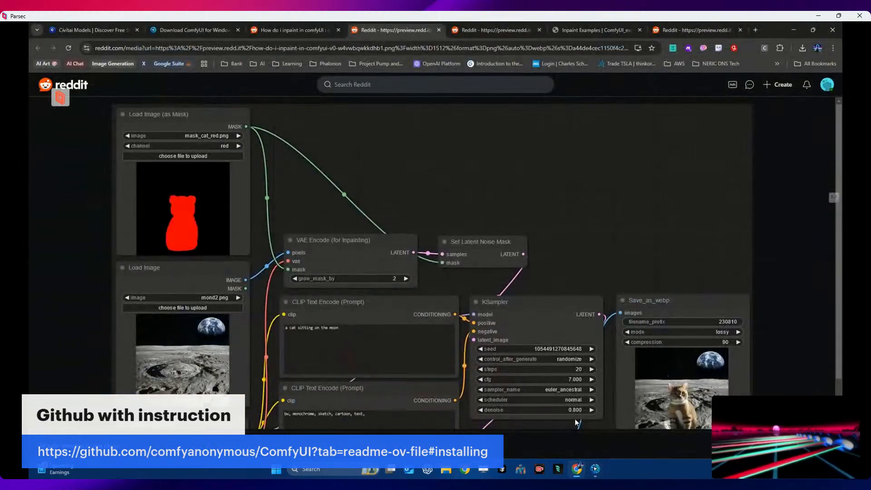
{"action": "scroll", "coordinate": [612, 288], "scroll_direction": "down", "scroll_amount": 1}
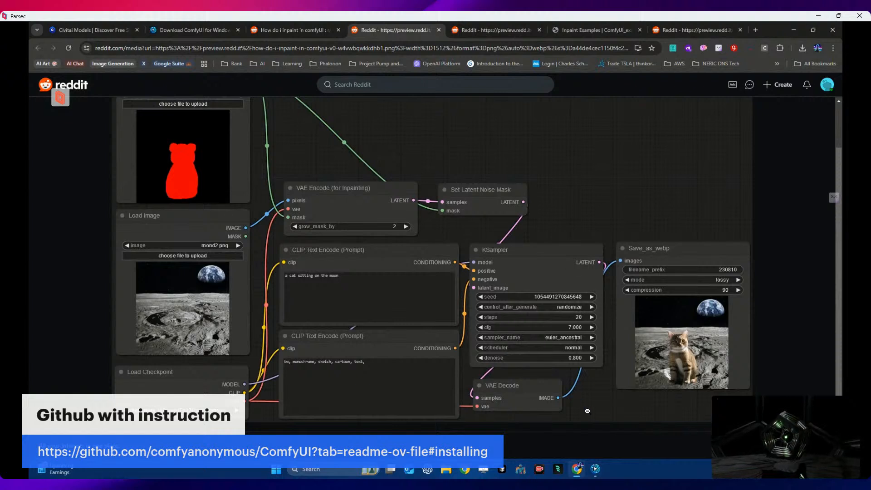
{"action": "left_click", "coordinate": [597, 468]}
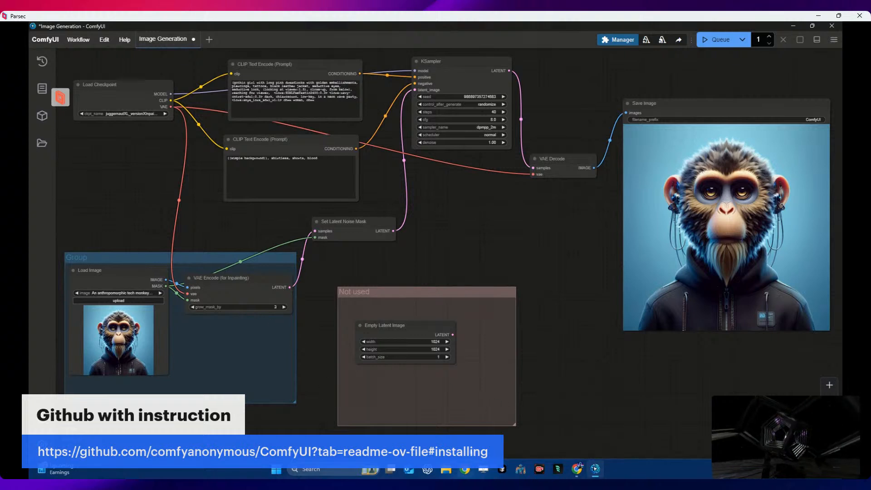
{"action": "left_click", "coordinate": [717, 40]}
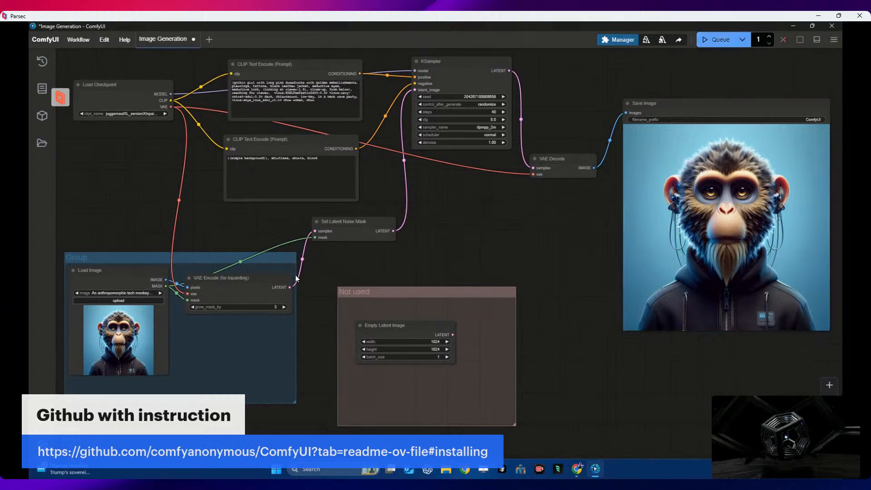
Step: Reduce grow_mask_by to 1 on the VAE Encode (for Inpainting) node and queue a new generation
{"action": "left_click", "coordinate": [312, 113]}
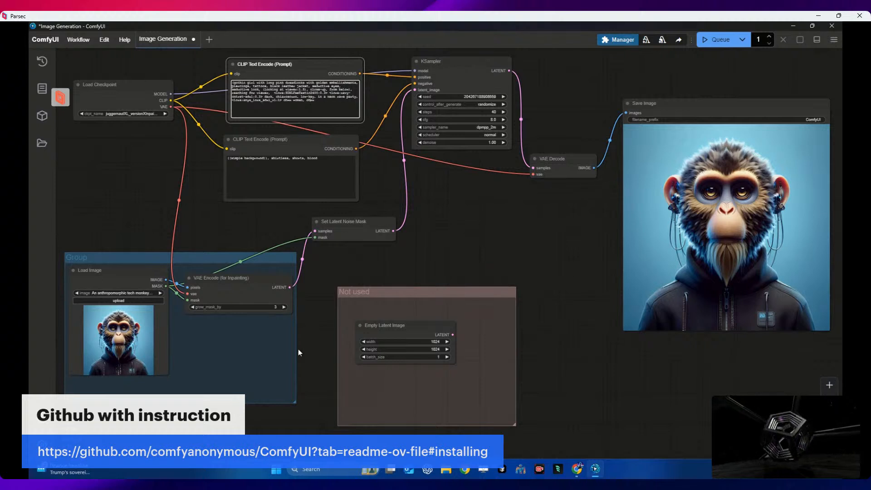
{"action": "left_click", "coordinate": [195, 307]}
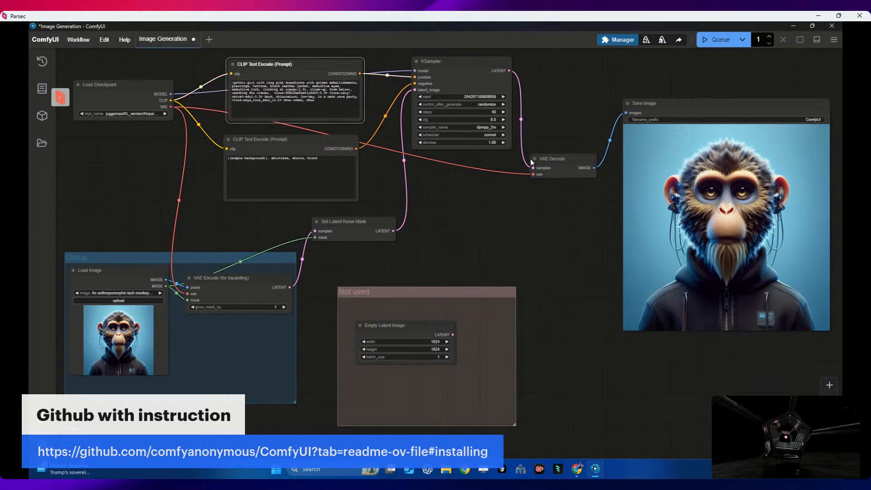
{"action": "left_click", "coordinate": [719, 39]}
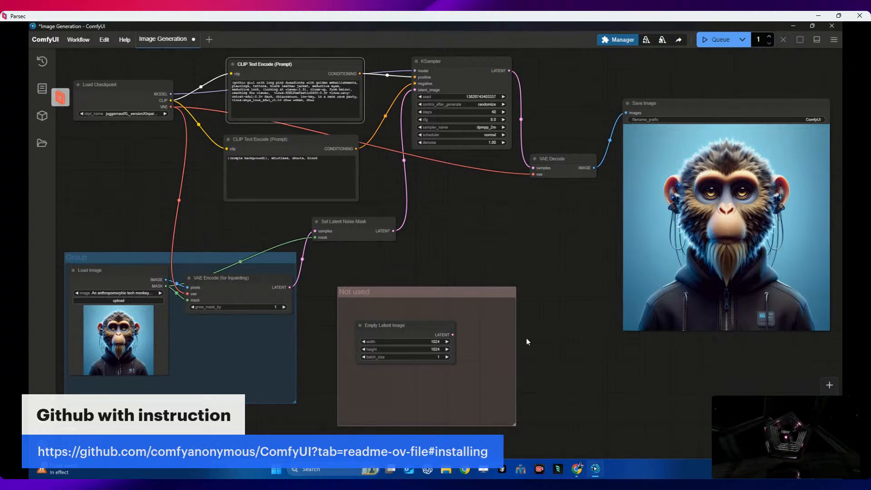
Step: Switch to Chrome, revisit the Reddit workflow screenshot, and browse the Early Access models on Civitai
{"action": "left_click", "coordinate": [579, 473]}
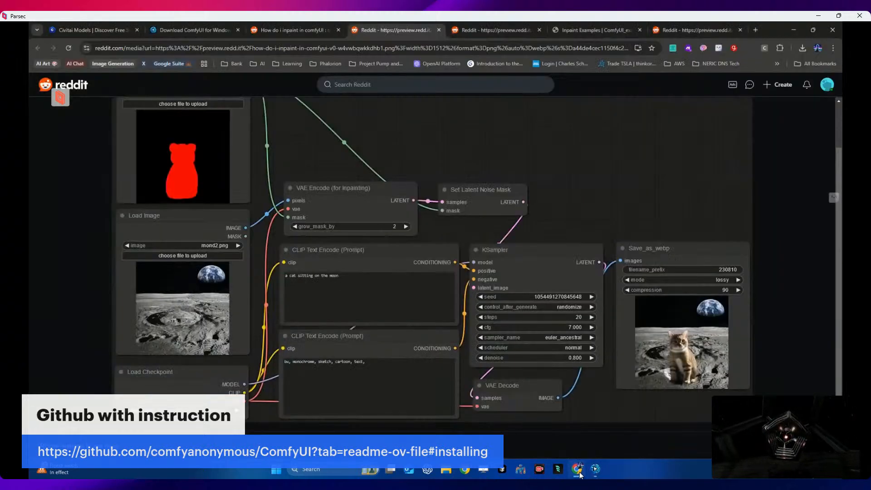
{"action": "scroll", "coordinate": [381, 105], "scroll_direction": "up", "scroll_amount": 1}
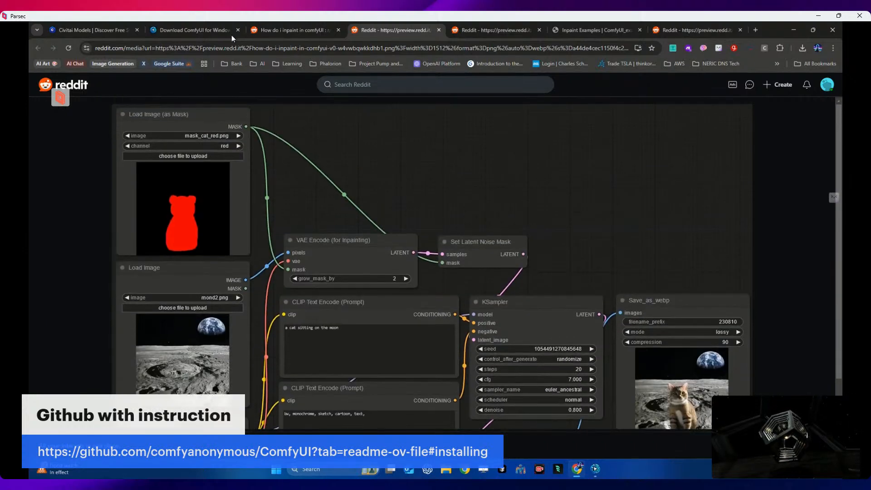
{"action": "left_click", "coordinate": [98, 28]}
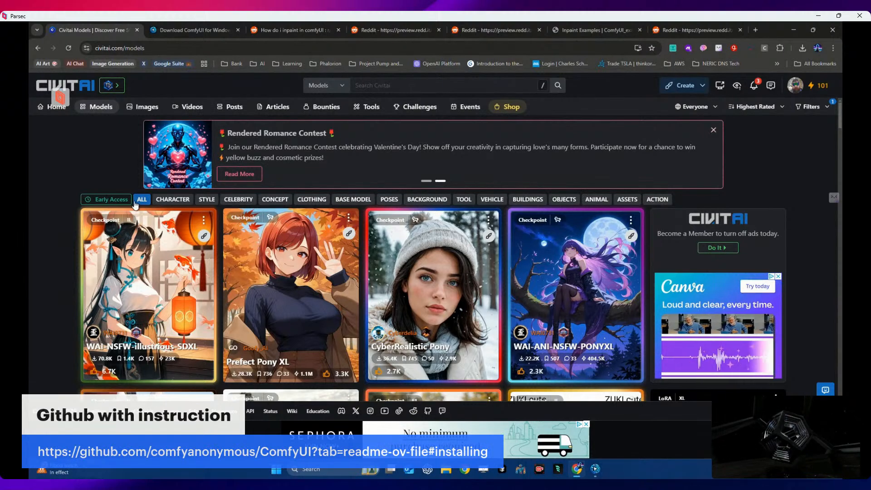
{"action": "left_click", "coordinate": [121, 201]}
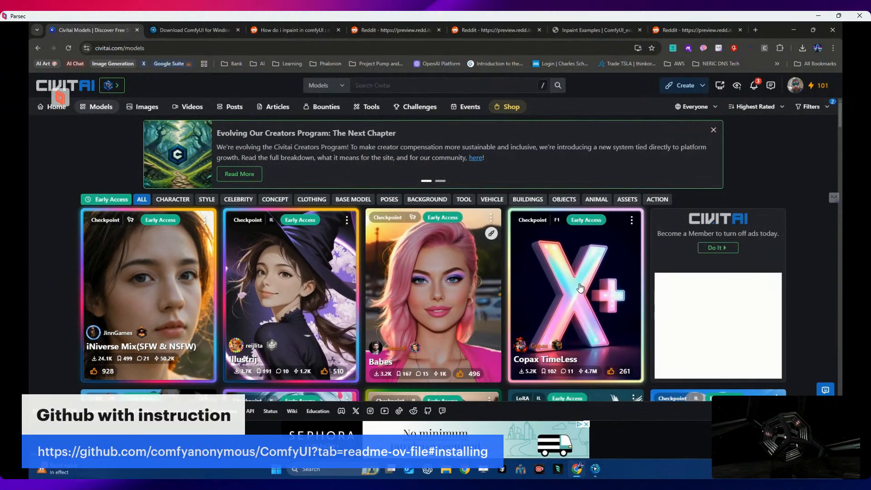
{"action": "scroll", "coordinate": [563, 281], "scroll_direction": "down", "scroll_amount": 3}
{"action": "scroll", "coordinate": [562, 281], "scroll_direction": "down", "scroll_amount": 3}
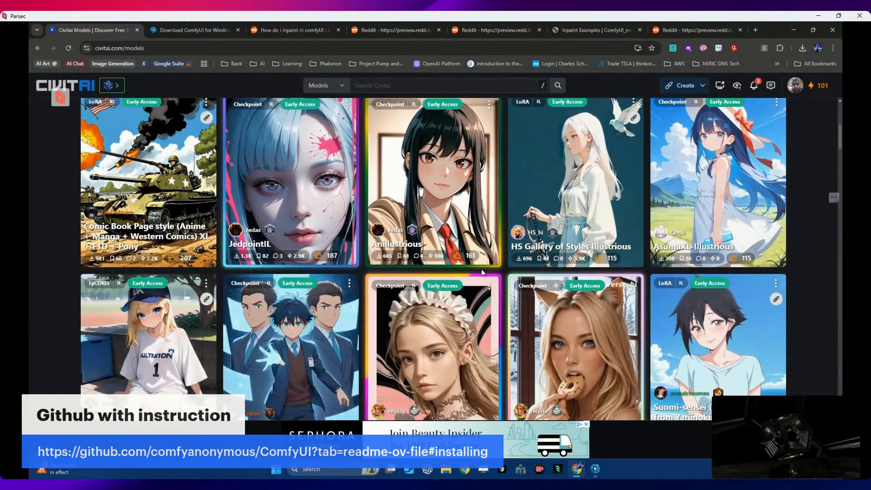
{"action": "scroll", "coordinate": [439, 286], "scroll_direction": "down", "scroll_amount": 3}
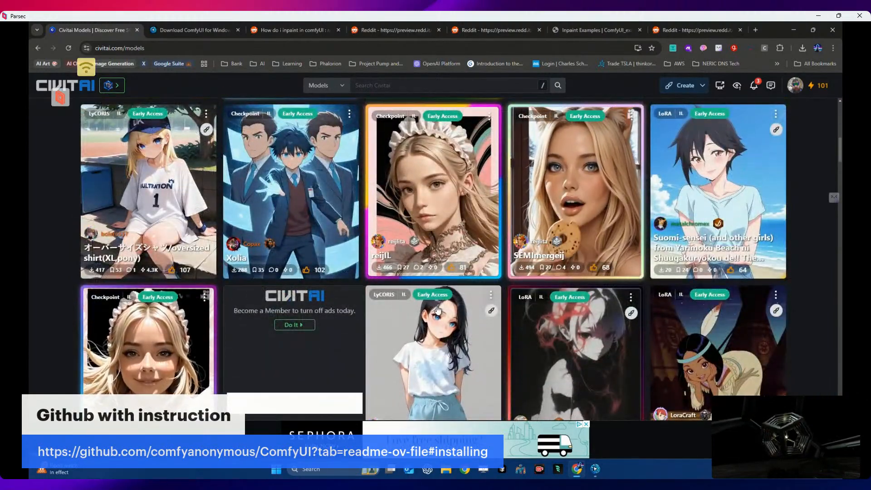
{"action": "scroll", "coordinate": [408, 286], "scroll_direction": "up", "scroll_amount": 10}
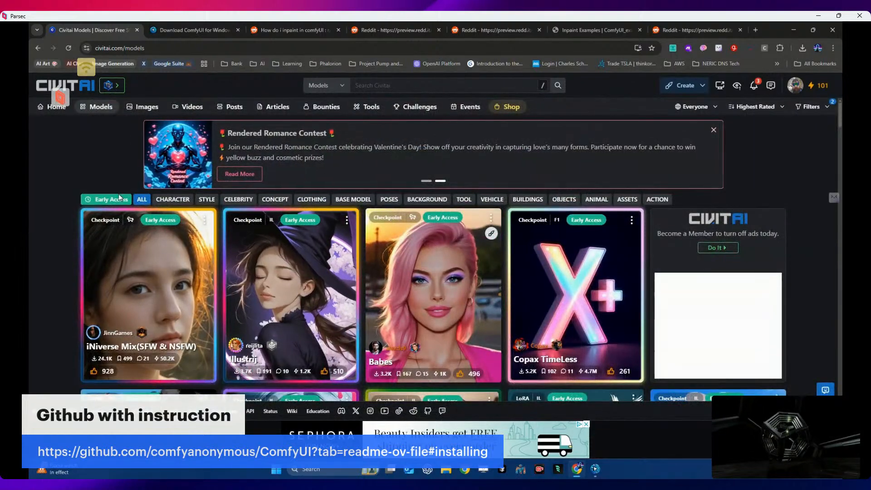
Step: Turn off the Early Access filter and look through the Base Model and Background categories on Civitai
{"action": "left_click", "coordinate": [144, 202]}
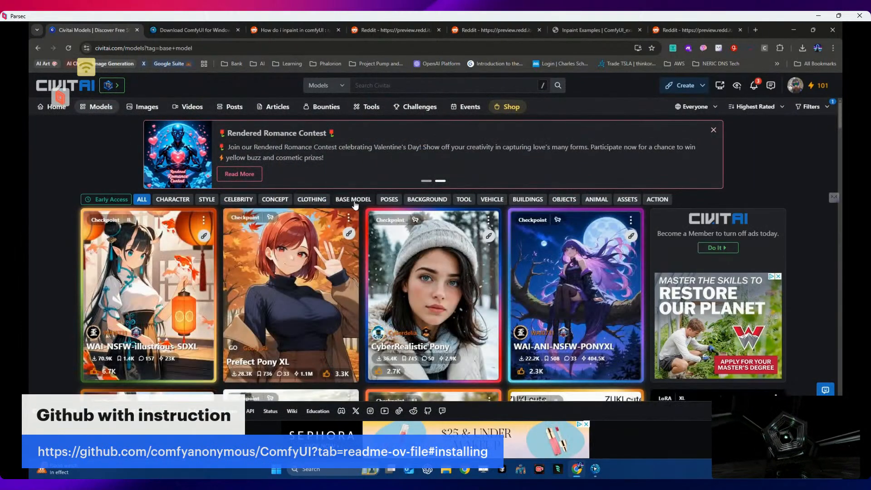
{"action": "left_click", "coordinate": [354, 200]}
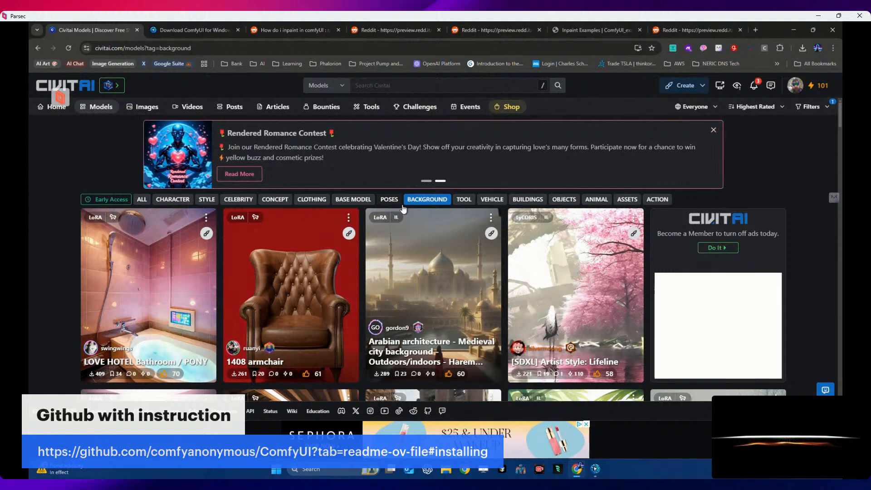
{"action": "scroll", "coordinate": [450, 223], "scroll_direction": "down", "scroll_amount": 2}
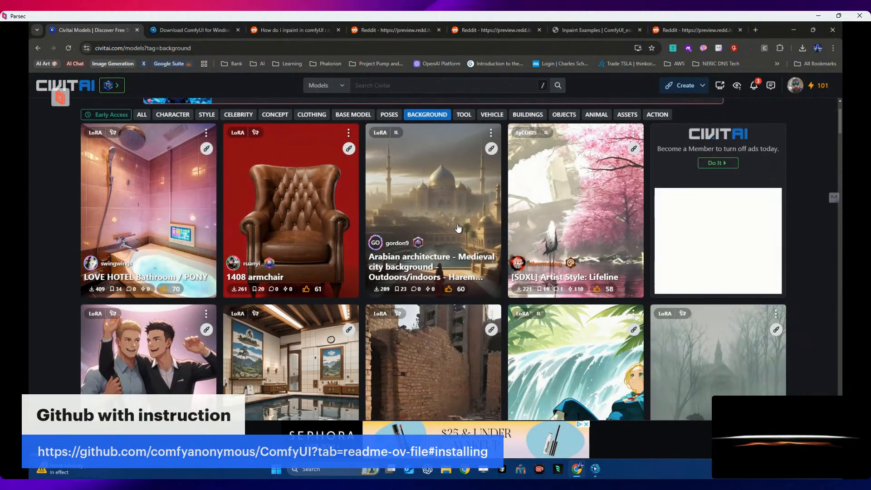
{"action": "scroll", "coordinate": [458, 228], "scroll_direction": "down", "scroll_amount": 1}
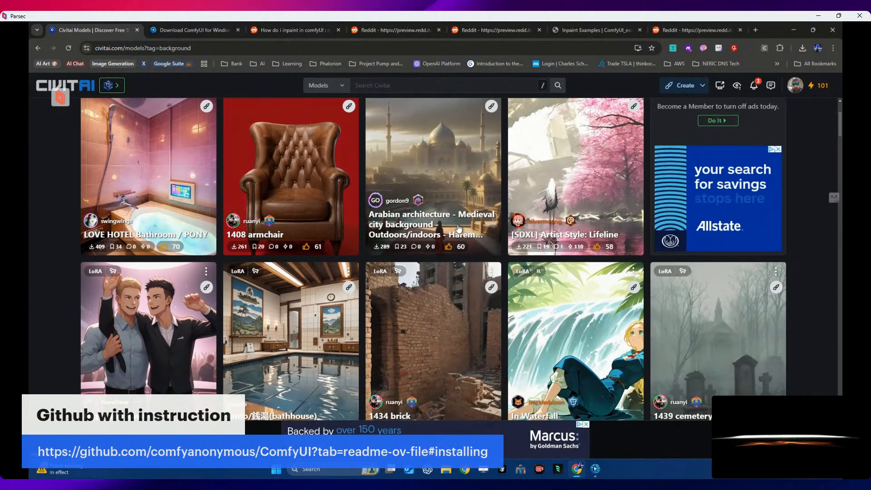
{"action": "scroll", "coordinate": [458, 227], "scroll_direction": "up", "scroll_amount": 3}
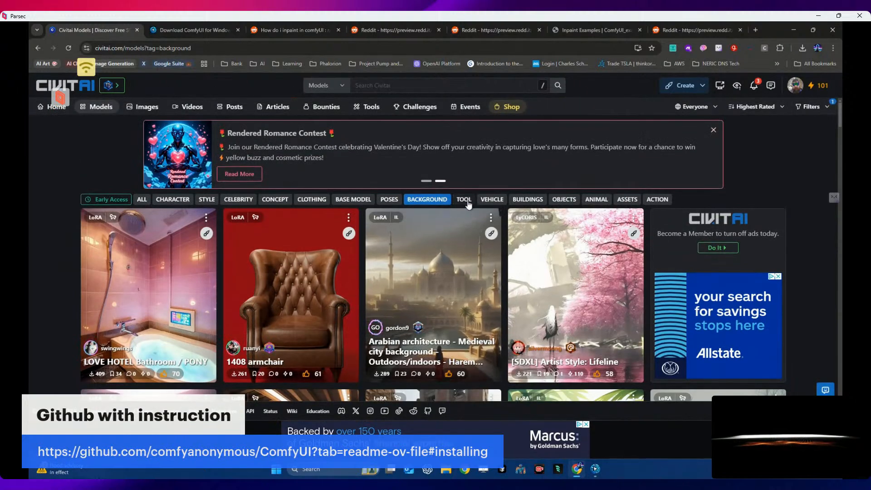
Step: Look through the Objects, Celebrity and Character model categories on Civitai
{"action": "left_click", "coordinate": [565, 201]}
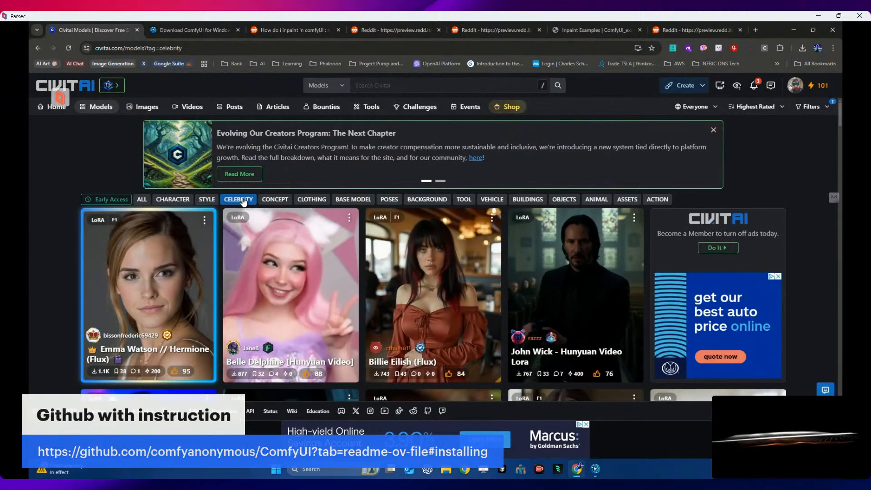
{"action": "left_click", "coordinate": [174, 202]}
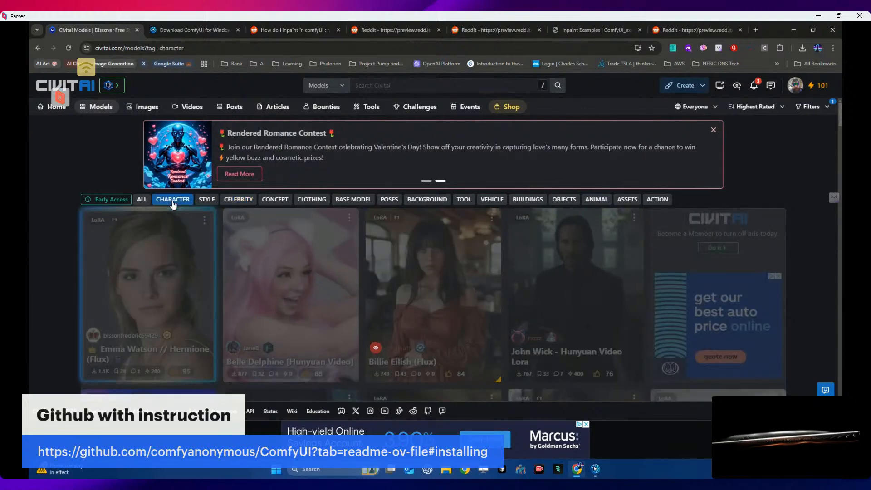
{"action": "scroll", "coordinate": [349, 217], "scroll_direction": "down", "scroll_amount": 1}
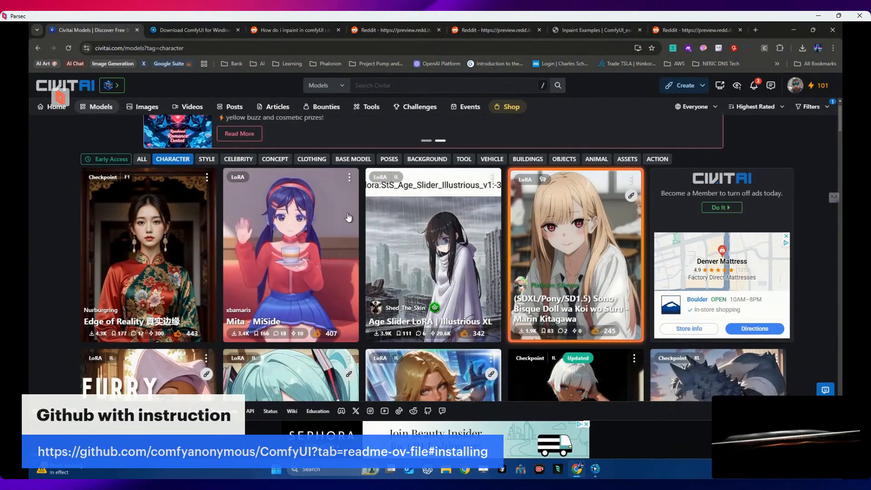
Step: Look further through the Character category models on Civitai and return to the full model list
{"action": "scroll", "coordinate": [349, 217], "scroll_direction": "down", "scroll_amount": 5}
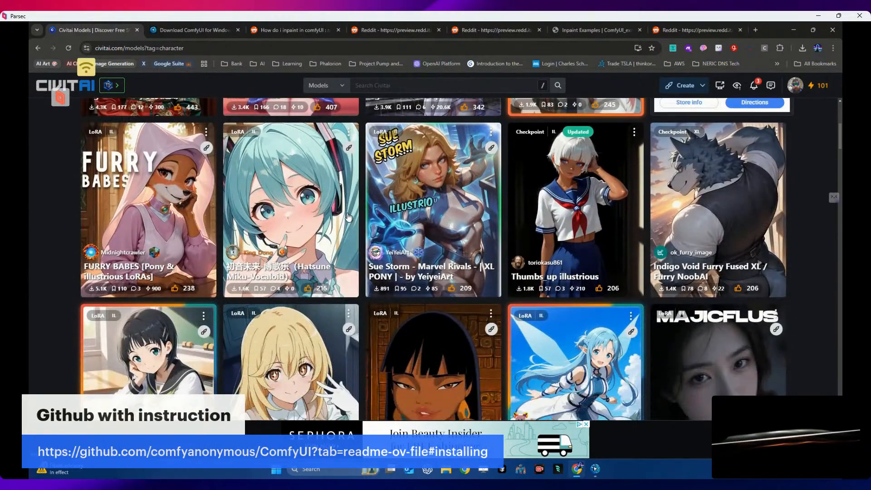
{"action": "scroll", "coordinate": [347, 213], "scroll_direction": "down", "scroll_amount": 9}
{"action": "scroll", "coordinate": [349, 216], "scroll_direction": "up", "scroll_amount": 4}
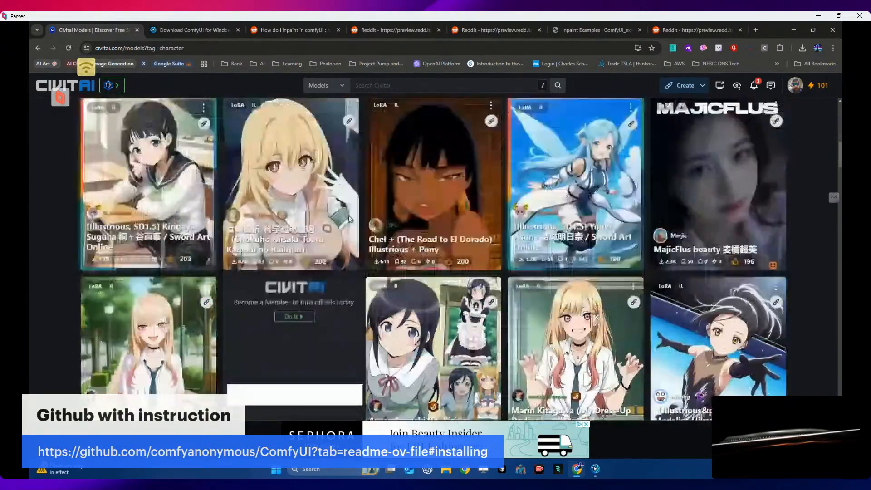
{"action": "scroll", "coordinate": [349, 216], "scroll_direction": "up", "scroll_amount": 11}
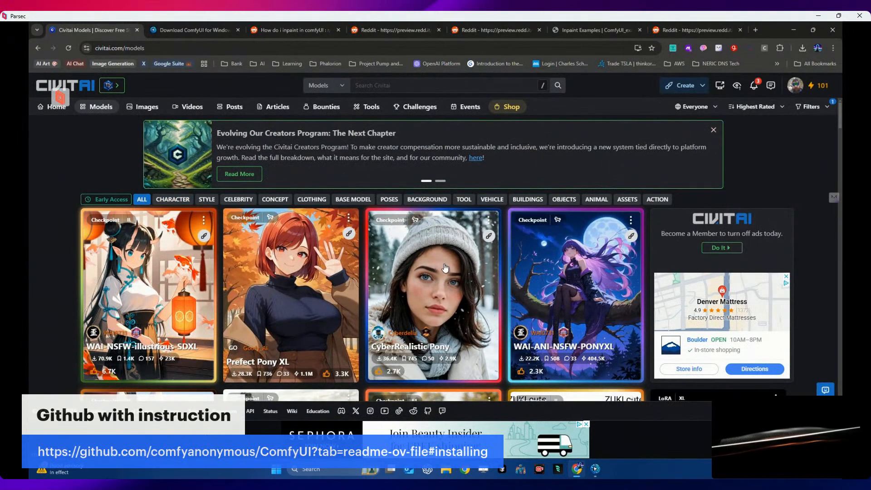
Step: Find and open the Midjourney V6.1 meets FLUX LoRA in the full model list and look at its preview images
{"action": "scroll", "coordinate": [447, 254], "scroll_direction": "down", "scroll_amount": 5}
{"action": "scroll", "coordinate": [447, 254], "scroll_direction": "down", "scroll_amount": 5}
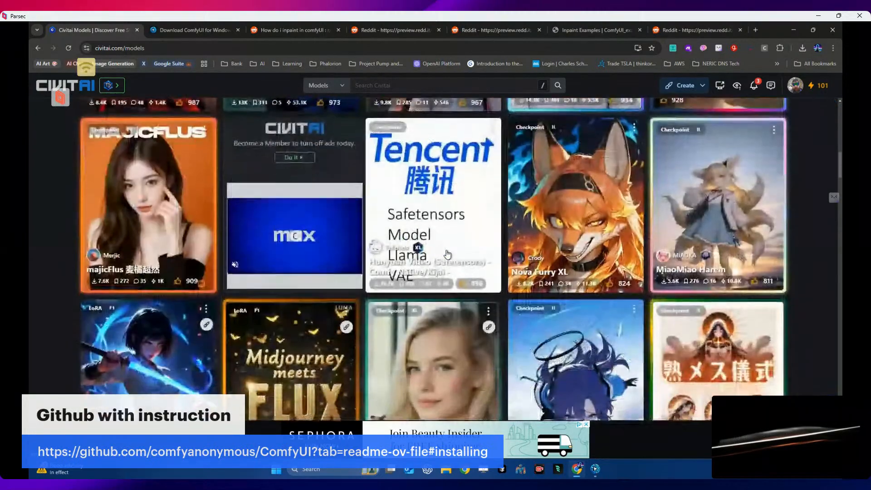
{"action": "scroll", "coordinate": [447, 253], "scroll_direction": "down", "scroll_amount": 4}
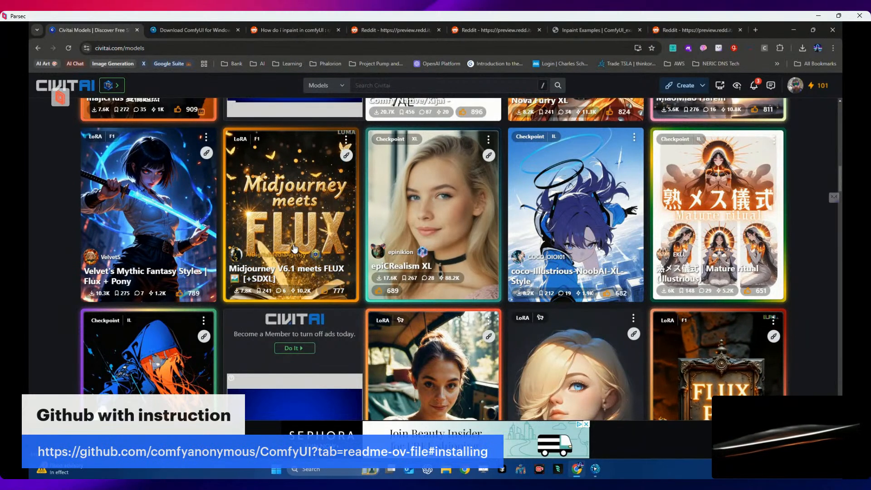
{"action": "left_click", "coordinate": [297, 257]}
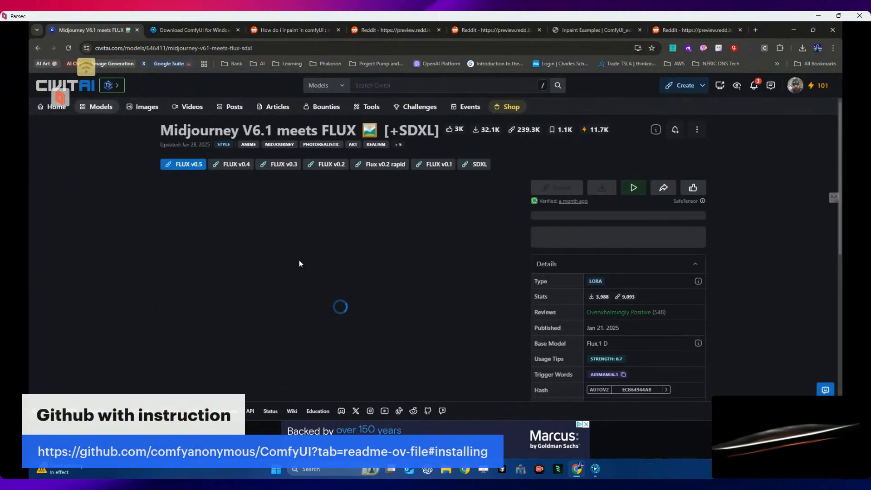
{"action": "scroll", "coordinate": [300, 261], "scroll_direction": "down", "scroll_amount": 4}
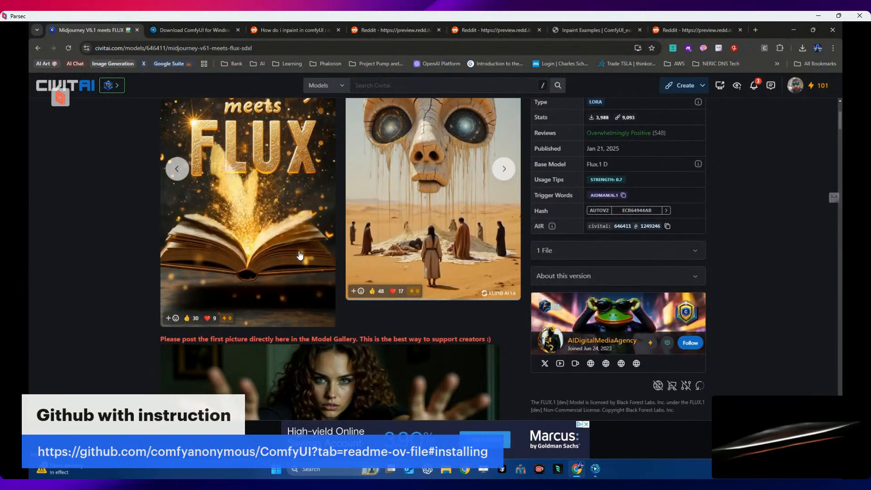
{"action": "left_click", "coordinate": [177, 172]}
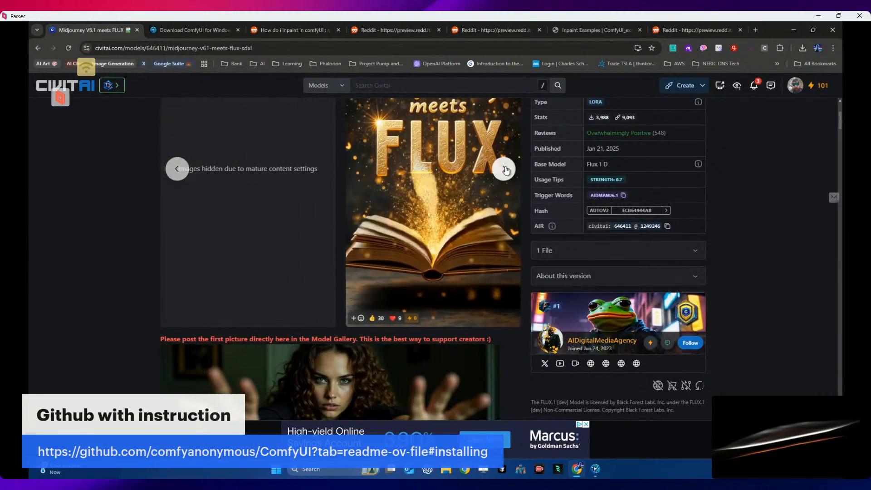
{"action": "left_click", "coordinate": [502, 170]}
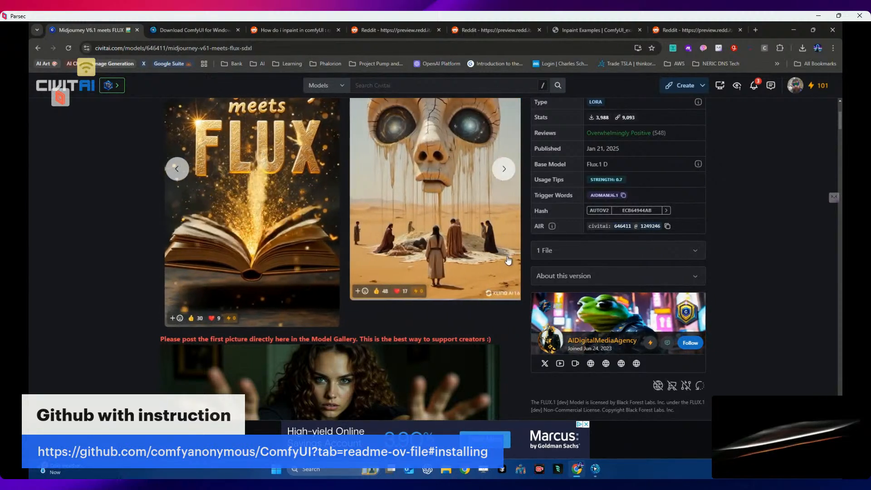
Step: Download the LoRA's FLUX v0.5 file as aidmaMJ6.1-FLUX-v0.5.safetensors into ComfyUI's models\checkpoints folder
{"action": "scroll", "coordinate": [502, 263], "scroll_direction": "up", "scroll_amount": 3}
{"action": "scroll", "coordinate": [502, 260], "scroll_direction": "up", "scroll_amount": 1}
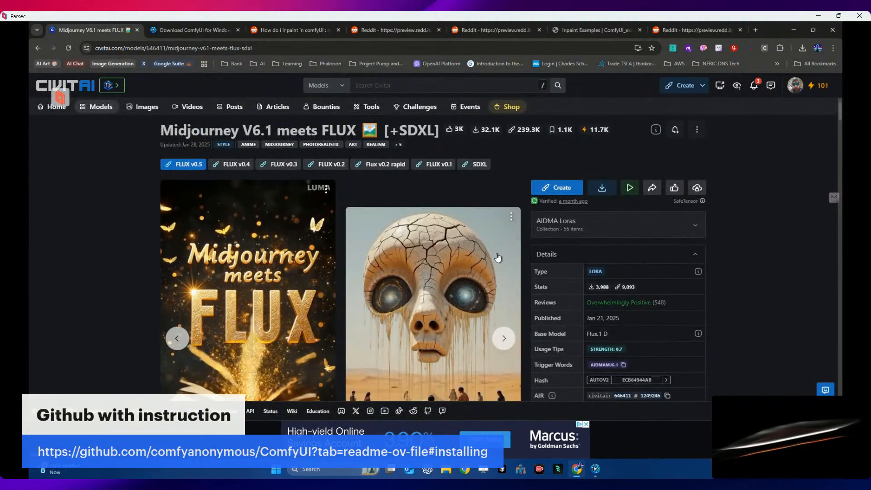
{"action": "left_click", "coordinate": [597, 192]}
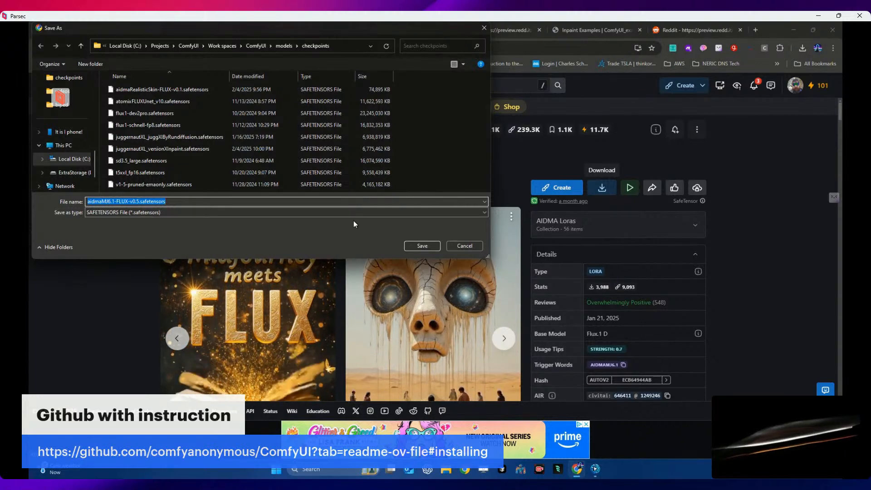
{"action": "left_click", "coordinate": [417, 246]}
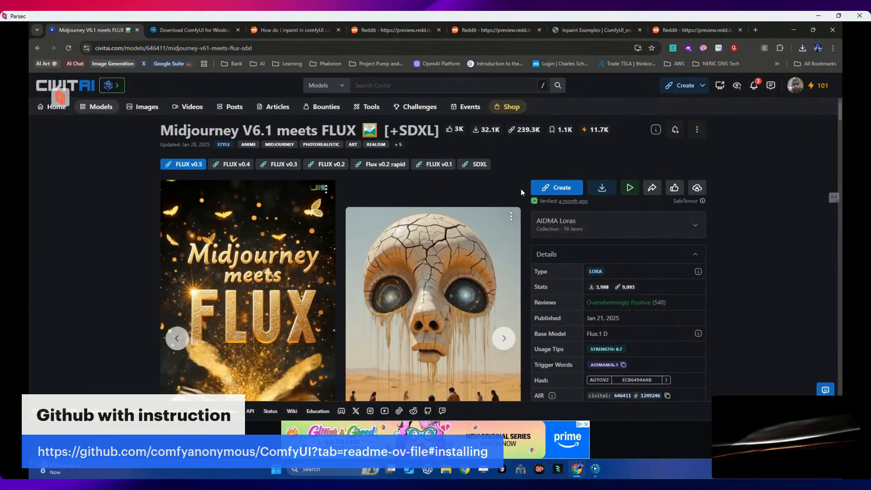
Step: Open the video linked from the Base Model information, close it, and highlight the base model value Flux.1 D
{"action": "scroll", "coordinate": [521, 190], "scroll_direction": "down", "scroll_amount": 1}
{"action": "scroll", "coordinate": [550, 193], "scroll_direction": "down", "scroll_amount": 2}
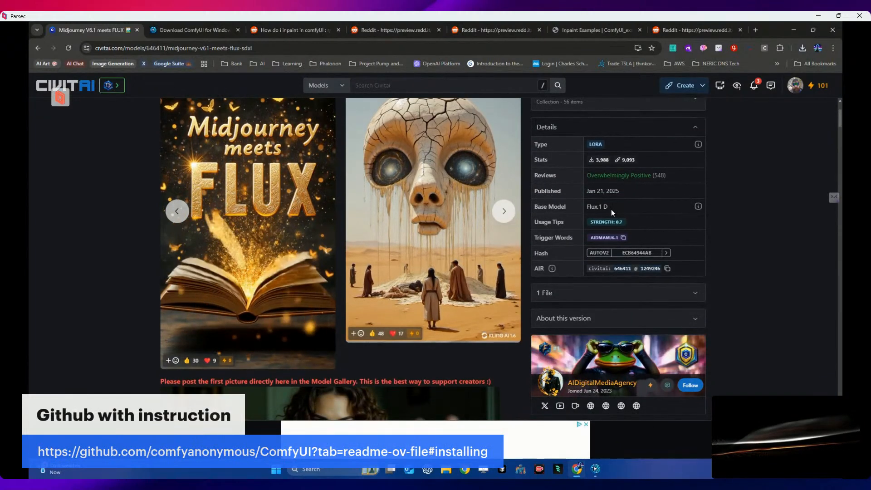
{"action": "left_click", "coordinate": [699, 207]}
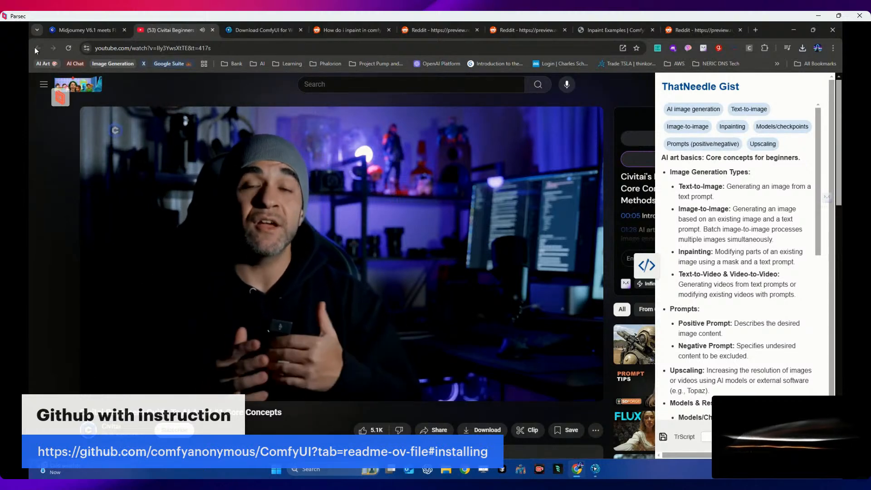
{"action": "left_click", "coordinate": [213, 31]}
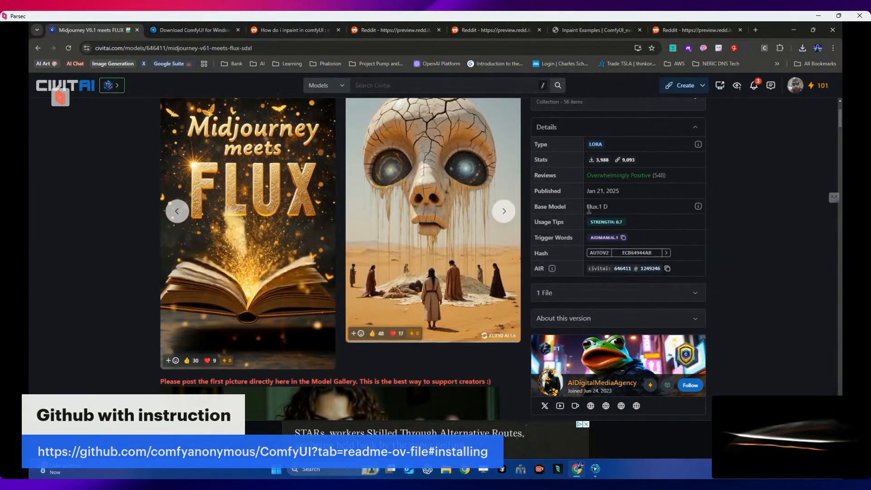
{"action": "left_click_drag", "start_coordinate": [588, 208], "coordinate": [625, 214]}
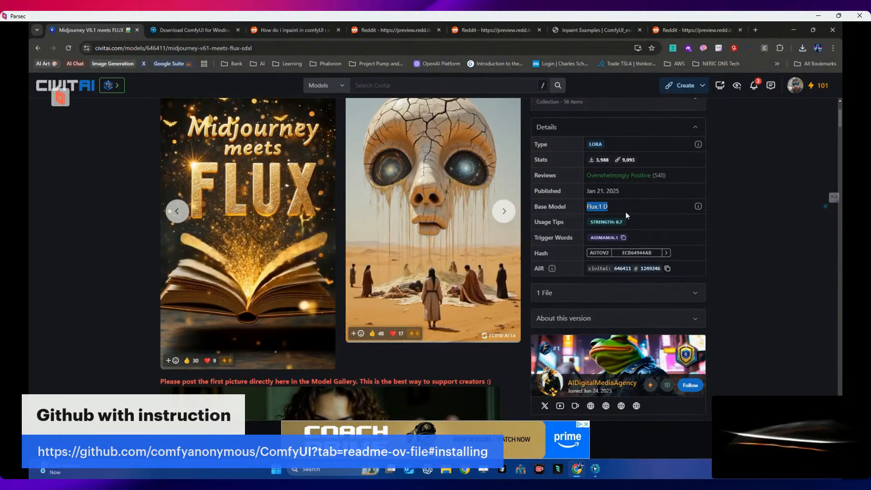
Step: Expand the LoRA's full description and read its sample prompts, recommended settings, trigger words and suggested resources
{"action": "scroll", "coordinate": [625, 211], "scroll_direction": "up", "scroll_amount": 1}
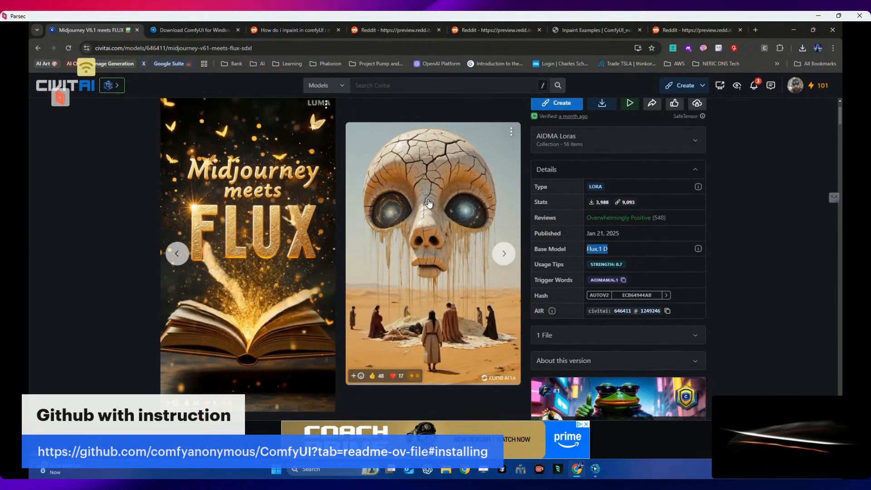
{"action": "scroll", "coordinate": [429, 204], "scroll_direction": "down", "scroll_amount": 3}
{"action": "scroll", "coordinate": [430, 209], "scroll_direction": "down", "scroll_amount": 3}
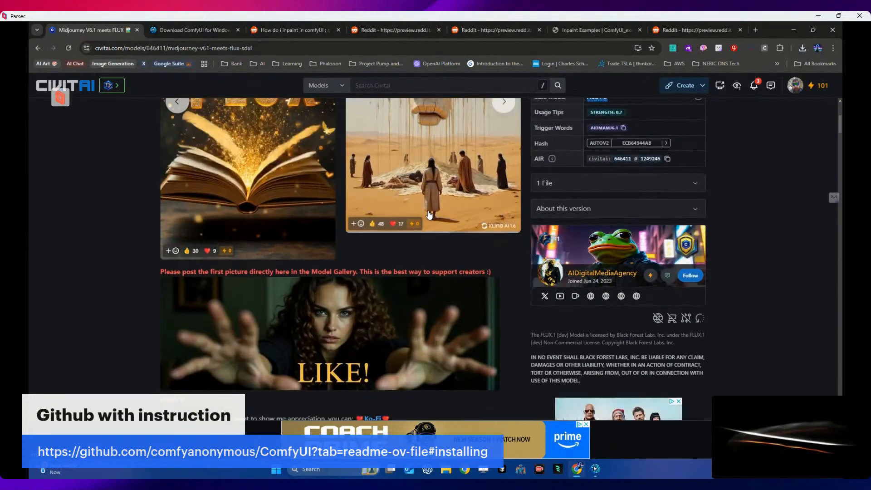
{"action": "scroll", "coordinate": [430, 214], "scroll_direction": "down", "scroll_amount": 4}
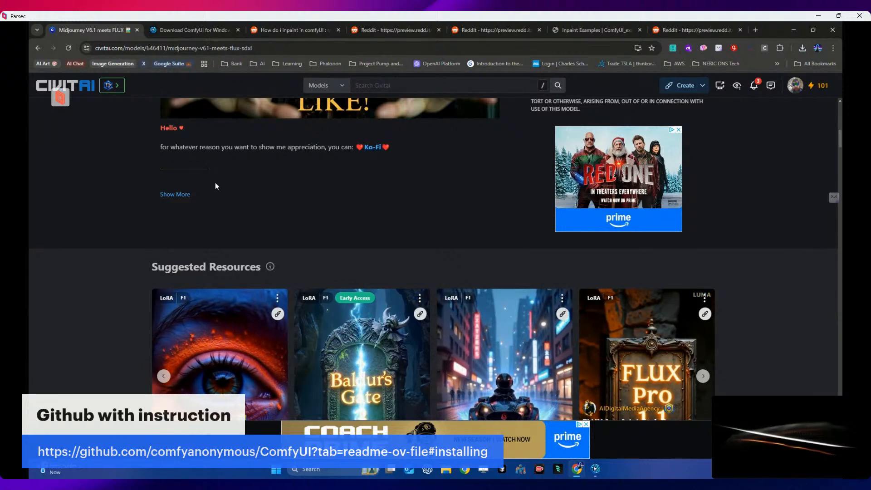
{"action": "left_click", "coordinate": [178, 194]}
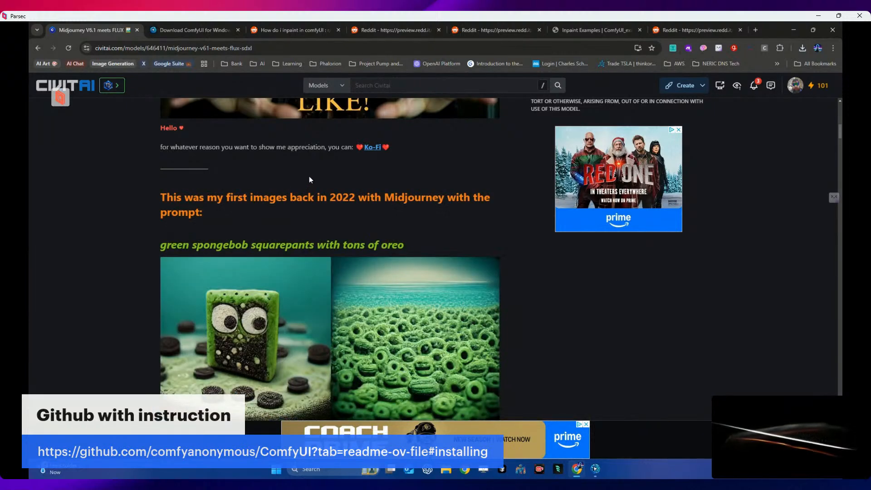
{"action": "scroll", "coordinate": [309, 179], "scroll_direction": "down", "scroll_amount": 2}
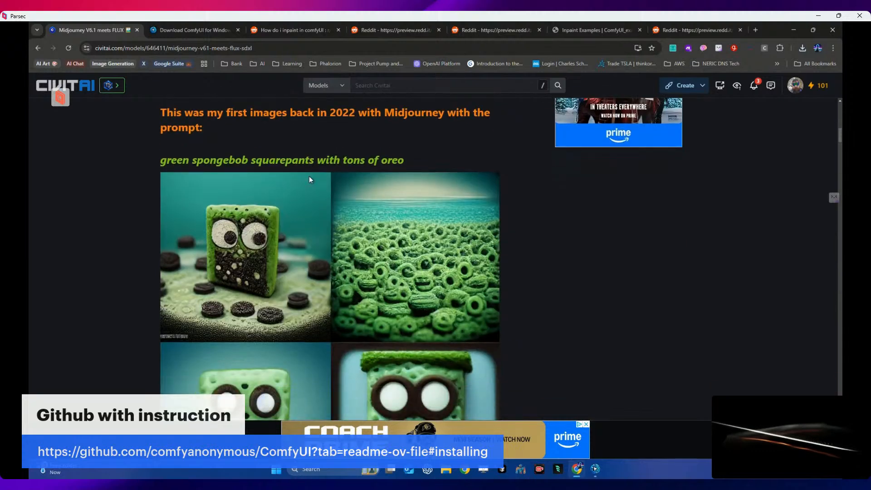
{"action": "scroll", "coordinate": [309, 179], "scroll_direction": "down", "scroll_amount": 4}
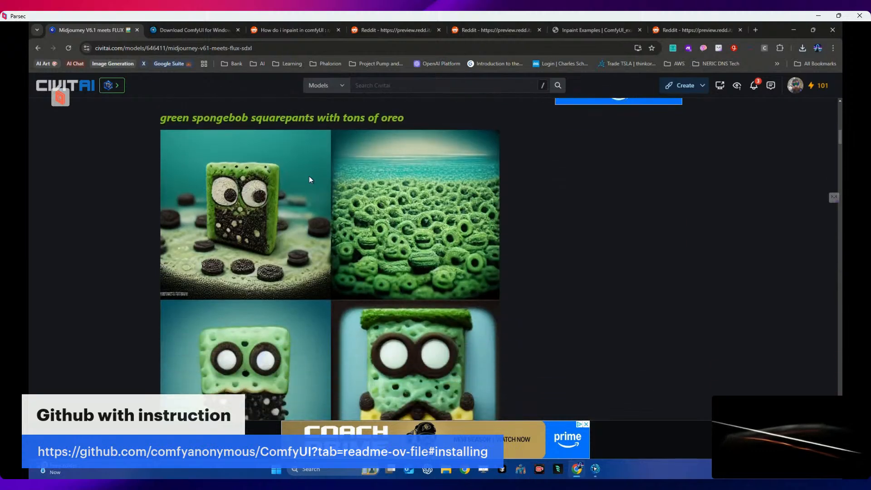
{"action": "scroll", "coordinate": [309, 179], "scroll_direction": "down", "scroll_amount": 2}
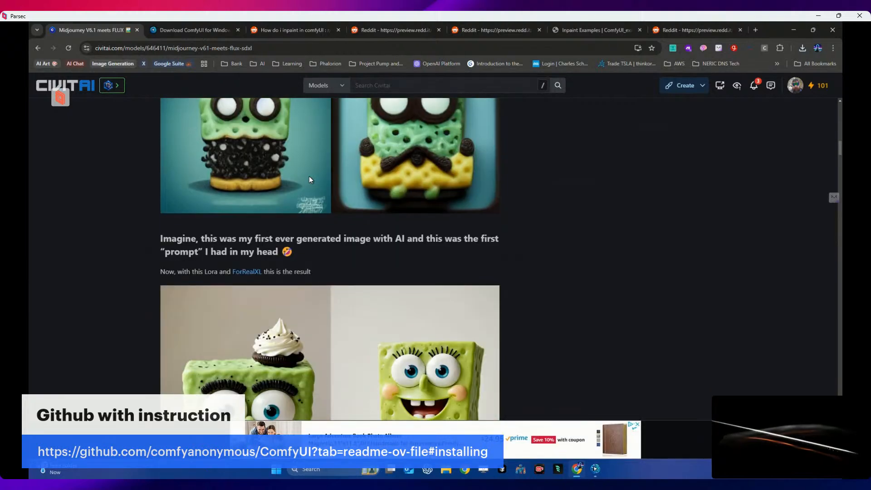
{"action": "scroll", "coordinate": [309, 179], "scroll_direction": "down", "scroll_amount": 7}
{"action": "scroll", "coordinate": [309, 180], "scroll_direction": "down", "scroll_amount": 10}
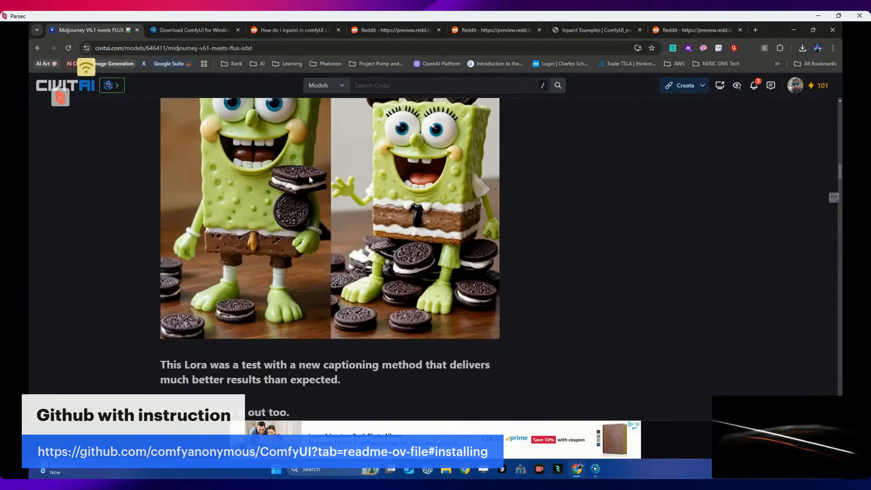
{"action": "scroll", "coordinate": [309, 178], "scroll_direction": "down", "scroll_amount": 4}
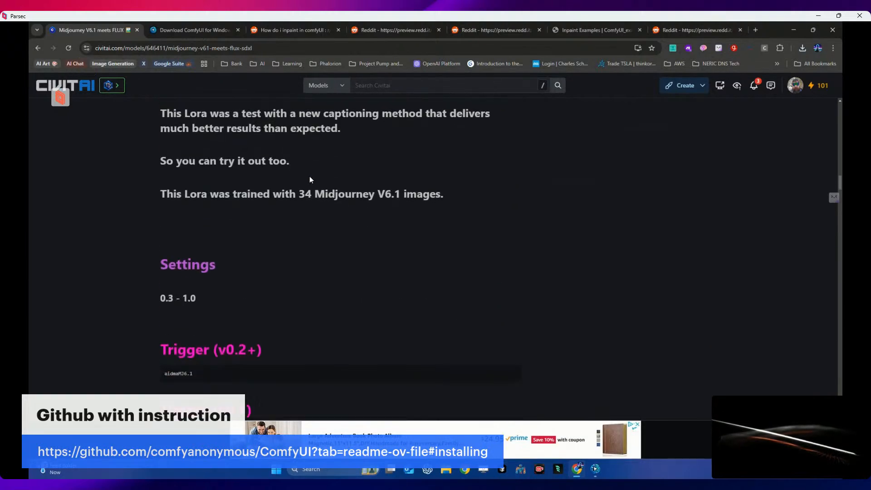
{"action": "scroll", "coordinate": [310, 180], "scroll_direction": "down", "scroll_amount": 3}
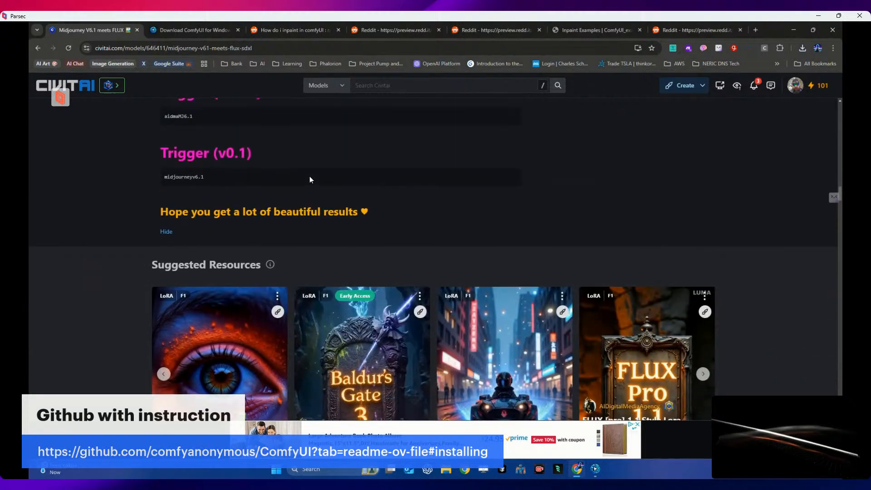
{"action": "scroll", "coordinate": [354, 241], "scroll_direction": "down", "scroll_amount": 2}
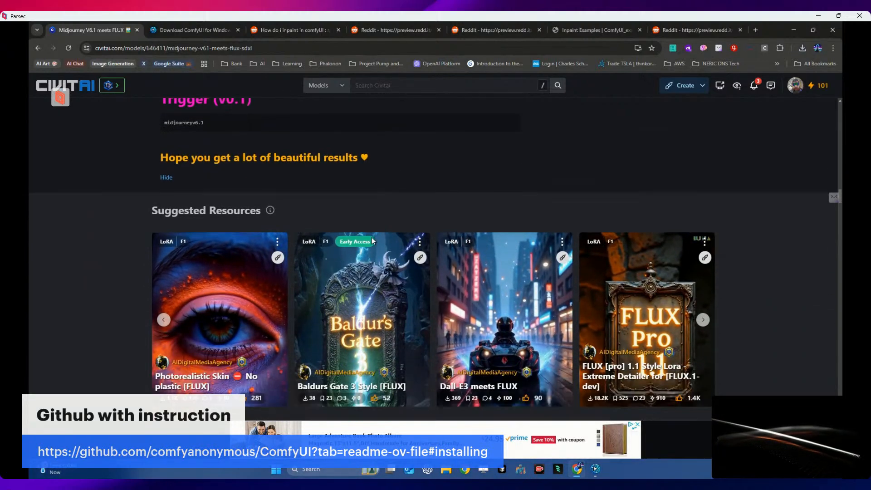
Step: Return to the LoRA's details and browse through more of its preview images
{"action": "scroll", "coordinate": [390, 240], "scroll_direction": "up", "scroll_amount": 12}
{"action": "scroll", "coordinate": [390, 240], "scroll_direction": "up", "scroll_amount": 10}
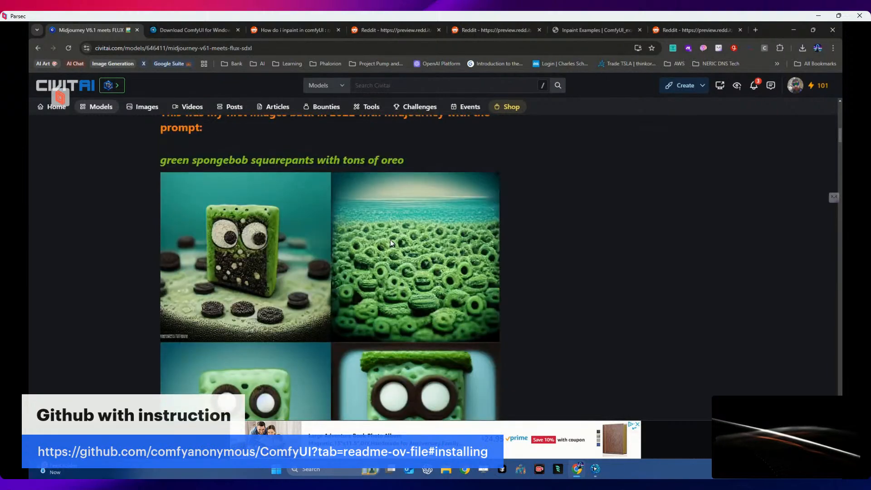
{"action": "scroll", "coordinate": [392, 244], "scroll_direction": "up", "scroll_amount": 2}
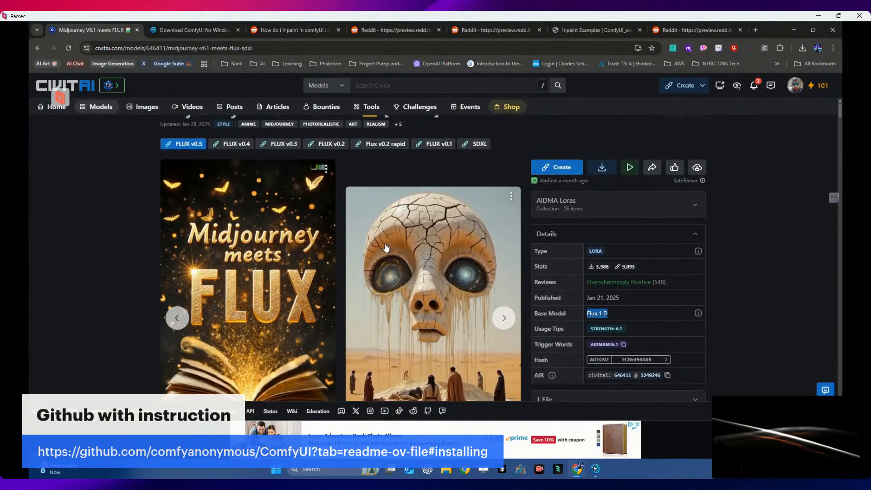
{"action": "scroll", "coordinate": [383, 245], "scroll_direction": "down", "scroll_amount": 4}
{"action": "scroll", "coordinate": [384, 245], "scroll_direction": "up", "scroll_amount": 3}
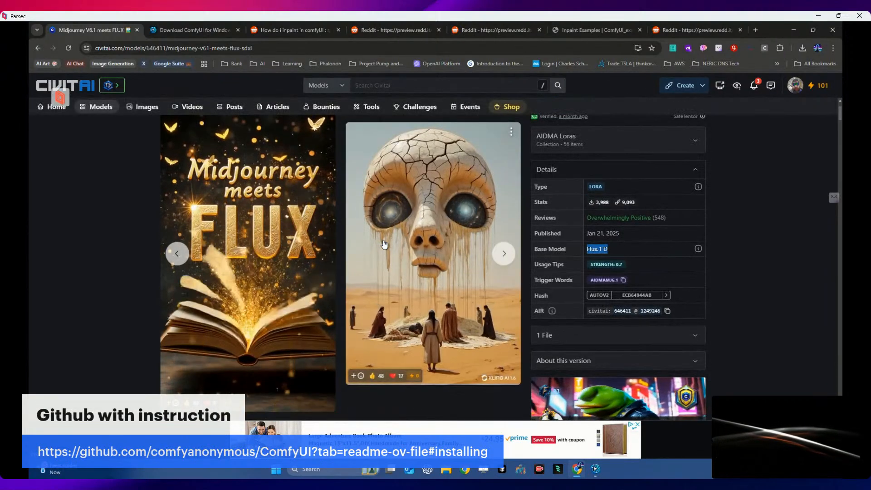
{"action": "scroll", "coordinate": [384, 244], "scroll_direction": "up", "scroll_amount": 1}
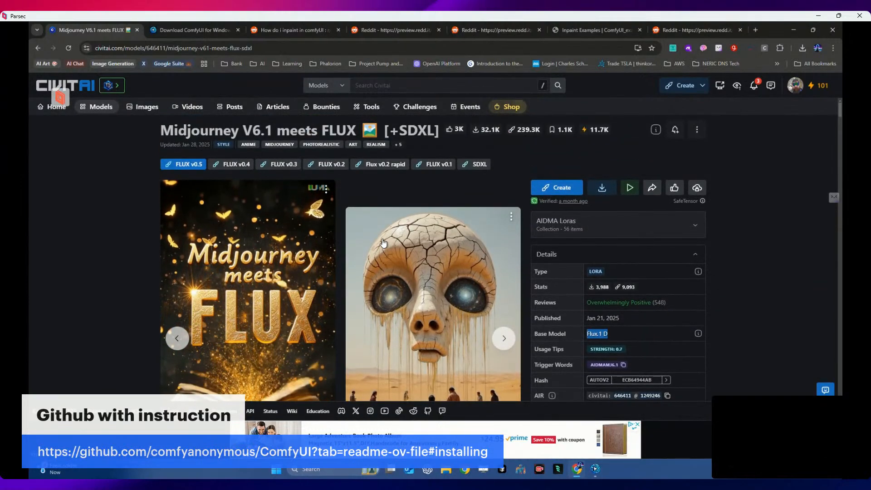
{"action": "scroll", "coordinate": [384, 244], "scroll_direction": "down", "scroll_amount": 2}
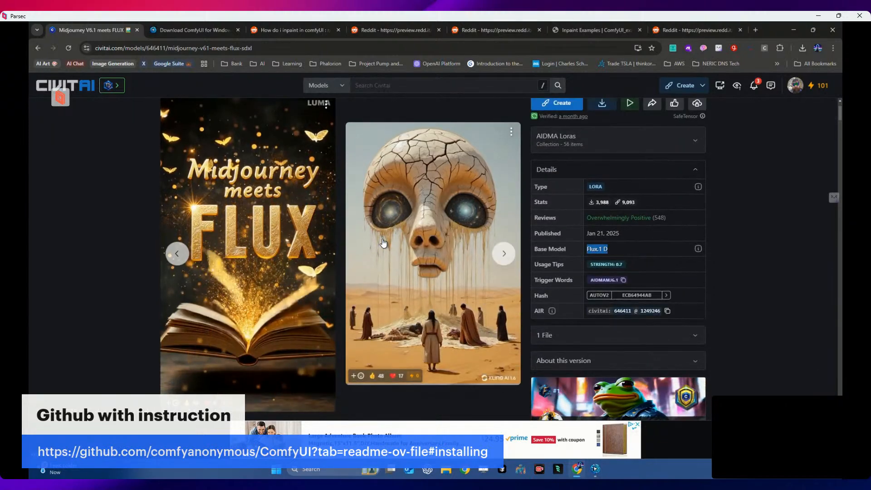
{"action": "left_click", "coordinate": [503, 254]}
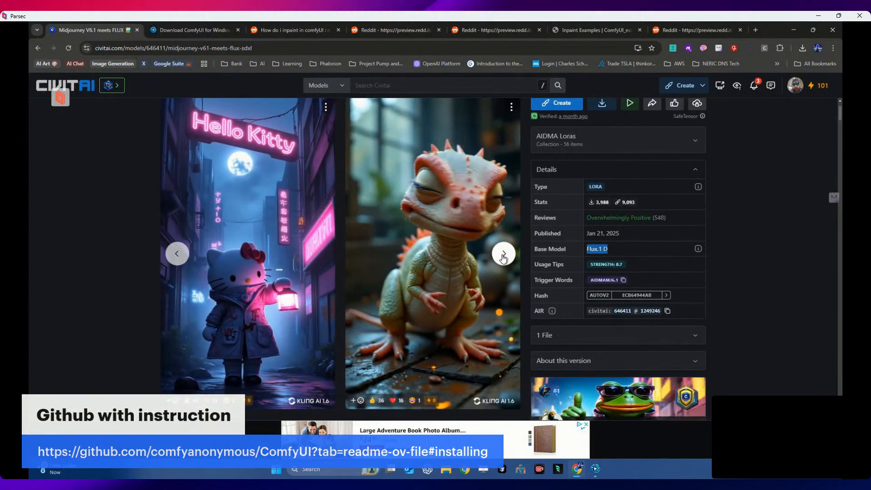
{"action": "left_click", "coordinate": [503, 254]}
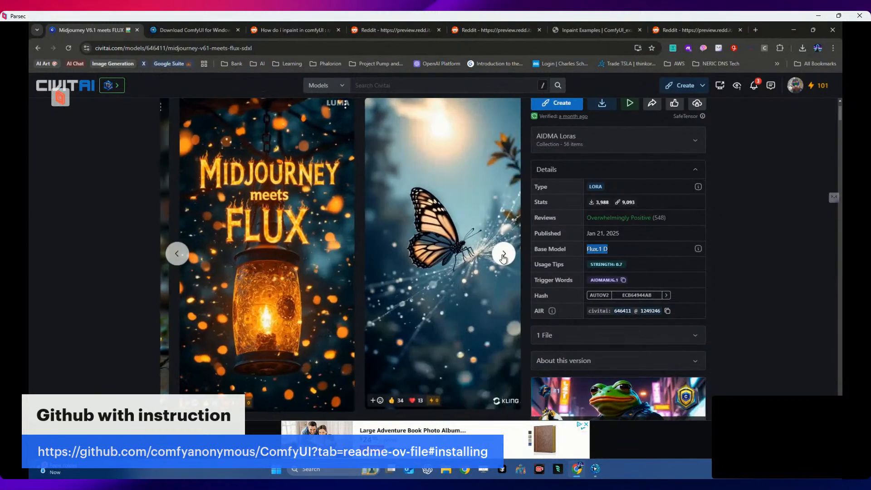
{"action": "left_click", "coordinate": [503, 254]}
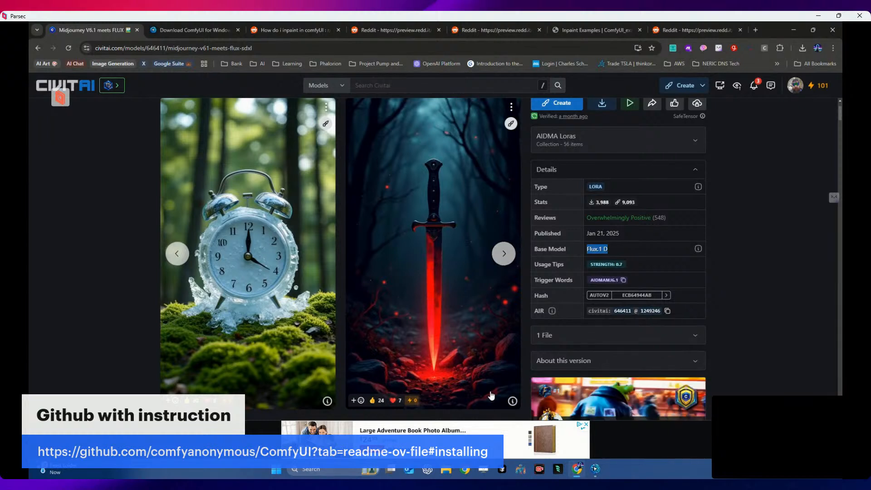
Step: Show the generation prompt and metadata of the red sword preview image
{"action": "left_click", "coordinate": [512, 402]}
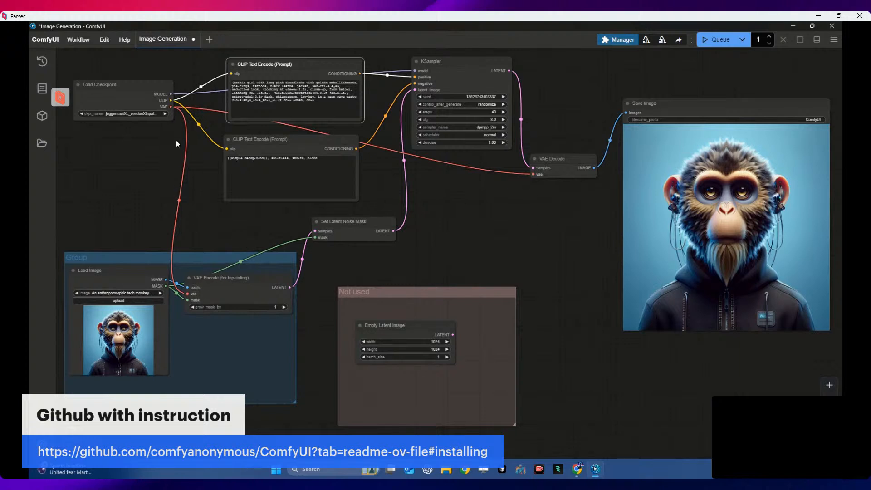
Step: In ComfyUI, disconnect the pixels, vae and mask inputs of the VAE Encode (for Inpainting) node
{"action": "right_click", "coordinate": [173, 108]}
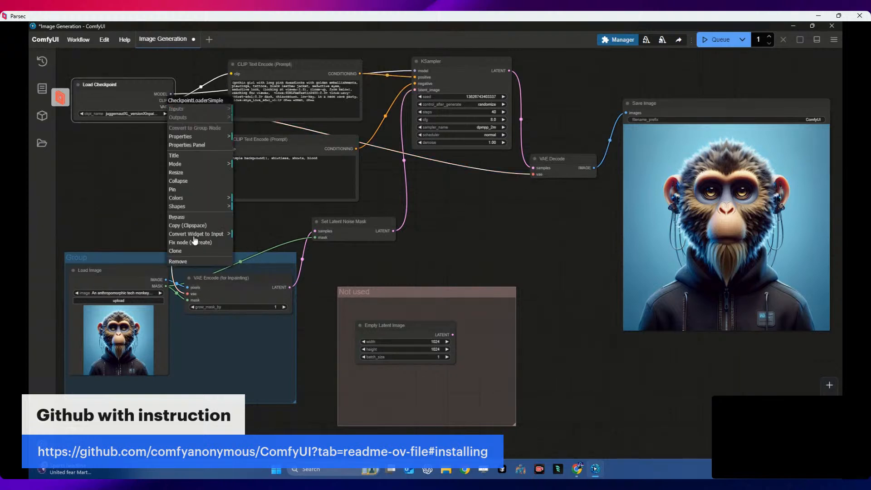
{"action": "left_click", "coordinate": [152, 150]}
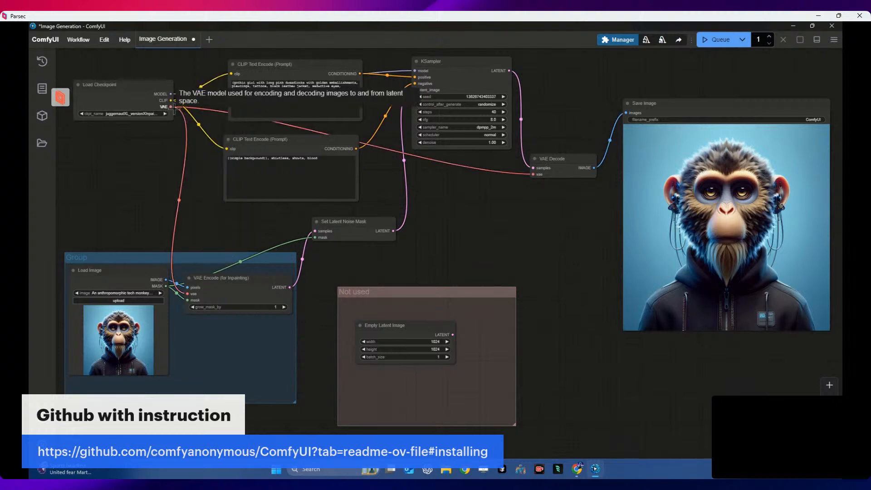
{"action": "left_click_drag", "start_coordinate": [171, 107], "coordinate": [184, 136]}
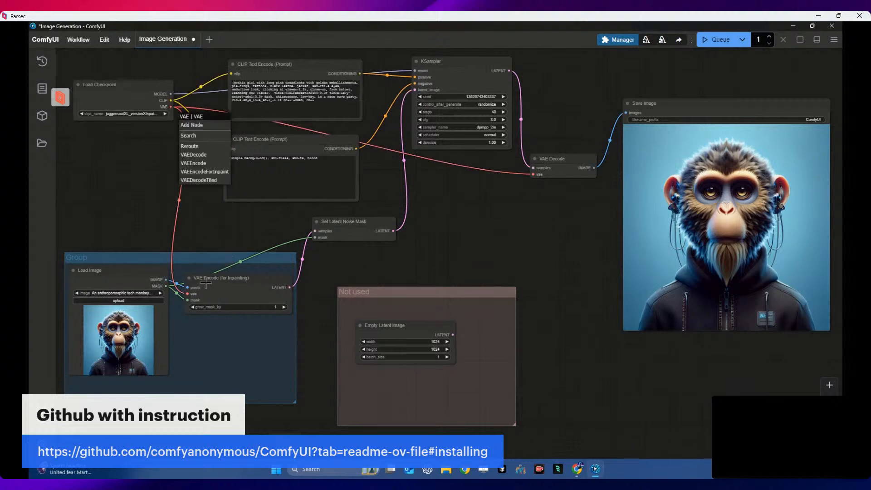
{"action": "left_click_drag", "start_coordinate": [205, 282], "coordinate": [181, 282]}
{"action": "left_click", "coordinate": [178, 282]}
{"action": "left_click", "coordinate": [231, 296]}
{"action": "left_click", "coordinate": [234, 289]}
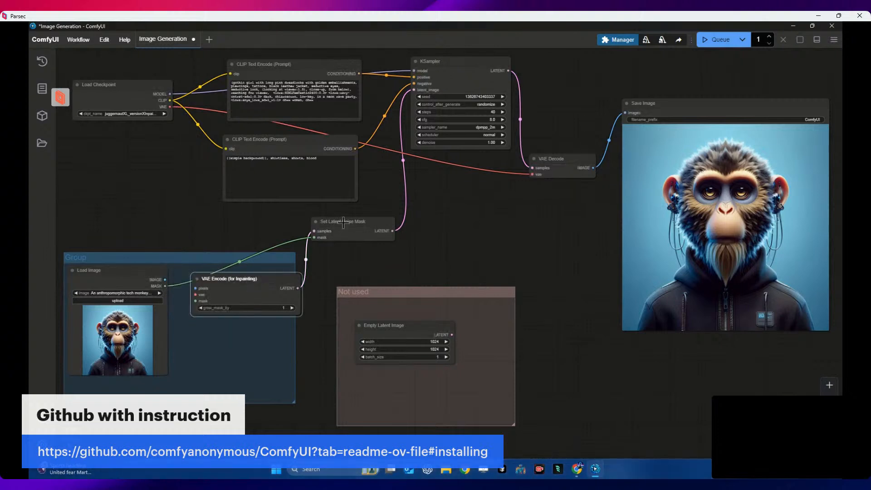
Step: Move Set Latent Noise Mask into the Not used group, and connect Empty Latent Image to KSampler's latent_image after moving it out of that group
{"action": "left_click_drag", "start_coordinate": [344, 223], "coordinate": [454, 391]}
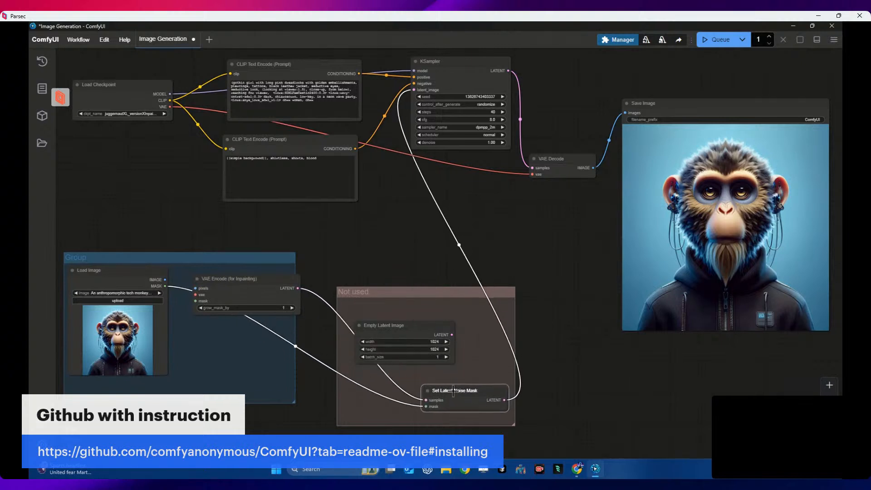
{"action": "left_click_drag", "start_coordinate": [503, 399], "coordinate": [497, 308]}
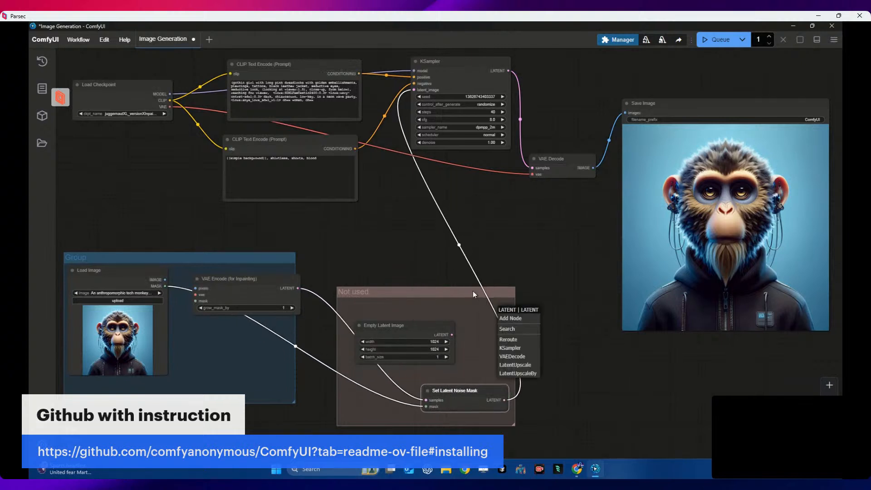
{"action": "left_click_drag", "start_coordinate": [412, 103], "coordinate": [472, 243]}
{"action": "left_click_drag", "start_coordinate": [438, 328], "coordinate": [414, 88]}
{"action": "left_click_drag", "start_coordinate": [405, 190], "coordinate": [420, 223]}
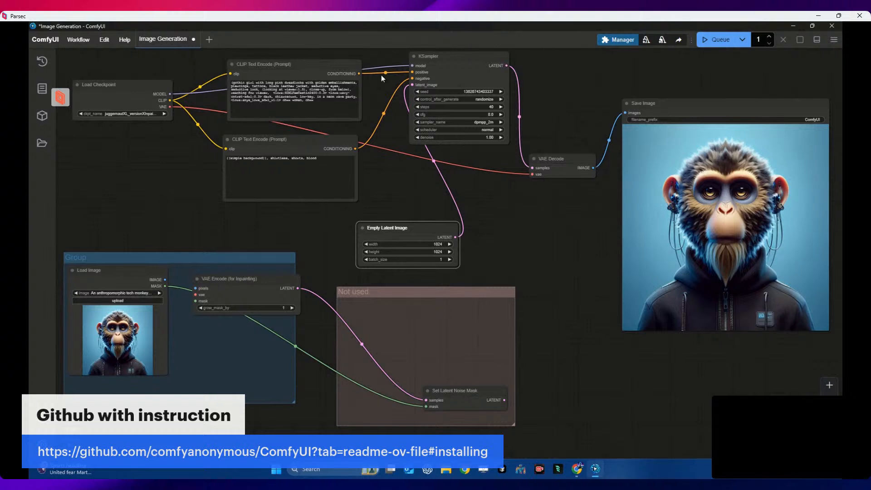
Step: Refresh the node definitions and shift the negative prompt's CLIP Text Encode node slightly to the right
{"action": "left_click", "coordinate": [88, 45]}
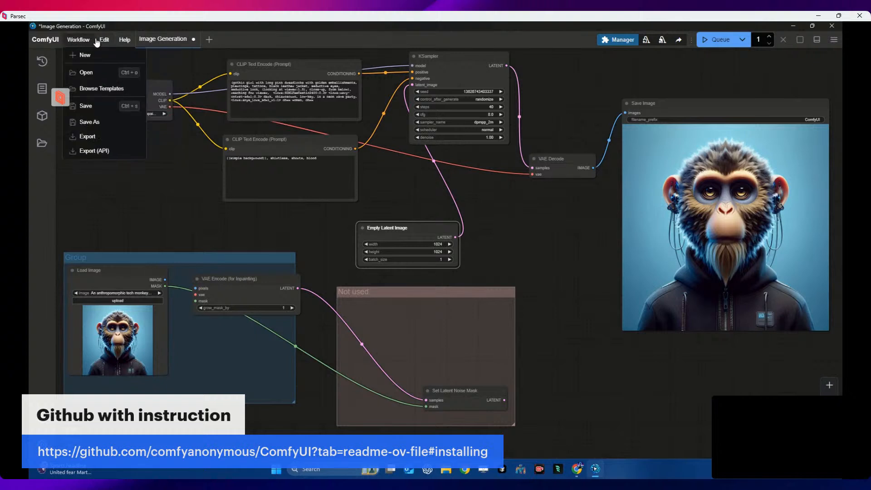
{"action": "mouse_move", "coordinate": [100, 41]}
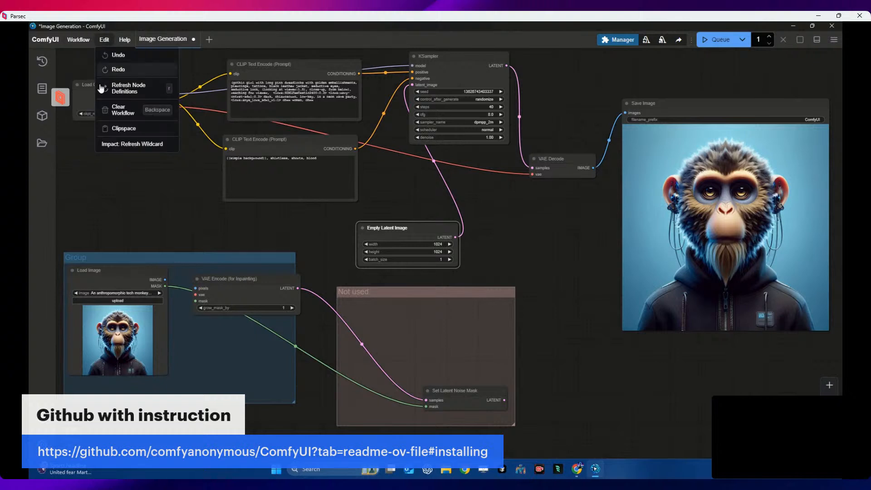
{"action": "left_click", "coordinate": [125, 89]}
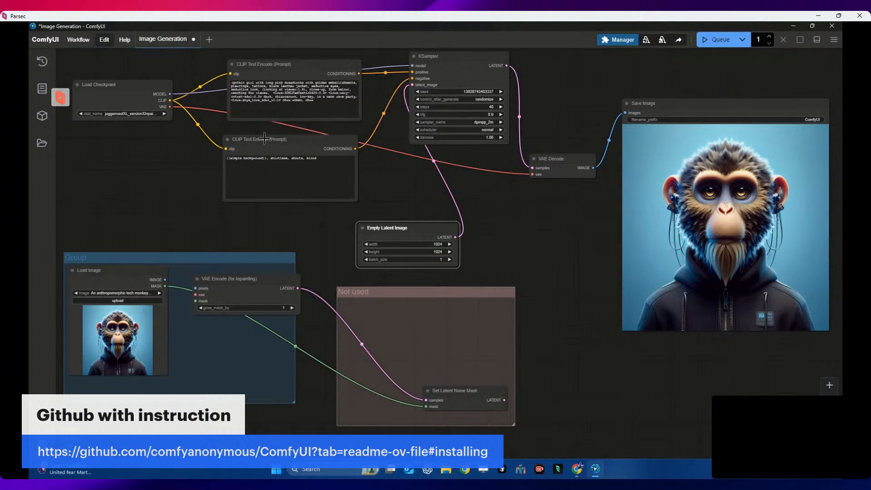
{"action": "left_click_drag", "start_coordinate": [264, 138], "coordinate": [284, 139]}
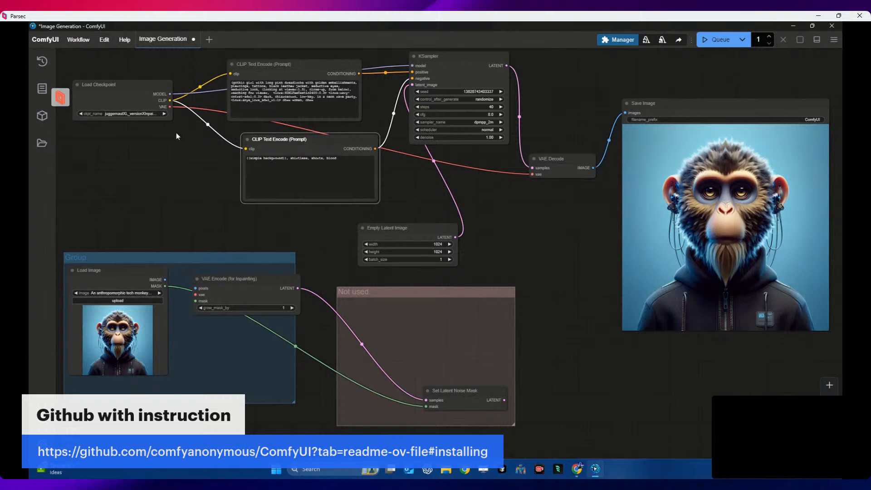
Step: List the available checkpoints in Load Checkpoint and compare them with the browser's recent downloads
{"action": "left_click", "coordinate": [141, 115]}
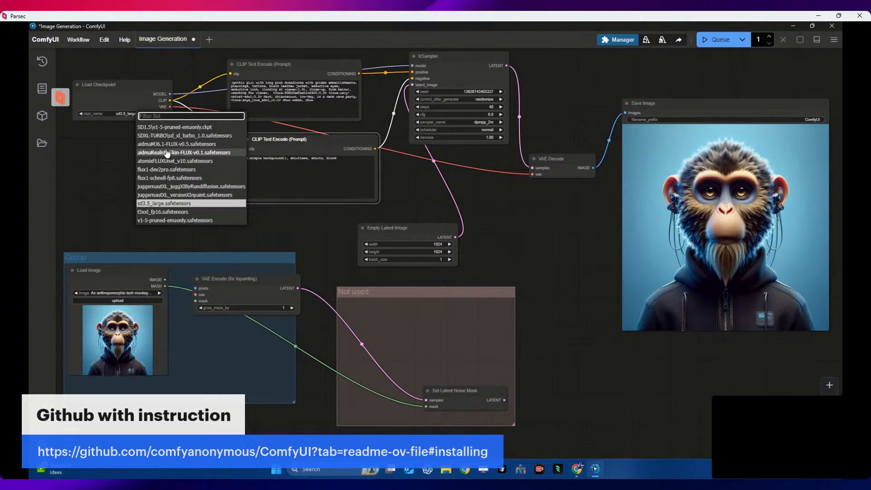
{"action": "left_click", "coordinate": [574, 473]}
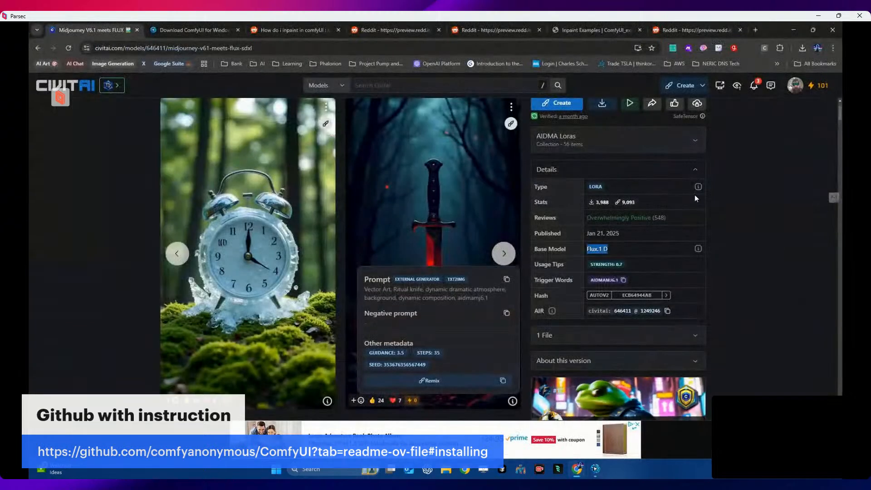
{"action": "left_click", "coordinate": [799, 52]}
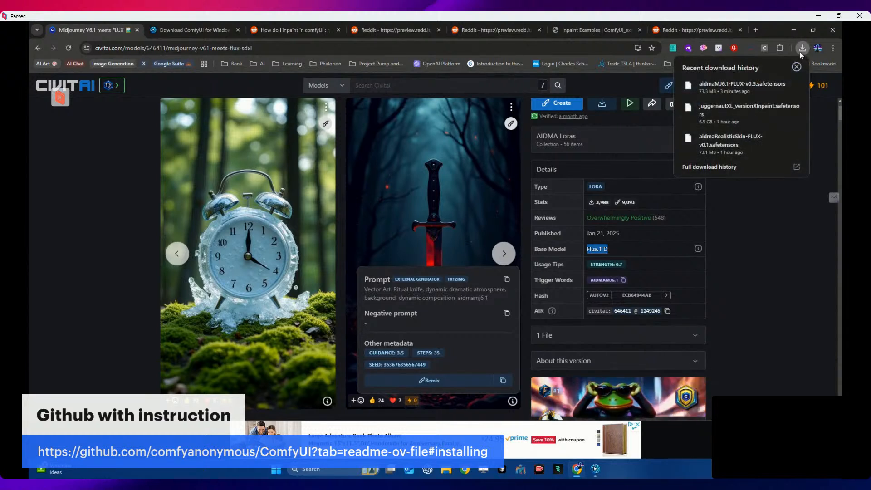
{"action": "left_click", "coordinate": [800, 51]}
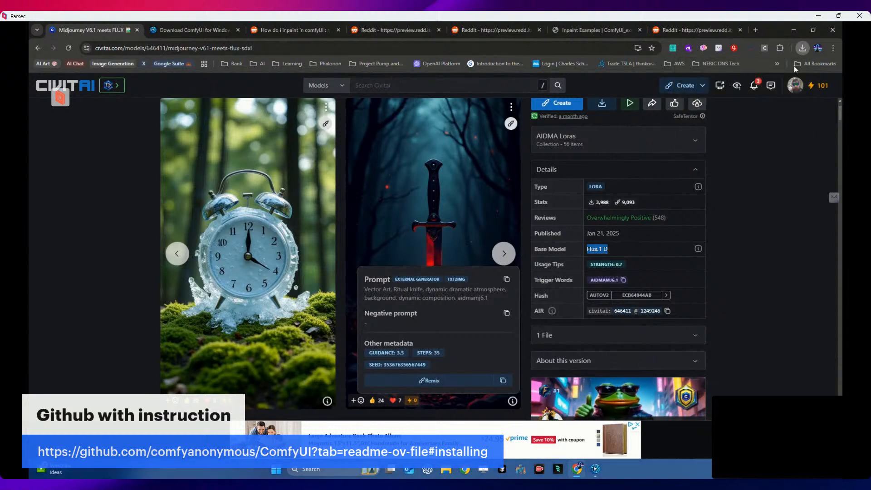
{"action": "left_click", "coordinate": [596, 469]}
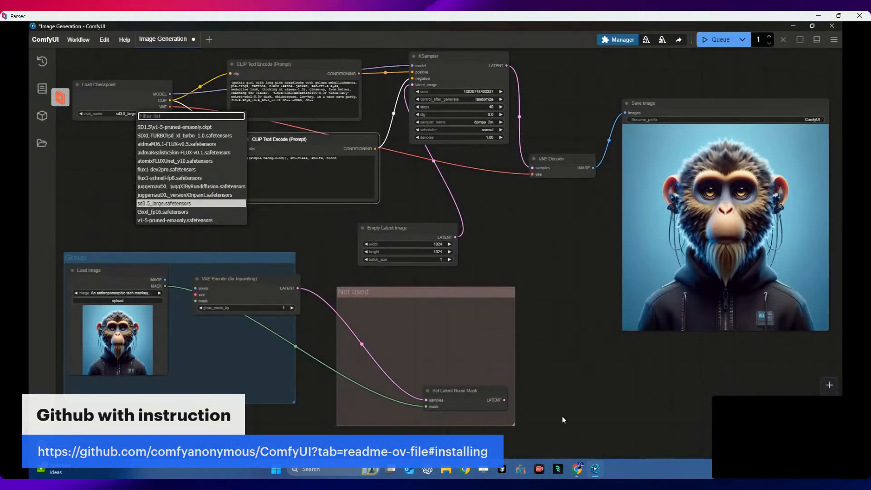
Step: Set the checkpoint to aidmaMJ6.1-FLUX-v0.5.safetensors, try to queue the workflow, and dismiss the error dialog after opening its help form
{"action": "left_click", "coordinate": [203, 155]}
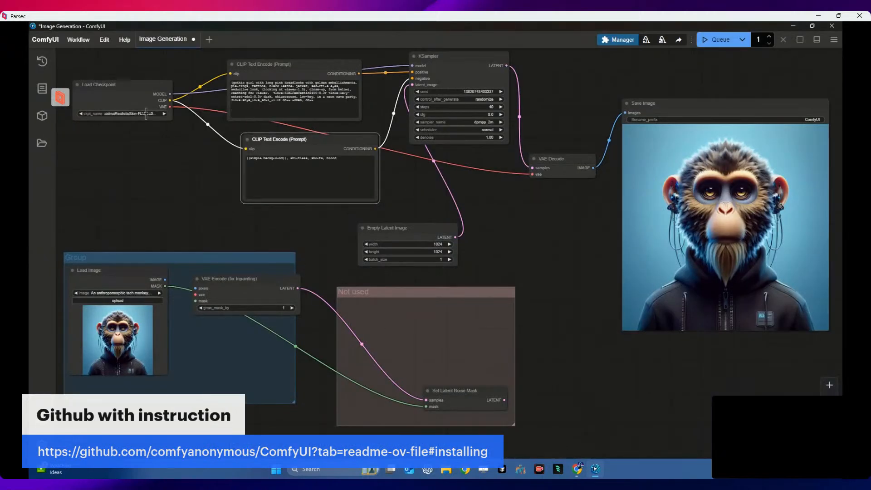
{"action": "left_click", "coordinate": [145, 114]}
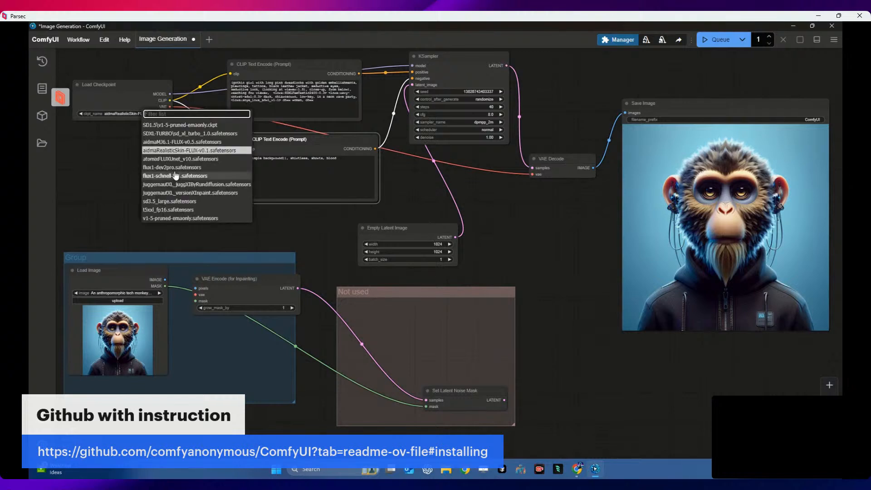
{"action": "left_click", "coordinate": [179, 143]}
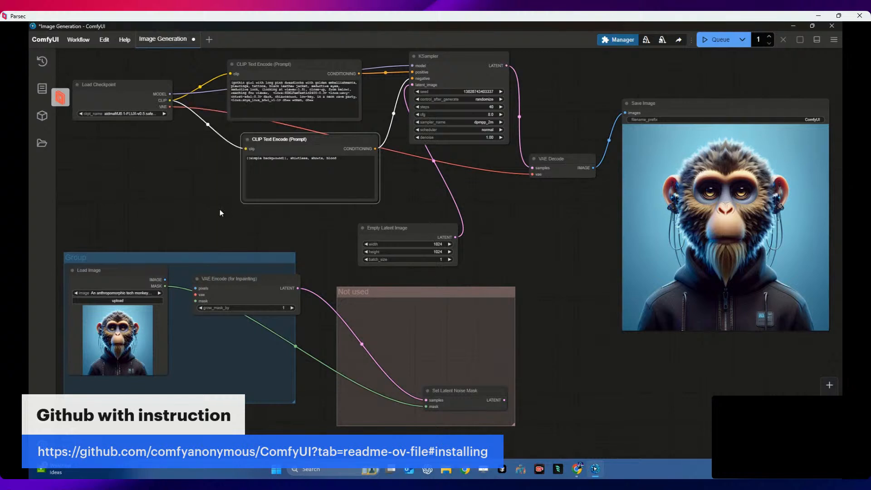
{"action": "left_click", "coordinate": [717, 39]}
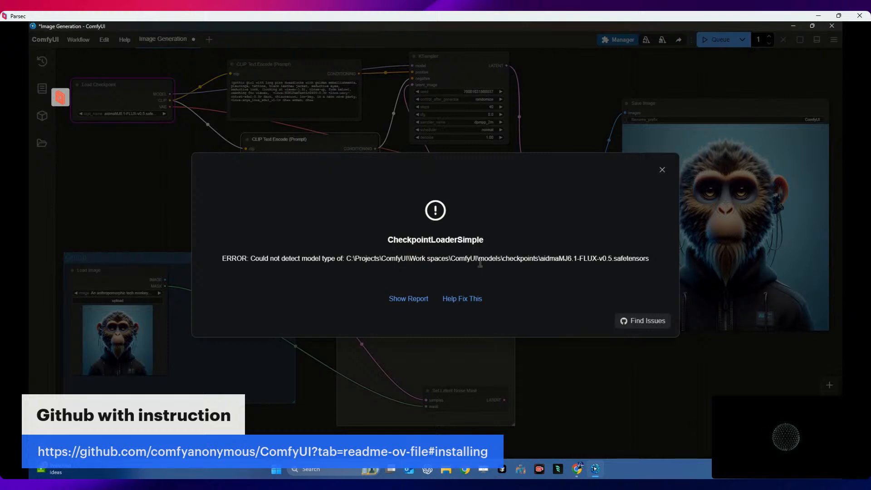
{"action": "left_click", "coordinate": [472, 299]}
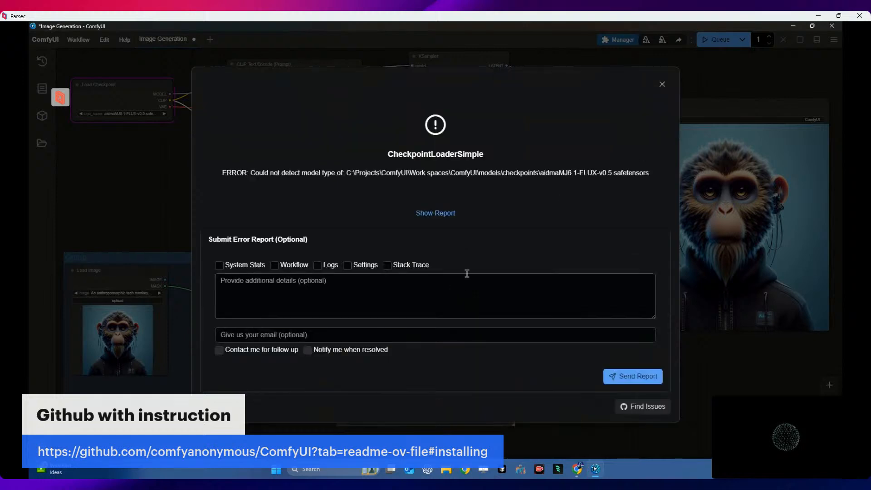
{"action": "left_click", "coordinate": [662, 84]}
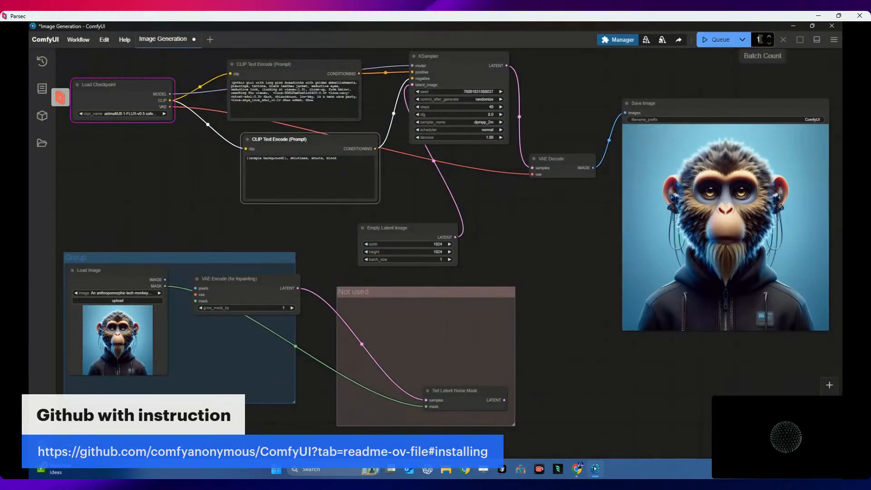
Step: View the installable models in Model Manager and recheck the LoRA's type and base model on its Civitai page
{"action": "left_click", "coordinate": [622, 40]}
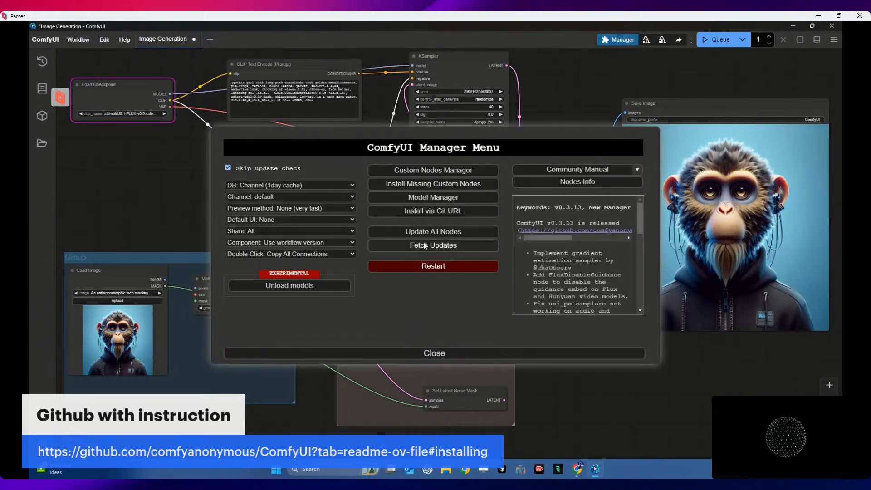
{"action": "left_click", "coordinate": [445, 197]}
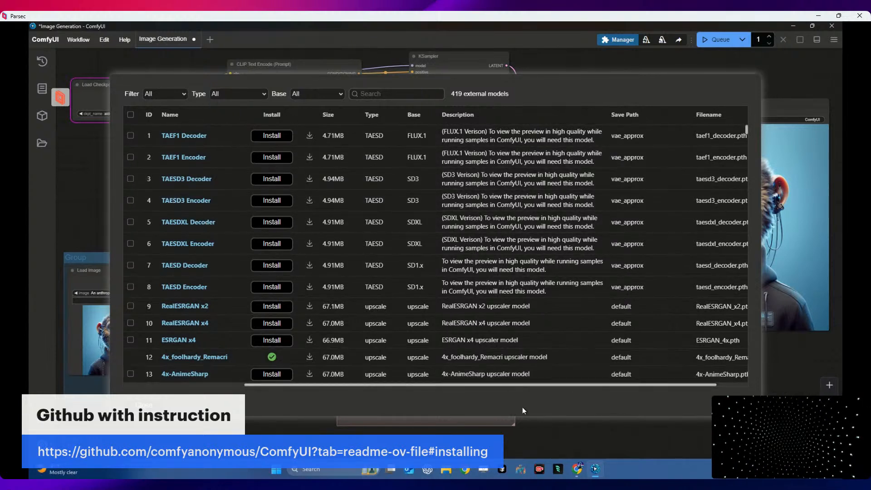
{"action": "left_click", "coordinate": [576, 470]}
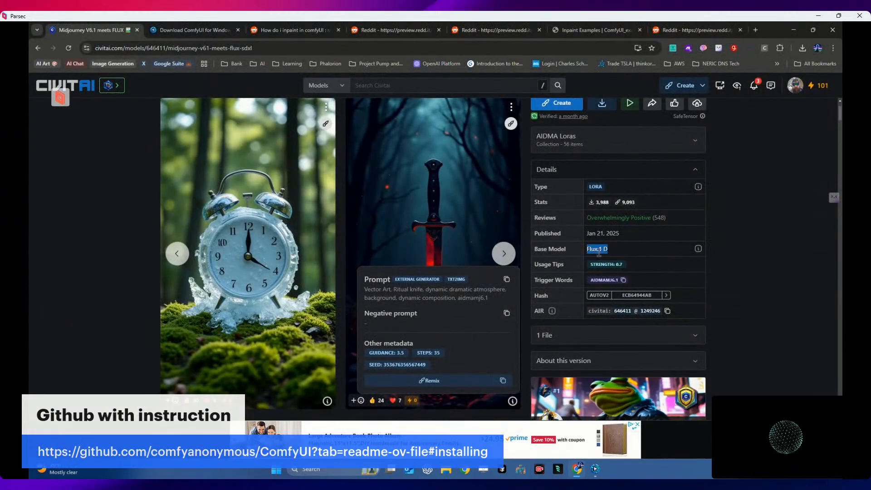
{"action": "left_click", "coordinate": [632, 247]}
{"action": "left_click_drag", "start_coordinate": [604, 250], "coordinate": [589, 250]}
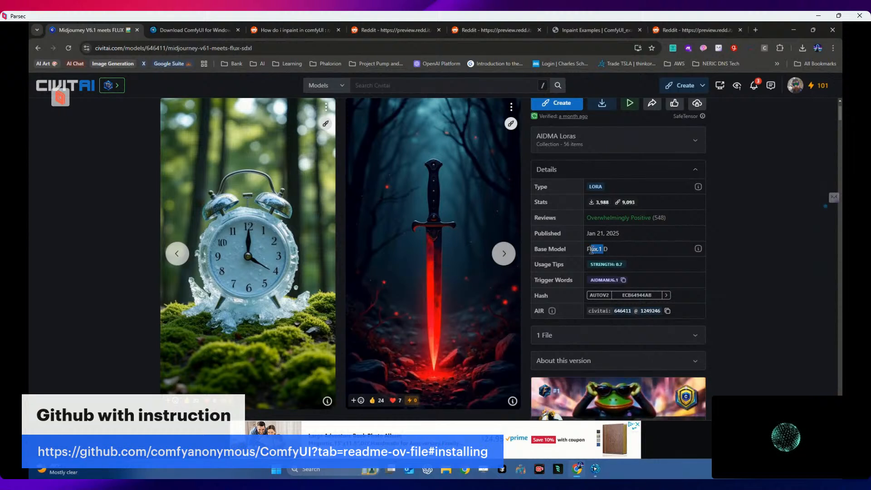
{"action": "left_click", "coordinate": [592, 251]}
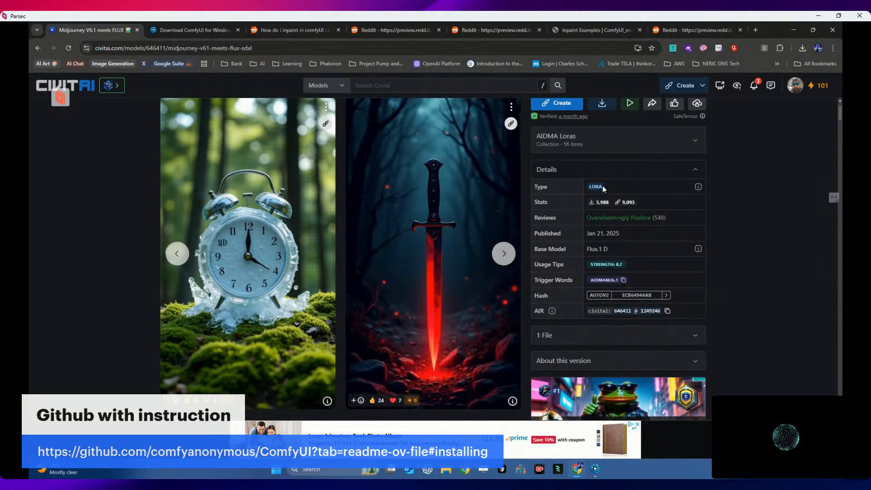
{"action": "scroll", "coordinate": [622, 200], "scroll_direction": "up", "scroll_amount": 1}
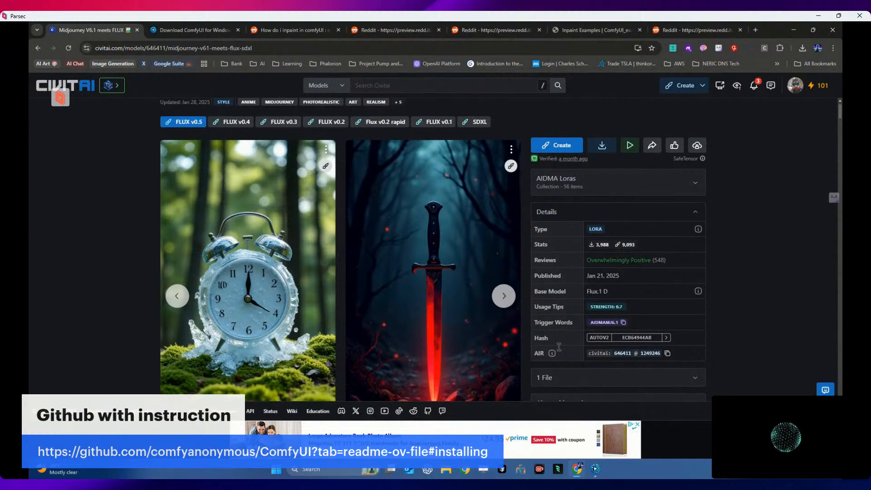
Step: Back in ComfyUI, set Load Checkpoint to flux1-dev2pro.safetensors and close the Manager windows
{"action": "left_click", "coordinate": [596, 470]}
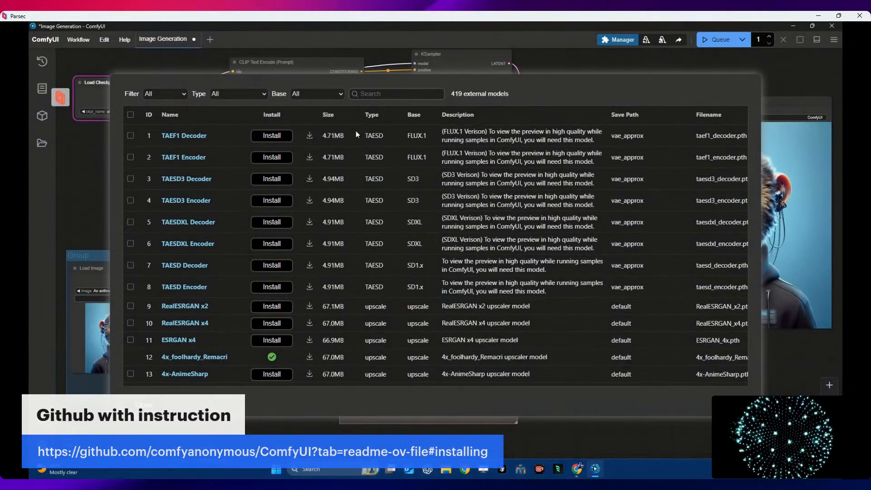
{"action": "left_click", "coordinate": [156, 403]}
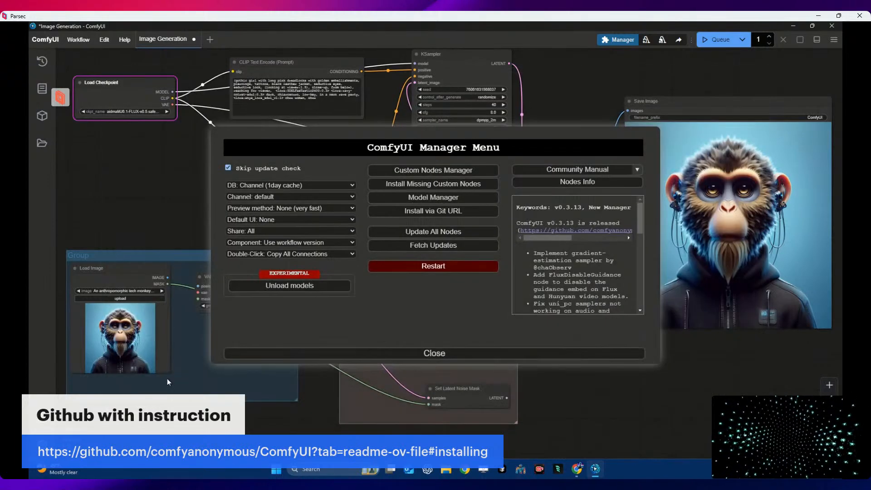
{"action": "left_click", "coordinate": [143, 114]}
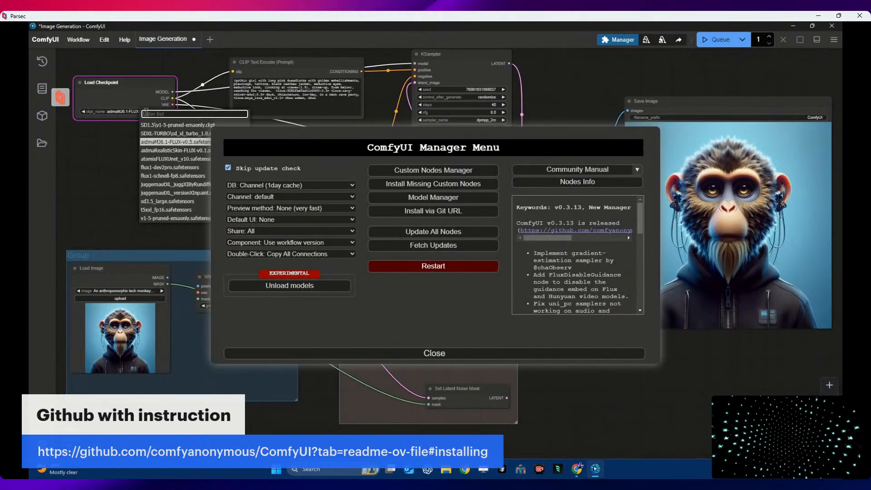
{"action": "left_click", "coordinate": [156, 168]}
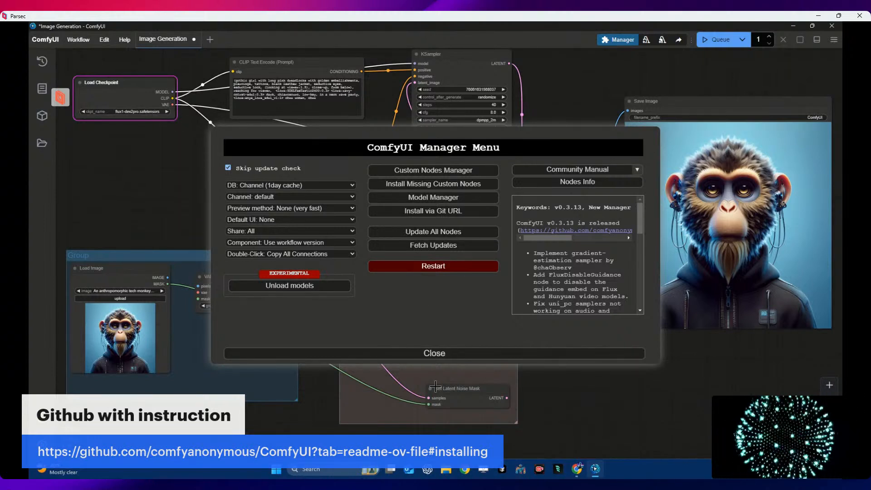
{"action": "left_click", "coordinate": [440, 356]}
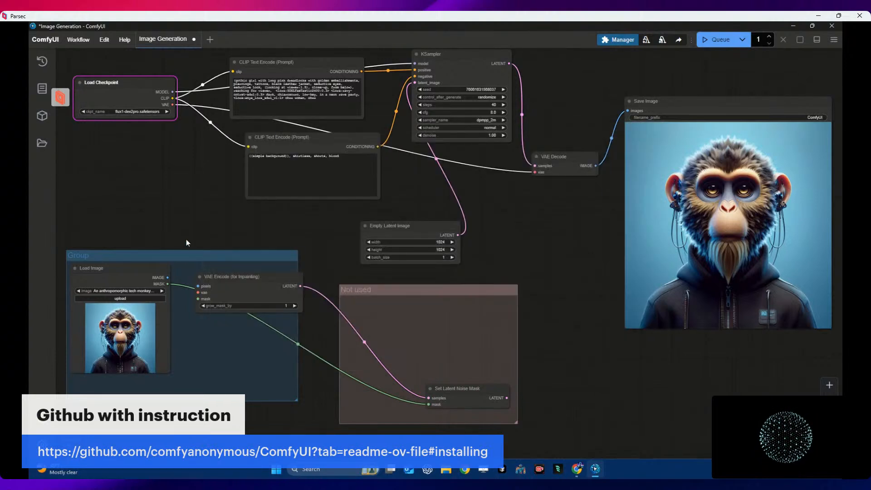
Step: Add a Load LoRA node from the loaders category and place it just below the Load Checkpoint node
{"action": "right_click", "coordinate": [171, 144]}
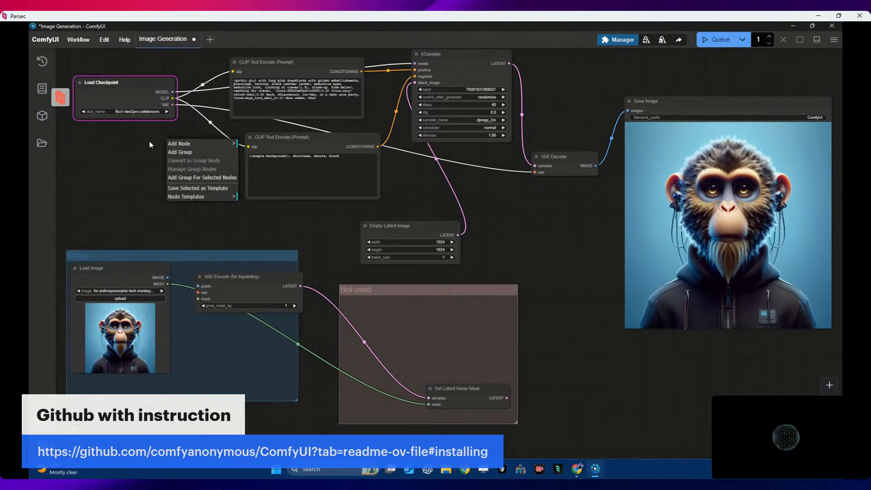
{"action": "left_click", "coordinate": [177, 145]}
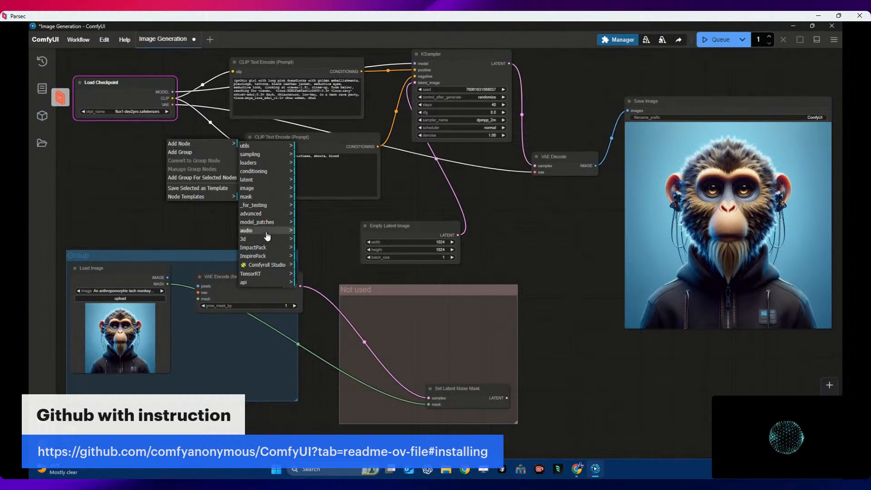
{"action": "left_click", "coordinate": [269, 257]}
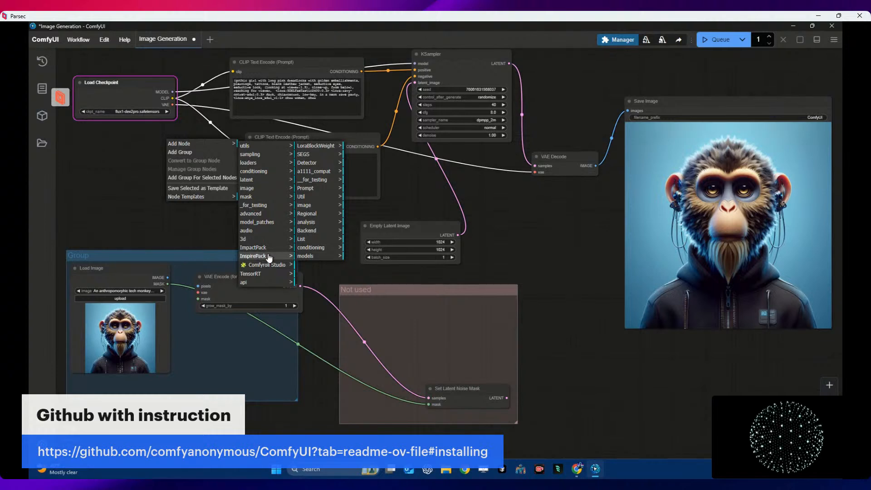
{"action": "left_click", "coordinate": [268, 249]}
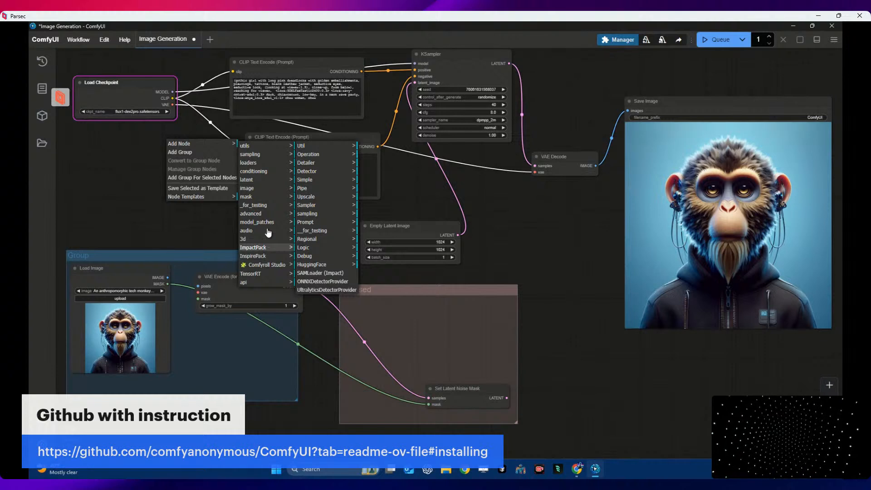
{"action": "left_click", "coordinate": [258, 148]}
{"action": "left_click", "coordinate": [252, 154]}
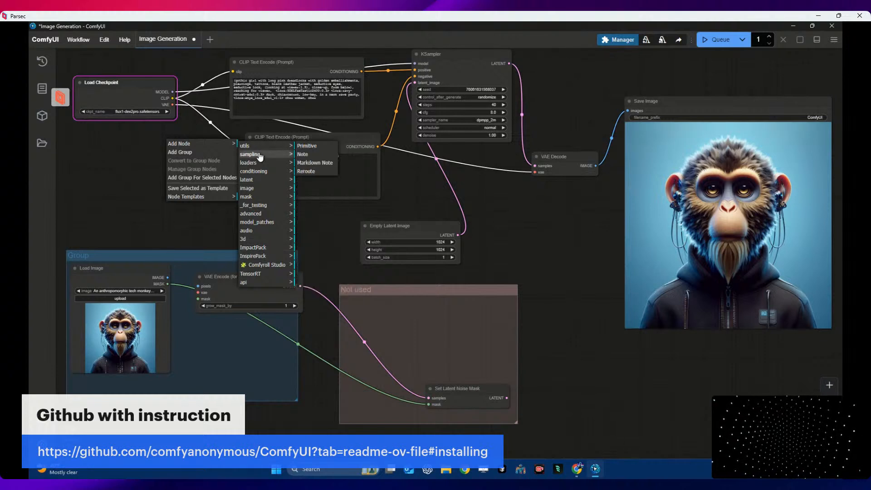
{"action": "left_click", "coordinate": [259, 163]}
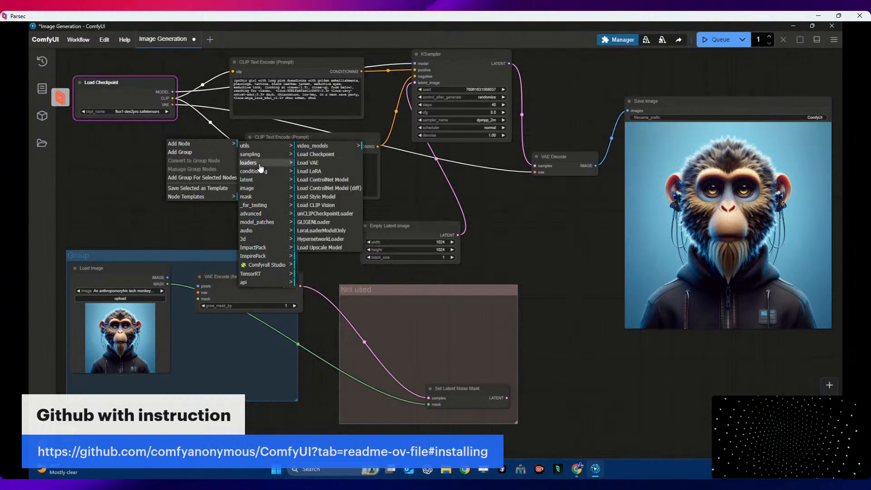
{"action": "left_click", "coordinate": [308, 172]}
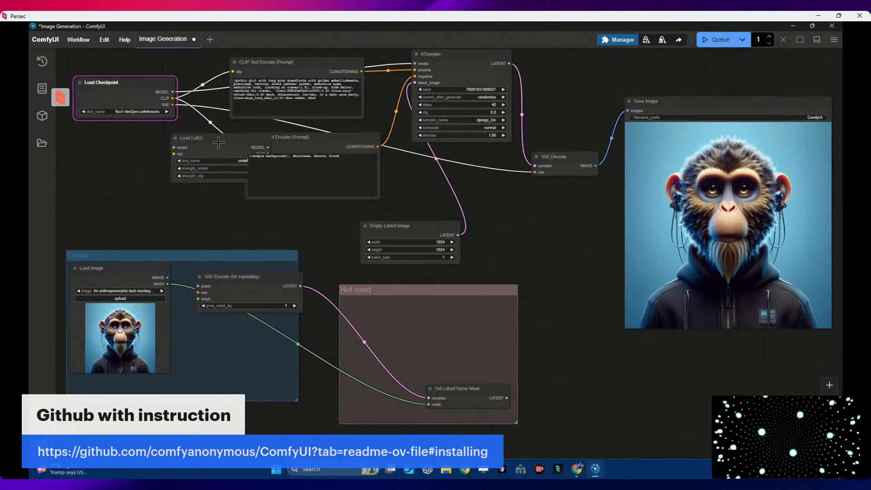
{"action": "left_click_drag", "start_coordinate": [200, 137], "coordinate": [136, 154]}
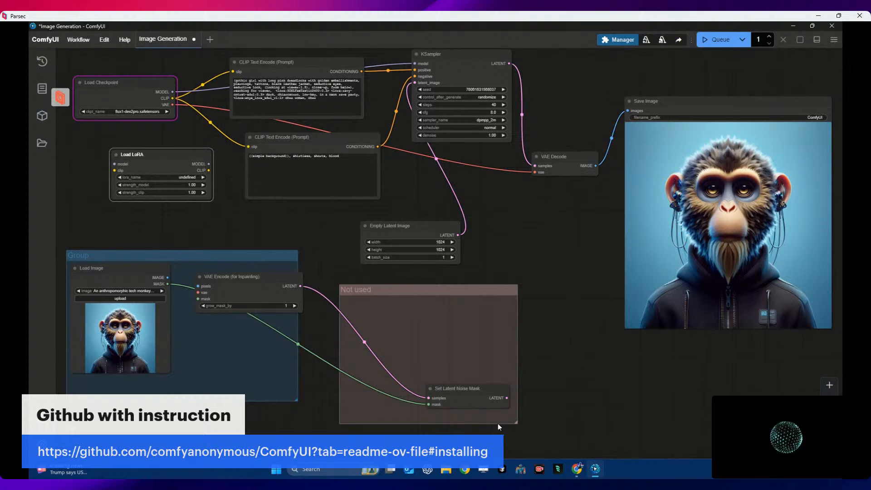
Step: In File Explorer, open the models\checkpoints folder inside Projects\ComfyUI\Work spaces\ComfyUI
{"action": "left_click", "coordinate": [446, 470]}
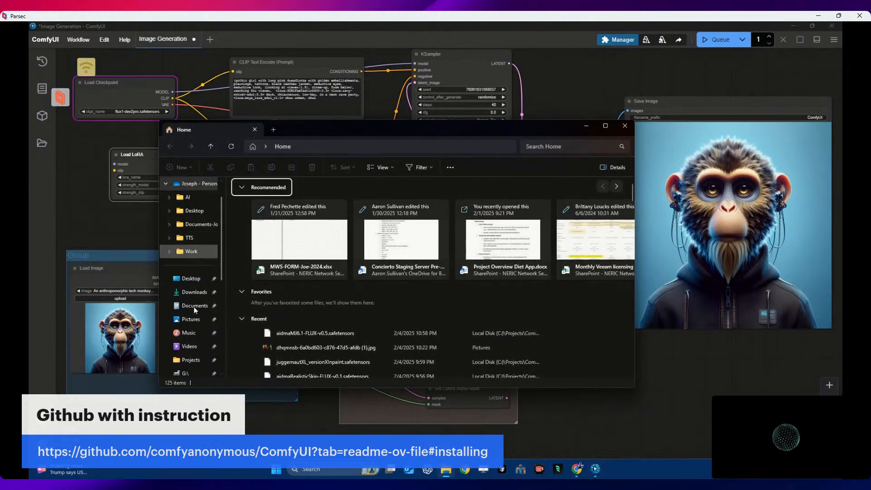
{"action": "left_click", "coordinate": [190, 360]}
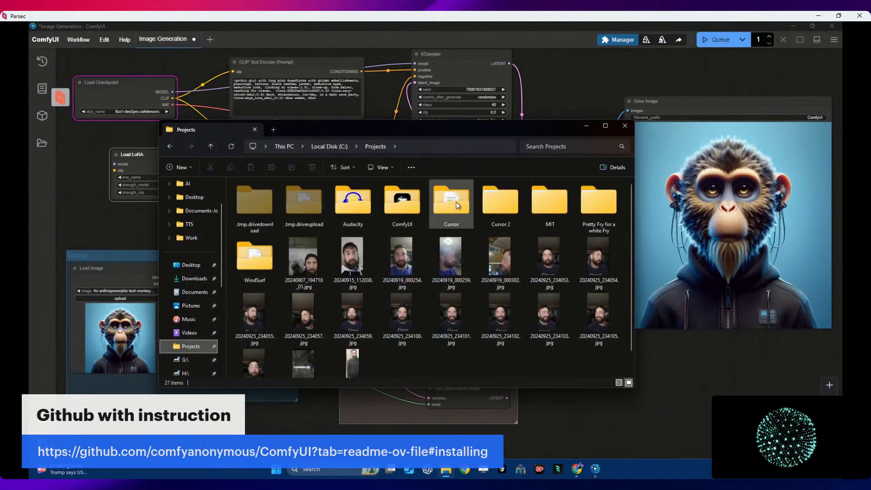
{"action": "double_click", "coordinate": [401, 206]}
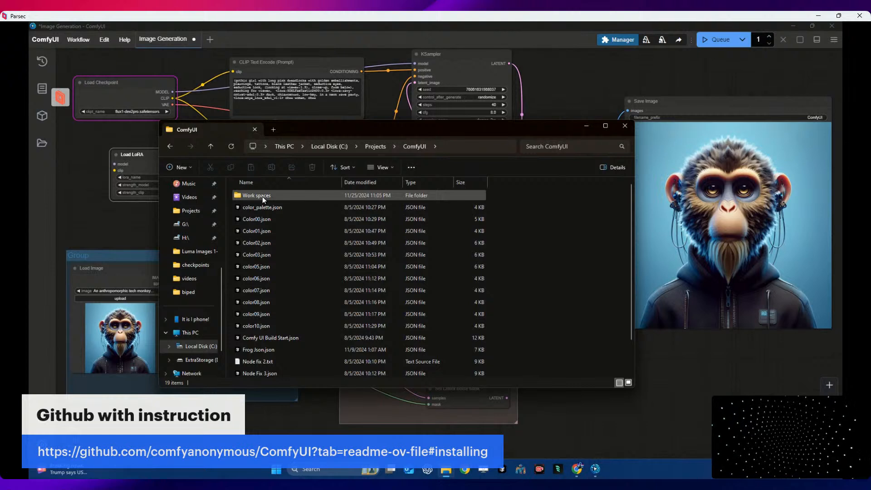
{"action": "double_click", "coordinate": [262, 197]}
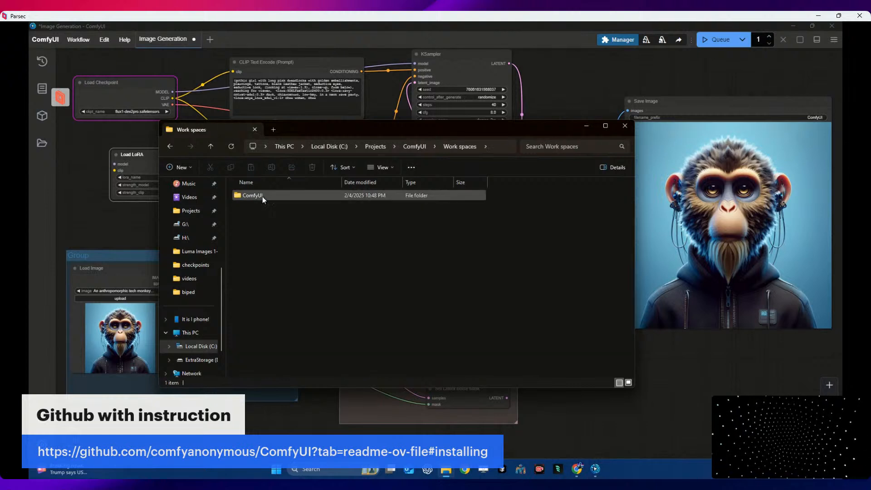
{"action": "double_click", "coordinate": [262, 197]}
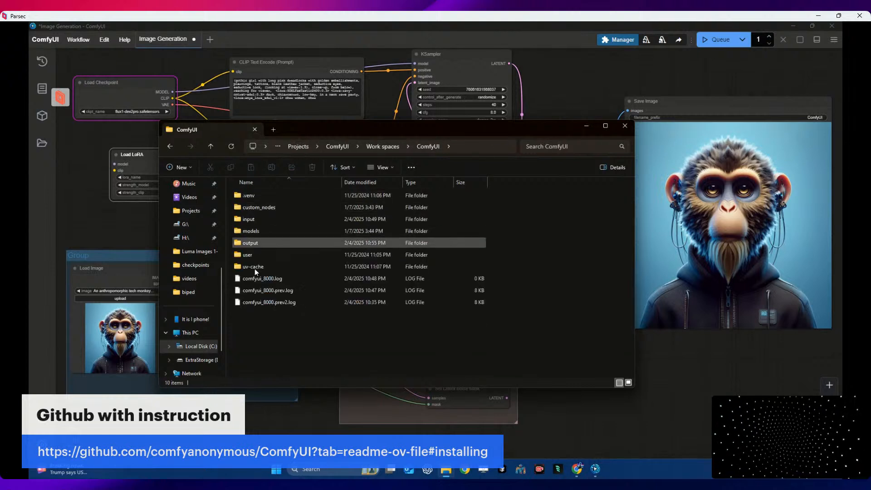
{"action": "left_click", "coordinate": [249, 230]}
{"action": "double_click", "coordinate": [249, 231]}
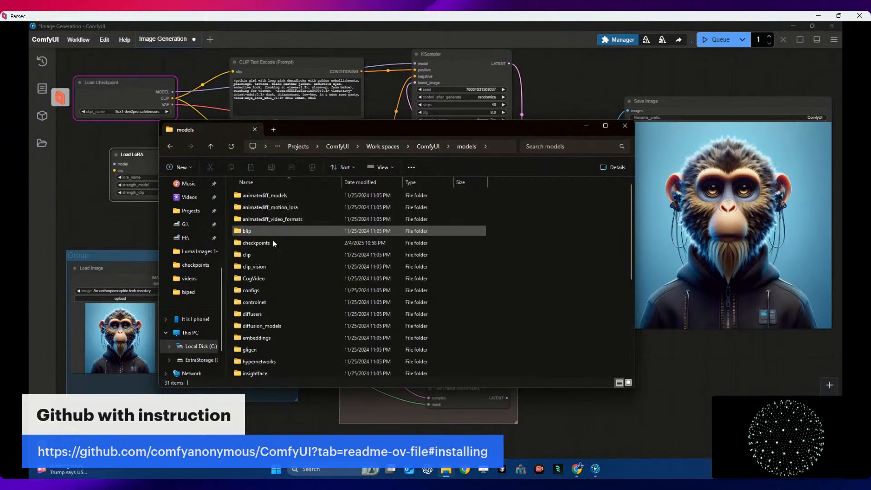
{"action": "double_click", "coordinate": [260, 243]}
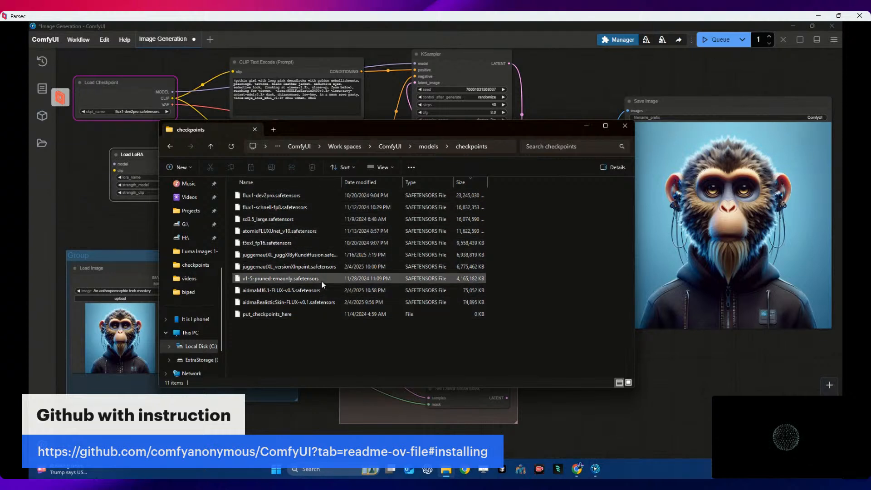
Step: Copy the aidmaMJ6.1-FLUX-v0.5 and aidmaRealisticSkin-FLUX-v0.1 safetensors files from the checkpoints folder
{"action": "right_click", "coordinate": [270, 293]}
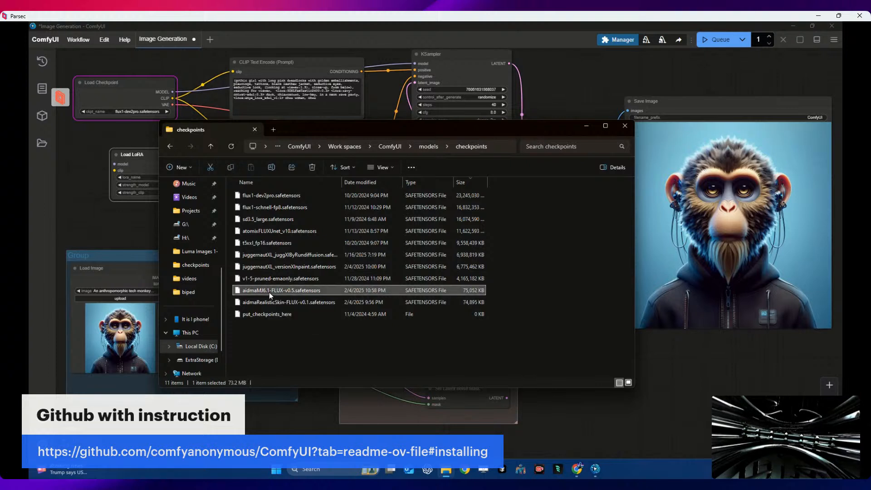
{"action": "left_click", "coordinate": [494, 362]}
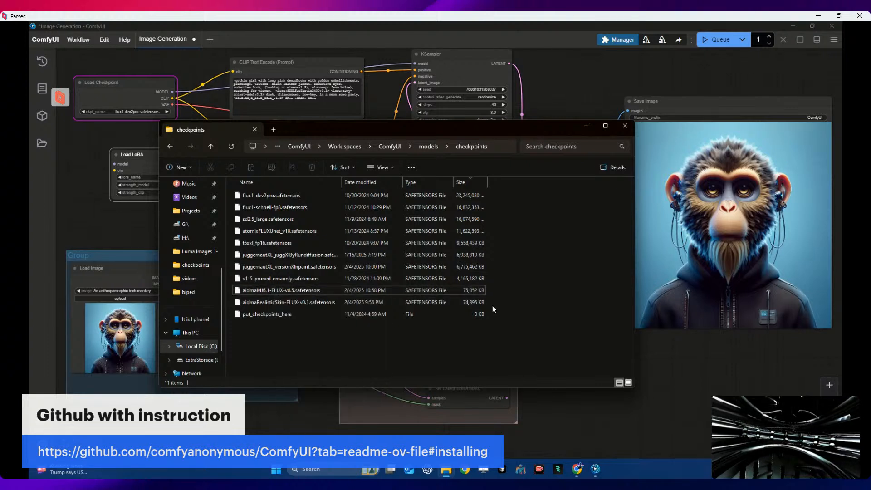
{"action": "left_click_drag", "start_coordinate": [507, 289], "coordinate": [299, 294]}
{"action": "right_click", "coordinate": [300, 292]}
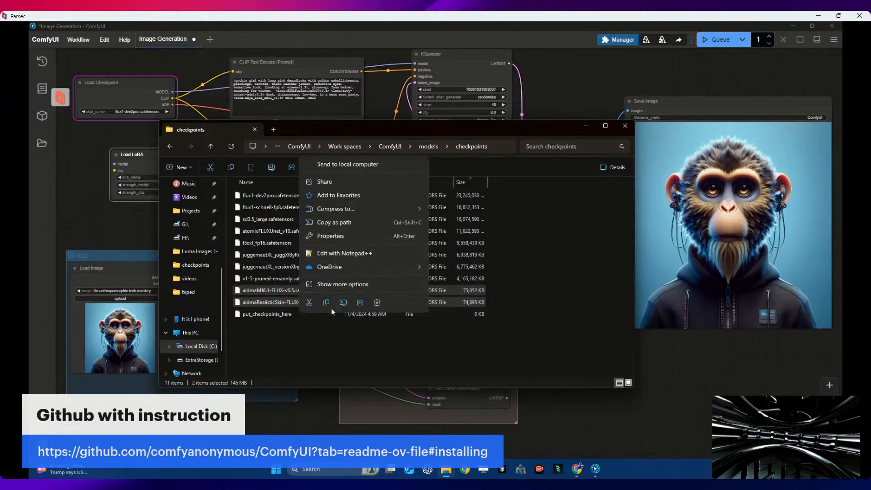
{"action": "left_click", "coordinate": [330, 307]}
Step: Paste the two copied safetensors files into the loras folder under models and close the file window
{"action": "left_click", "coordinate": [425, 147]}
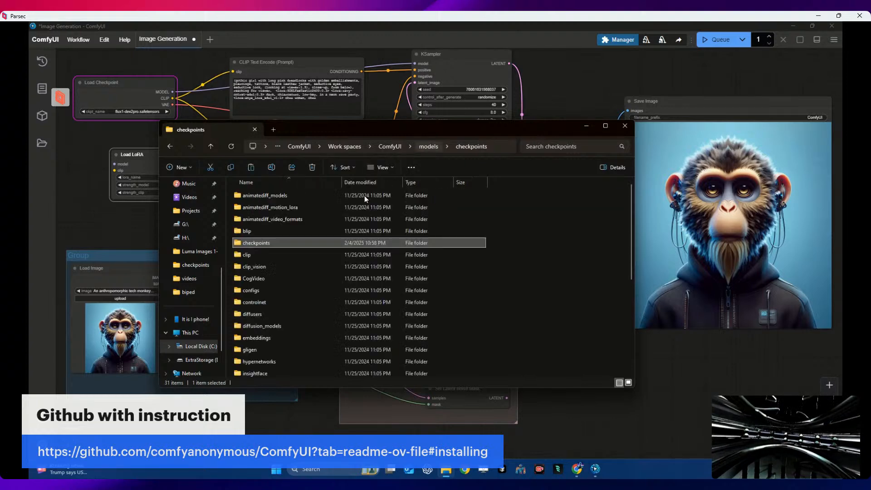
{"action": "scroll", "coordinate": [243, 297], "scroll_direction": "down", "scroll_amount": 3}
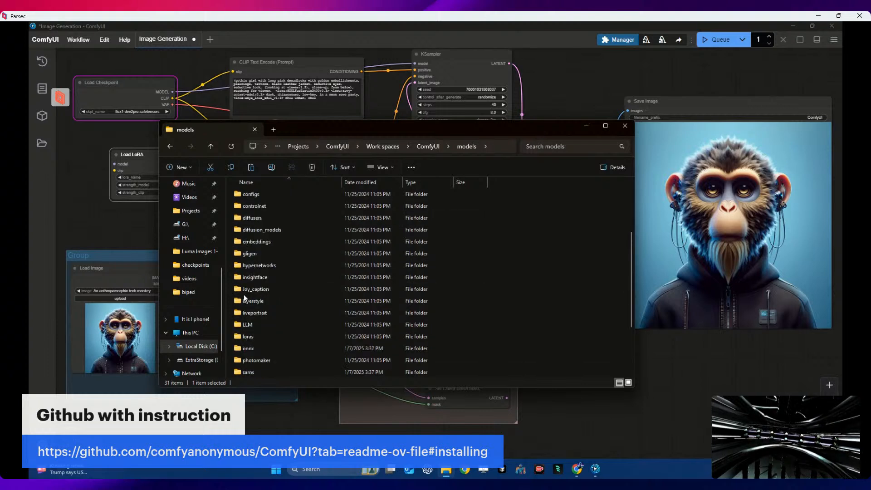
{"action": "double_click", "coordinate": [242, 338]}
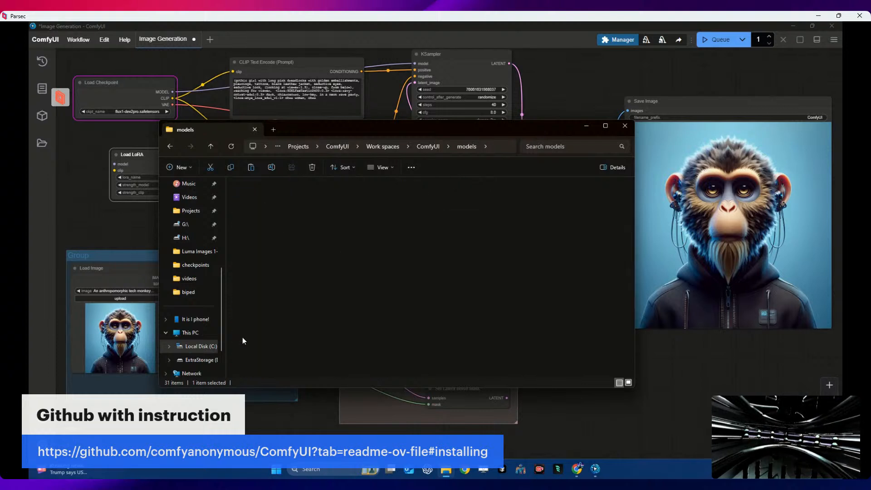
{"action": "right_click", "coordinate": [277, 211]}
{"action": "left_click", "coordinate": [285, 221]}
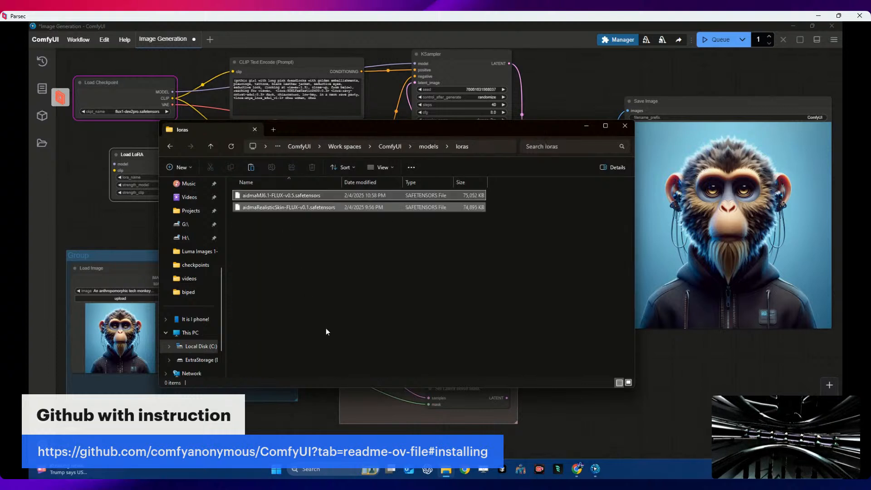
{"action": "left_click", "coordinate": [326, 327]}
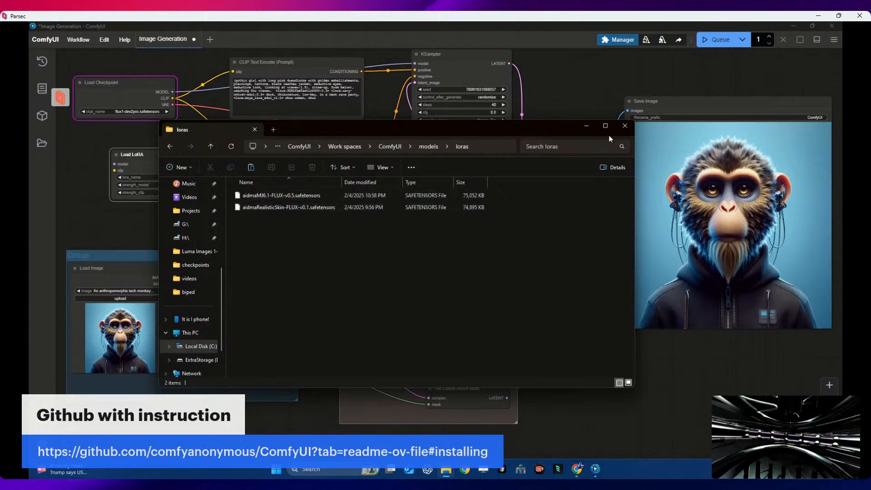
{"action": "left_click", "coordinate": [624, 127]}
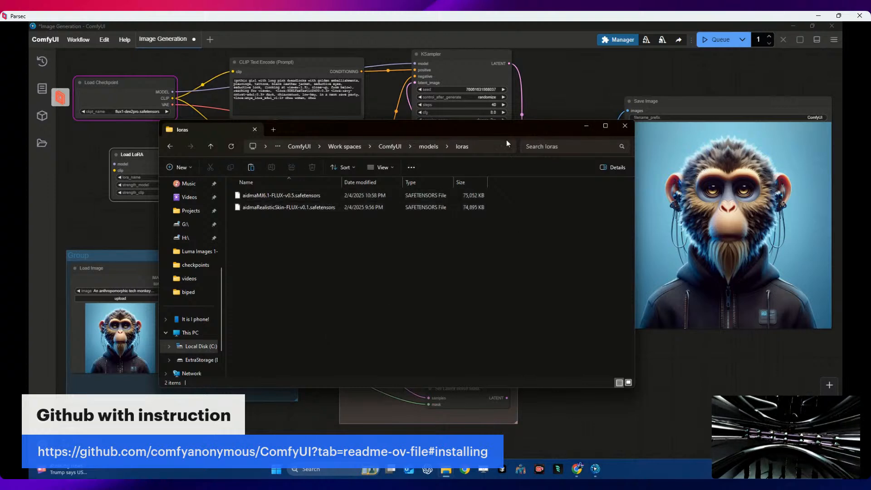
Step: Refresh the node definitions and set the Load LoRA node's lora_name to the aidmaMJ6.1-FLUX-v0.5 safetensors file
{"action": "left_click", "coordinate": [104, 43]}
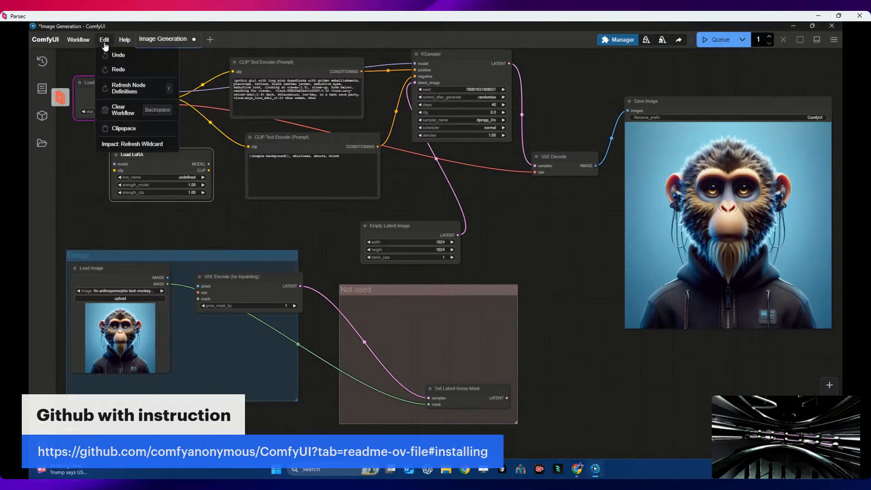
{"action": "left_click", "coordinate": [95, 40]}
{"action": "left_click", "coordinate": [101, 40]}
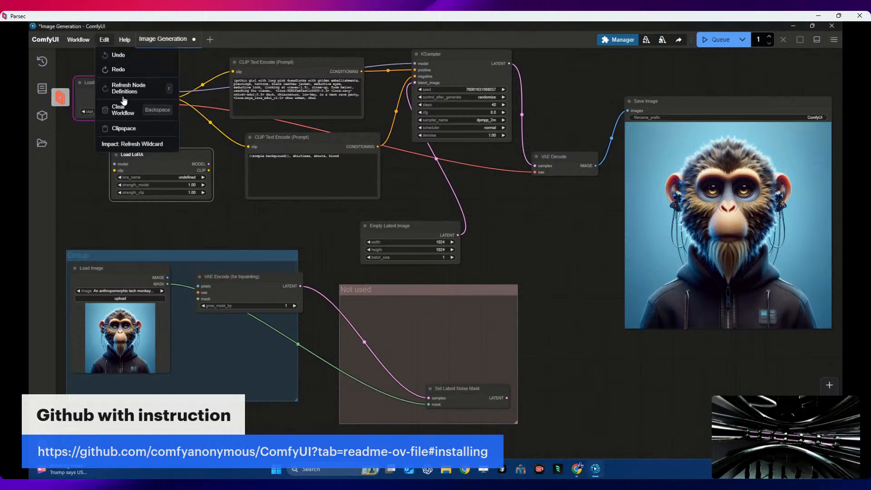
{"action": "left_click", "coordinate": [135, 98]}
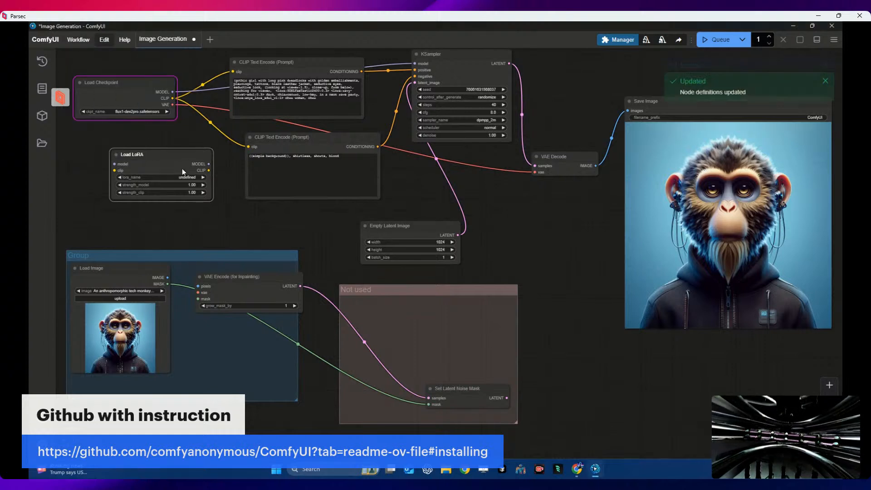
{"action": "left_click", "coordinate": [203, 177]}
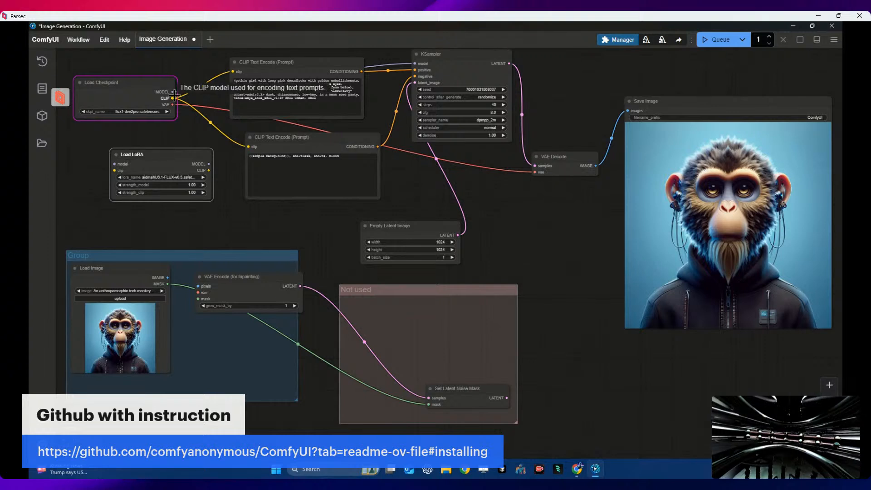
Step: Route Load Checkpoint's model and CLIP through Load LoRA, linking its CLIP output to the positive prompt node and its model output to KSampler
{"action": "left_click_drag", "start_coordinate": [173, 92], "coordinate": [133, 154]}
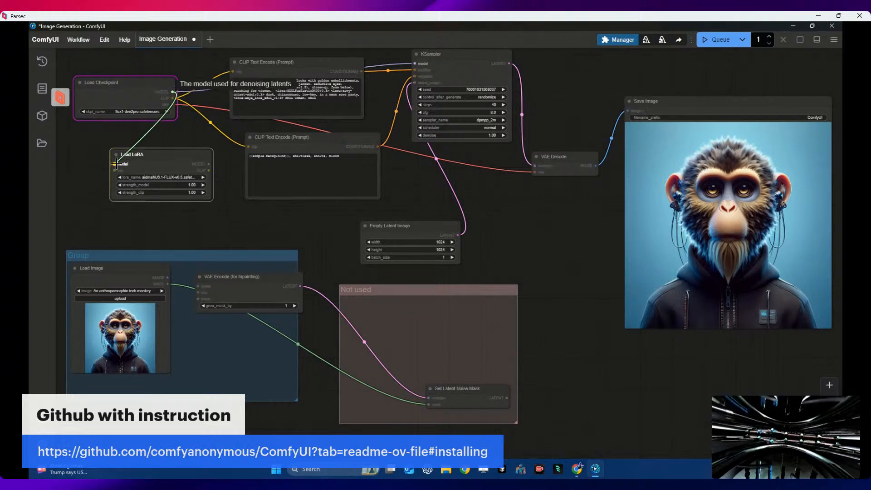
{"action": "left_click_drag", "start_coordinate": [173, 98], "coordinate": [115, 170]}
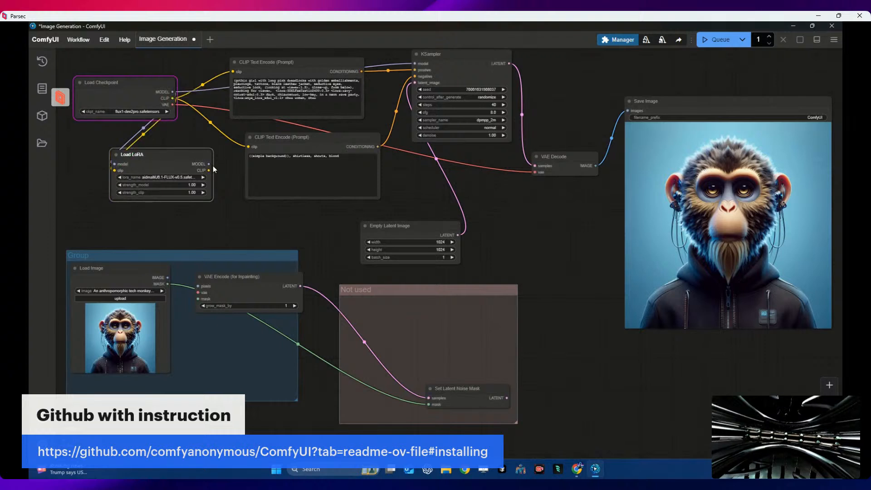
{"action": "left_click_drag", "start_coordinate": [208, 171], "coordinate": [232, 82]}
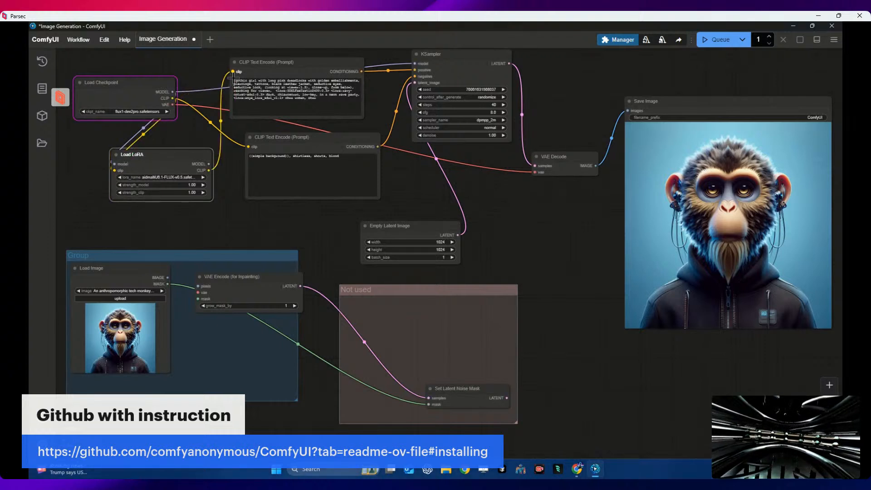
{"action": "left_click_drag", "start_coordinate": [209, 164], "coordinate": [415, 64]}
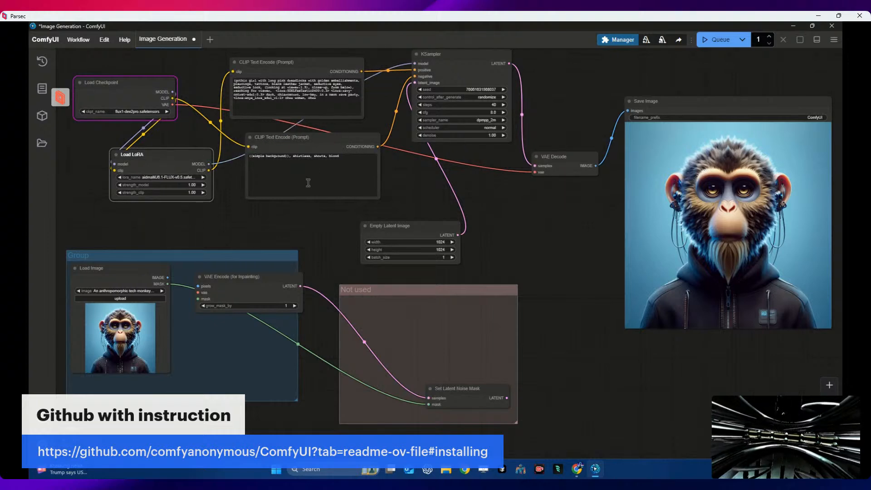
Step: Switch to the Civitai LoRA page in the browser and copy the generation prompt of the red ritual knife sample image
{"action": "left_click", "coordinate": [577, 469]}
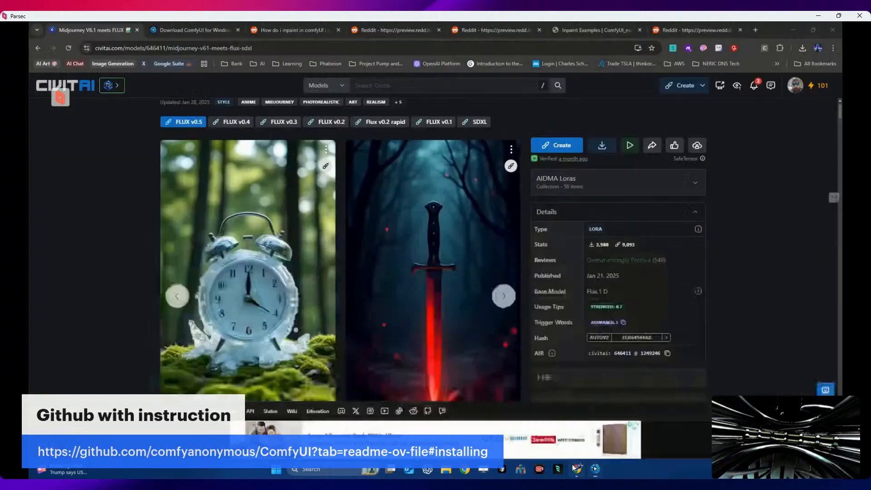
{"action": "scroll", "coordinate": [503, 313], "scroll_direction": "down", "scroll_amount": 4}
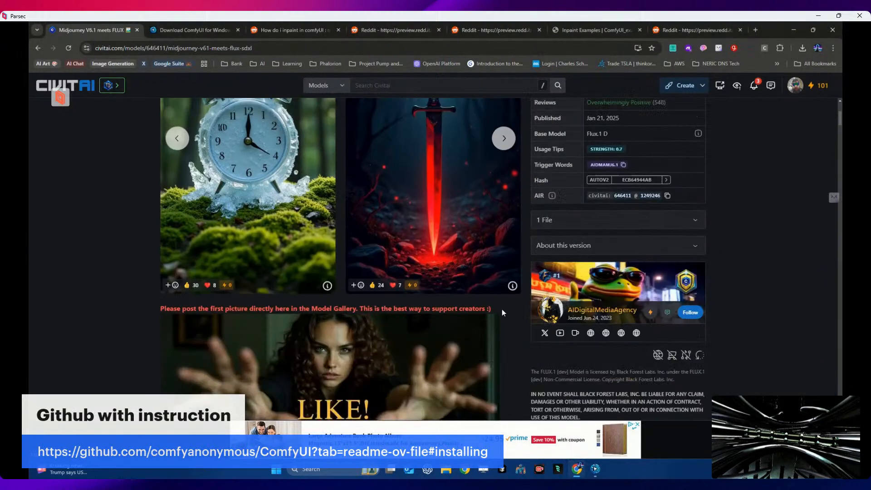
{"action": "left_click", "coordinate": [512, 273]}
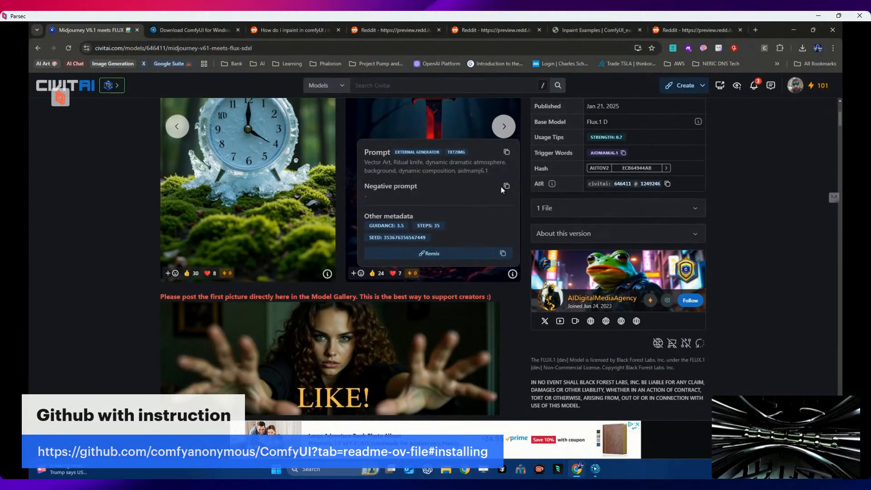
{"action": "left_click", "coordinate": [507, 153]}
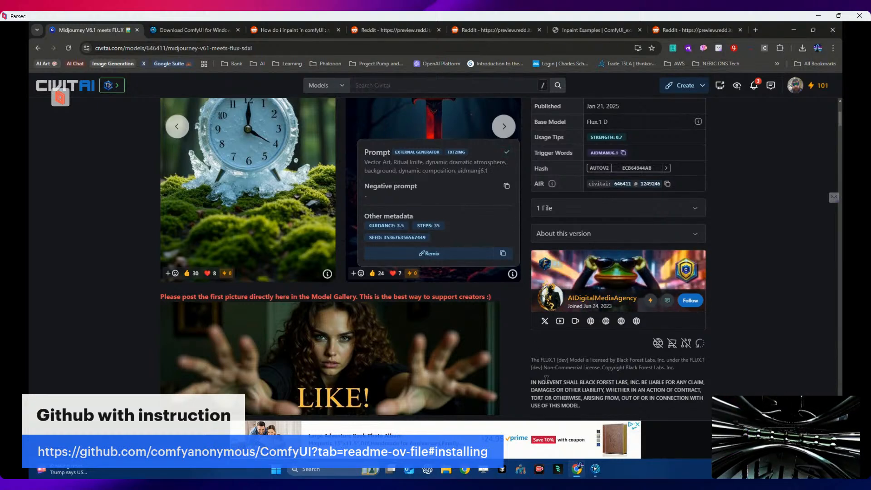
Step: Return to ComfyUI and replace the positive prompt node's text with the copied prompt about a vector art ritual knife
{"action": "left_click", "coordinate": [598, 471]}
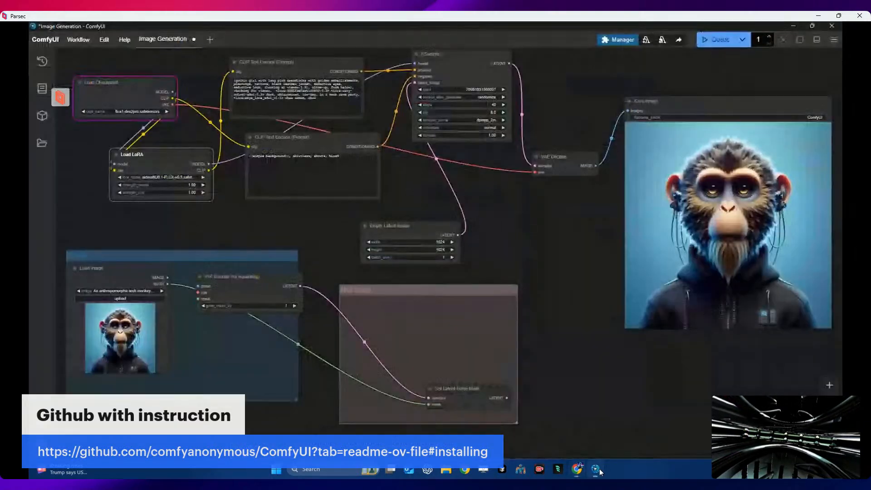
{"action": "double_click", "coordinate": [319, 102]}
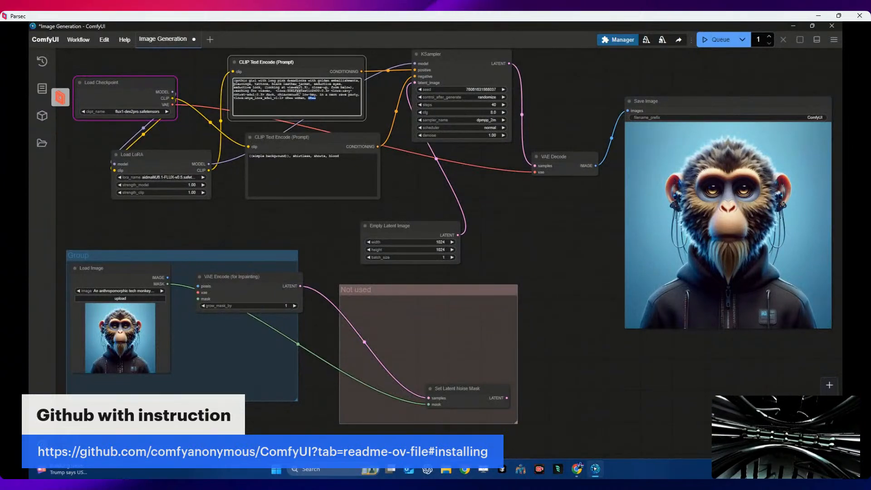
{"action": "left_click_drag", "start_coordinate": [298, 88], "coordinate": [300, 91]}
{"action": "key", "text": "ctrl+a"}
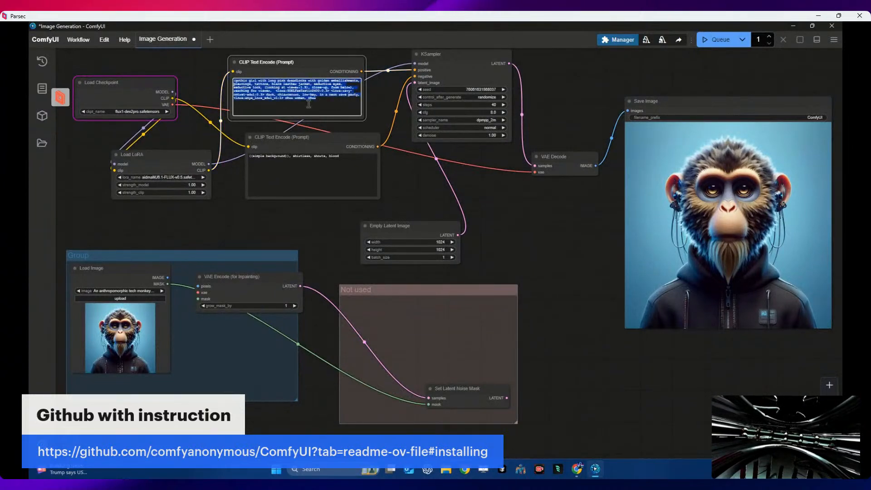
{"action": "key", "text": "ctrl+v"}
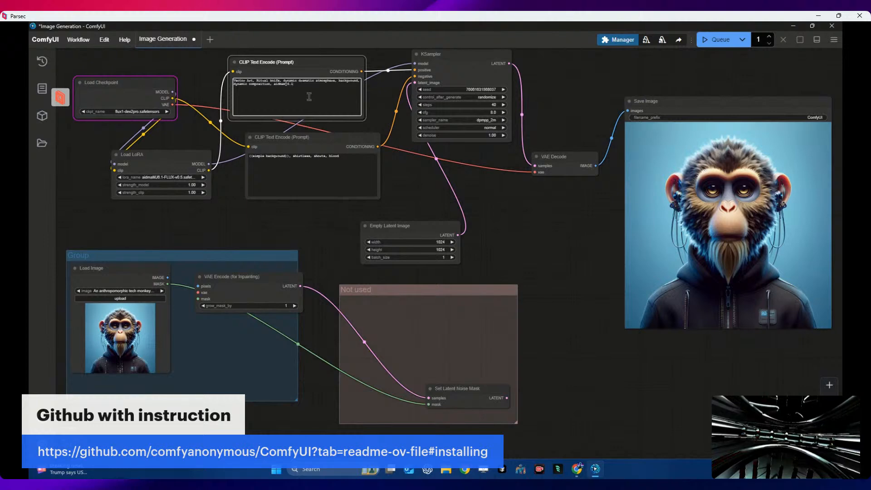
{"action": "left_click", "coordinate": [593, 476]}
{"action": "left_click", "coordinate": [593, 475]}
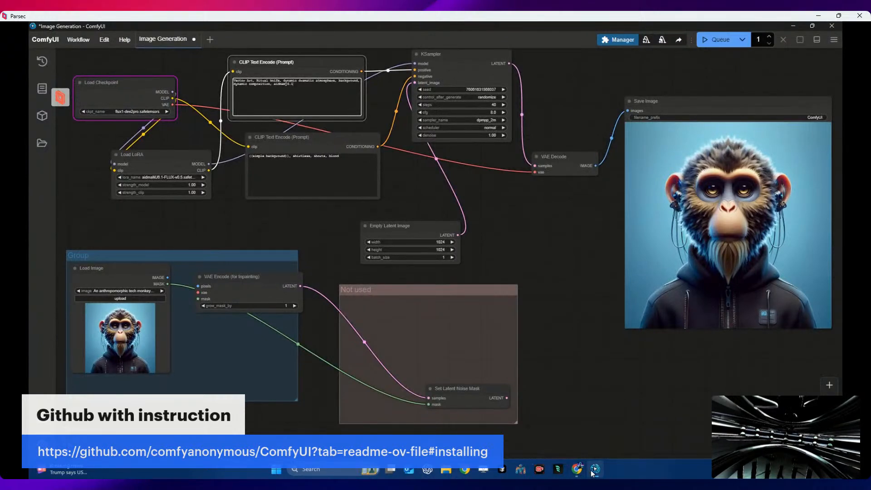
Step: Copy the knife image's negative prompt from Civitai and replace the text of ComfyUI's negative prompt node with it
{"action": "left_click", "coordinate": [577, 473]}
{"action": "left_click", "coordinate": [506, 186]}
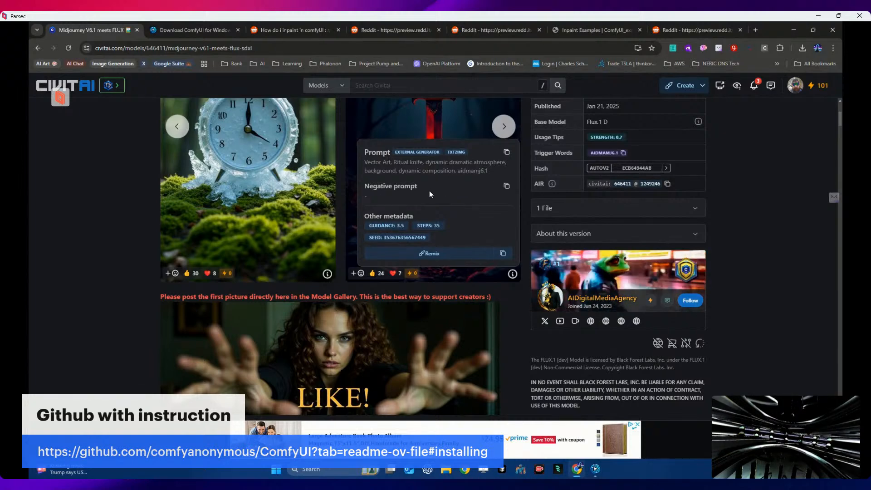
{"action": "left_click", "coordinate": [596, 468]}
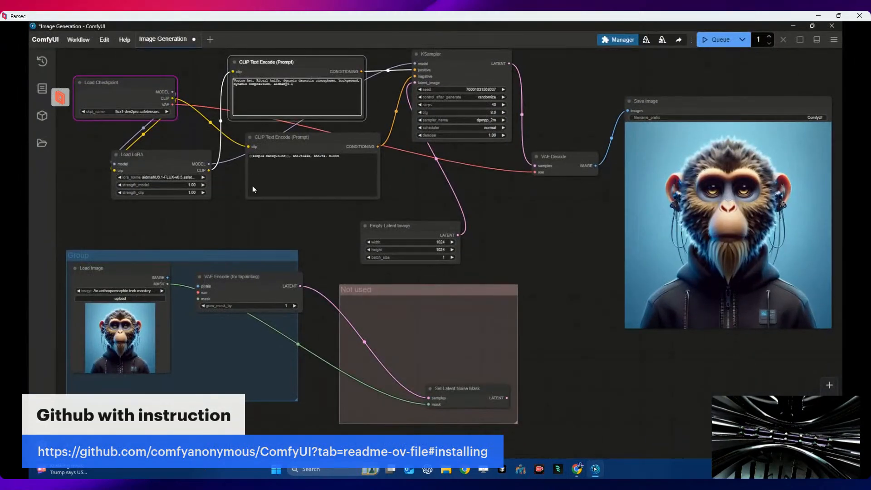
{"action": "left_click", "coordinate": [270, 169]}
{"action": "key", "text": "ctrl+a"}
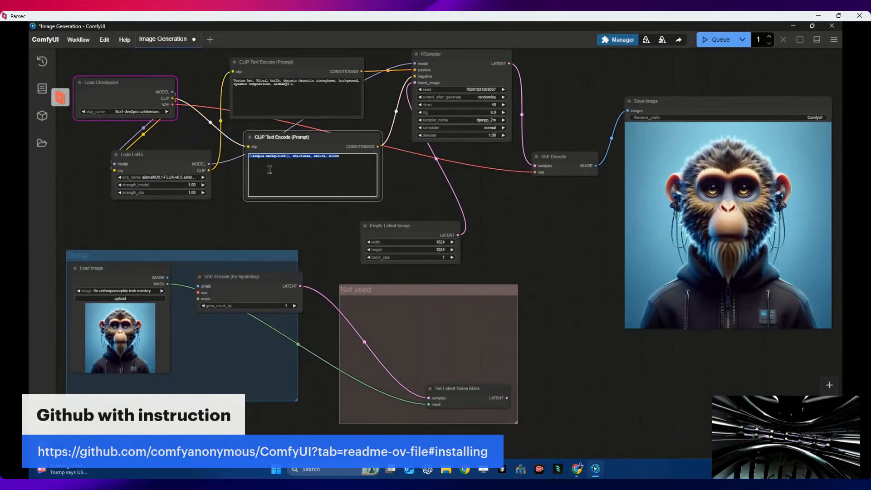
{"action": "key", "text": "BackSpace"}
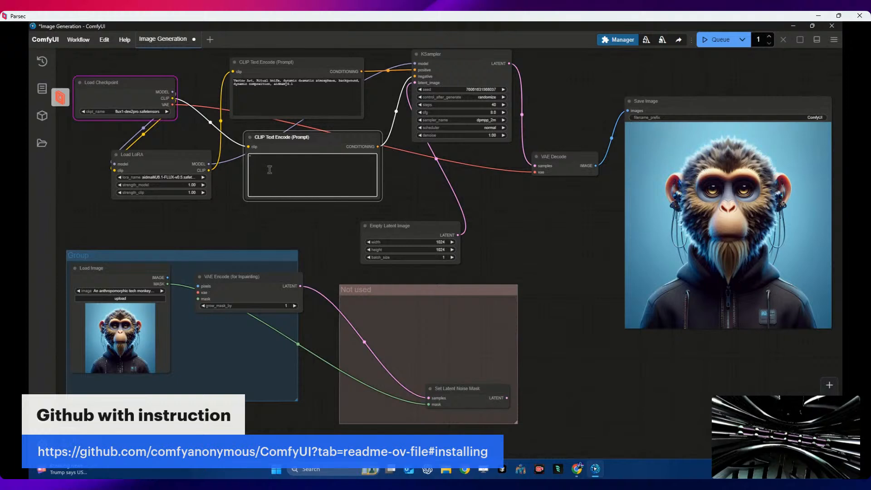
{"action": "left_click", "coordinate": [576, 469]}
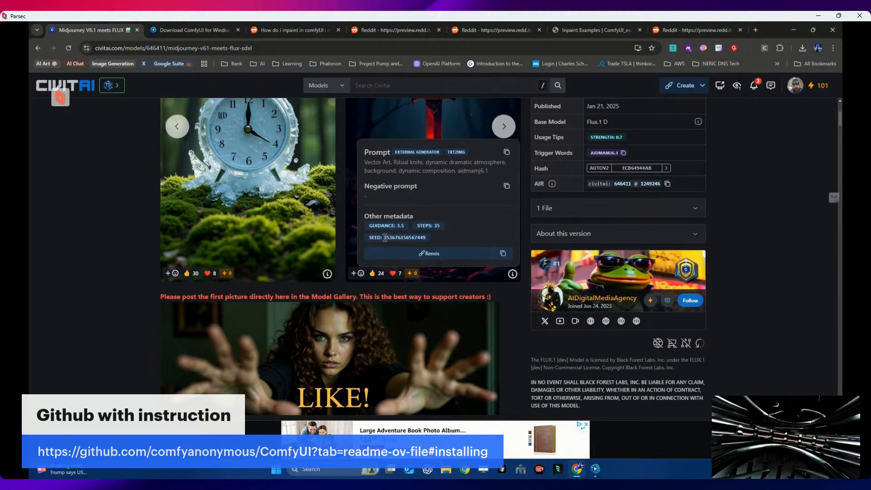
{"action": "left_click_drag", "start_coordinate": [384, 239], "coordinate": [427, 237]}
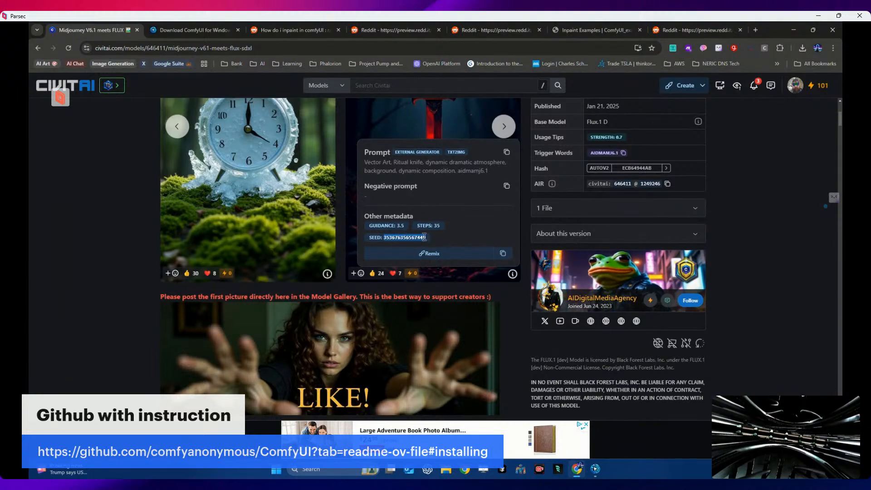
{"action": "right_click", "coordinate": [424, 237]}
{"action": "left_click", "coordinate": [434, 243]}
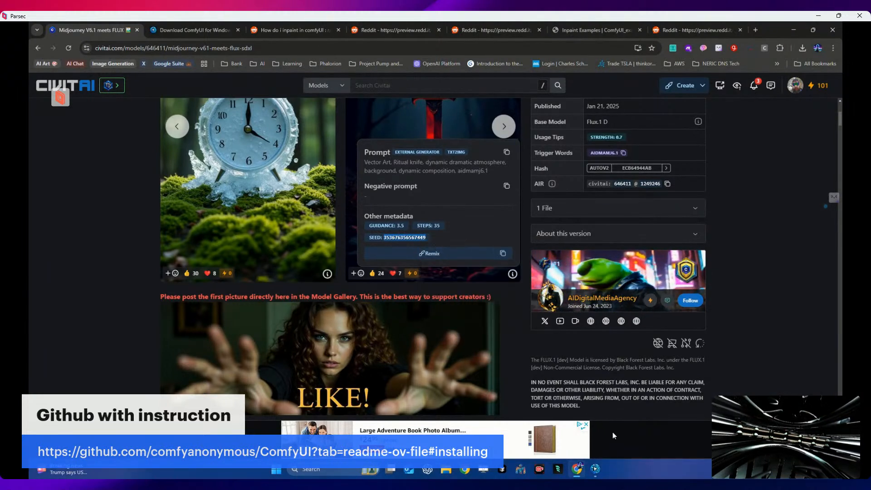
{"action": "left_click", "coordinate": [596, 469]}
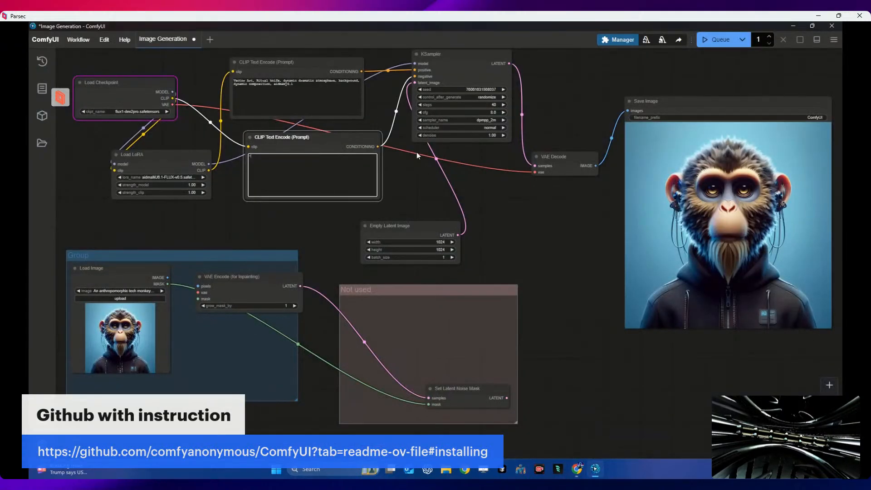
{"action": "left_click_drag", "start_coordinate": [464, 89], "coordinate": [494, 90]}
{"action": "left_click", "coordinate": [493, 90]}
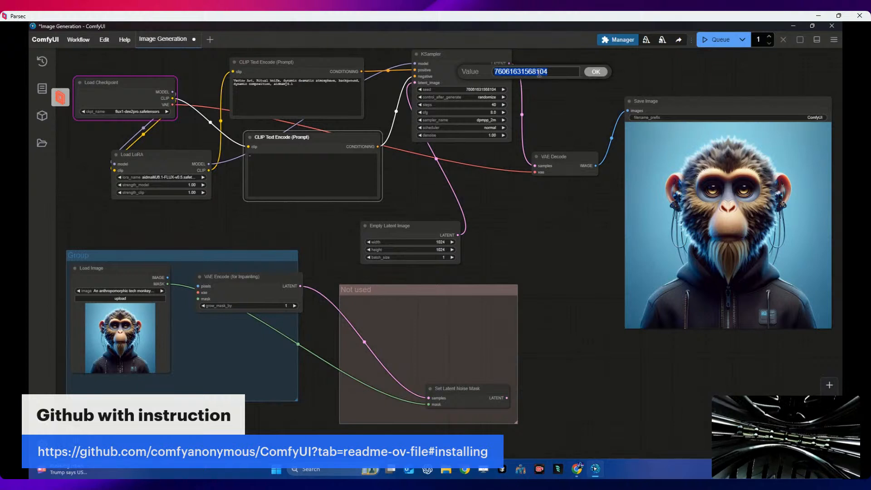
{"action": "key", "text": "ctrl+v"}
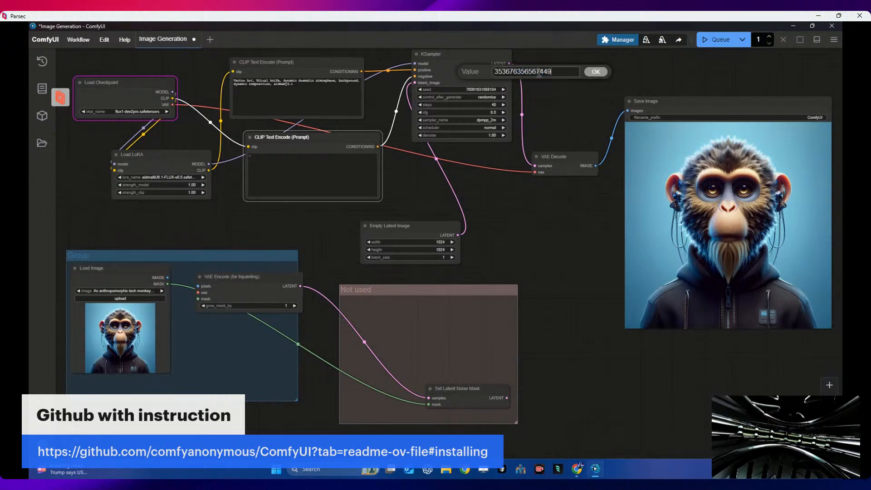
{"action": "left_click", "coordinate": [590, 74]}
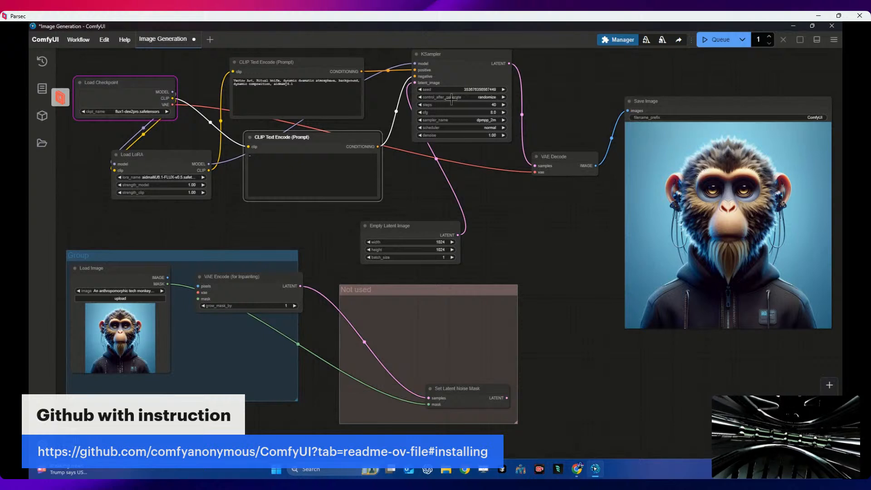
Step: Lower the KSampler steps to 35 and queue the workflow with the flux1-dev2pro checkpoint
{"action": "left_click", "coordinate": [421, 104]}
{"action": "left_click", "coordinate": [421, 105]}
{"action": "left_click", "coordinate": [420, 105]}
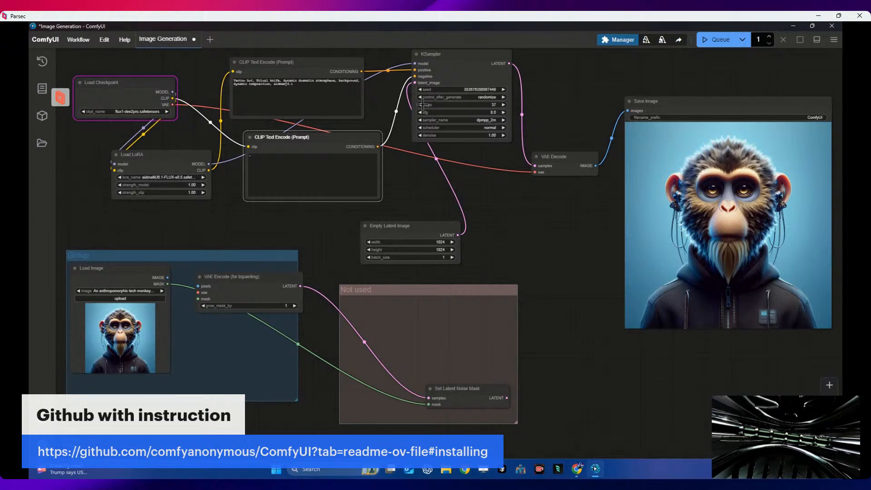
{"action": "left_click", "coordinate": [715, 40]}
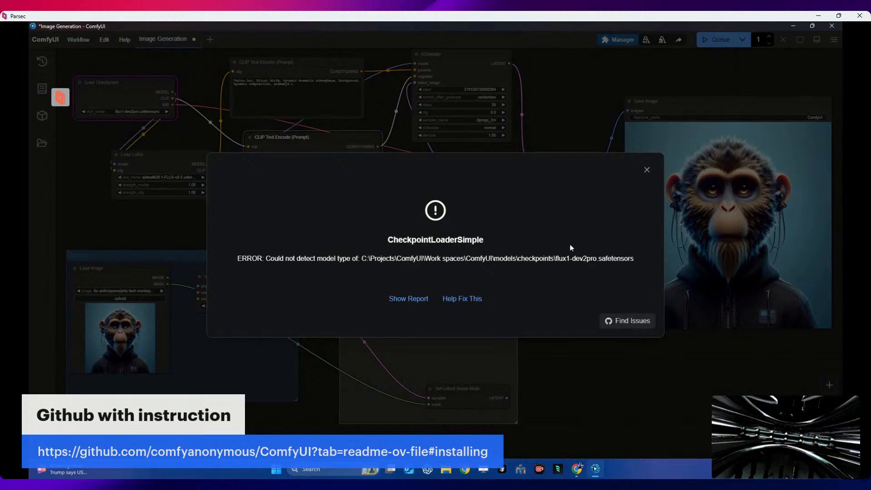
{"action": "left_click", "coordinate": [647, 170]}
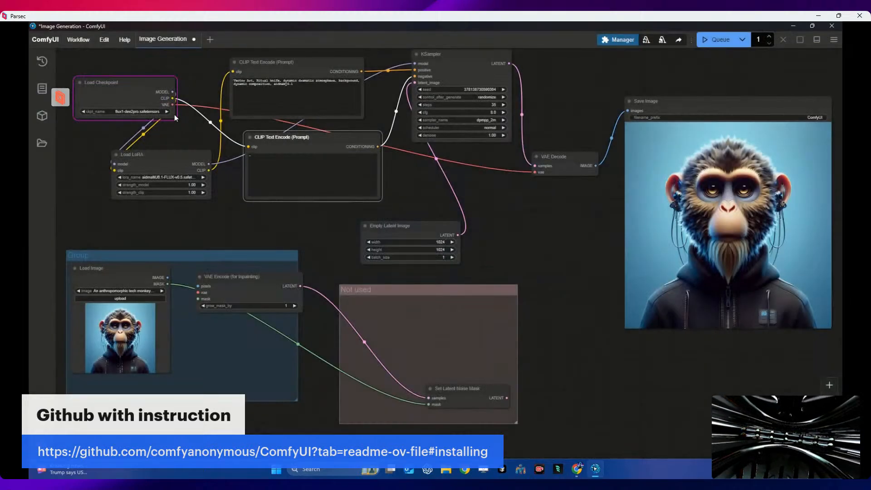
Step: Change the Load Checkpoint model to flux1-schnell-fp8.safetensors and queue the workflow again
{"action": "left_click", "coordinate": [167, 112]}
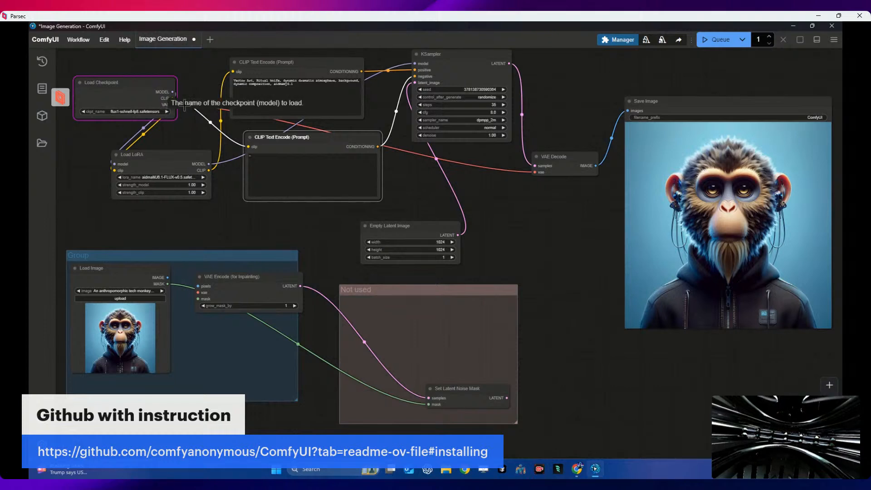
{"action": "left_click", "coordinate": [715, 39]}
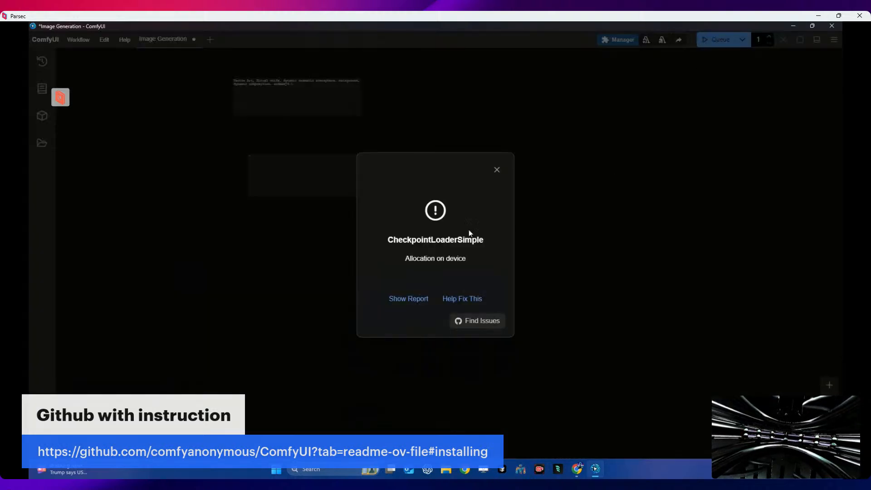
{"action": "left_click", "coordinate": [497, 169]}
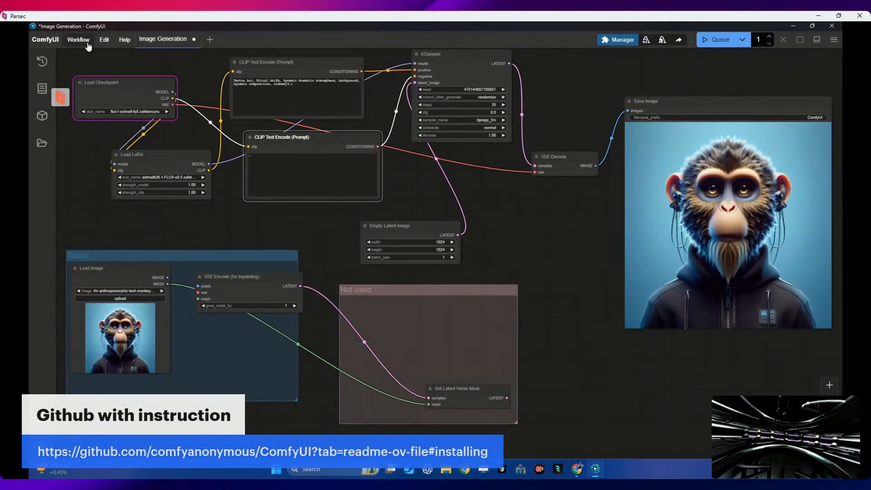
{"action": "left_click", "coordinate": [139, 94]}
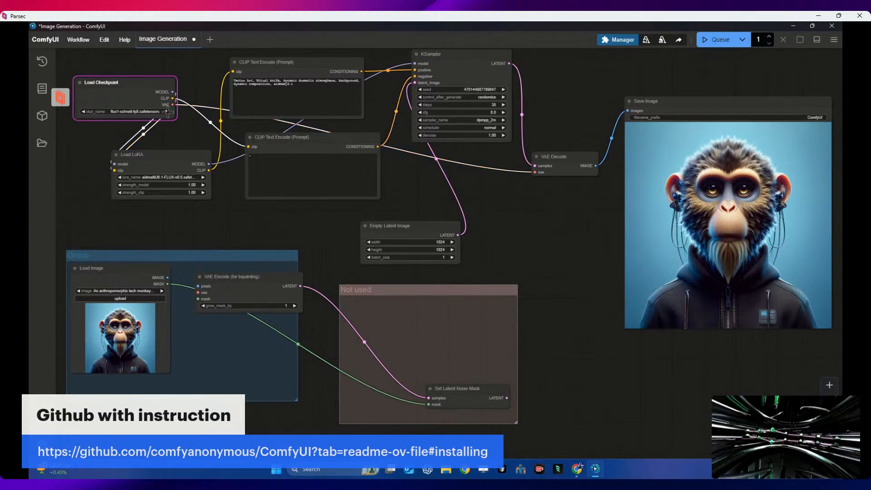
Step: Open the ComfyUI Manager's Model Manager, search for Flux, and look through the matching models
{"action": "left_click", "coordinate": [637, 42]}
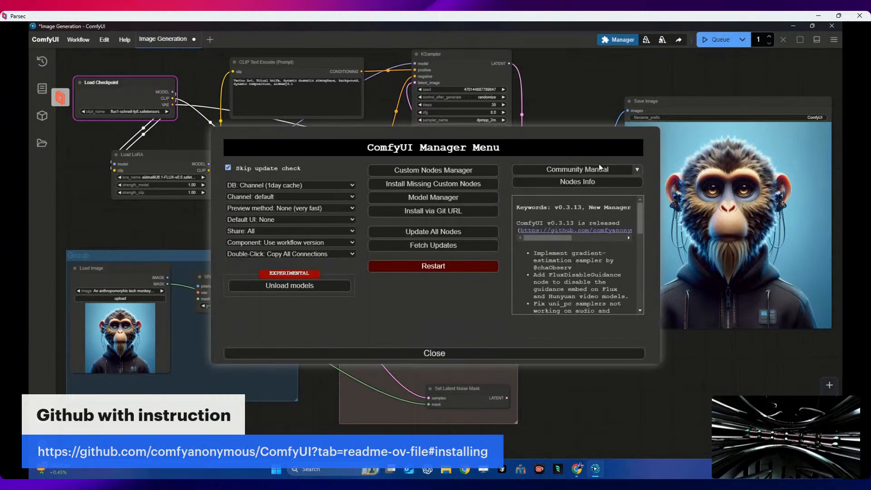
{"action": "left_click", "coordinate": [429, 199]}
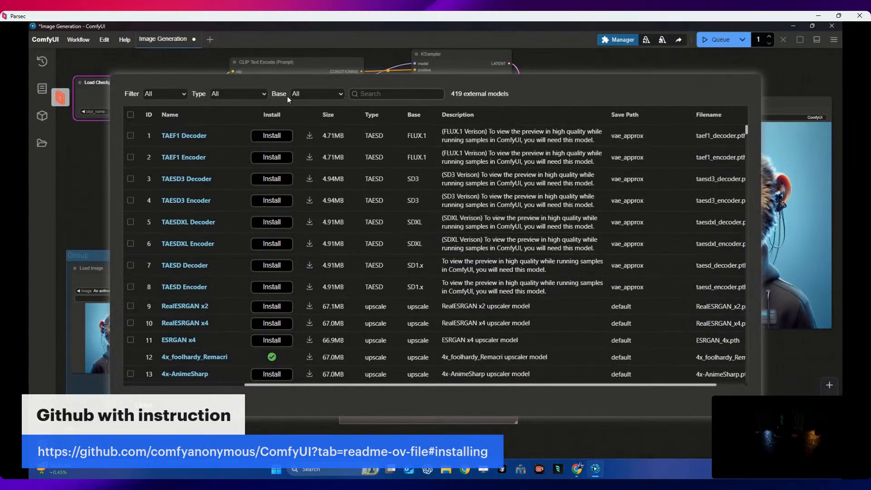
{"action": "left_click", "coordinate": [402, 94]}
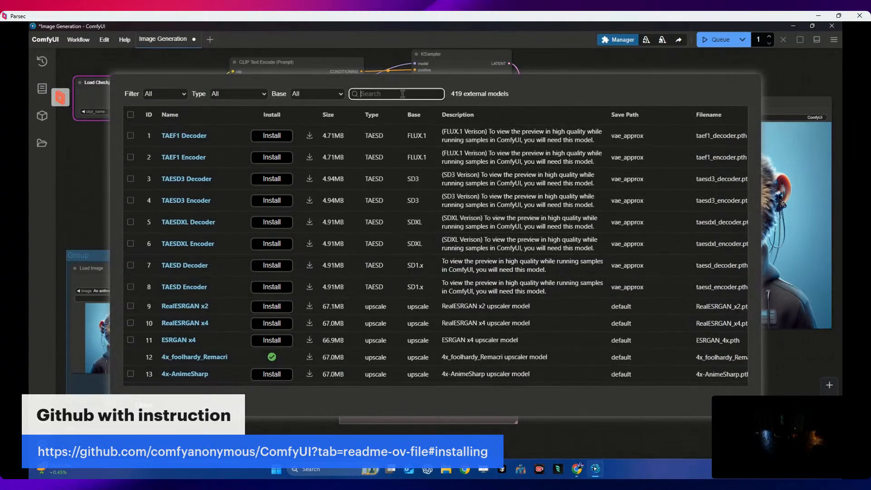
{"action": "type", "text": "F"}
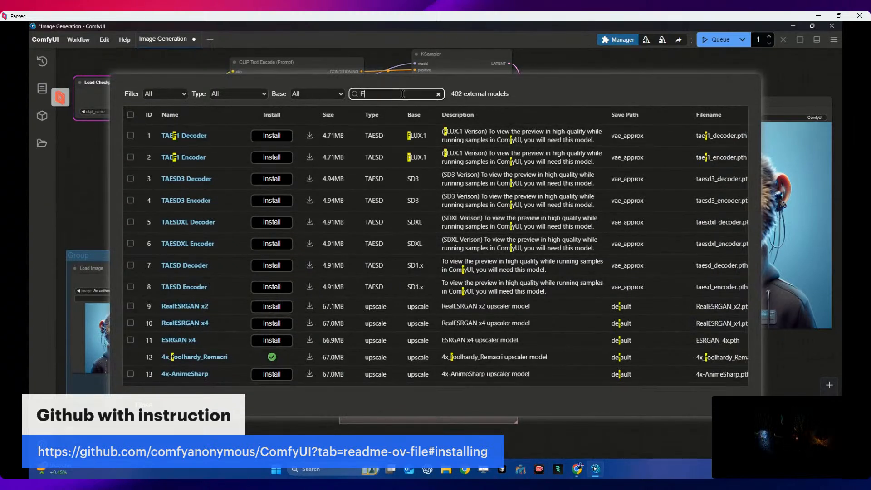
{"action": "type", "text": "lux"}
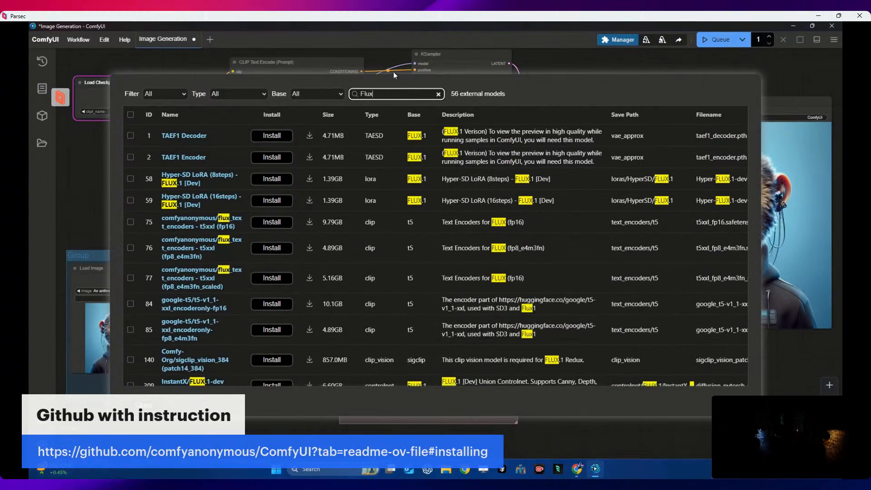
{"action": "scroll", "coordinate": [301, 183], "scroll_direction": "down", "scroll_amount": 2}
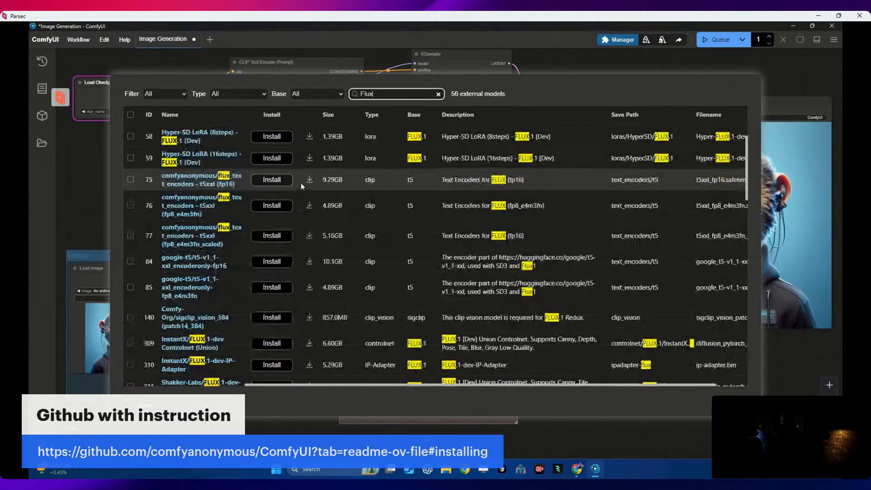
{"action": "scroll", "coordinate": [301, 181], "scroll_direction": "down", "scroll_amount": 2}
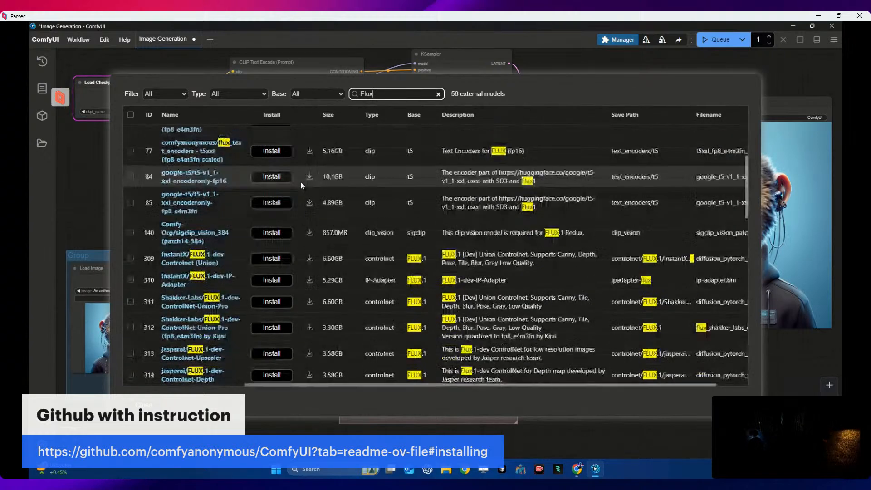
{"action": "scroll", "coordinate": [300, 182], "scroll_direction": "down", "scroll_amount": 1}
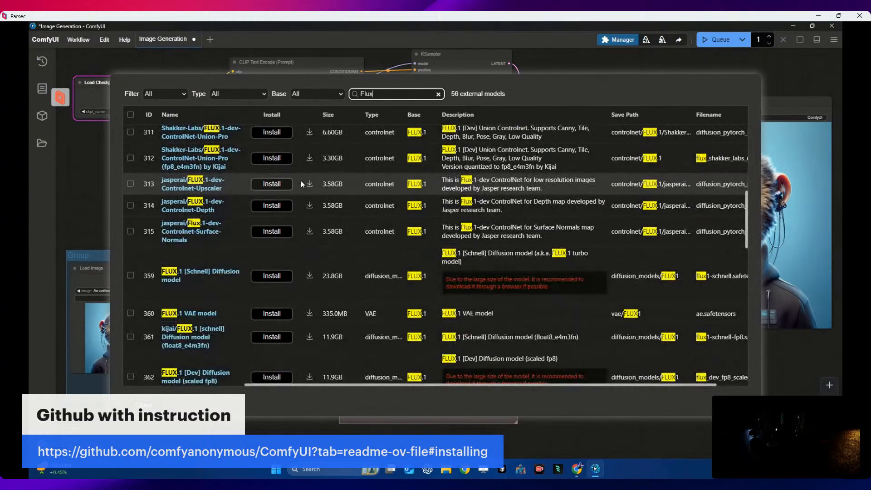
{"action": "scroll", "coordinate": [301, 181], "scroll_direction": "down", "scroll_amount": 1}
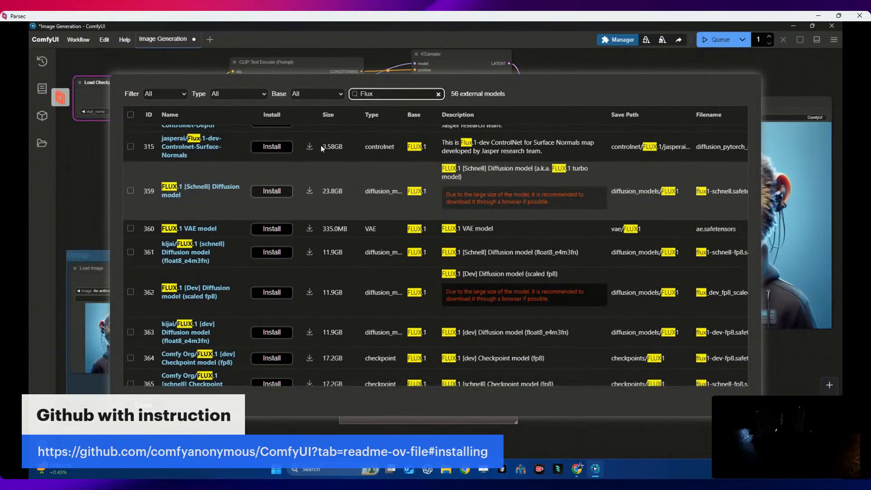
Step: Sort the Flux models by size, largest first, and examine the available Dev and Schnell diffusion and checkpoint models
{"action": "left_click", "coordinate": [330, 116]}
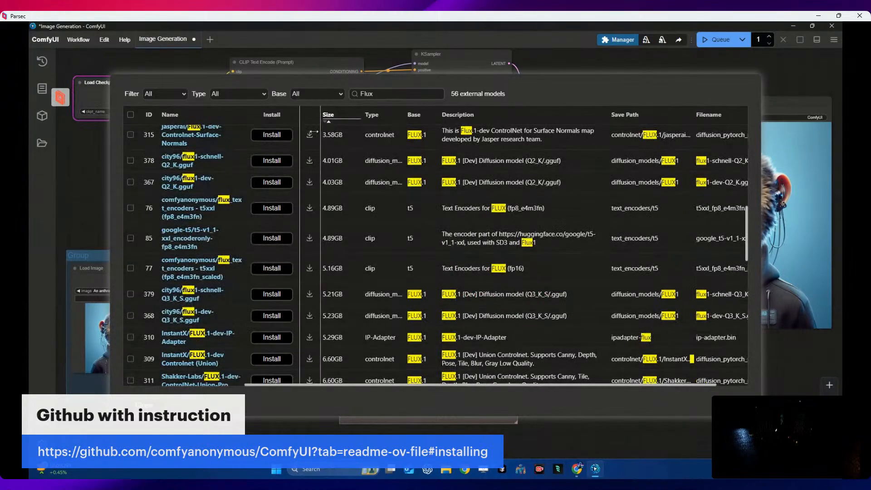
{"action": "scroll", "coordinate": [241, 207], "scroll_direction": "up", "scroll_amount": 5}
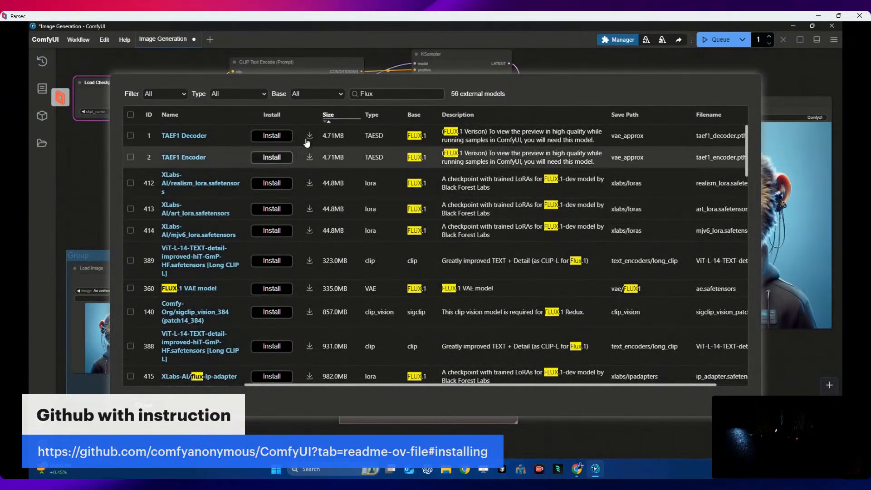
{"action": "left_click", "coordinate": [327, 115]}
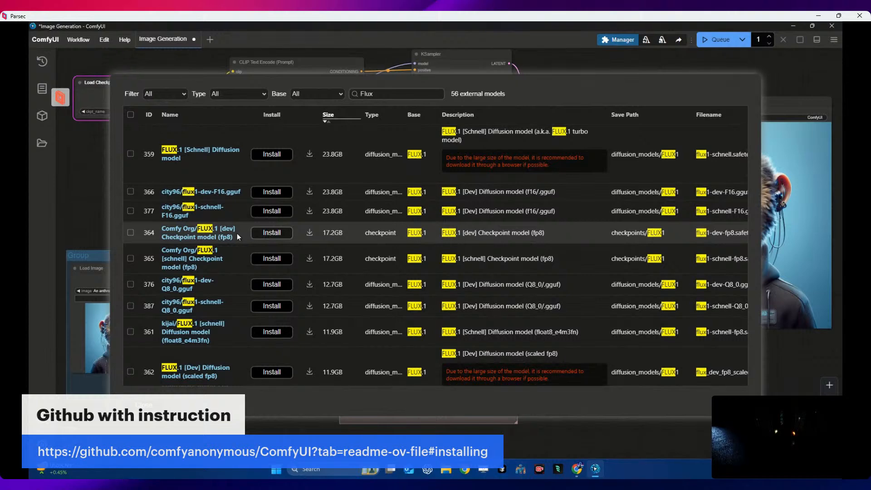
{"action": "scroll", "coordinate": [237, 233], "scroll_direction": "down", "scroll_amount": 1}
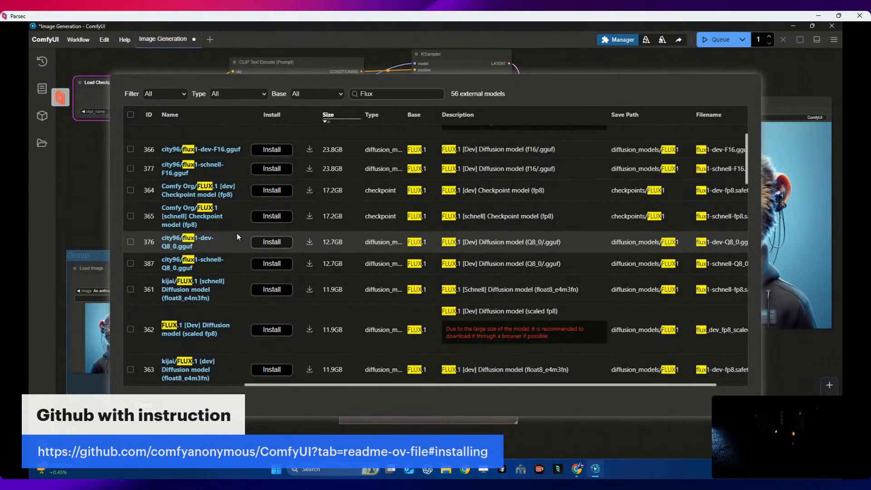
{"action": "scroll", "coordinate": [236, 233], "scroll_direction": "down", "scroll_amount": 5}
{"action": "scroll", "coordinate": [253, 218], "scroll_direction": "down", "scroll_amount": 2}
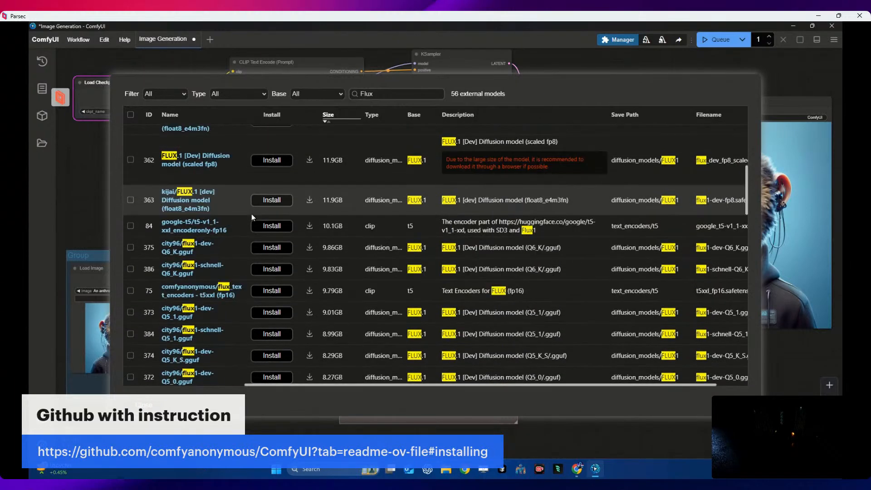
{"action": "scroll", "coordinate": [258, 209], "scroll_direction": "up", "scroll_amount": 2}
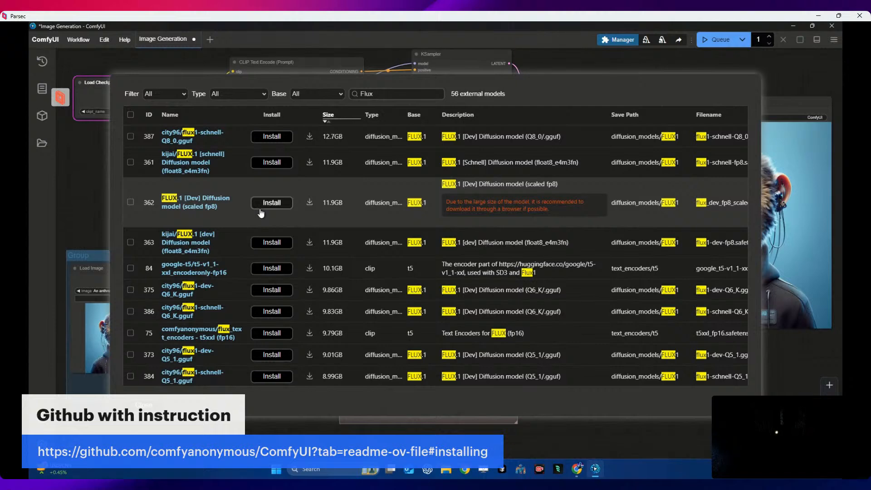
{"action": "scroll", "coordinate": [261, 214], "scroll_direction": "down", "scroll_amount": 2}
{"action": "scroll", "coordinate": [261, 211], "scroll_direction": "up", "scroll_amount": 2}
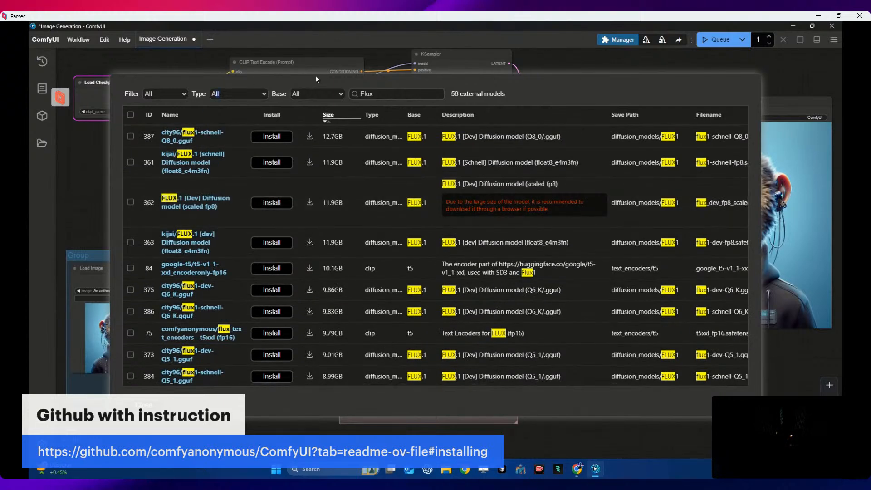
{"action": "scroll", "coordinate": [331, 172], "scroll_direction": "up", "scroll_amount": 4}
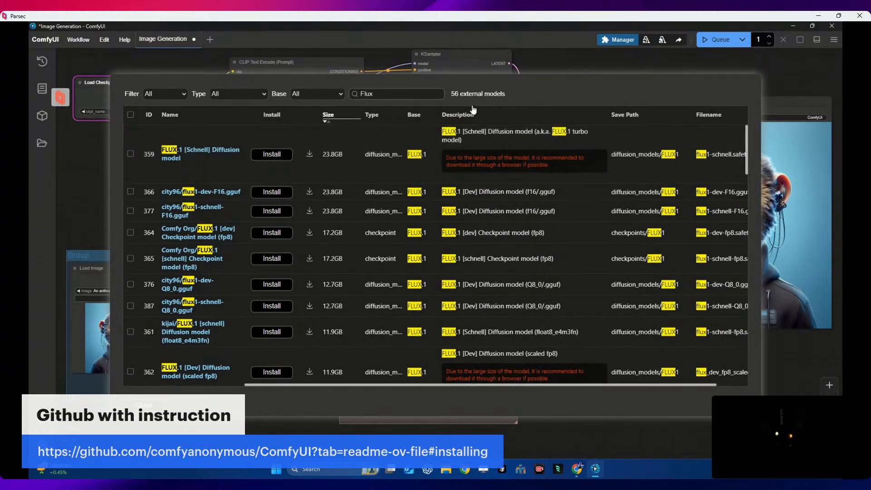
Step: Close the model list and check the workflow for missing custom nodes in the ComfyUI Manager
{"action": "left_click", "coordinate": [162, 405]}
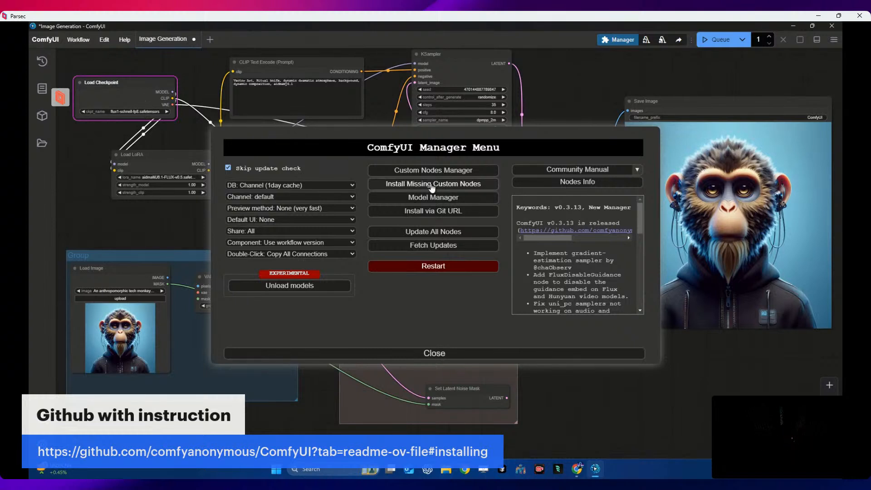
{"action": "left_click", "coordinate": [410, 187]}
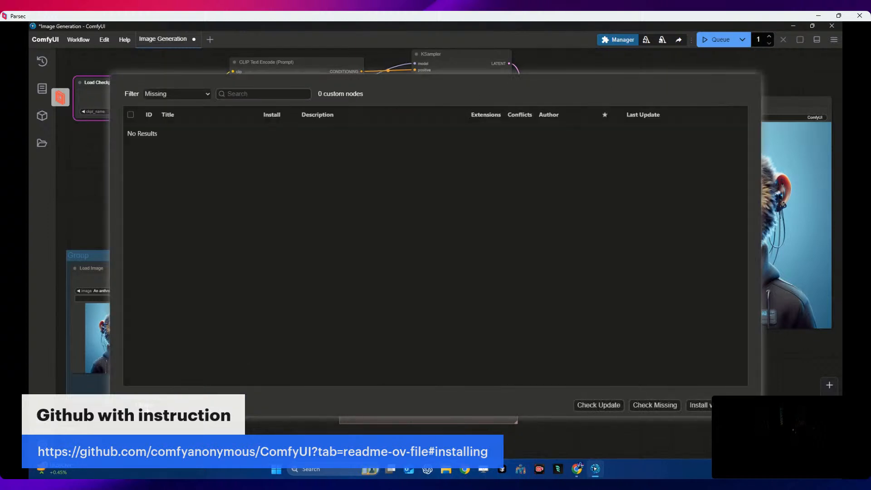
{"action": "left_click", "coordinate": [147, 408]}
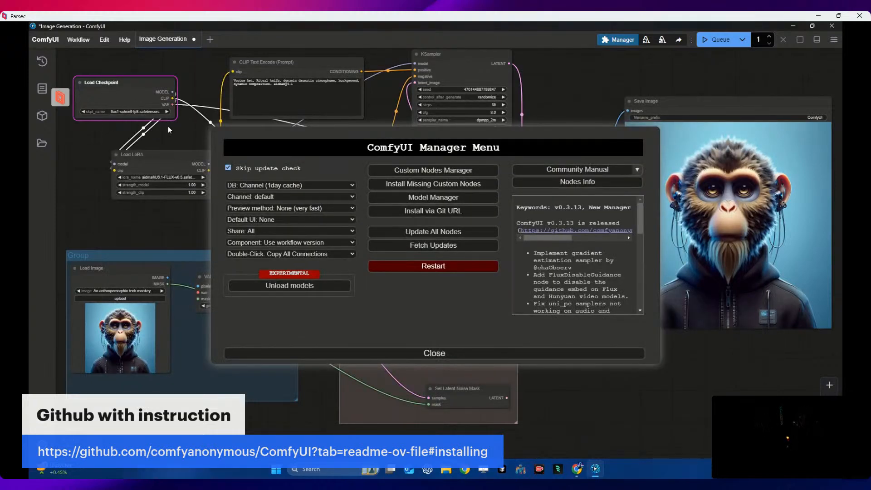
Step: Search the Model Manager for flux, sort by size with the largest first, and install Comfy Org/FLUX.1 [dev] Checkpoint model (fp8)
{"action": "left_click", "coordinate": [410, 201]}
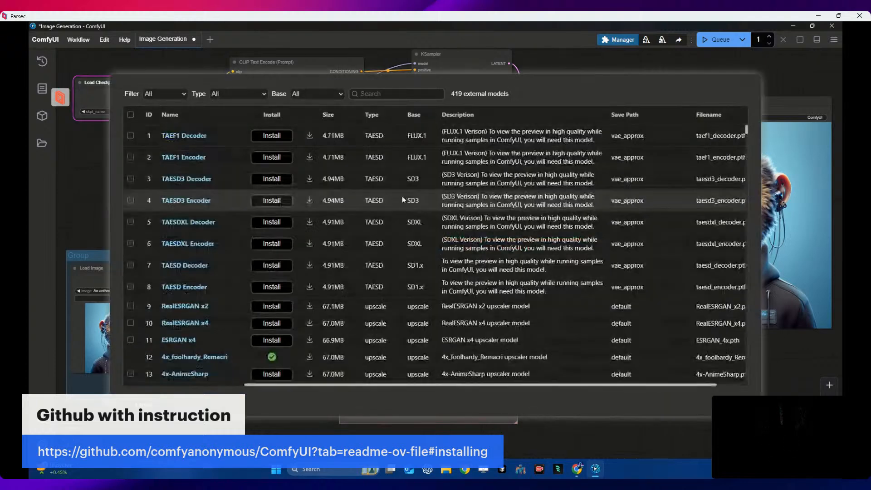
{"action": "left_click", "coordinate": [378, 96]}
{"action": "type", "text": "flux"}
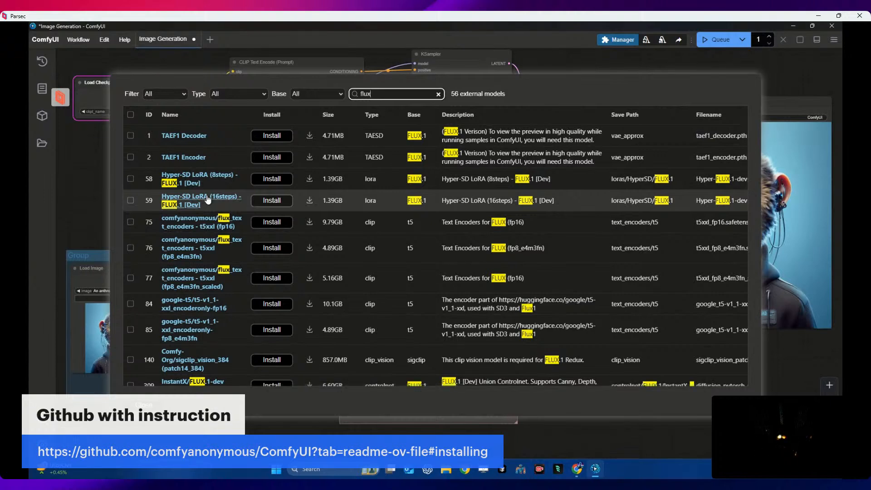
{"action": "left_click", "coordinate": [278, 204]}
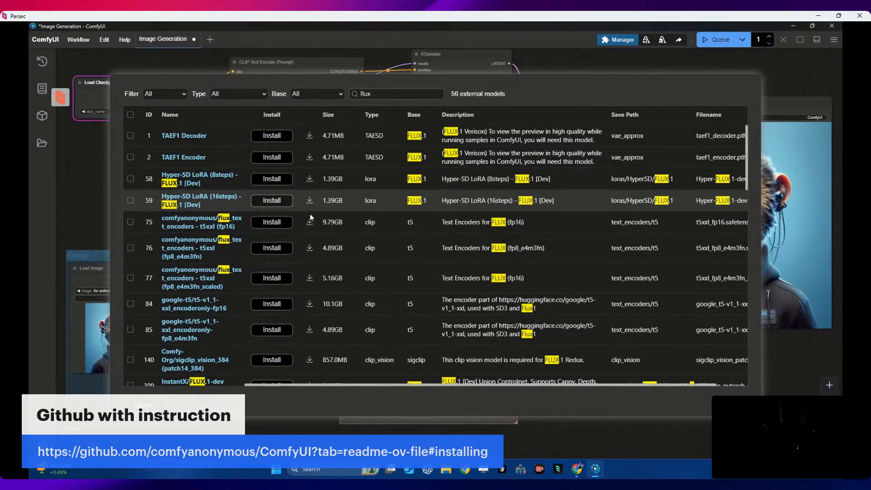
{"action": "left_click", "coordinate": [337, 119]}
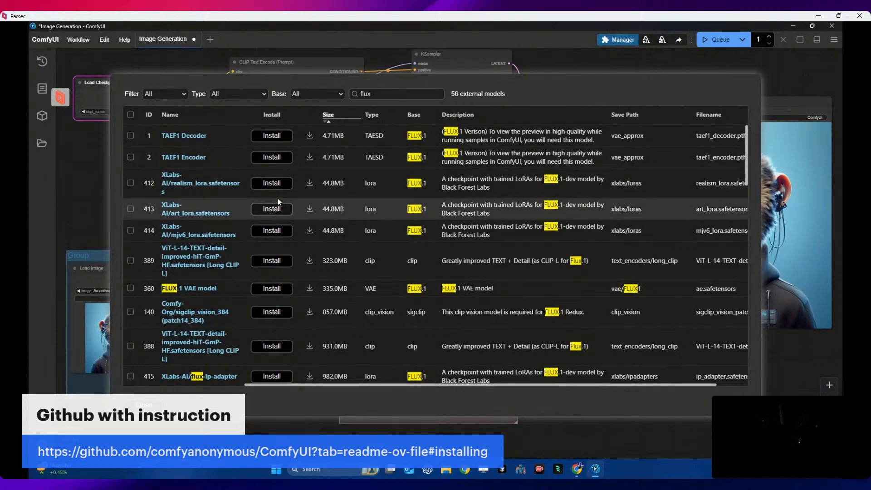
{"action": "scroll", "coordinate": [278, 198], "scroll_direction": "down", "scroll_amount": 1}
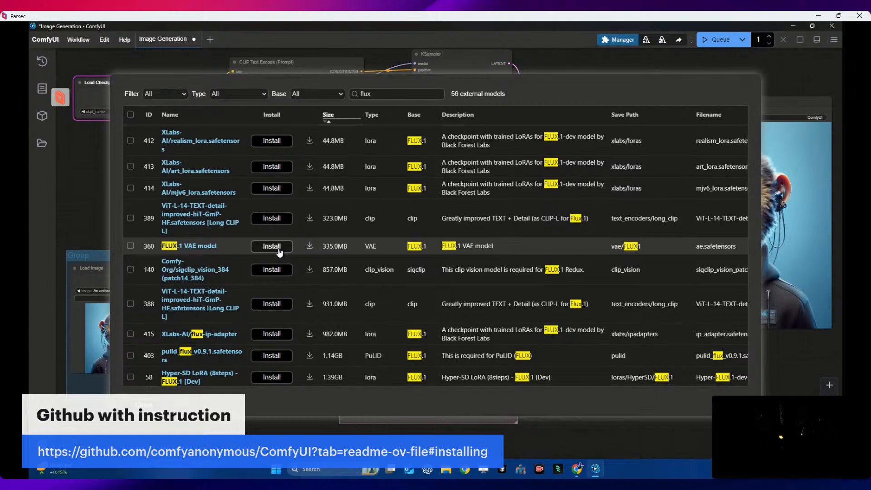
{"action": "left_click", "coordinate": [336, 119]}
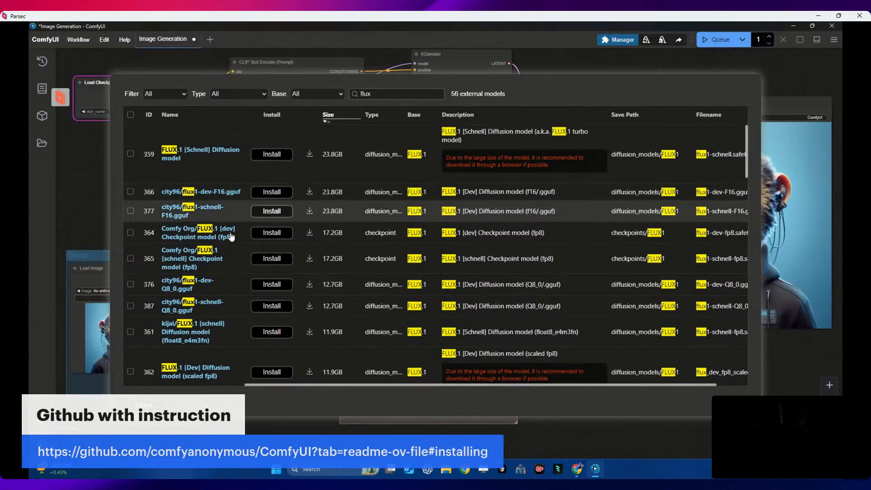
{"action": "left_click", "coordinate": [271, 233]}
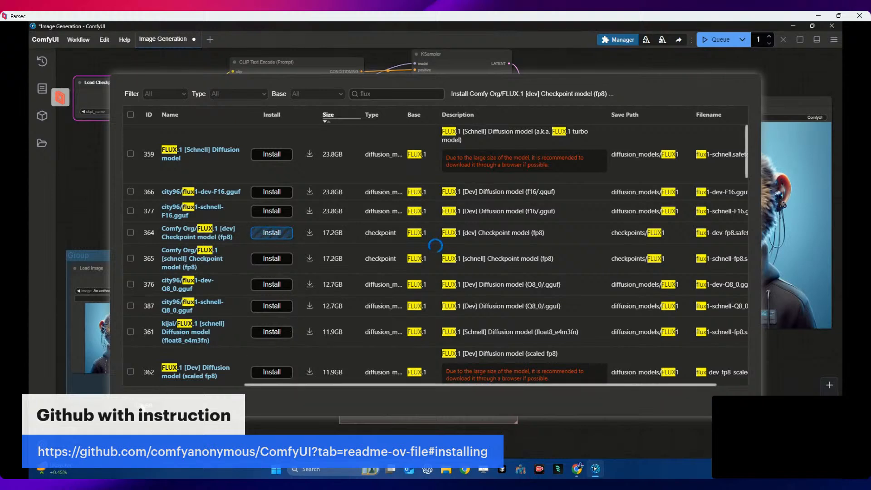
Step: Leave and reopen the Model Manager to check the checkpoint installation, and return to the workflow canvas
{"action": "left_click", "coordinate": [188, 395]}
{"action": "left_click", "coordinate": [424, 197]}
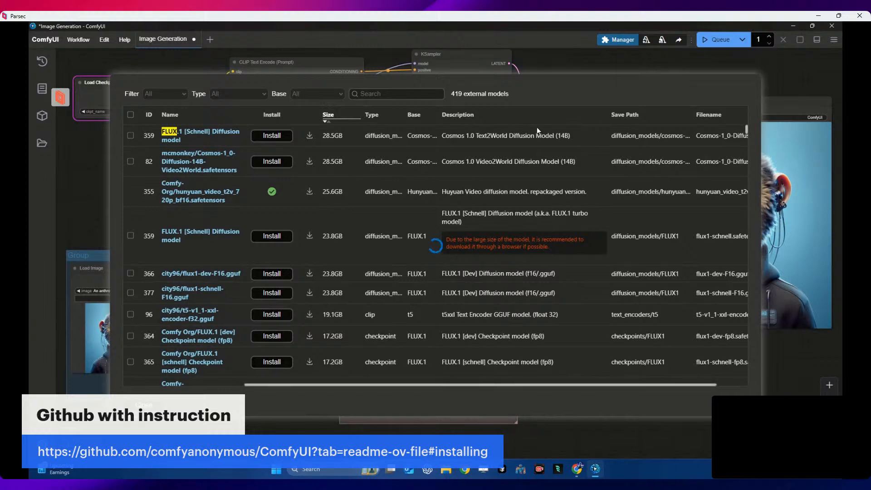
{"action": "left_click", "coordinate": [155, 404]}
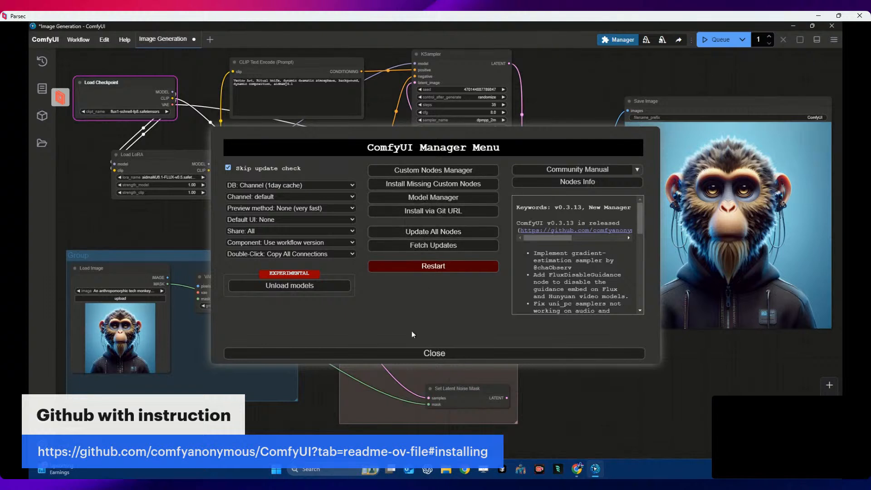
{"action": "left_click", "coordinate": [426, 353]}
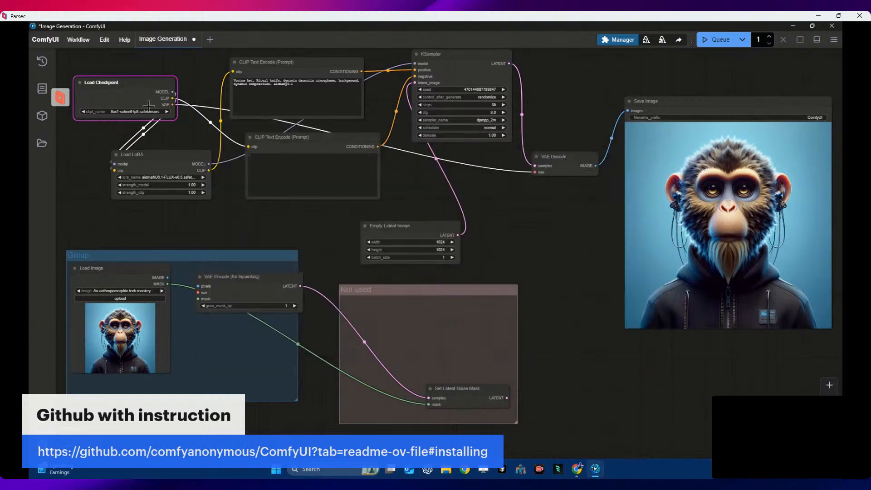
Step: Move the Load Checkpoint node slightly down and switch the Load LoRA node to the aidmaRealisticSkin-FLUX LoRA, keeping flux1-schnell-fp8.safetensors as checkpoint
{"action": "mouse_move", "coordinate": [148, 105]}
{"action": "left_mouse_down"}
{"action": "mouse_move", "coordinate": [168, 108]}
{"action": "mouse_move", "coordinate": [148, 110]}
{"action": "left_mouse_up"}
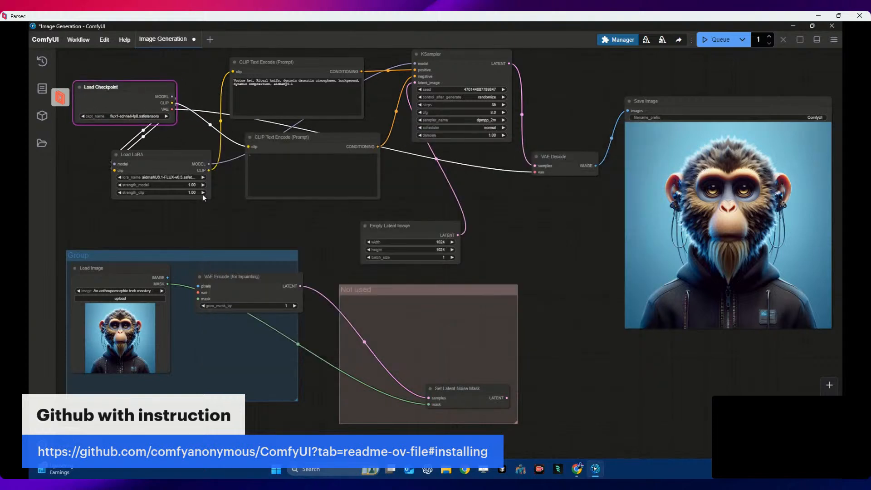
{"action": "left_click", "coordinate": [203, 178]}
{"action": "left_click", "coordinate": [167, 117]}
{"action": "left_click", "coordinate": [81, 116]}
Step: Refresh the node definitions so the nodes reload their model lists
{"action": "left_click", "coordinate": [123, 40]}
{"action": "mouse_move", "coordinate": [104, 42]}
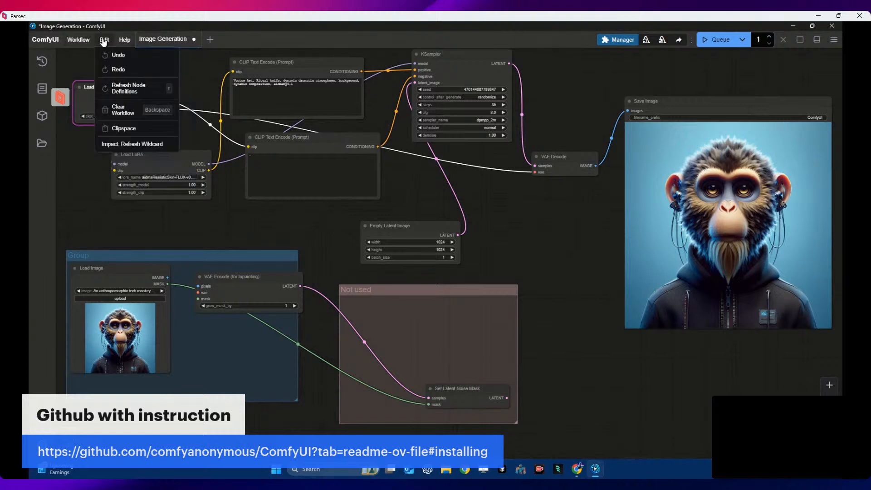
{"action": "left_click", "coordinate": [122, 90]}
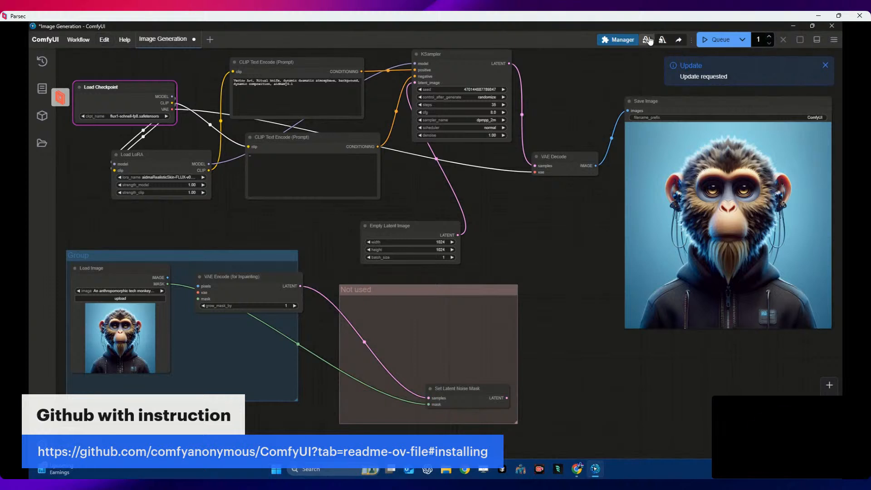
Step: Open the Model Manager again to check the status of the FLUX.1 [dev] fp8 checkpoint
{"action": "left_click", "coordinate": [622, 39]}
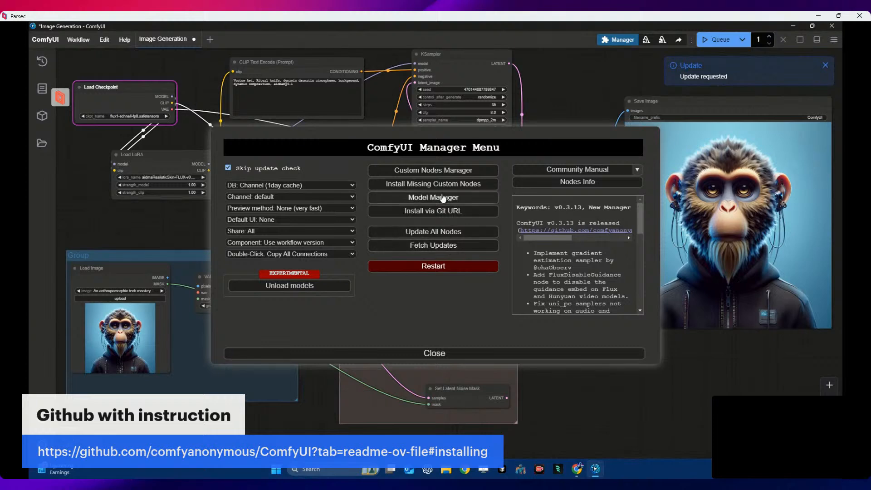
{"action": "left_click", "coordinate": [442, 198]}
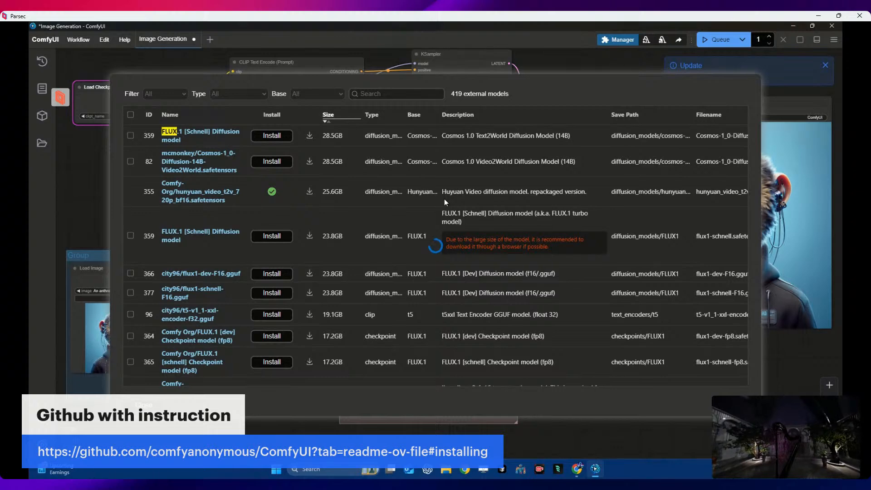
Step: Leave the Model Manager for the workflow canvas and reopen the ComfyUI Manager menu
{"action": "left_click", "coordinate": [150, 406]}
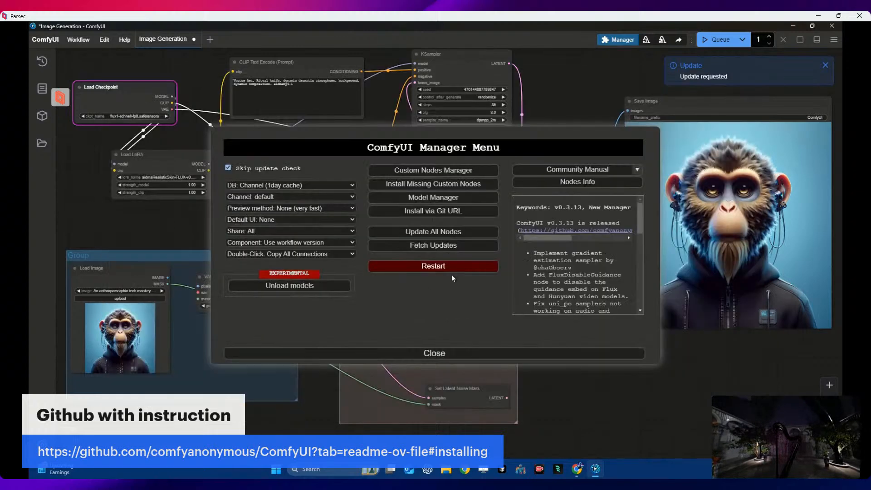
{"action": "left_click", "coordinate": [433, 353]}
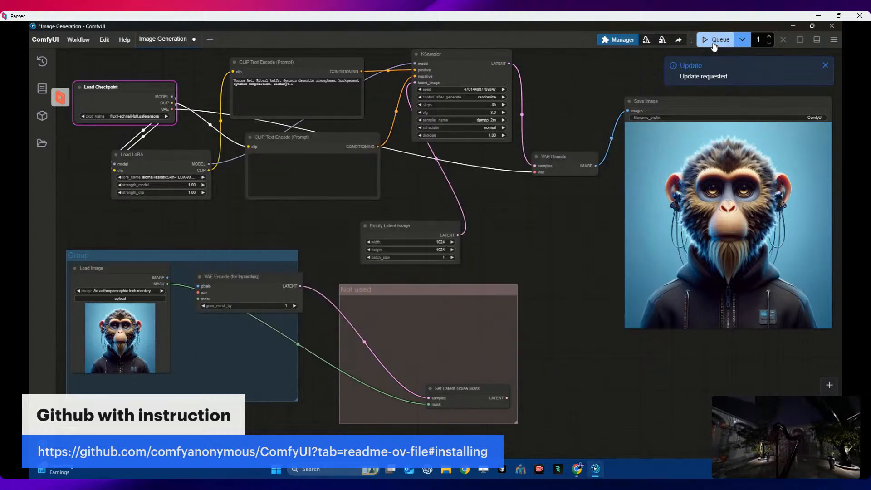
{"action": "left_click", "coordinate": [745, 40]}
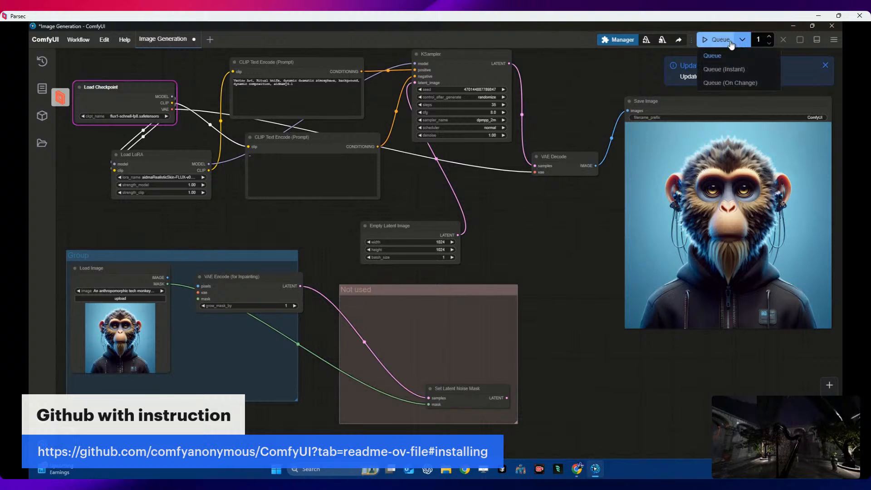
{"action": "left_click", "coordinate": [619, 40]}
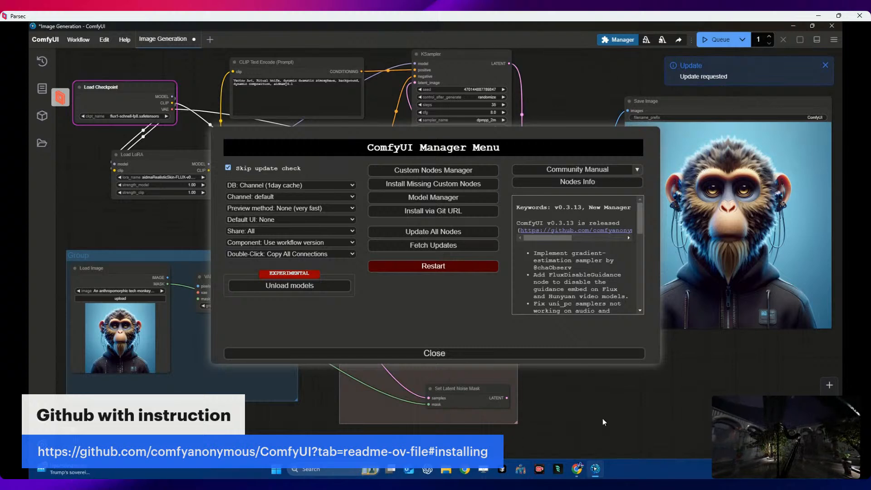
Step: Switch to Civitai in the browser, copy the LoRA's base model name Flux.1 D and search the models for it
{"action": "left_click", "coordinate": [578, 469]}
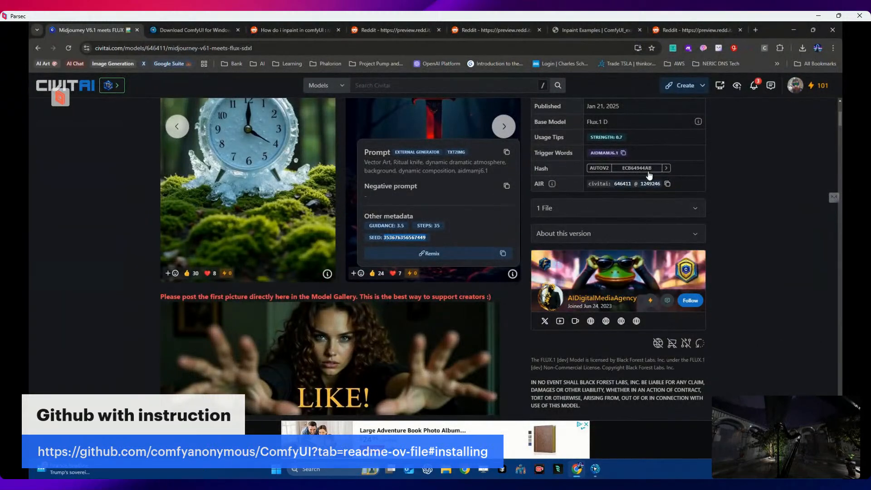
{"action": "scroll", "coordinate": [617, 191], "scroll_direction": "up", "scroll_amount": 3}
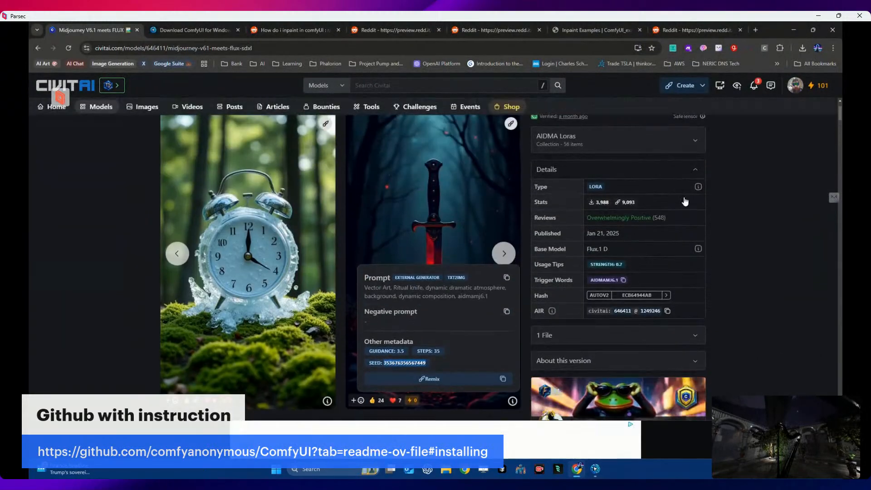
{"action": "triple_click", "coordinate": [598, 250]}
{"action": "right_click", "coordinate": [607, 257]}
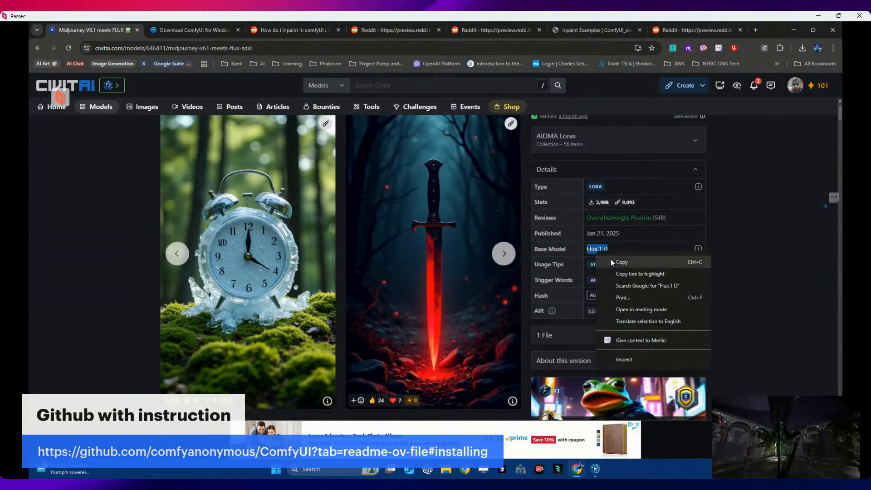
{"action": "left_click", "coordinate": [622, 262]}
{"action": "right_click", "coordinate": [381, 91]}
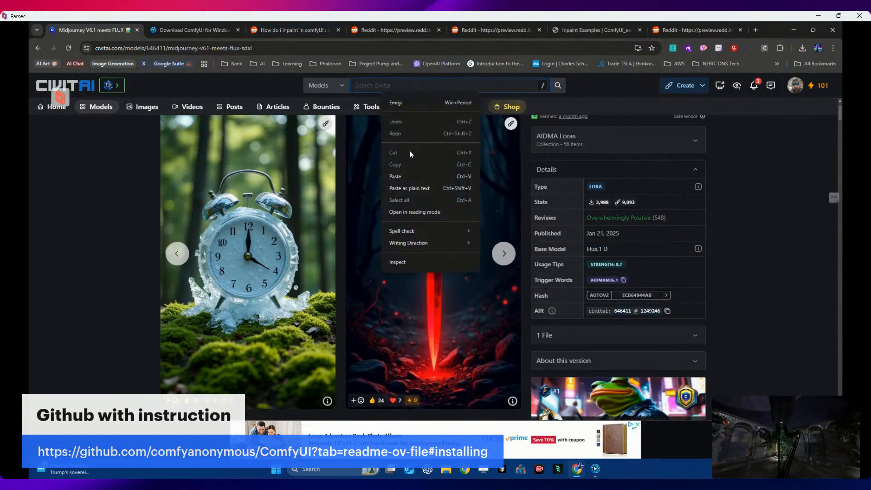
{"action": "left_click", "coordinate": [399, 176]}
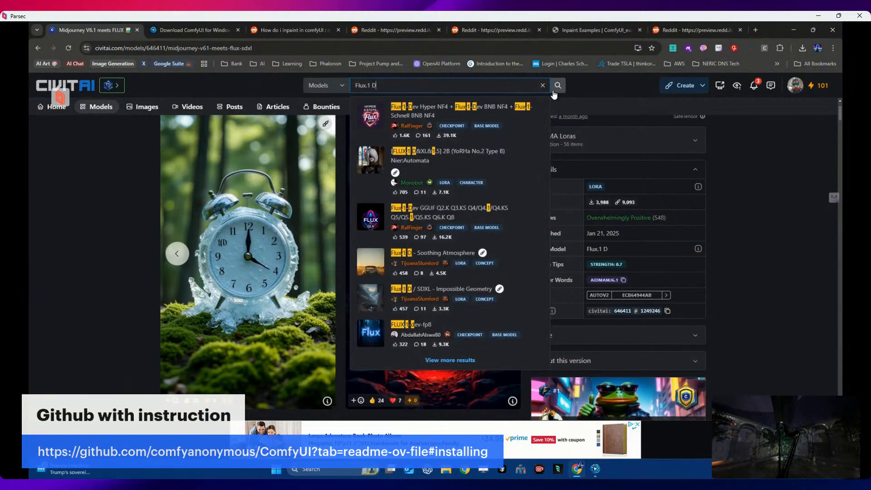
Step: Open the Flux.1-Dev Hyper NF4 checkpoint page and download the model into ComfyUI's models/checkpoints folder under its suggested file name
{"action": "left_click", "coordinate": [455, 111]}
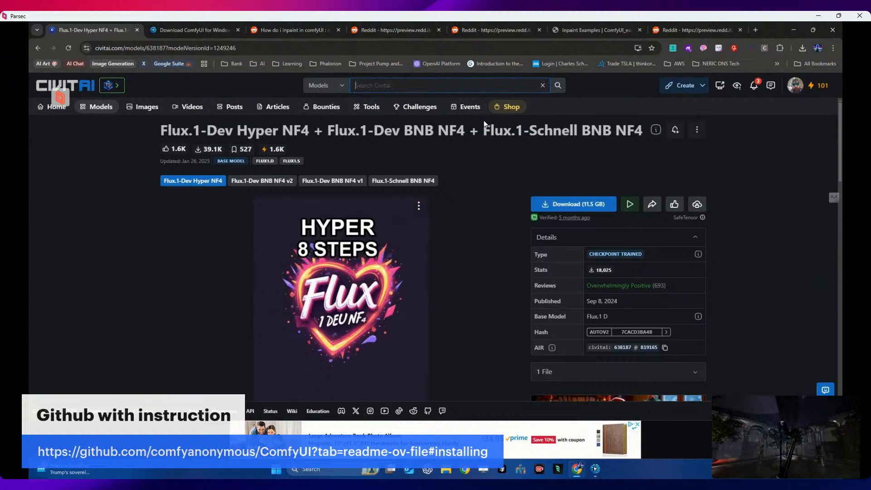
{"action": "left_click", "coordinate": [573, 205]}
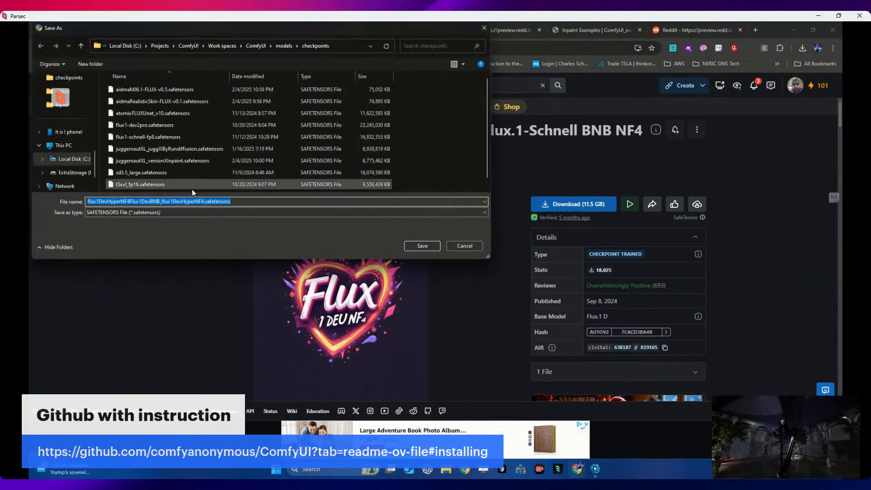
{"action": "left_click", "coordinate": [414, 246]}
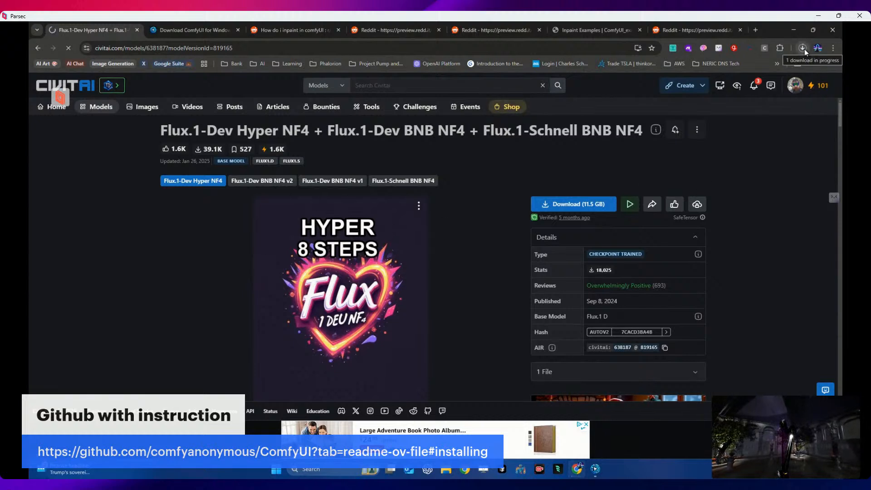
Step: Return to ComfyUI and restart it from the Manager menu, briefly checking the browser's Civitai page before coming back to the canvas
{"action": "left_click", "coordinate": [596, 469]}
{"action": "left_click", "coordinate": [439, 273]}
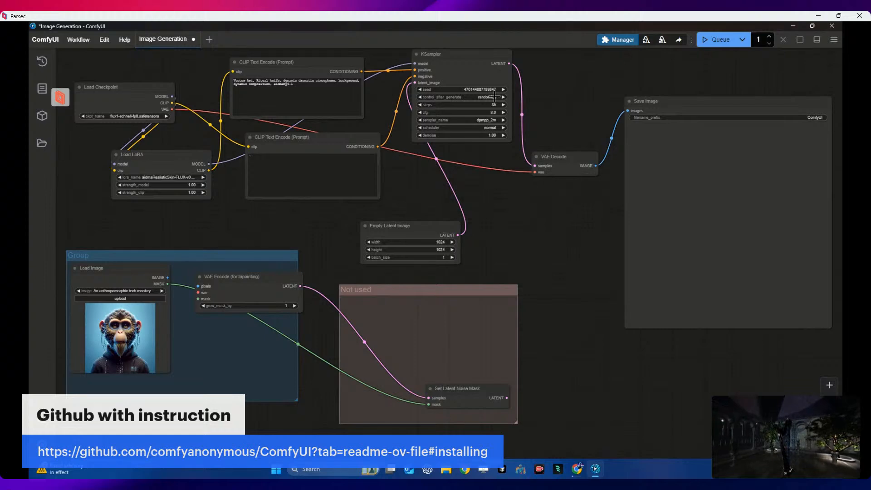
{"action": "left_click", "coordinate": [576, 468]}
{"action": "mouse_move", "coordinate": [579, 472]}
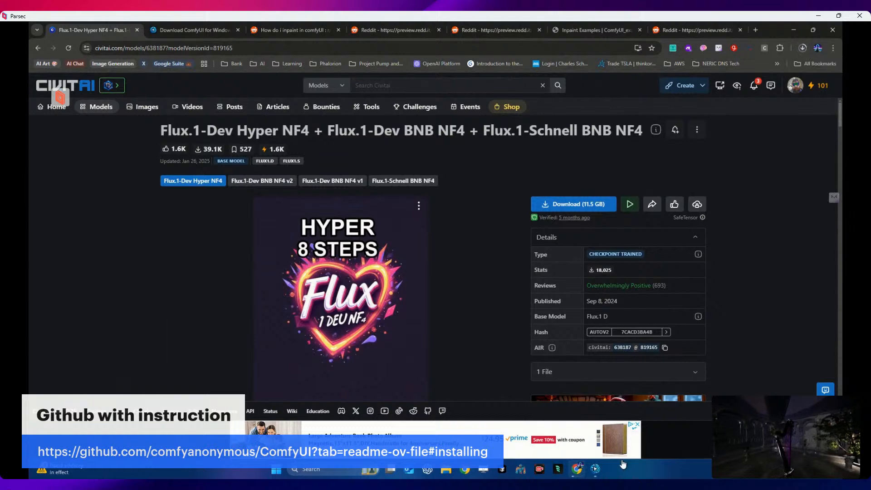
{"action": "left_click", "coordinate": [596, 469]}
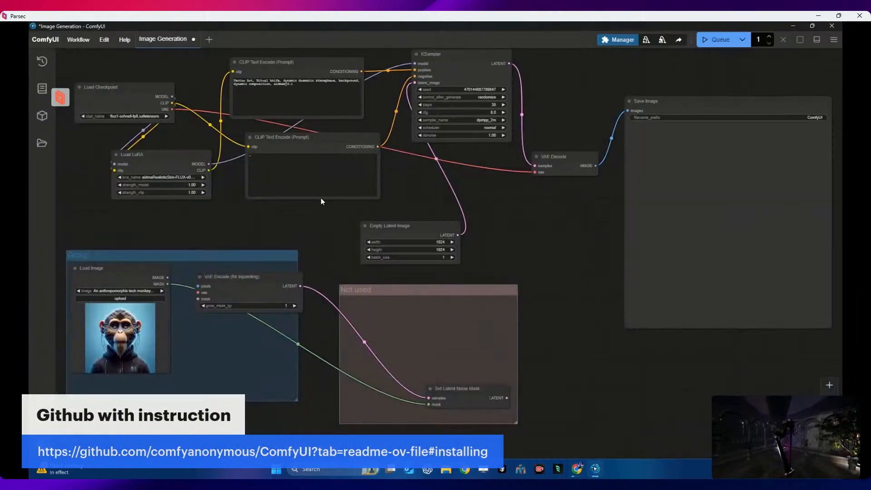
Step: Try to generate an image with the current workflow, dismiss the dialog, and restart ComfyUI through its Manager
{"action": "left_click", "coordinate": [721, 40]}
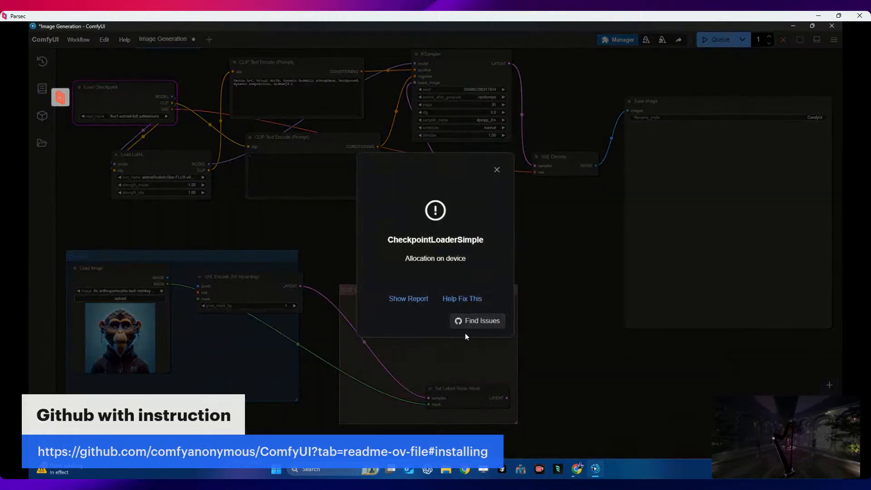
{"action": "left_click", "coordinate": [497, 170]}
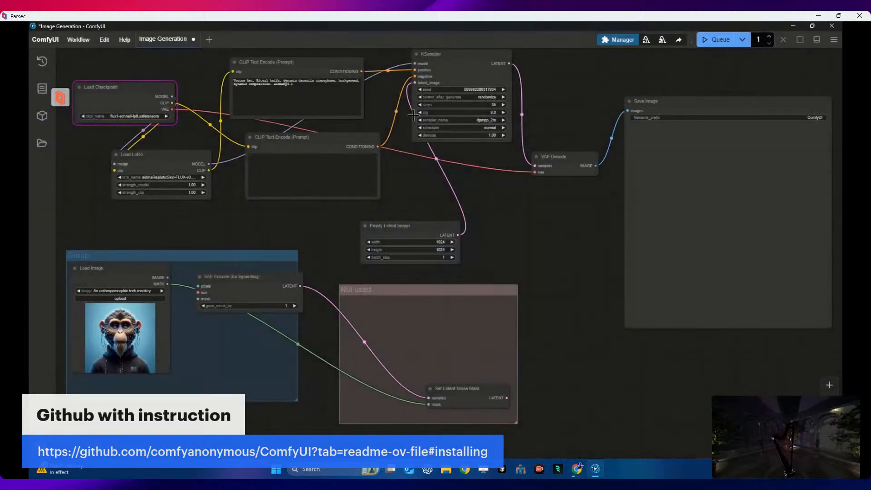
{"action": "left_click", "coordinate": [620, 39]}
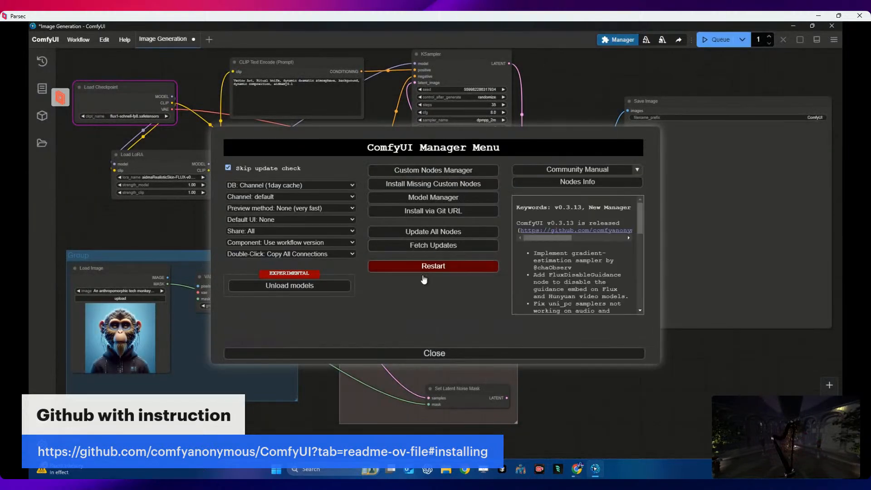
{"action": "left_click", "coordinate": [434, 267]}
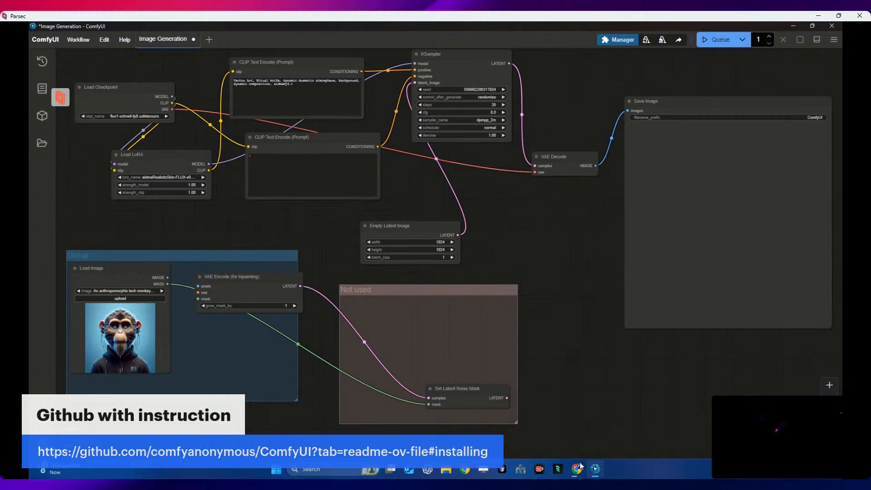
Step: Switch to Civitai in the browser and look through the list of open bounties to its end and back to the start
{"action": "left_click", "coordinate": [577, 469]}
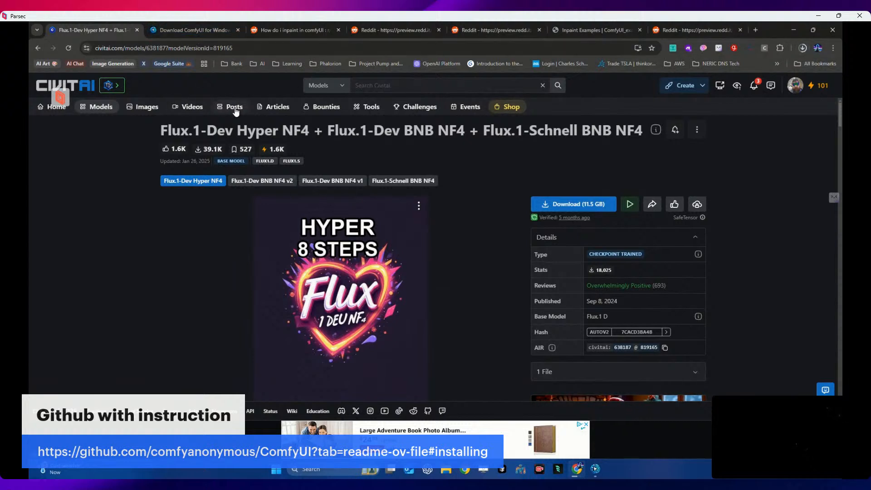
{"action": "left_click", "coordinate": [327, 107]}
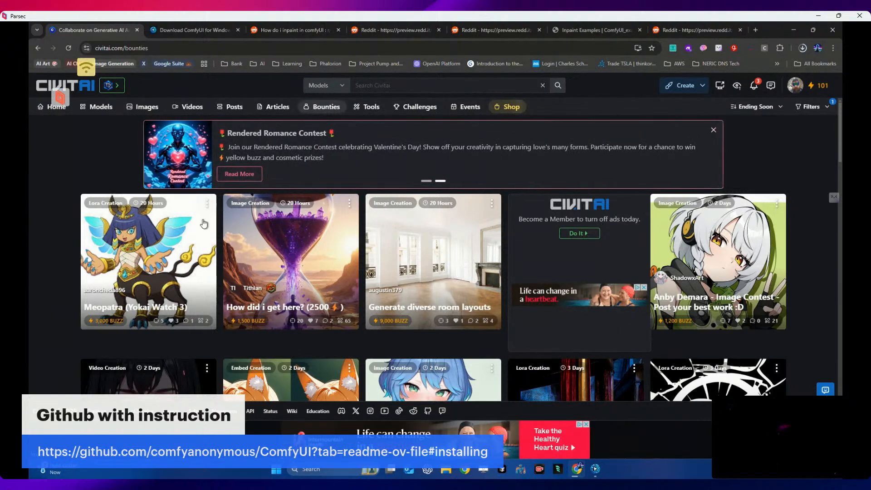
{"action": "scroll", "coordinate": [215, 222], "scroll_direction": "down", "scroll_amount": 2}
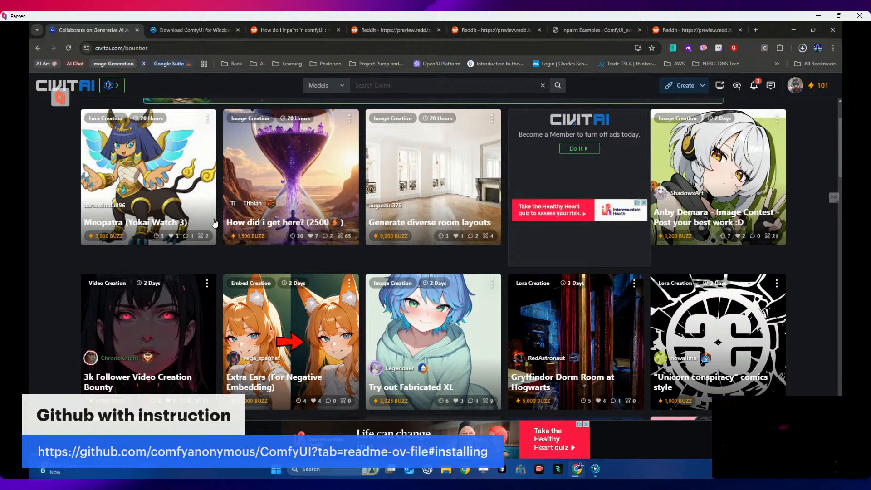
{"action": "scroll", "coordinate": [216, 222], "scroll_direction": "down", "scroll_amount": 5}
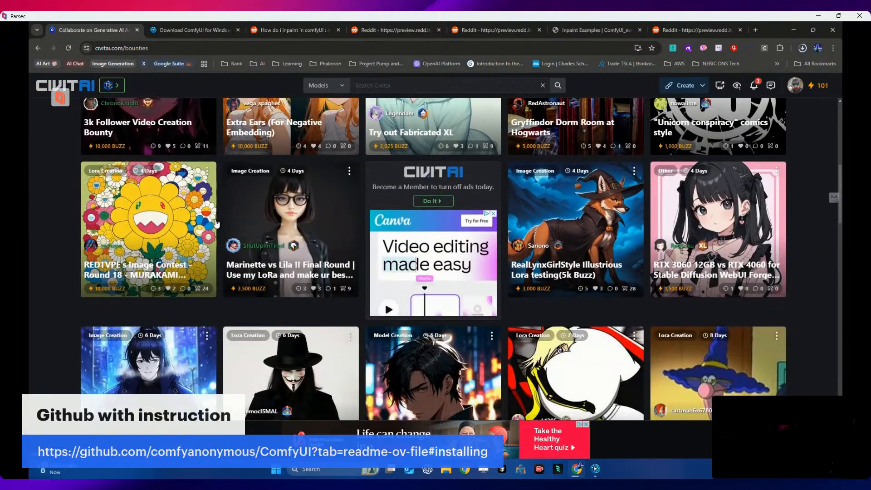
{"action": "scroll", "coordinate": [217, 224], "scroll_direction": "down", "scroll_amount": 3}
{"action": "scroll", "coordinate": [219, 224], "scroll_direction": "down", "scroll_amount": 3}
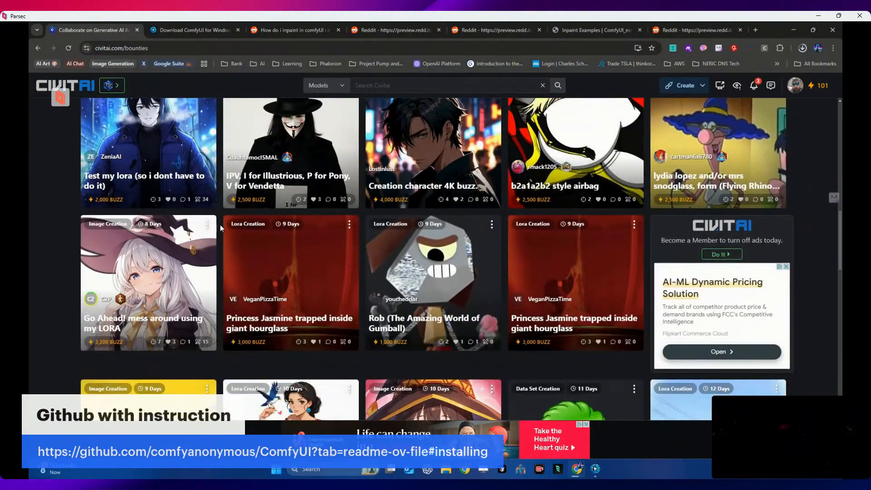
{"action": "scroll", "coordinate": [219, 222], "scroll_direction": "down", "scroll_amount": 10}
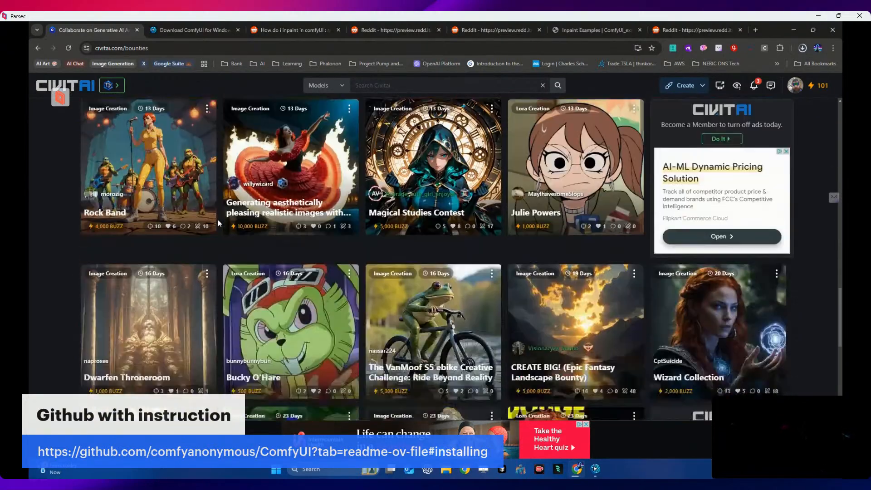
{"action": "scroll", "coordinate": [218, 220], "scroll_direction": "down", "scroll_amount": 1}
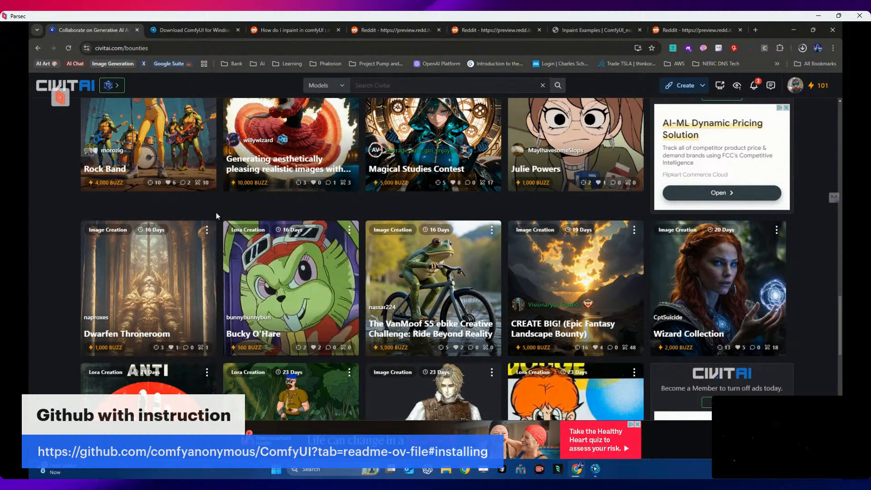
{"action": "scroll", "coordinate": [216, 214], "scroll_direction": "down", "scroll_amount": 2}
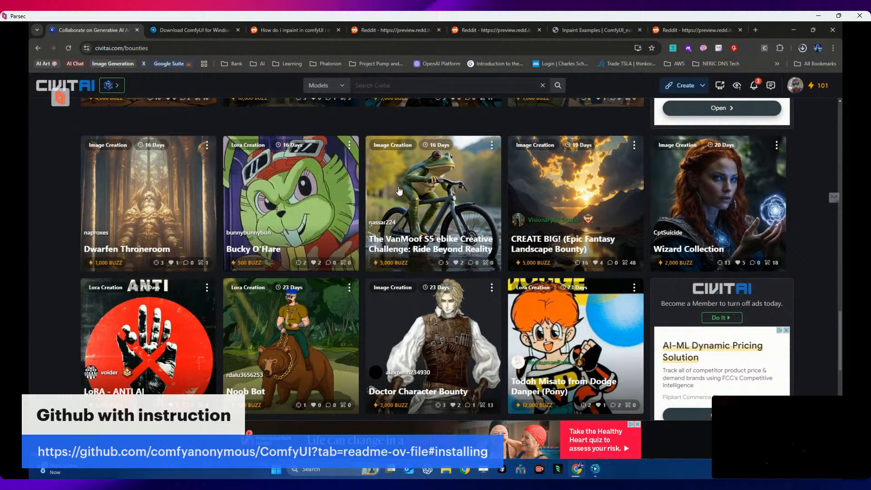
{"action": "scroll", "coordinate": [399, 188], "scroll_direction": "down", "scroll_amount": 2}
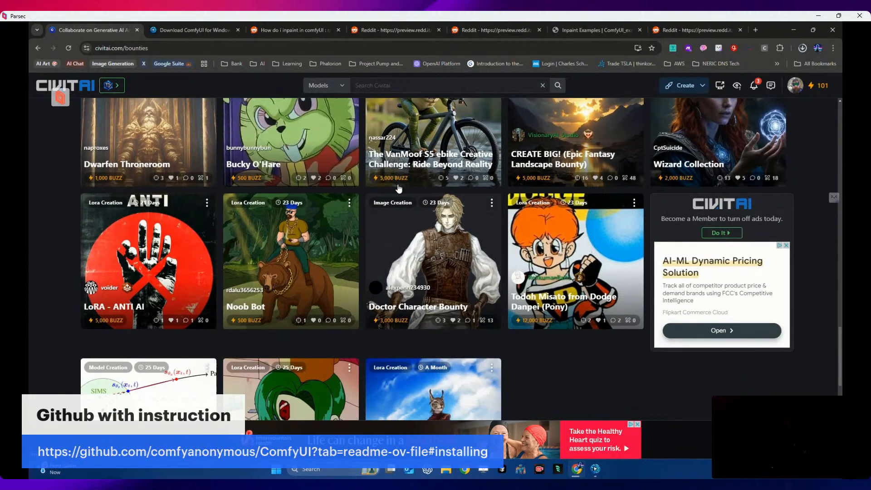
{"action": "scroll", "coordinate": [399, 189], "scroll_direction": "down", "scroll_amount": 2}
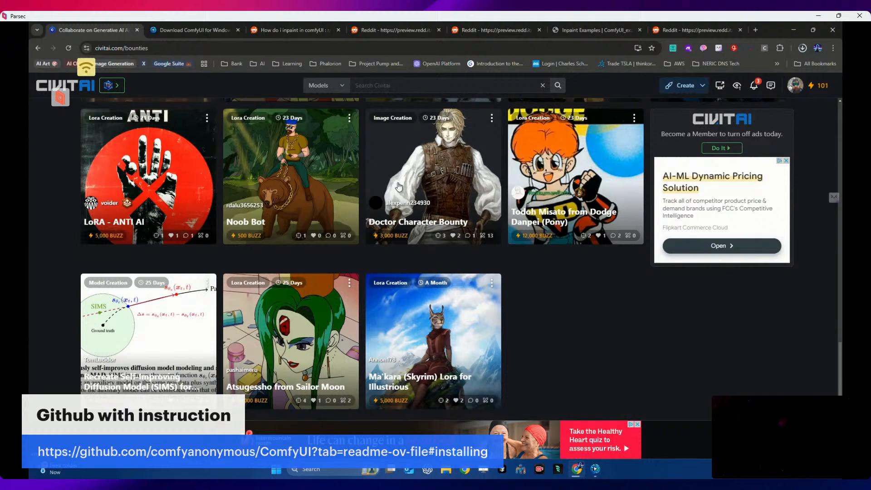
{"action": "scroll", "coordinate": [399, 186], "scroll_direction": "down", "scroll_amount": 2}
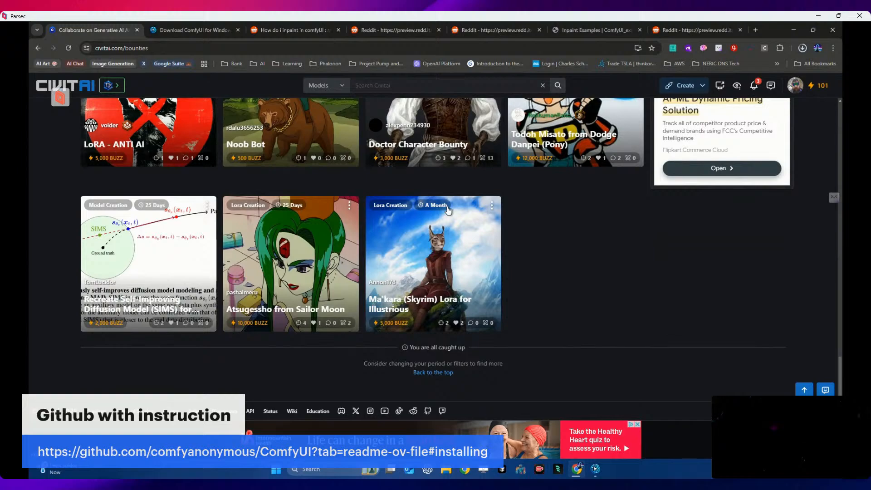
{"action": "scroll", "coordinate": [454, 212], "scroll_direction": "up", "scroll_amount": 5}
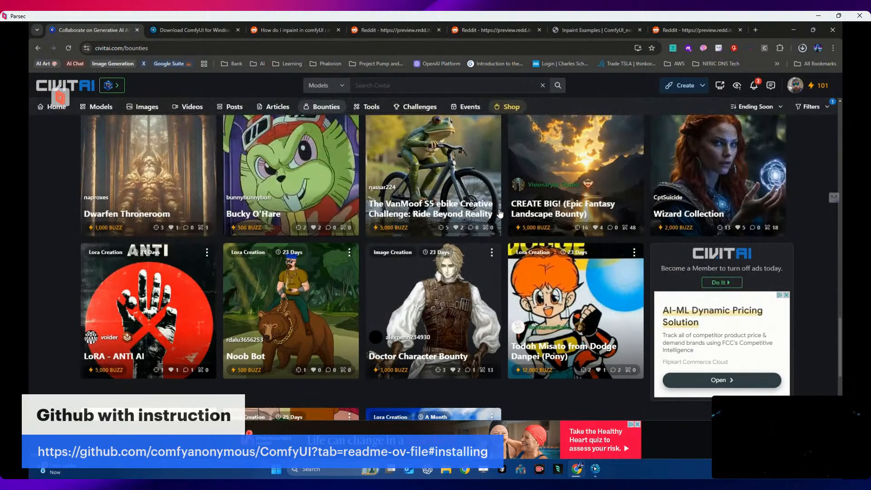
{"action": "scroll", "coordinate": [499, 214], "scroll_direction": "up", "scroll_amount": 10}
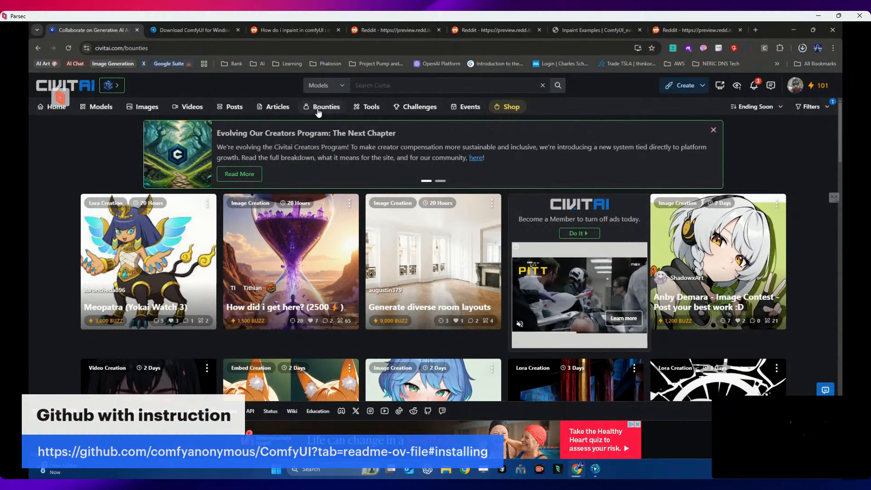
Step: Open Civitai's video gallery and look through the videos with the most reactions
{"action": "left_click", "coordinate": [193, 107]}
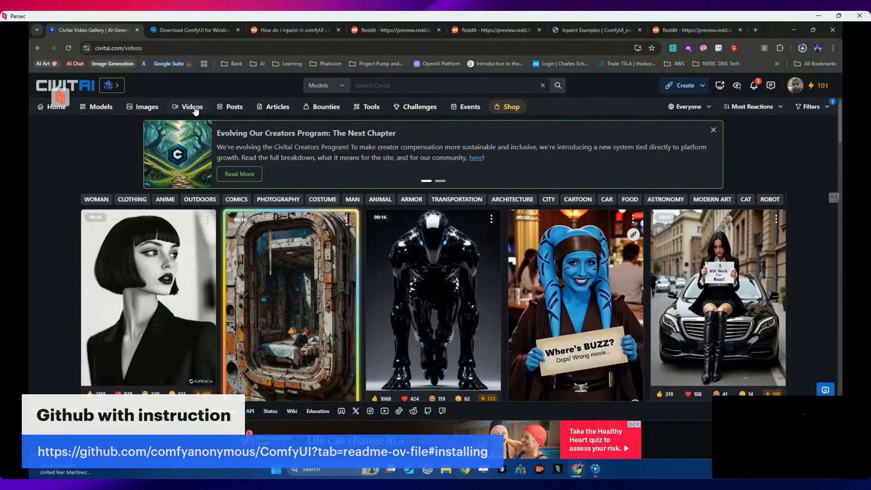
{"action": "scroll", "coordinate": [251, 246], "scroll_direction": "down", "scroll_amount": 2}
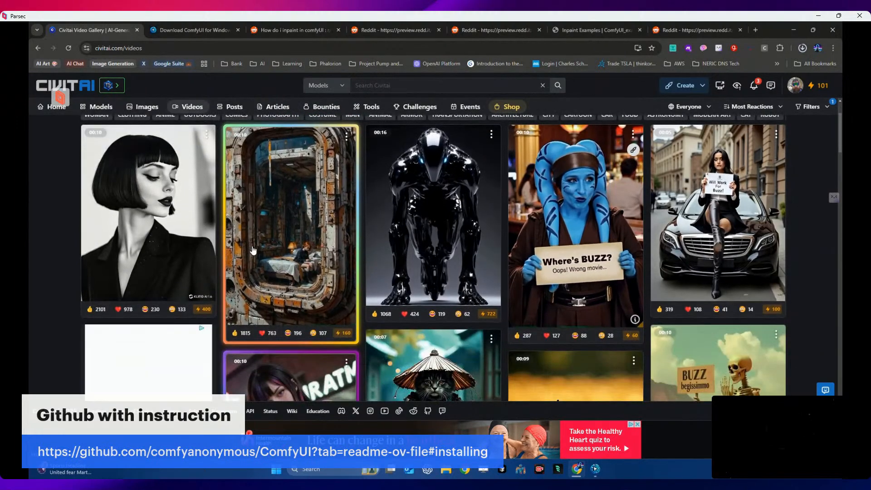
{"action": "scroll", "coordinate": [253, 250], "scroll_direction": "down", "scroll_amount": 1}
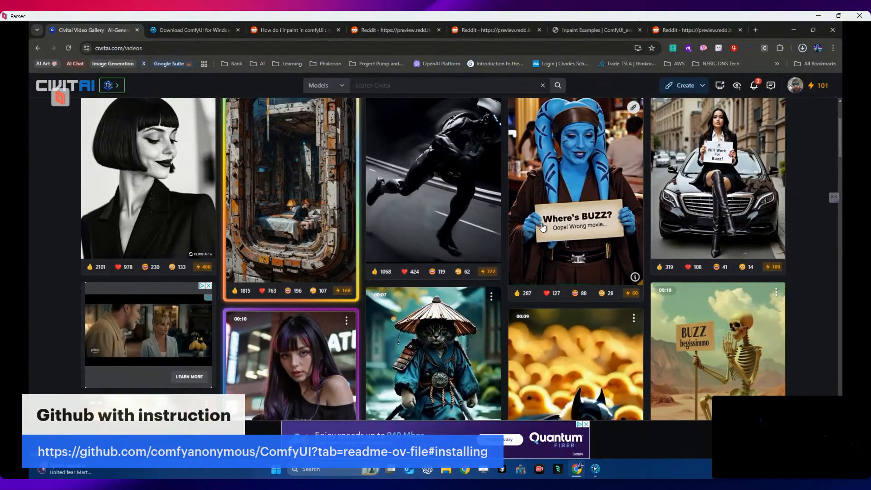
Step: Look further through the Civitai video gallery as far as the black cat video
{"action": "scroll", "coordinate": [542, 225], "scroll_direction": "down", "scroll_amount": 2}
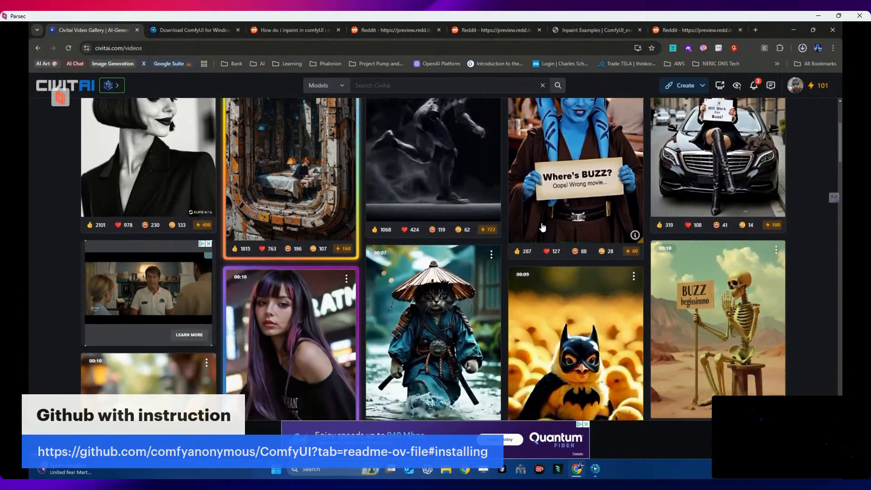
{"action": "scroll", "coordinate": [542, 226], "scroll_direction": "down", "scroll_amount": 2}
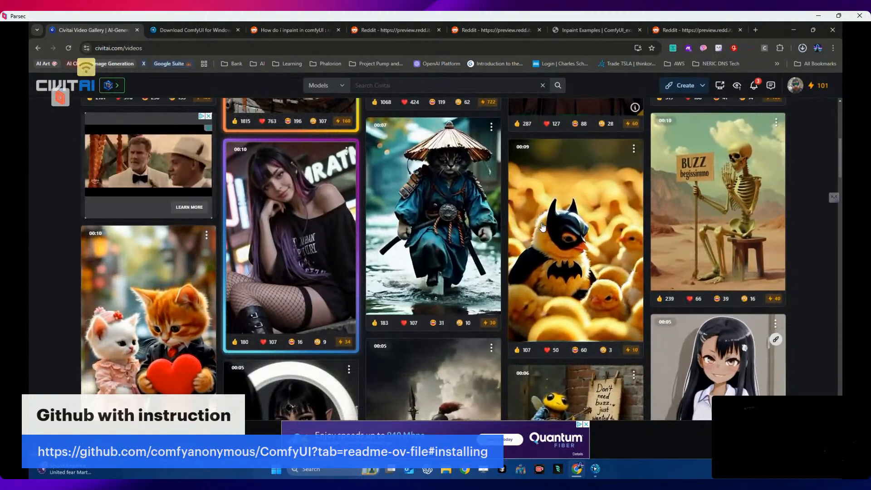
{"action": "scroll", "coordinate": [542, 226], "scroll_direction": "down", "scroll_amount": 5}
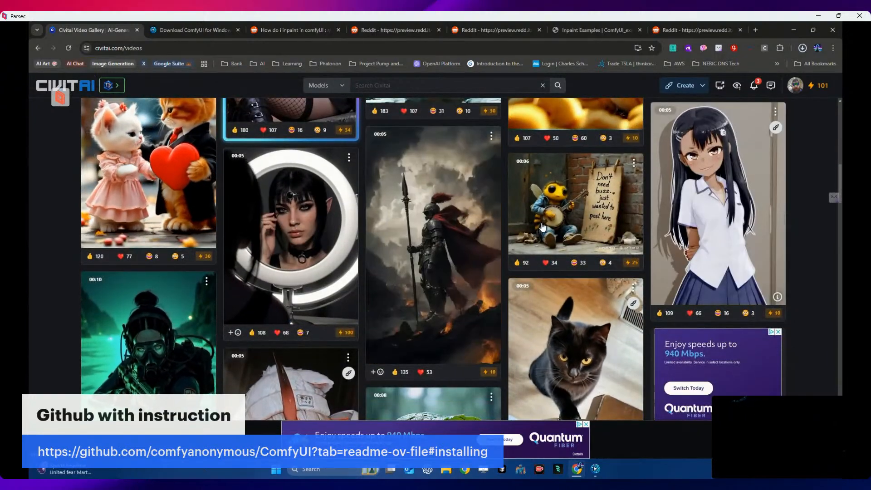
{"action": "scroll", "coordinate": [542, 226], "scroll_direction": "down", "scroll_amount": 3}
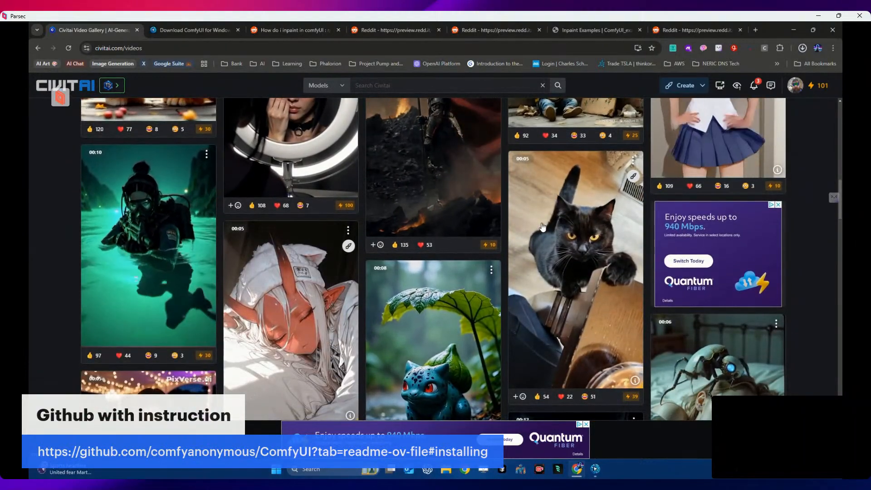
{"action": "scroll", "coordinate": [543, 226], "scroll_direction": "down", "scroll_amount": 1}
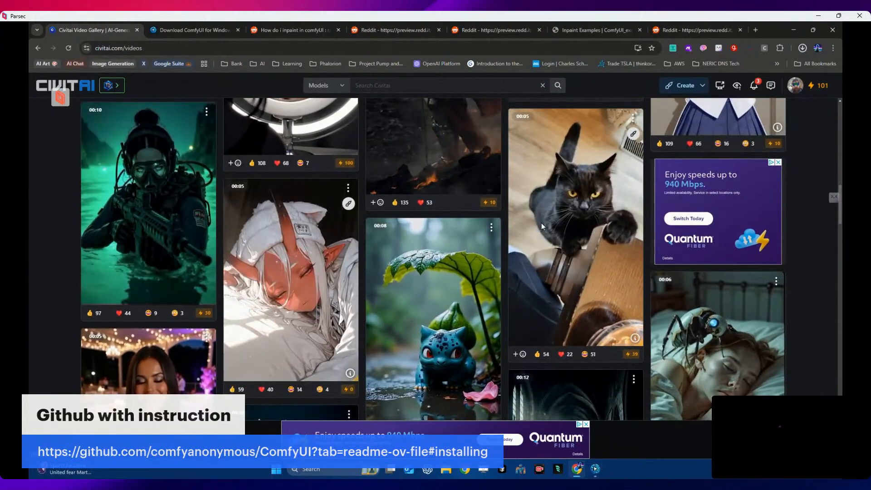
Step: View the black cat video's prompt and metadata, then open the video on its own page
{"action": "left_click", "coordinate": [634, 338]}
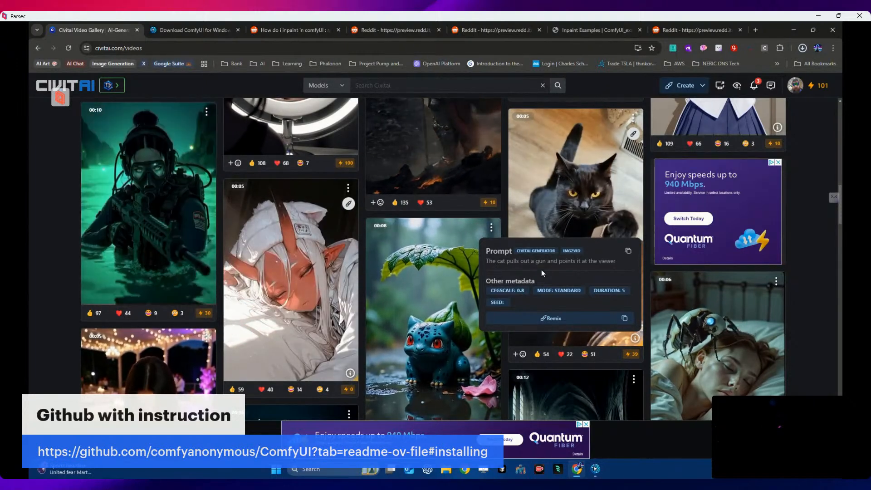
{"action": "left_click", "coordinate": [551, 227]}
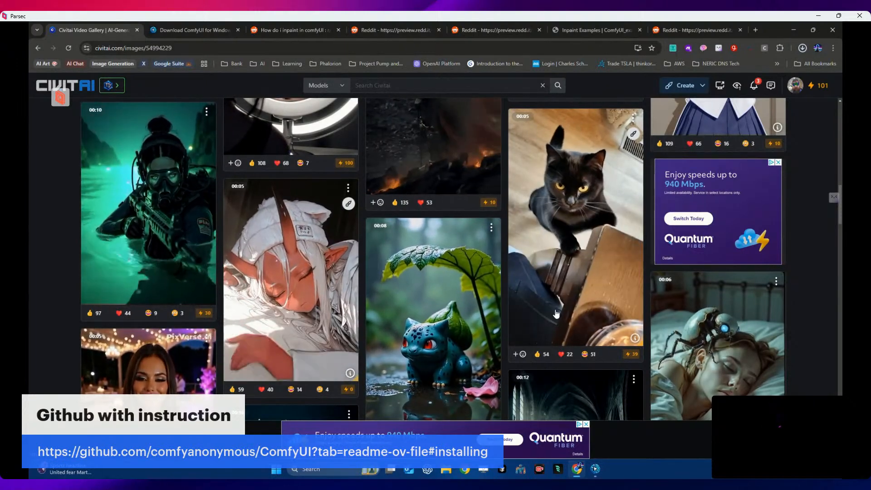
{"action": "scroll", "coordinate": [586, 273], "scroll_direction": "down", "scroll_amount": 1}
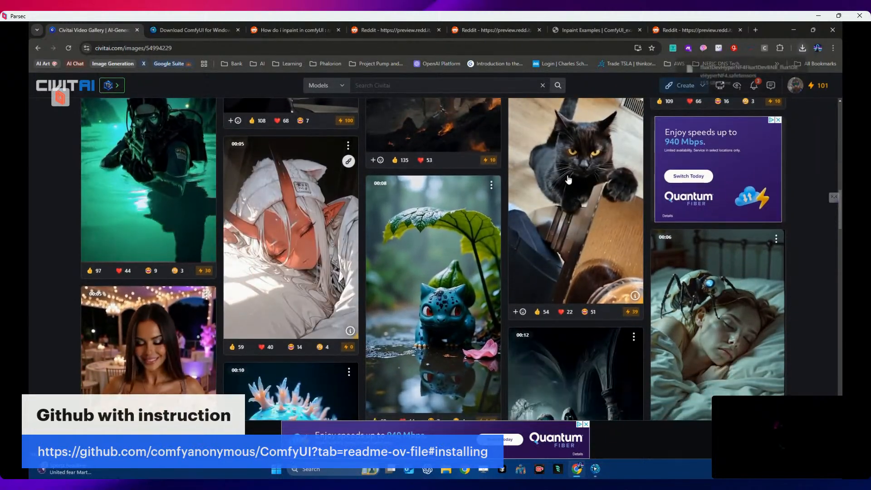
{"action": "left_click", "coordinate": [567, 178]}
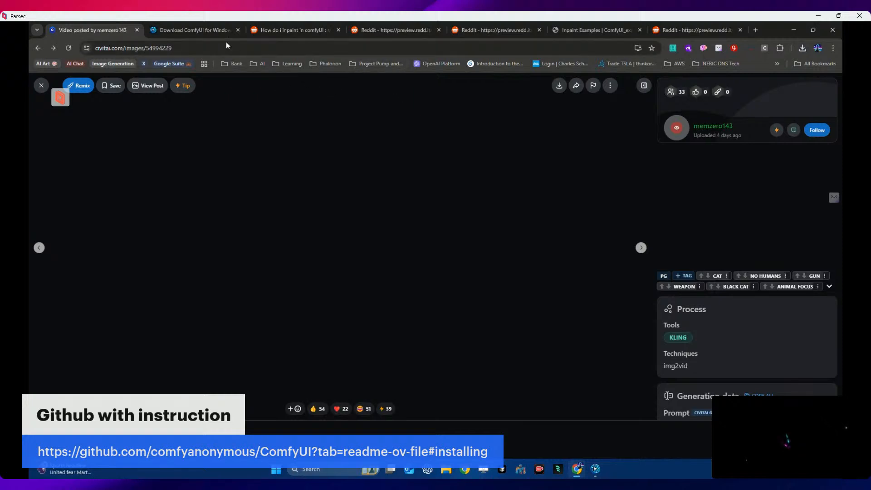
{"action": "left_click", "coordinate": [203, 26]}
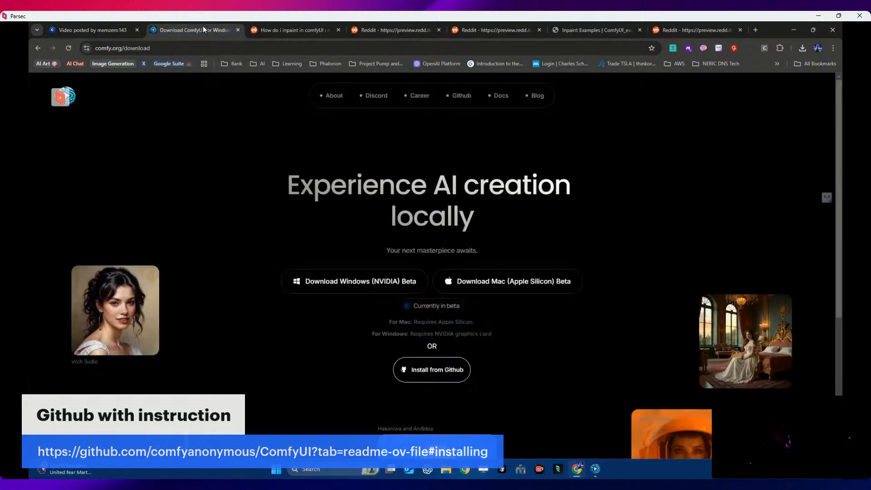
{"action": "left_click", "coordinate": [110, 30]}
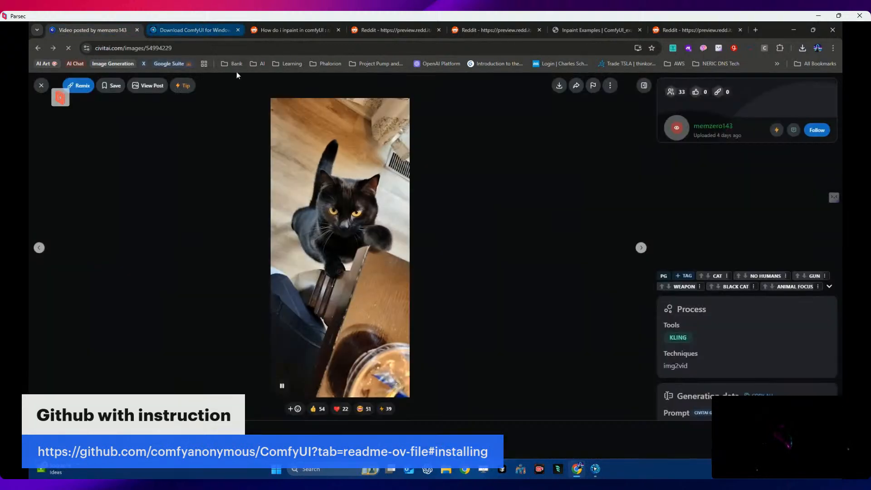
Step: Switch to ComfyUI and refresh its node definitions
{"action": "left_click", "coordinate": [596, 469]}
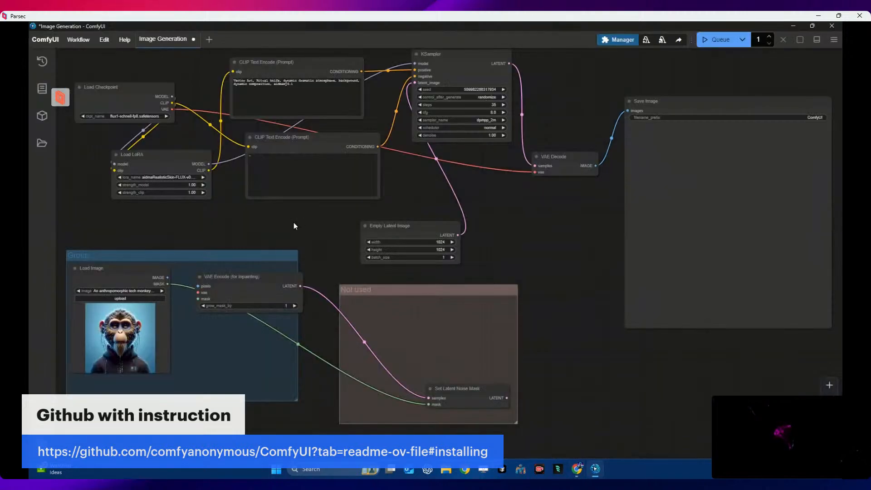
{"action": "left_click", "coordinate": [84, 41]}
{"action": "left_click", "coordinate": [103, 41]}
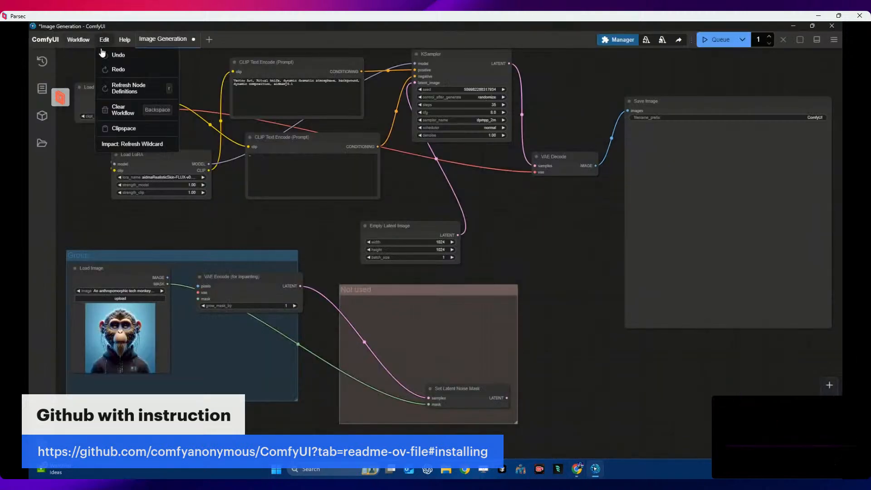
{"action": "left_click", "coordinate": [123, 86]}
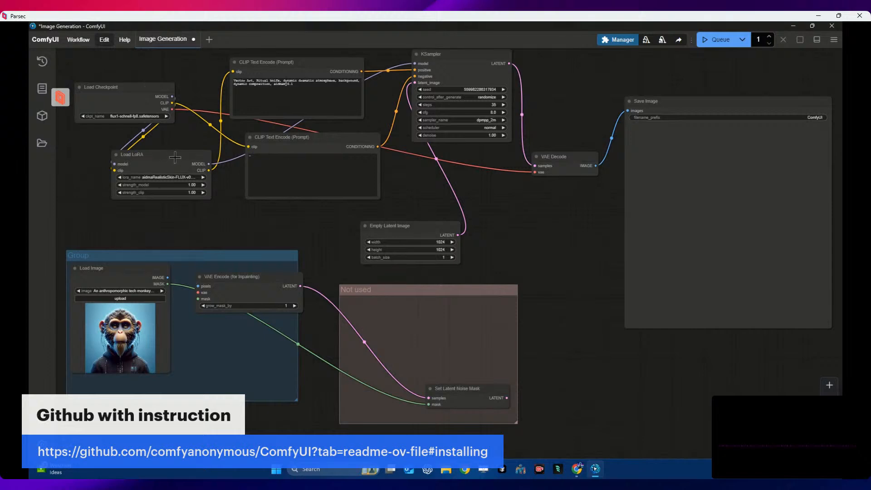
Step: Try to generate an image with the flux1DevHyperNF4Flux1DevBNB_flux1DevHyperNF4.safetensors checkpoint and the aidmaMJ6.1-FLUX-v0.5 LoRA
{"action": "mouse_move", "coordinate": [175, 158]}
{"action": "left_mouse_down"}
{"action": "mouse_move", "coordinate": [179, 179]}
{"action": "mouse_move", "coordinate": [190, 164]}
{"action": "left_mouse_up"}
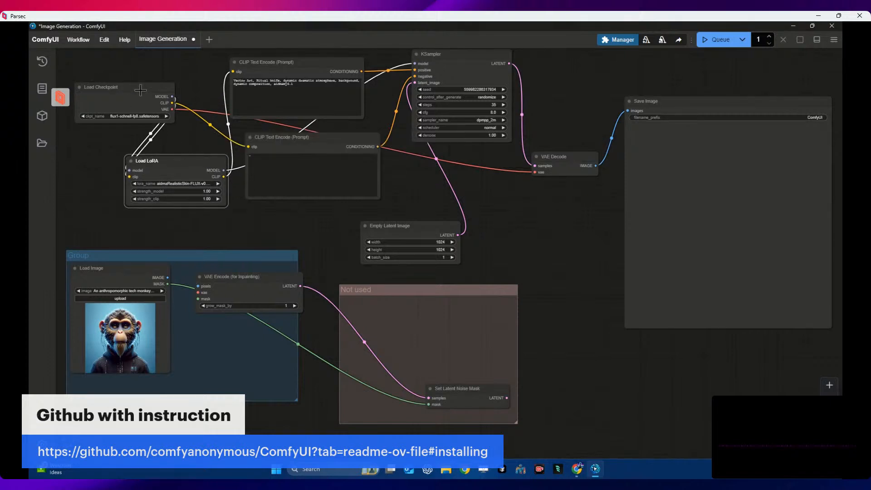
{"action": "left_click", "coordinate": [164, 116]}
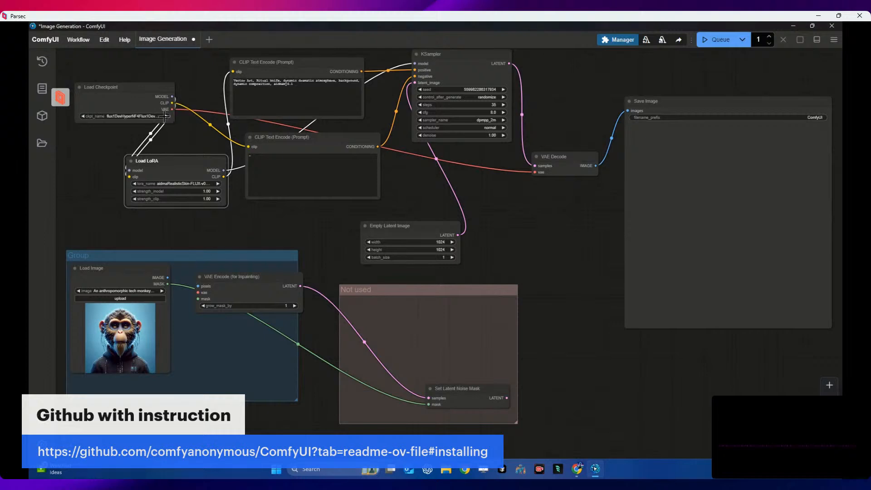
{"action": "left_click", "coordinate": [155, 116]}
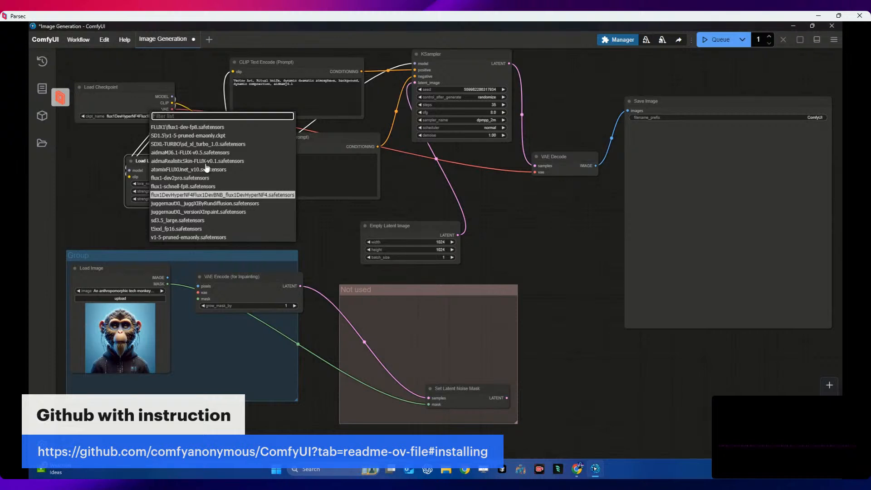
{"action": "left_click", "coordinate": [204, 196]}
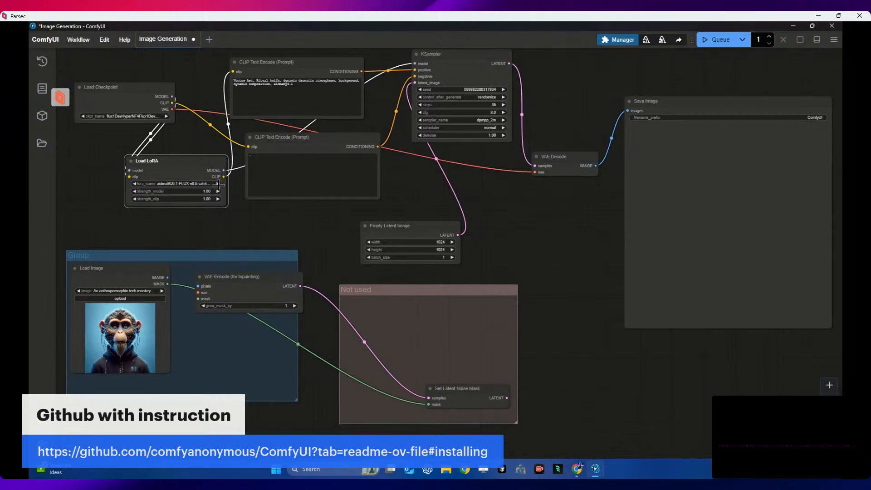
{"action": "left_click", "coordinate": [720, 41]}
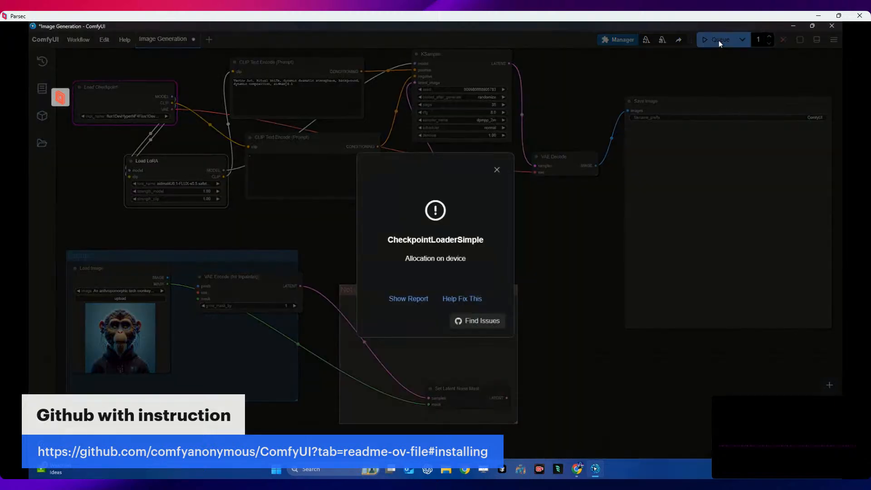
{"action": "left_click", "coordinate": [498, 170]}
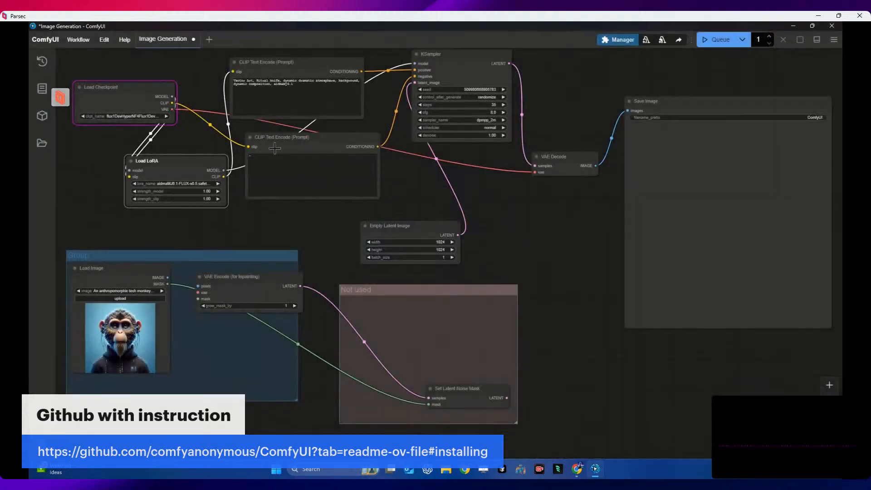
Step: Move the negative prompt node clear of the links and try generating again with the LoRA's MODEL output feeding the KSampler
{"action": "left_click_drag", "start_coordinate": [285, 144], "coordinate": [480, 186]}
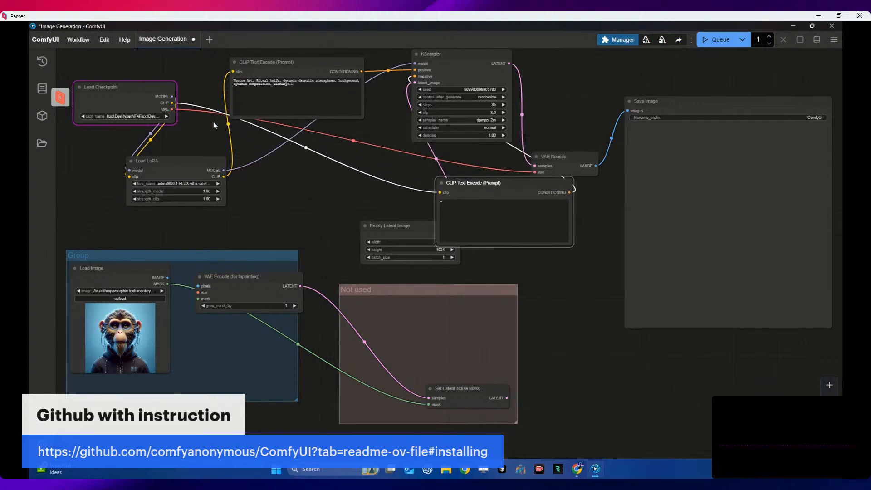
{"action": "left_click_drag", "start_coordinate": [172, 96], "coordinate": [421, 63]}
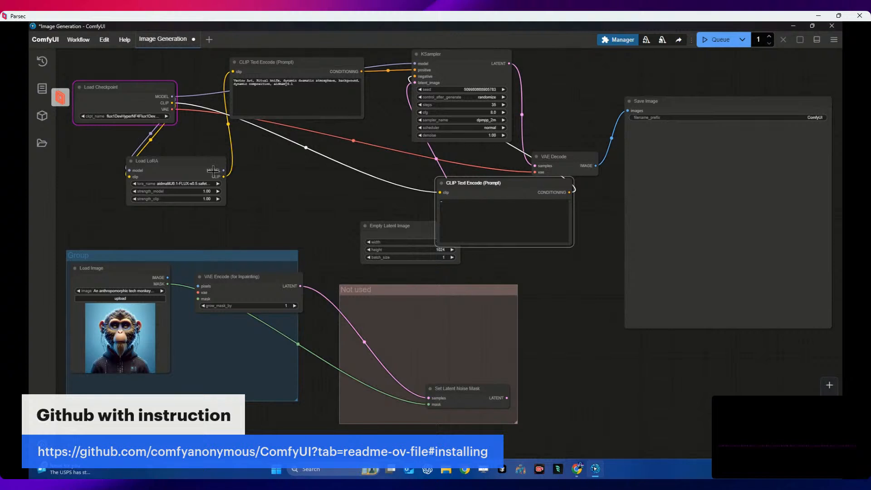
{"action": "left_click_drag", "start_coordinate": [224, 170], "coordinate": [414, 64]}
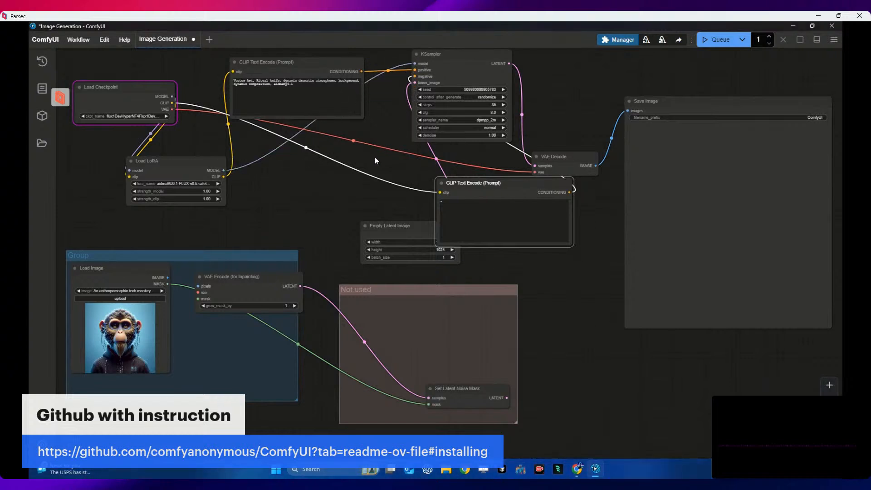
{"action": "left_click", "coordinate": [709, 40]}
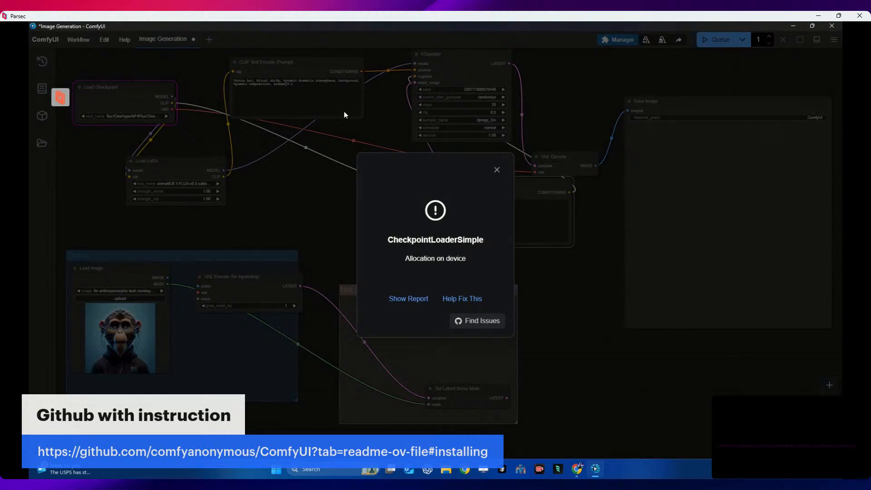
{"action": "left_click", "coordinate": [497, 170]}
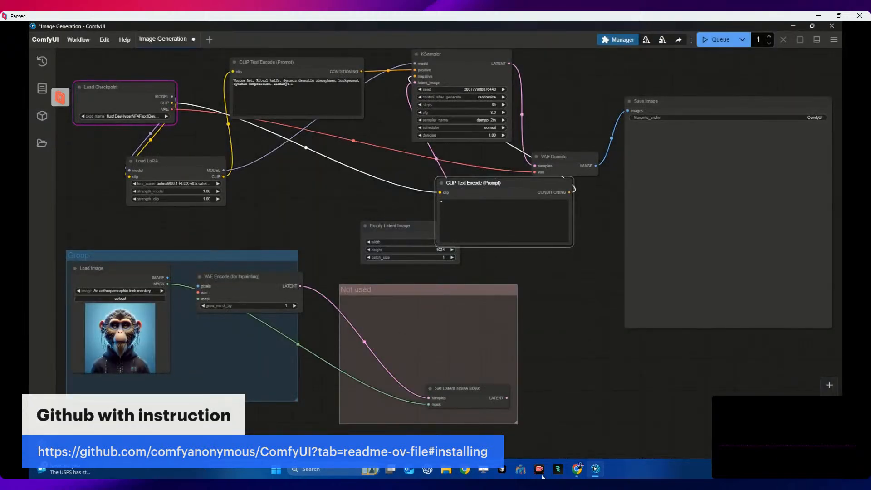
Step: Switch to the browser and go back from the cat video to the Flux.1-Dev Hyper NF4 model page on Civitai
{"action": "left_click", "coordinate": [577, 471]}
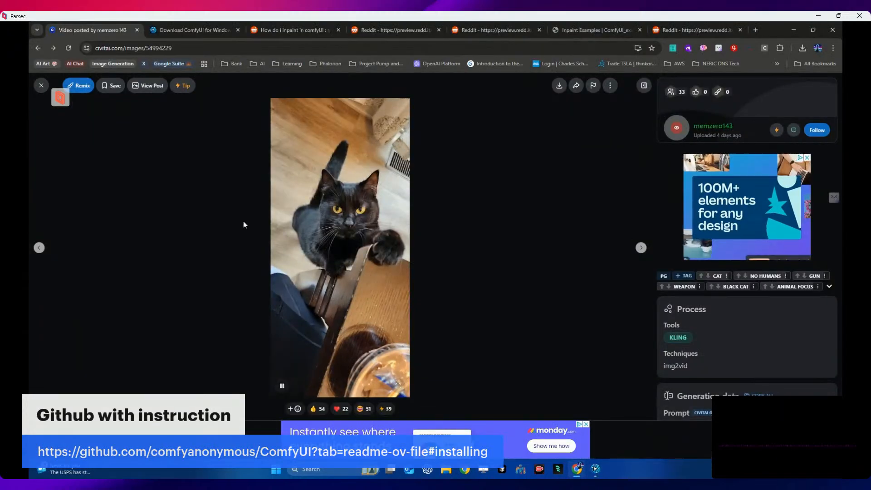
{"action": "left_click", "coordinate": [42, 51]}
{"action": "left_click", "coordinate": [184, 32]}
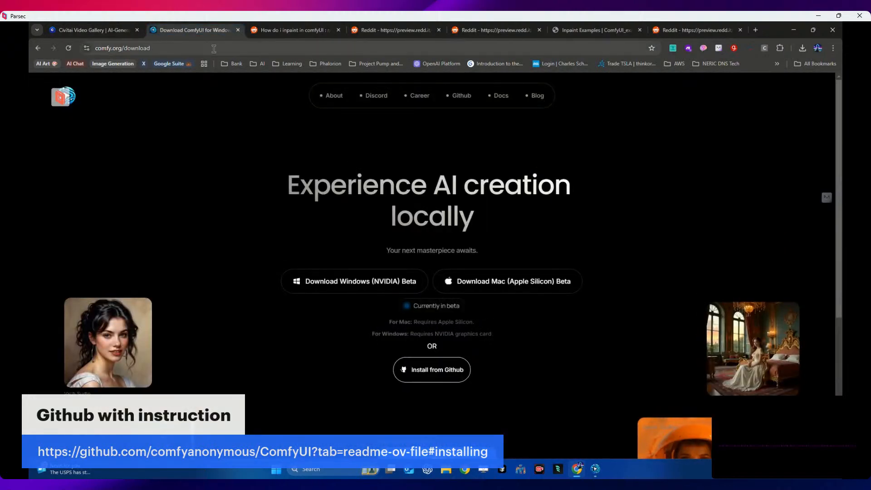
{"action": "left_click", "coordinate": [59, 31]}
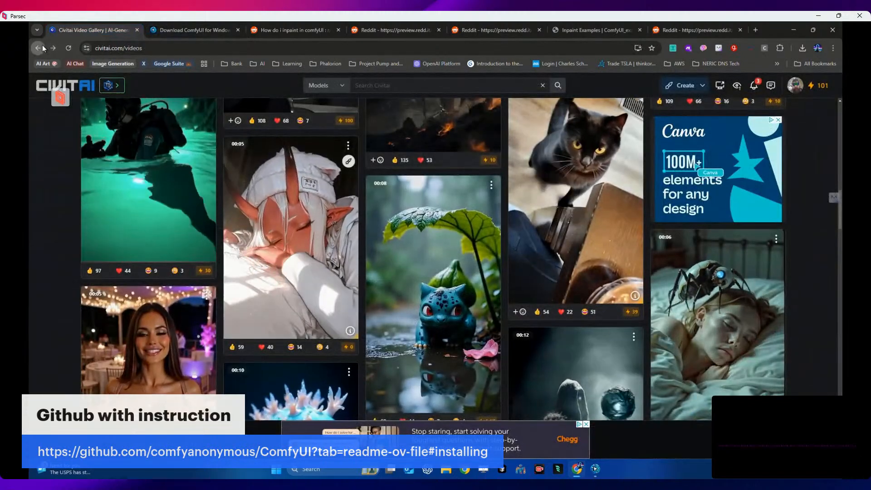
{"action": "left_click", "coordinate": [41, 47]}
{"action": "left_click", "coordinate": [41, 48]}
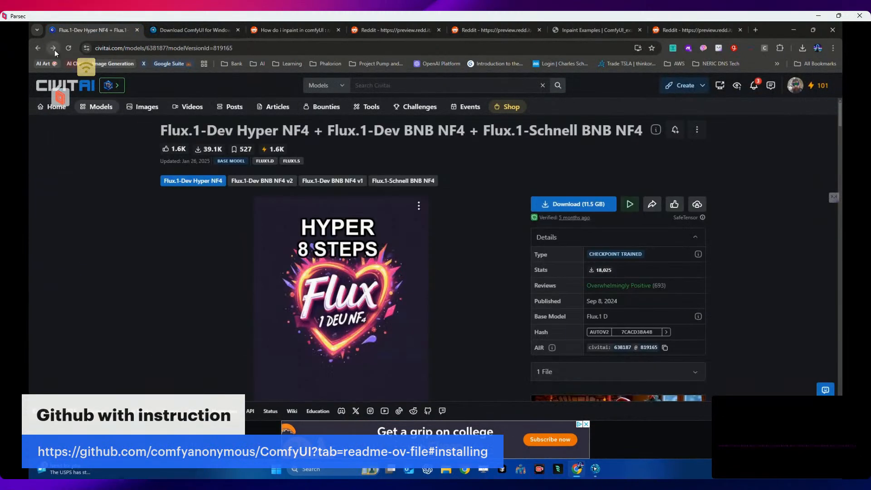
Step: Examine the Flux.1-Dev Hyper NF4 page's description, with its source links and ComfyUI reference, and return to its start
{"action": "scroll", "coordinate": [417, 232], "scroll_direction": "down", "scroll_amount": 2}
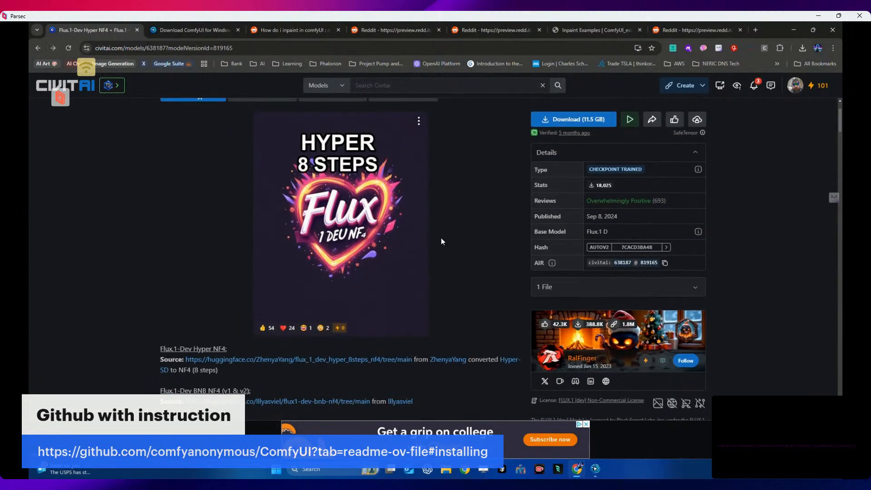
{"action": "scroll", "coordinate": [443, 241], "scroll_direction": "down", "scroll_amount": 5}
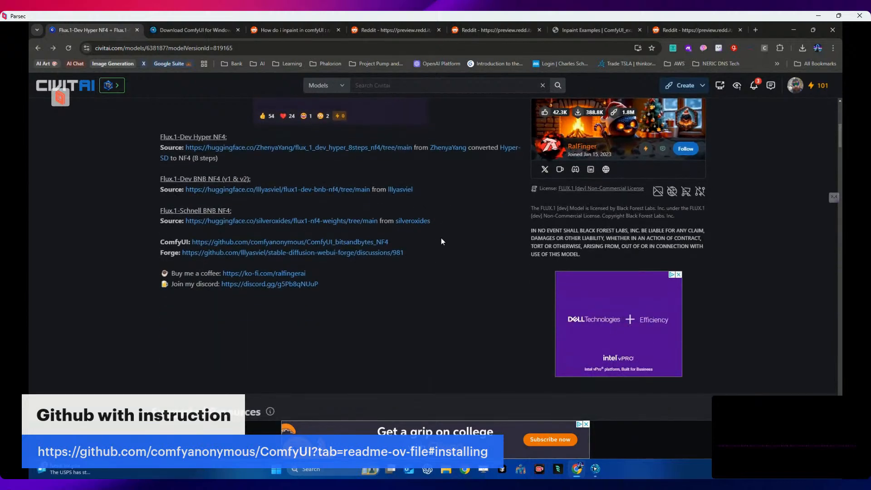
{"action": "scroll", "coordinate": [404, 273], "scroll_direction": "up", "scroll_amount": 7}
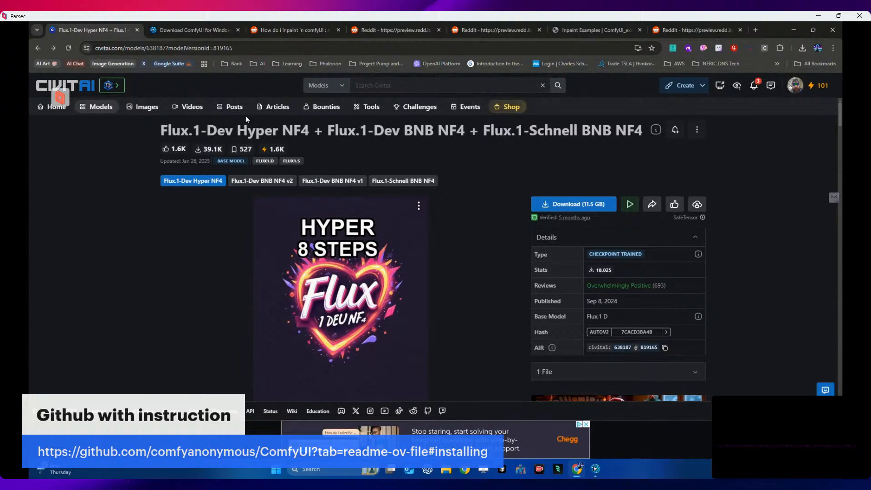
{"action": "scroll", "coordinate": [246, 118], "scroll_direction": "down", "scroll_amount": 2}
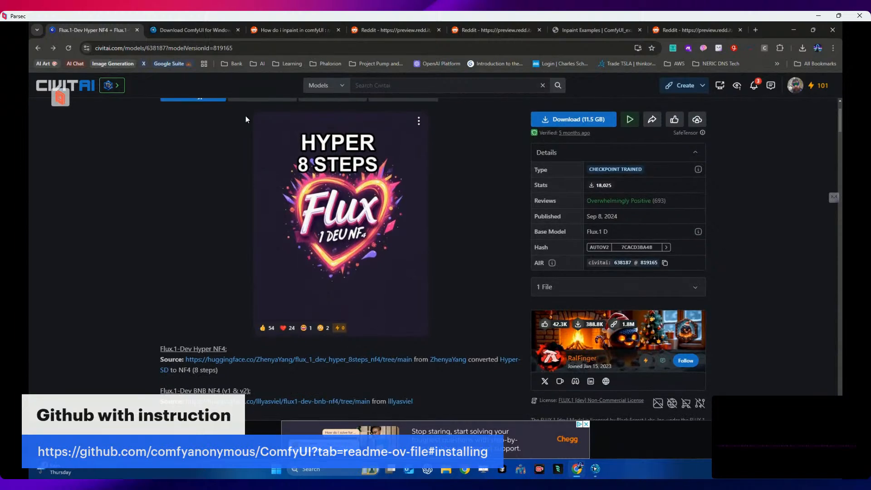
{"action": "scroll", "coordinate": [246, 119], "scroll_direction": "down", "scroll_amount": 5}
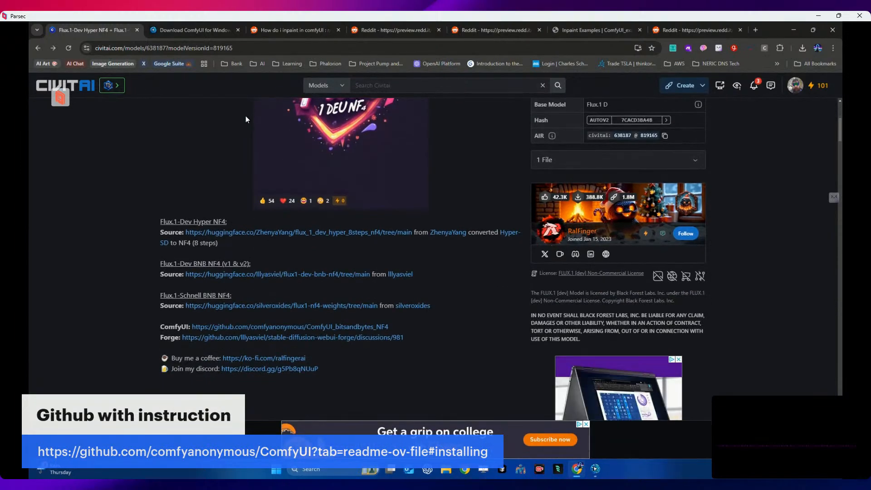
{"action": "scroll", "coordinate": [246, 119], "scroll_direction": "down", "scroll_amount": 2}
{"action": "scroll", "coordinate": [246, 116], "scroll_direction": "up", "scroll_amount": 10}
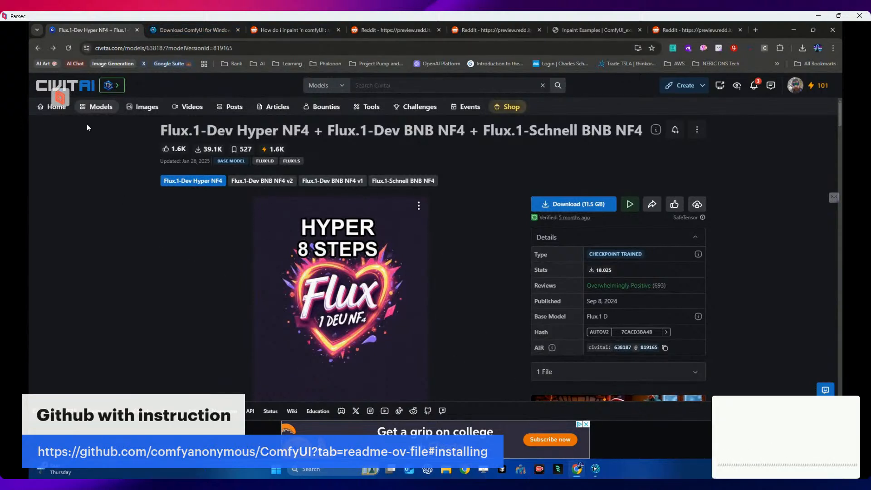
Step: Return to the Midjourney V6.1 meets FLUX LoRA page and examine its details and AIDMA Loras collection
{"action": "left_click", "coordinate": [39, 48]}
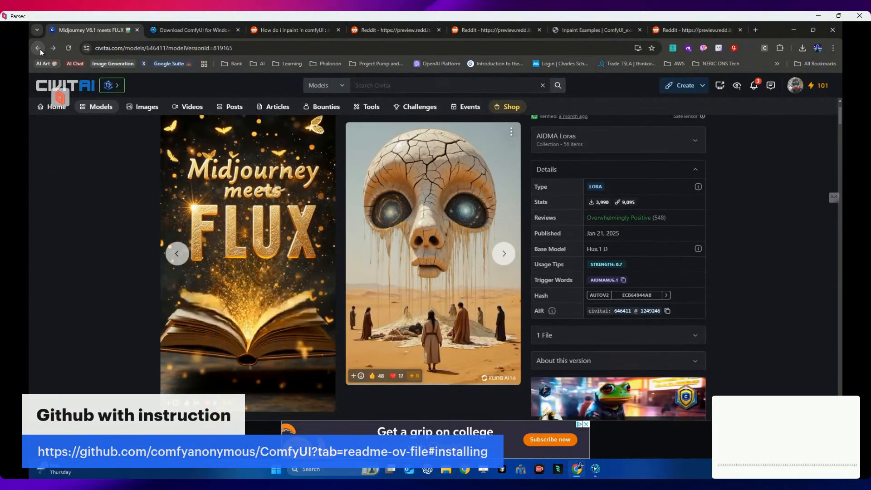
{"action": "left_click", "coordinate": [39, 49]}
{"action": "scroll", "coordinate": [625, 331], "scroll_direction": "down", "scroll_amount": 5}
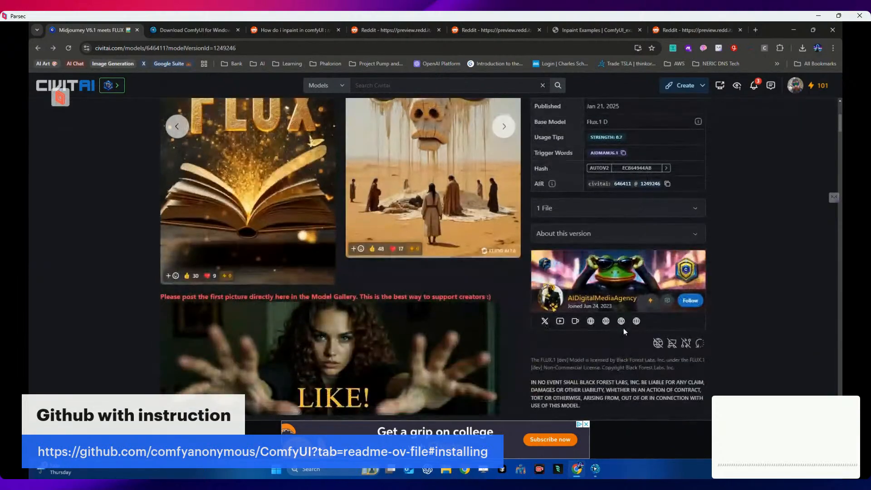
{"action": "scroll", "coordinate": [625, 330], "scroll_direction": "up", "scroll_amount": 4}
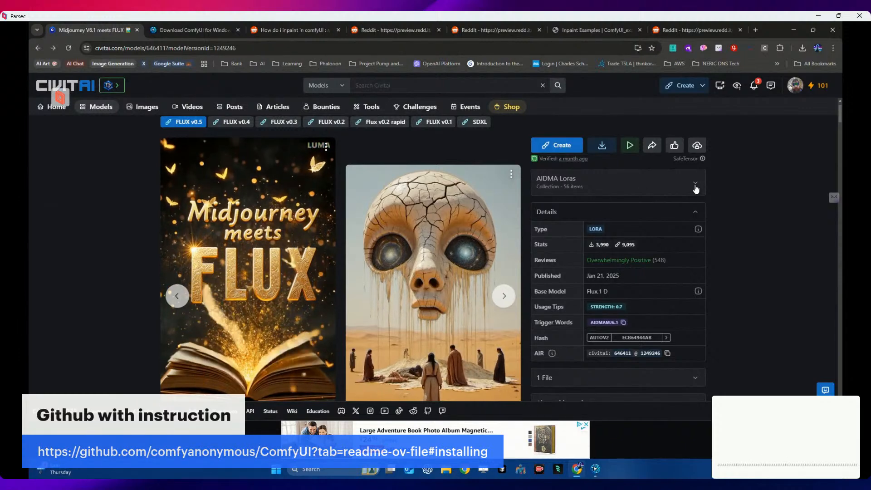
{"action": "left_click", "coordinate": [696, 186]}
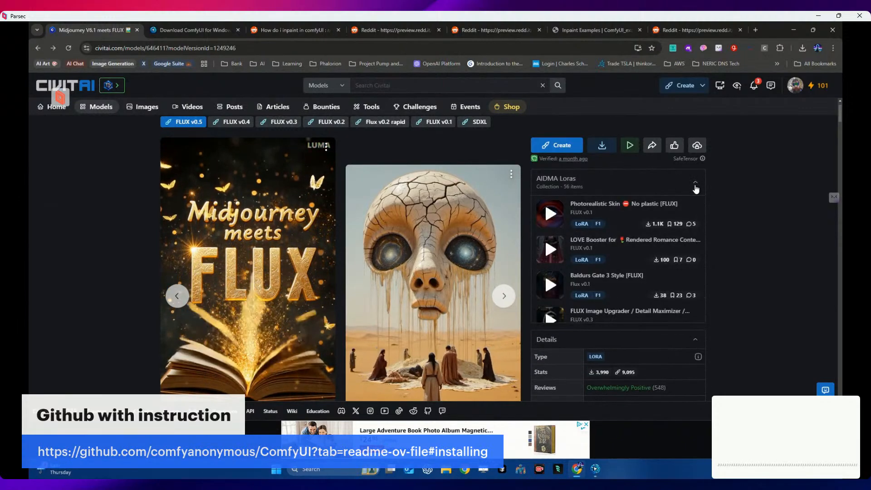
{"action": "left_click", "coordinate": [696, 186]}
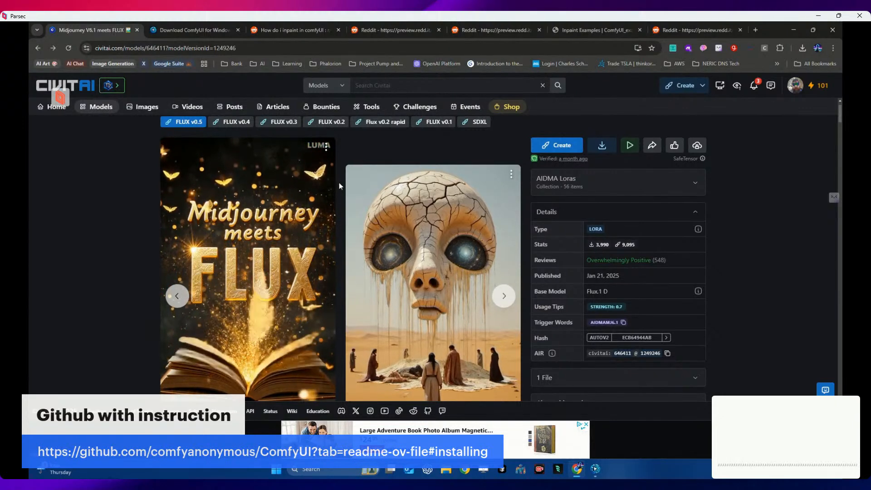
Step: Open Civitai's model listing and search it for "lora"
{"action": "left_click", "coordinate": [101, 109]}
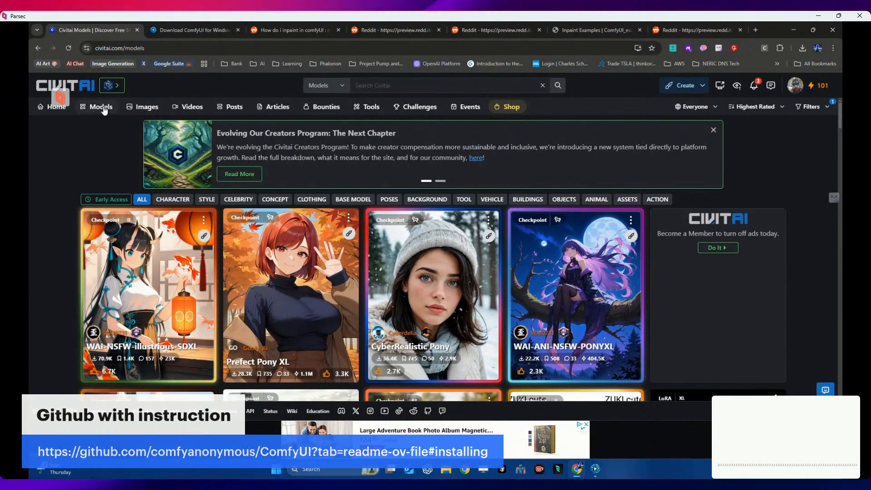
{"action": "left_click", "coordinate": [409, 86]}
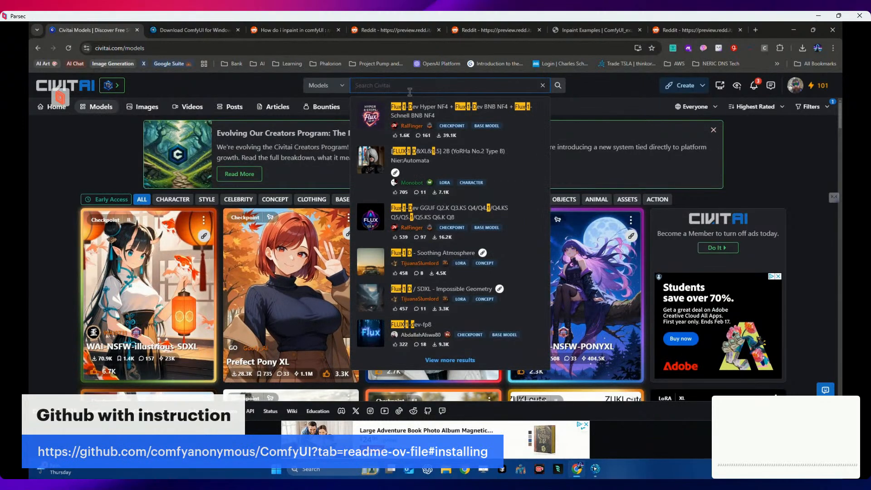
{"action": "type", "text": "lora"}
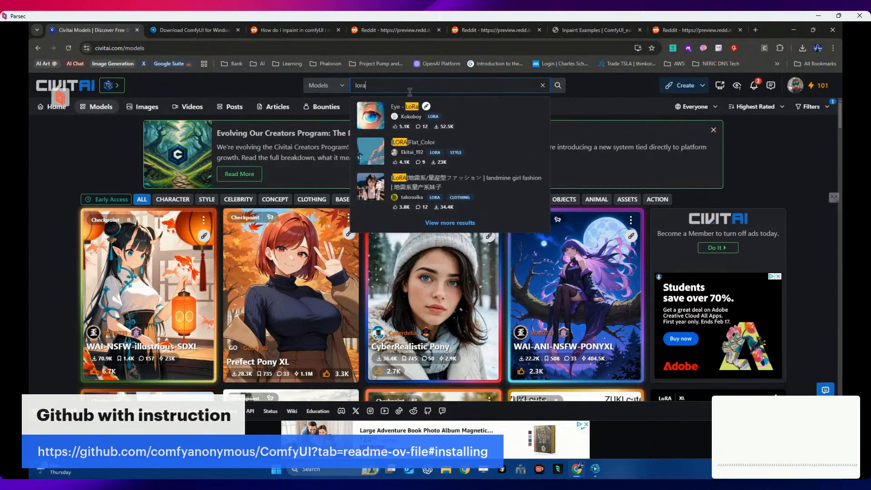
{"action": "key", "text": "Return"}
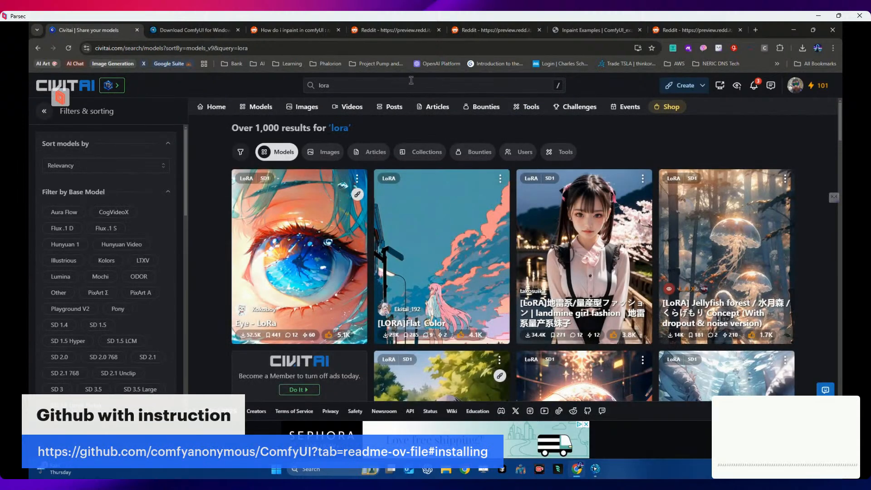
Step: Examine the LoRA search results for model types and base models, and return to the start of the list
{"action": "scroll", "coordinate": [436, 221], "scroll_direction": "down", "scroll_amount": 5}
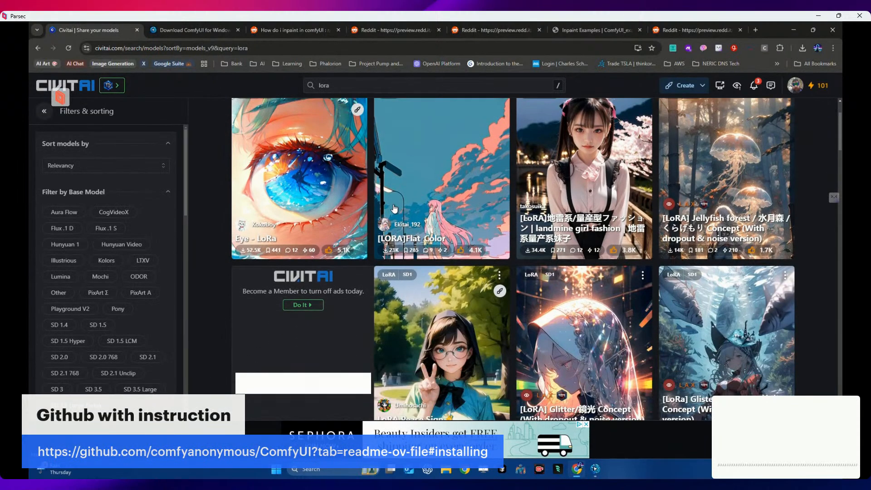
{"action": "scroll", "coordinate": [435, 221], "scroll_direction": "down", "scroll_amount": 3}
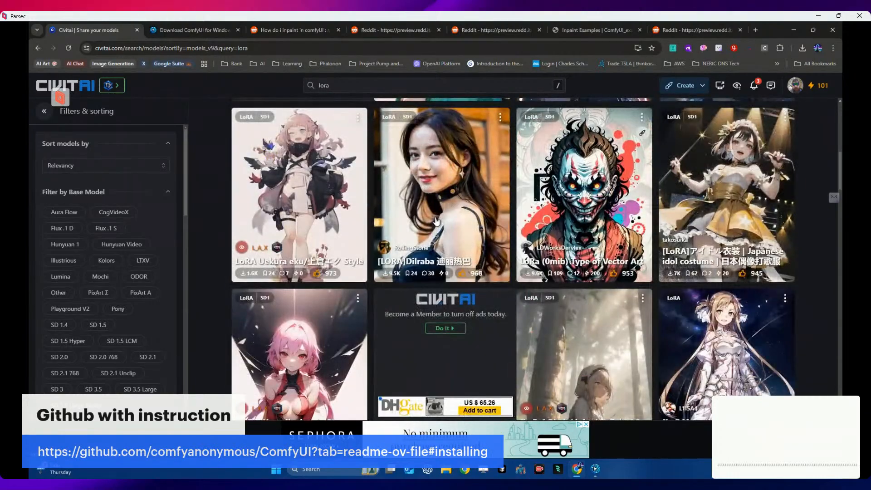
{"action": "scroll", "coordinate": [436, 221], "scroll_direction": "down", "scroll_amount": 10}
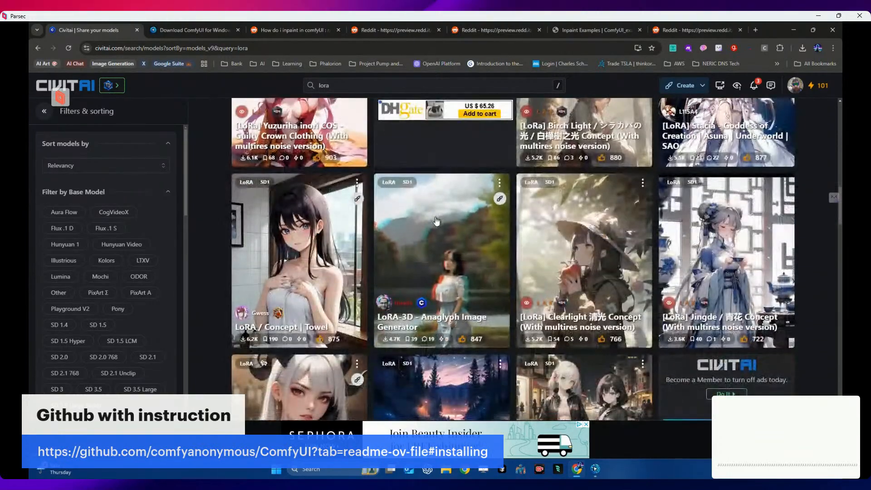
{"action": "scroll", "coordinate": [436, 221], "scroll_direction": "down", "scroll_amount": 8}
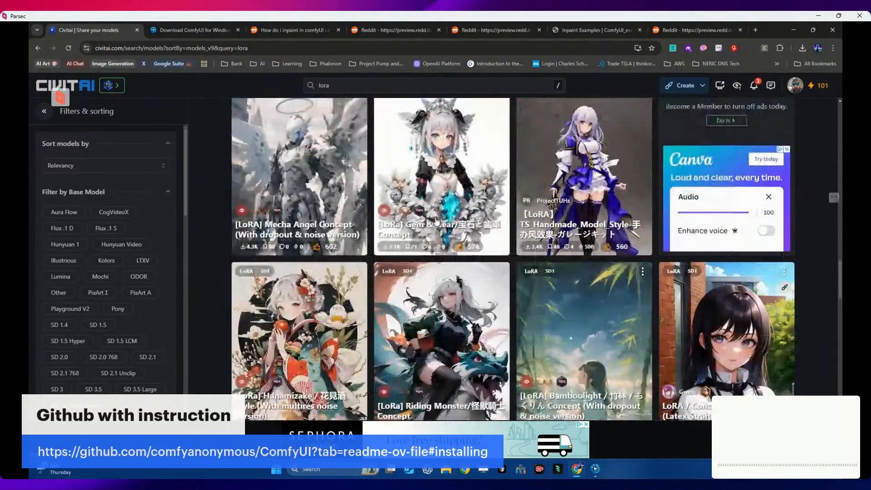
{"action": "scroll", "coordinate": [436, 221], "scroll_direction": "down", "scroll_amount": 10}
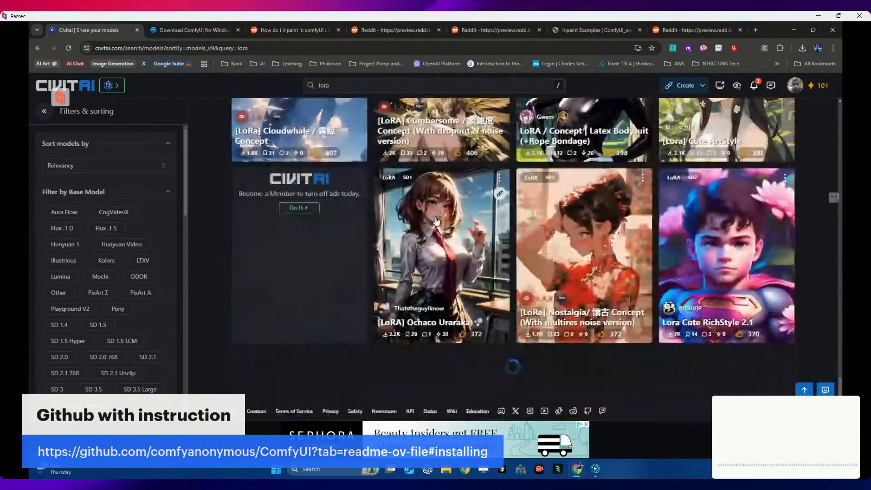
{"action": "scroll", "coordinate": [436, 221], "scroll_direction": "down", "scroll_amount": 5}
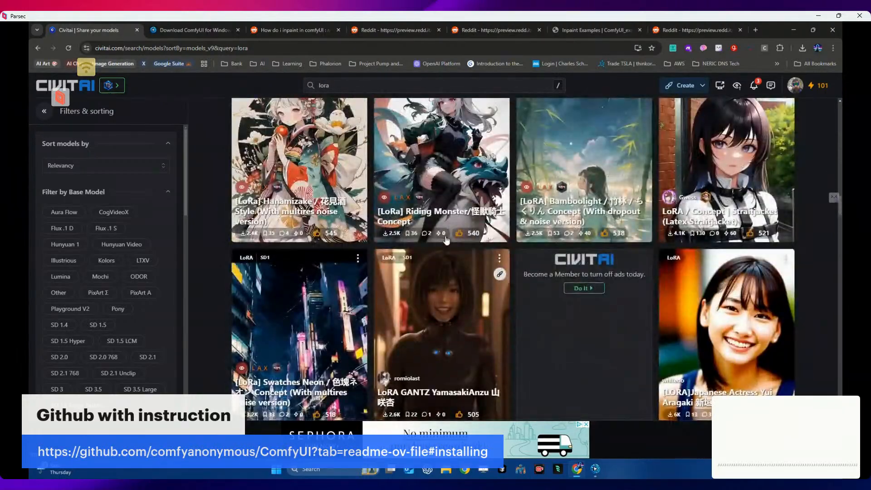
{"action": "scroll", "coordinate": [419, 168], "scroll_direction": "up", "scroll_amount": 8}
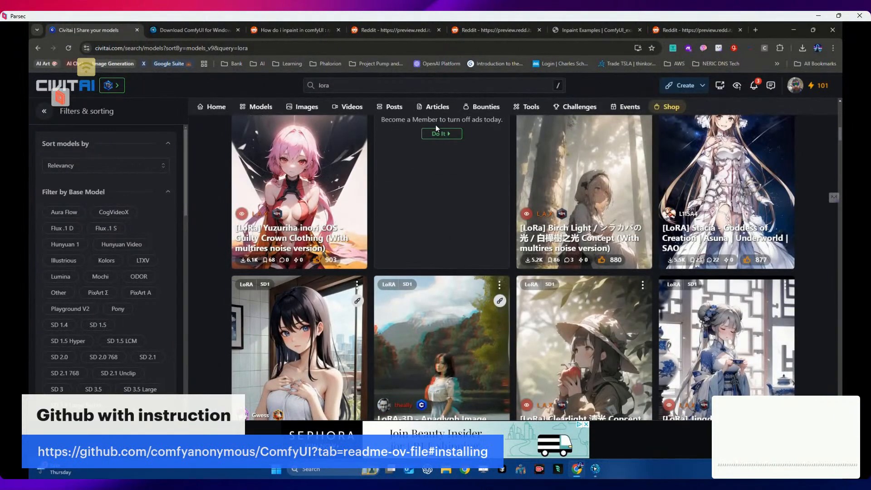
{"action": "scroll", "coordinate": [461, 212], "scroll_direction": "up", "scroll_amount": 5}
{"action": "scroll", "coordinate": [461, 209], "scroll_direction": "up", "scroll_amount": 10}
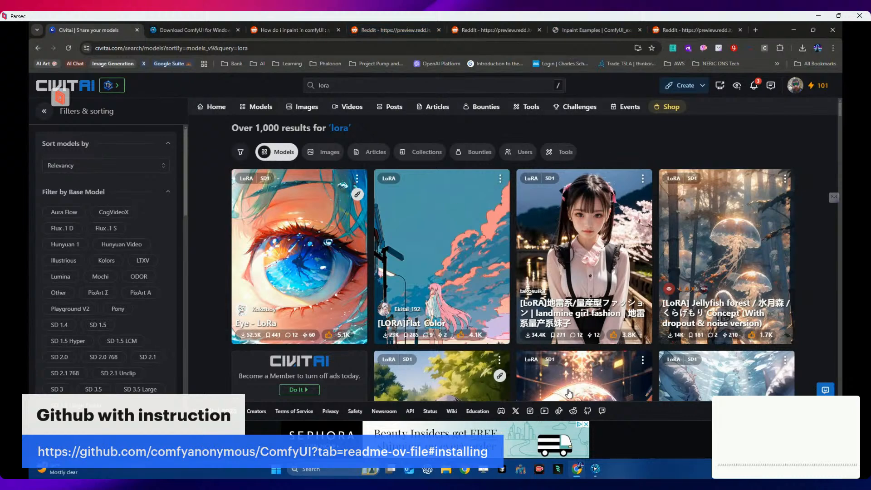
Step: Switch to ComfyUI and restart it through the ComfyUI Manager
{"action": "left_click", "coordinate": [596, 471]}
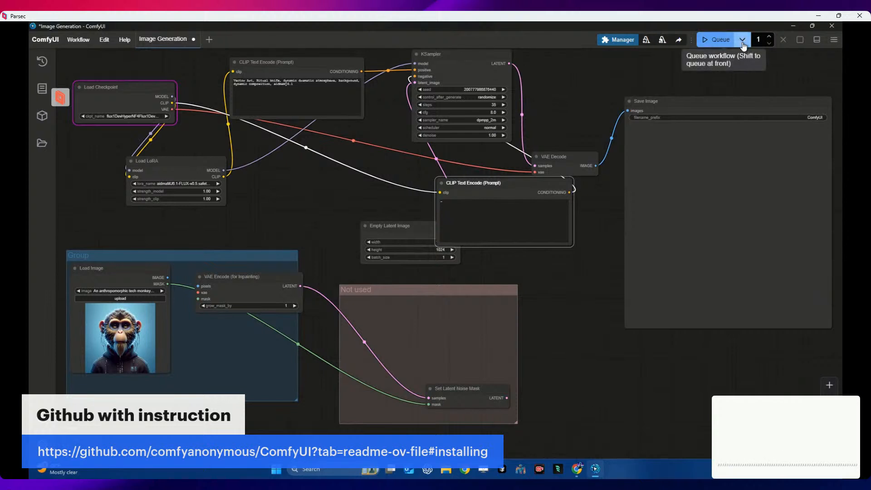
{"action": "left_click", "coordinate": [618, 40]}
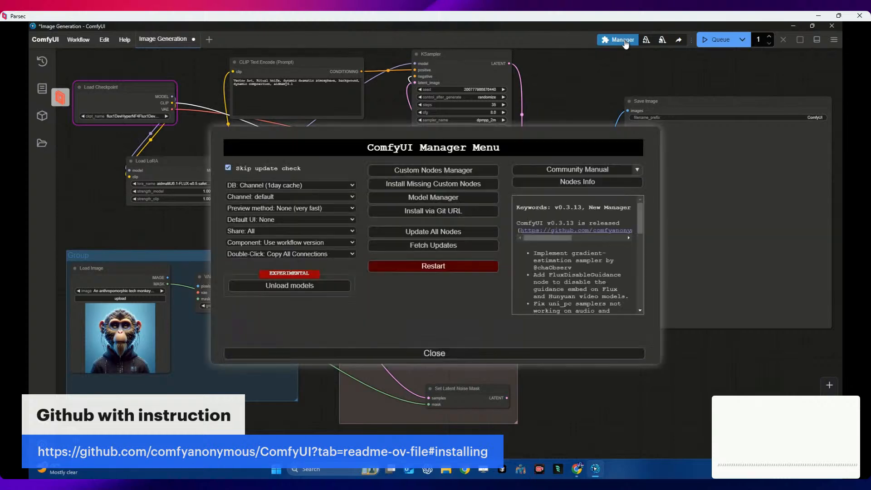
{"action": "left_click", "coordinate": [423, 268]}
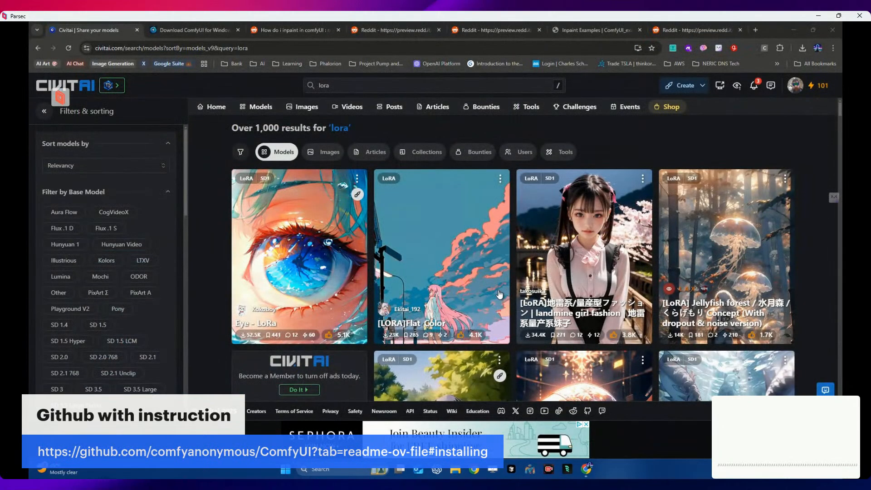
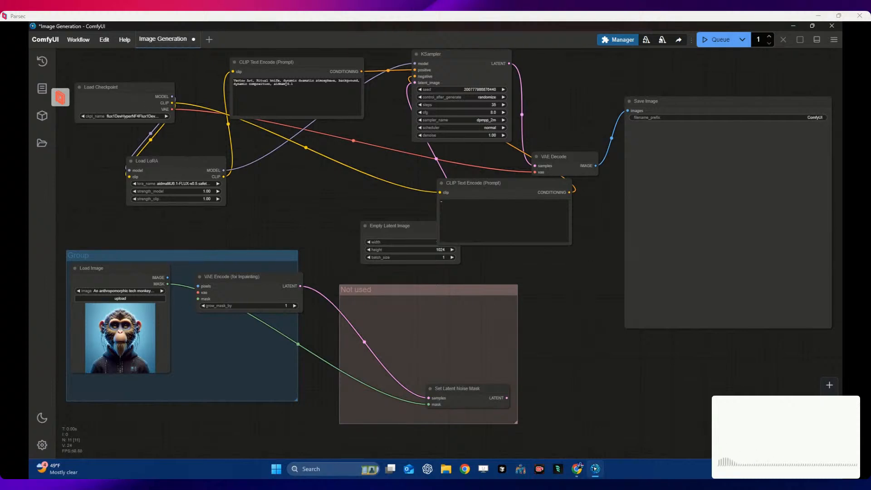
Step: Remove the Load LoRA node and connect the Load Checkpoint's CLIP output directly to the positive prompt node
{"action": "right_click", "coordinate": [195, 161]}
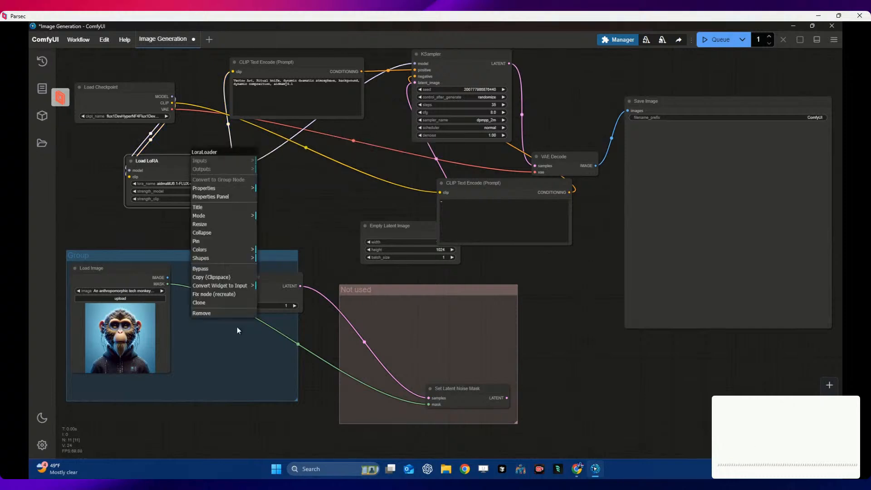
{"action": "left_click", "coordinate": [201, 314]}
{"action": "left_click_drag", "start_coordinate": [148, 88], "coordinate": [233, 73]}
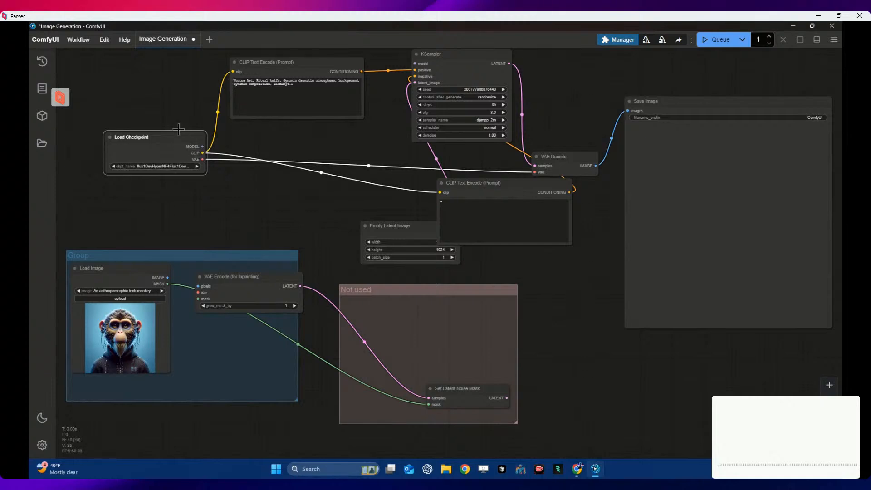
Step: Rearrange the Load Checkpoint node, place the negative prompt node beneath the positive one and clear the negative prompt's text
{"action": "left_click_drag", "start_coordinate": [192, 145], "coordinate": [171, 123]}
{"action": "left_click_drag", "start_coordinate": [475, 181], "coordinate": [263, 157]}
{"action": "left_click", "coordinate": [254, 185]}
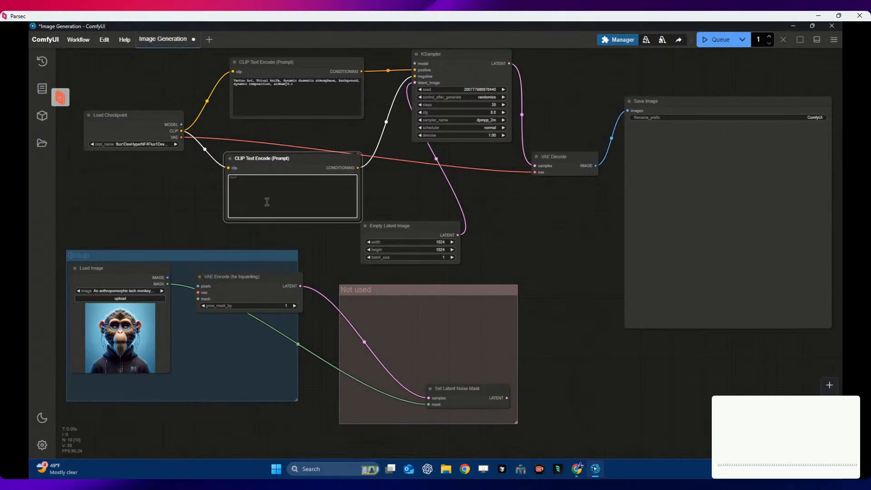
{"action": "left_click", "coordinate": [292, 84]}
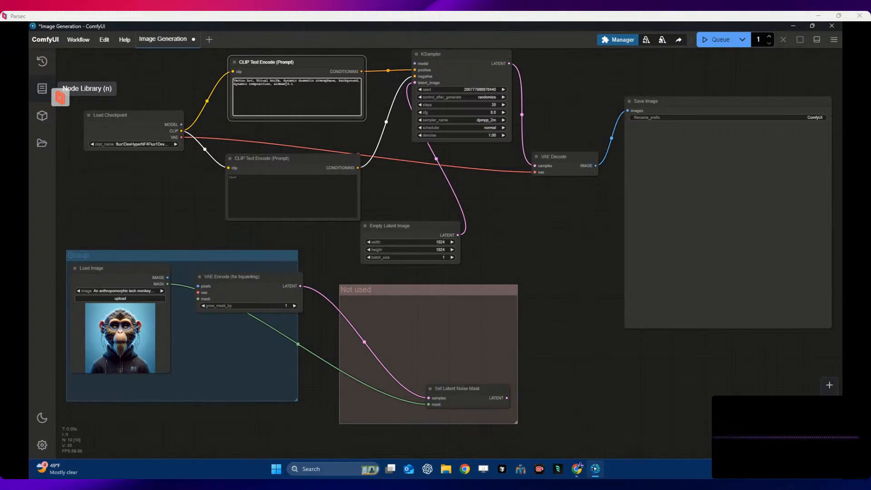
Step: Switch to the browser and open the ChatGPT Prompt Engineer GPT in place of the Reddit inpainting thread
{"action": "left_click", "coordinate": [577, 472]}
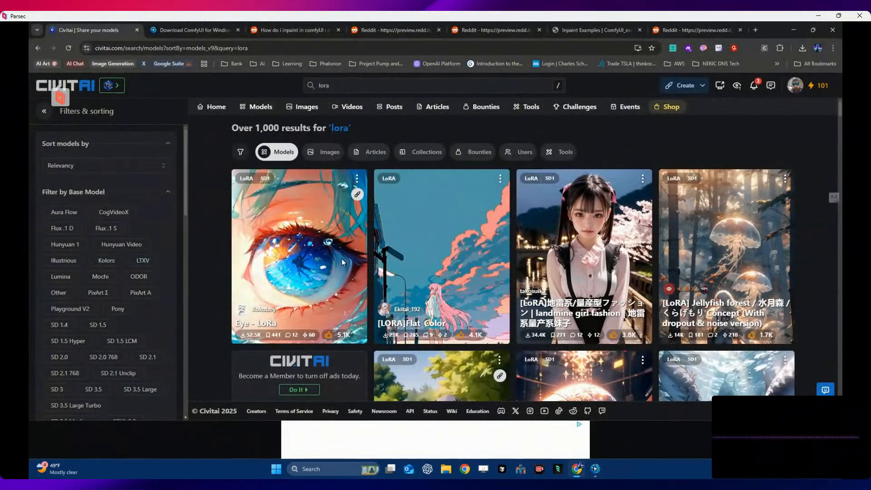
{"action": "left_click", "coordinate": [316, 48]}
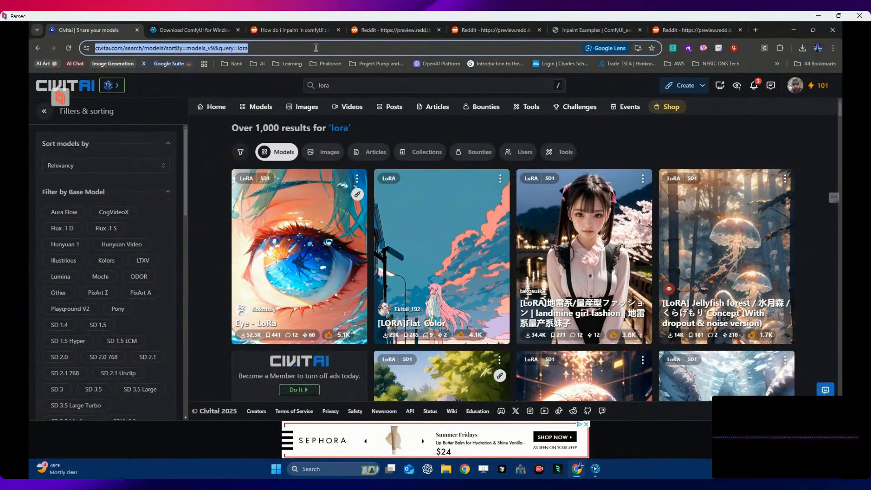
{"action": "left_click", "coordinate": [308, 31]}
{"action": "left_click", "coordinate": [309, 48]}
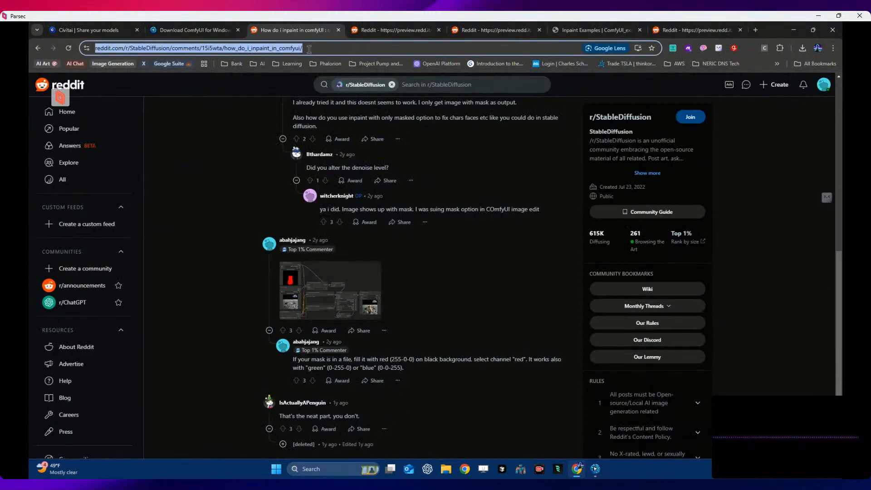
{"action": "type", "text": "prom"}
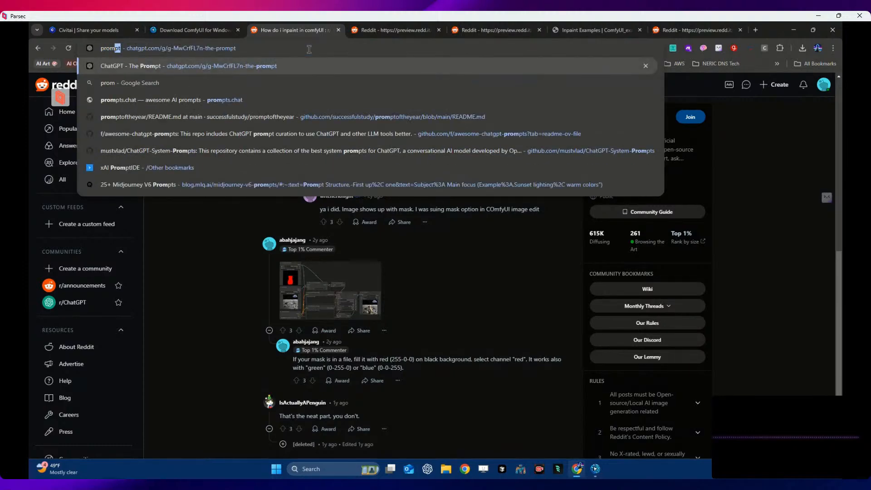
{"action": "type", "text": "pt en"}
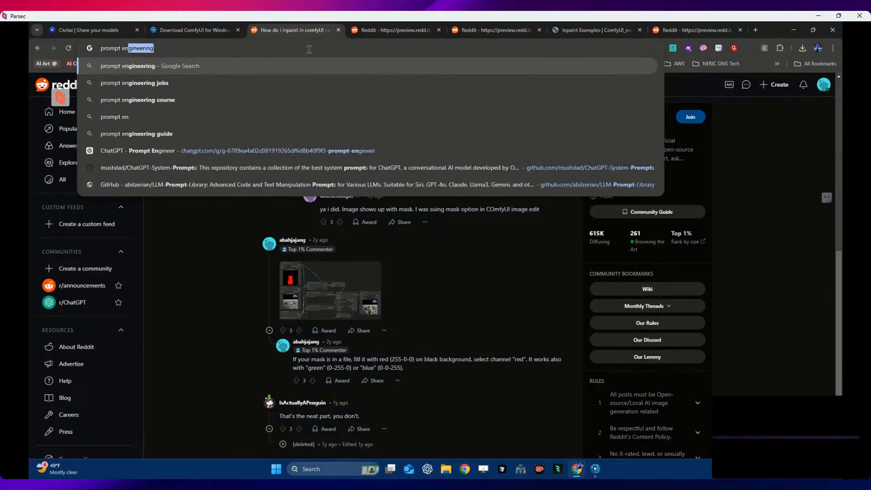
{"action": "left_click", "coordinate": [317, 151]}
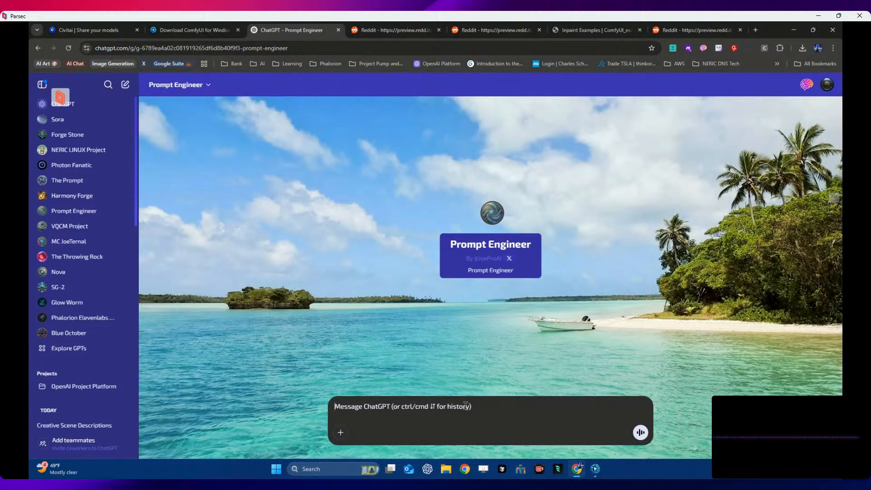
Step: Send the Prompt Engineer GPT the request "Make me an epic prompt for a rertro style sunset"
{"action": "type", "text": "Make me an epic"}
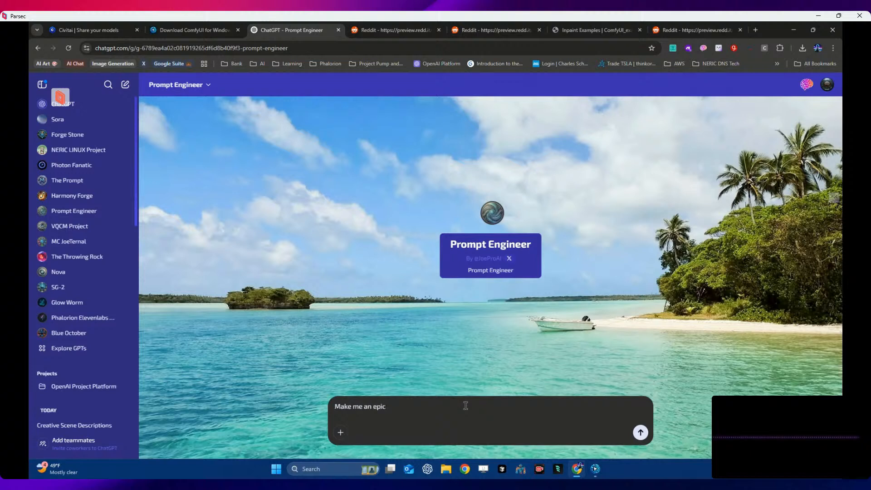
{"action": "type", "text": " prompt for a rertro style sunset"}
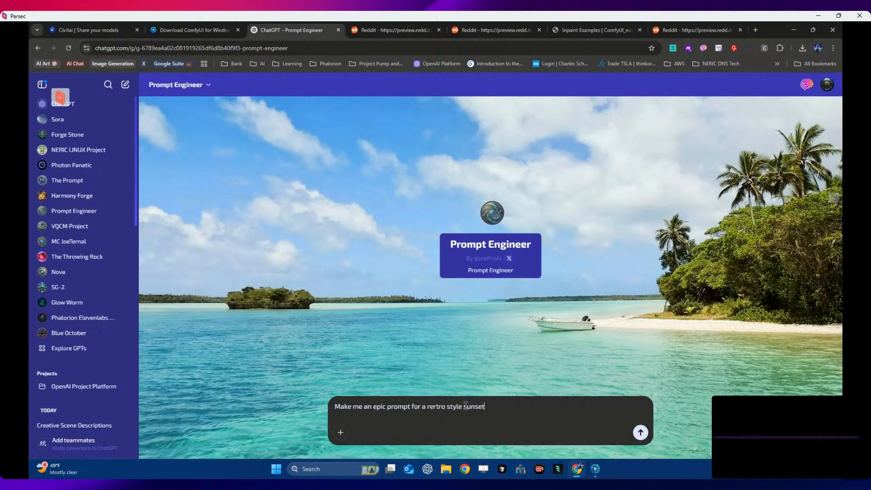
{"action": "key", "text": "Return"}
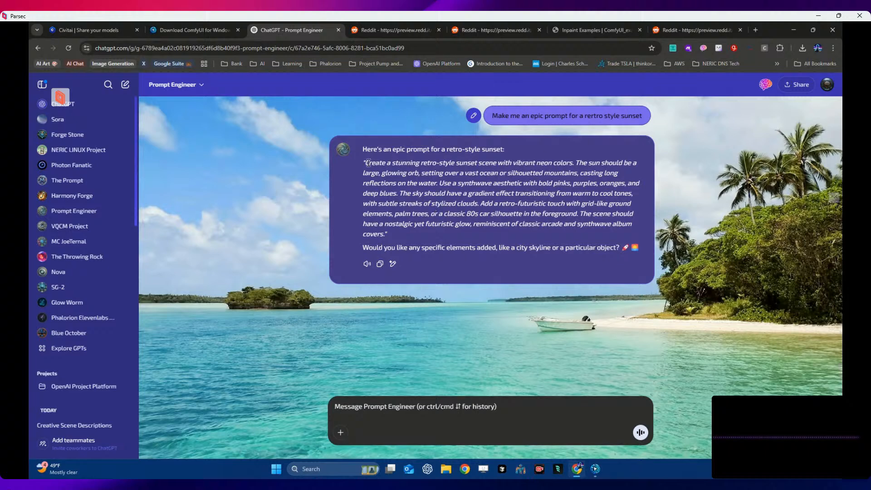
Step: Copy the retro sunset prompt from the ChatGPT reply and replace the positive prompt's text in the ComfyUI Image Generation workflow with it
{"action": "left_click_drag", "start_coordinate": [366, 163], "coordinate": [384, 233]}
{"action": "right_click", "coordinate": [381, 232]}
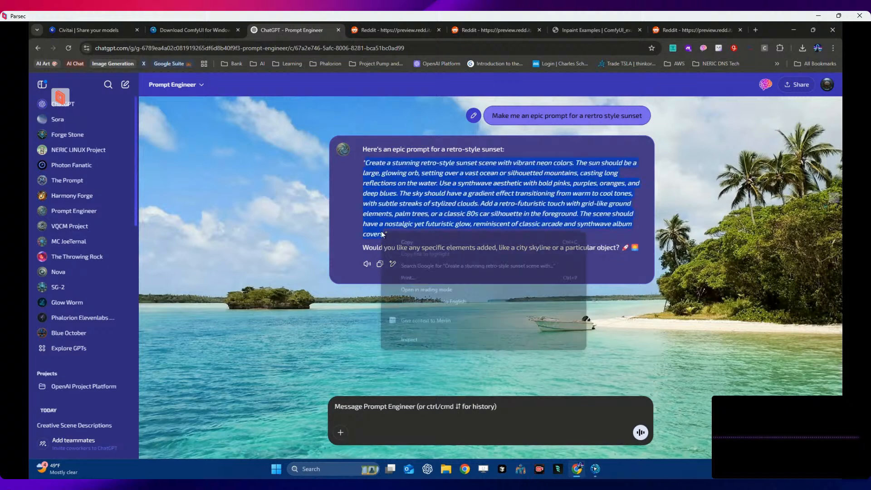
{"action": "left_click", "coordinate": [408, 244]}
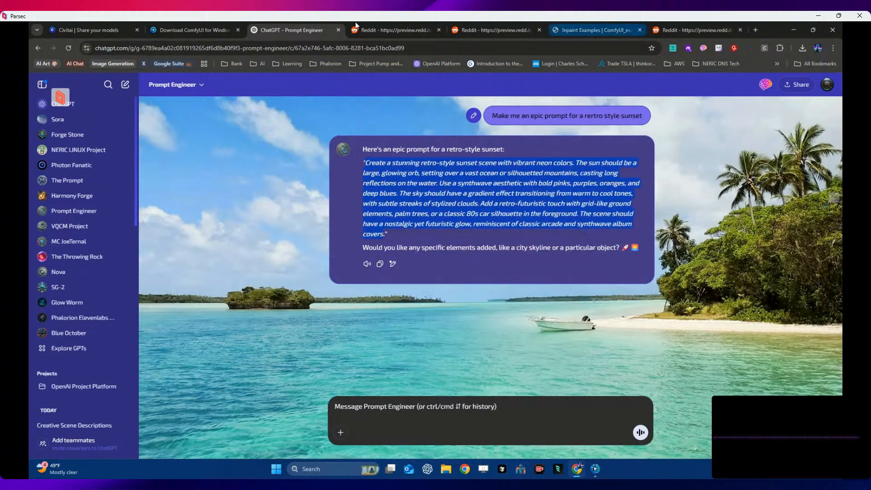
{"action": "left_click", "coordinate": [111, 30]}
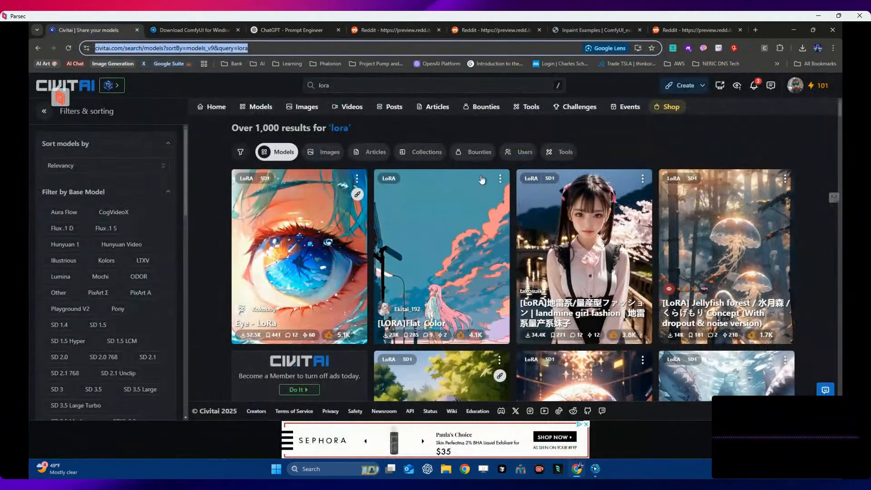
{"action": "left_click", "coordinate": [596, 469]}
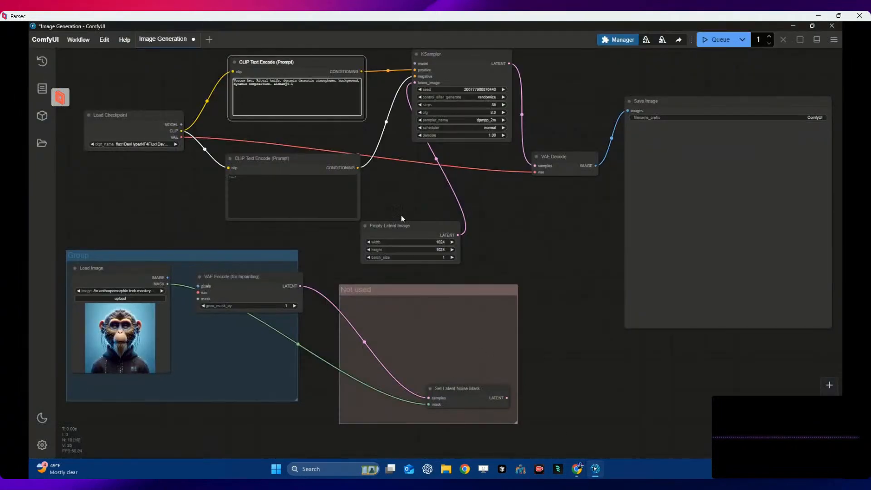
{"action": "left_click_drag", "start_coordinate": [327, 91], "coordinate": [198, 64]}
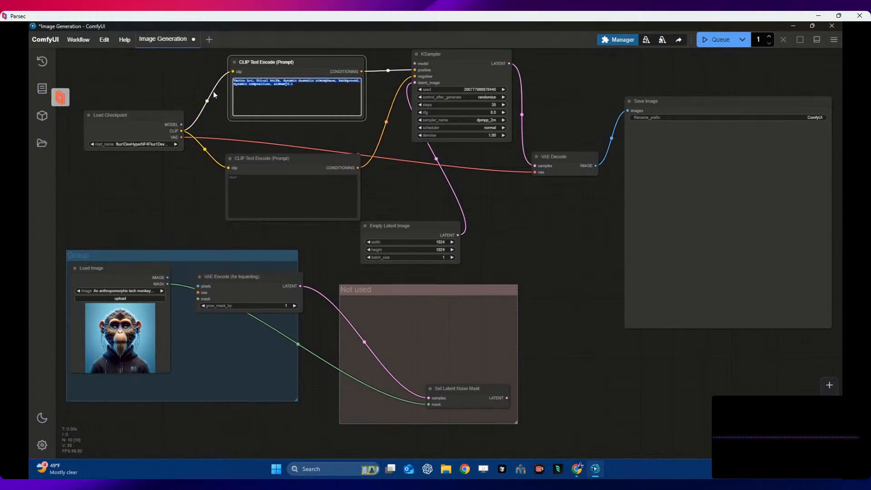
{"action": "key", "text": "ctrl+v"}
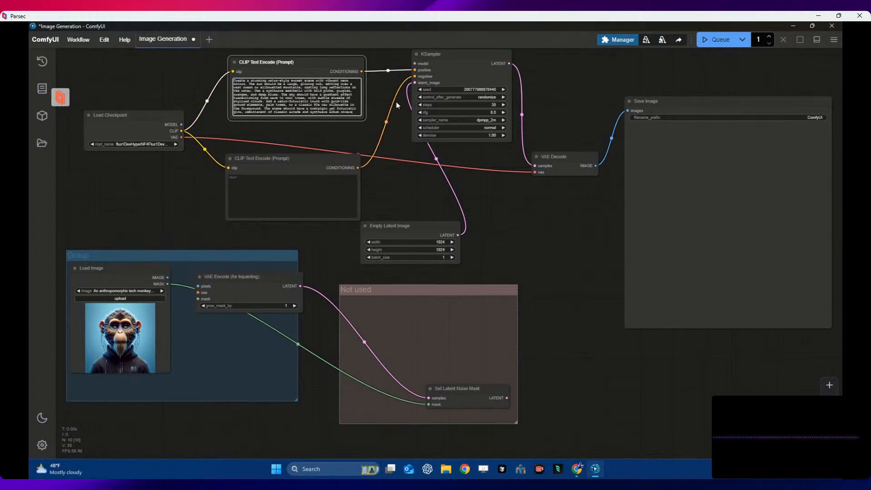
Step: Return to the Prompt Engineer chat in the browser and send the request "Negative prompt"
{"action": "left_click", "coordinate": [576, 470]}
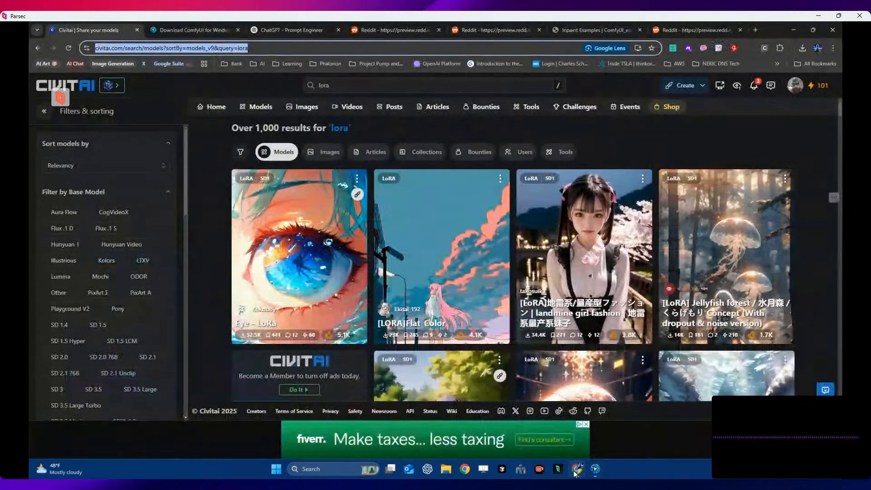
{"action": "left_click", "coordinate": [688, 29]}
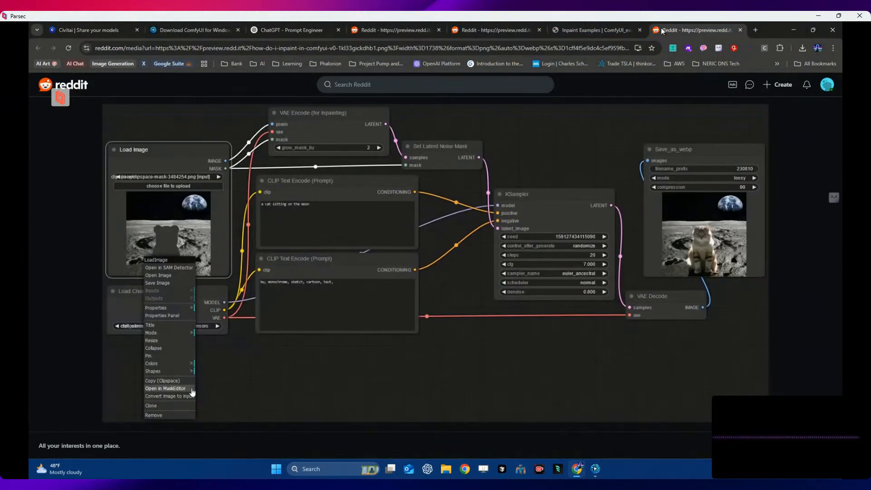
{"action": "left_click", "coordinate": [285, 30]}
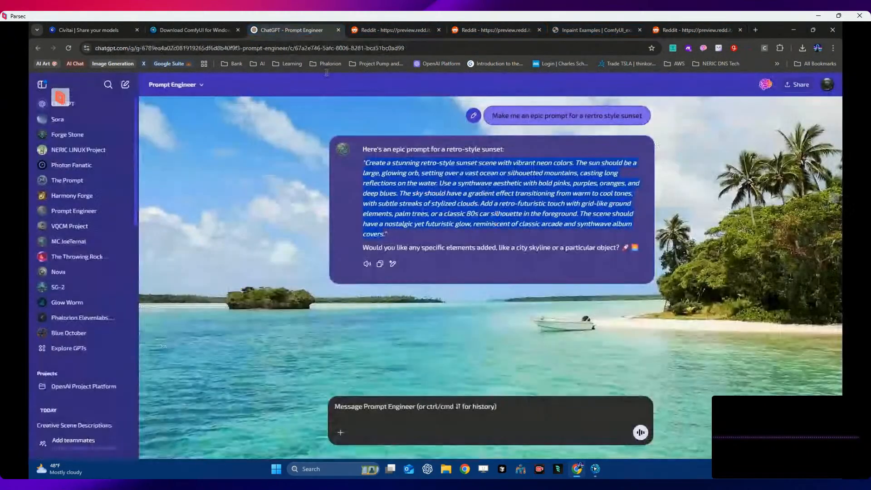
{"action": "left_click", "coordinate": [454, 400]}
{"action": "type", "text": "N"}
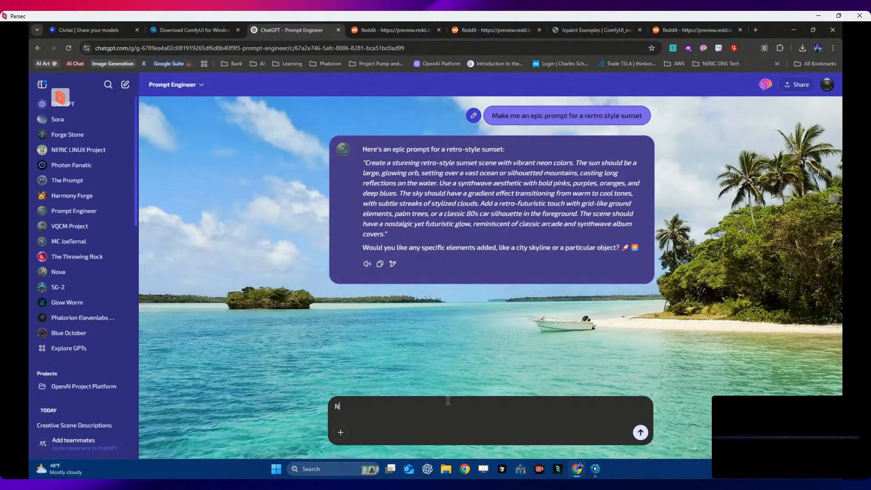
{"action": "type", "text": "egative "}
{"action": "type", "text": "prom"}
{"action": "key", "text": "BackSpace"}
{"action": "type", "text": "mpt"}
{"action": "key", "text": "Return"}
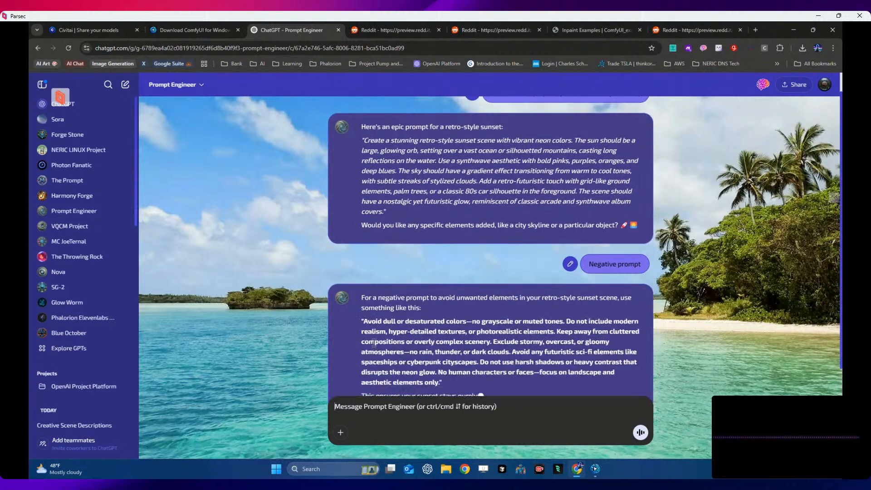
Step: Copy the quoted negative prompt from the reply and paste it into the empty negative prompt node in ComfyUI
{"action": "left_click_drag", "start_coordinate": [365, 266], "coordinate": [441, 328]}
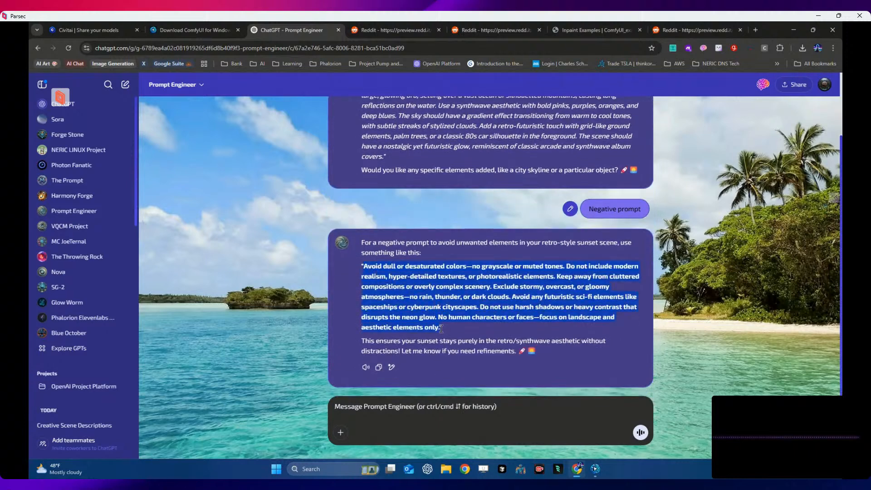
{"action": "right_click", "coordinate": [439, 328]}
{"action": "left_click", "coordinate": [457, 338]}
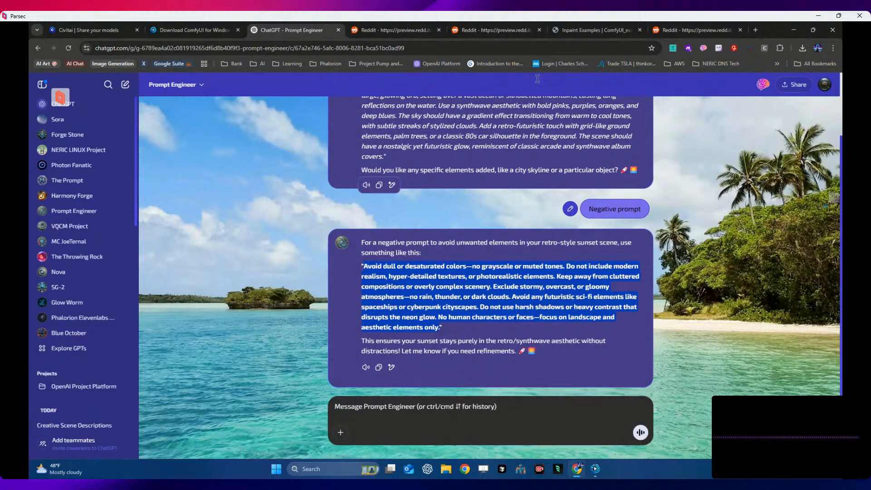
{"action": "left_click", "coordinate": [595, 469]}
{"action": "left_click", "coordinate": [297, 191]}
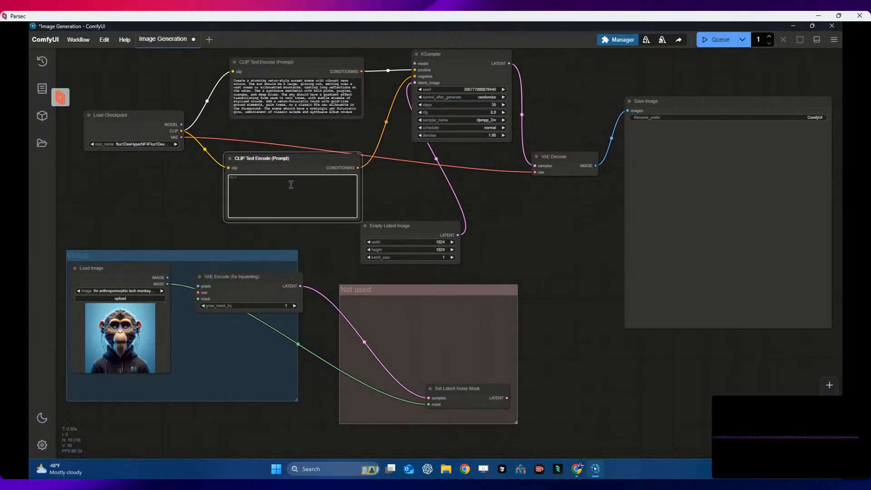
{"action": "key", "text": "ctrl+v"}
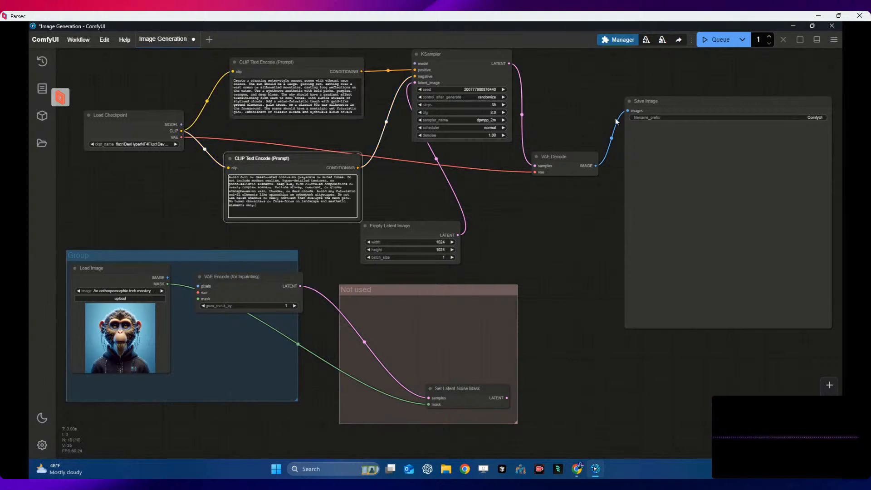
Step: Connect the Load Checkpoint's MODEL output to the KSampler's model input and queue the image generation
{"action": "left_click", "coordinate": [710, 43]}
{"action": "left_click", "coordinate": [712, 45]}
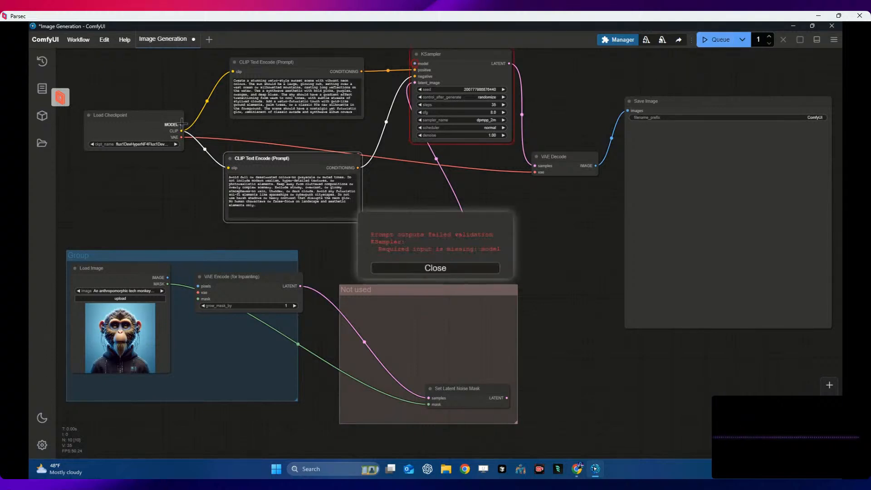
{"action": "left_click_drag", "start_coordinate": [182, 124], "coordinate": [415, 64]}
{"action": "left_click", "coordinate": [431, 268]}
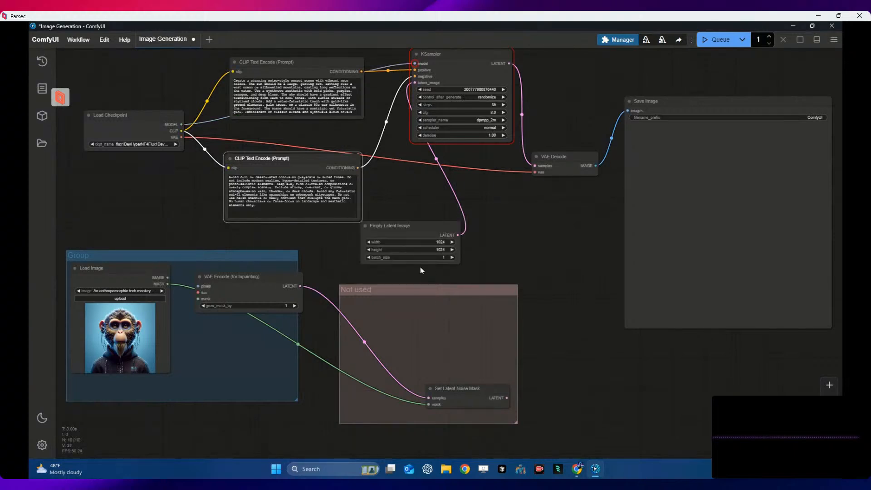
{"action": "left_click", "coordinate": [710, 45]}
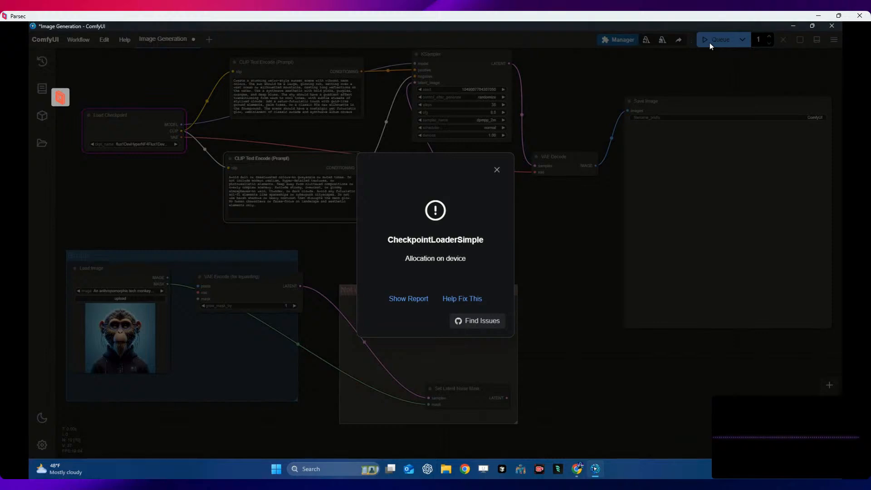
{"action": "left_click", "coordinate": [497, 171]}
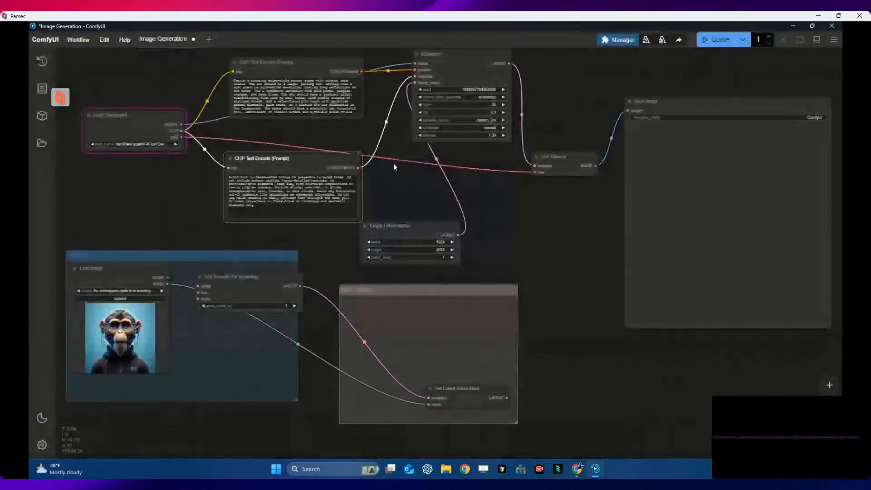
Step: Open the Flux Schnell workflow template and set its checkpoint to flux1DevHyperNF4Flux1DevBNB_flux1DevHyperNF4.safetensors
{"action": "left_click", "coordinate": [84, 43]}
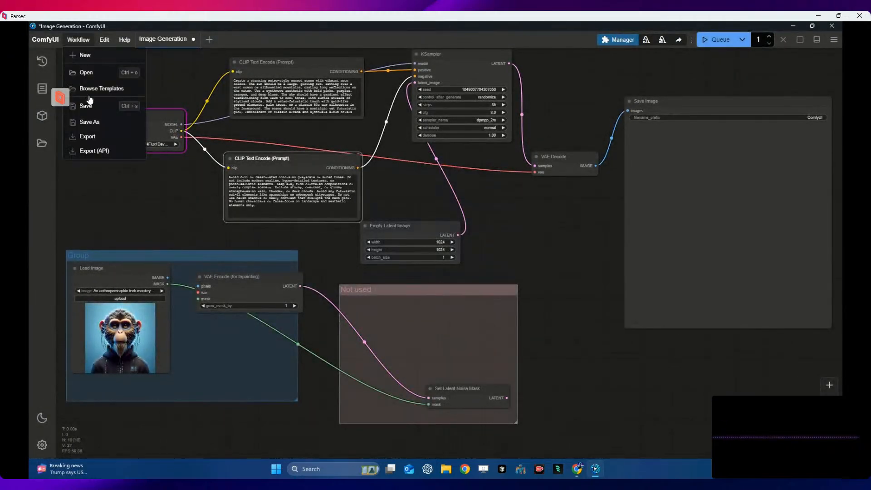
{"action": "mouse_move", "coordinate": [99, 47]}
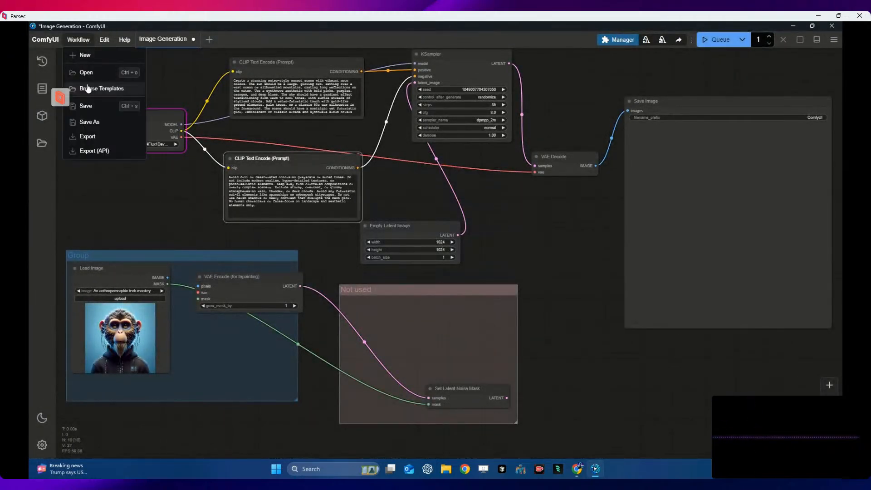
{"action": "left_click", "coordinate": [88, 90]}
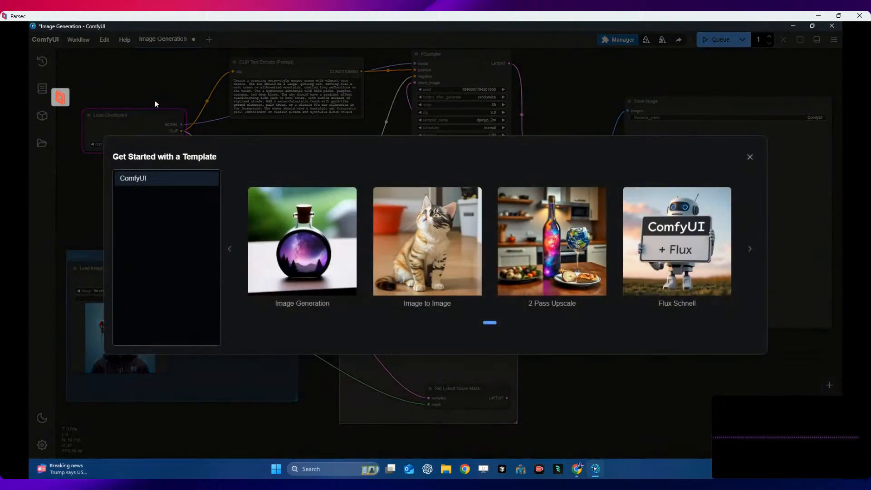
{"action": "left_click", "coordinate": [618, 231]}
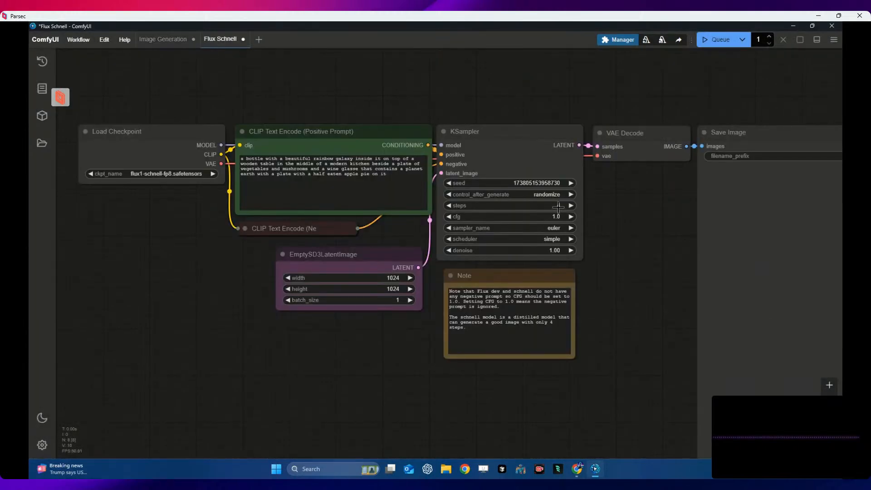
{"action": "left_click", "coordinate": [192, 175]}
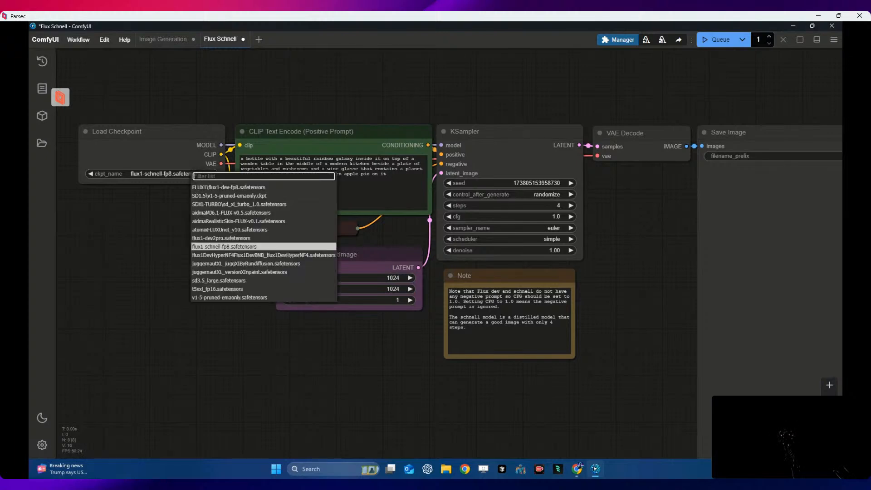
{"action": "left_click", "coordinate": [266, 255]}
Step: Spread out the Load Checkpoint, positive prompt and collapsed negative prompt nodes, with the positive prompt above and the negative prompt below the checkpoint's links
{"action": "scroll", "coordinate": [385, 223], "scroll_direction": "down", "scroll_amount": 4}
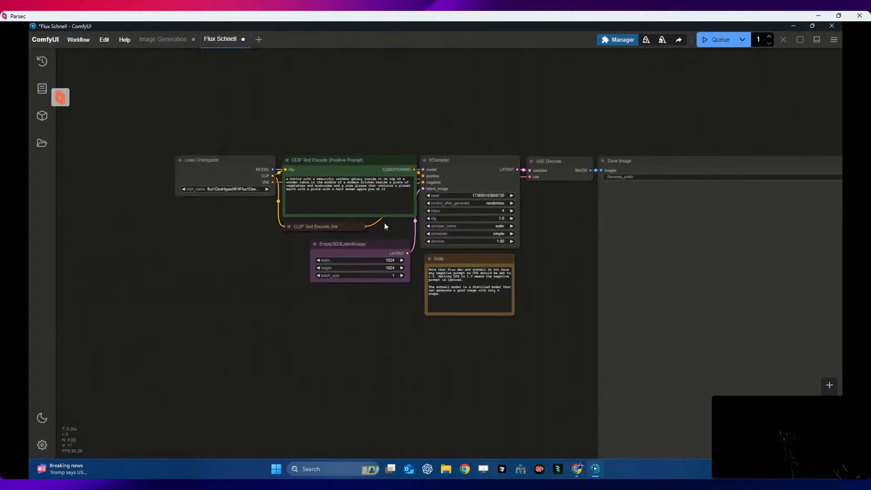
{"action": "left_click_drag", "start_coordinate": [237, 167], "coordinate": [142, 164]}
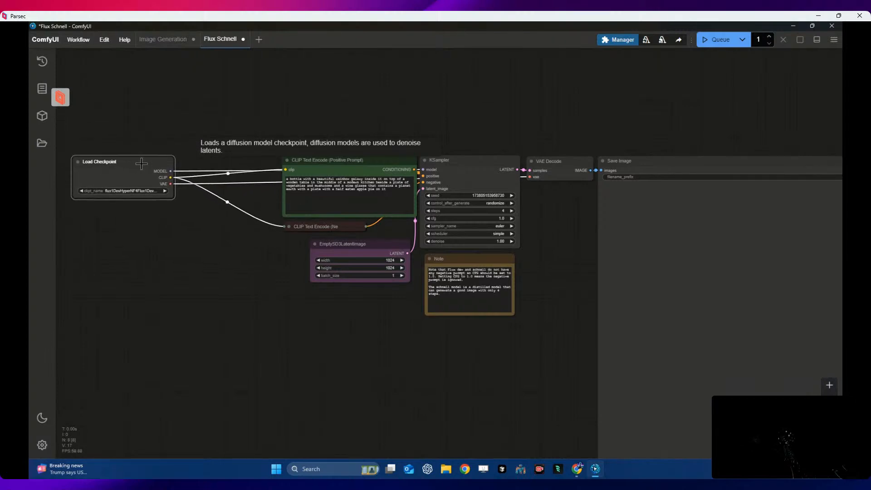
{"action": "left_click_drag", "start_coordinate": [330, 162], "coordinate": [263, 94]}
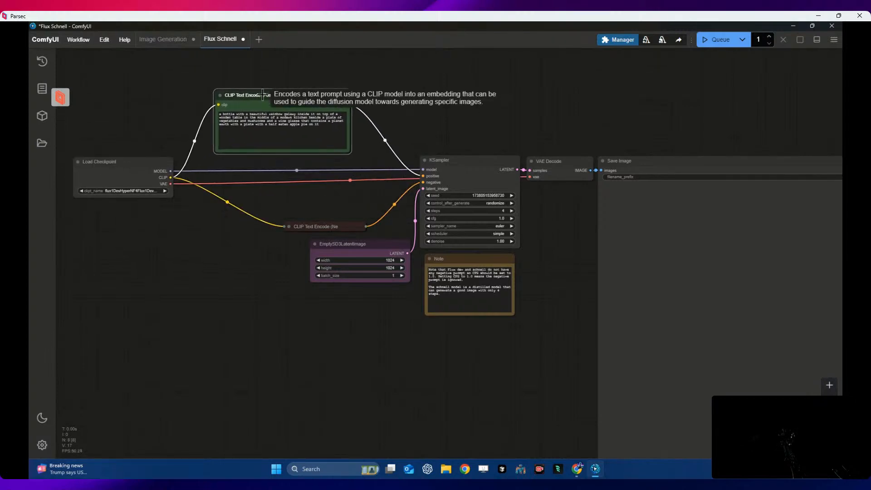
{"action": "left_click_drag", "start_coordinate": [329, 134], "coordinate": [186, 109]}
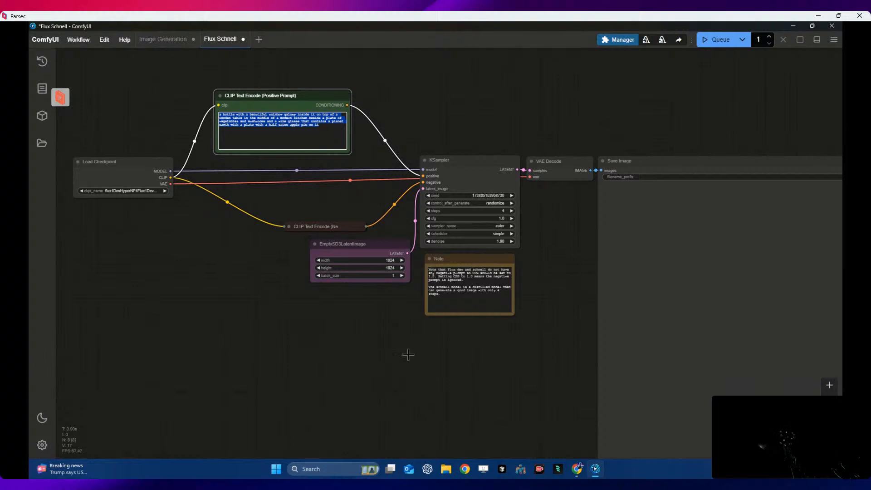
{"action": "double_click", "coordinate": [340, 226]}
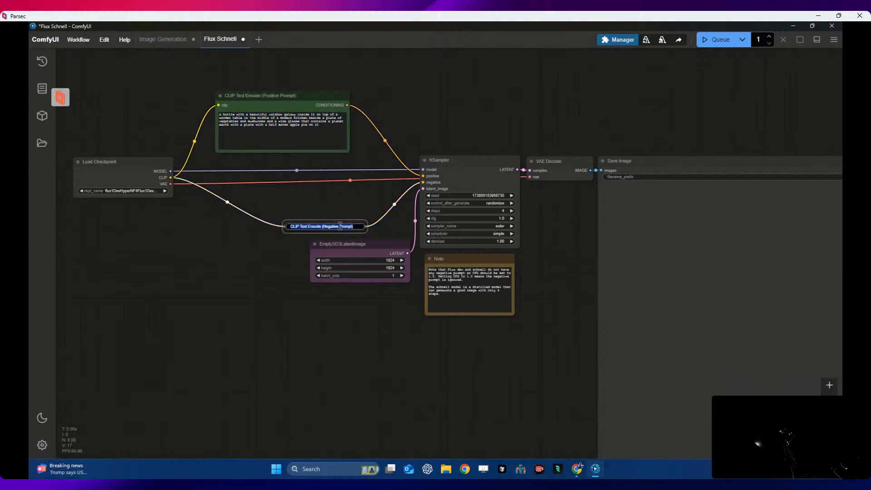
{"action": "left_click", "coordinate": [337, 234]}
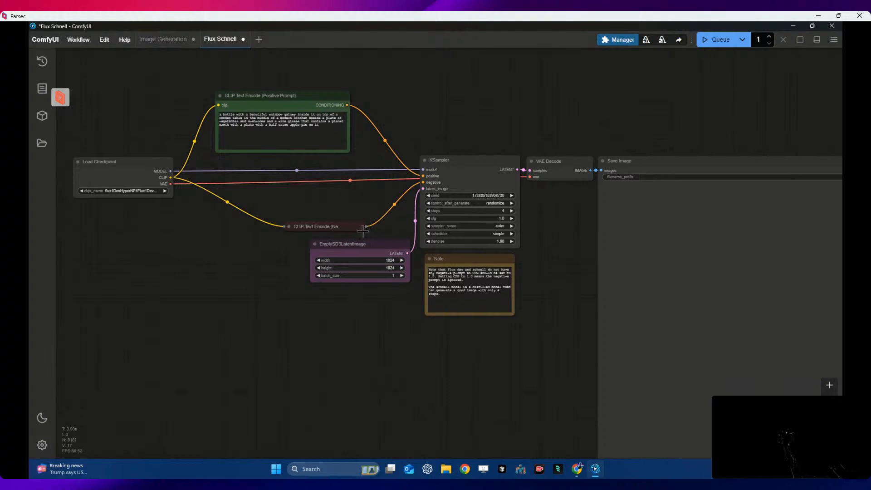
{"action": "left_click_drag", "start_coordinate": [353, 229], "coordinate": [315, 228]}
{"action": "right_click", "coordinate": [300, 224]}
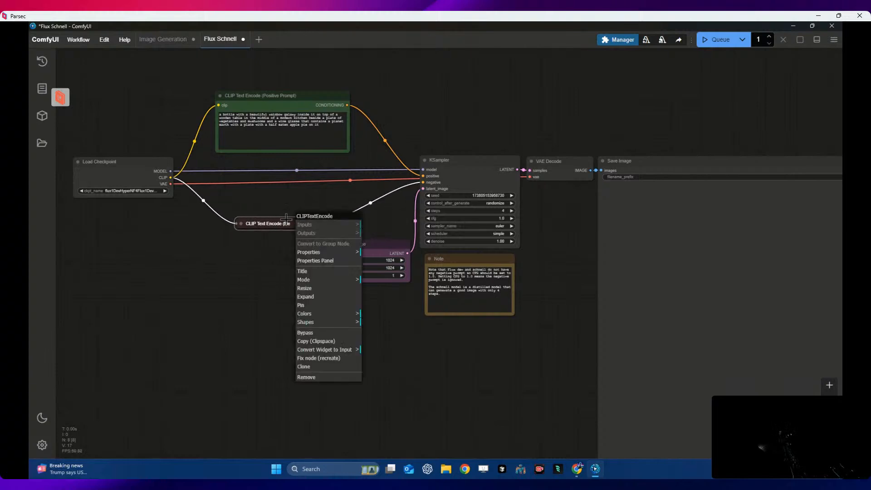
{"action": "left_click", "coordinate": [287, 223]}
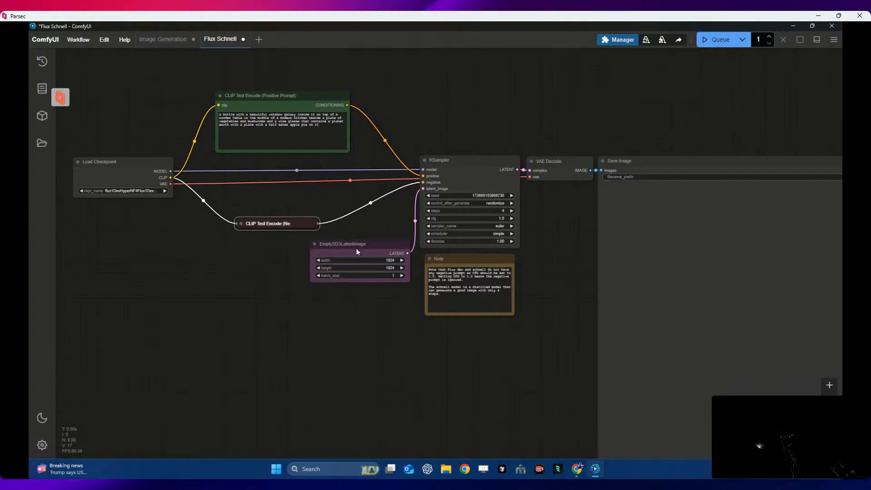
Step: Copy the retro sunset prompt from ChatGPT again and replace the bottle text in the Flux Schnell workflow's positive prompt with it
{"action": "left_click", "coordinate": [289, 137]}
{"action": "left_click", "coordinate": [581, 471]}
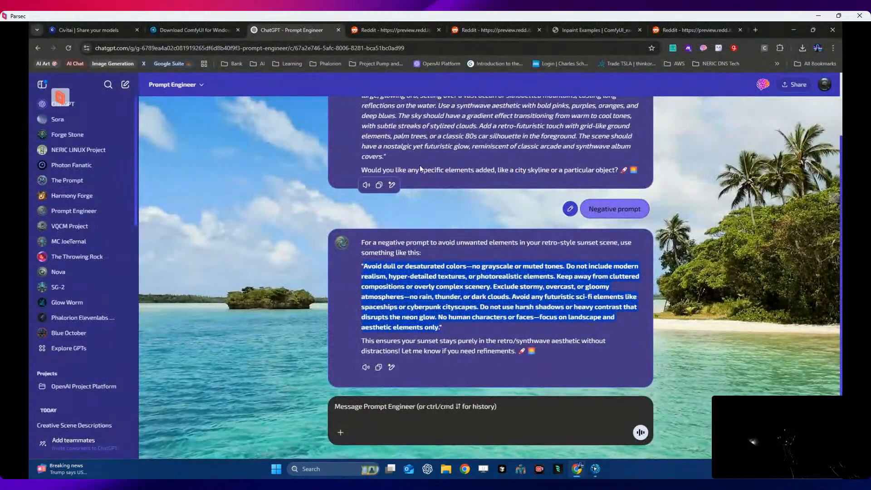
{"action": "left_click_drag", "start_coordinate": [385, 156], "coordinate": [366, 164]}
{"action": "key", "text": "ctrl+c"}
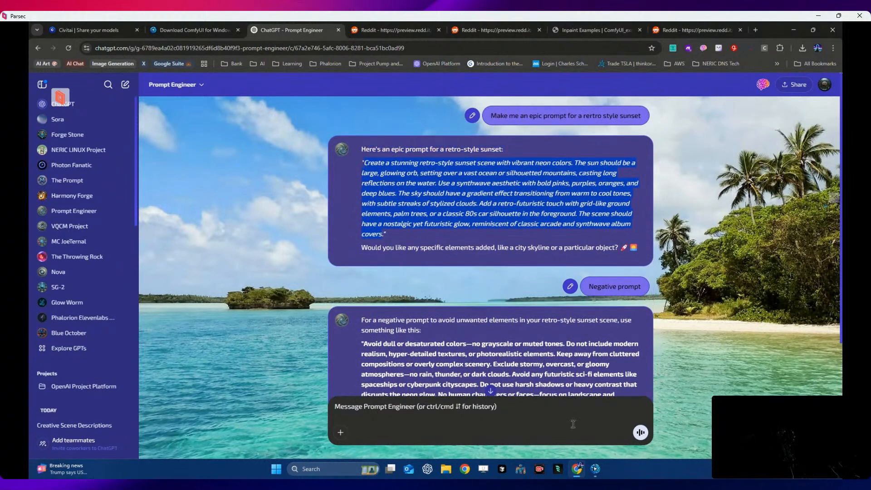
{"action": "left_click", "coordinate": [596, 469]}
{"action": "left_click_drag", "start_coordinate": [342, 135], "coordinate": [189, 109]}
{"action": "key", "text": "ctrl+v"}
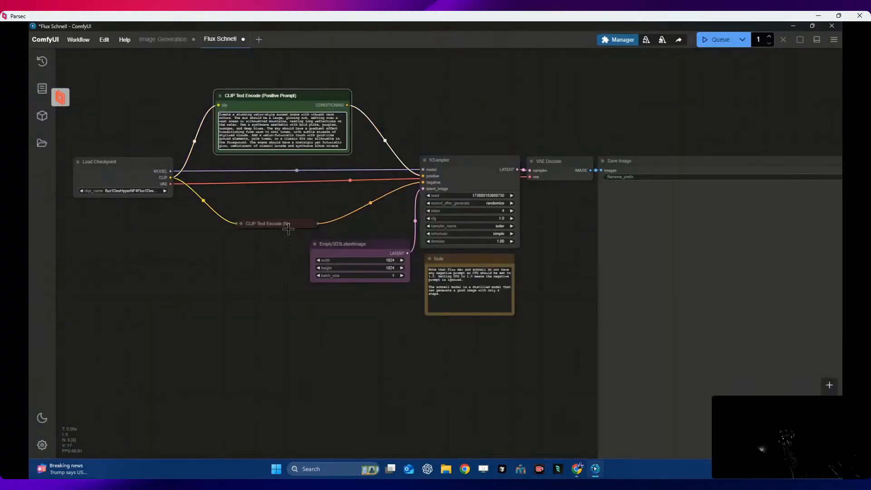
Step: Queue the Flux Schnell workflow, then switch its checkpoint to juggernautXL_juggXIByRundiffusion.safetensors and queue it again
{"action": "left_click", "coordinate": [717, 39]}
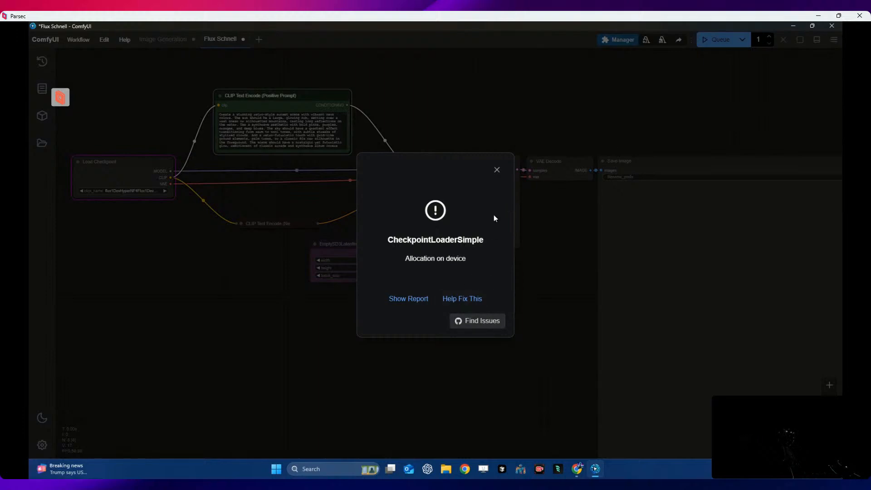
{"action": "left_click", "coordinate": [497, 171]}
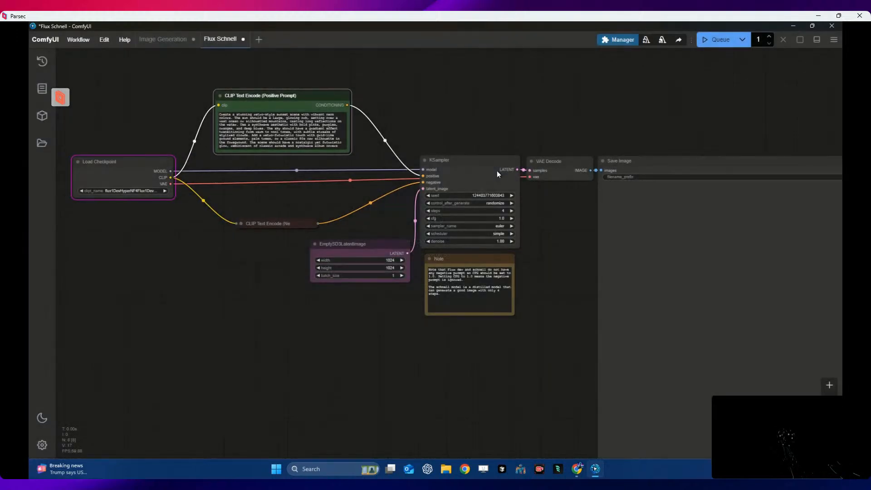
{"action": "left_click", "coordinate": [163, 191]}
{"action": "left_click", "coordinate": [715, 42]}
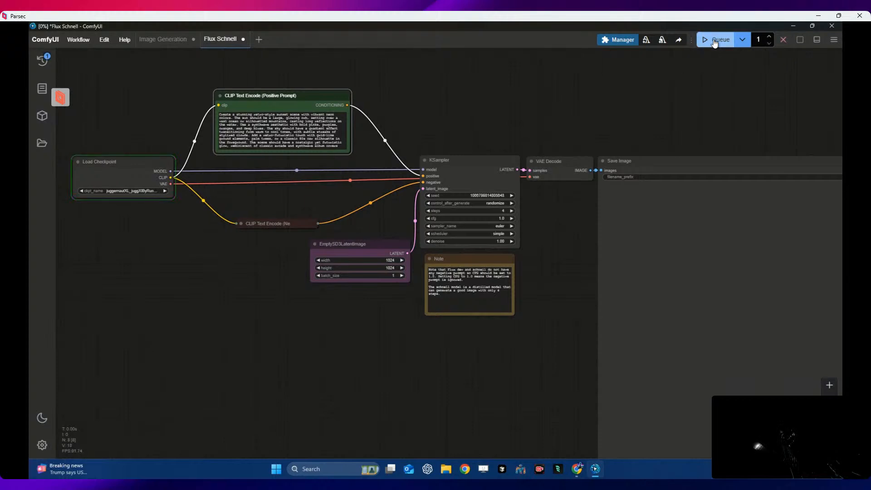
{"action": "left_click", "coordinate": [135, 191]}
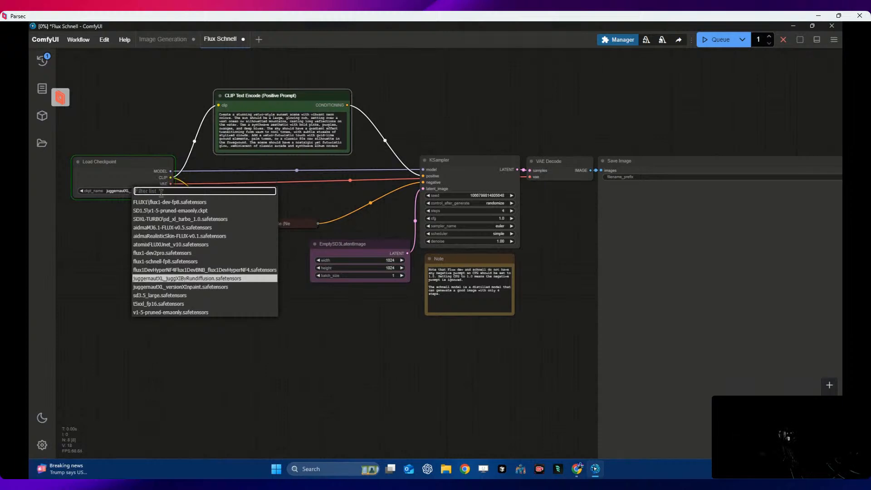
{"action": "left_click", "coordinate": [136, 177]}
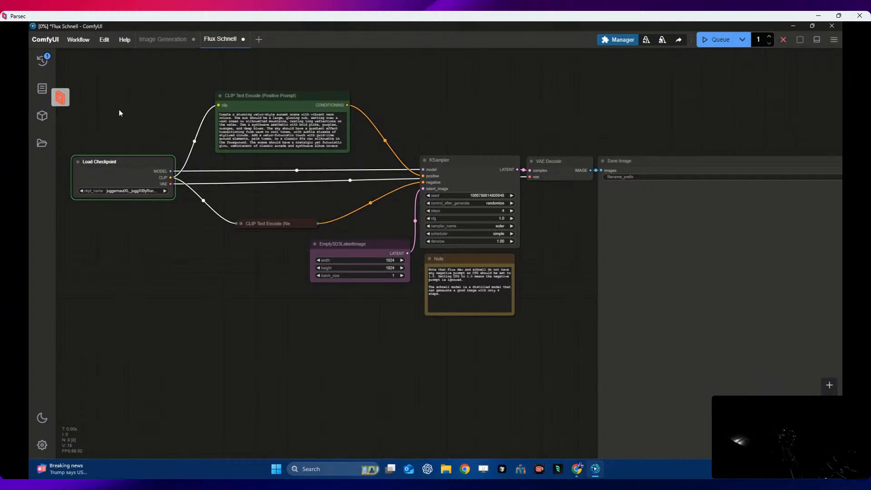
Step: Open the Image Generation template and start downloading its missing v1-5-pruned-emaonly-fp16.safetensors checkpoint
{"action": "left_click", "coordinate": [78, 39]}
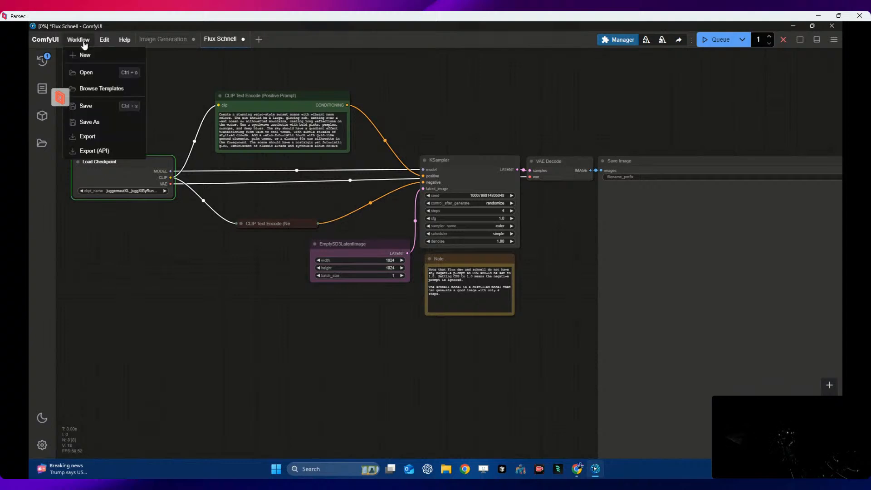
{"action": "left_click", "coordinate": [97, 89]}
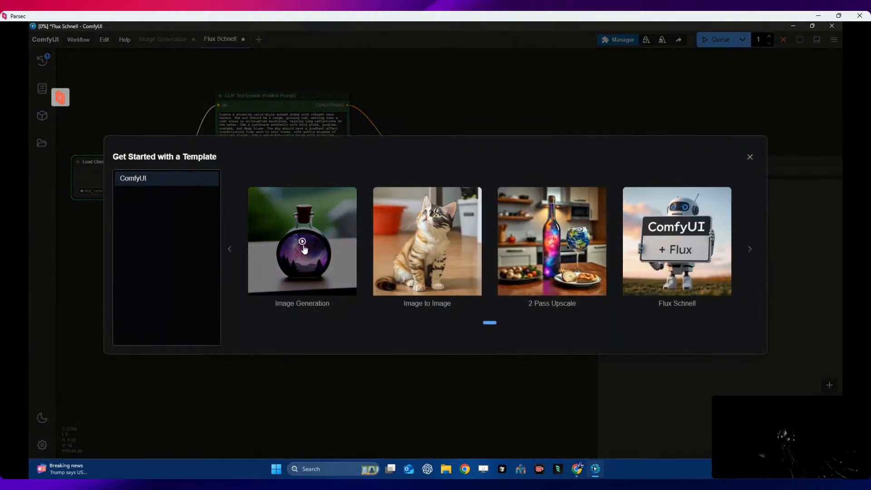
{"action": "left_click", "coordinate": [303, 251]}
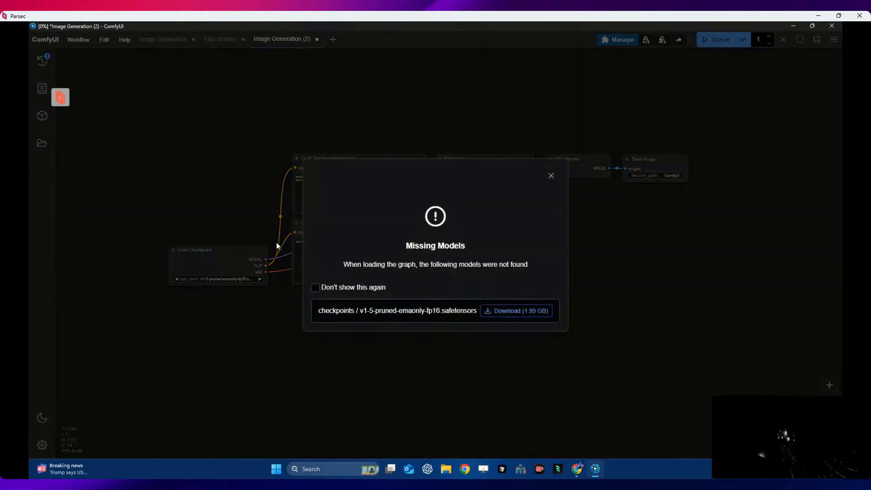
{"action": "left_click", "coordinate": [512, 313]}
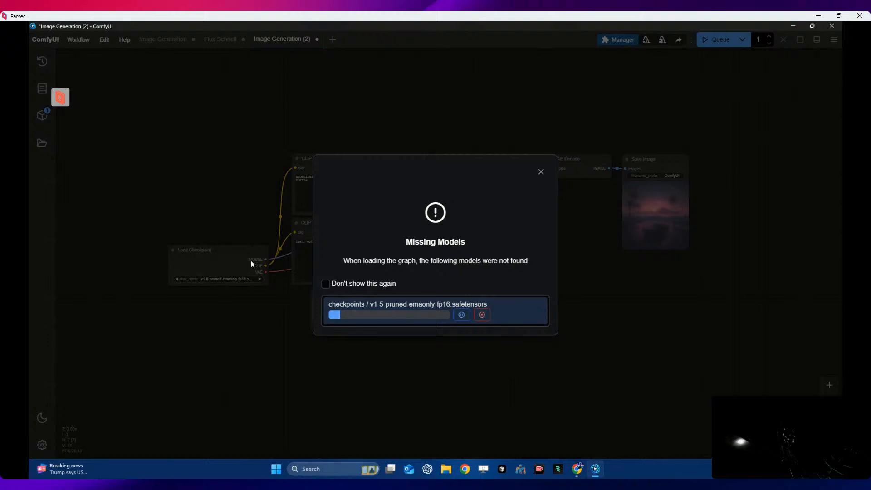
{"action": "left_click", "coordinate": [251, 261]}
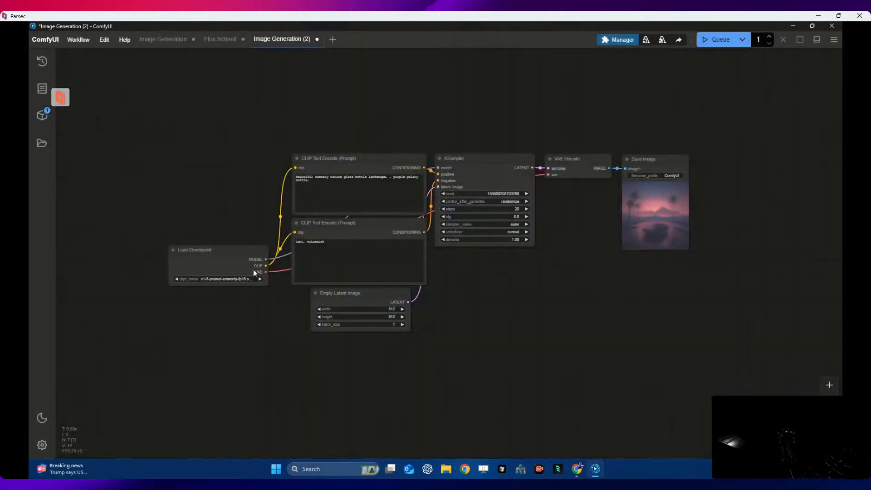
Step: Set the new Image Generation workflow's checkpoint to flux1DevHyperNF4Flux1DevBNB_flux1DevHyperNF4.safetensors and queue the image generation
{"action": "left_click", "coordinate": [260, 278]}
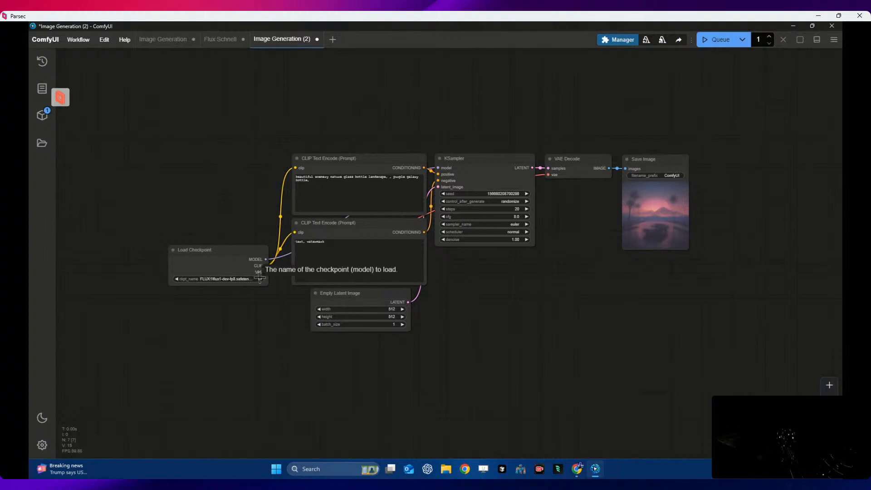
{"action": "left_click", "coordinate": [260, 278]}
{"action": "left_click", "coordinate": [253, 278]}
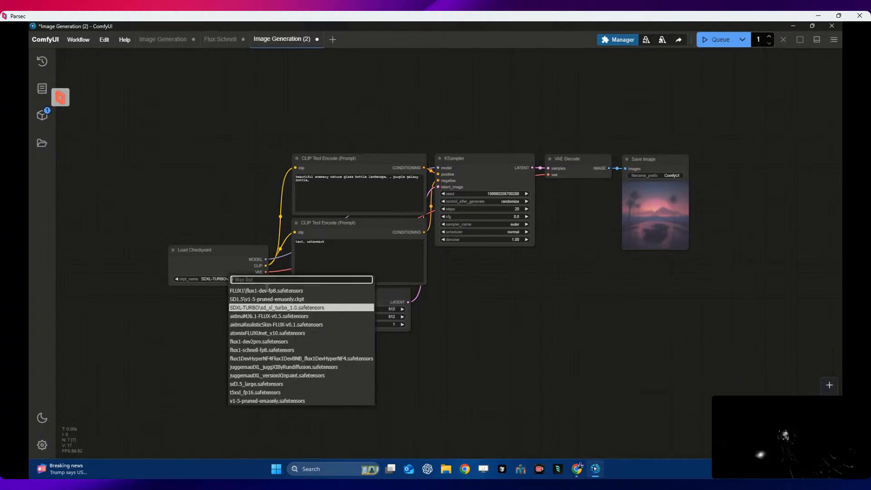
{"action": "left_click", "coordinate": [277, 359]}
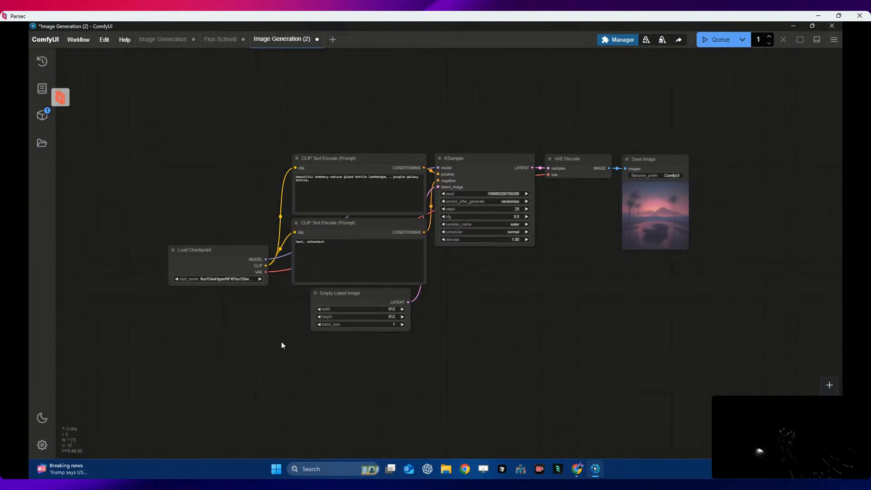
{"action": "left_click", "coordinate": [716, 42]}
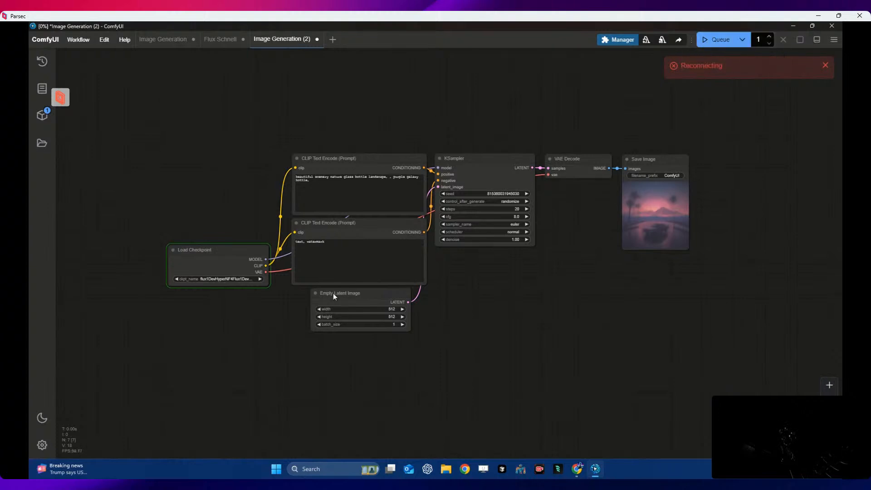
Step: Change the checkpoint to juggernautXL_juggXIByRundiffusion.safetensors, try to queue the workflow again and dismiss the error messages
{"action": "left_click", "coordinate": [260, 279]}
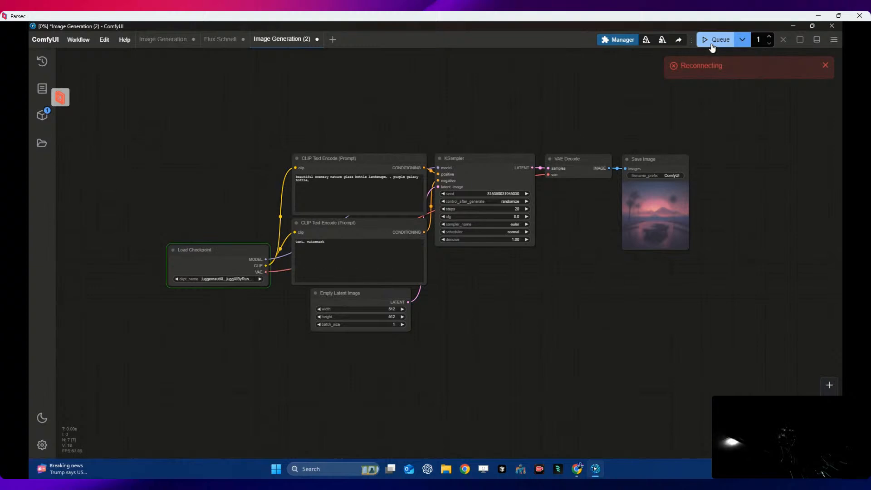
{"action": "left_click", "coordinate": [825, 65]}
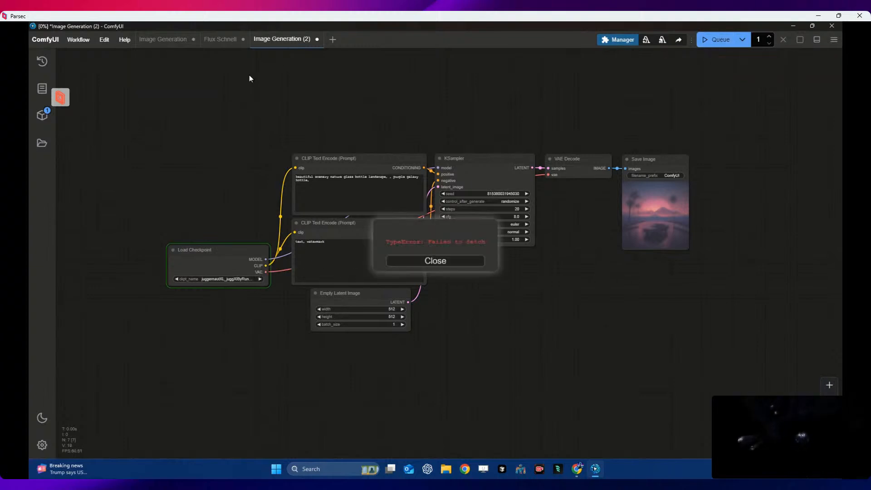
{"action": "left_click", "coordinate": [408, 265]}
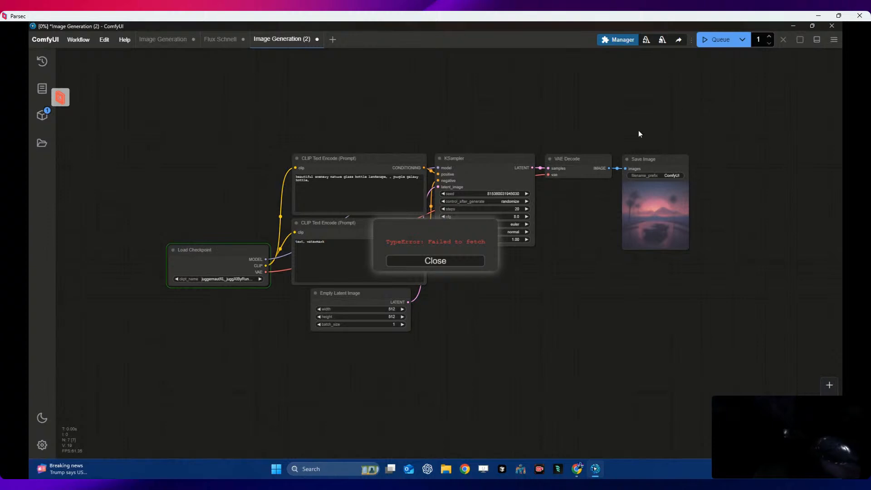
{"action": "left_click", "coordinate": [412, 258]}
Step: Look through the workflow templates and the Pictures and Documents folders for a workflow file to open
{"action": "left_click", "coordinate": [82, 40]}
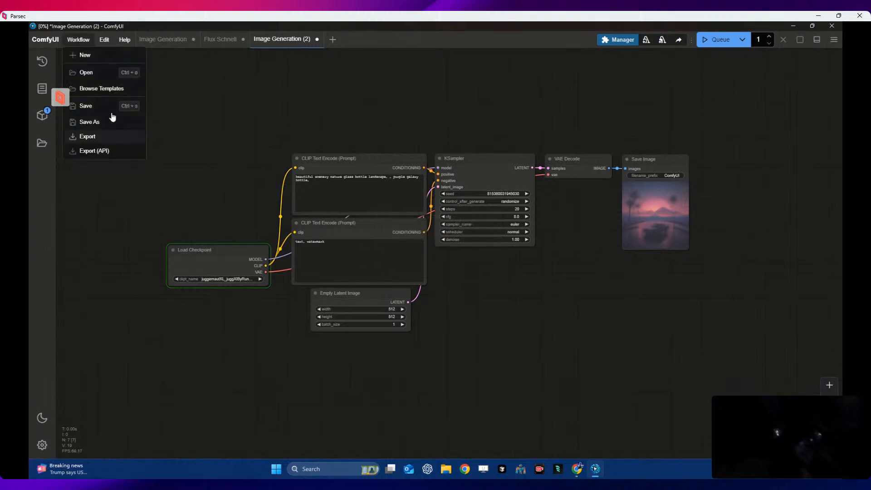
{"action": "left_click", "coordinate": [99, 88]}
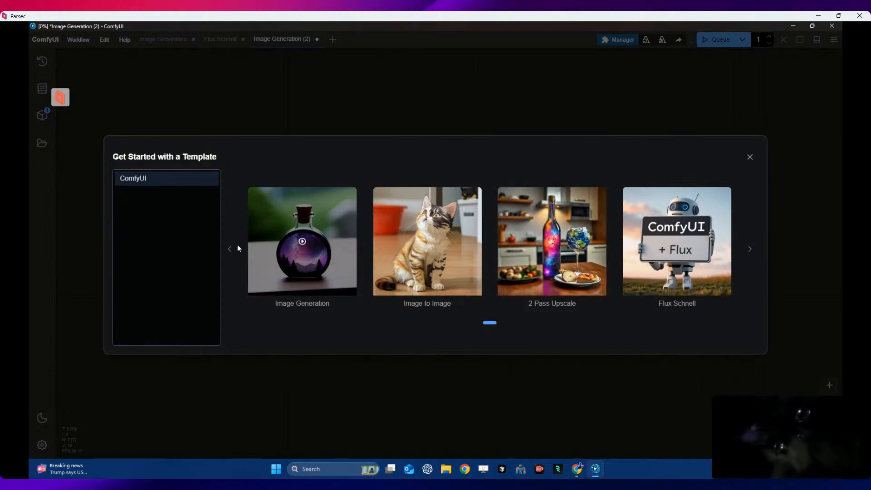
{"action": "left_click", "coordinate": [79, 39]}
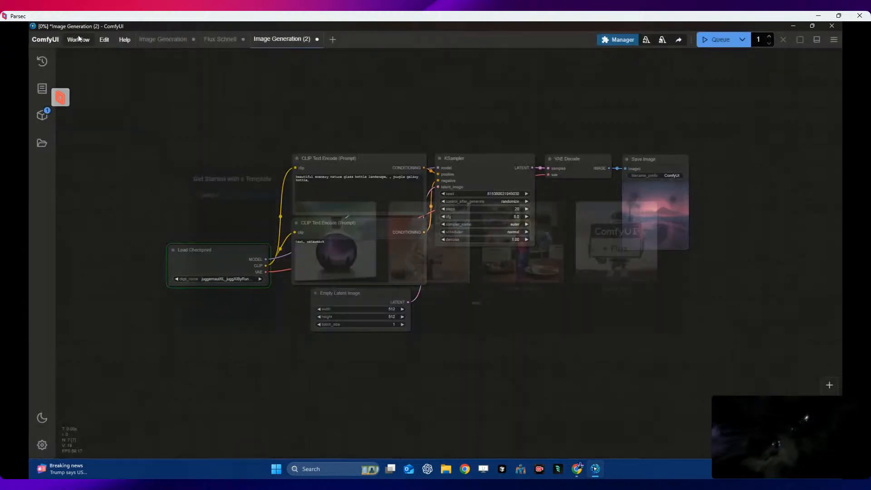
{"action": "left_click", "coordinate": [81, 41]}
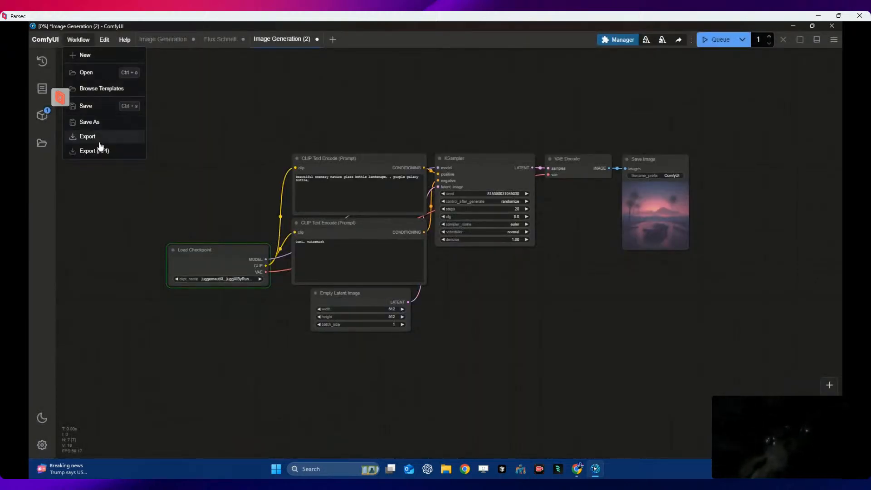
{"action": "left_click", "coordinate": [100, 72]}
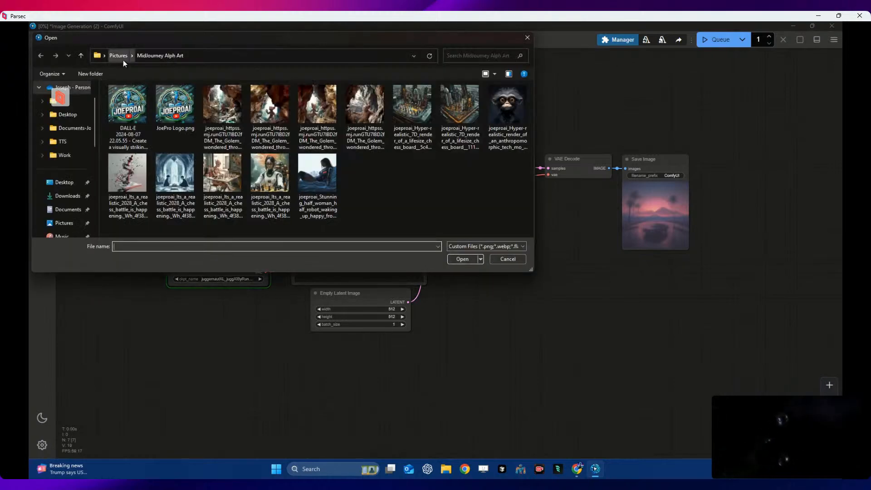
{"action": "left_click", "coordinate": [123, 58]}
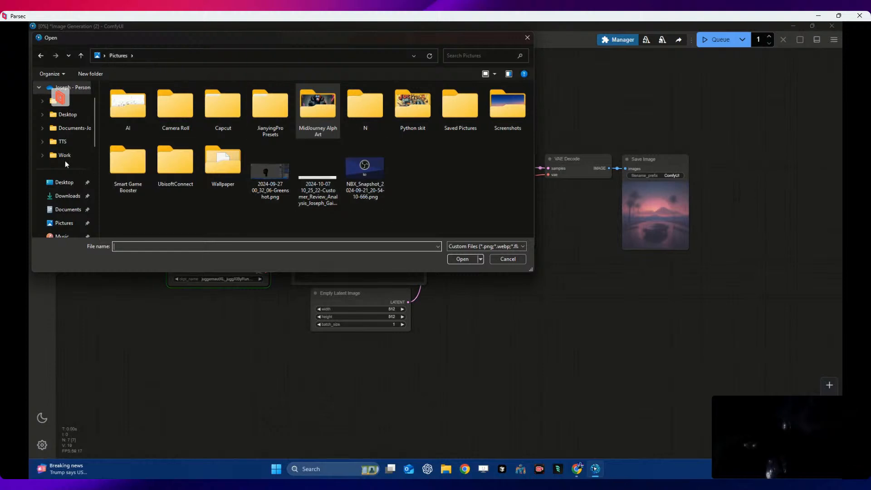
{"action": "left_click", "coordinate": [69, 209]}
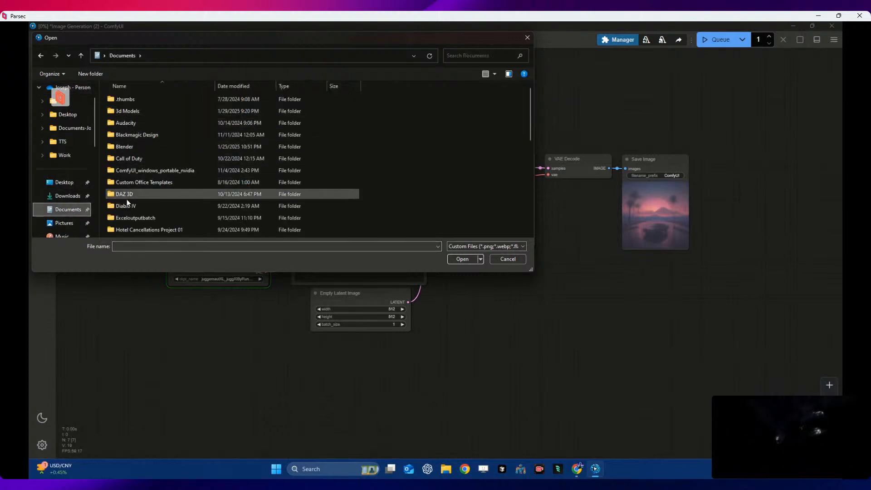
{"action": "scroll", "coordinate": [127, 200], "scroll_direction": "down", "scroll_amount": 10}
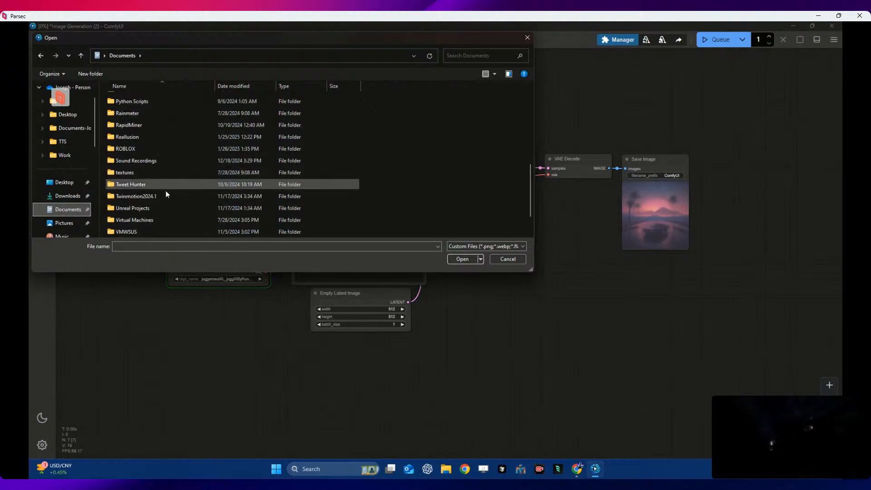
{"action": "scroll", "coordinate": [165, 191], "scroll_direction": "up", "scroll_amount": 10}
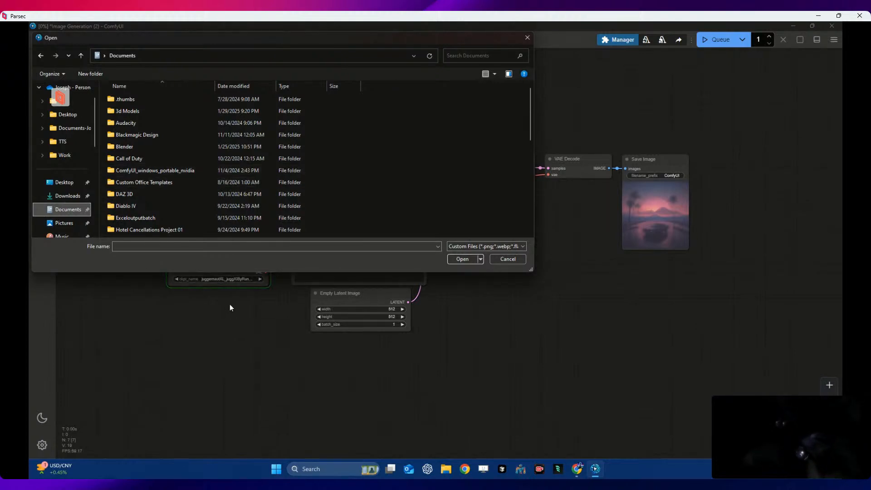
{"action": "left_click", "coordinate": [499, 260]}
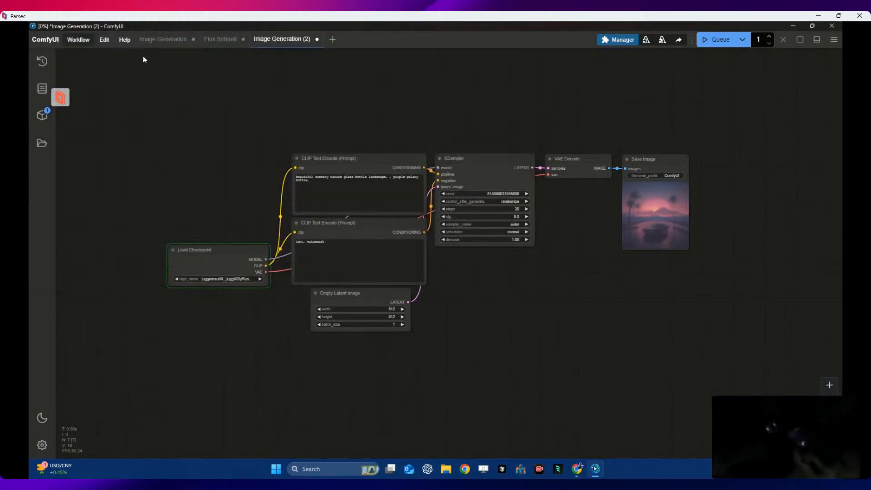
Step: Return to the first Image Generation workflow and set its checkpoint to juggernautXL_juggXIByRundiffusion.safetensors
{"action": "left_click", "coordinate": [158, 41]}
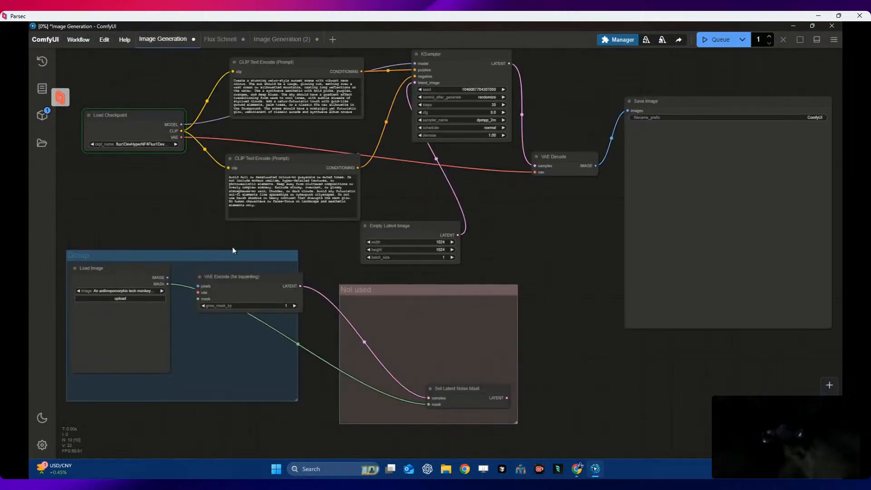
{"action": "left_click", "coordinate": [177, 145]}
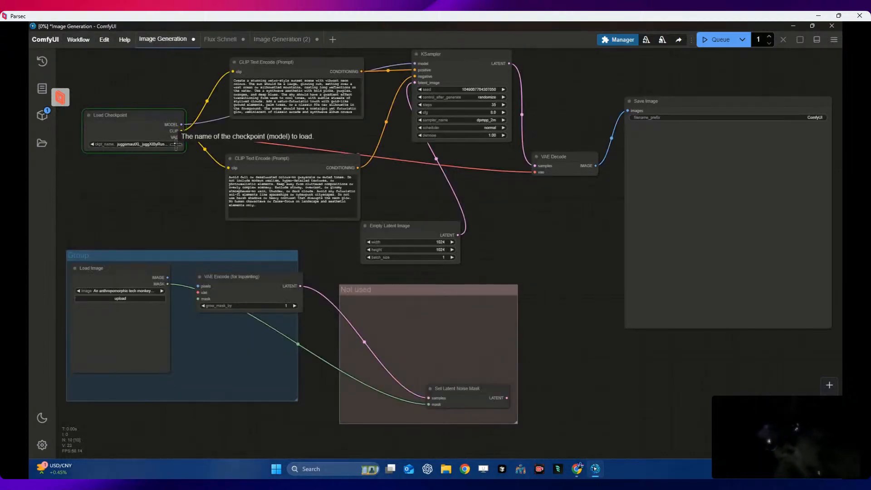
{"action": "left_click", "coordinate": [92, 144]}
{"action": "left_click", "coordinate": [92, 144]}
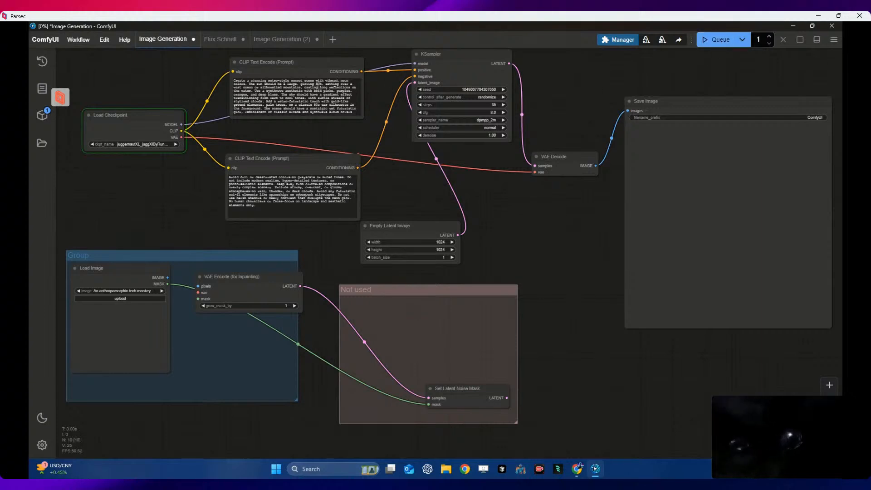
{"action": "left_click", "coordinate": [427, 262]}
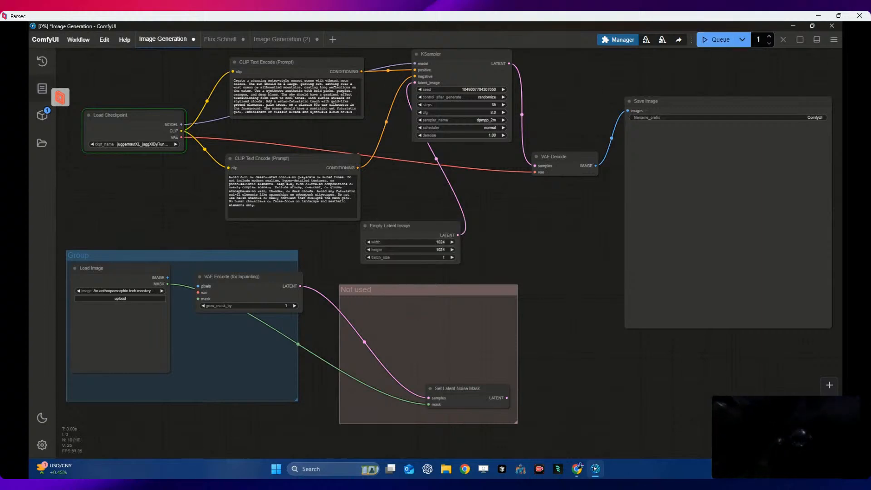
Step: Try to save the workflow under the filename Image Generation
{"action": "left_click", "coordinate": [77, 40]}
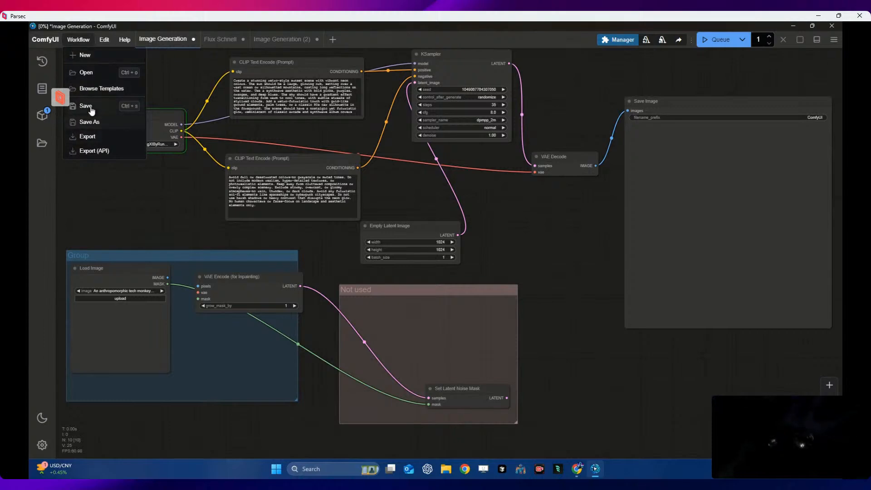
{"action": "left_click", "coordinate": [91, 116]}
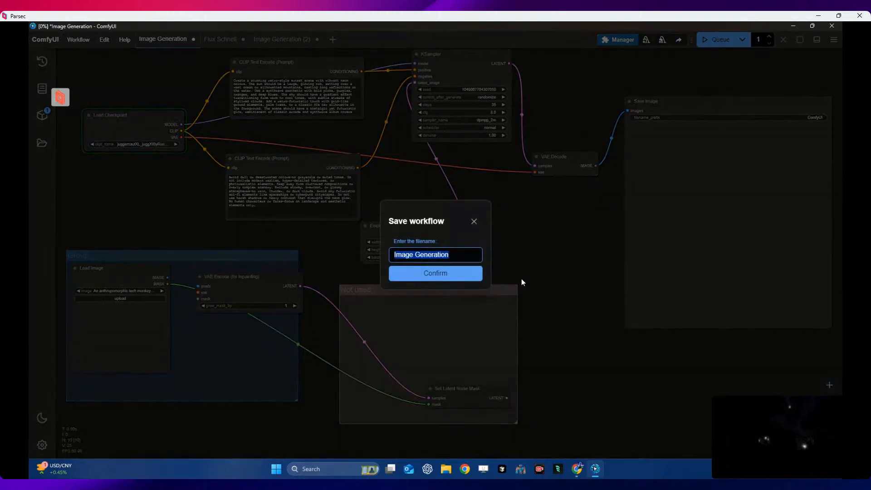
{"action": "left_click", "coordinate": [442, 274]}
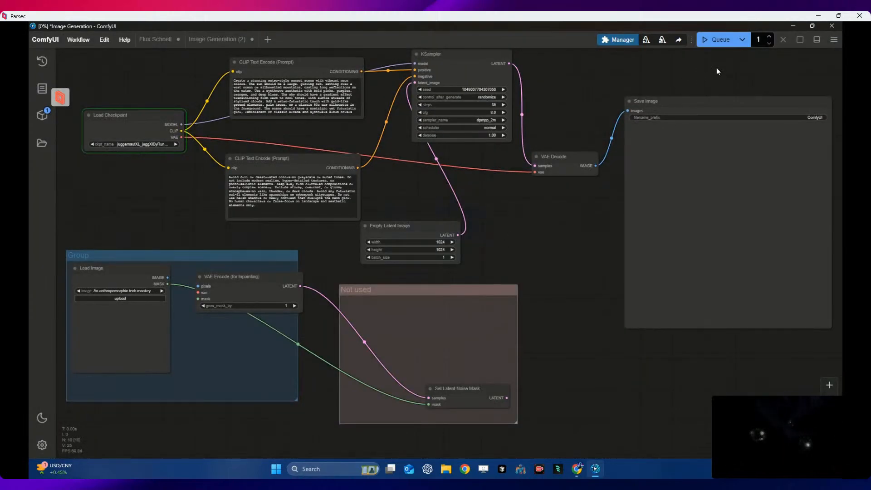
Step: Restart the ComfyUI server through the ComfyUI Manager
{"action": "left_click", "coordinate": [623, 39]}
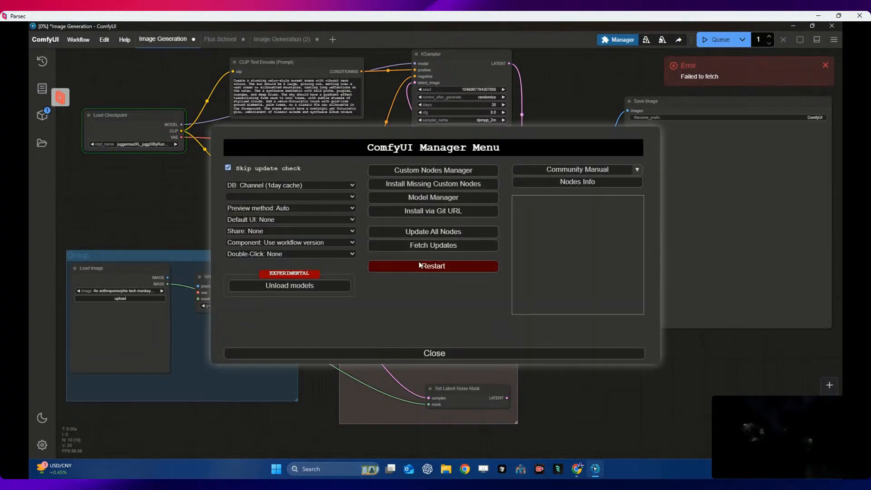
{"action": "left_click", "coordinate": [421, 270]}
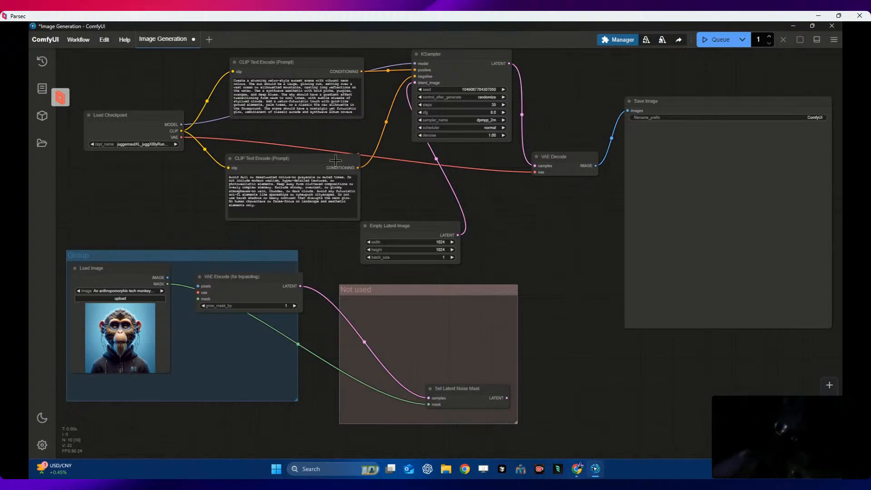
Step: Shift the negative prompt node slightly up and to the right, and queue the Image Generation workflow
{"action": "mouse_move", "coordinate": [335, 160]}
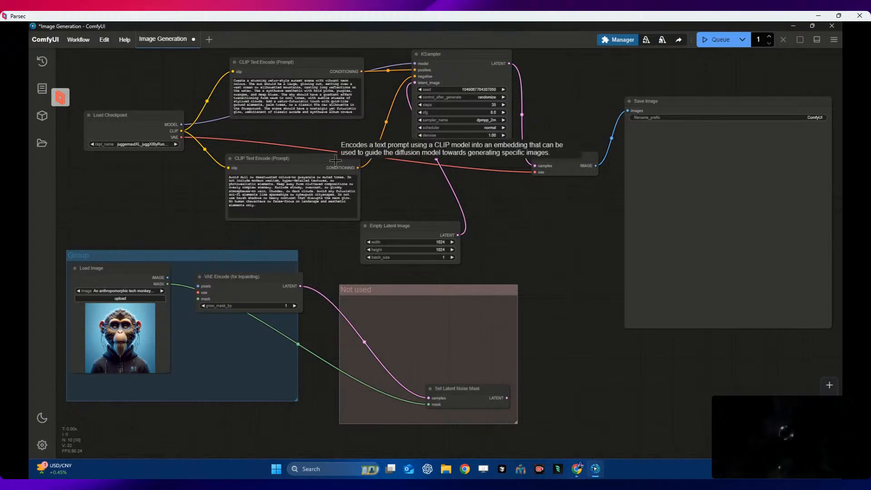
{"action": "left_click_drag", "start_coordinate": [335, 160], "coordinate": [341, 149]}
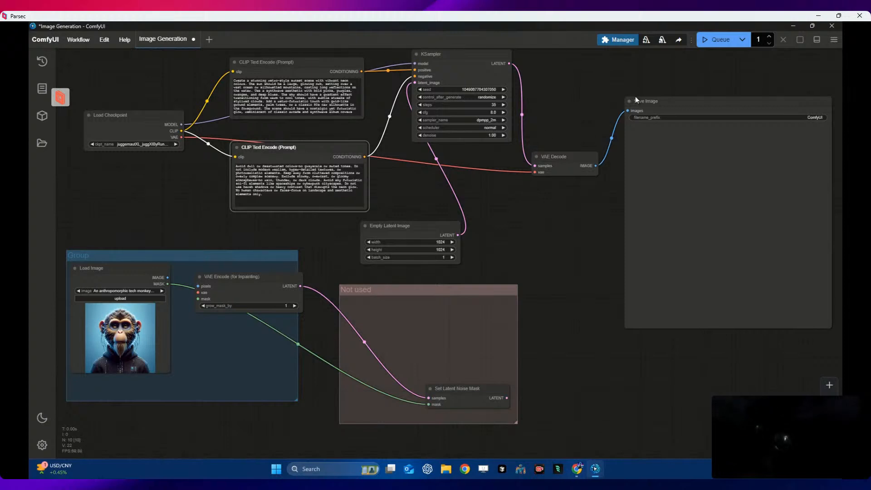
{"action": "left_click", "coordinate": [704, 41]}
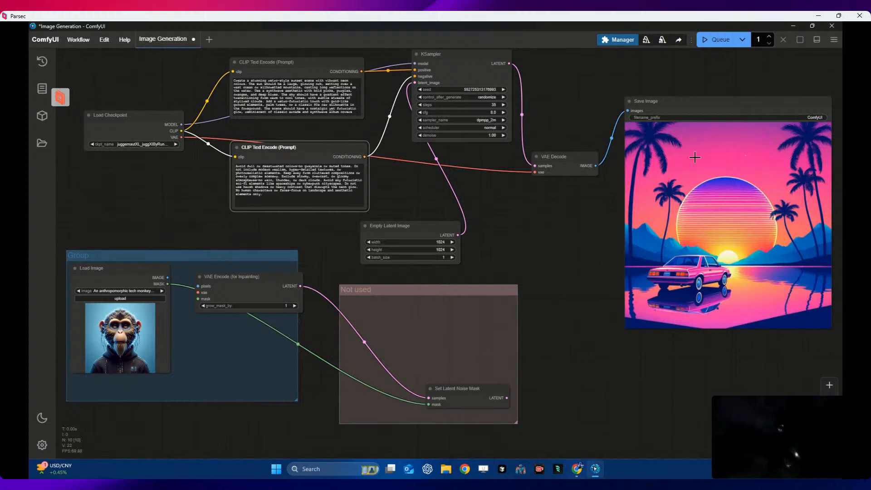
Step: Save the generated retro sunset image to the Downloads folder as the PNG file ComfyUI_00078_.png
{"action": "right_click", "coordinate": [735, 182]}
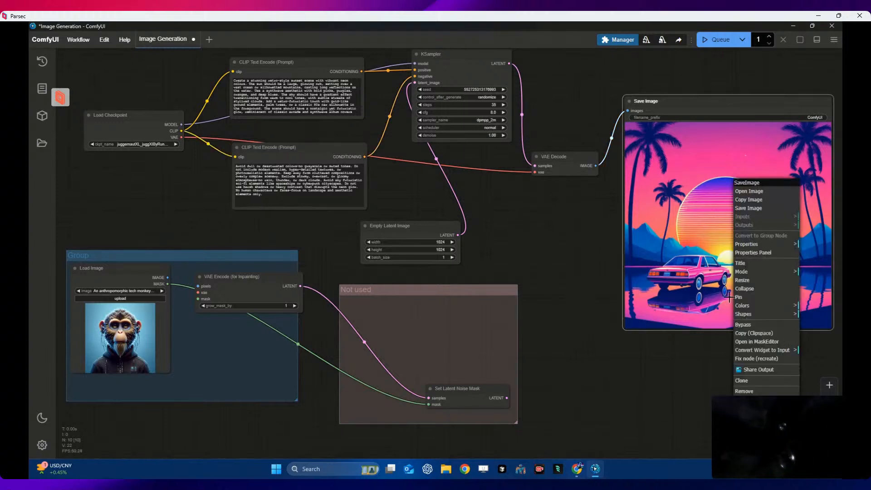
{"action": "left_click", "coordinate": [755, 209]}
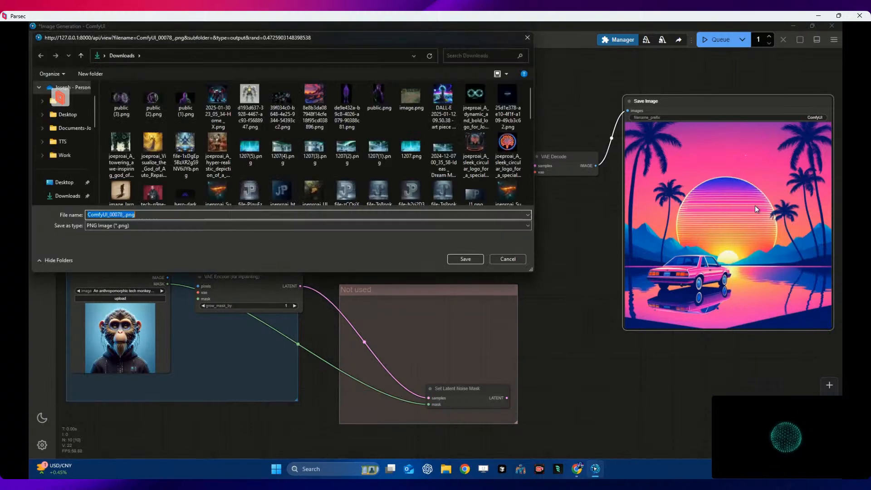
{"action": "left_click", "coordinate": [463, 259]}
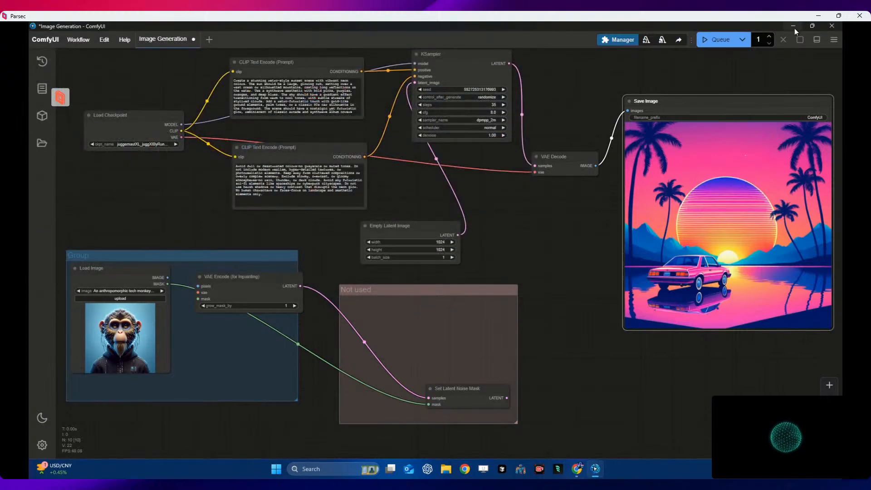
Step: Minimize the ComfyUI and browser windows to reach the desktop, and bring the Chrome window with the ChatGPT conversation back
{"action": "left_click", "coordinate": [794, 28]}
{"action": "left_click", "coordinate": [794, 29]}
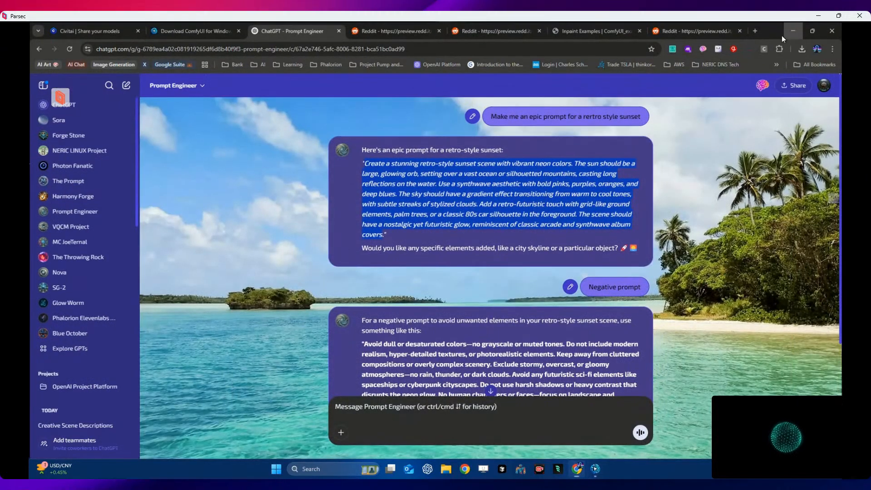
{"action": "right_click", "coordinate": [380, 239]}
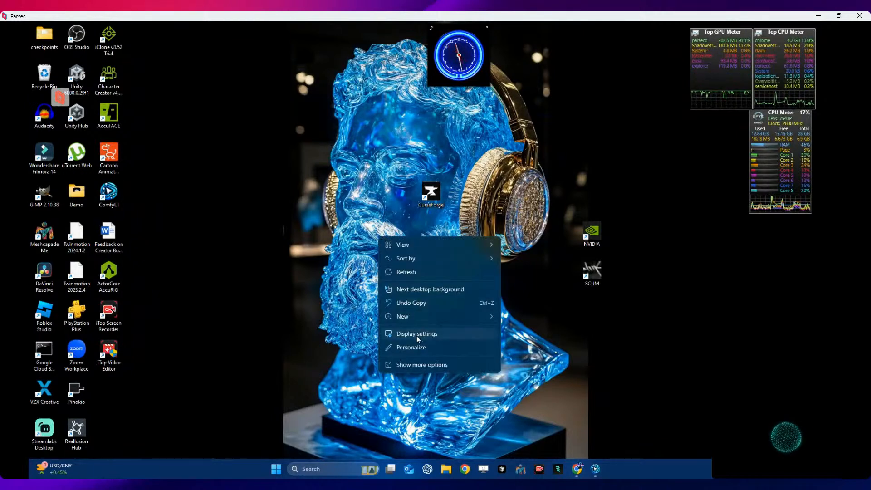
{"action": "left_click", "coordinate": [539, 446]}
{"action": "left_click", "coordinate": [575, 469]}
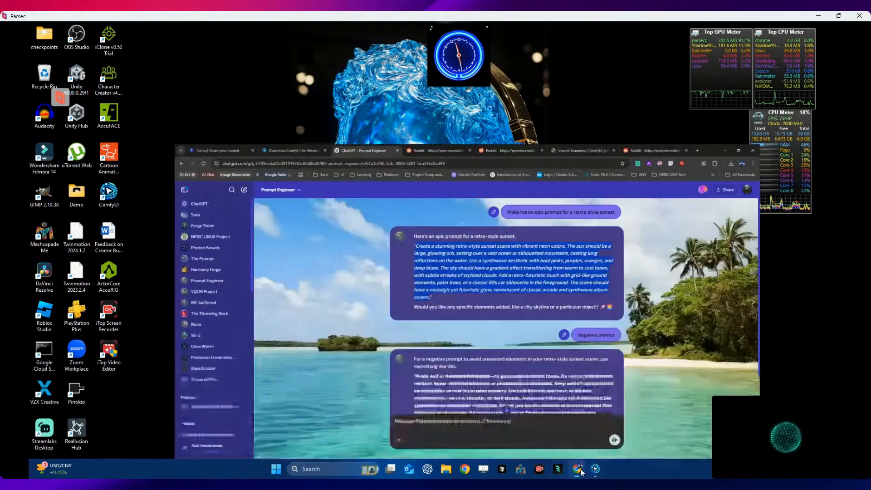